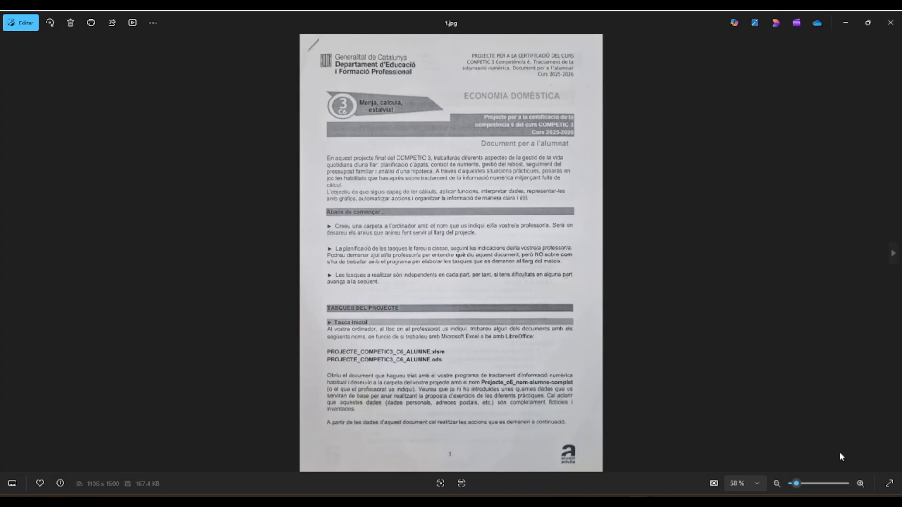
Read the monthly menu instructions on page 2 of the assignment and switch to the exam workbook in Excel.
click(894, 254)
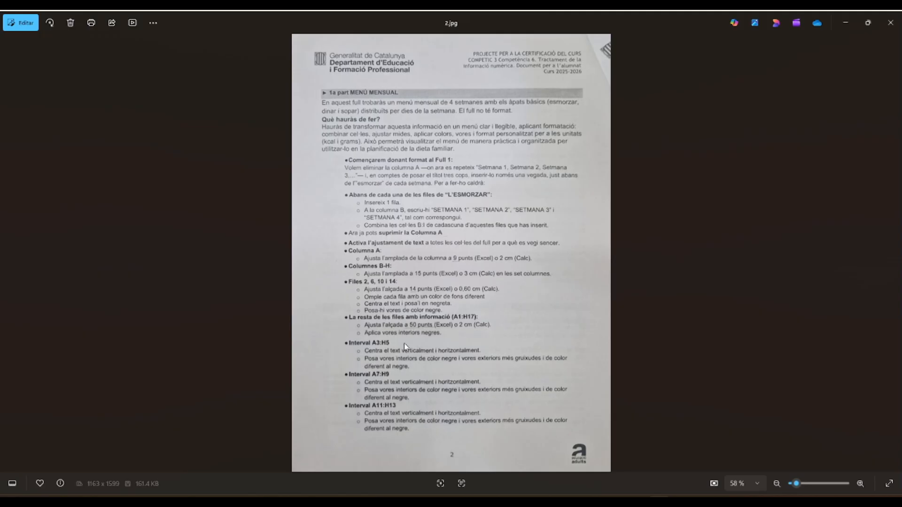
key(Right)
key(Left)
click(617, 501)
click(621, 472)
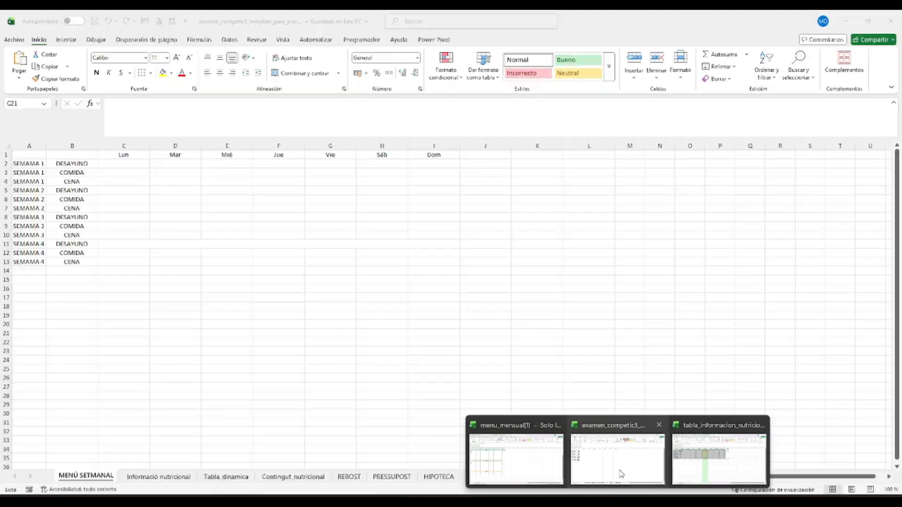
Recheck the monthly menu instructions in the photo viewer and return to the exam workbook in Excel.
click(70, 218)
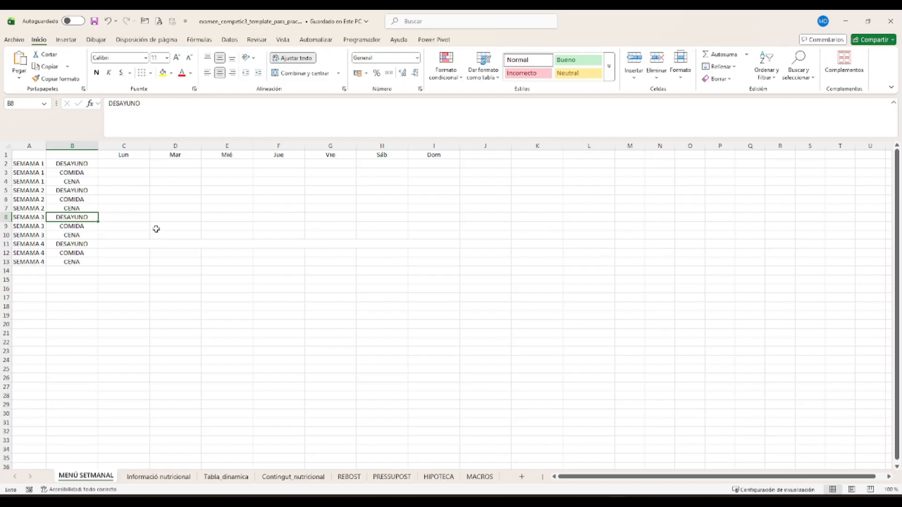
key(alt+Tab)
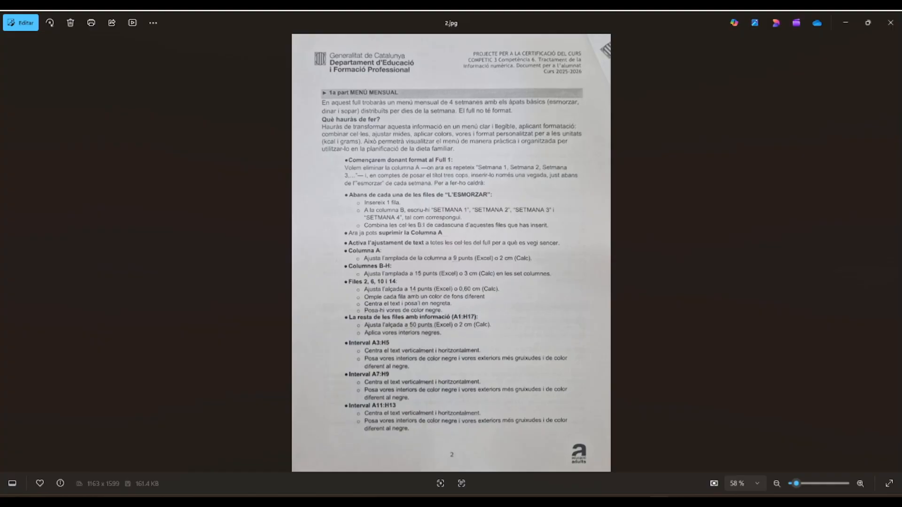
click(504, 501)
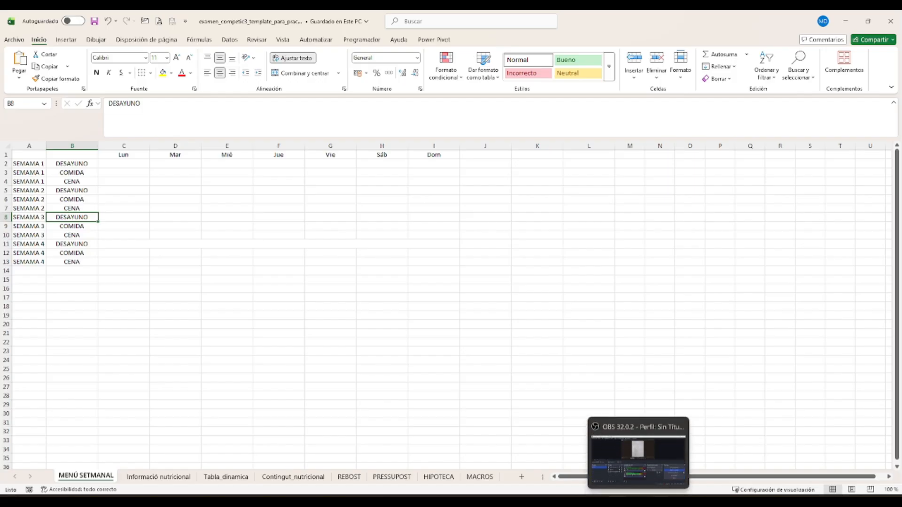
click(659, 502)
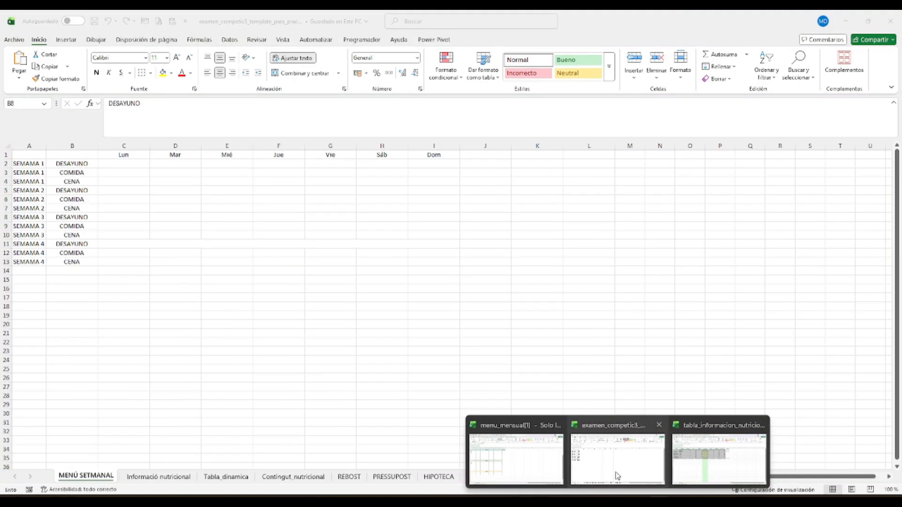
click(617, 475)
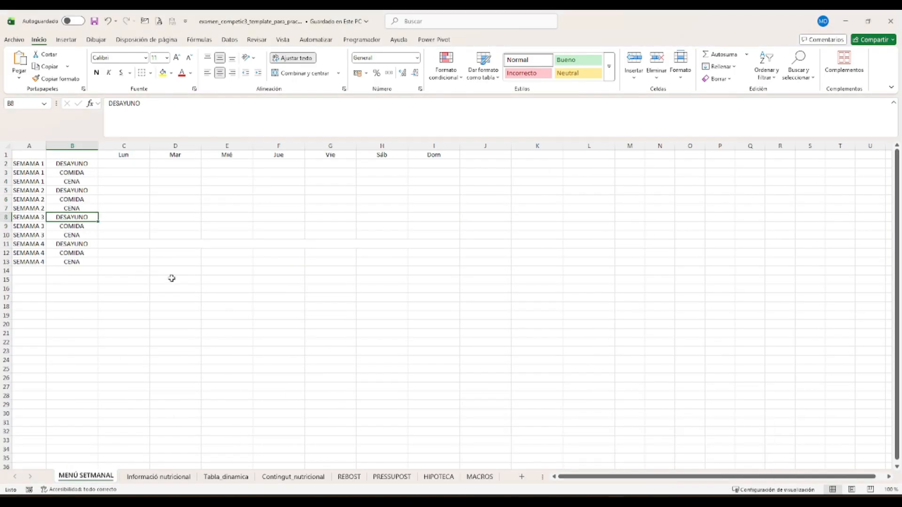
right_click(74, 476)
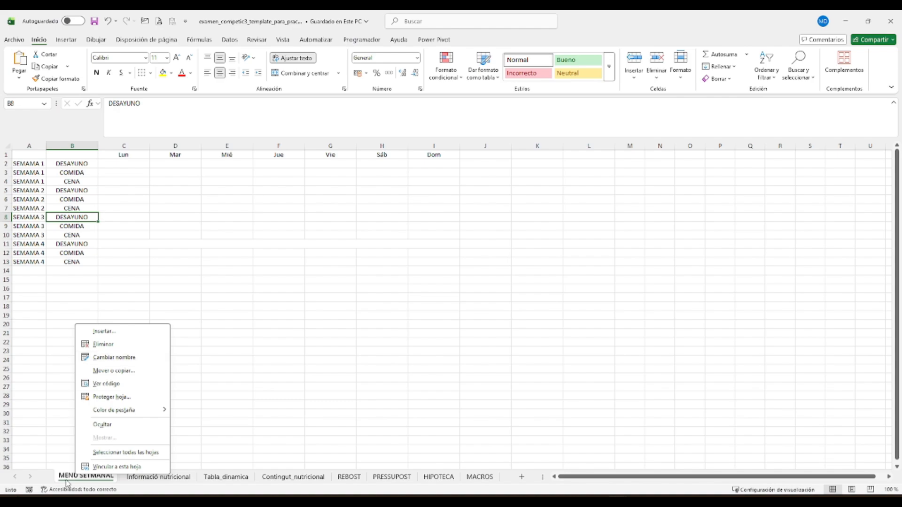
click(68, 477)
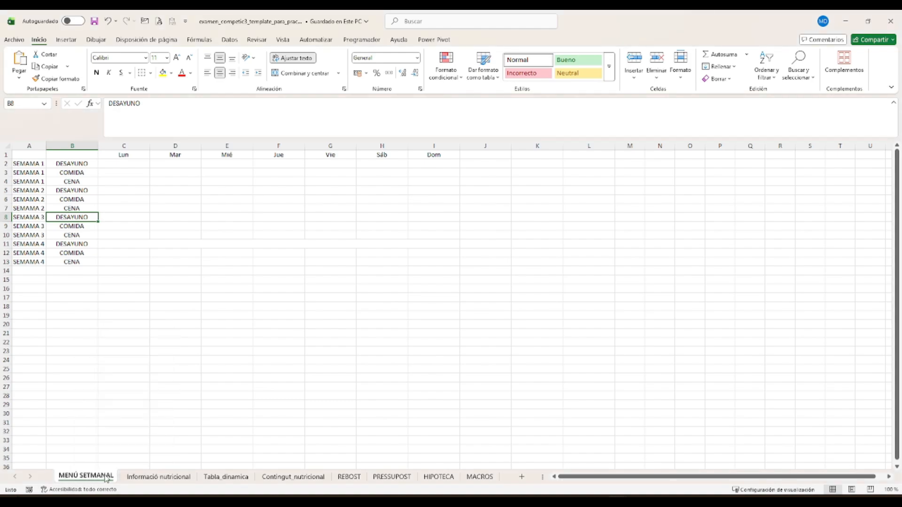
right_click(80, 477)
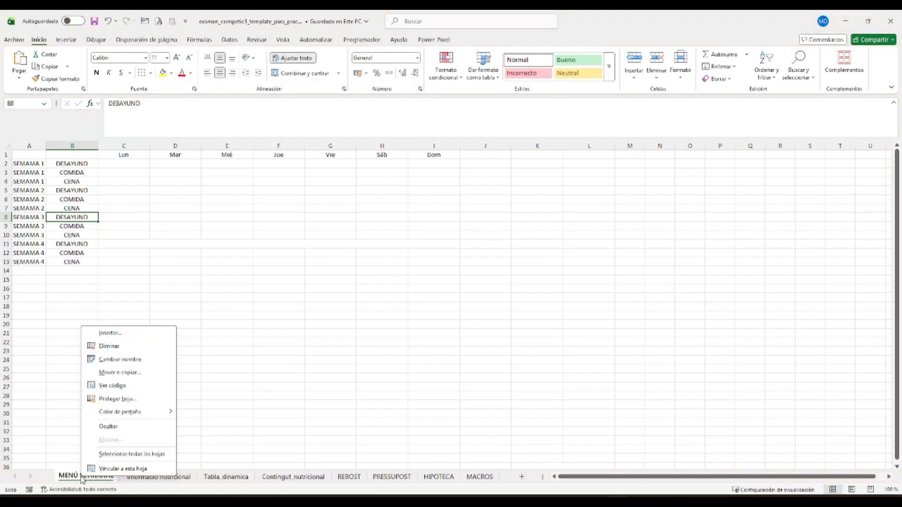
click(150, 360)
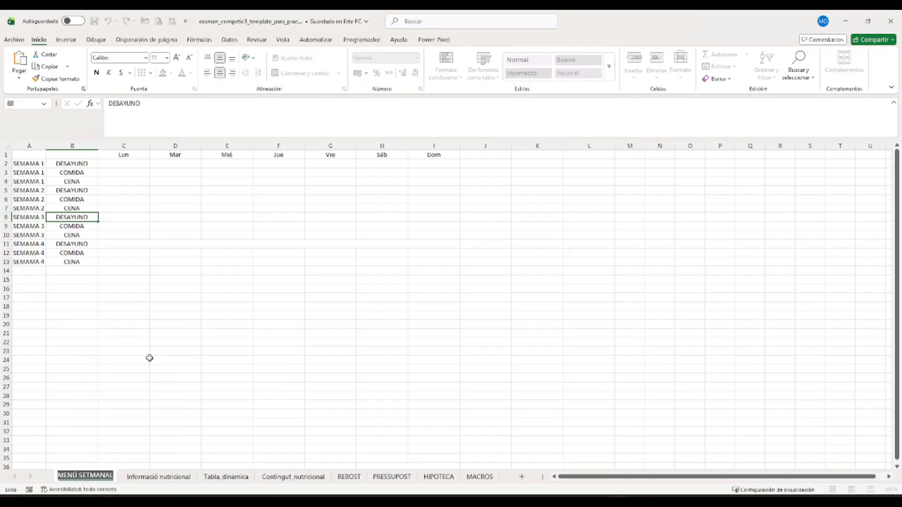
click(110, 386)
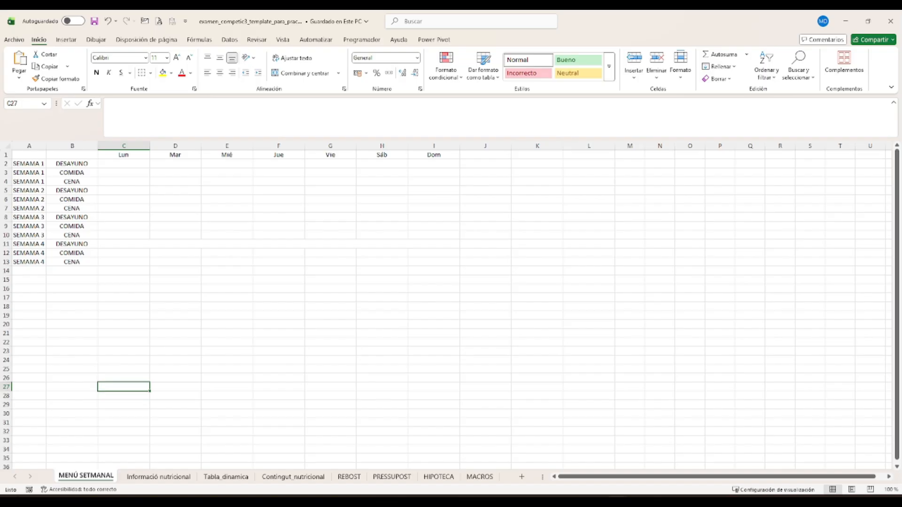
Examine the repeated week labels in column A and the meal labels in column B.
click(22, 146)
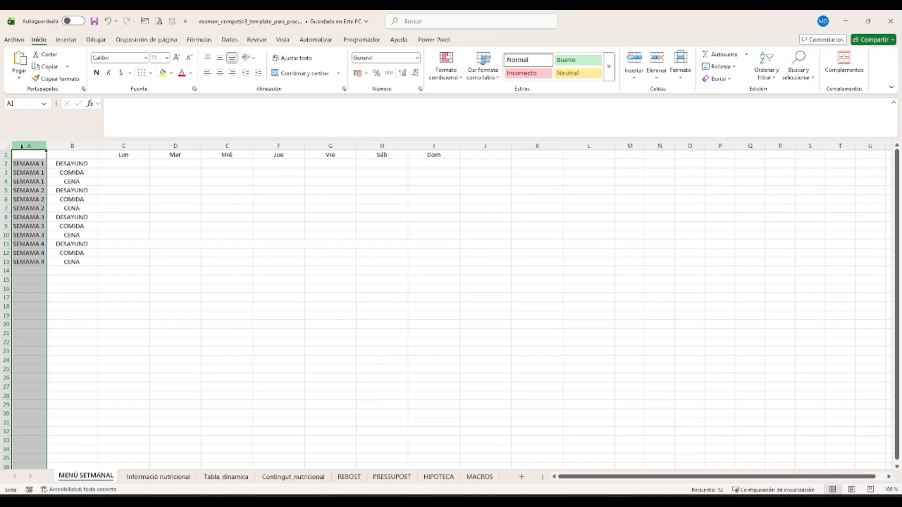
click(33, 164)
click(40, 200)
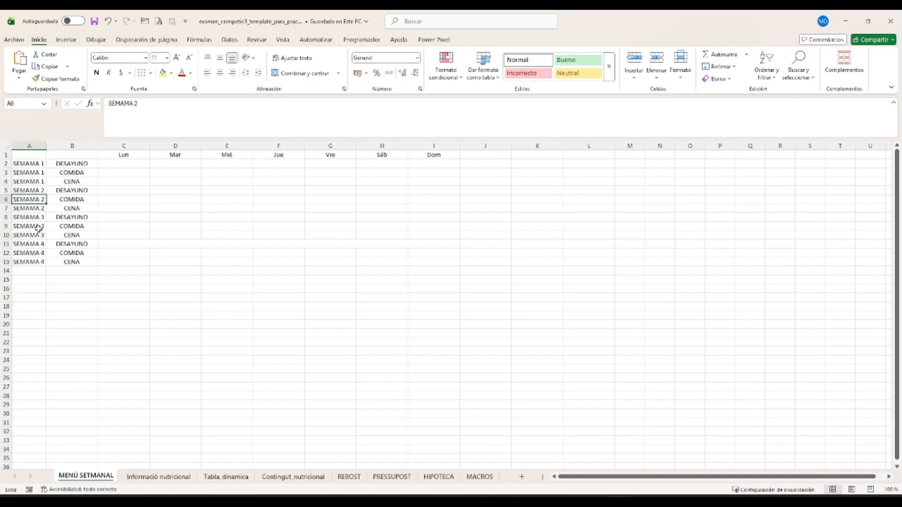
click(38, 228)
click(30, 271)
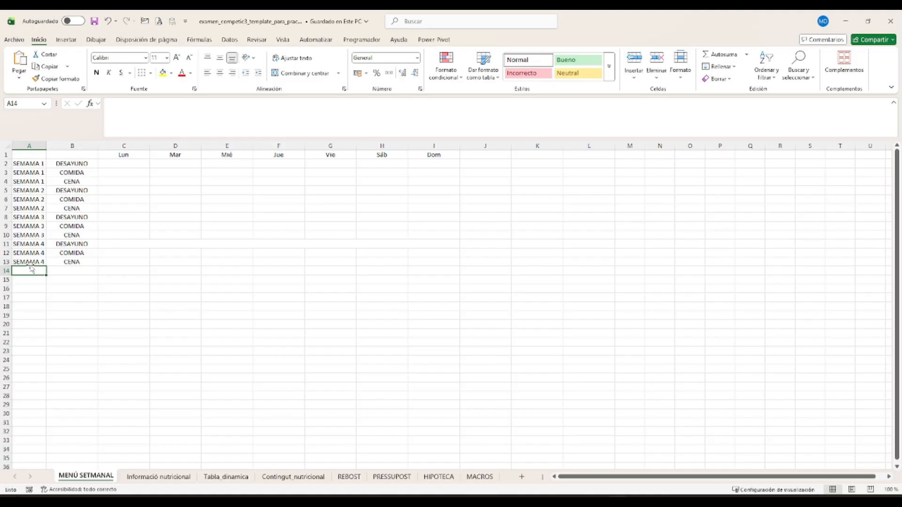
mouse_move(81, 164)
mouse_down()
mouse_move(147, 164)
mouse_move(75, 164)
mouse_move(74, 140)
mouse_move(71, 163)
mouse_up()
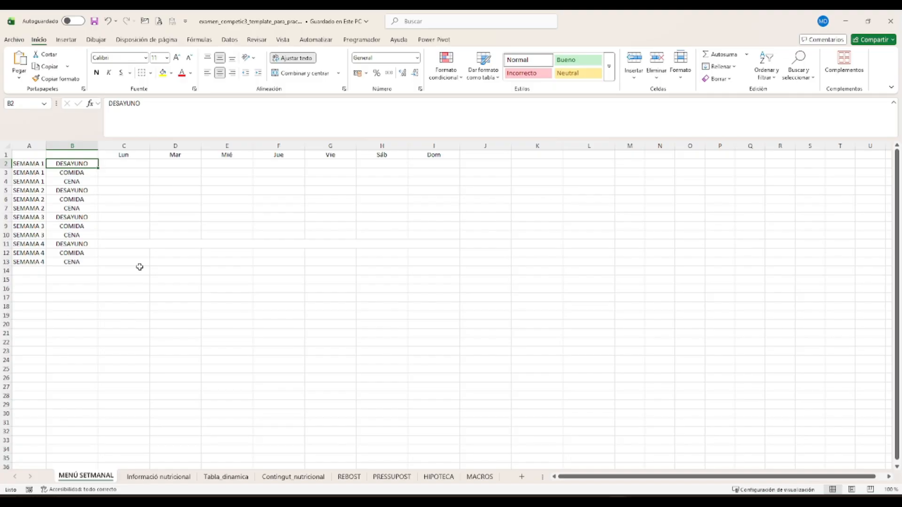
click(123, 226)
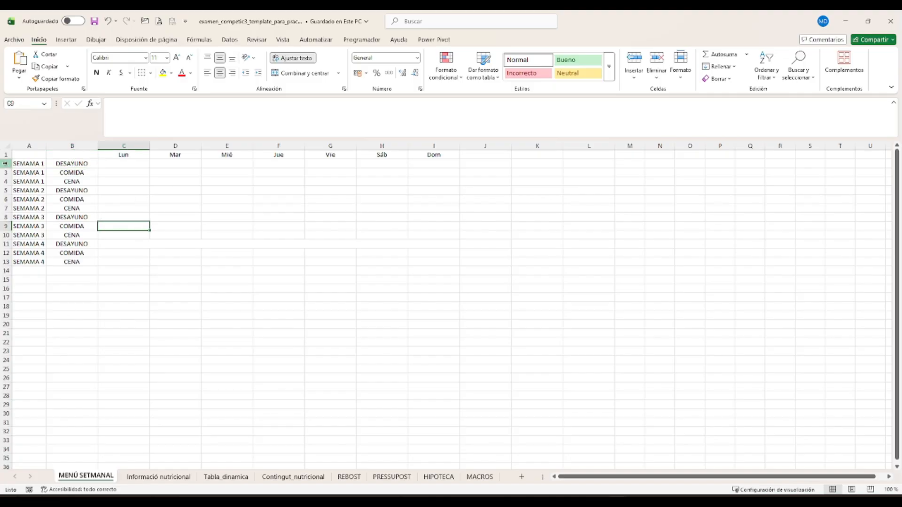
Insert a blank row above the first DESAYUNO row and copy the SEMAMA 1 label into cell B2.
click(5, 163)
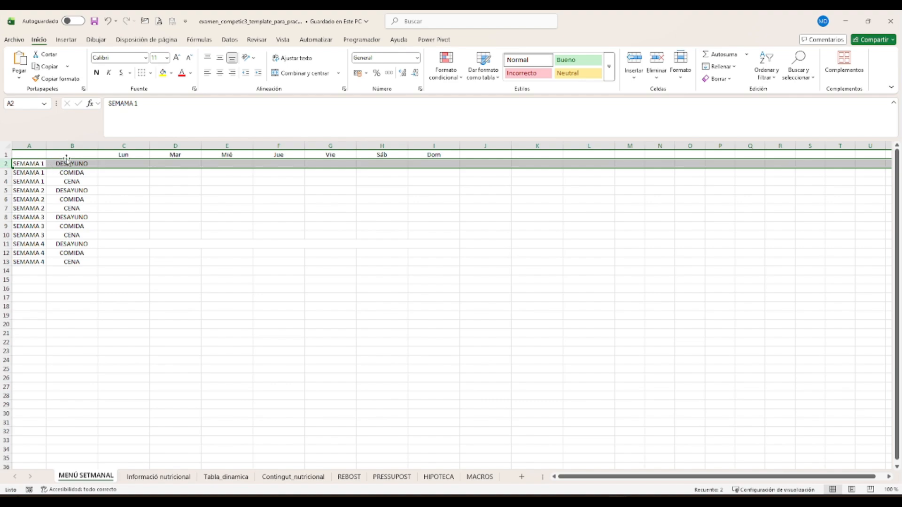
right_click(5, 165)
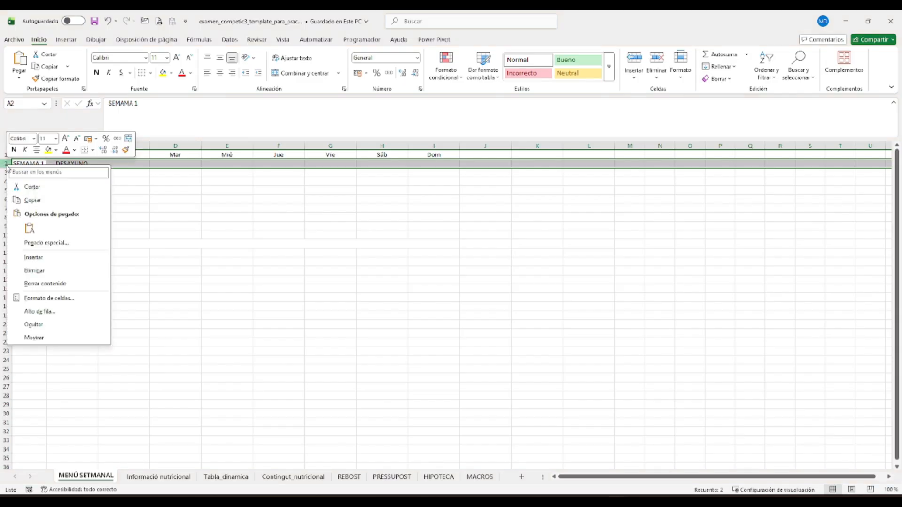
click(26, 259)
click(63, 164)
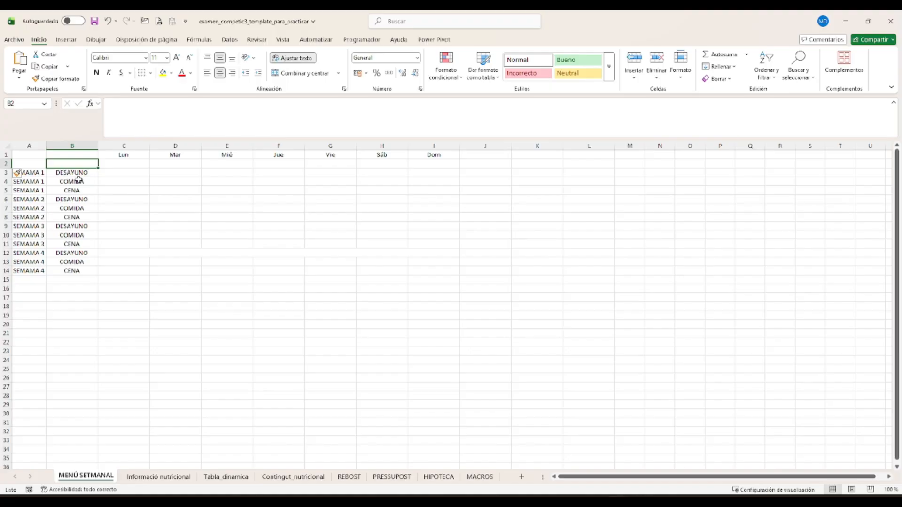
click(43, 174)
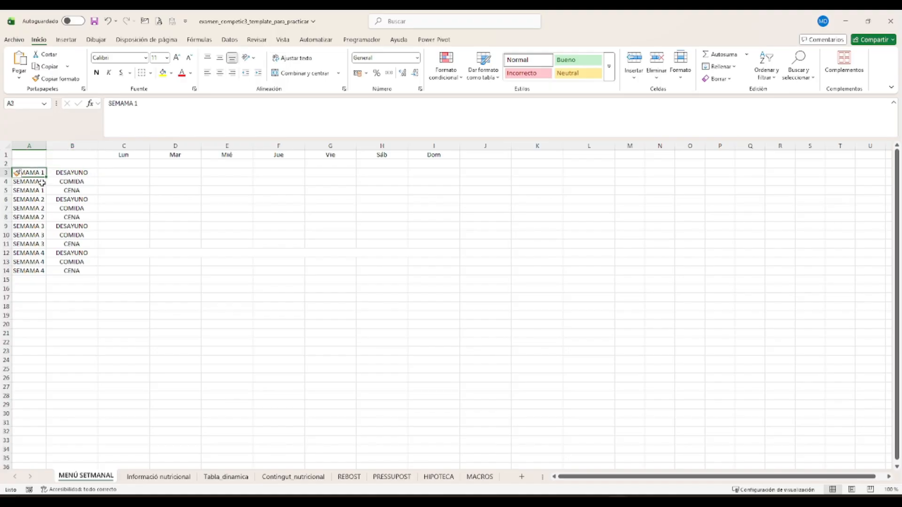
key(ctrl+c)
click(83, 164)
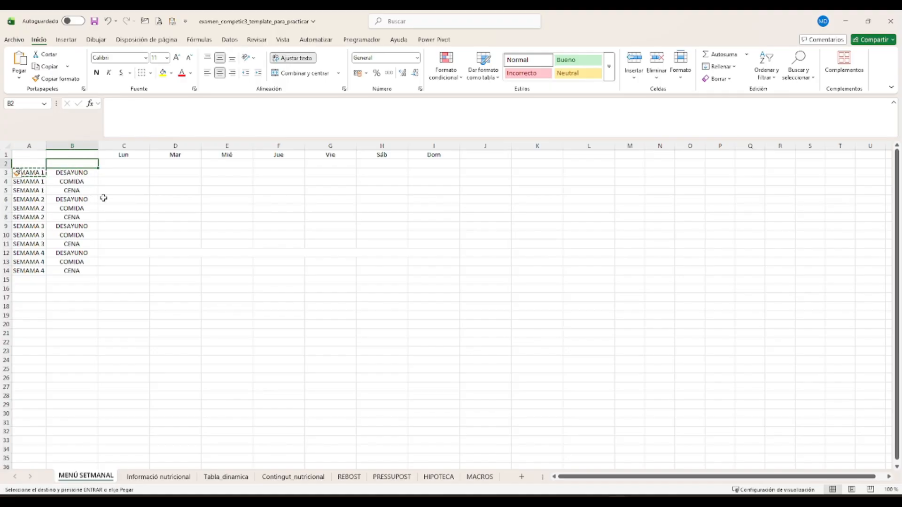
key(ctrl+v)
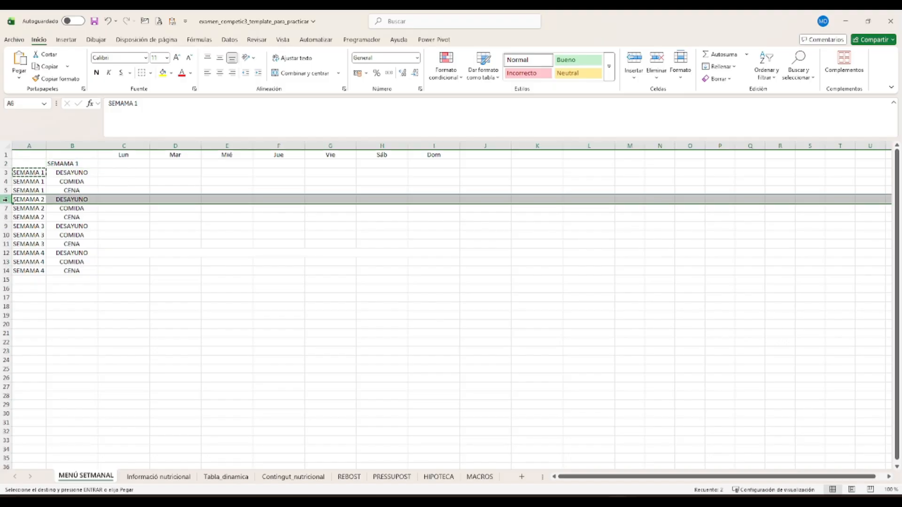
Insert blank rows above the DESAYUNO rows of weeks 2, 3 and 4 one at a time, and undo these insertions.
click(6, 199)
right_click(7, 200)
click(46, 294)
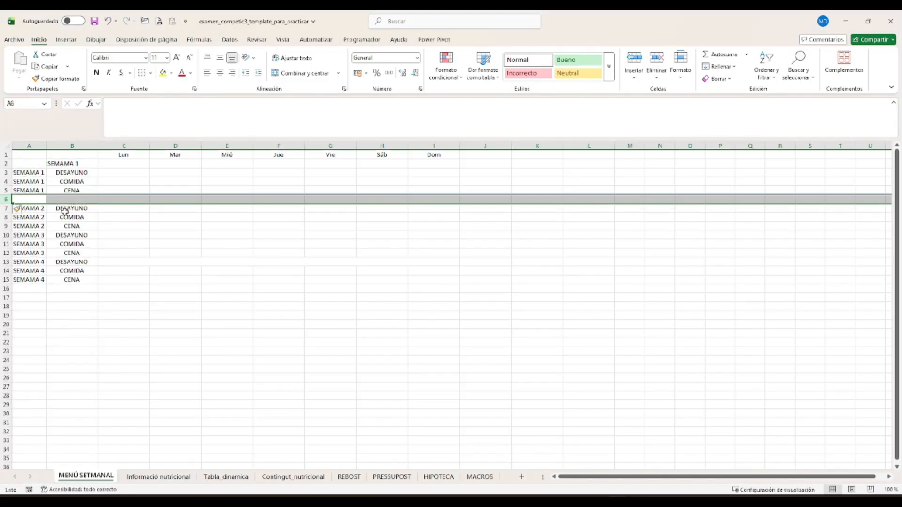
click(6, 235)
right_click(6, 235)
click(38, 329)
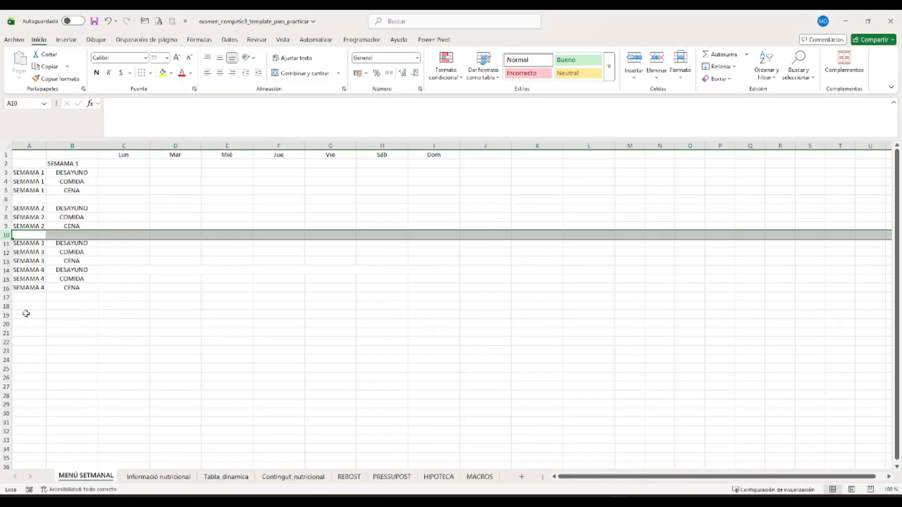
click(7, 271)
right_click(6, 271)
click(47, 359)
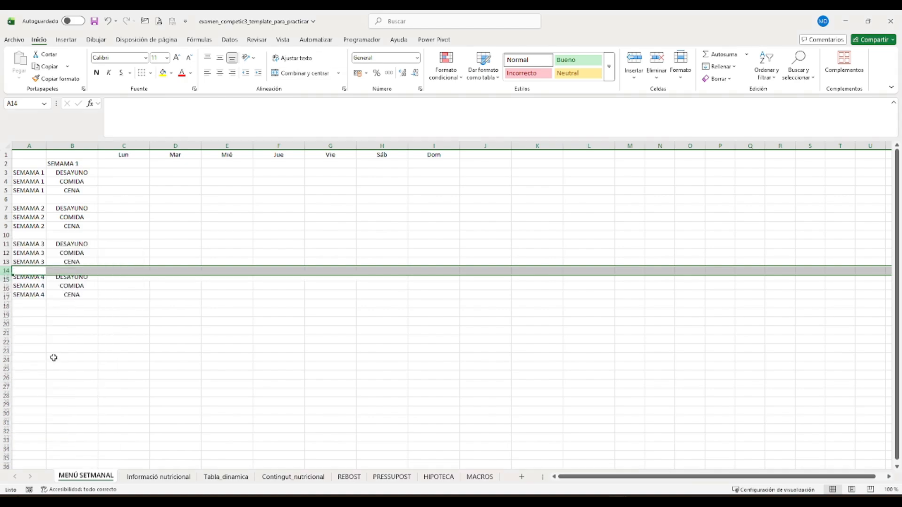
click(108, 21)
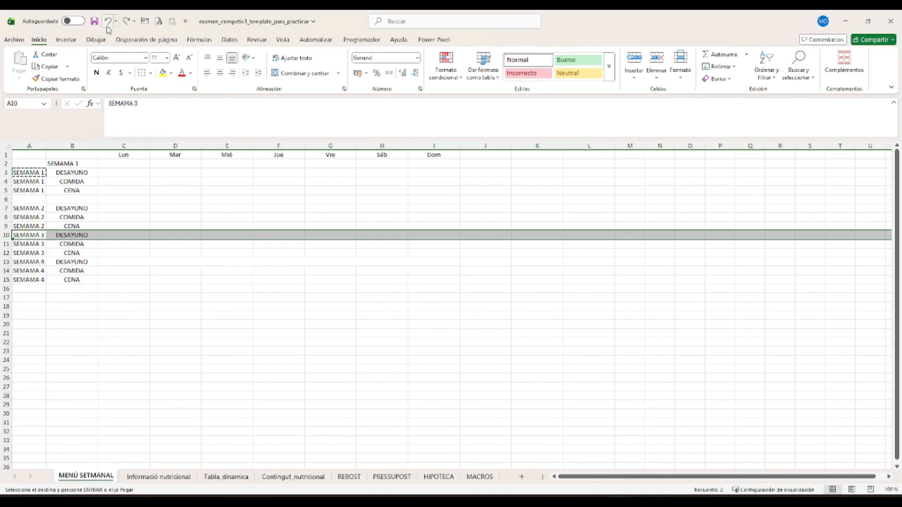
click(108, 21)
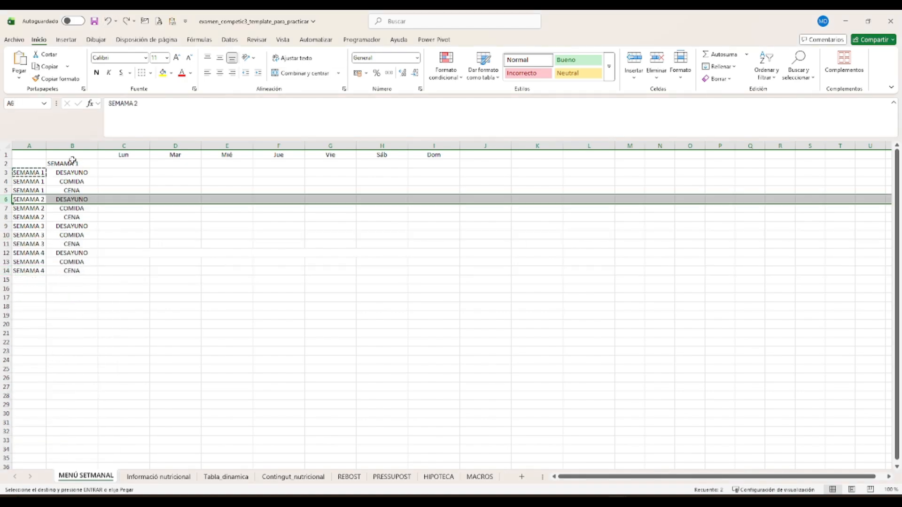
Insert a blank row above each DESAYUNO row of weeks 2, 3 and 4 in a single operation on rows 6, 9 and 12.
ctrl+click(4, 226)
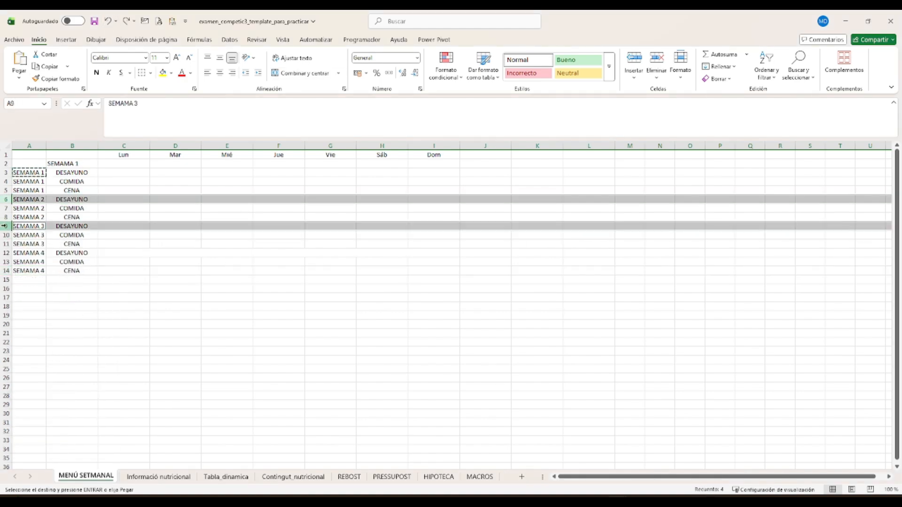
ctrl+click(6, 253)
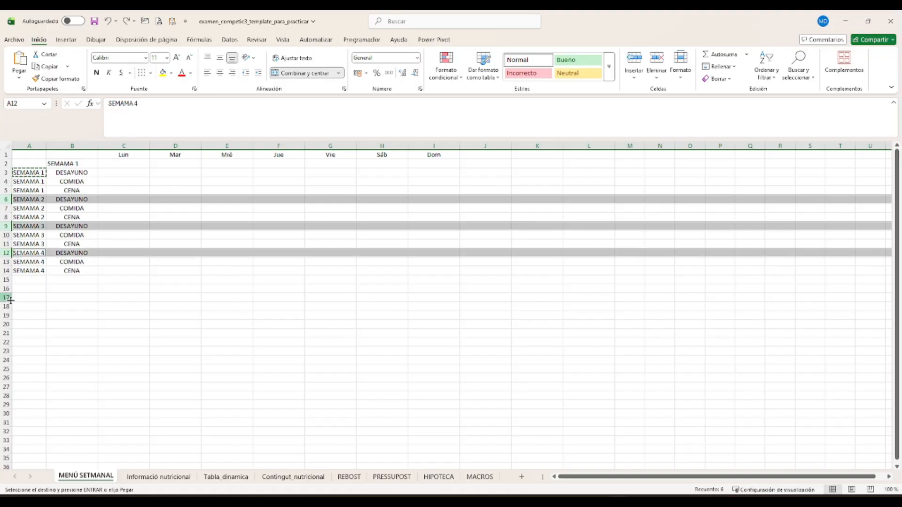
right_click(7, 254)
click(50, 351)
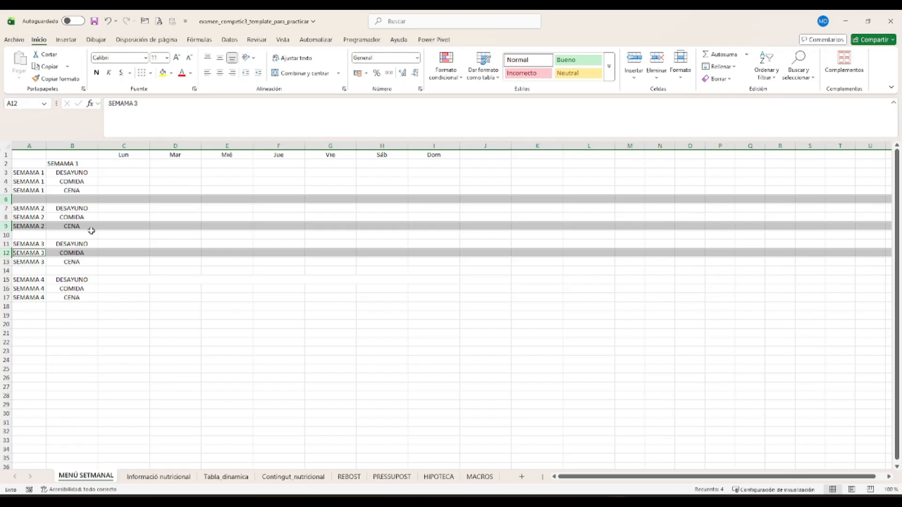
Copy the SEMAMA 2, SEMAMA 3 and SEMAMA 4 labels from column A into cells B6, B10 and B14 of the blank rows.
click(83, 200)
click(39, 208)
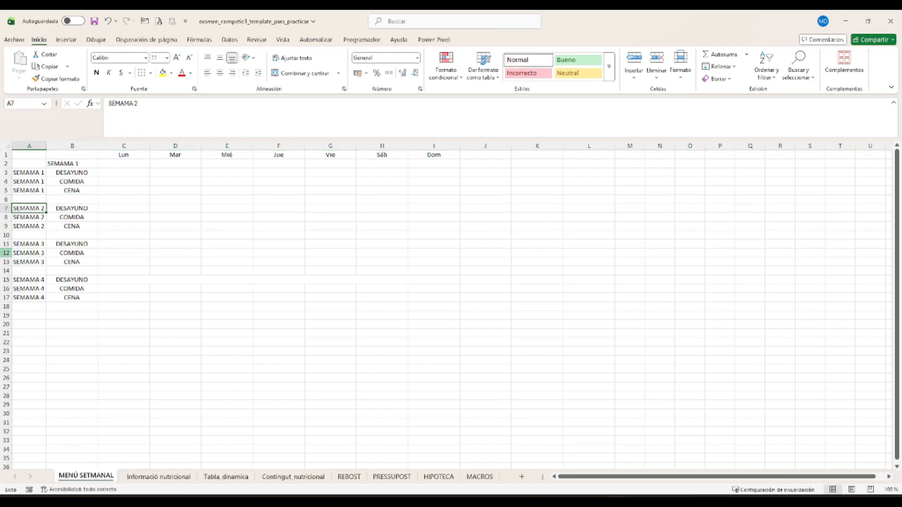
key(ctrl+c)
click(73, 199)
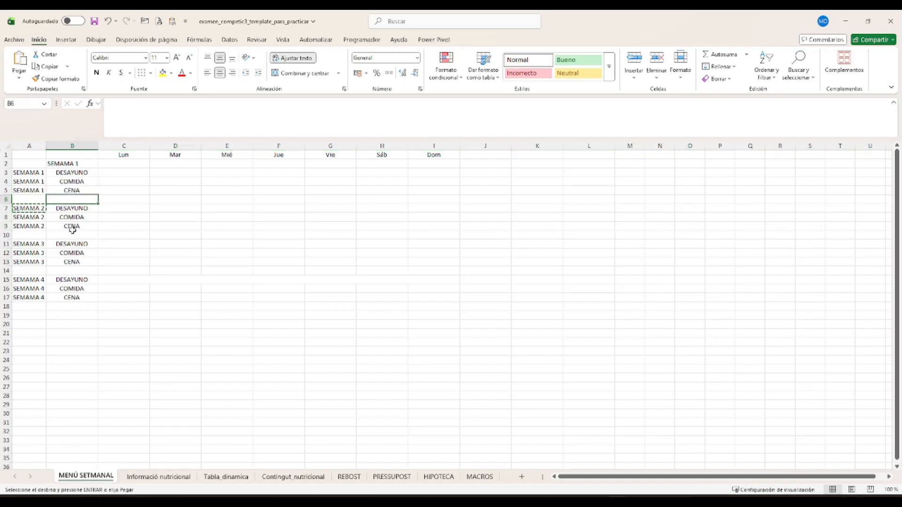
key(ctrl+v)
click(45, 245)
key(ctrl+c)
click(70, 235)
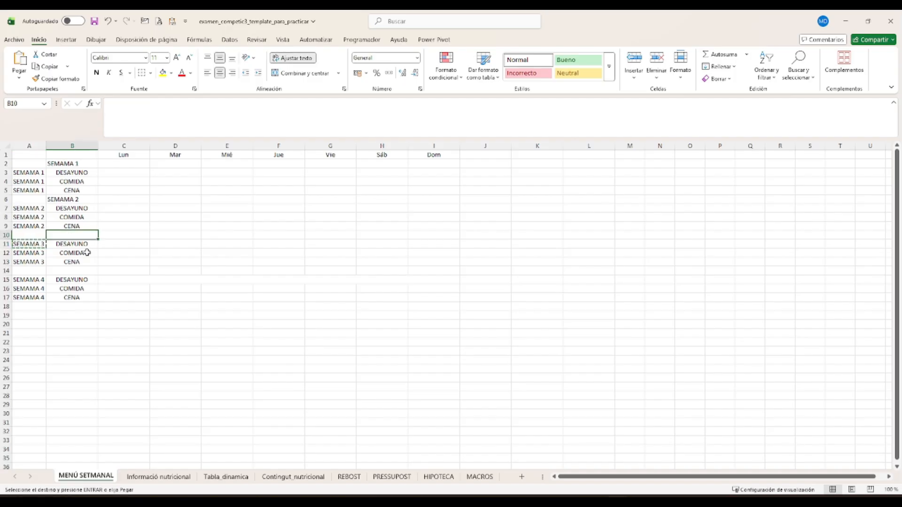
key(ctrl+v)
click(42, 279)
key(ctrl+c)
click(72, 271)
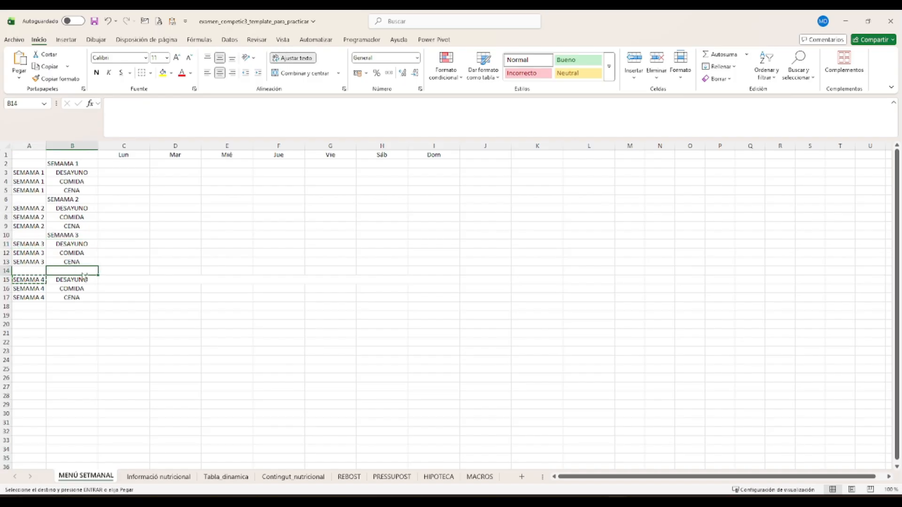
key(ctrl+v)
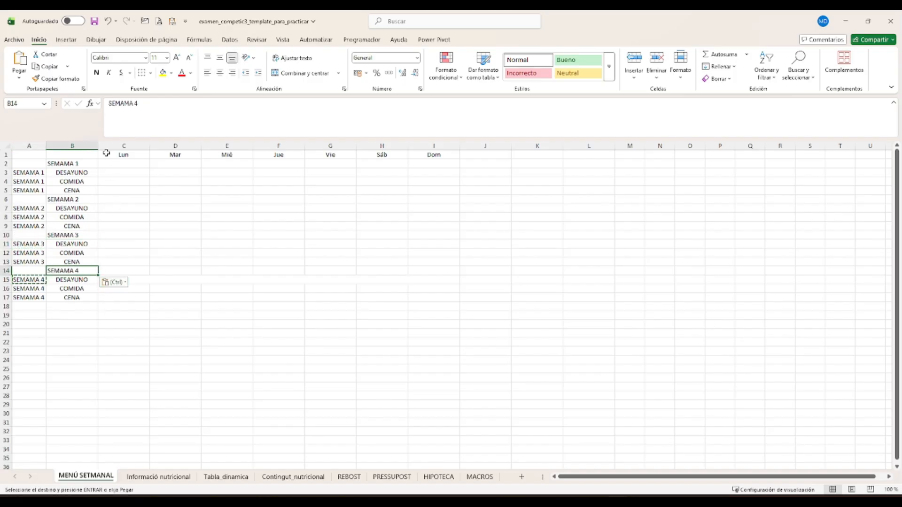
Centre all of column B horizontally and consult the project instructions page 2.jpg before returning to the workbook.
click(76, 146)
click(220, 73)
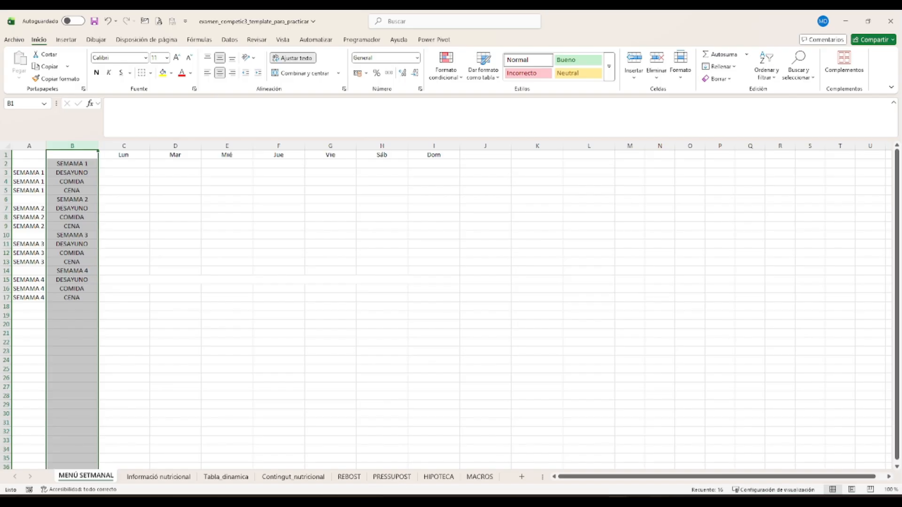
key(alt+Tab)
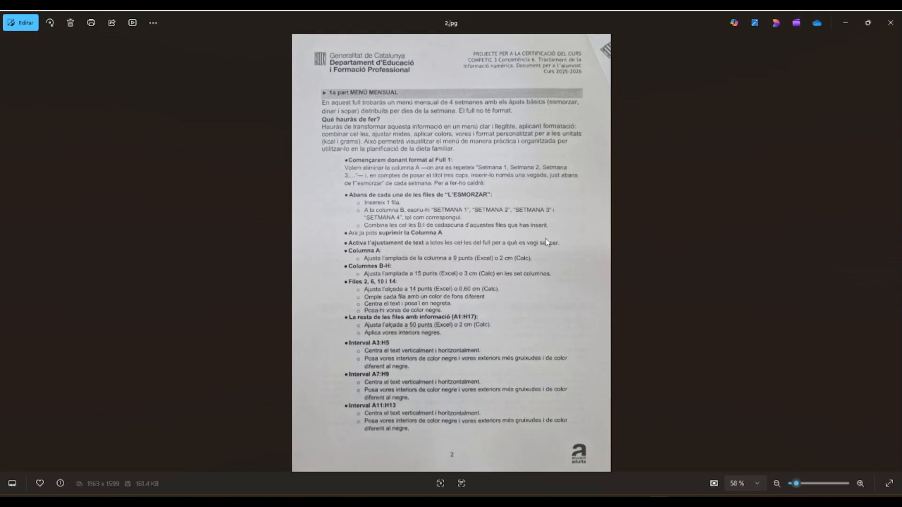
click(845, 22)
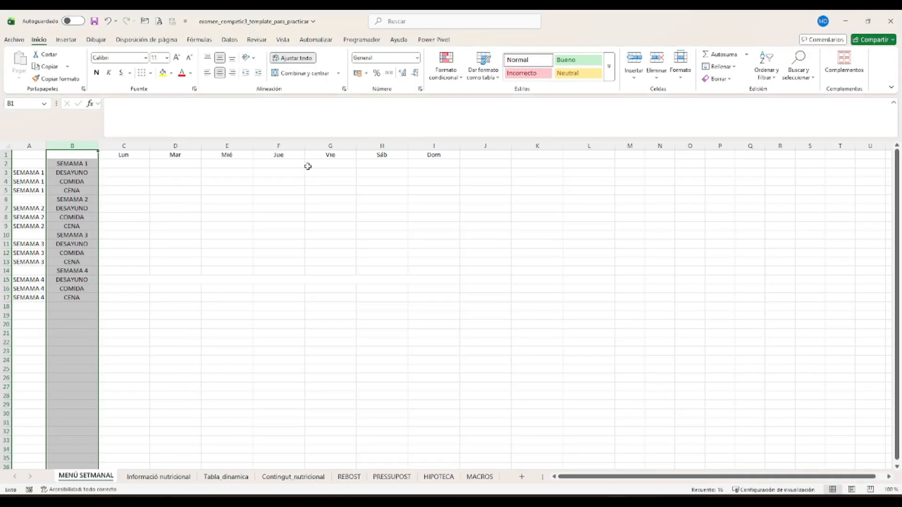
Try merging and centring the SEMAMA 1 title across B2:I2, and undo the merge.
click(78, 162)
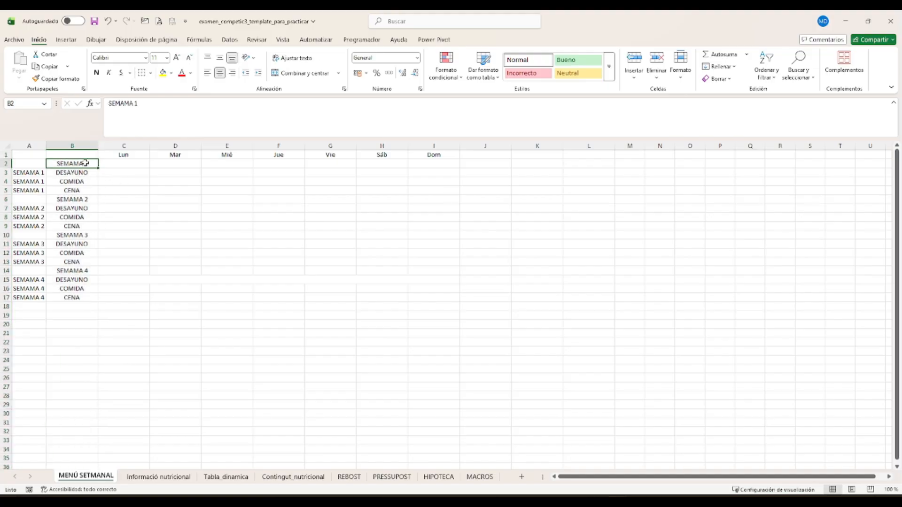
drag(80, 163, 425, 160)
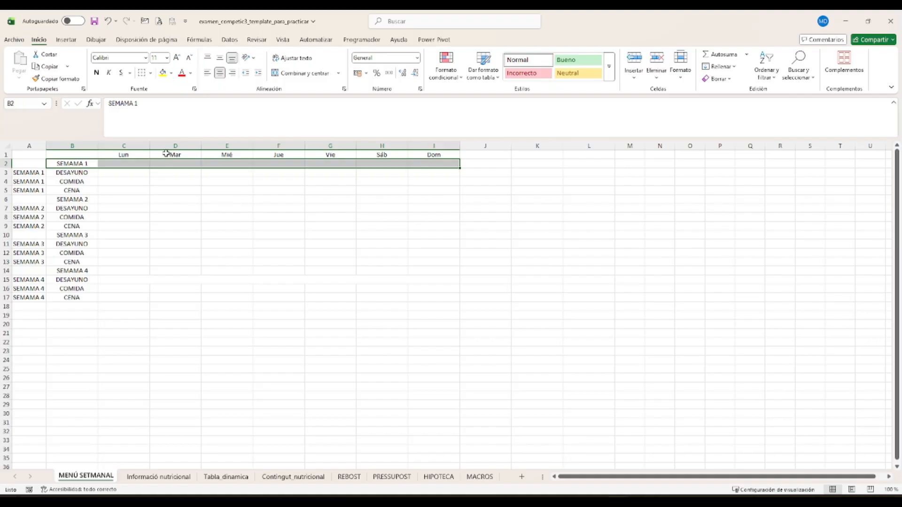
click(298, 73)
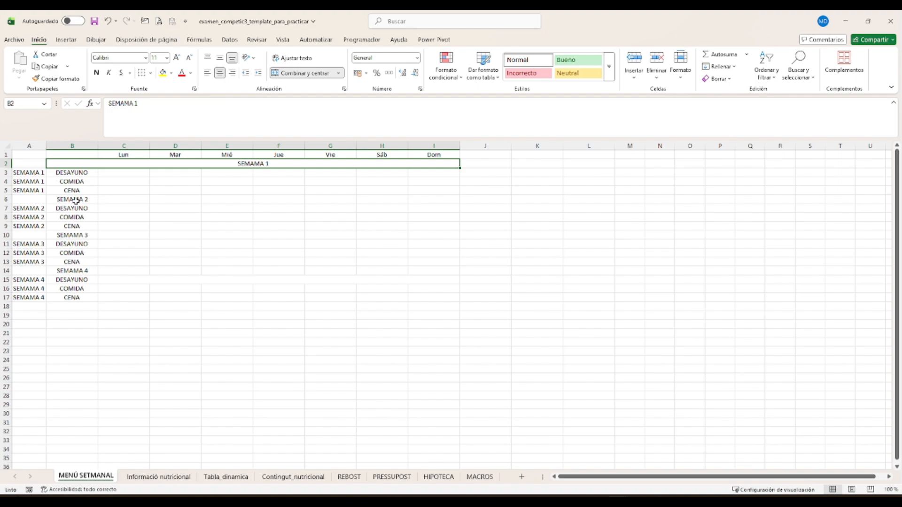
click(108, 21)
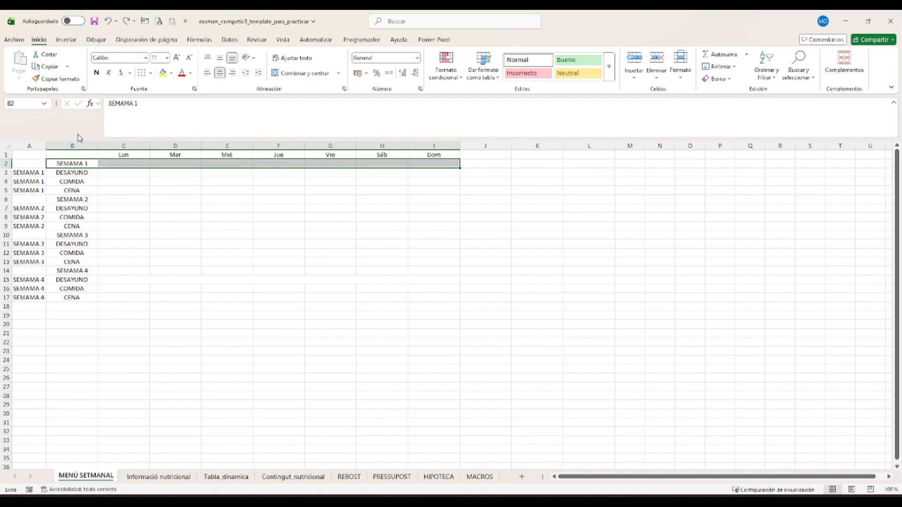
Merge and centre the SEMAMA 1 title across cells B2:I2.
click(76, 164)
mouse_move(76, 165)
mouse_down()
mouse_move(420, 164)
mouse_move(82, 166)
mouse_up()
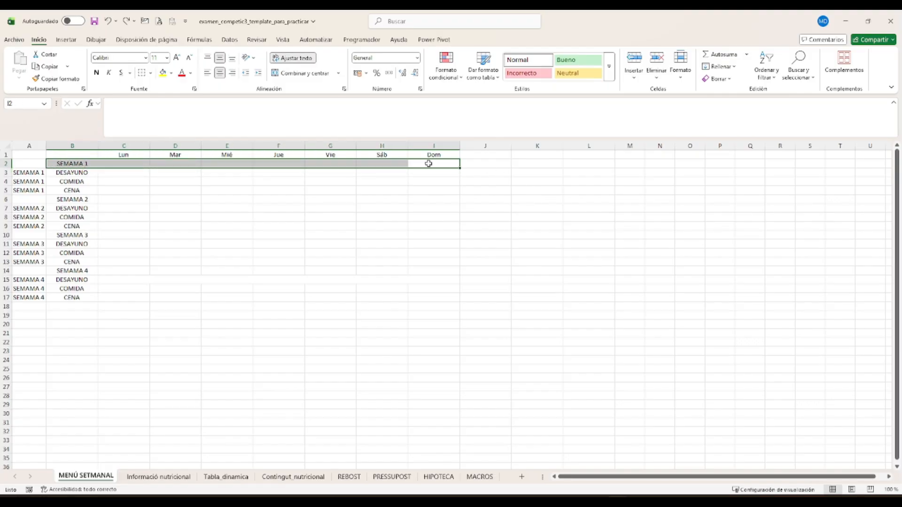
click(89, 164)
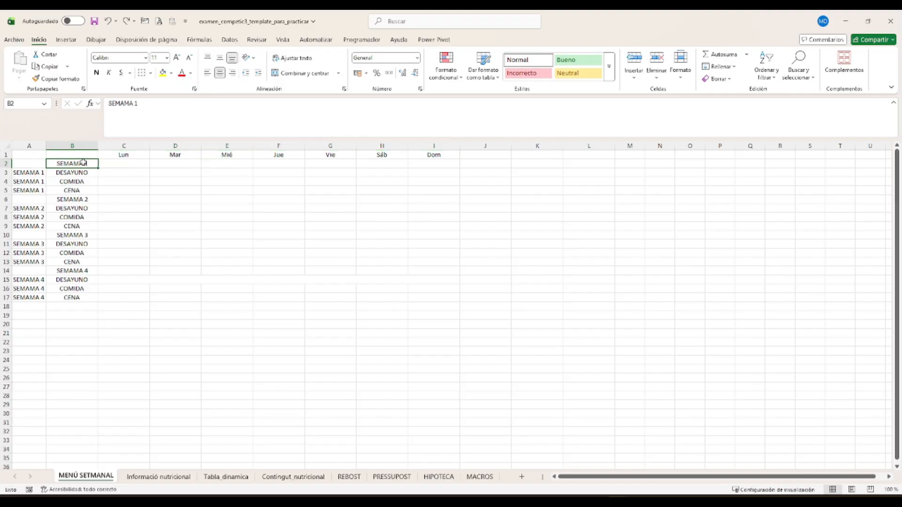
drag(82, 162, 417, 163)
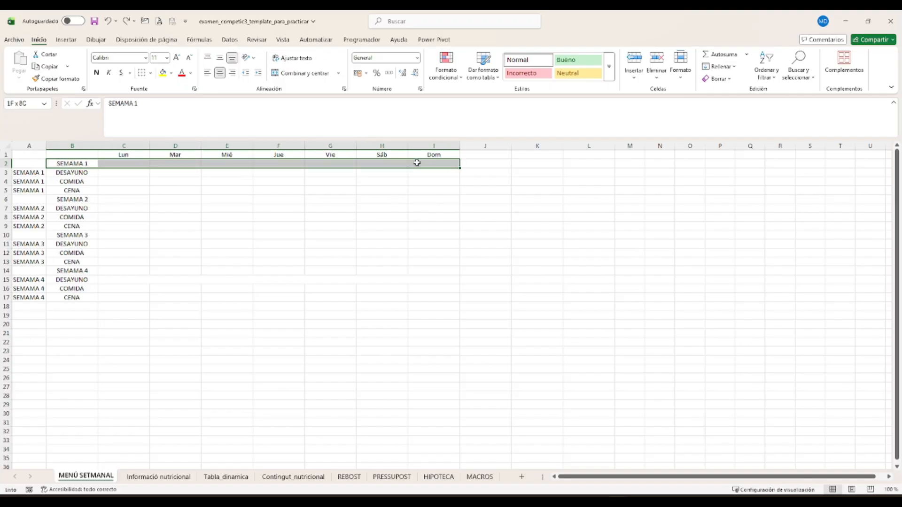
click(301, 73)
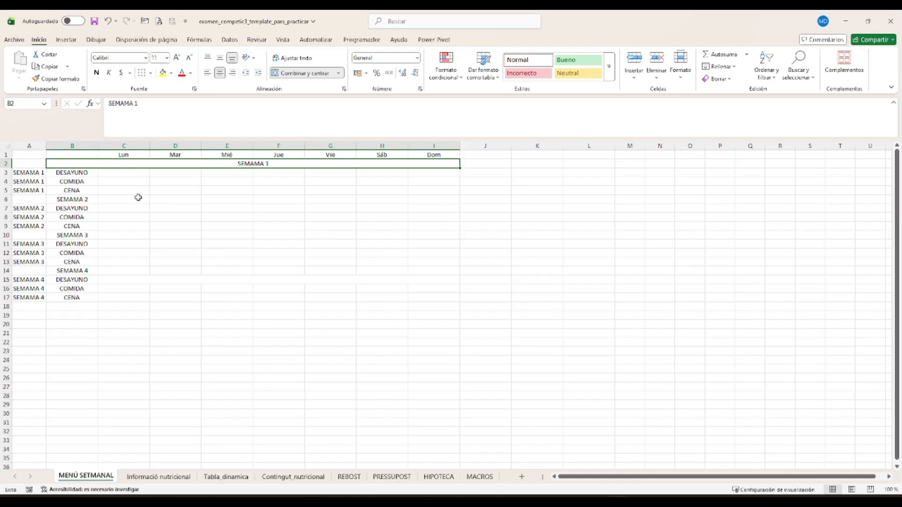
Merge and centre the SEMAMA 2, 3 and 4 titles across B6:I6, B10:I10 and B14:I14 in a single operation.
click(95, 199)
drag(95, 199, 427, 199)
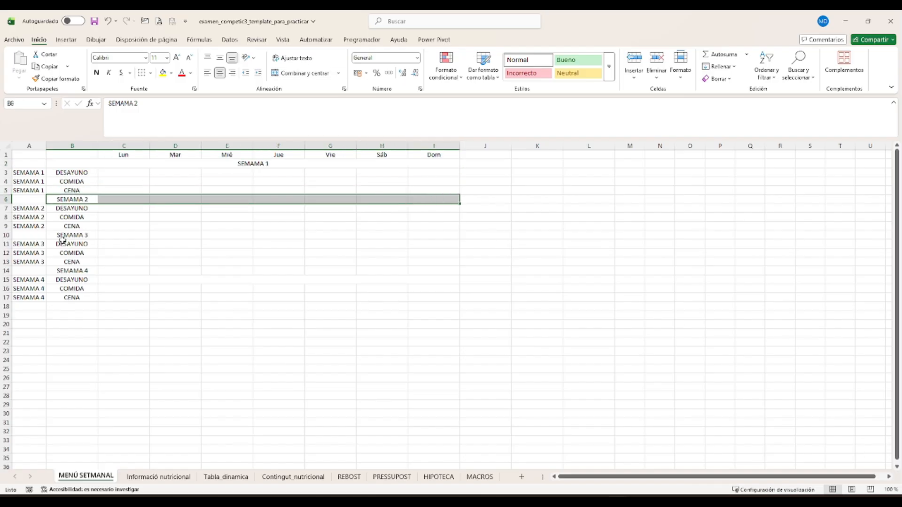
drag(64, 236, 429, 235)
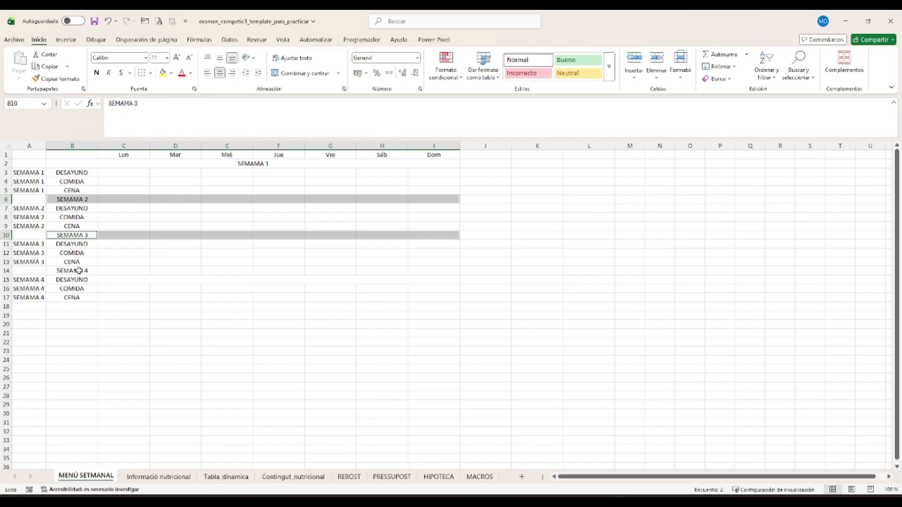
drag(79, 271, 420, 273)
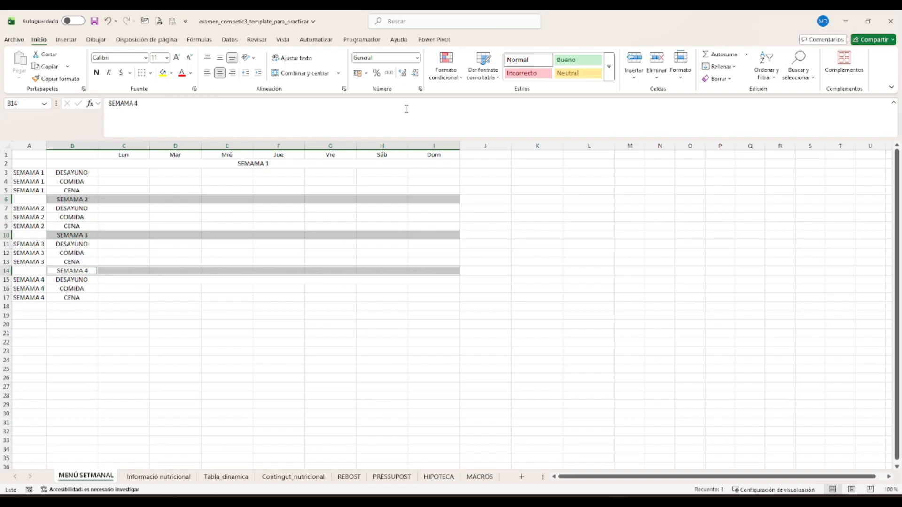
click(301, 73)
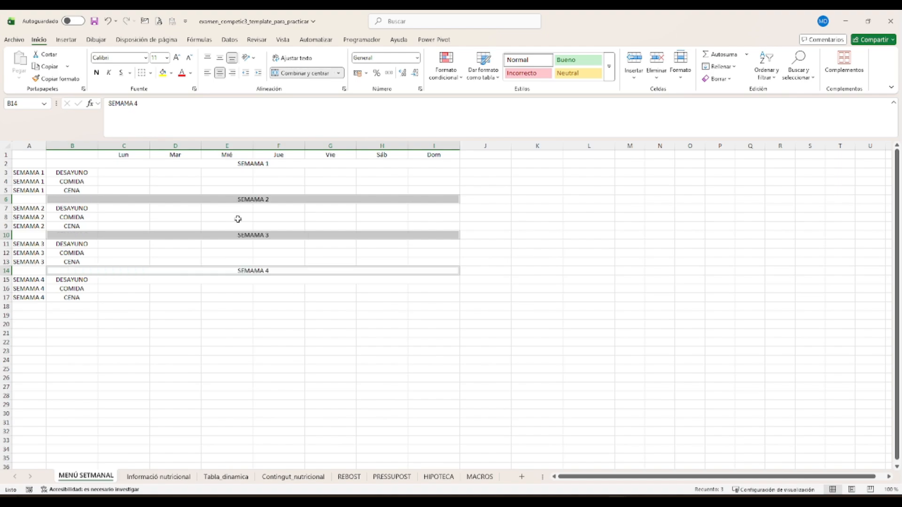
Unmerge cells C15:I15 in the DESAYUNO row of week 4.
click(201, 279)
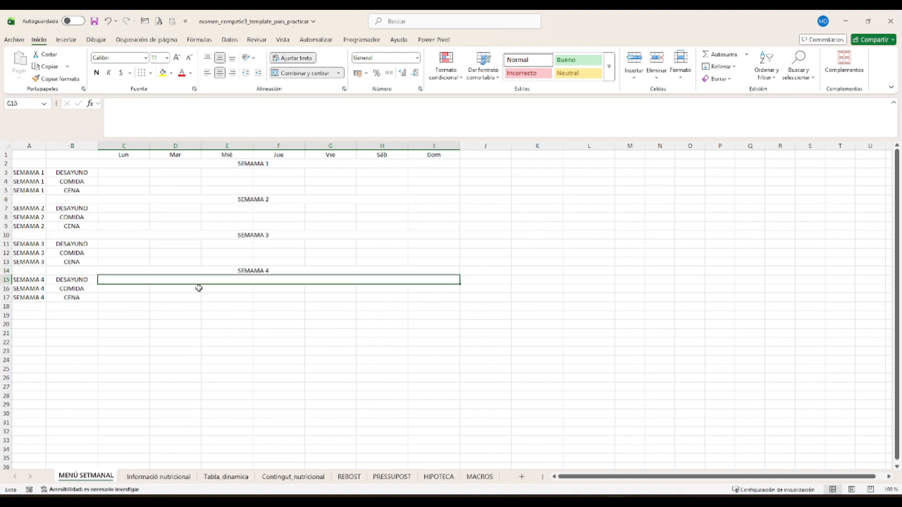
click(291, 73)
click(122, 299)
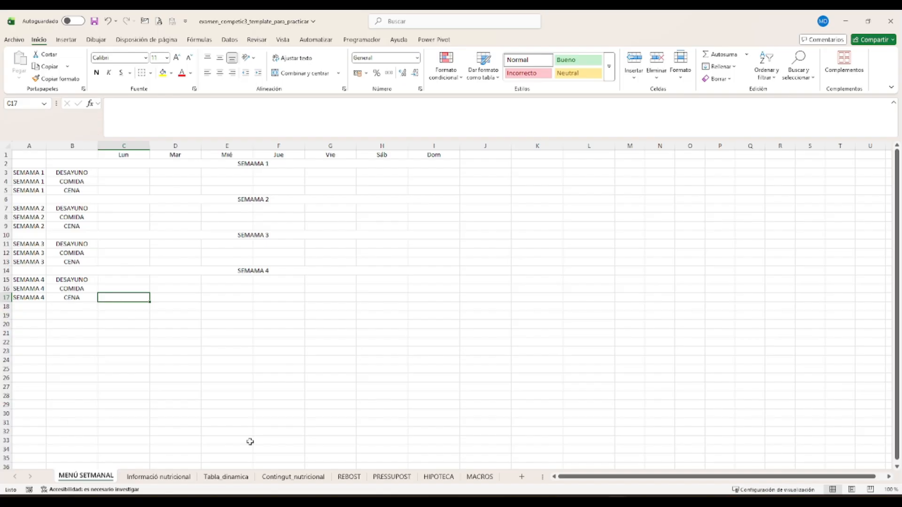
Delete column A with the repeated week labels.
click(40, 143)
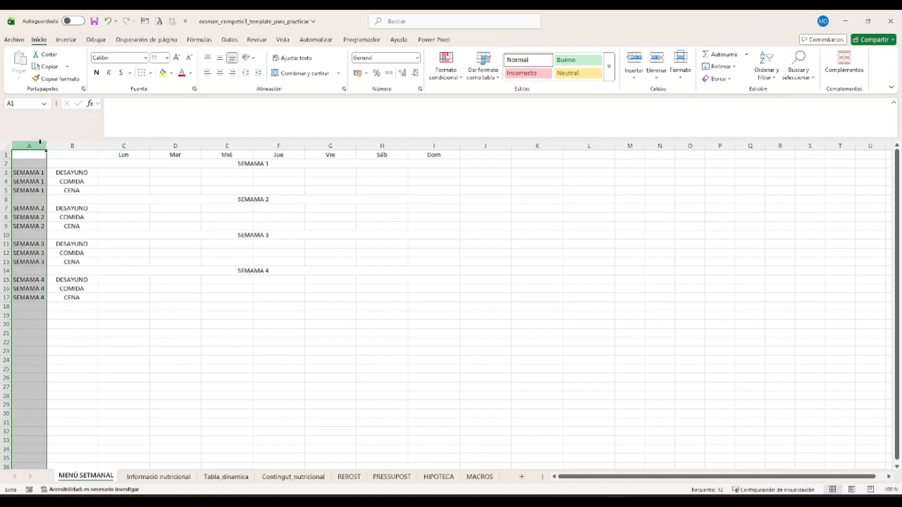
right_click(37, 144)
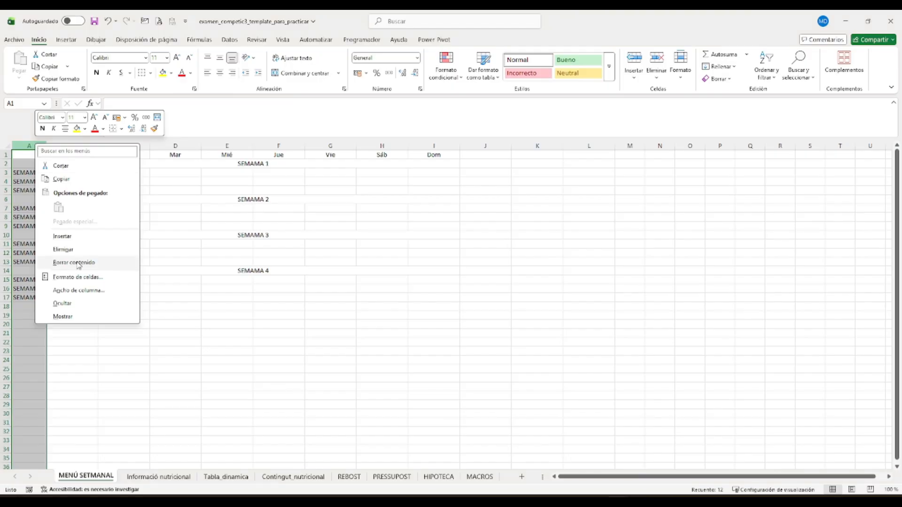
click(79, 249)
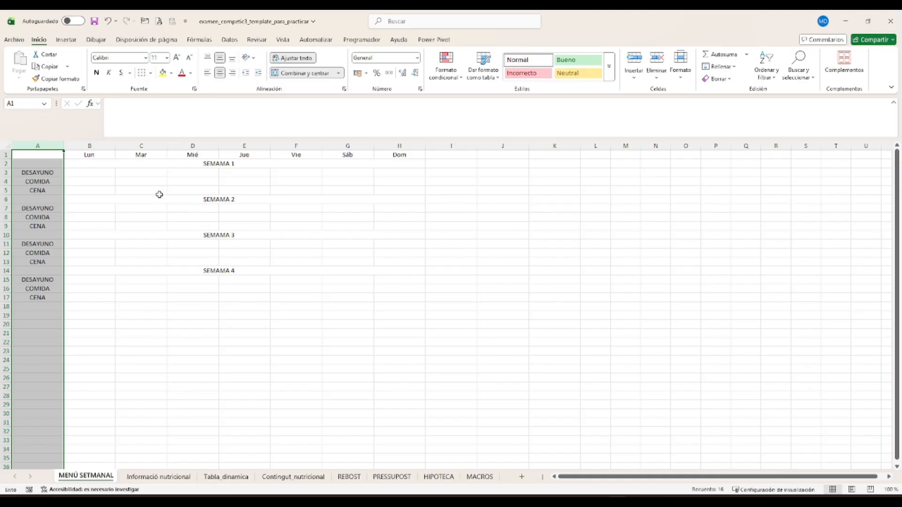
Narrow columns A to H to a uniform width too small for the DESAYUNO label.
drag(64, 146, 376, 145)
mouse_move(92, 146)
mouse_down()
mouse_move(25, 154)
mouse_move(237, 261)
mouse_move(240, 272)
mouse_up()
click(28, 190)
Try text wrapping on all cells of the sheet and switch it off again.
click(9, 146)
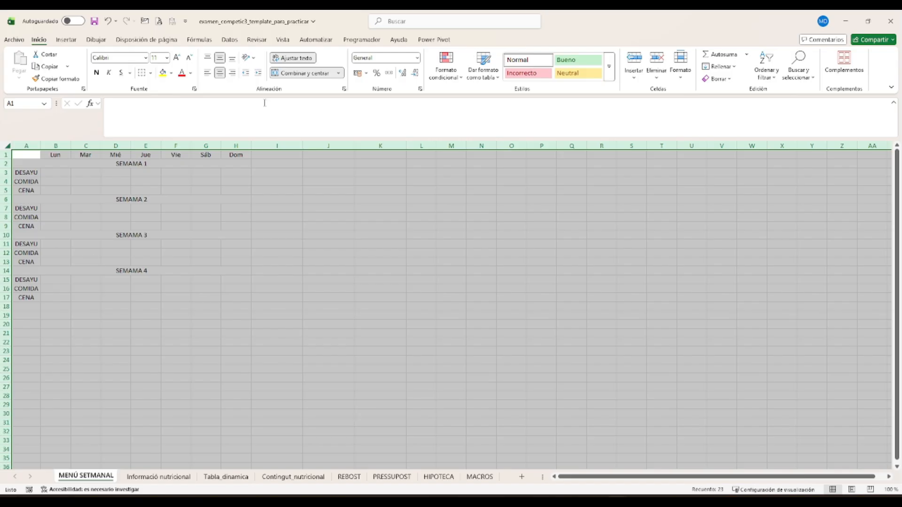
click(291, 60)
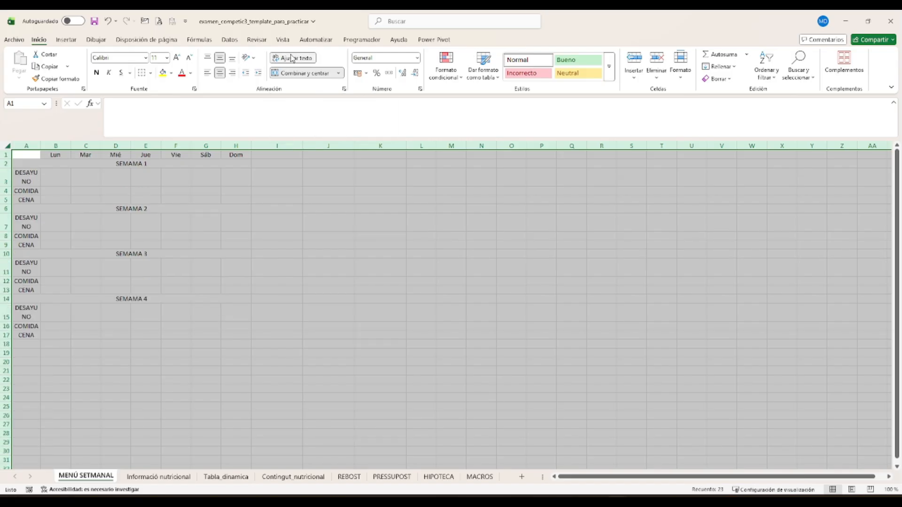
click(292, 59)
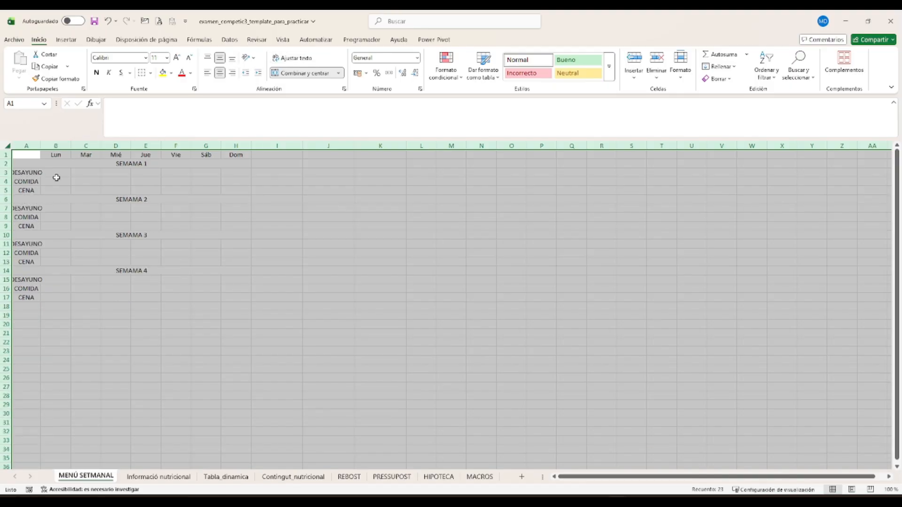
Narrow all columns of the sheet uniformly and activate text wrapping for every cell.
drag(43, 145, 35, 145)
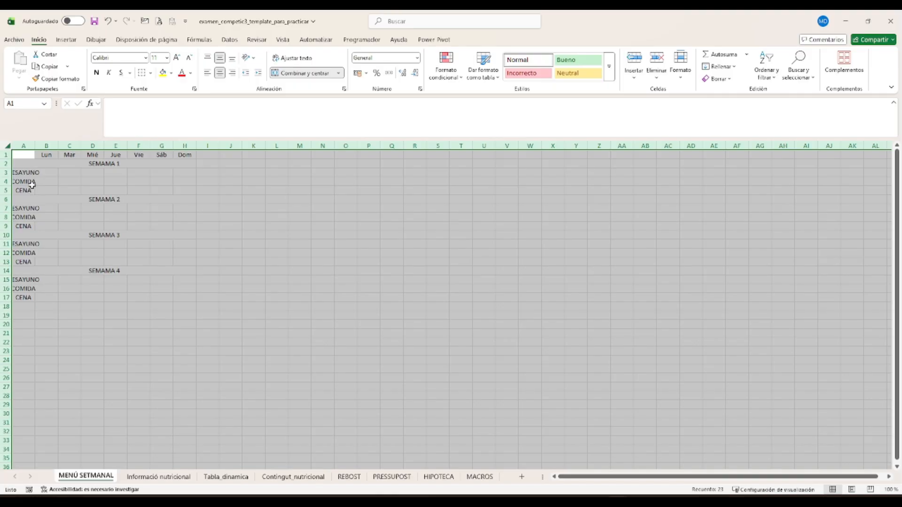
click(48, 192)
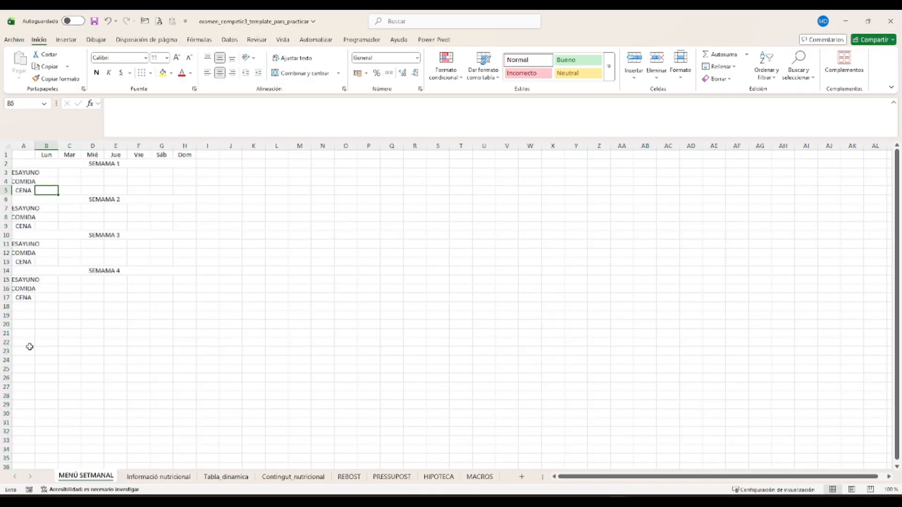
click(7, 146)
click(295, 58)
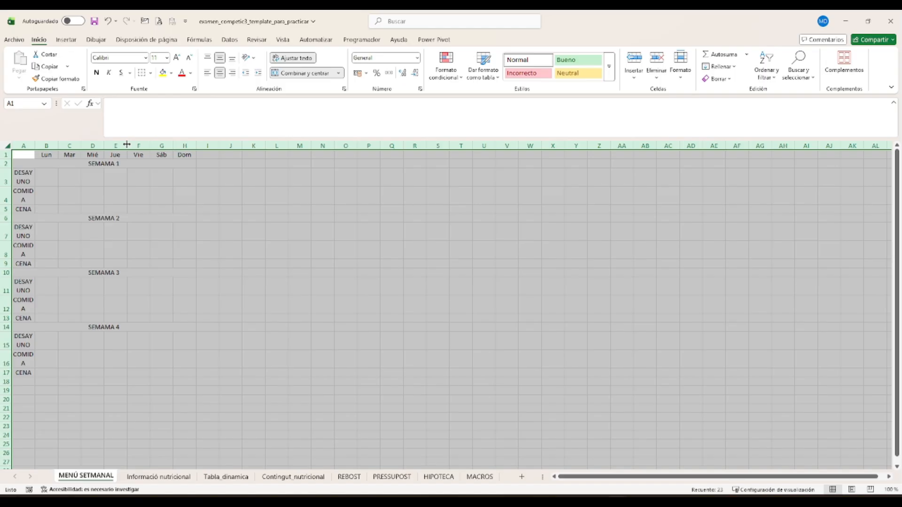
click(31, 176)
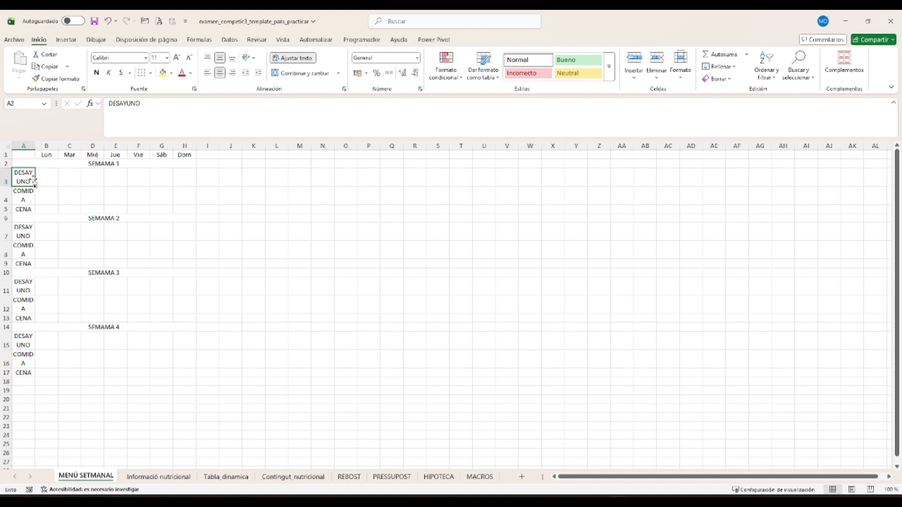
Widen column A to about 11,91 so DESAYUNO fits on one line, and check the column's width.
drag(35, 145, 54, 145)
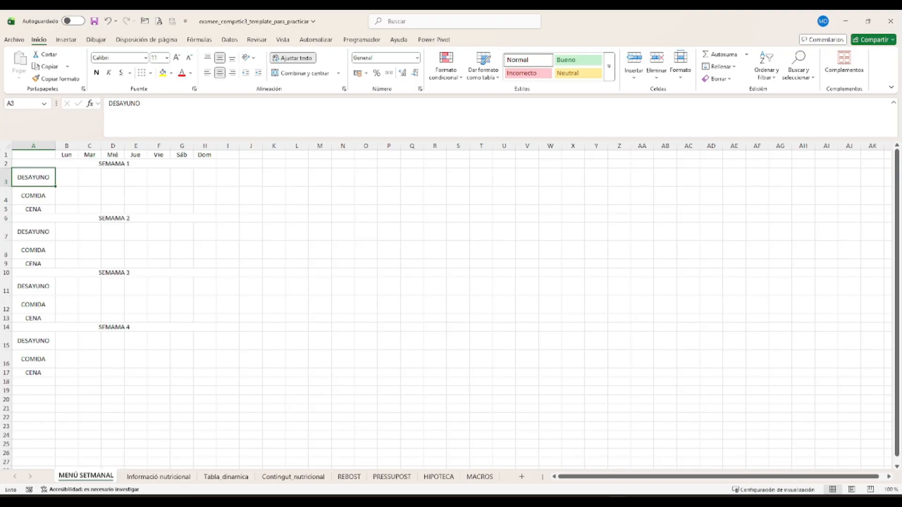
click(34, 145)
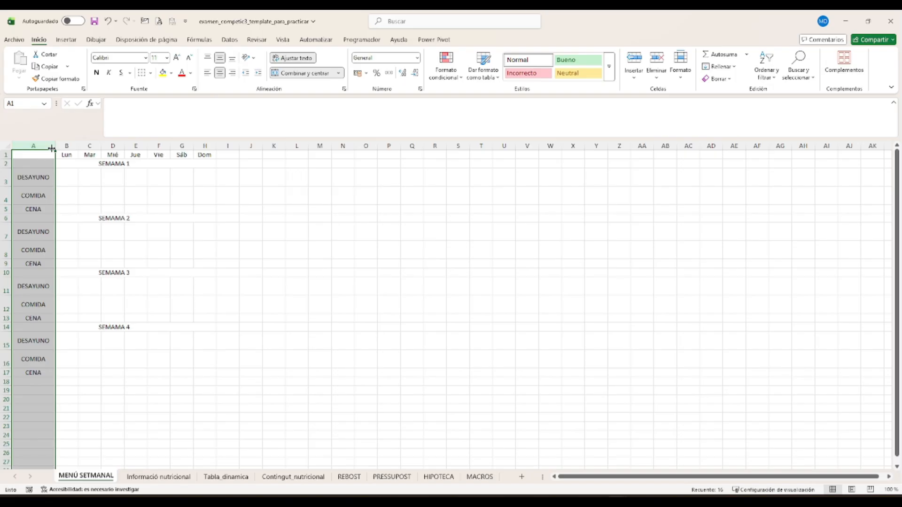
drag(53, 148, 52, 146)
drag(55, 146, 55, 146)
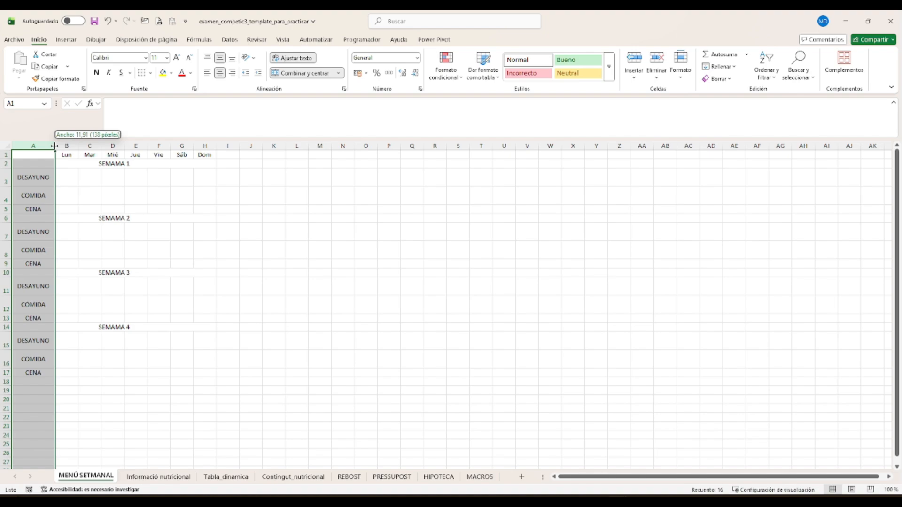
Narrow column A and set its width to 9.
drag(54, 147, 45, 145)
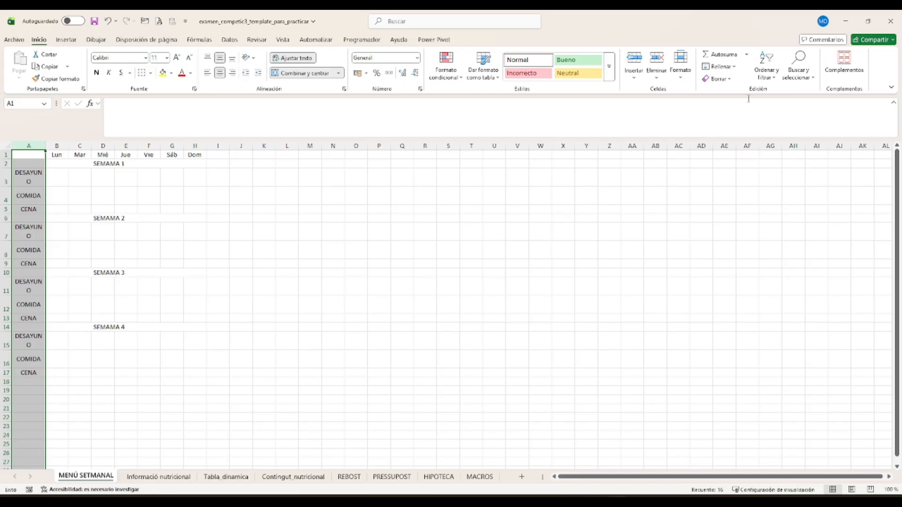
click(683, 78)
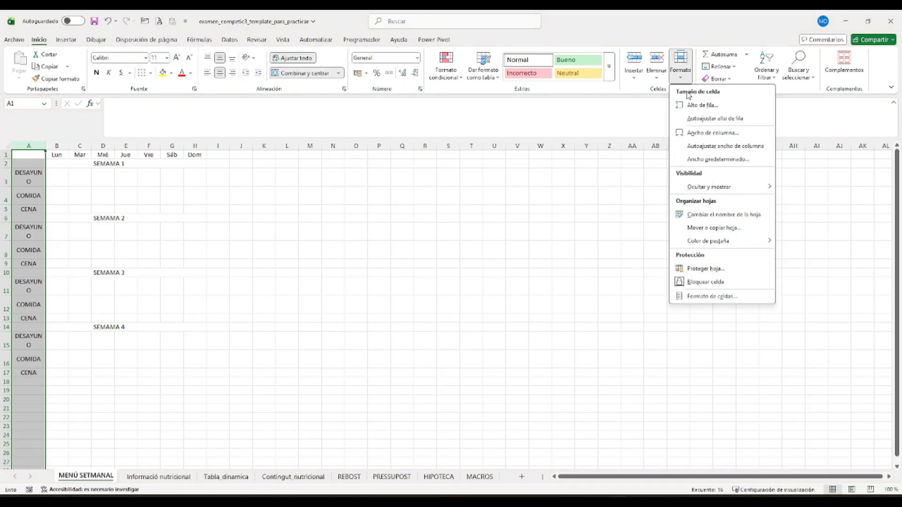
click(710, 133)
drag(658, 373, 390, 222)
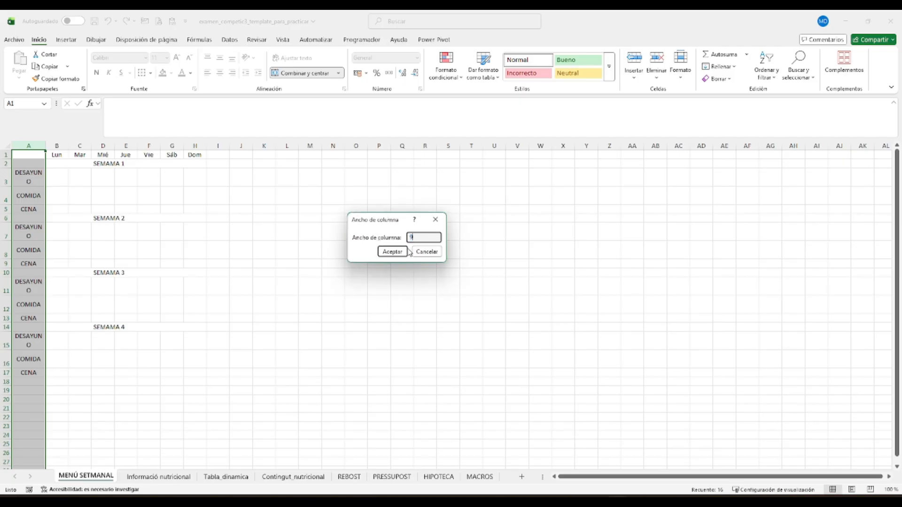
click(383, 252)
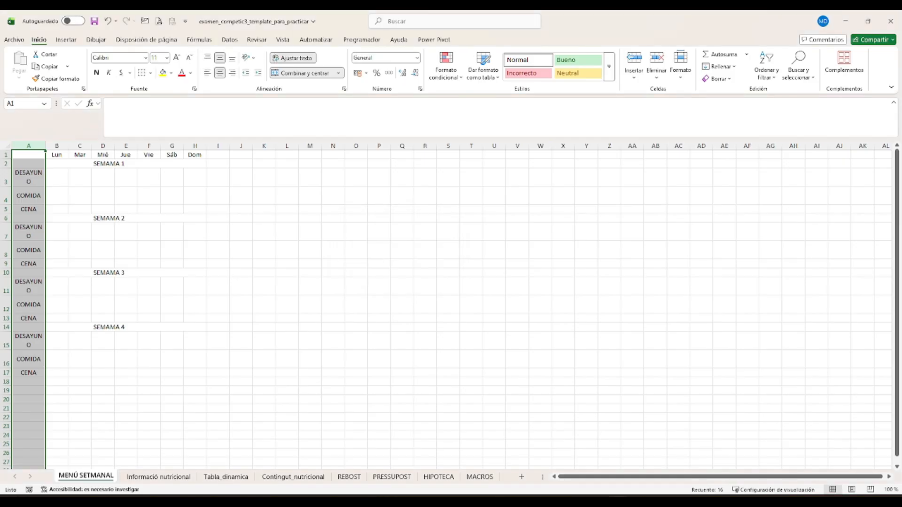
Consult the exercise instructions and reduce column A's font size to 10 so DESAYUNO fits on one line.
key(alt+Tab)
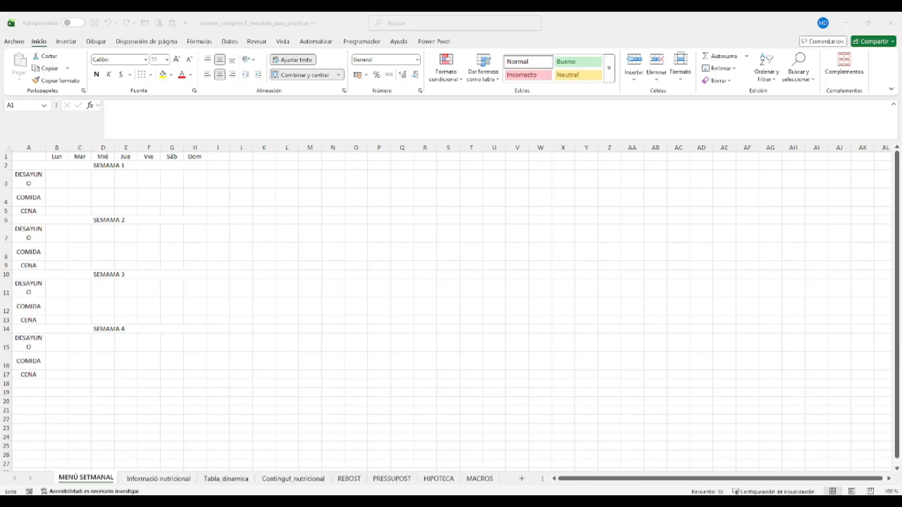
key(alt+Tab)
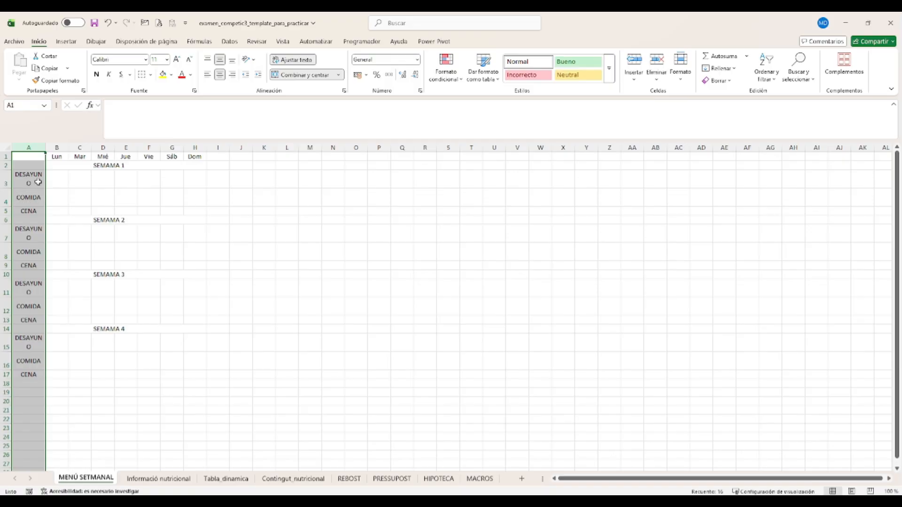
click(190, 60)
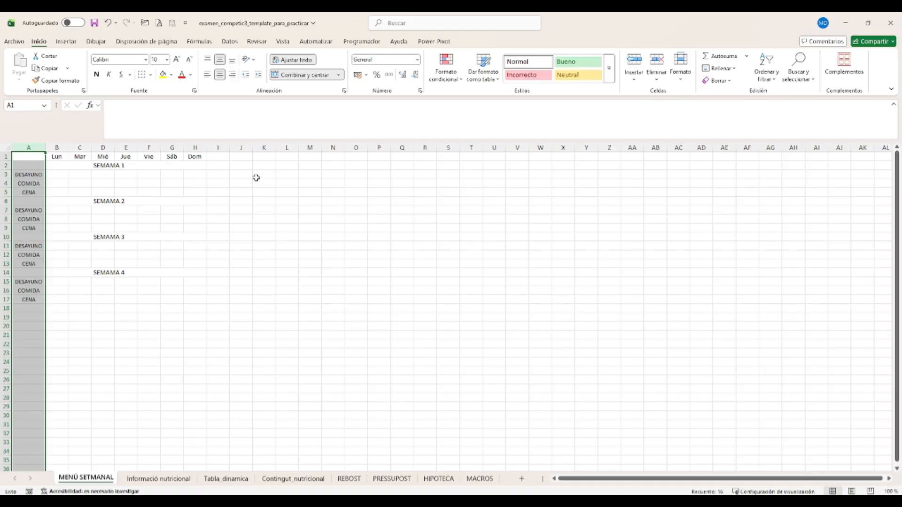
Widen weekday columns B to H uniformly to more than twice their width and check the value in the column width setting.
click(53, 147)
drag(53, 147, 191, 140)
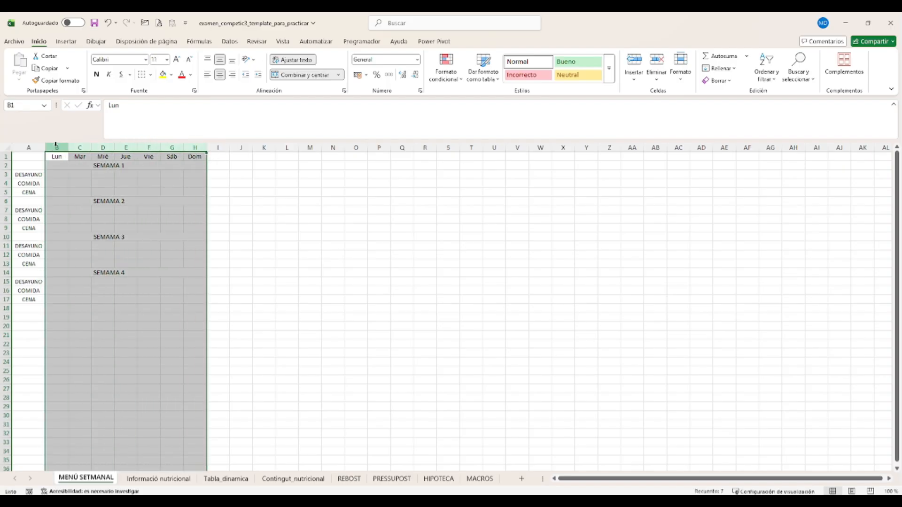
drag(69, 147, 101, 164)
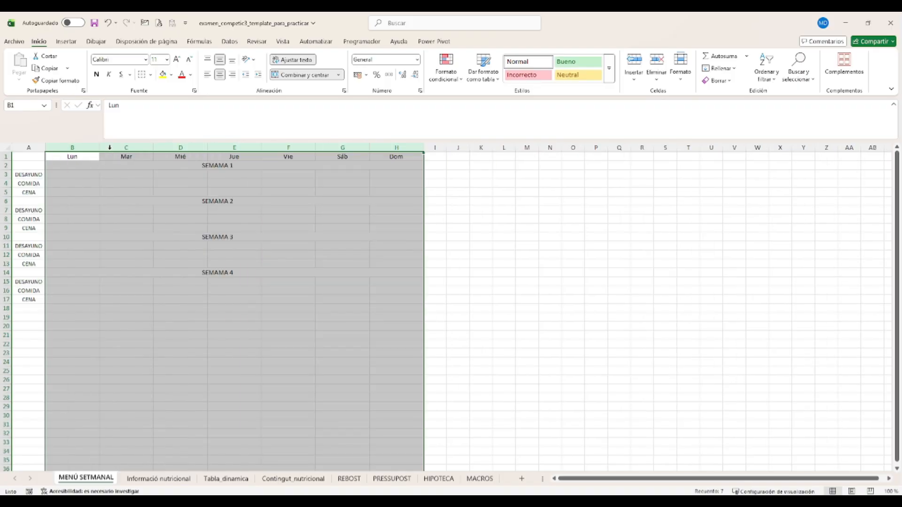
click(680, 67)
click(718, 137)
click(397, 253)
Set the height of the four week title rows 2, 6, 10 and 14 to 14.
click(4, 165)
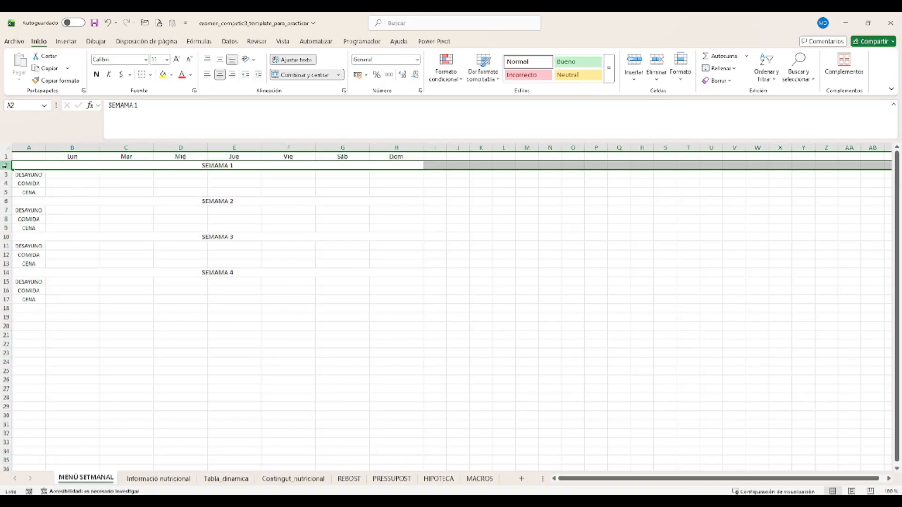
ctrl+click(5, 201)
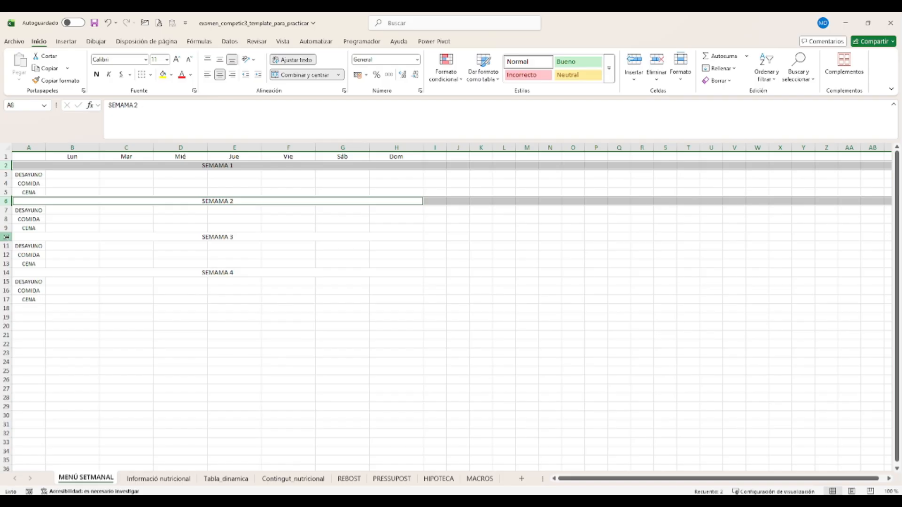
ctrl+click(6, 237)
ctrl+click(3, 272)
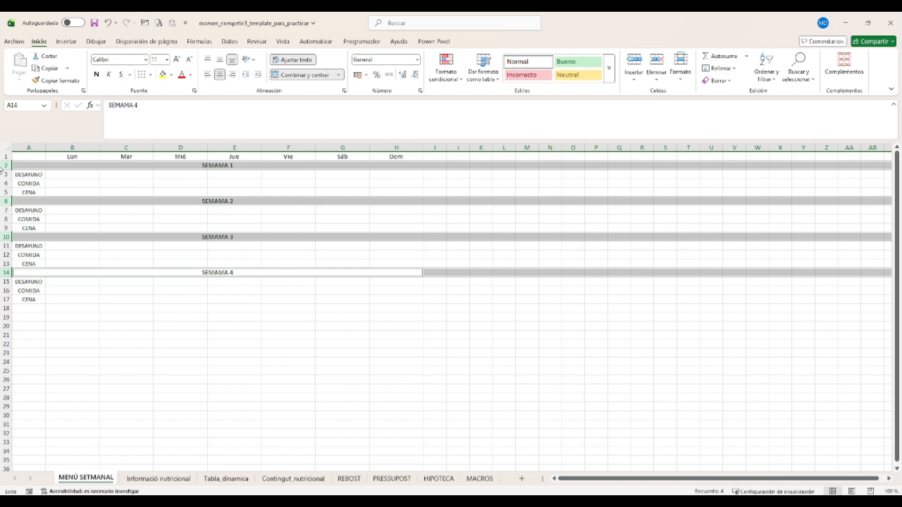
drag(6, 169, 9, 172)
click(680, 75)
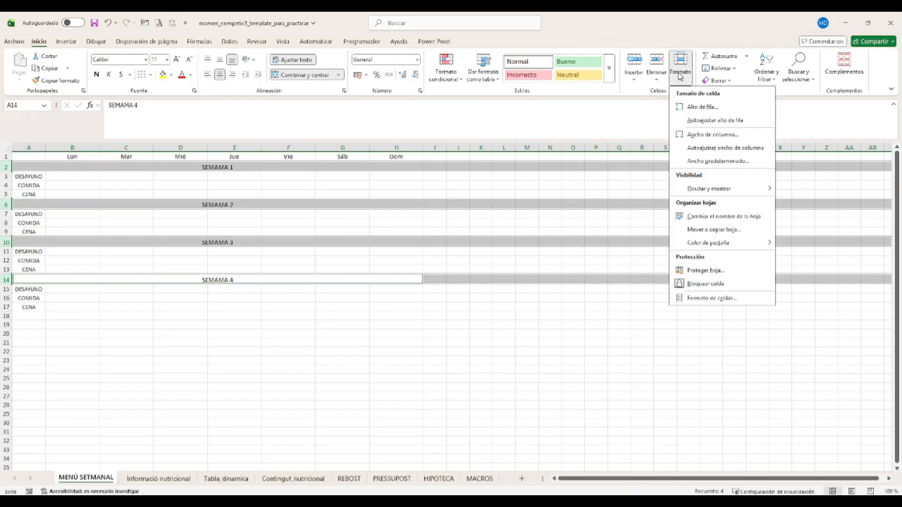
click(697, 108)
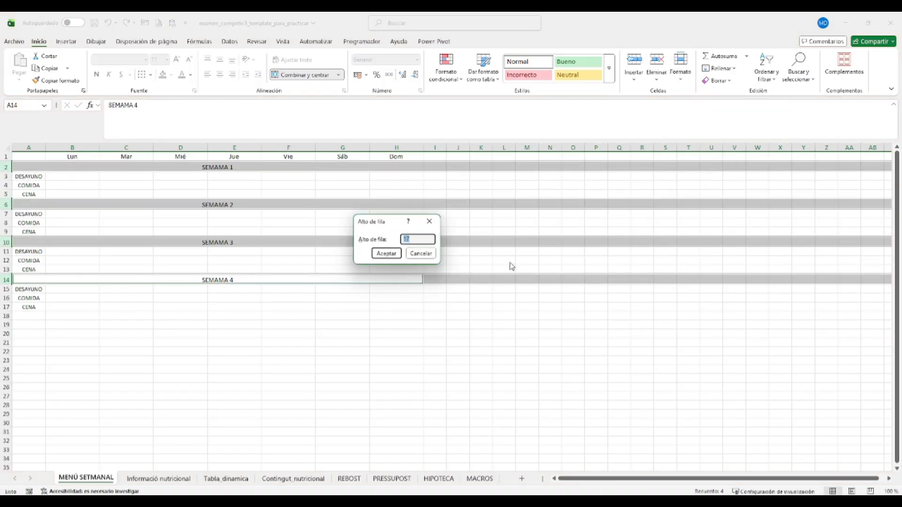
text(14)
click(385, 254)
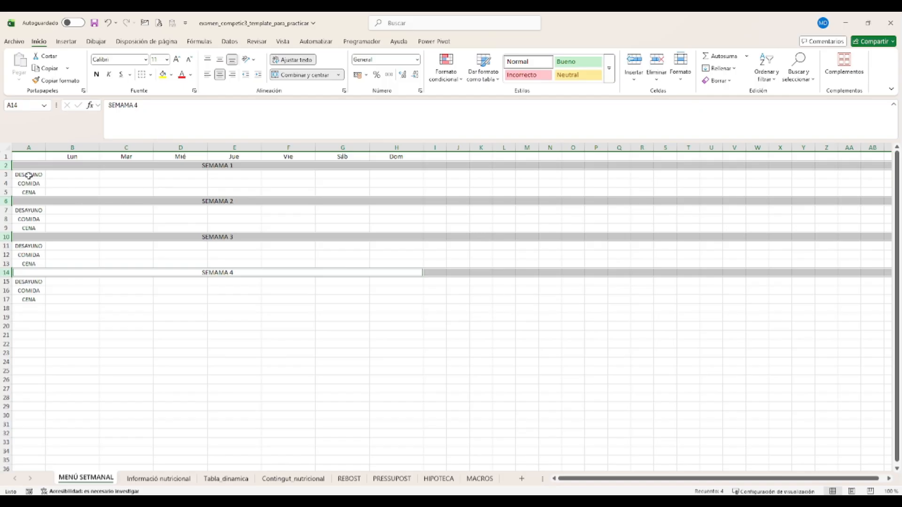
Fill the SEMAMA 1 title with light purple and the SEMAMA 2 title with light green.
click(6, 165)
click(5, 201)
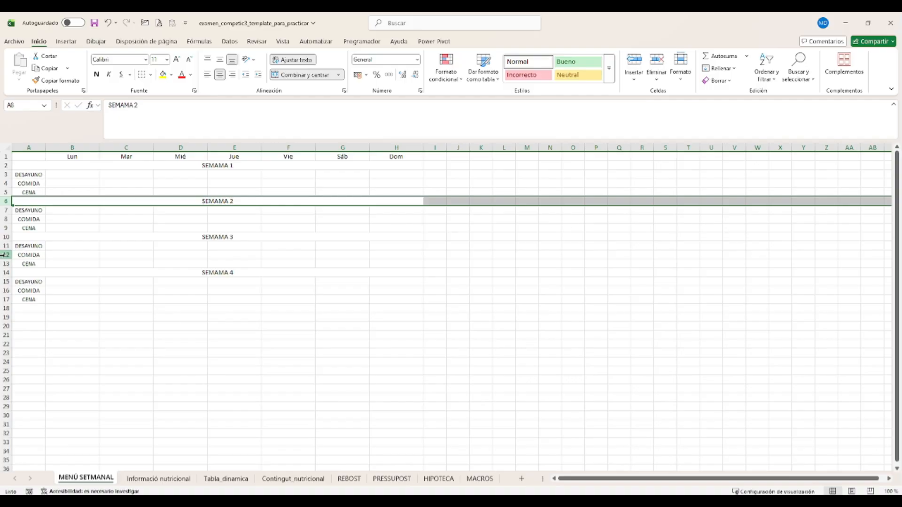
click(36, 167)
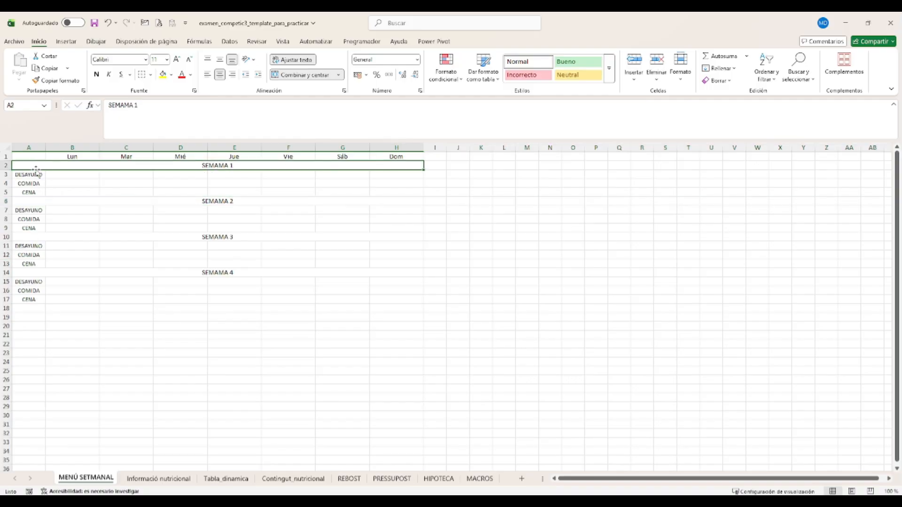
click(171, 74)
click(256, 121)
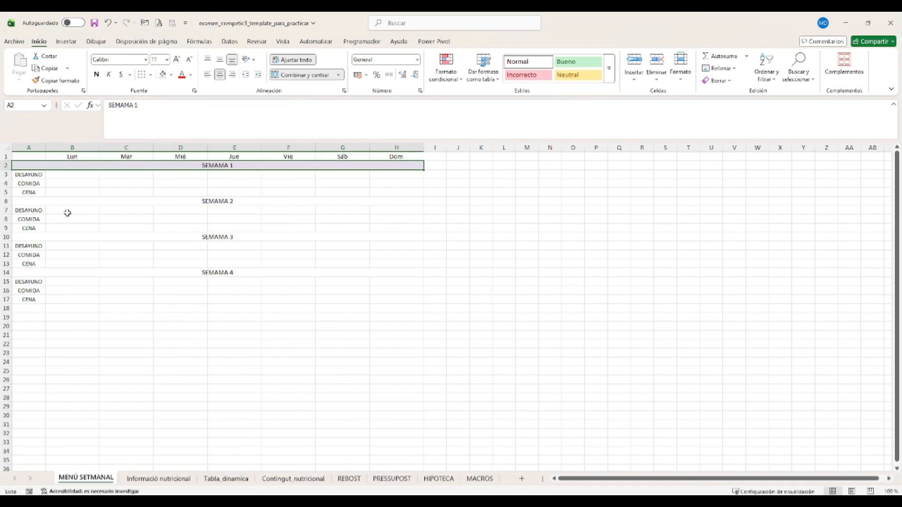
click(27, 204)
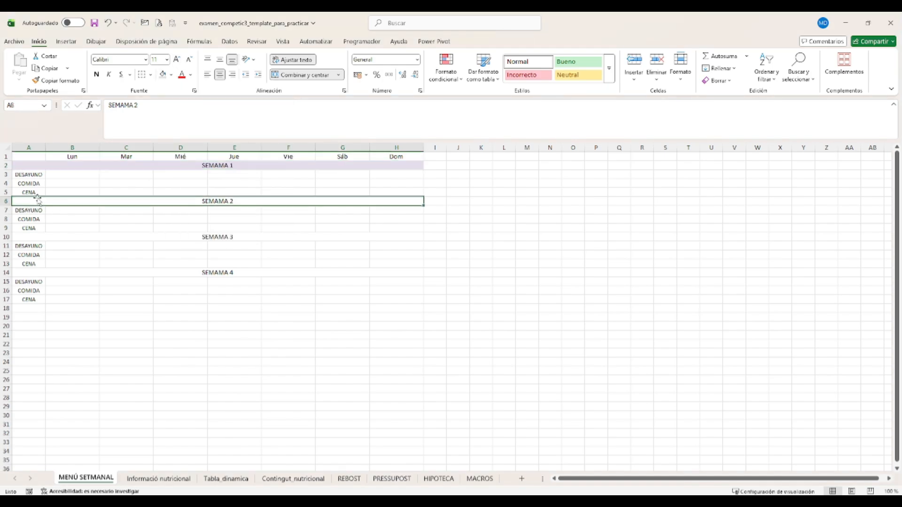
click(171, 75)
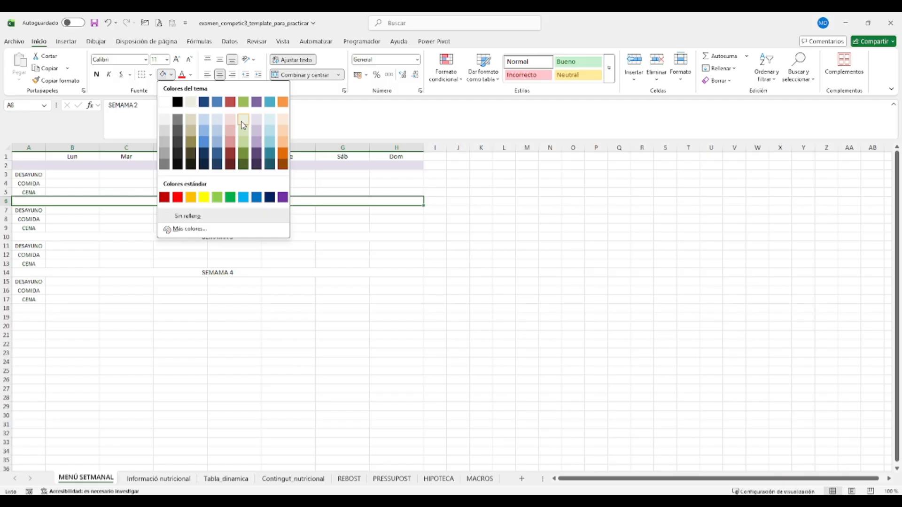
click(243, 121)
Fill the SEMAMA 3 title with light orange and the SEMAMA 4 title with light blue.
click(37, 237)
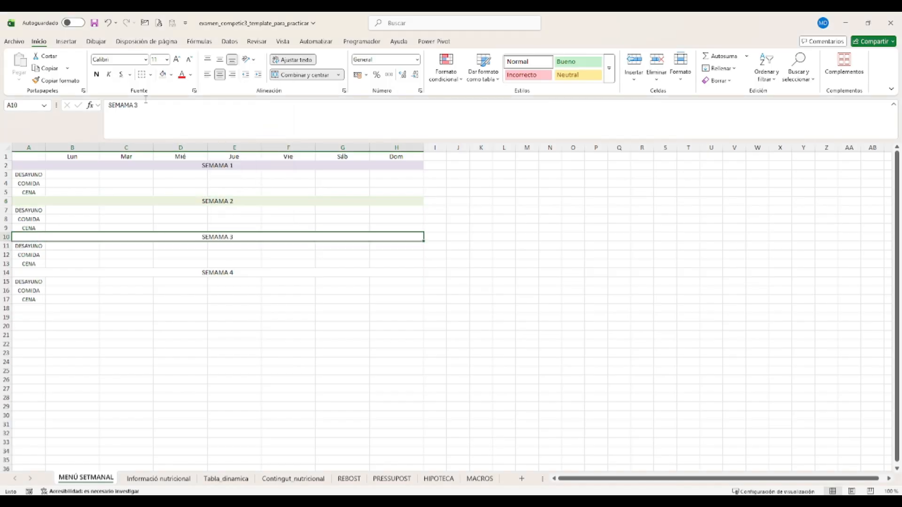
click(171, 75)
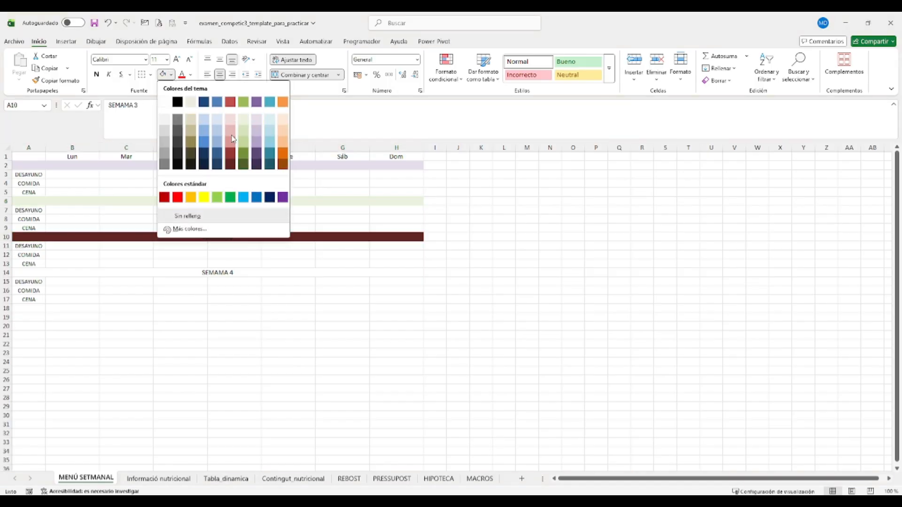
click(283, 129)
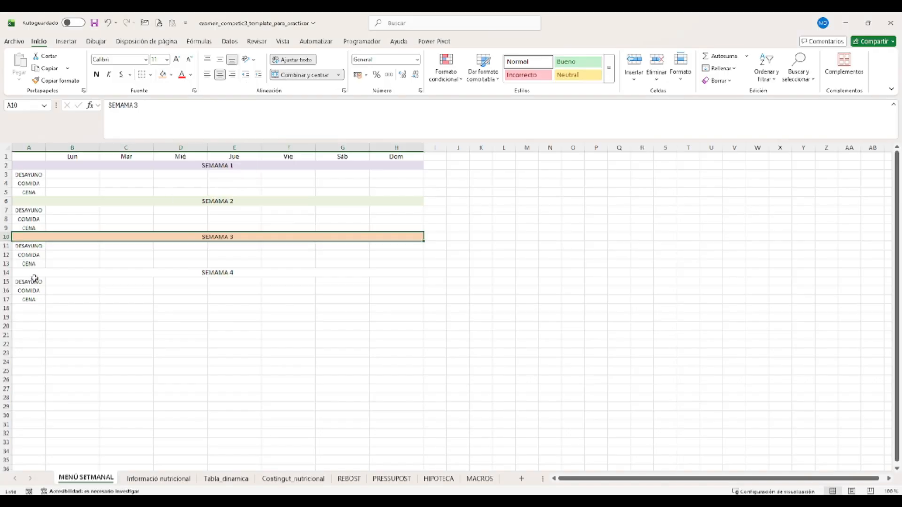
click(42, 275)
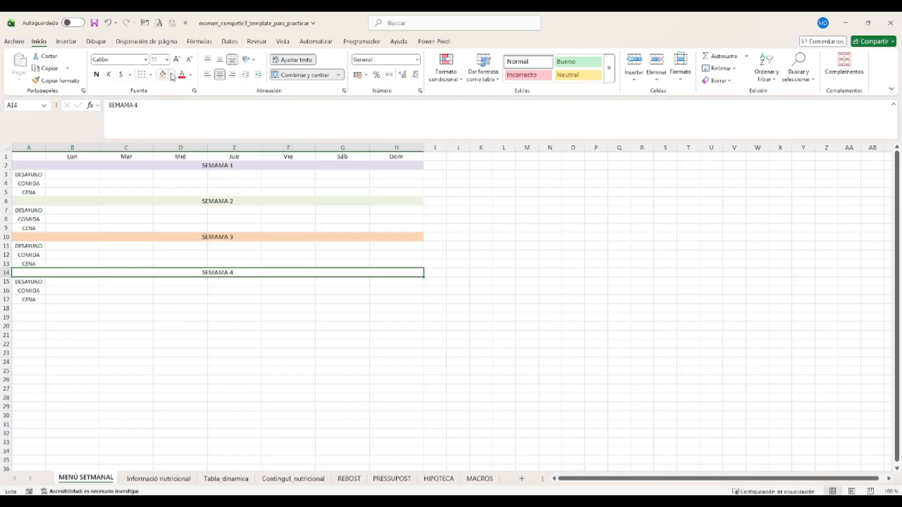
click(172, 75)
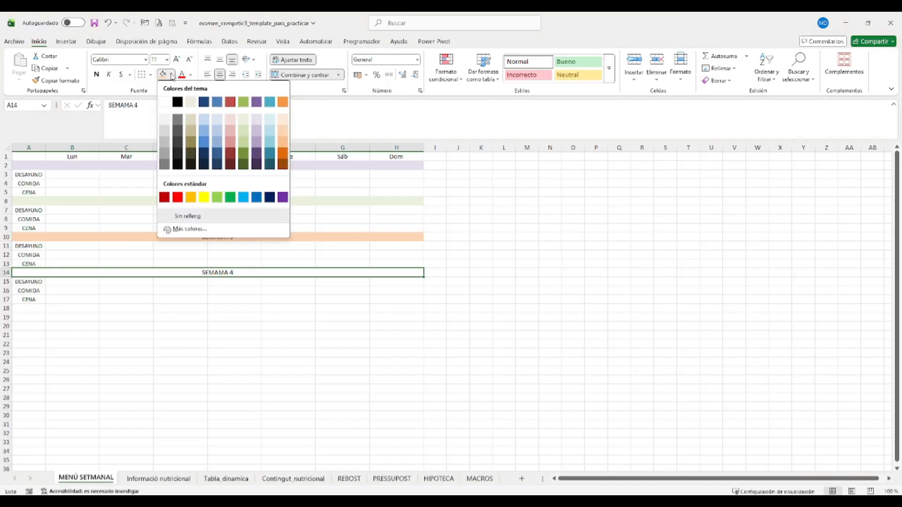
click(203, 121)
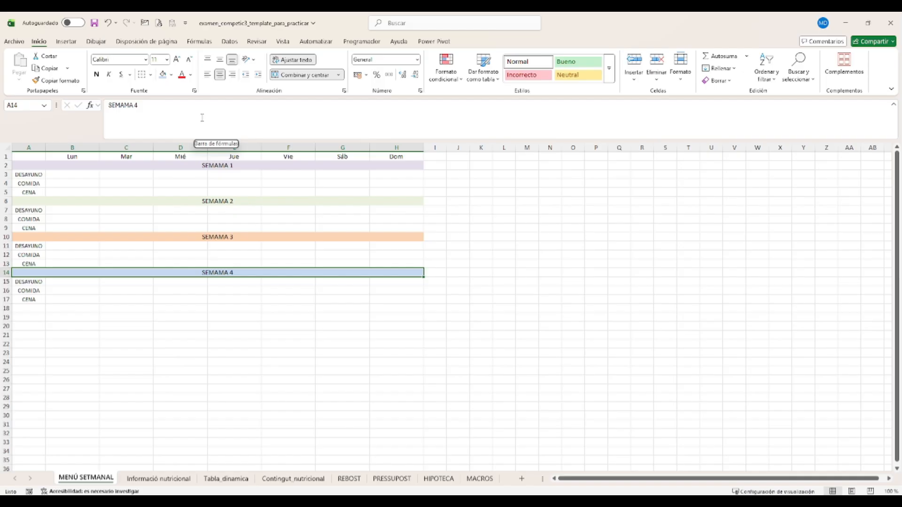
Make the four merged week titles SEMAMA 1 to SEMAMA 4 bold.
ctrl+click(182, 236)
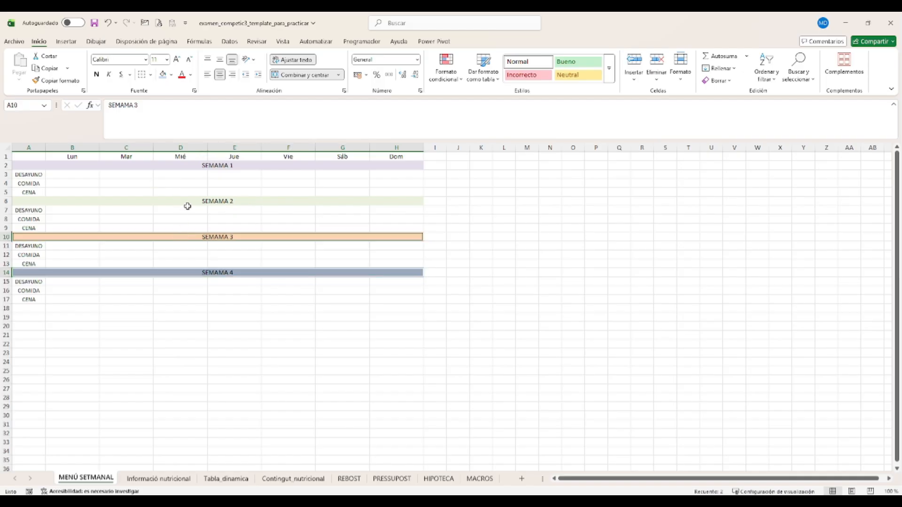
ctrl+click(189, 202)
ctrl+click(203, 165)
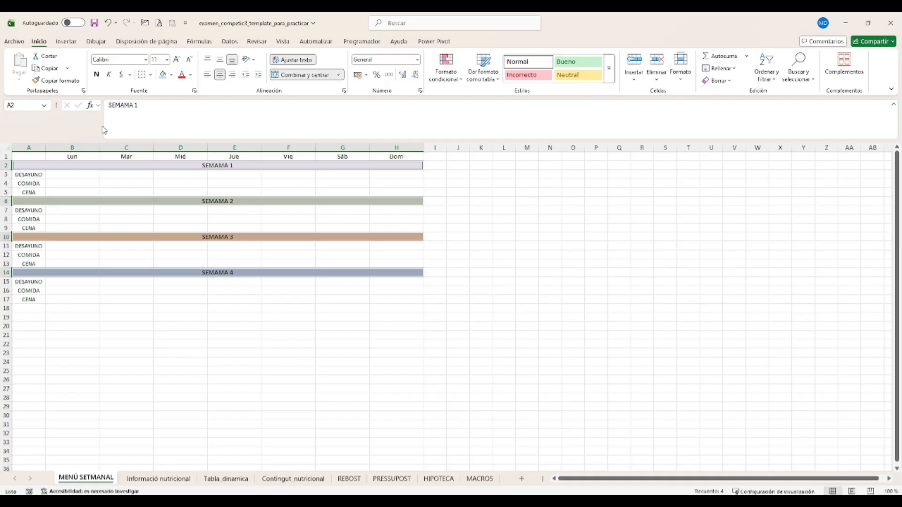
click(97, 74)
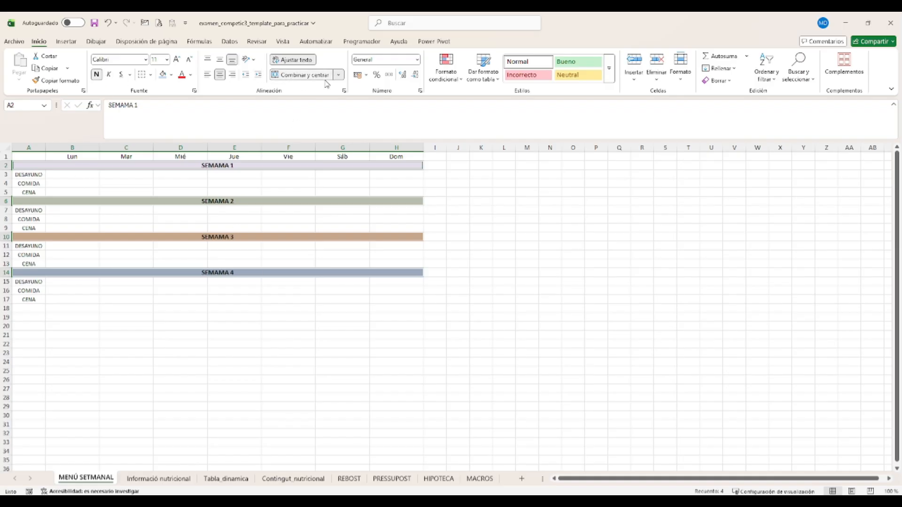
Try the four week titles without horizontal centring and centre them again.
click(339, 75)
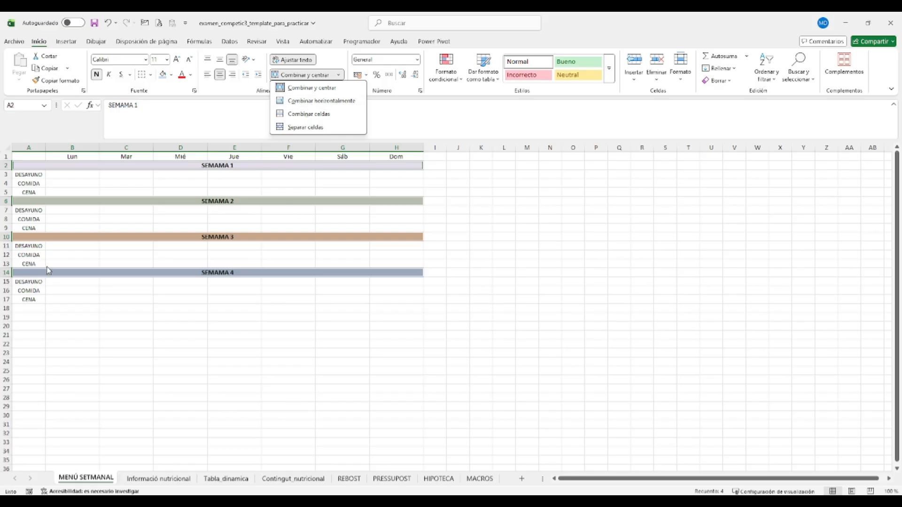
click(220, 75)
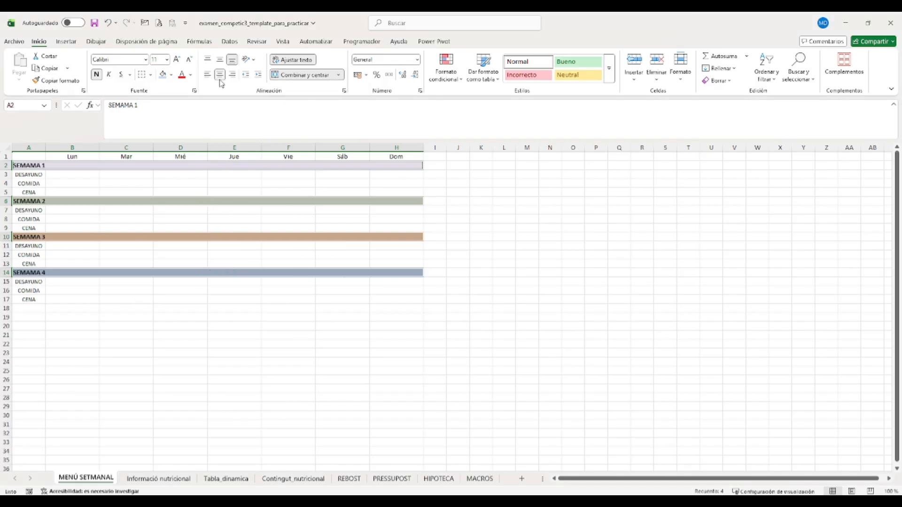
click(222, 75)
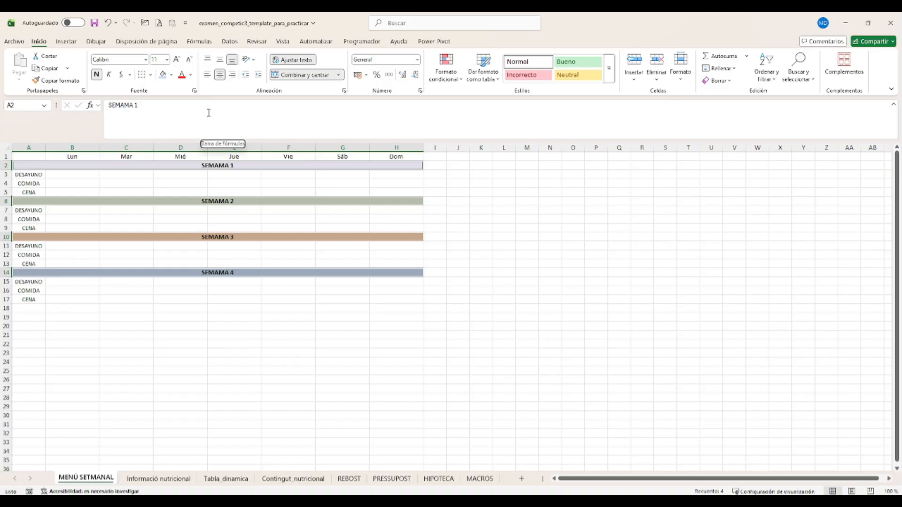
Apply all borders and a thick outside border to the four week titles SEMAMA 1 to SEMAMA 4.
click(152, 75)
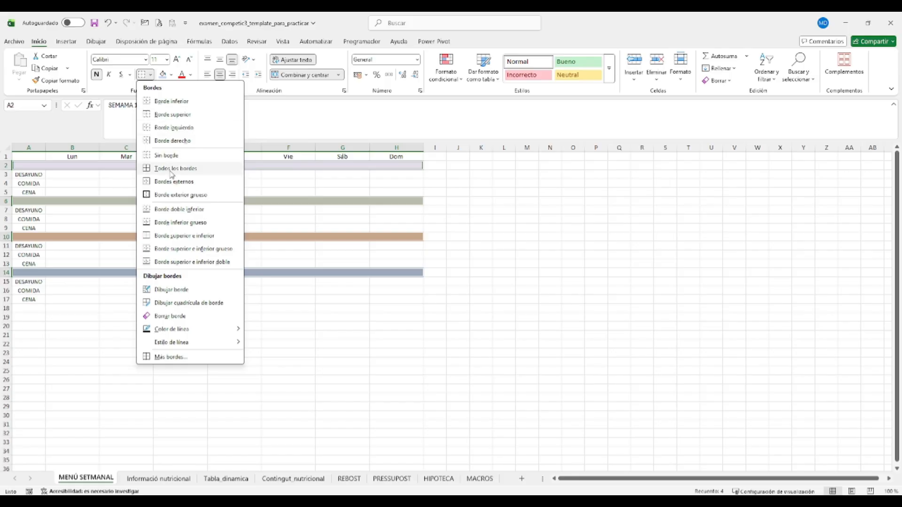
click(175, 169)
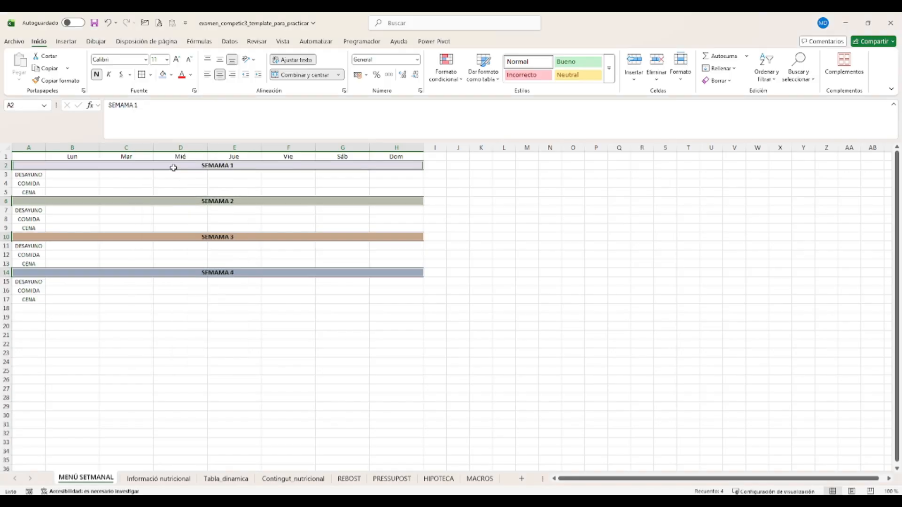
click(151, 75)
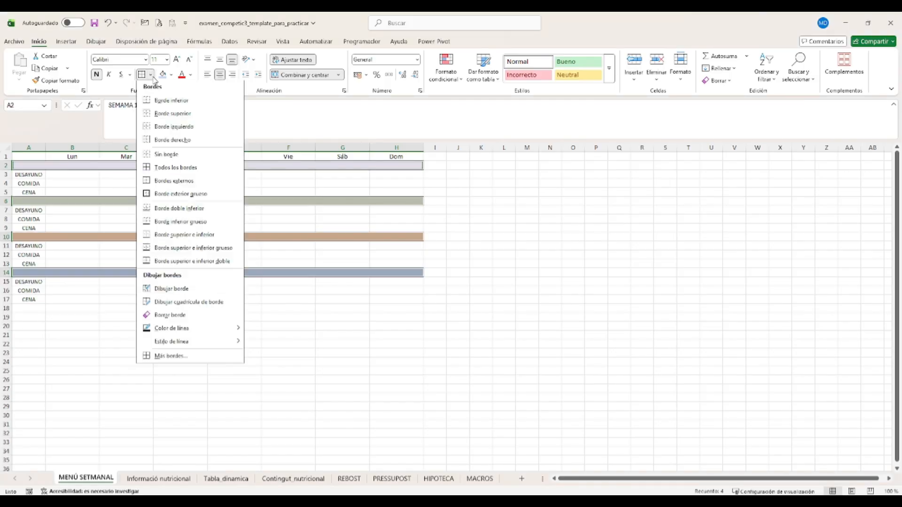
click(178, 202)
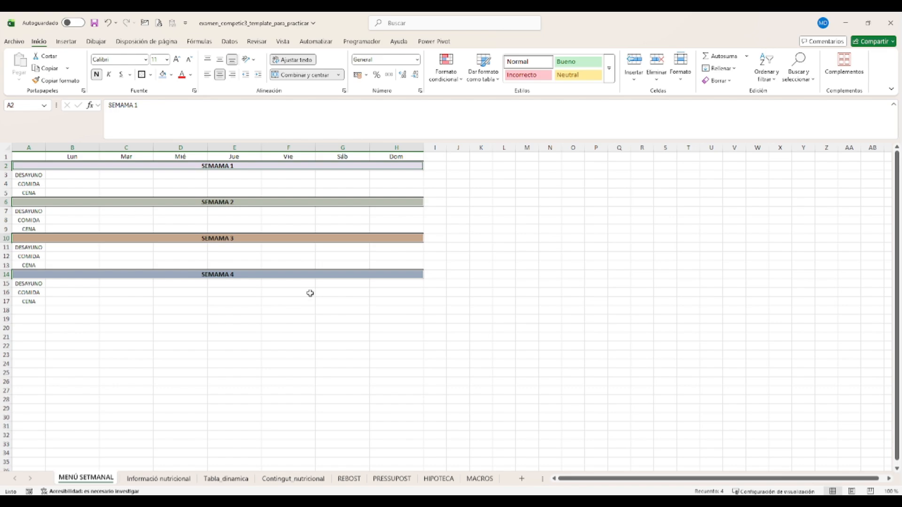
drag(26, 157, 292, 299)
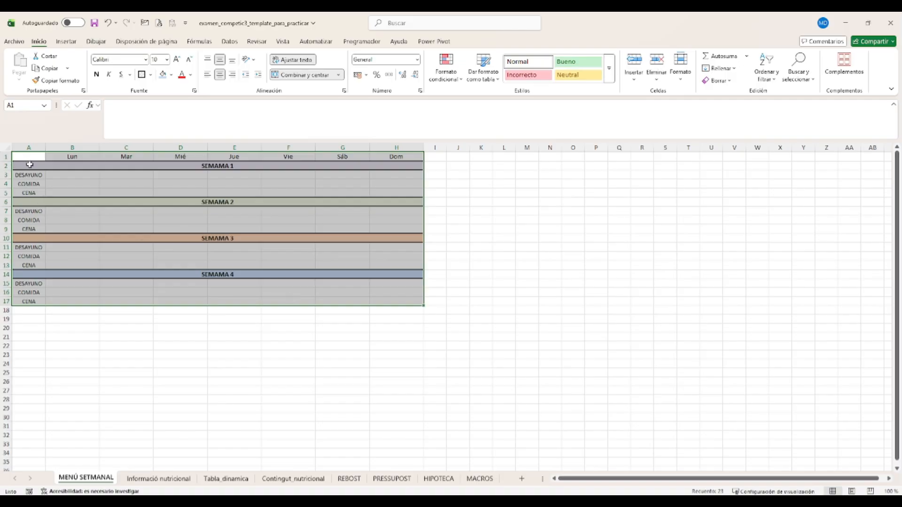
click(6, 165)
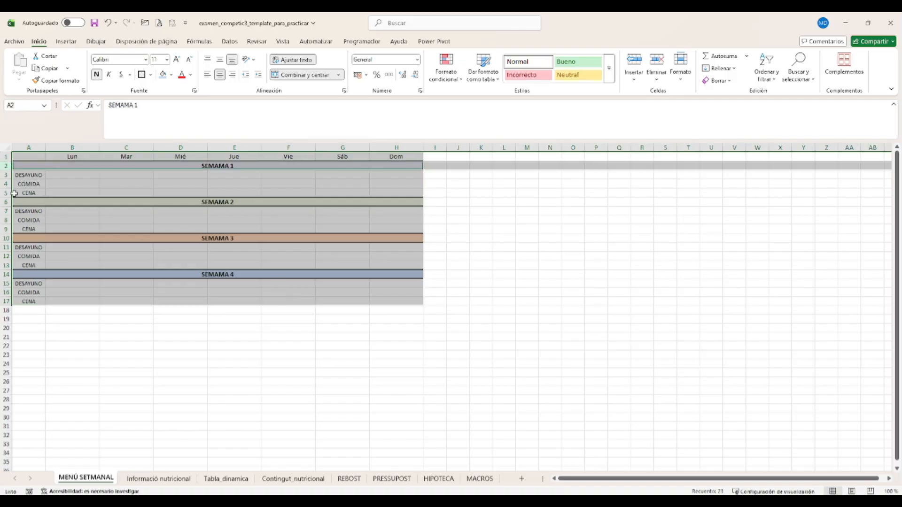
ctrl+click(6, 202)
ctrl+click(6, 238)
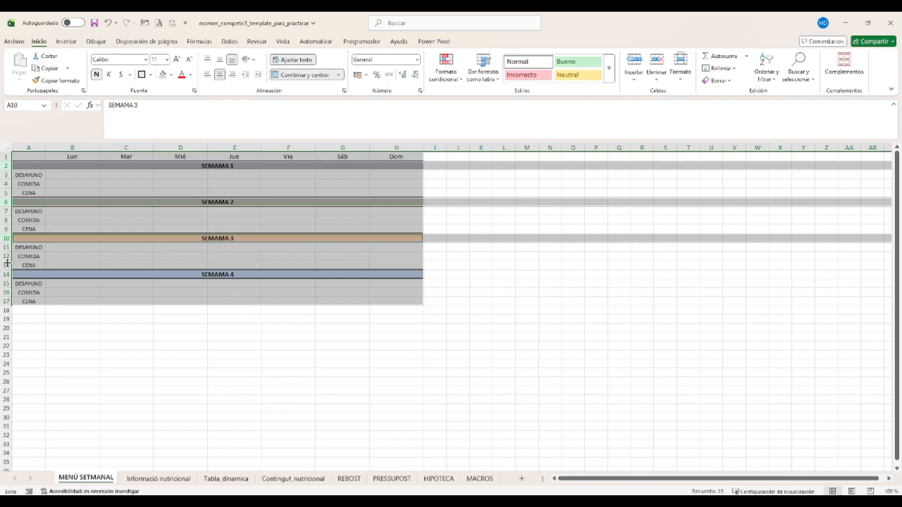
Set the height of the weekday row 1 and all DESAYUNO, COMIDA and CENA rows to 50.
click(6, 156)
drag(6, 175, 8, 299)
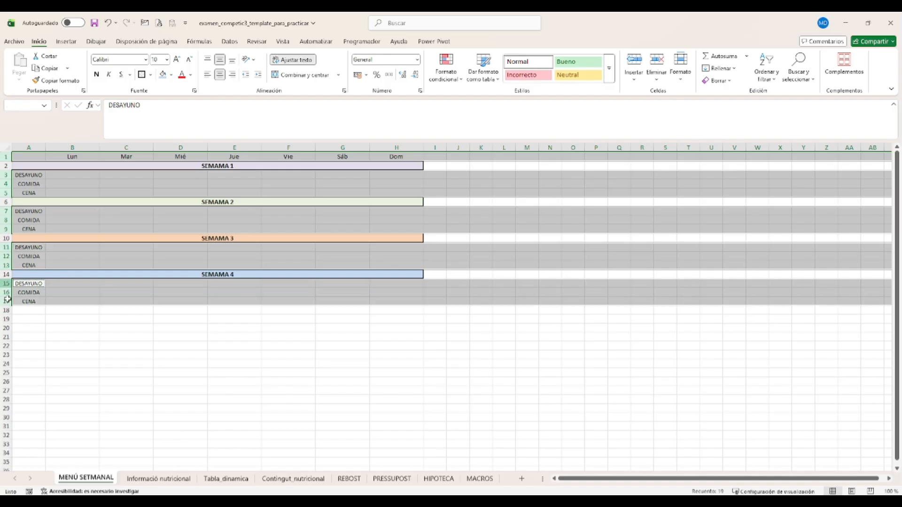
click(691, 75)
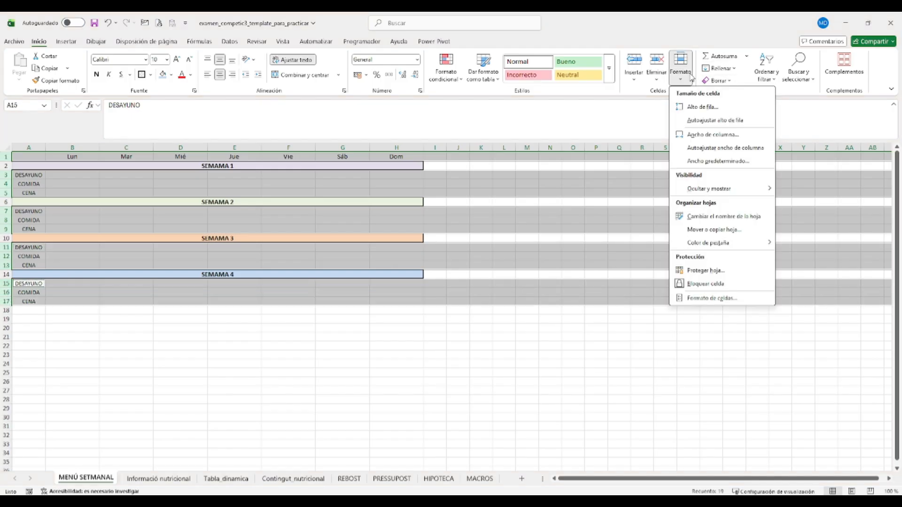
click(687, 107)
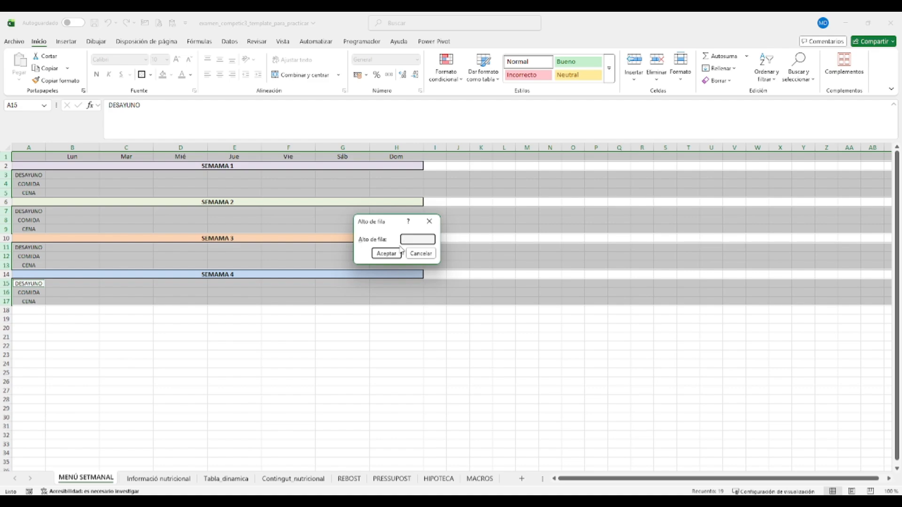
text(50)
click(387, 254)
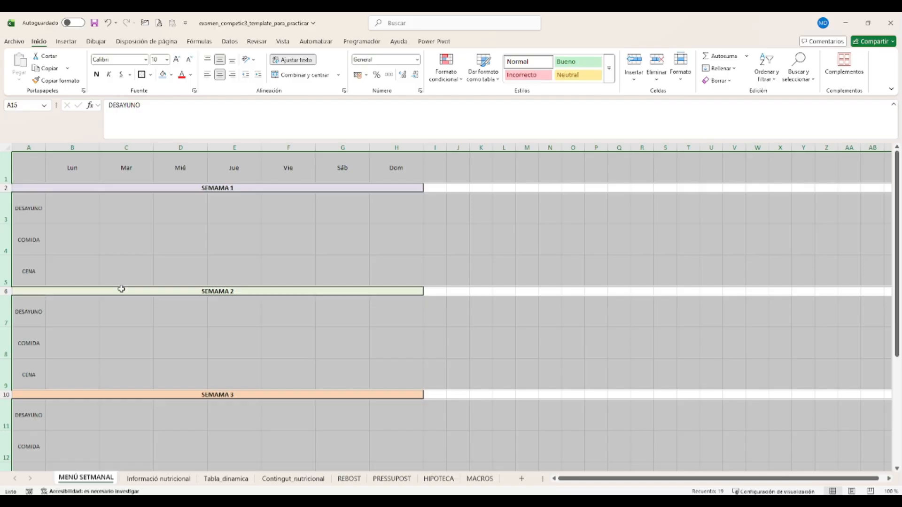
Apply all borders to the weekday header row and the meal rows of all four weeks, columns A to H.
scroll(122, 289, down, 3)
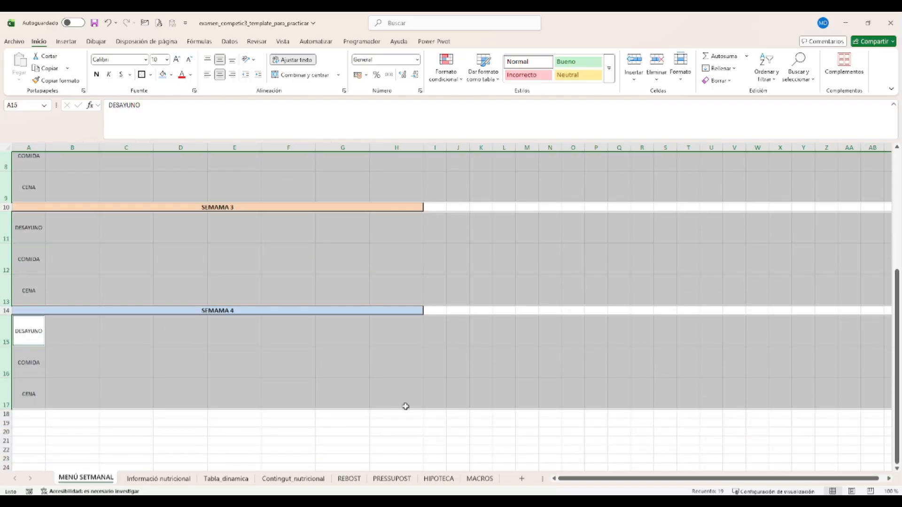
drag(405, 406, 99, 349)
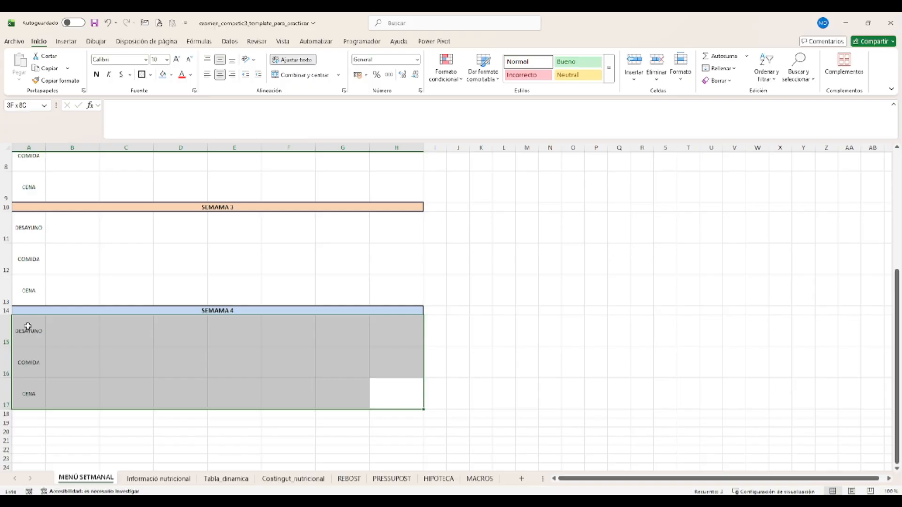
drag(395, 291, 36, 227)
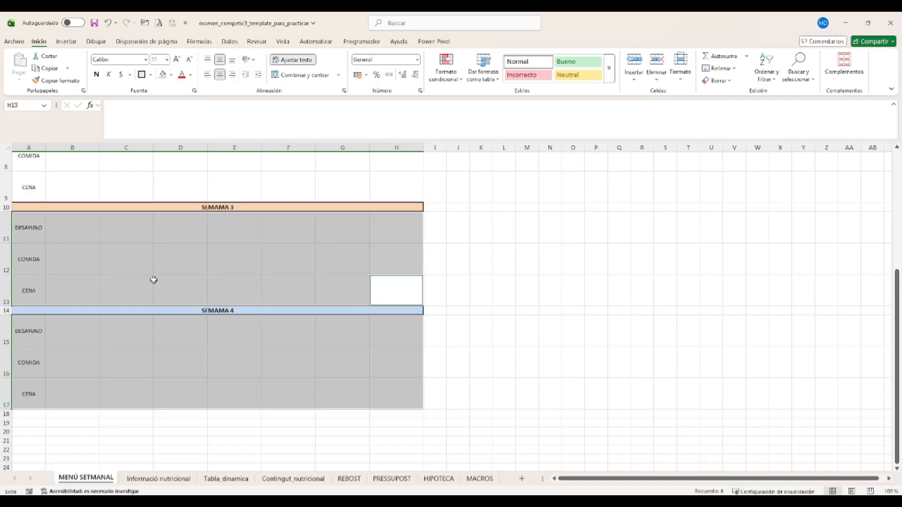
scroll(235, 287, up, 2)
drag(390, 322, 30, 256)
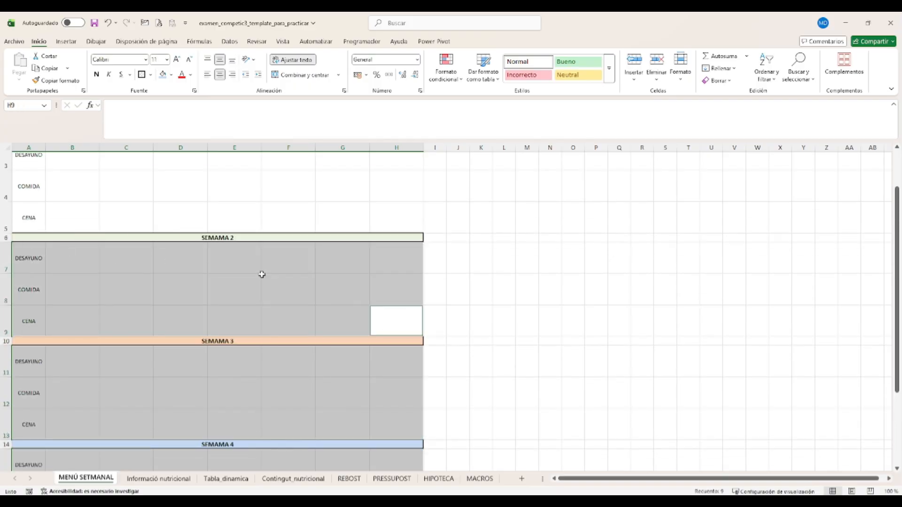
scroll(262, 274, up, 1)
drag(375, 273, 405, 166)
click(150, 75)
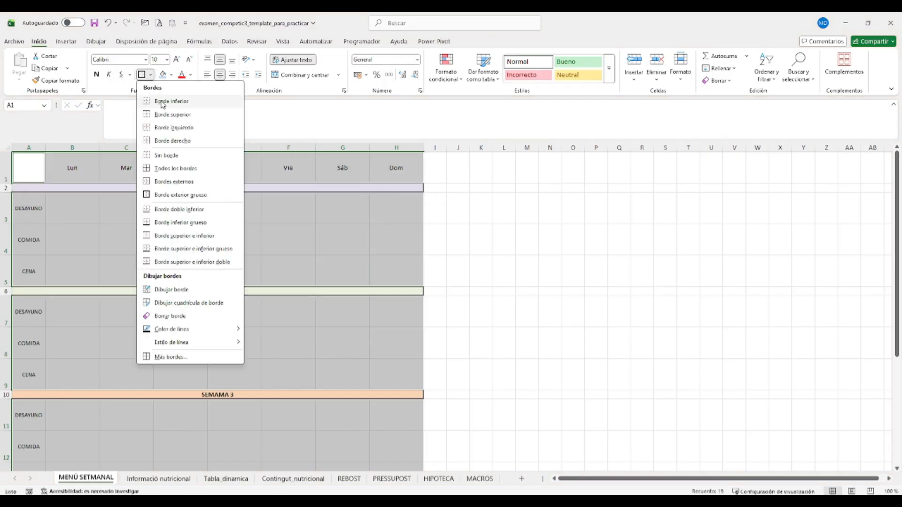
click(169, 168)
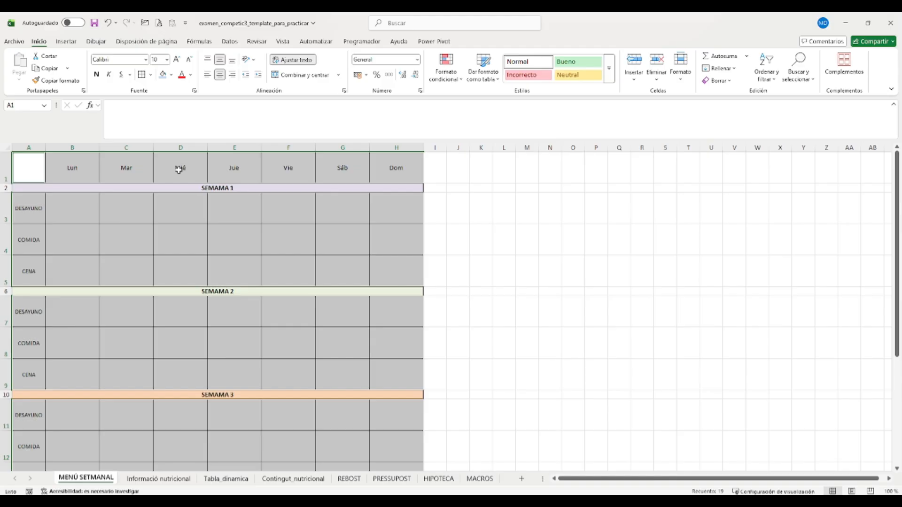
click(80, 275)
Try bottom vertical alignment on the SEMAMA 1 meal rows A3:H5 and return them to middle alignment.
scroll(66, 306, down, 1)
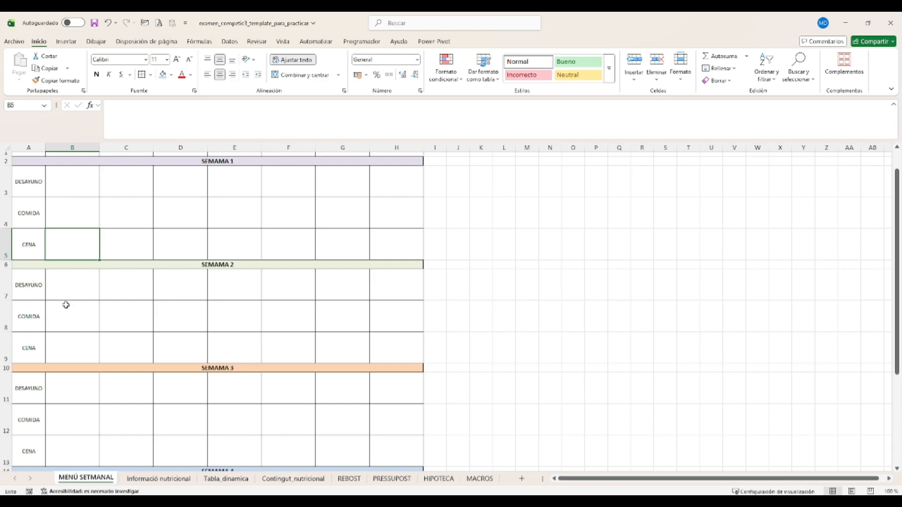
drag(33, 179, 399, 249)
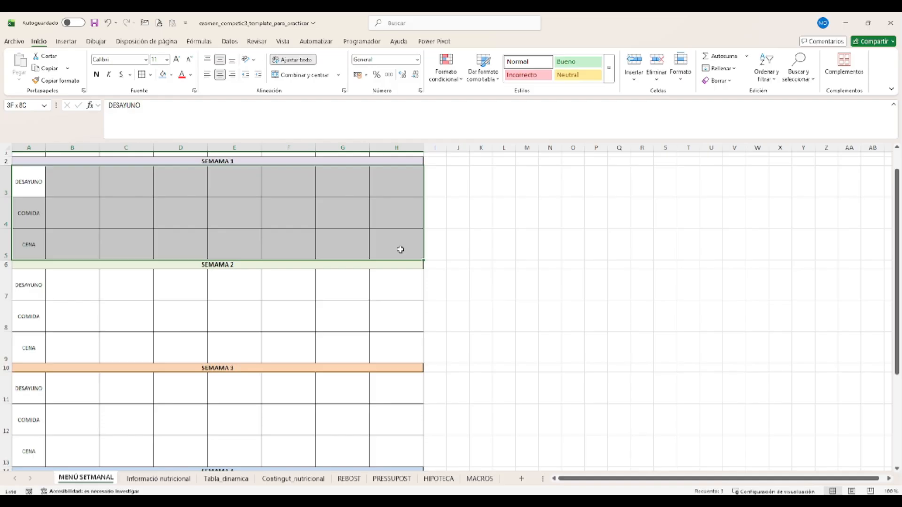
drag(400, 250, 400, 249)
click(232, 59)
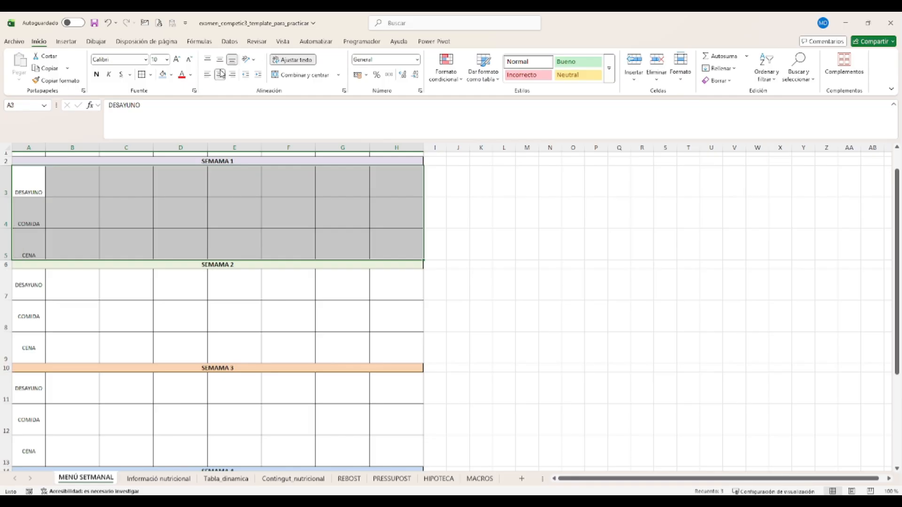
click(219, 60)
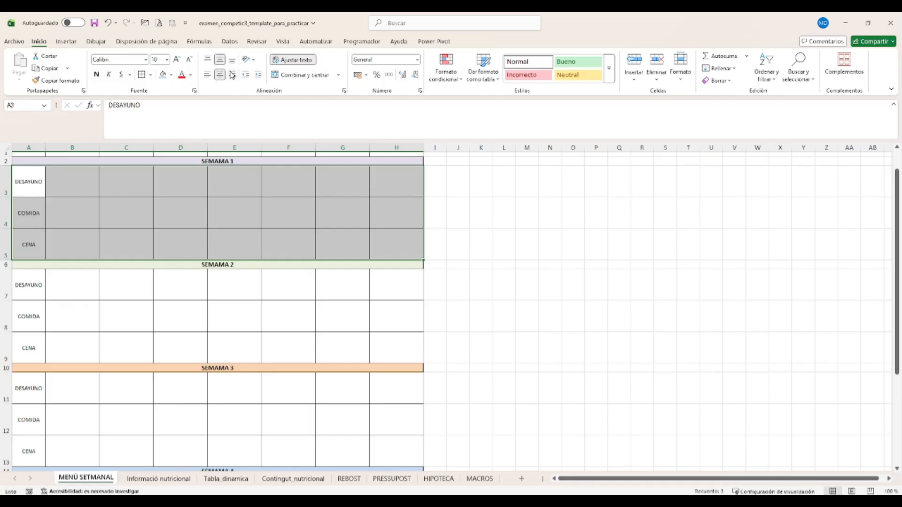
Set both the horizontal and vertical text alignment of the SEMAMA 1 meal rows to Centrar in the cell format settings.
click(344, 91)
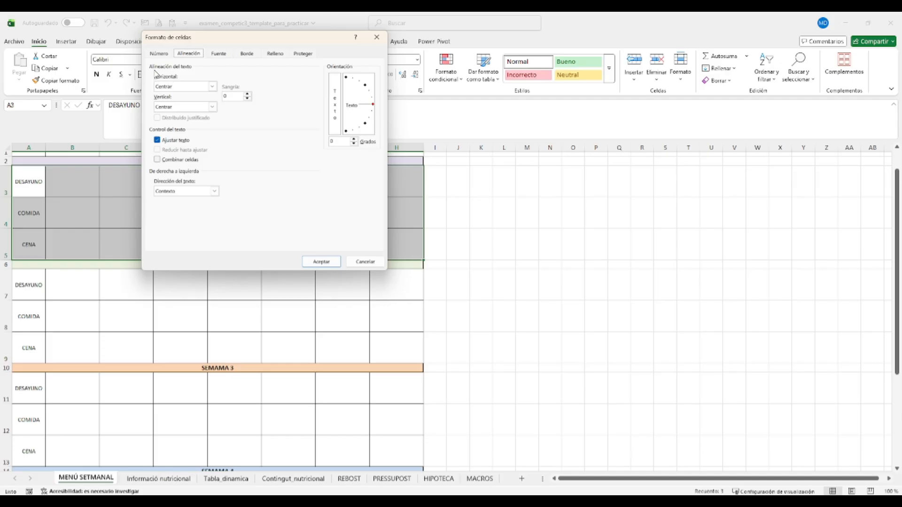
click(170, 86)
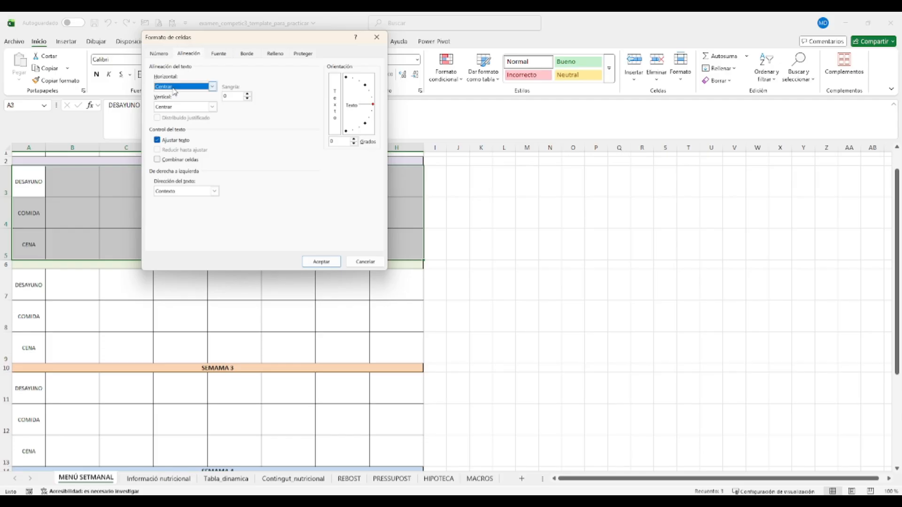
click(175, 108)
click(179, 108)
click(169, 122)
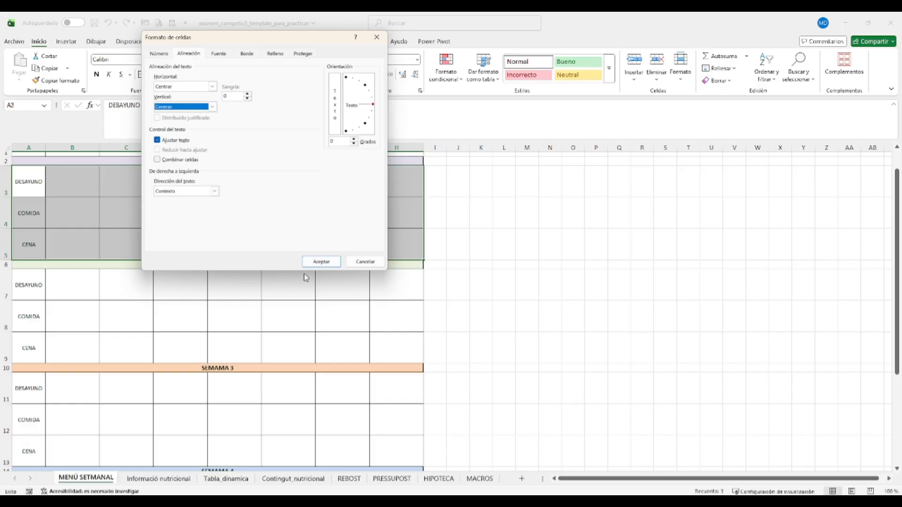
click(324, 262)
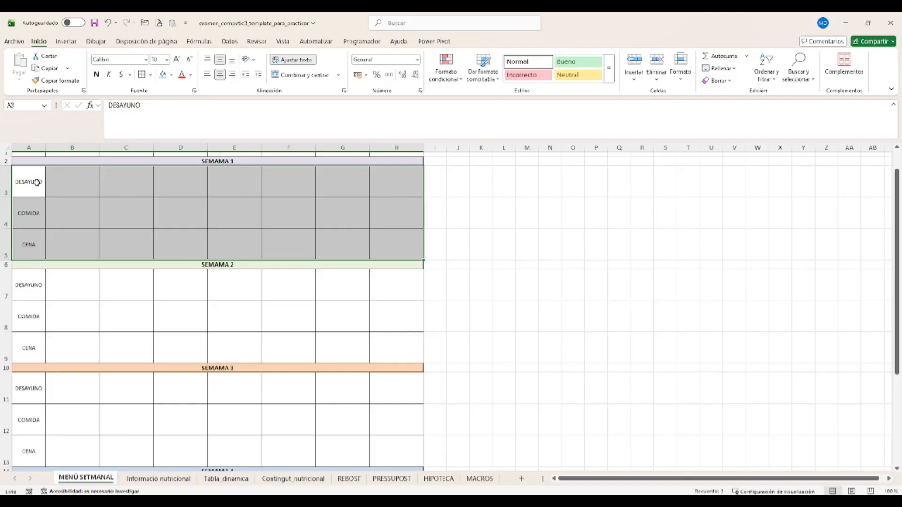
Draw a thick green outer border around the SEMAMA 1 meal block A3:H5 and leave border drawing mode.
drag(50, 184, 399, 249)
click(150, 75)
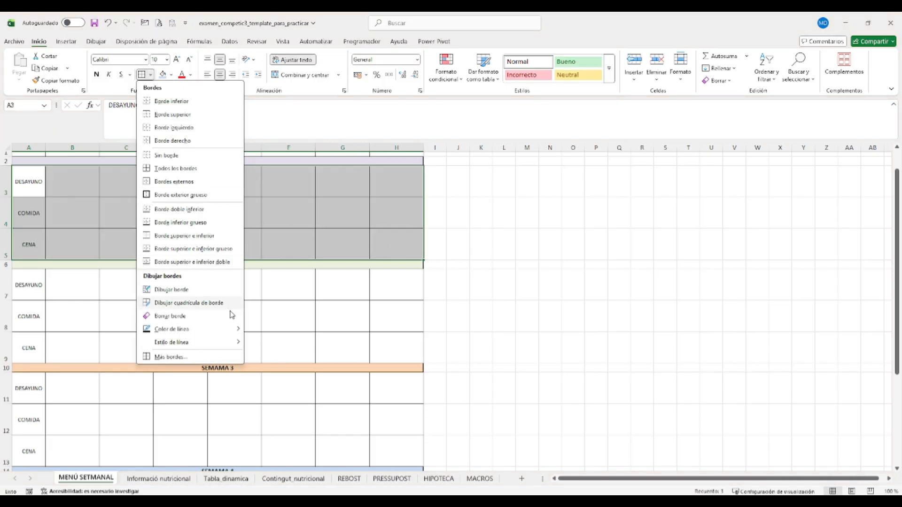
mouse_move(185, 342)
mouse_move(227, 333)
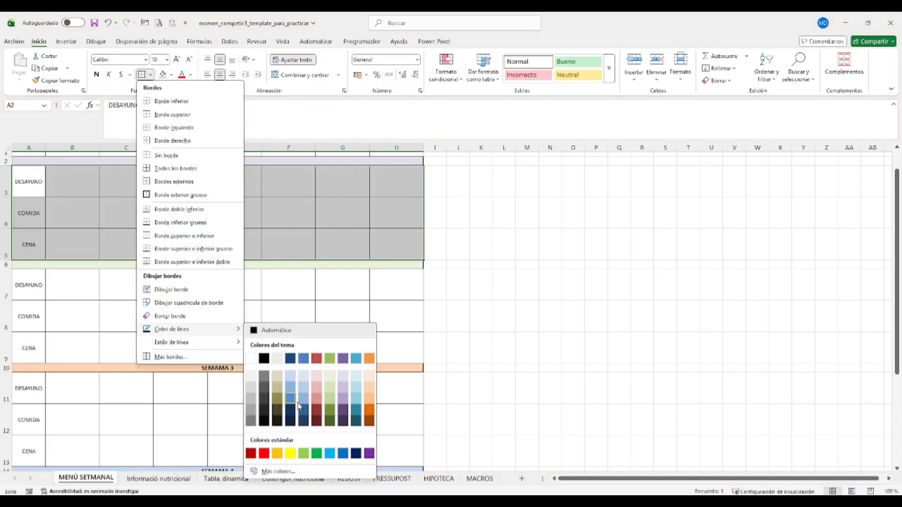
click(318, 454)
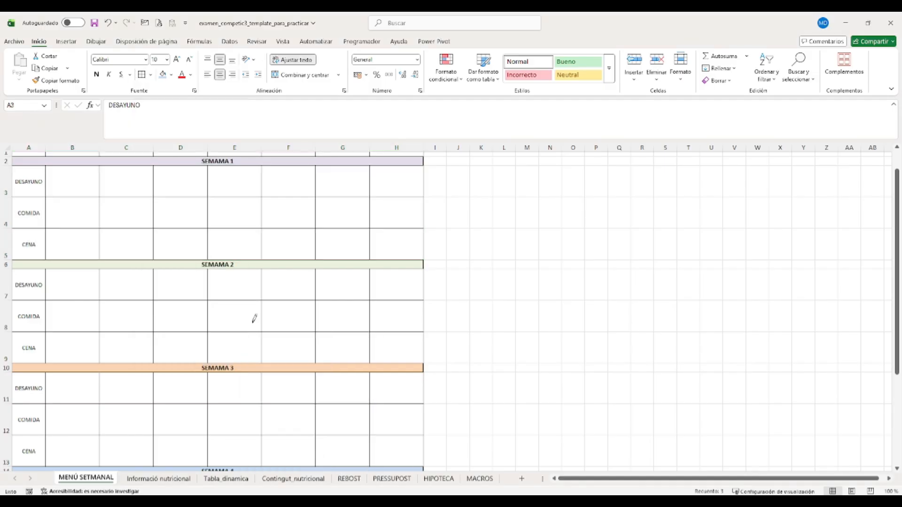
click(150, 75)
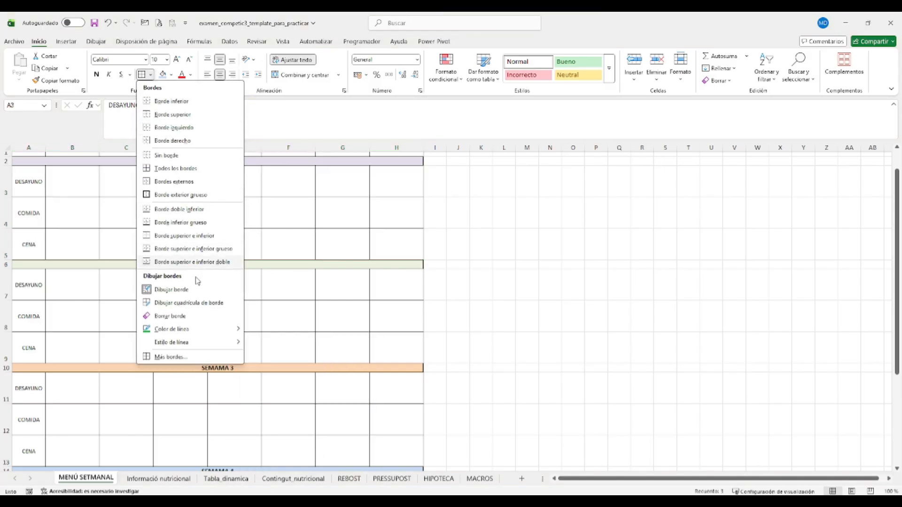
mouse_move(210, 346)
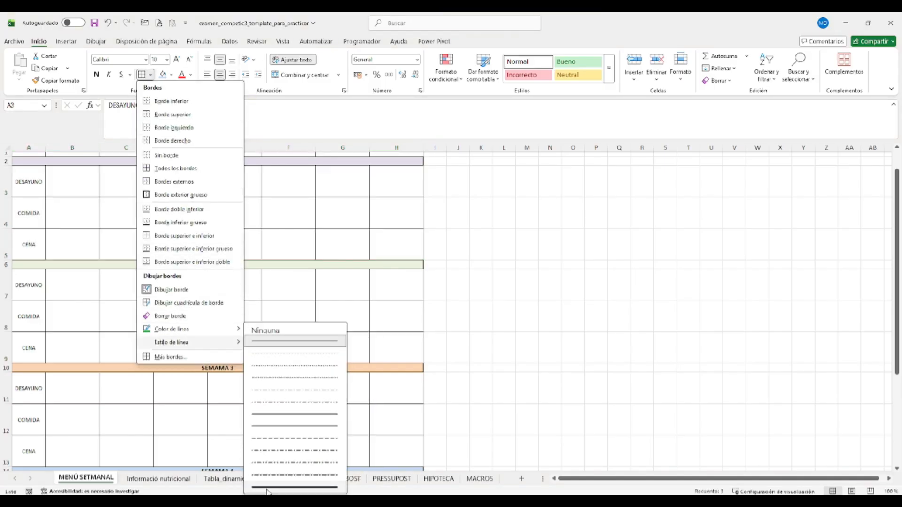
click(294, 341)
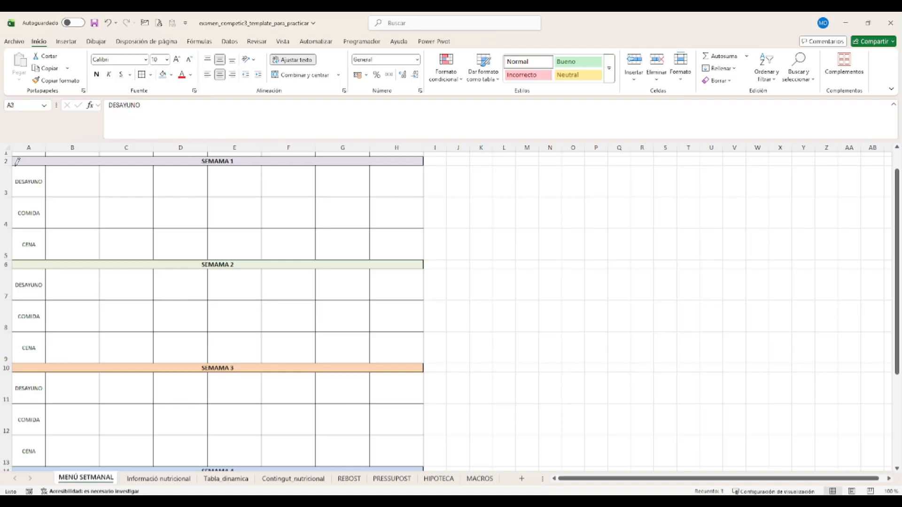
mouse_move(19, 171)
mouse_down()
mouse_move(328, 203)
mouse_move(396, 243)
mouse_up()
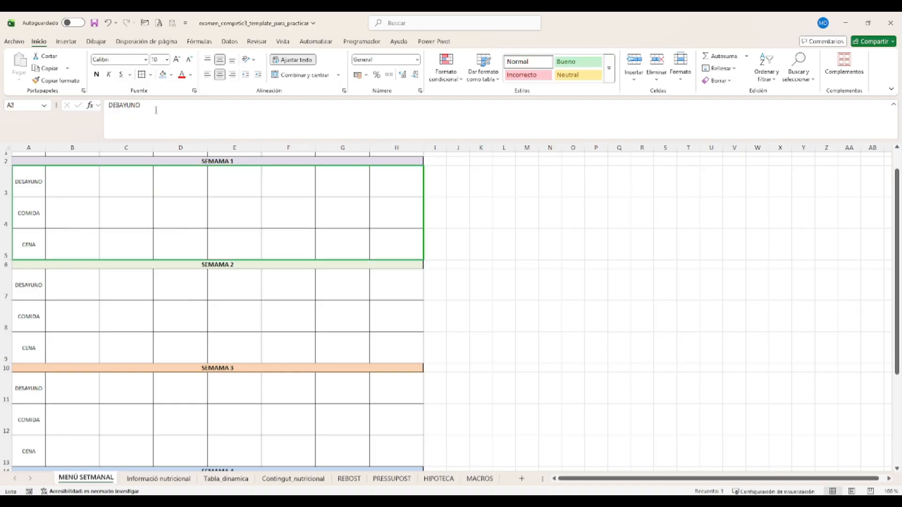
click(150, 74)
click(185, 292)
key(Escape)
Draw a thick red outer border around the SEMAMA 2 meal block A7:H9 and leave border drawing mode.
click(123, 286)
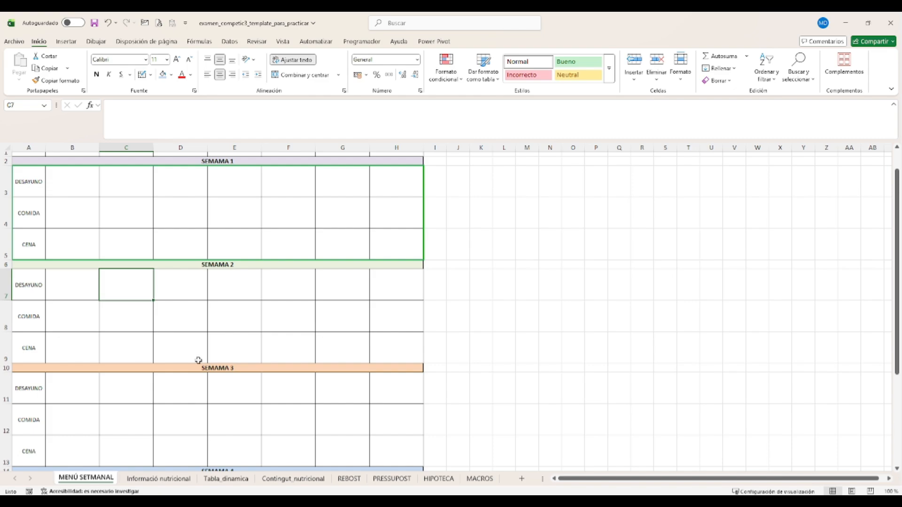
click(27, 281)
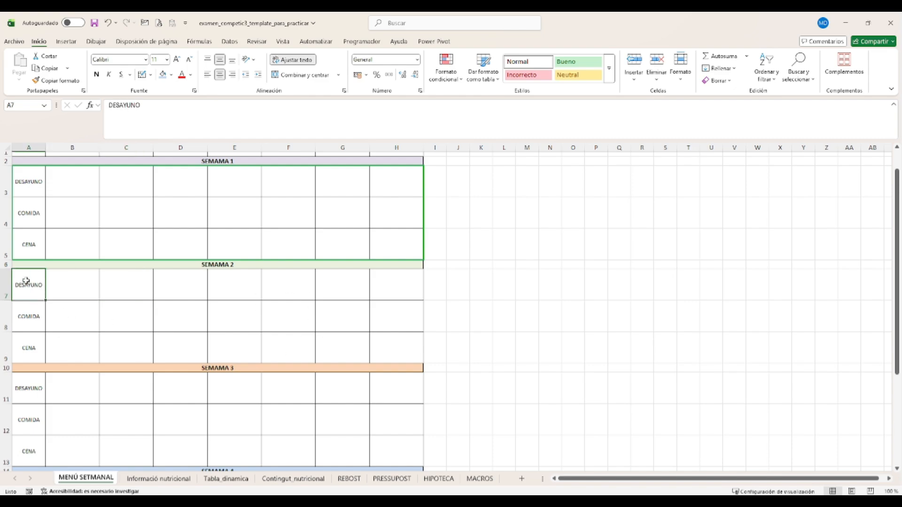
drag(26, 281, 386, 348)
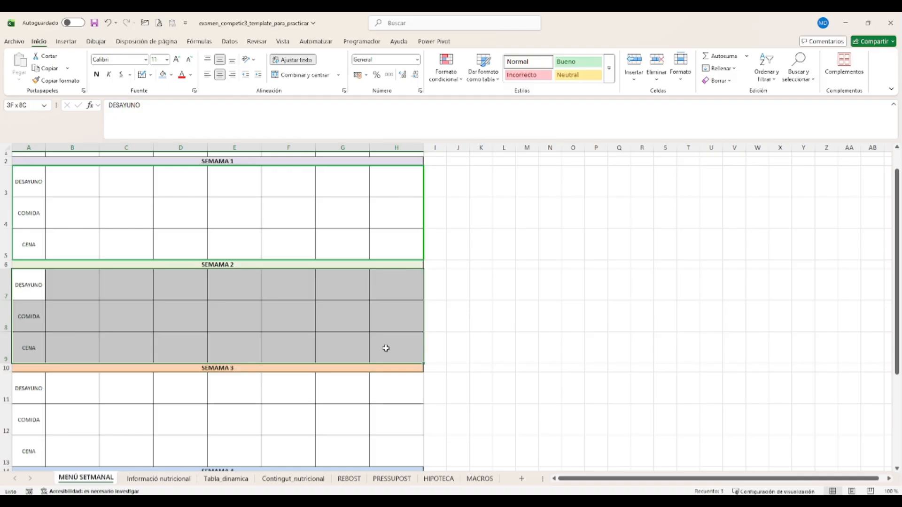
drag(385, 348, 386, 348)
scroll(127, 216, down, 1)
click(151, 75)
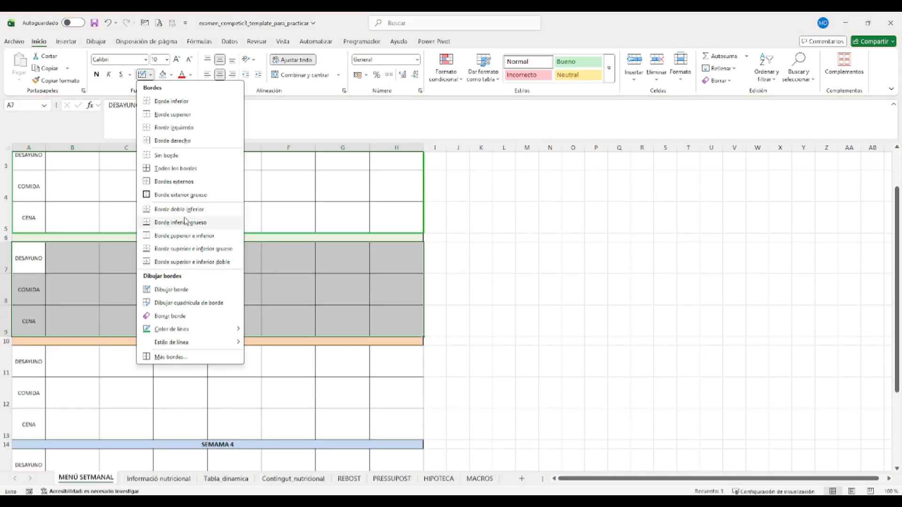
mouse_move(208, 342)
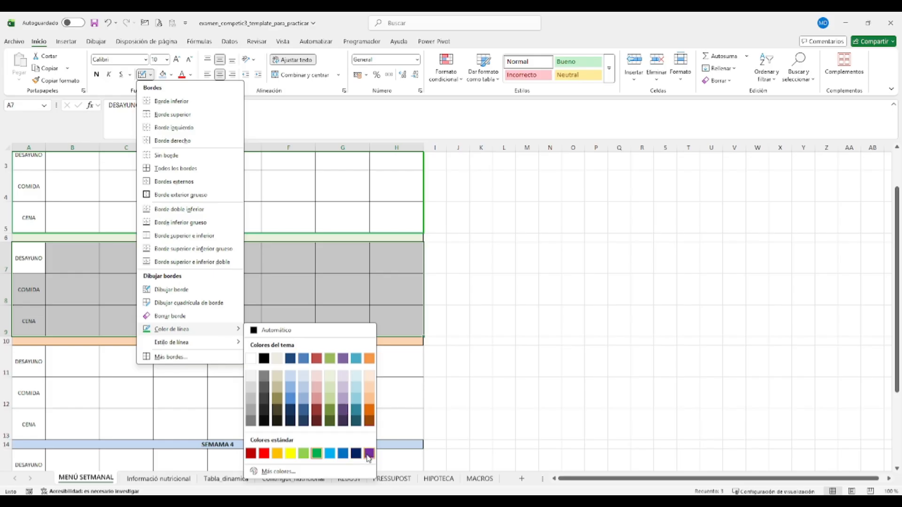
click(264, 453)
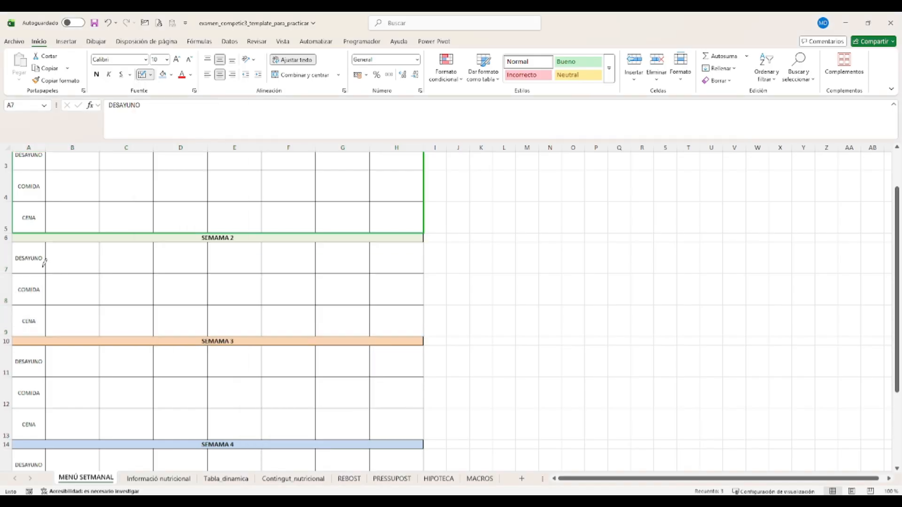
mouse_move(24, 240)
mouse_down()
mouse_move(234, 294)
mouse_move(418, 323)
mouse_up()
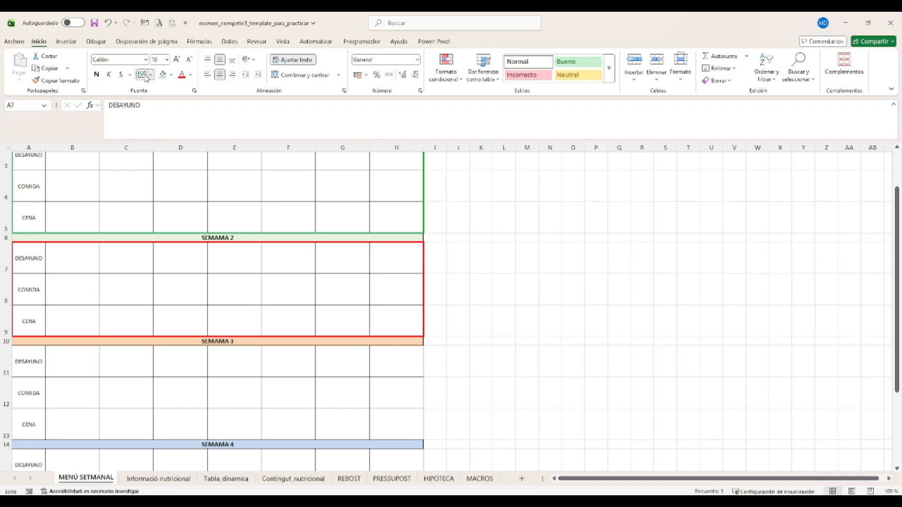
Draw a thick blue outer border around the SEMAMA 3 meal block A11:H13 and leave border drawing mode.
scroll(94, 318, down, 1)
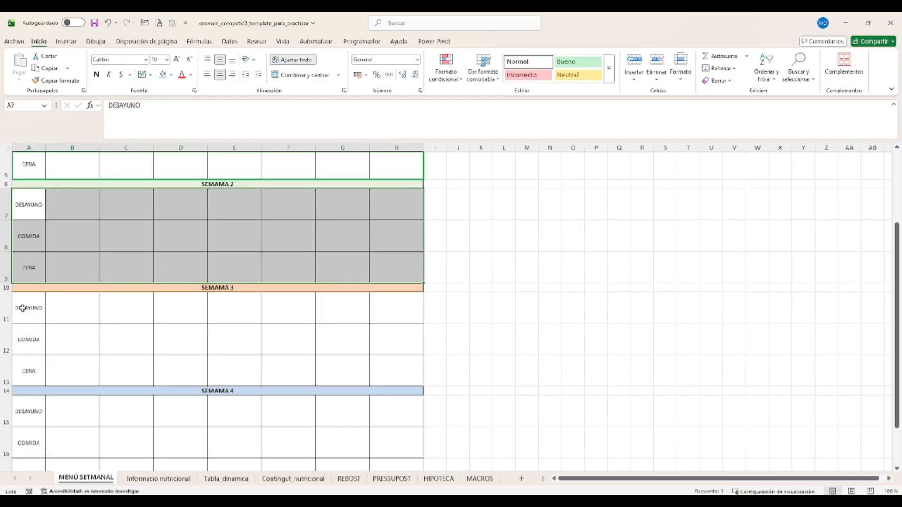
drag(20, 306, 410, 370)
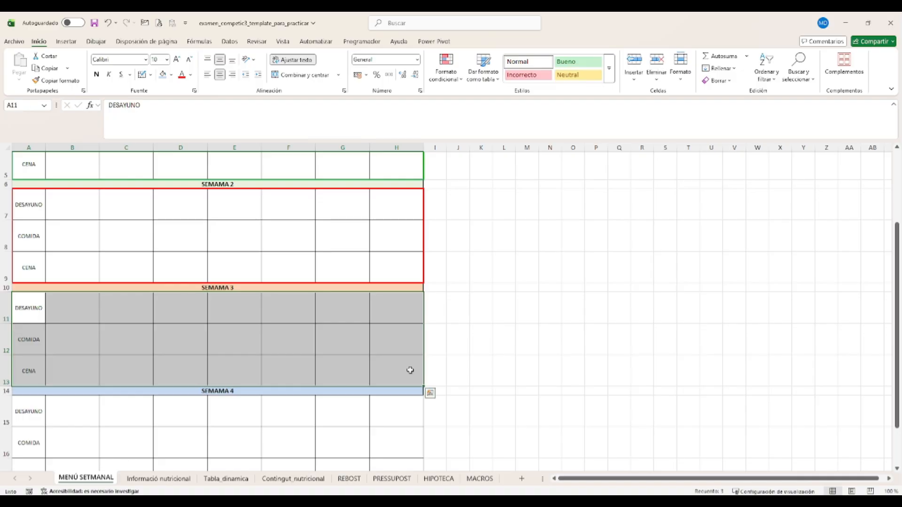
click(151, 75)
mouse_move(198, 335)
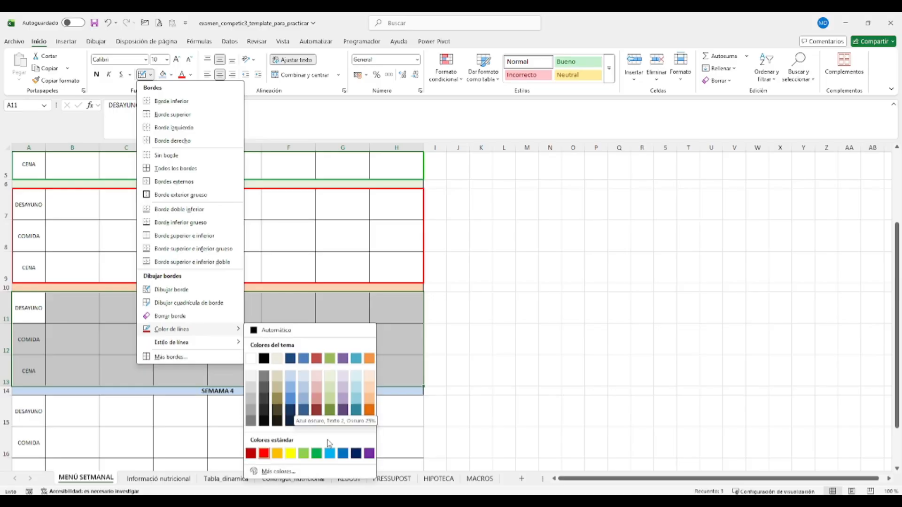
click(343, 453)
mouse_move(21, 290)
mouse_down()
mouse_move(298, 359)
mouse_move(399, 363)
mouse_move(424, 388)
mouse_up()
click(140, 75)
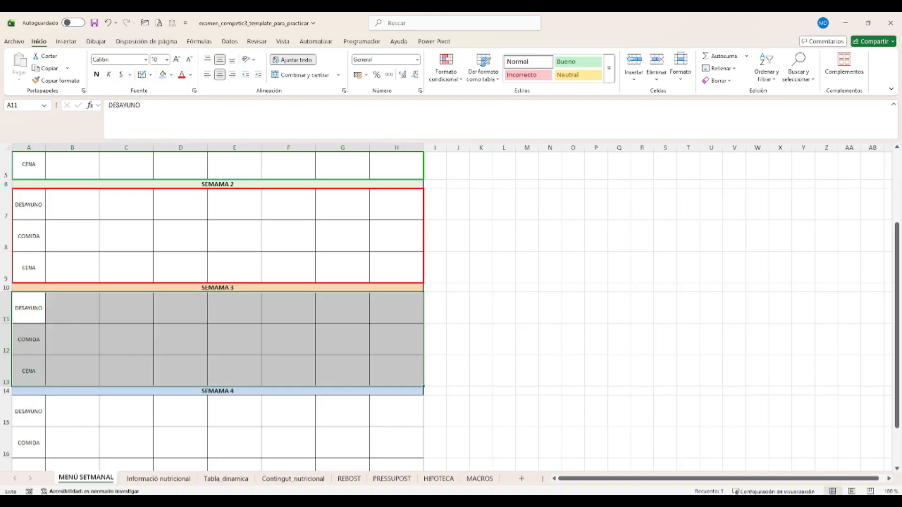
Draw a thick purple outer border around the SEMAMA 4 meal block A15:H17 and leave border drawing mode.
scroll(266, 384, down, 1)
click(29, 363)
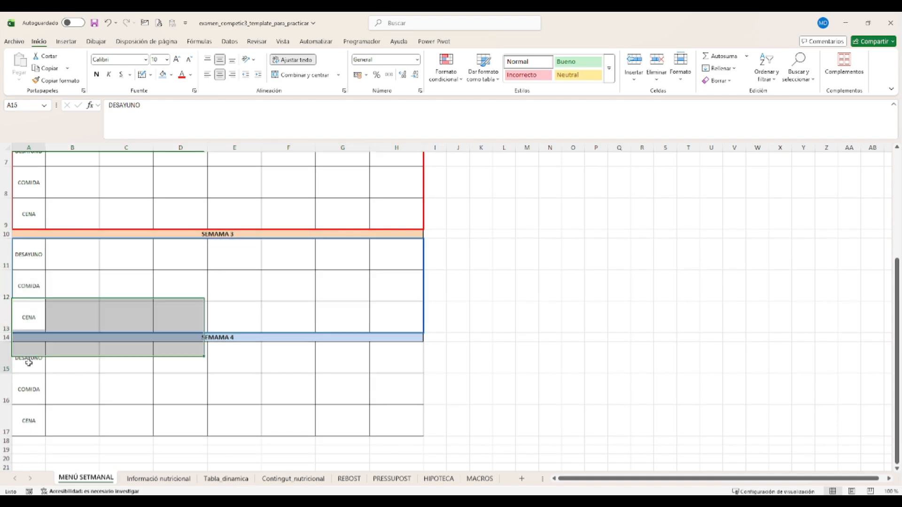
mouse_move(28, 362)
mouse_down()
mouse_move(447, 437)
mouse_move(408, 431)
mouse_up()
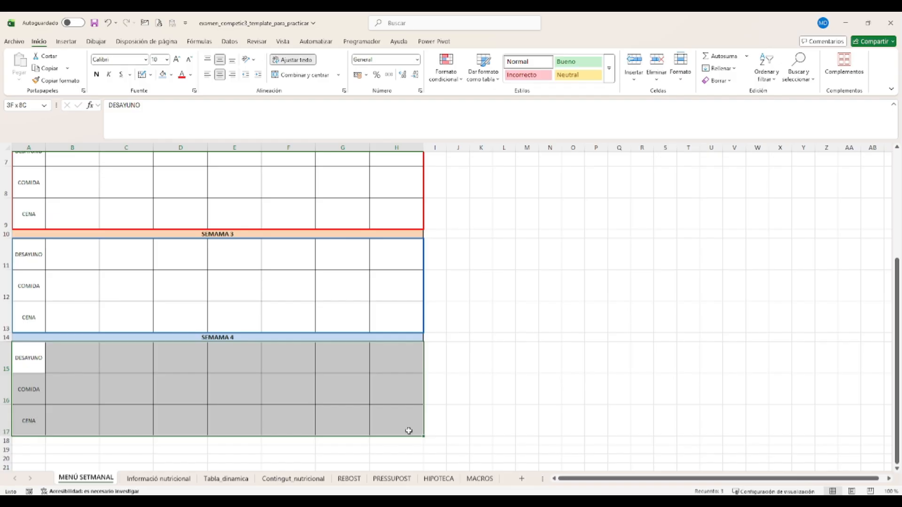
click(151, 75)
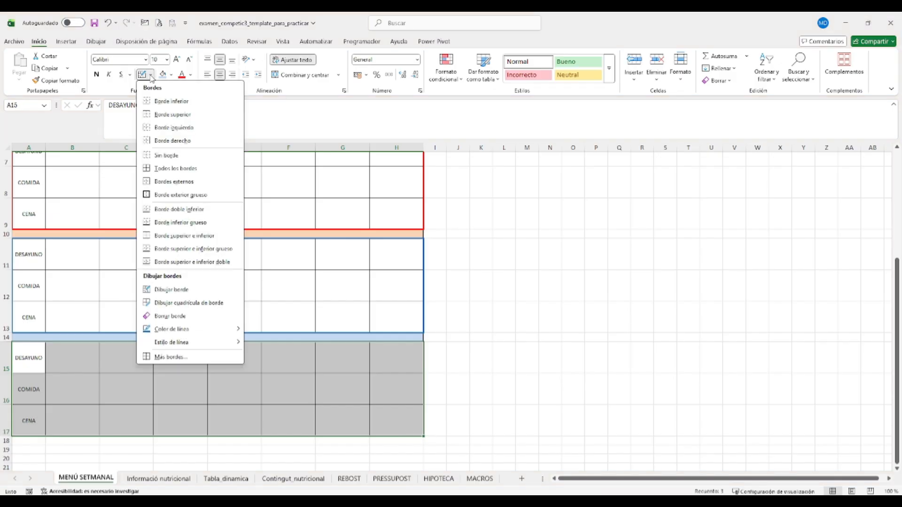
mouse_move(200, 329)
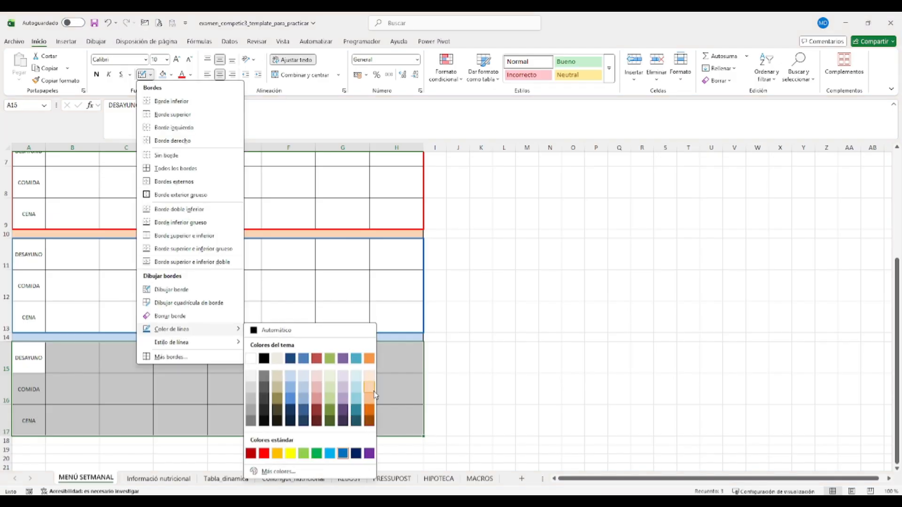
click(369, 454)
drag(29, 344, 400, 419)
click(142, 75)
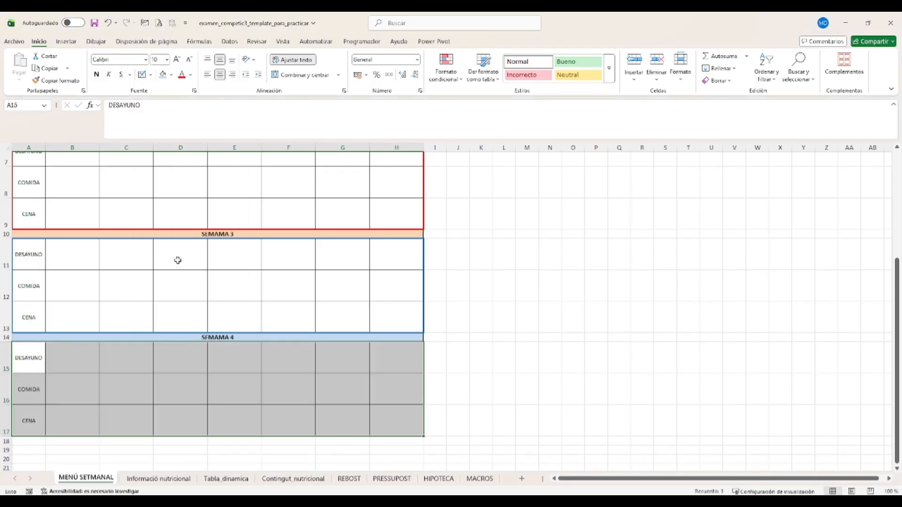
Make all the text in column A of the MENÚ SETMANAL sheet bold.
scroll(173, 357, up, 2)
scroll(174, 356, down, 2)
click(30, 148)
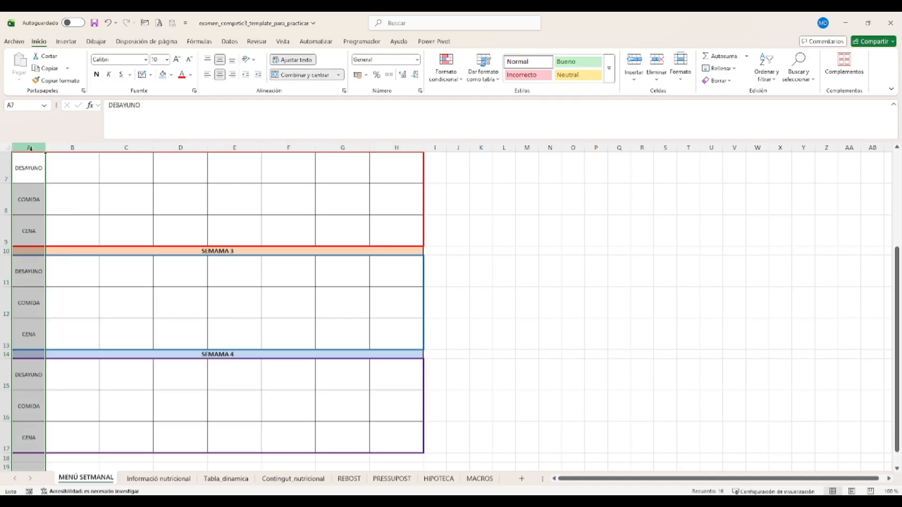
scroll(42, 198, up, 2)
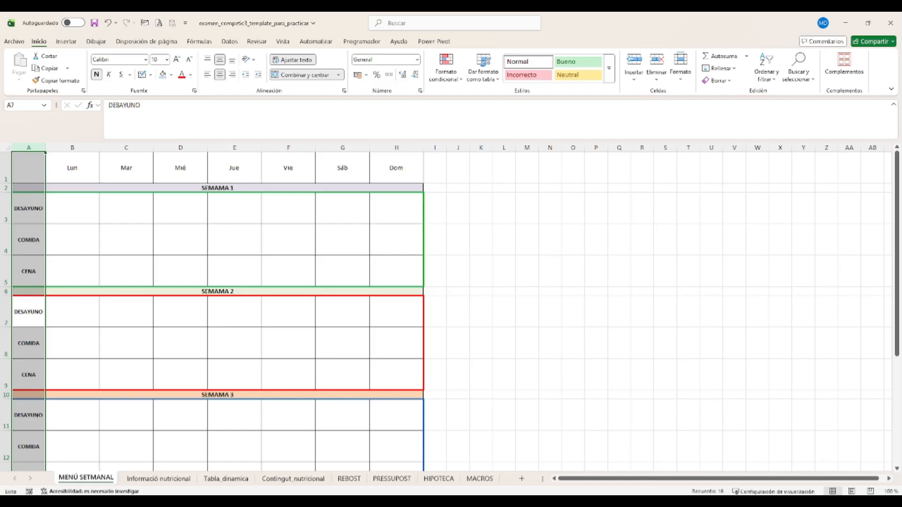
Switch to the instruction photos, read pages 2 and 3 for the remaining formatting tasks, and return to the workbook.
key(alt+Tab)
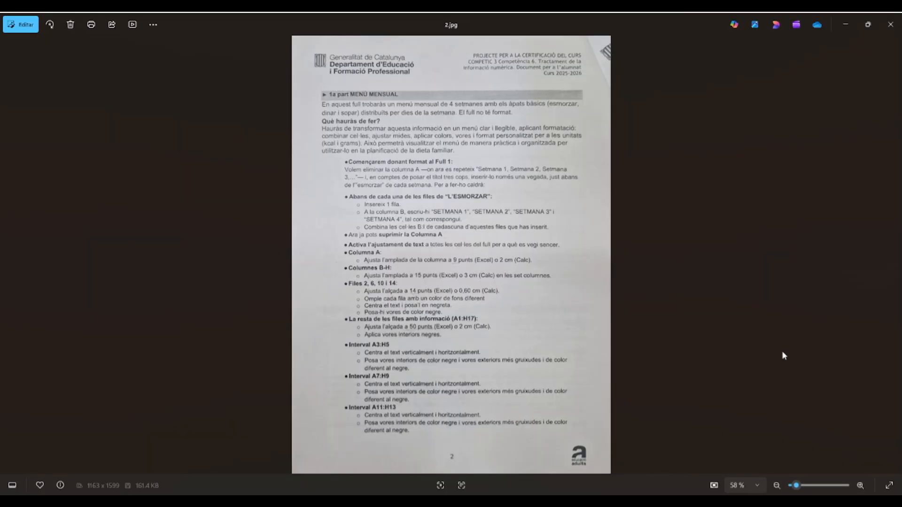
key(Right)
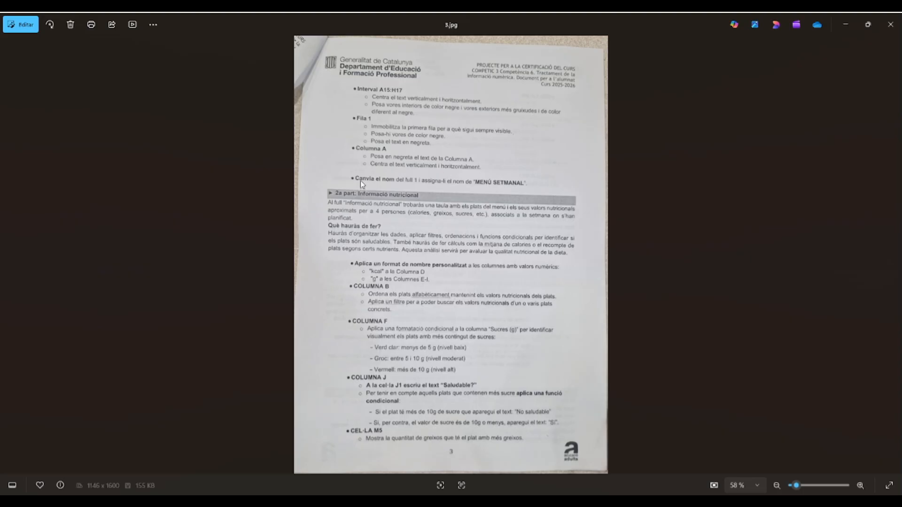
click(846, 26)
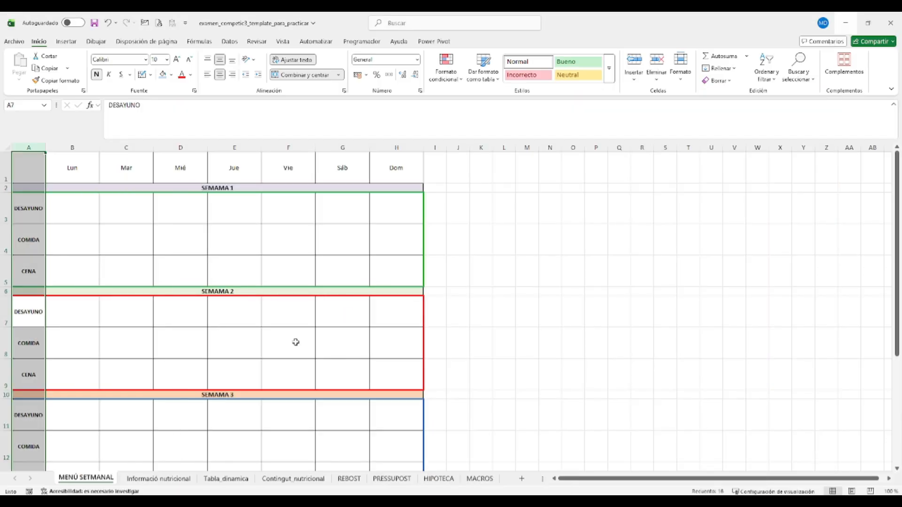
click(285, 334)
drag(67, 207, 387, 276)
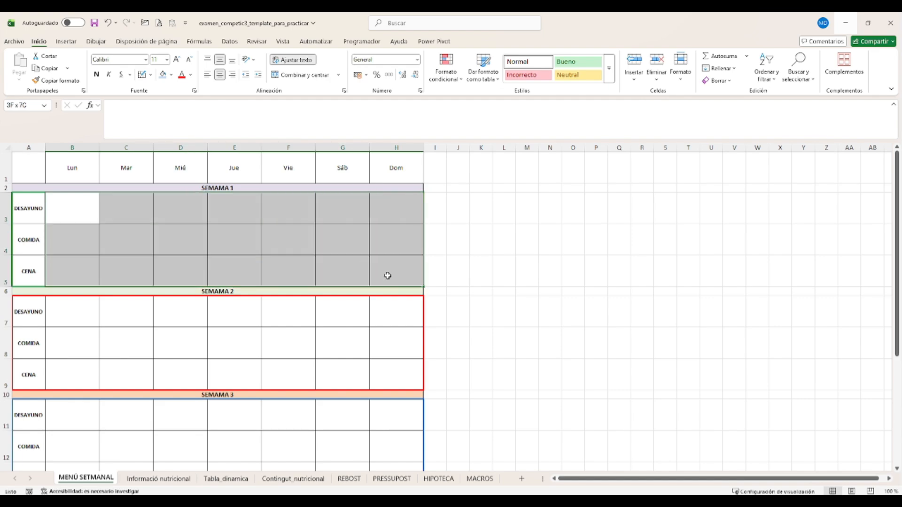
drag(75, 312, 328, 370)
scroll(169, 350, down, 2)
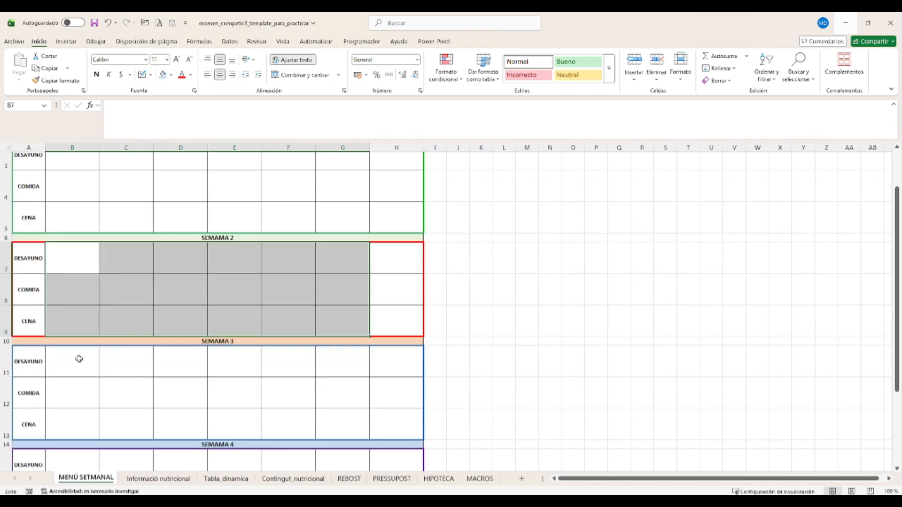
drag(76, 359, 390, 421)
scroll(183, 366, down, 3)
drag(83, 358, 407, 423)
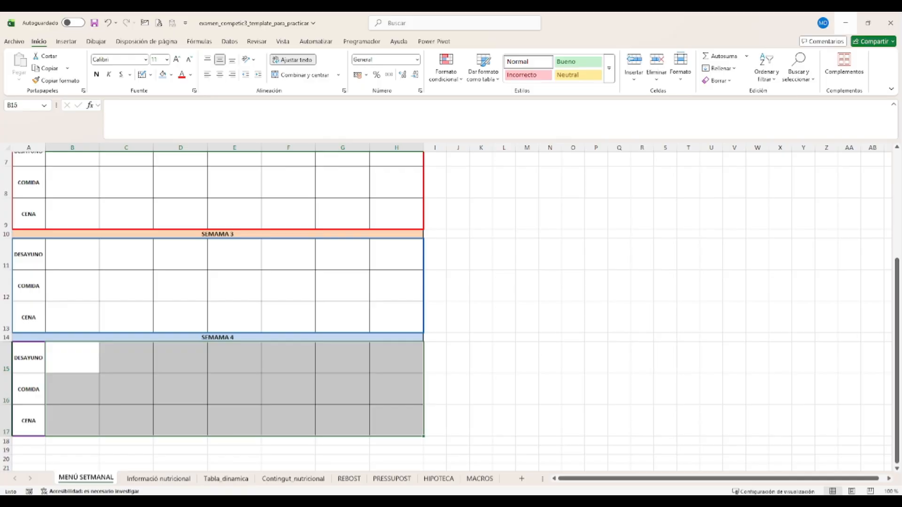
Consult page 3 of the instructions and open the Informació nutricional sheet to inspect its kcal column and columns E to I.
click(846, 23)
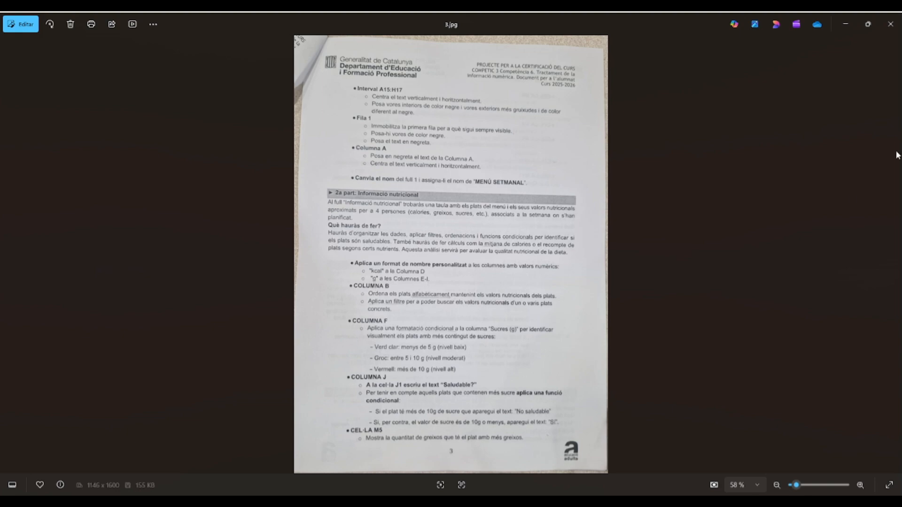
click(847, 24)
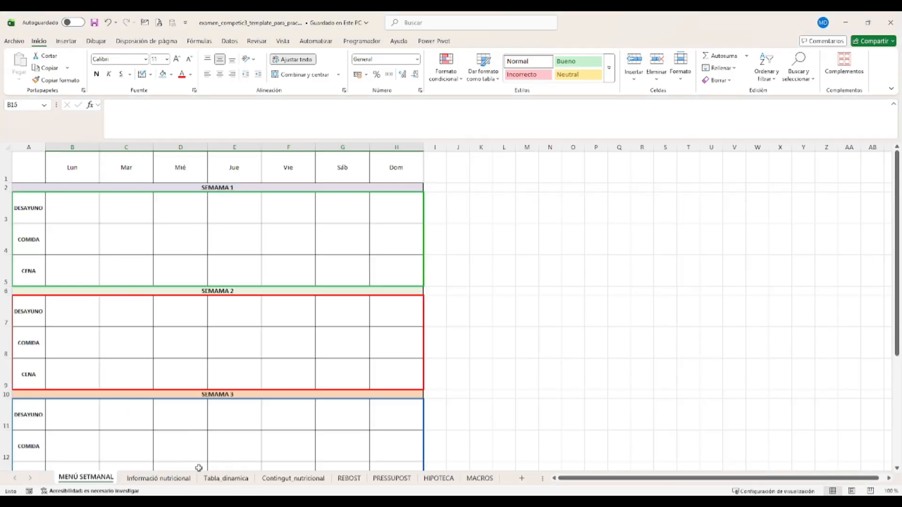
click(174, 480)
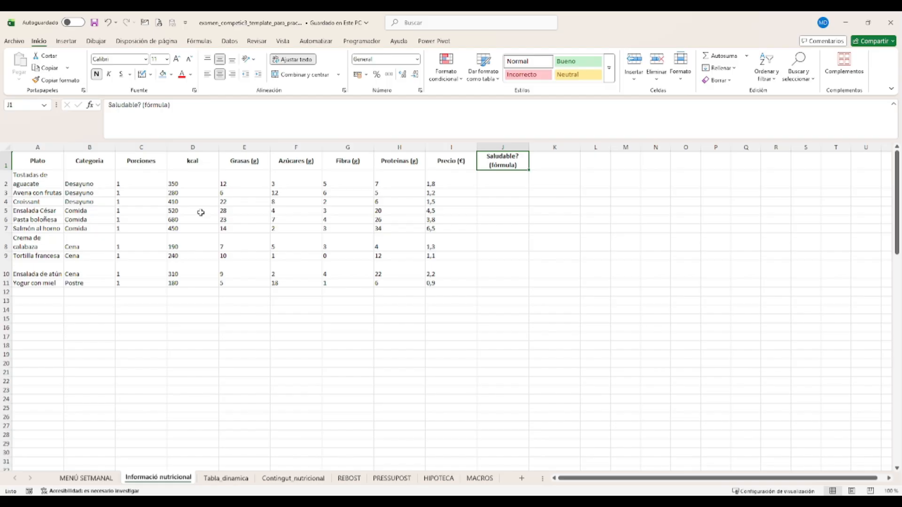
drag(206, 156, 202, 279)
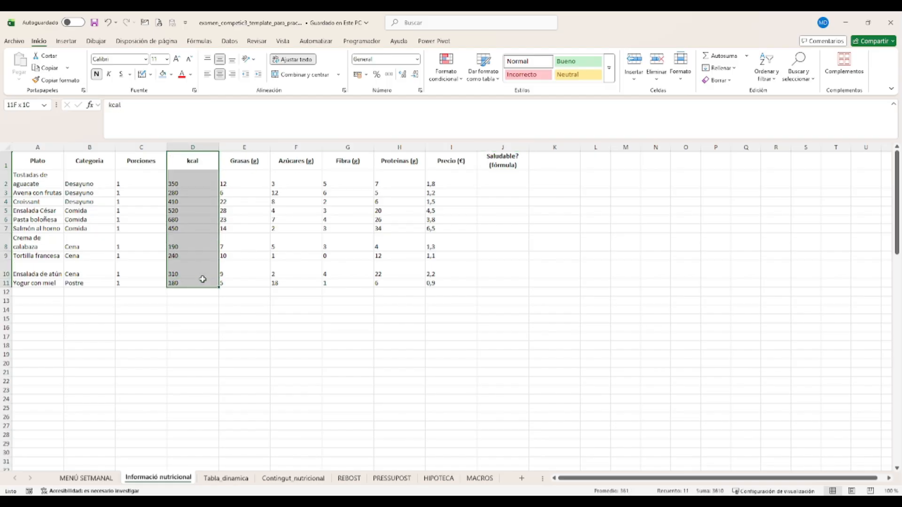
drag(243, 161, 452, 280)
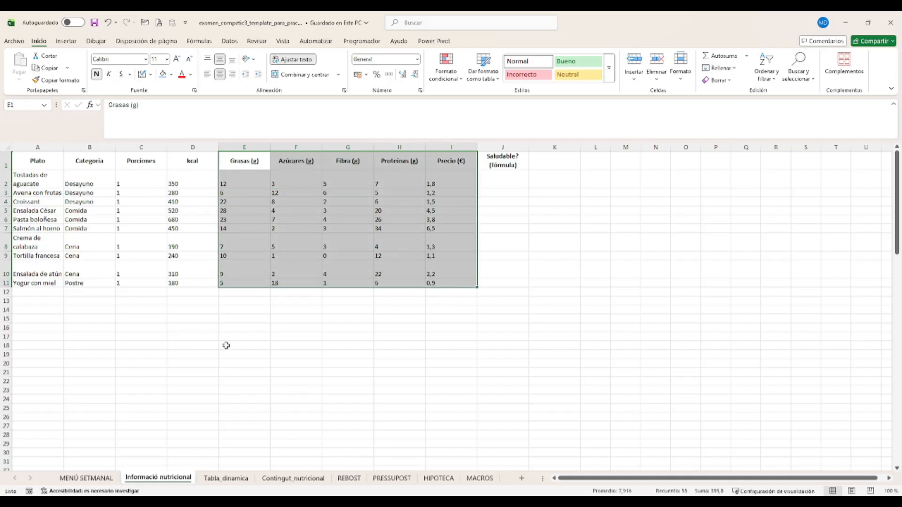
Open the custom number format settings for the kcal values in D2:D11.
drag(188, 159, 186, 285)
drag(200, 175, 192, 279)
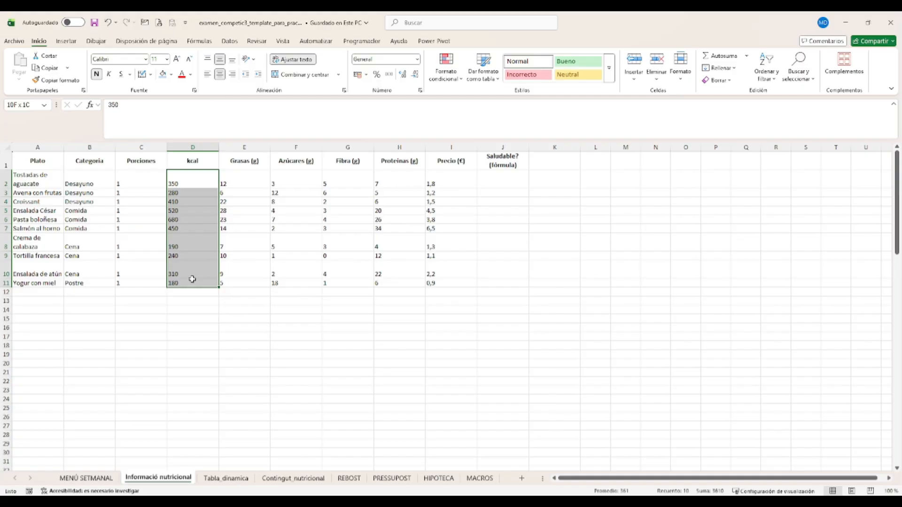
drag(192, 280, 193, 280)
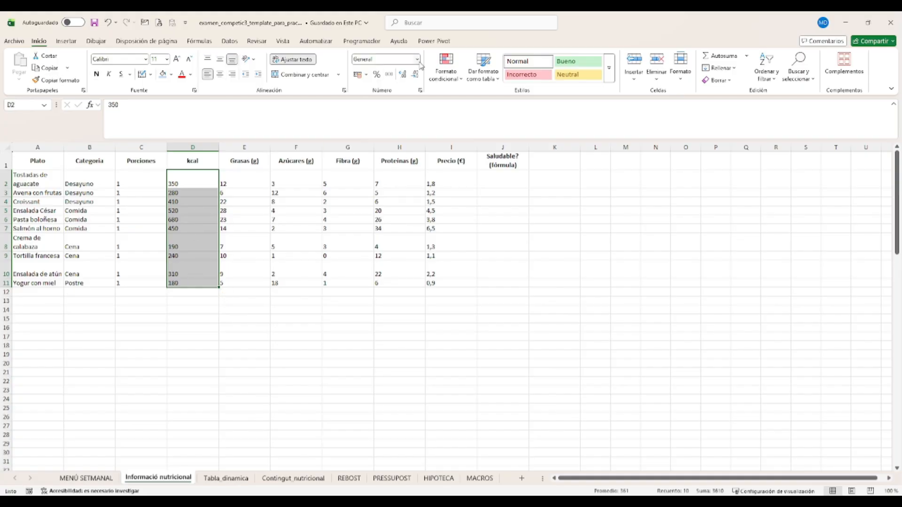
right_click(186, 179)
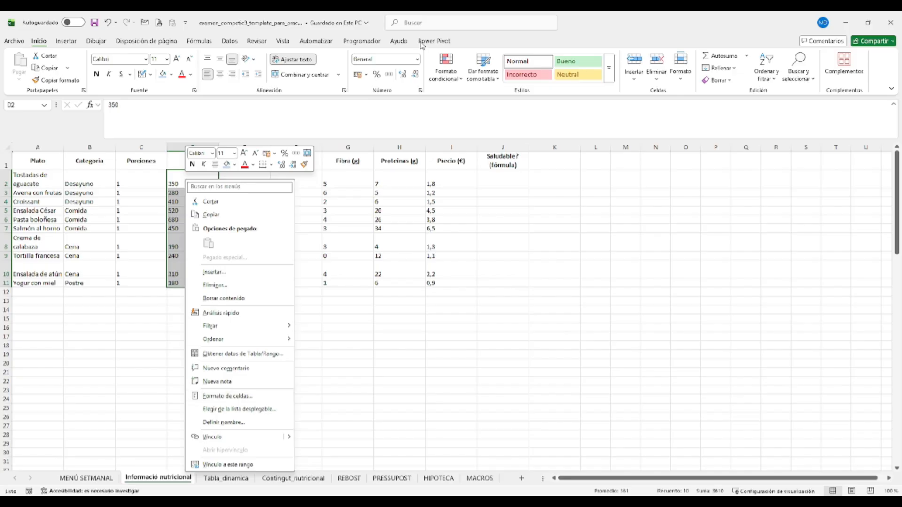
click(417, 60)
click(417, 59)
click(417, 324)
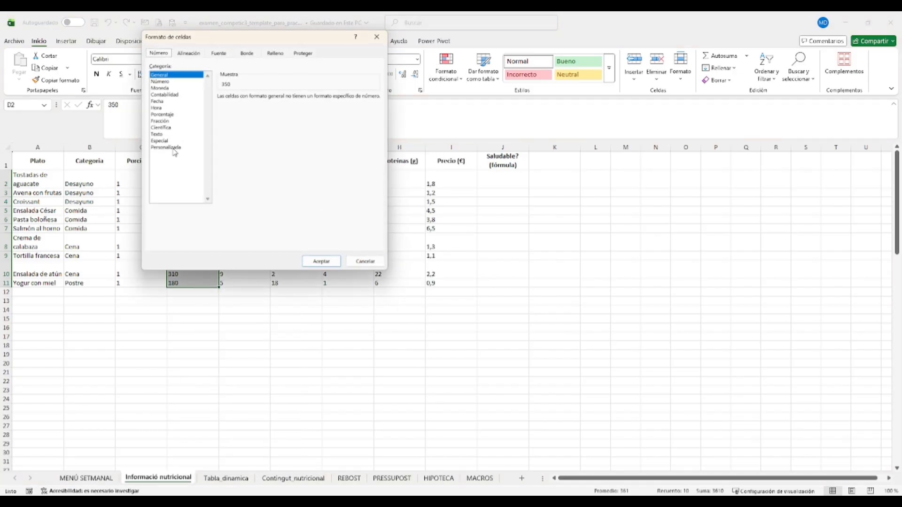
click(174, 147)
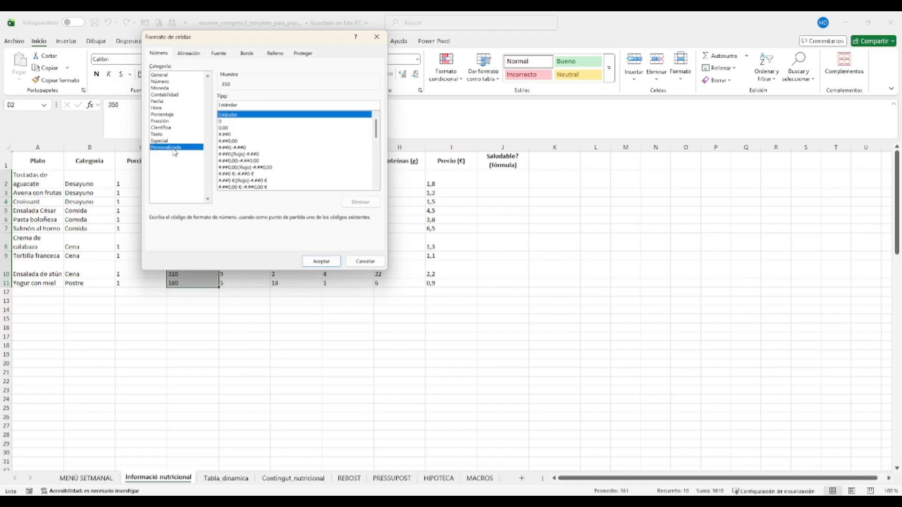
Apply the custom number format 0 "kcal" to the values in D2:D11.
click(231, 122)
click(233, 128)
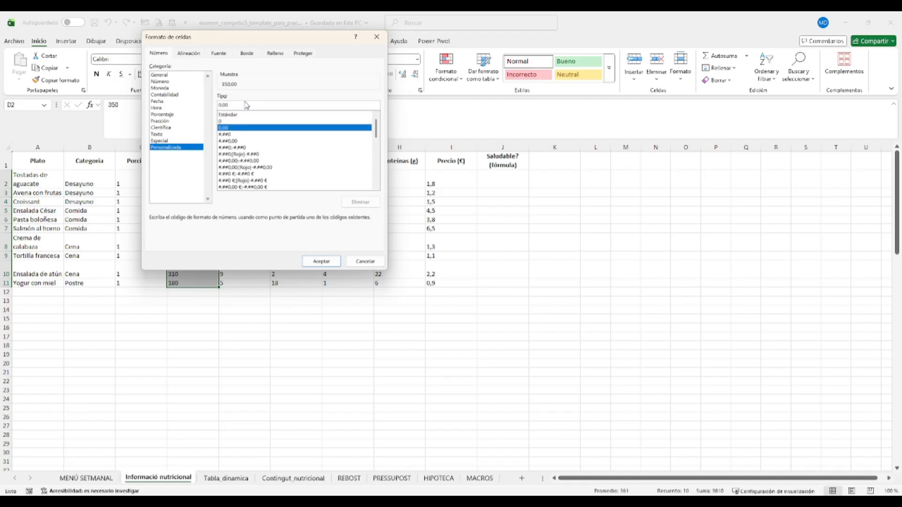
click(247, 105)
drag(249, 42, 322, 66)
click(308, 145)
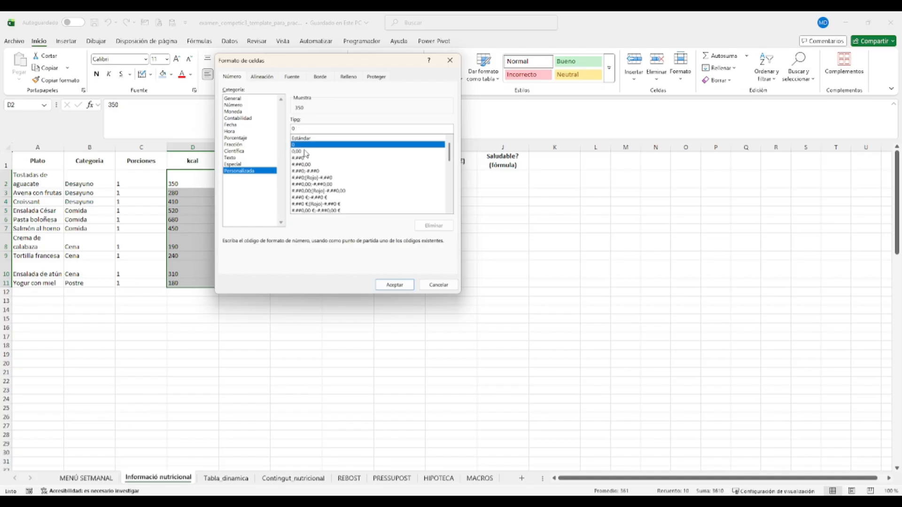
click(306, 152)
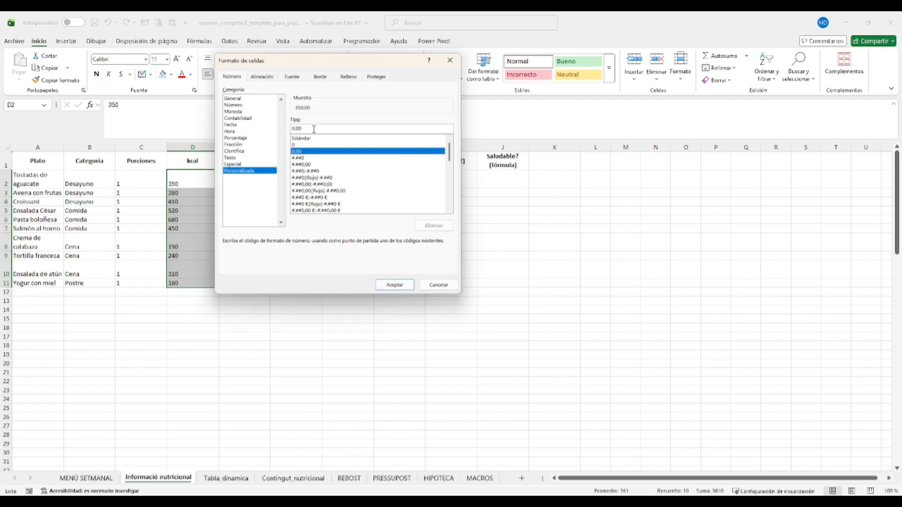
click(311, 144)
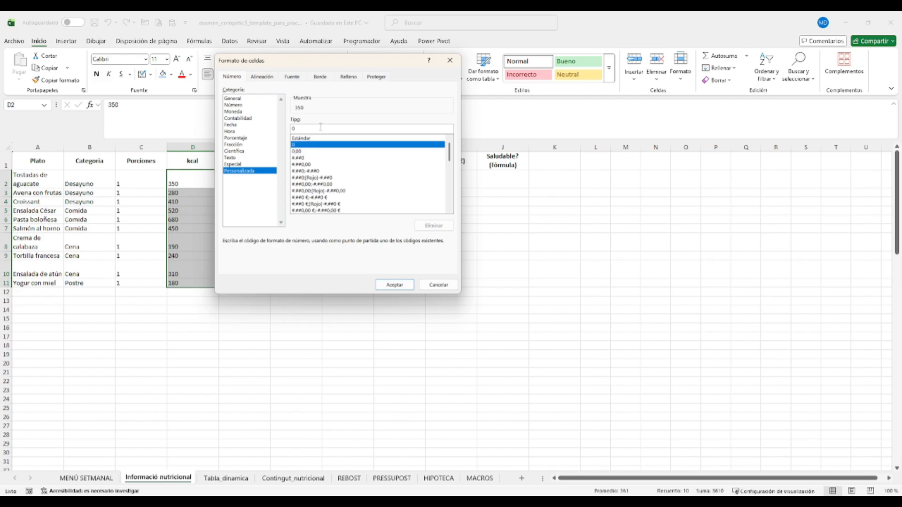
click(320, 128)
text("kc)
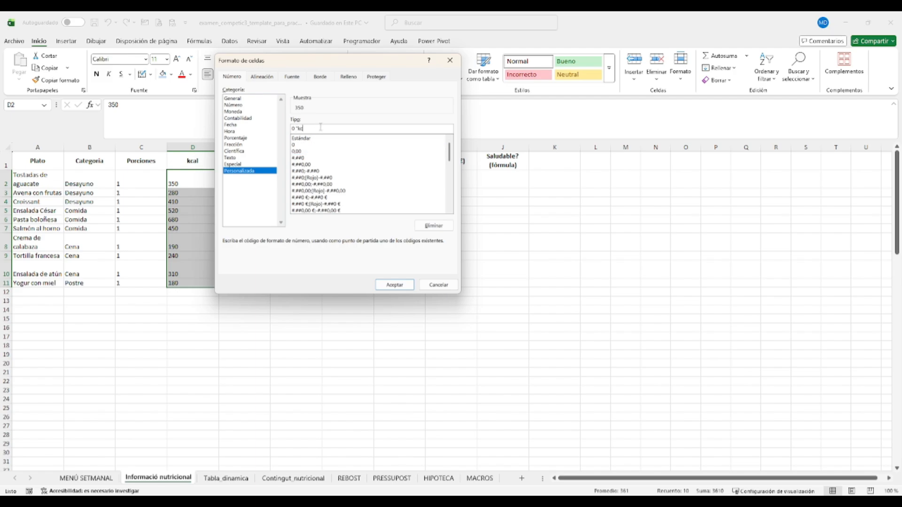
text(al")
click(405, 285)
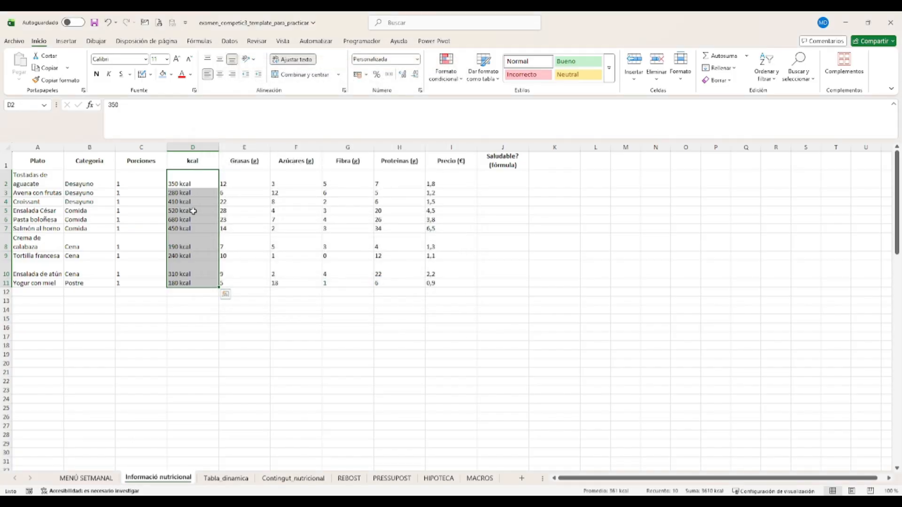
click(201, 176)
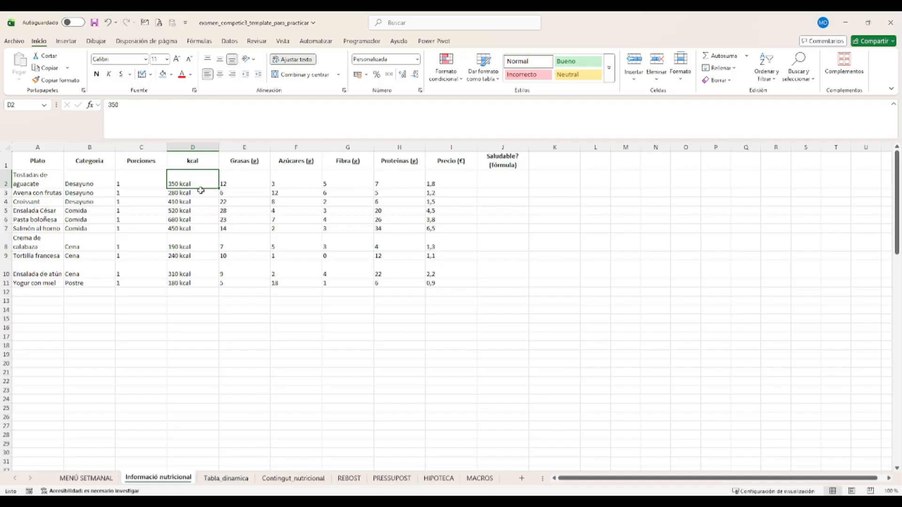
click(200, 190)
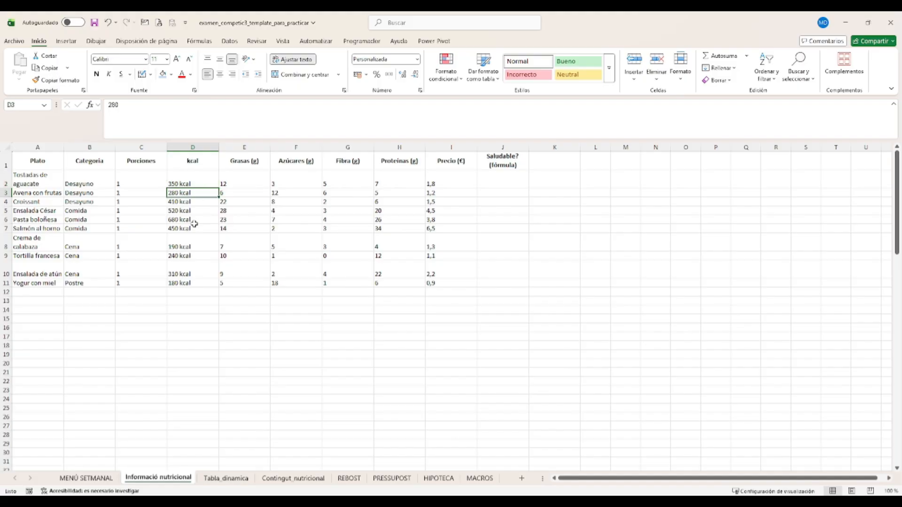
click(193, 184)
click(195, 193)
drag(202, 181, 200, 280)
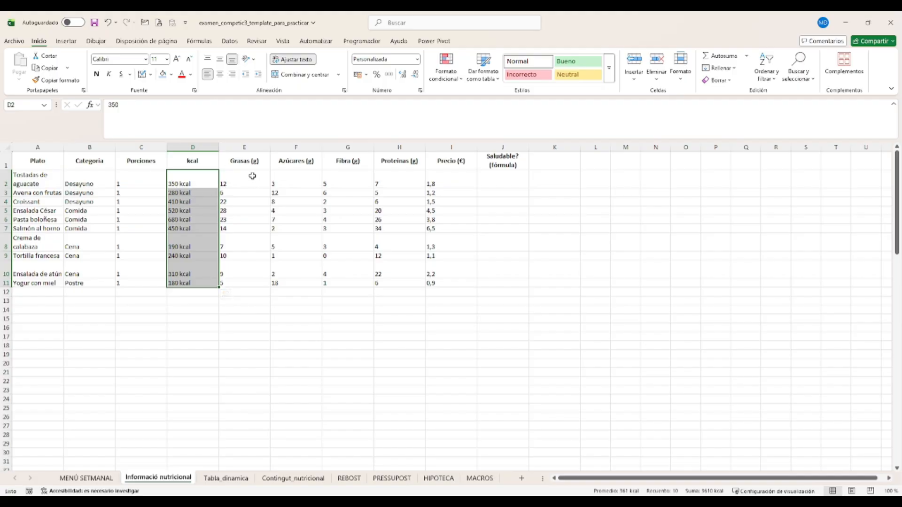
Apply the custom number format 0,00 "g" to the values in E2:I11.
drag(252, 176, 464, 282)
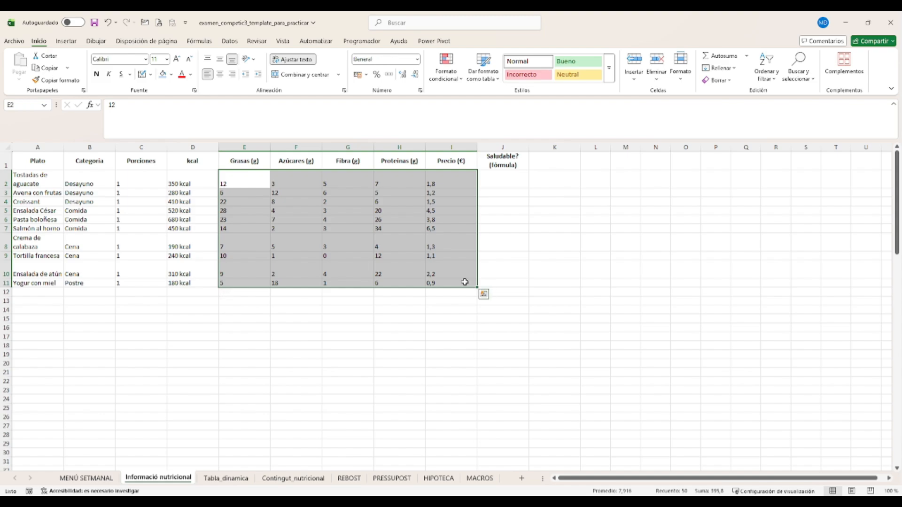
click(418, 61)
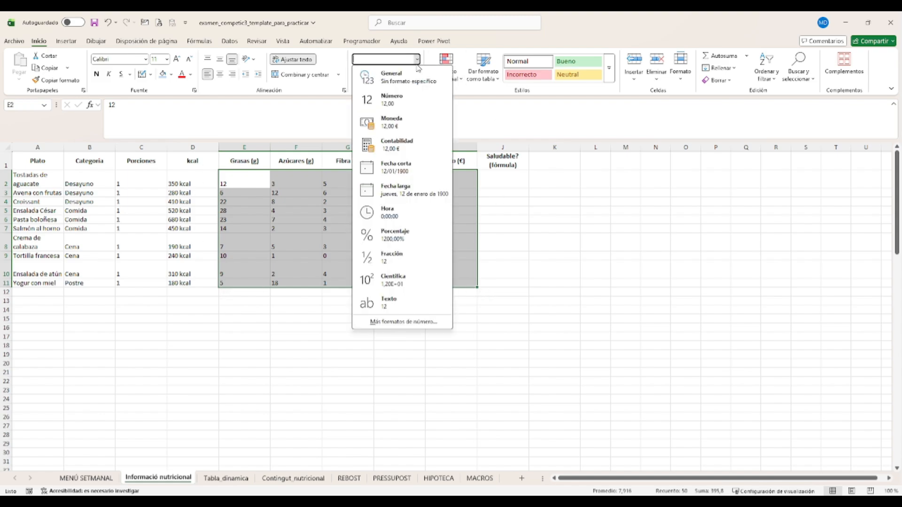
click(414, 323)
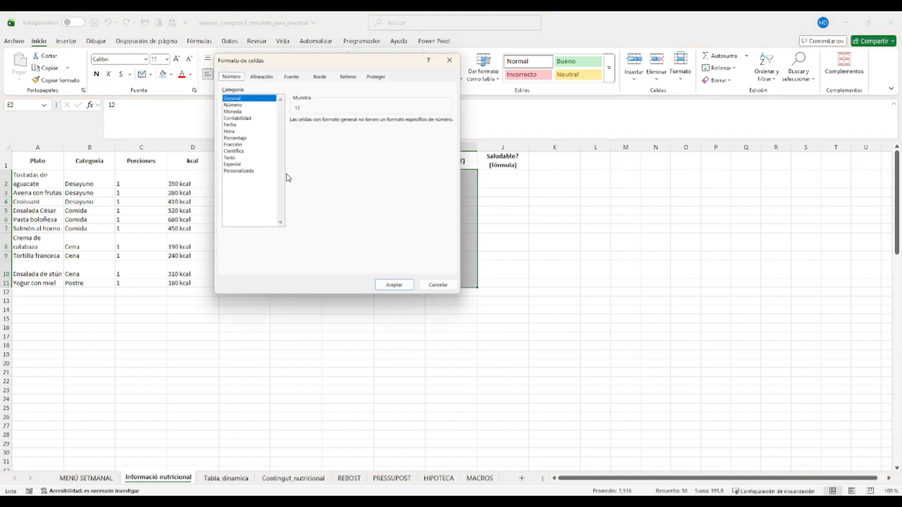
click(238, 172)
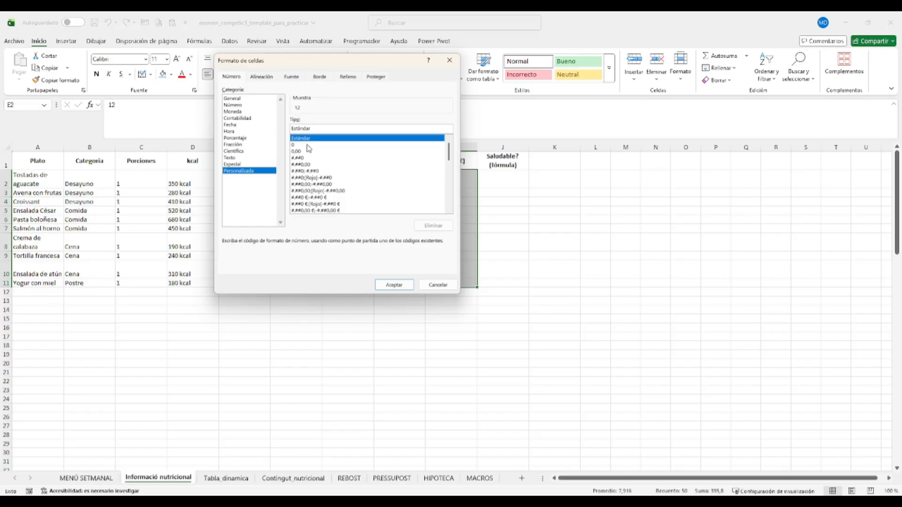
drag(356, 60, 383, 167)
click(340, 258)
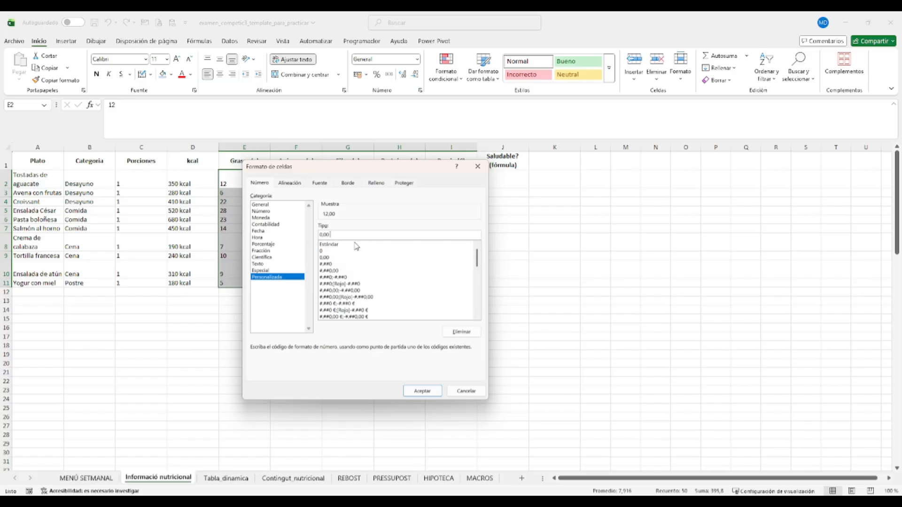
text("g")
click(419, 393)
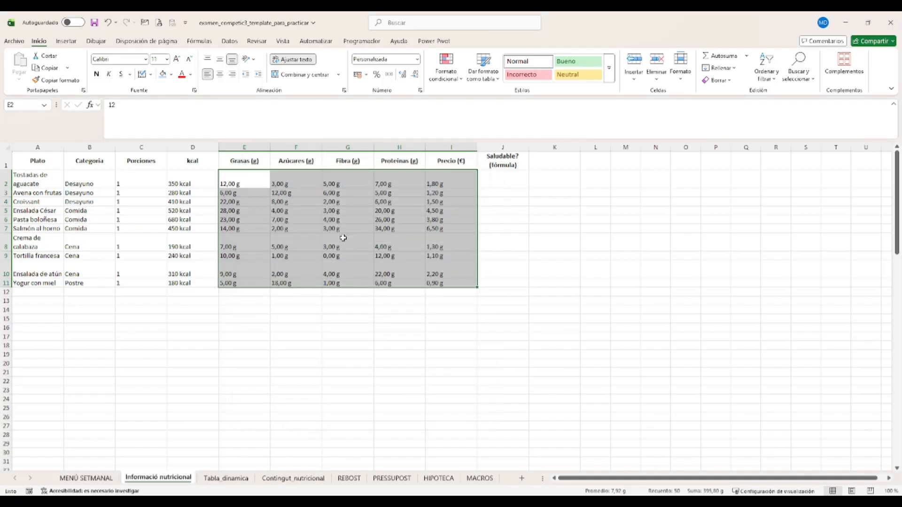
Consult page 3 of the instructions for the column B sorting and filtering tasks, and examine the Plato and Categoría columns in the workbook.
key(alt+Tab)
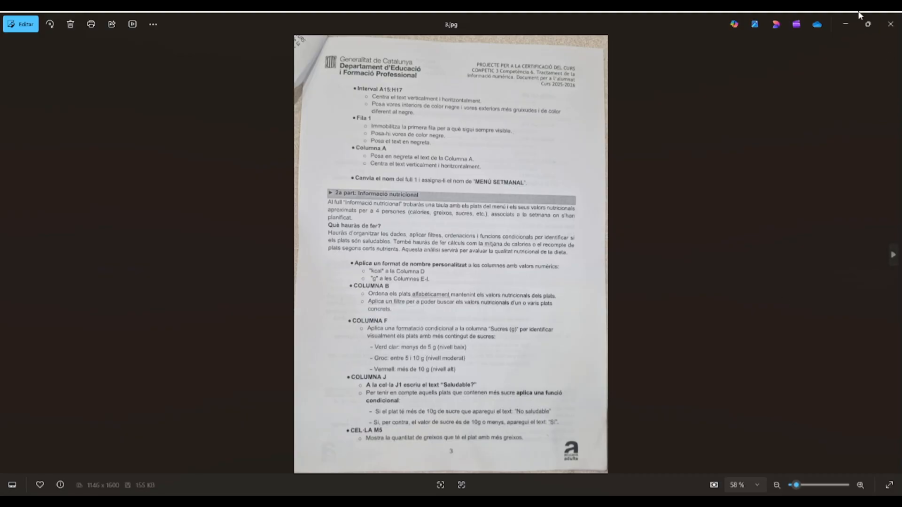
click(846, 24)
drag(87, 177, 82, 284)
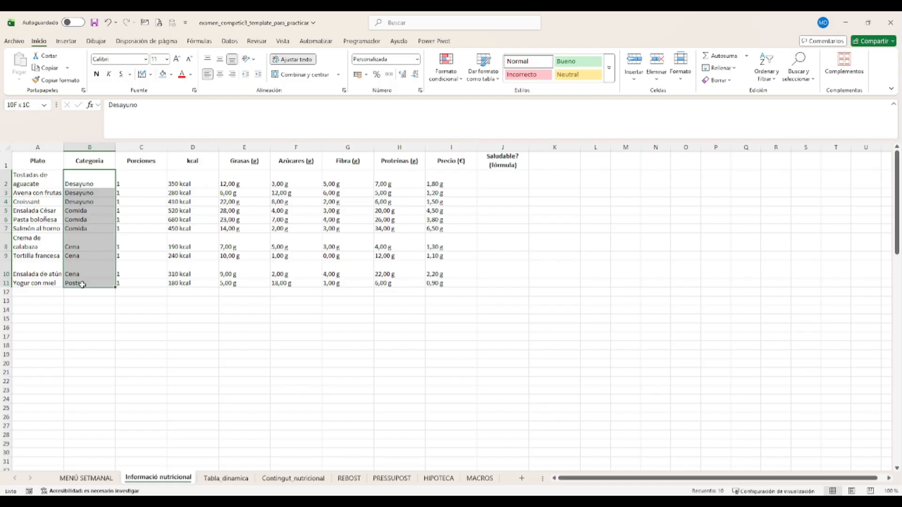
drag(82, 285, 82, 285)
click(98, 268)
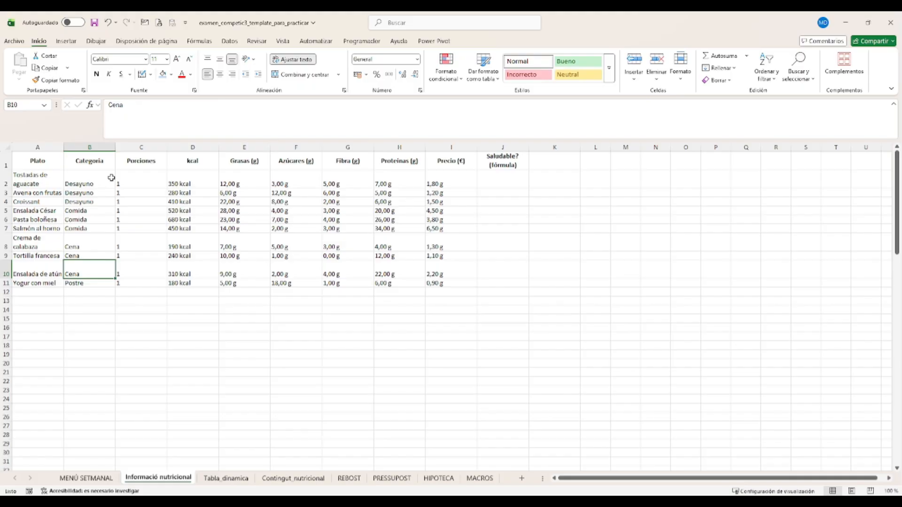
click(101, 156)
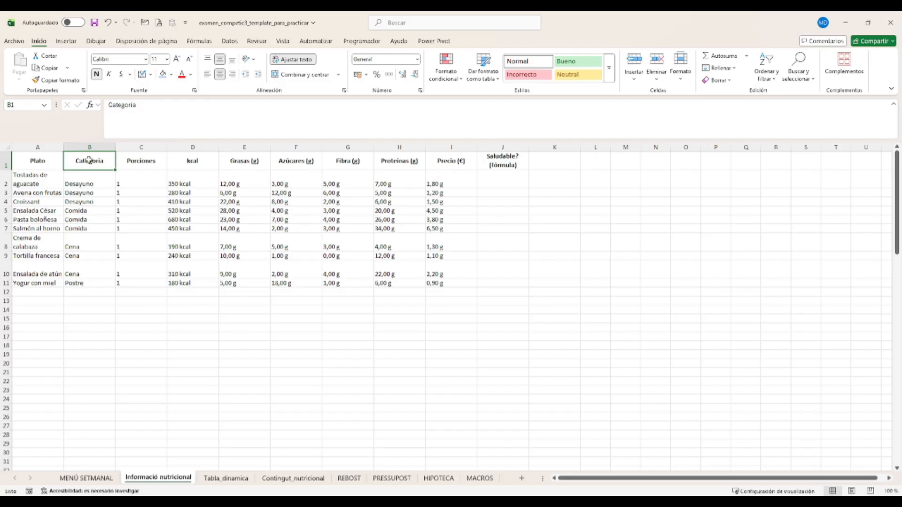
drag(89, 160, 87, 284)
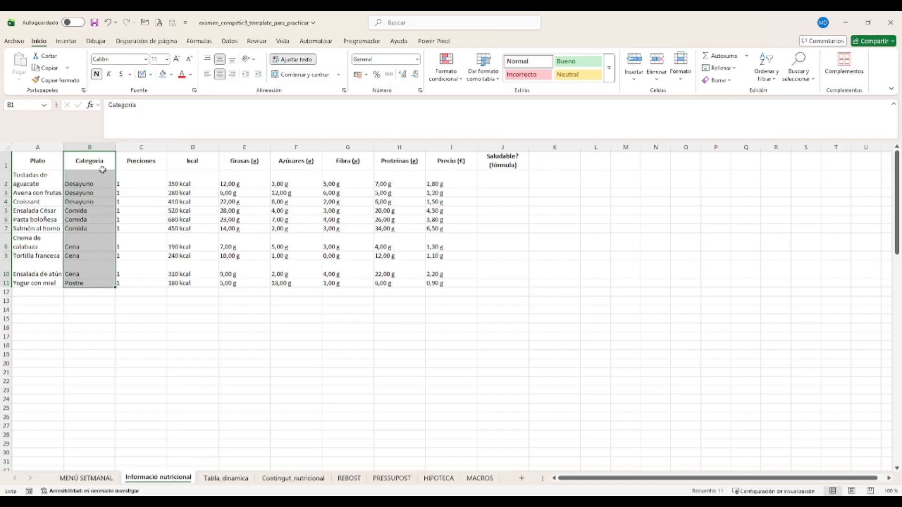
click(37, 160)
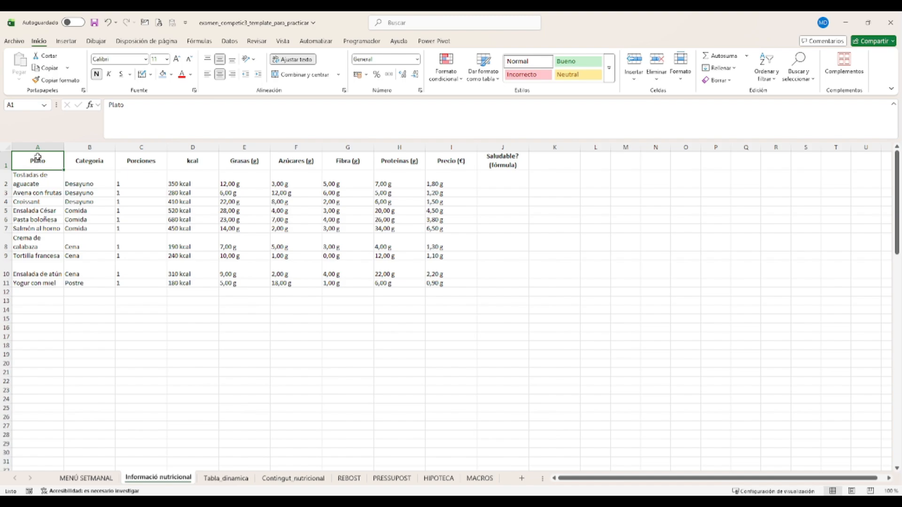
drag(75, 160, 102, 286)
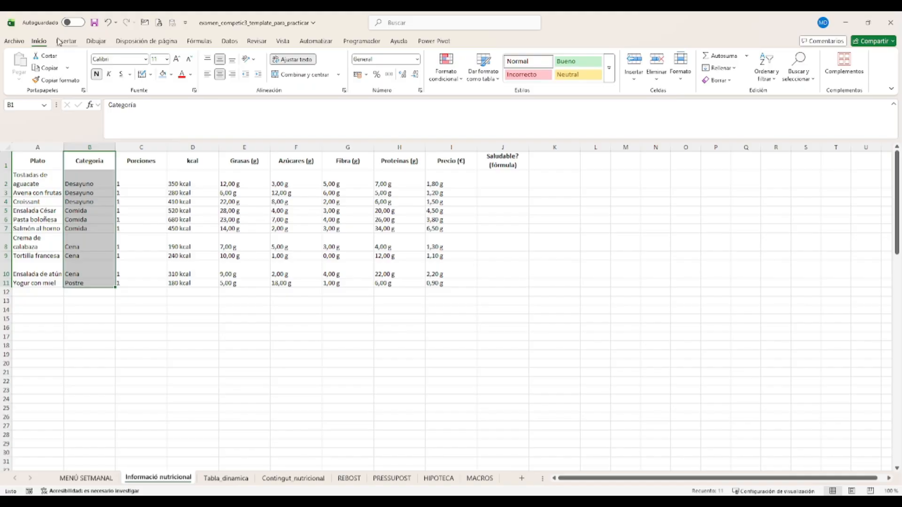
Swap the first two columns so that Categoría occupies column A and Plato occupies column B.
click(40, 147)
drag(63, 161, 595, 202)
click(73, 141)
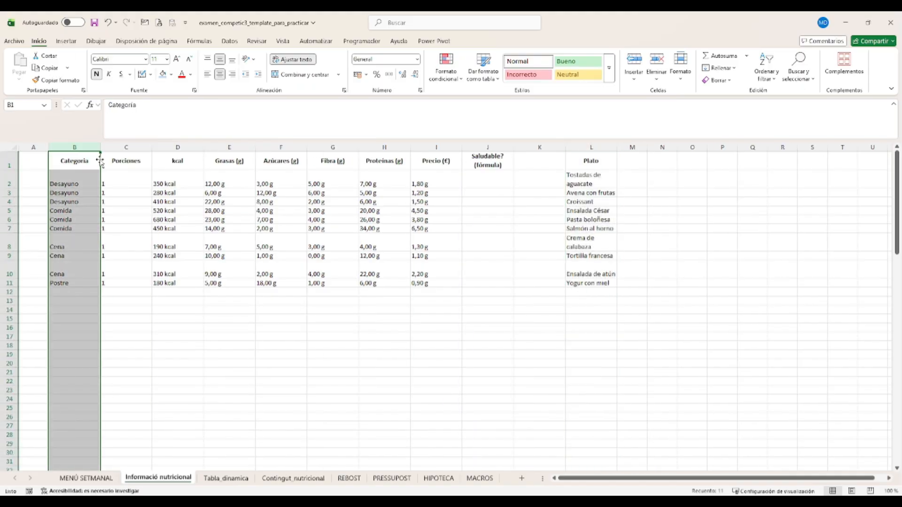
drag(100, 160, 21, 155)
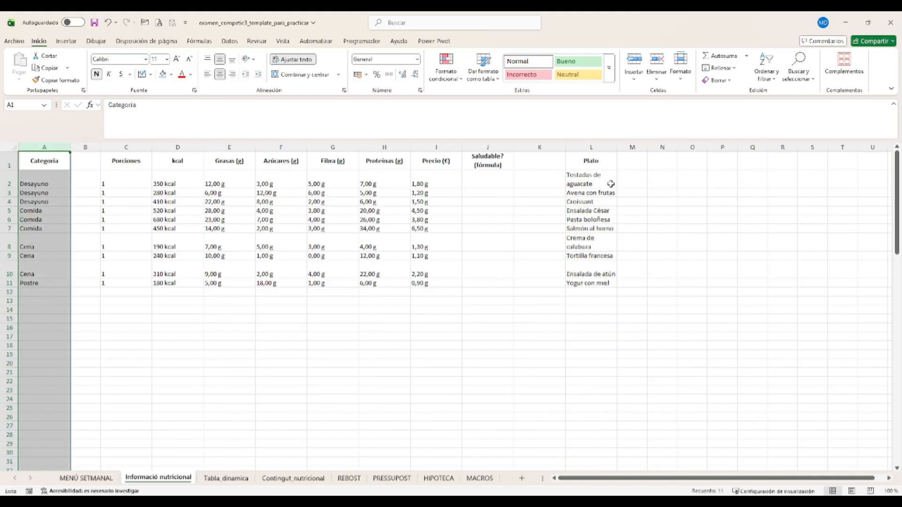
click(590, 146)
drag(617, 163, 97, 180)
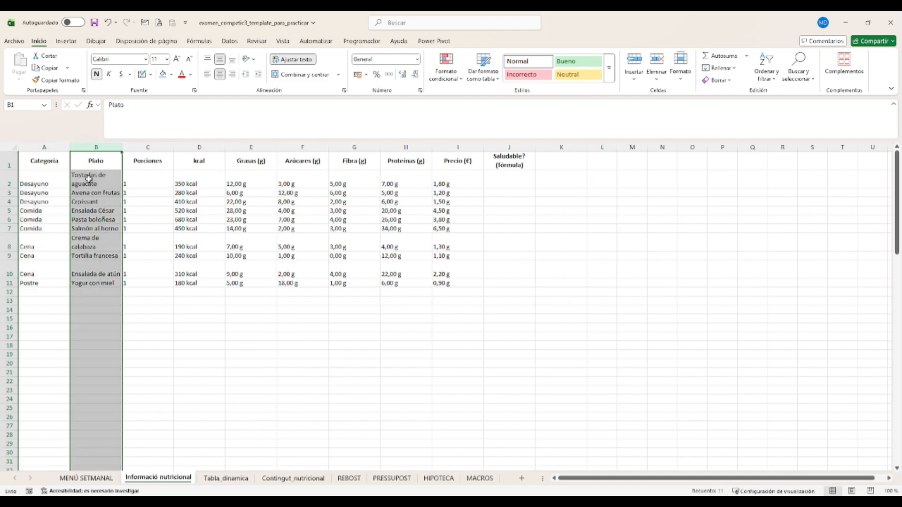
key(Down)
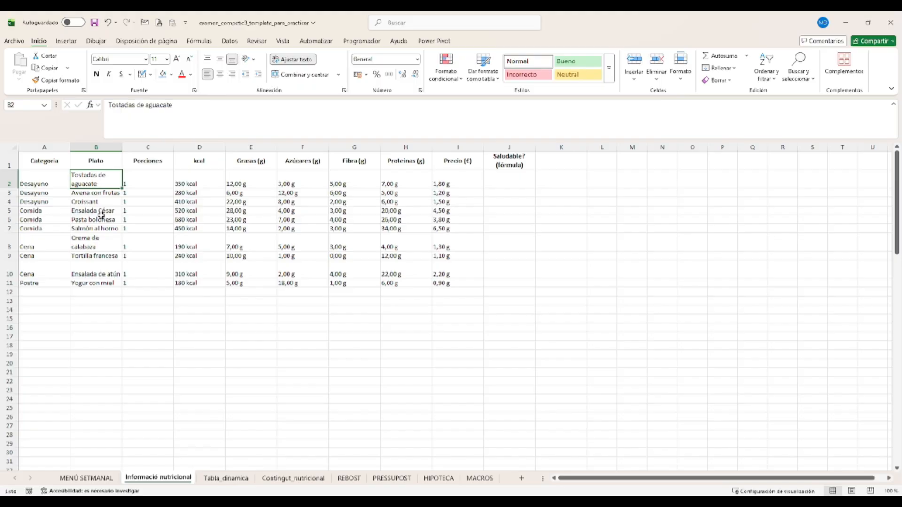
Apply all borders to the nutrition table range A1:J11.
drag(64, 160, 505, 280)
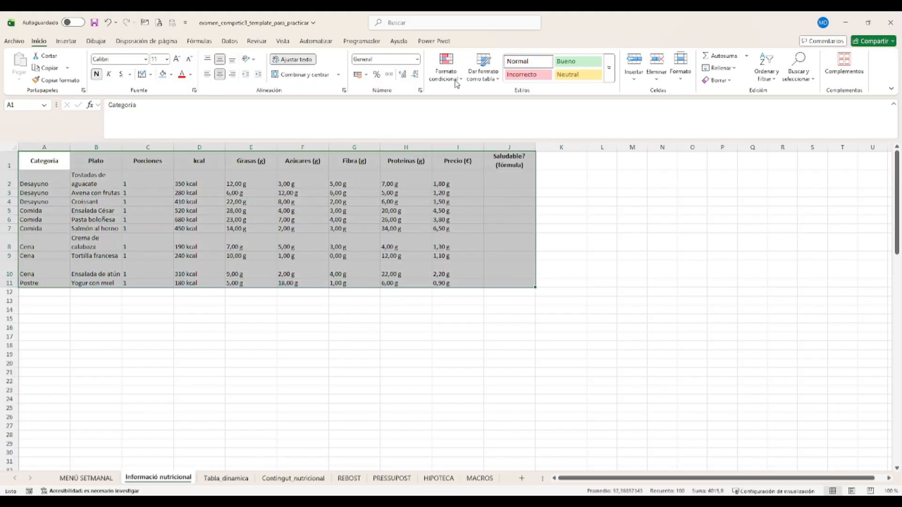
click(230, 41)
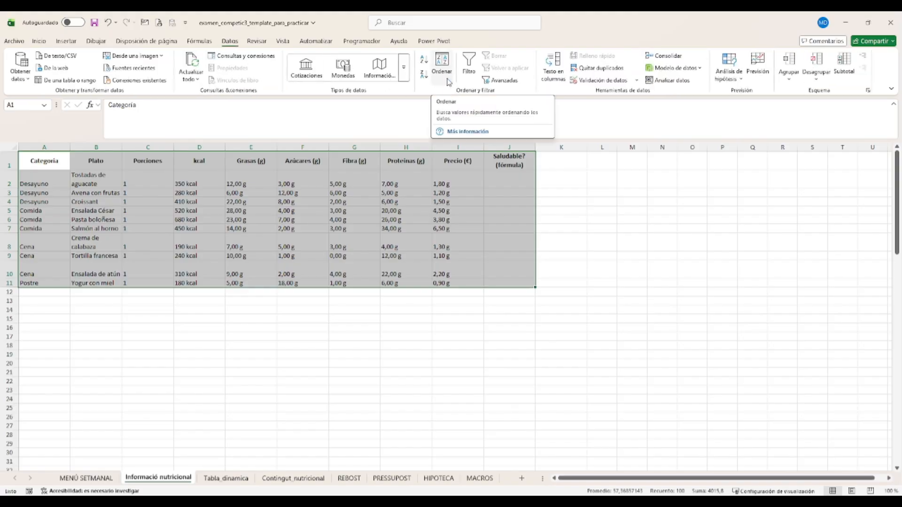
click(39, 41)
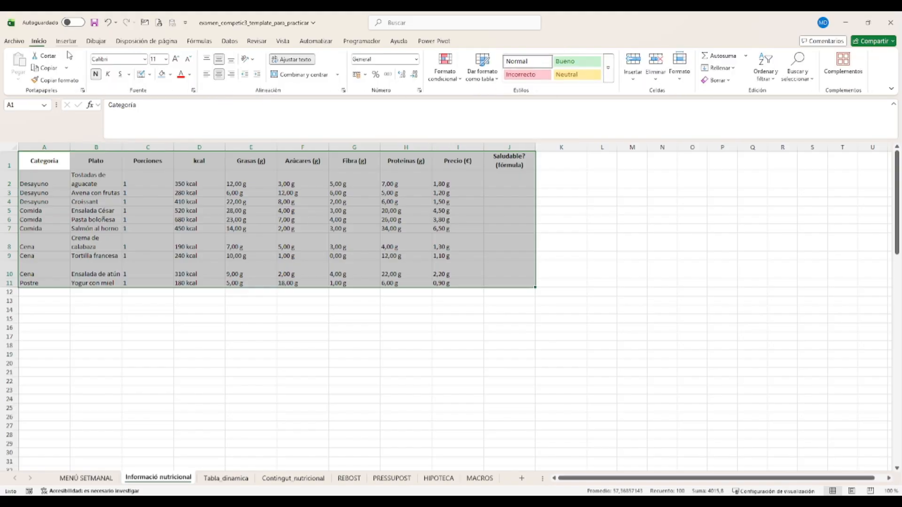
click(151, 75)
click(170, 170)
Set the border line color to black and the line style to a thin line.
click(151, 75)
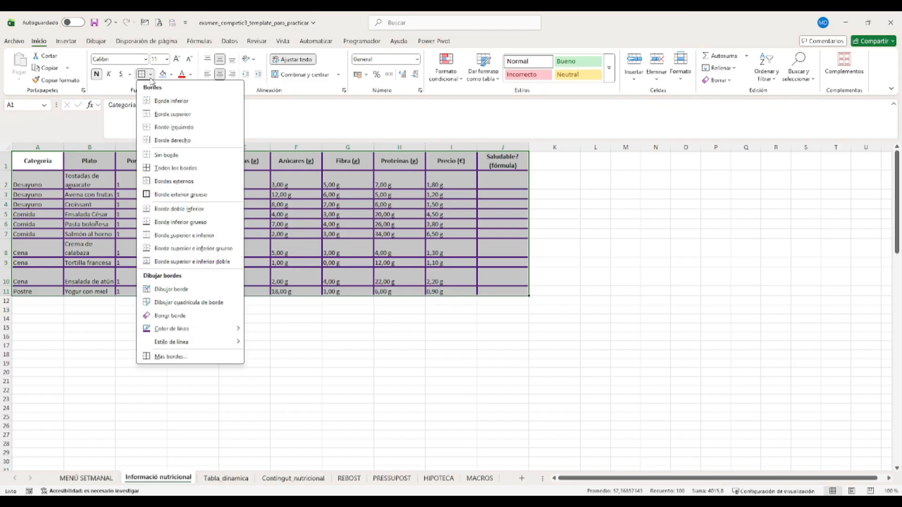
mouse_move(175, 329)
click(264, 357)
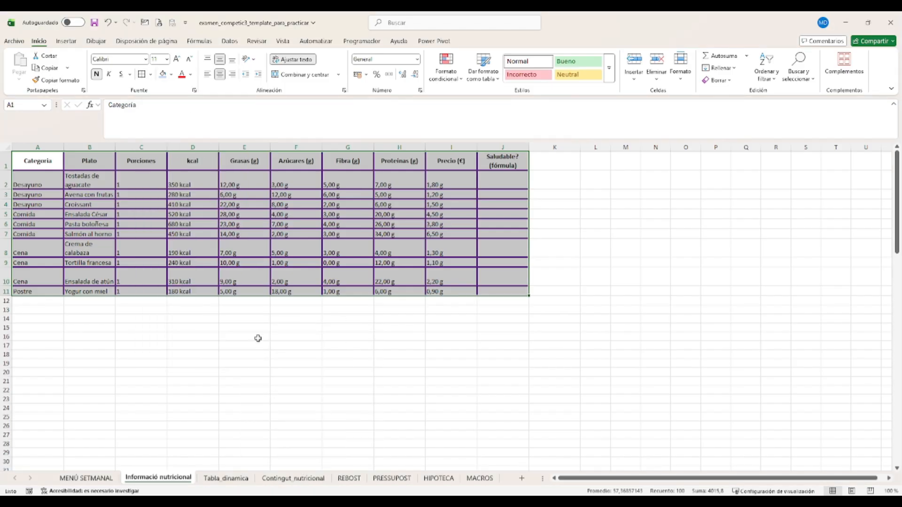
click(151, 75)
mouse_move(172, 328)
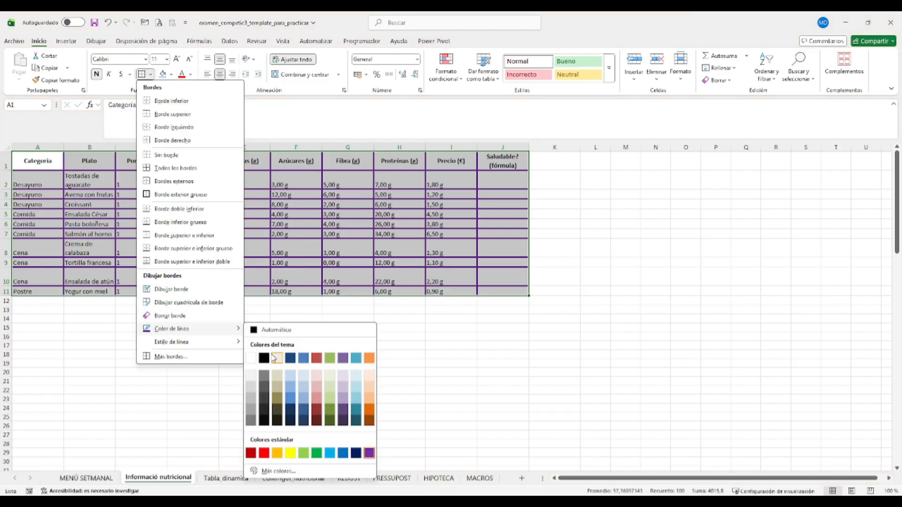
click(274, 358)
click(150, 74)
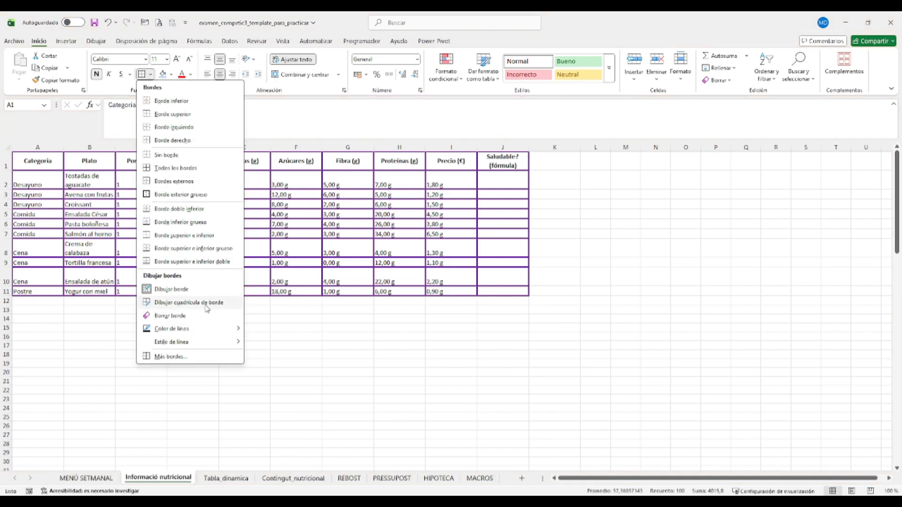
mouse_move(201, 343)
click(261, 344)
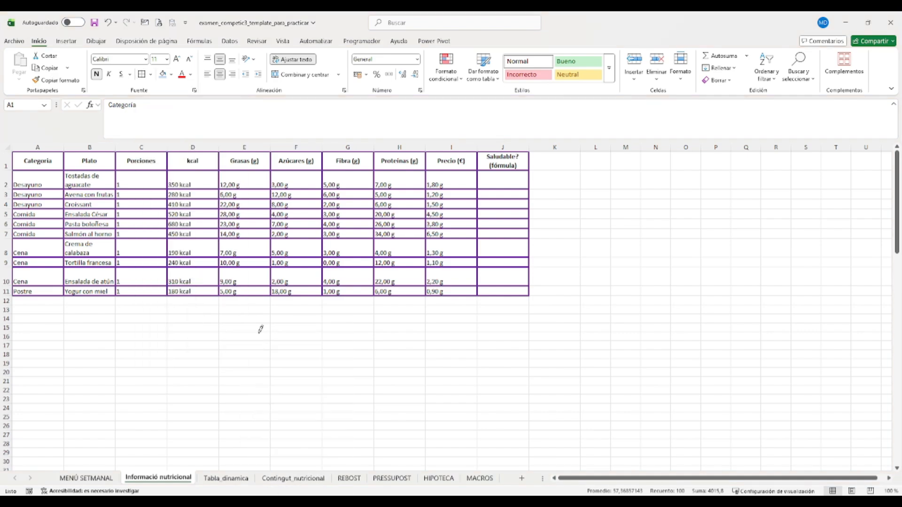
click(159, 77)
click(108, 22)
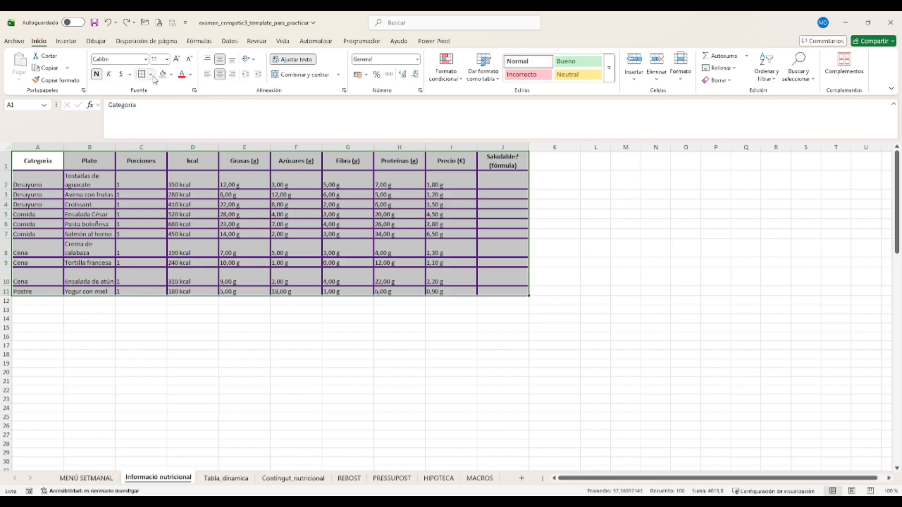
Apply thin black borders to every cell of the table A1:J11.
click(151, 75)
click(70, 185)
click(53, 164)
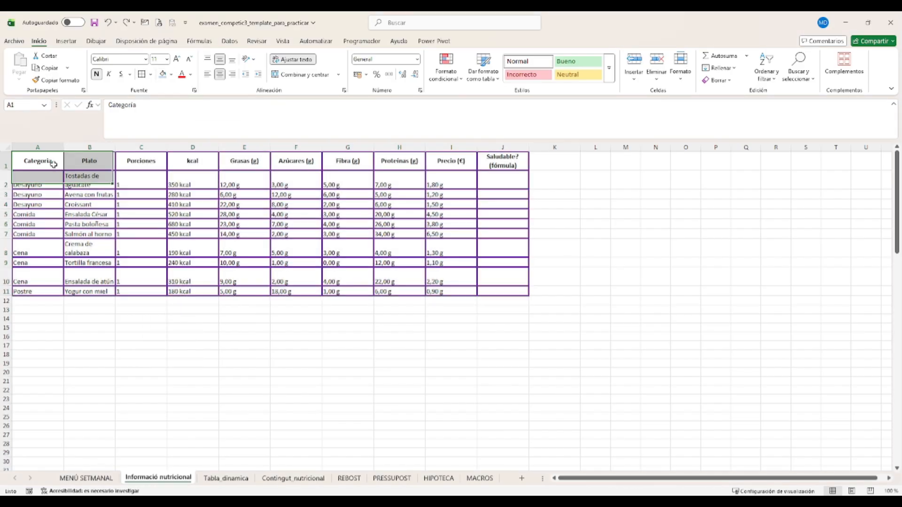
drag(53, 163, 488, 288)
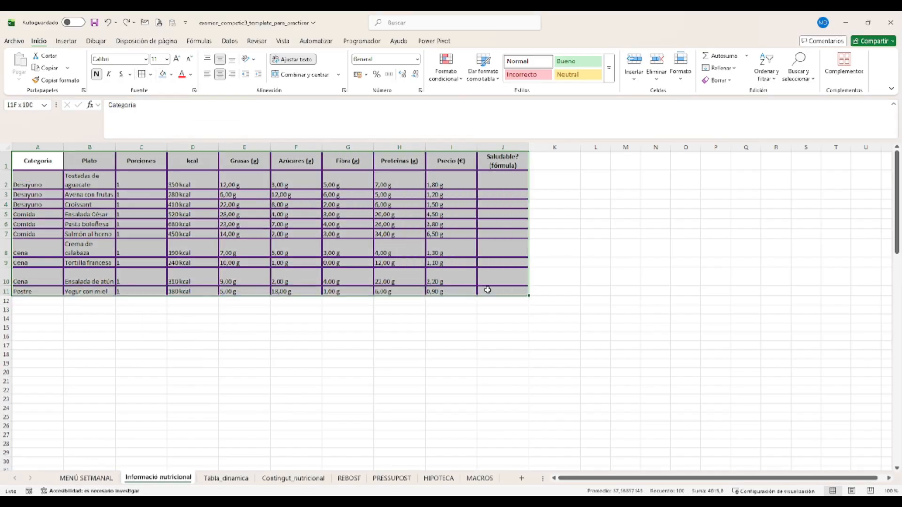
click(146, 75)
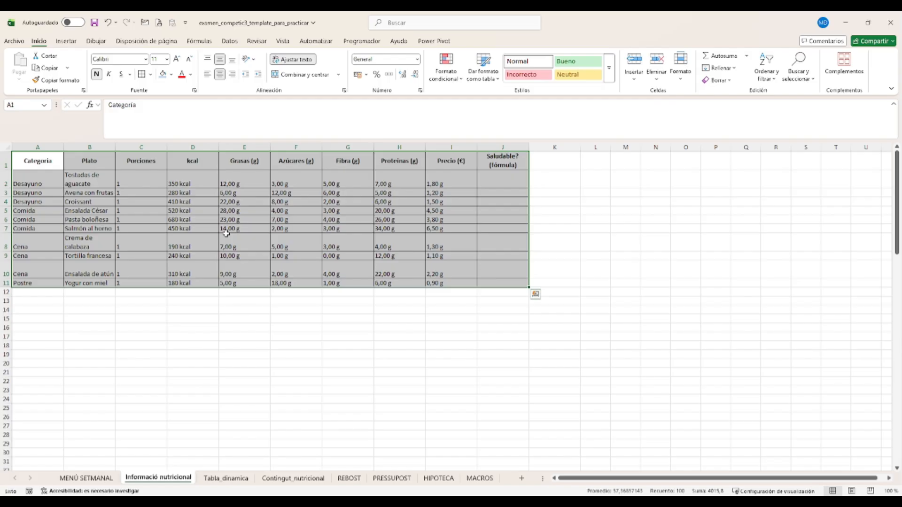
Add filters to the table's headers and sort the dishes in the Plato column from A to Z.
click(230, 42)
click(472, 78)
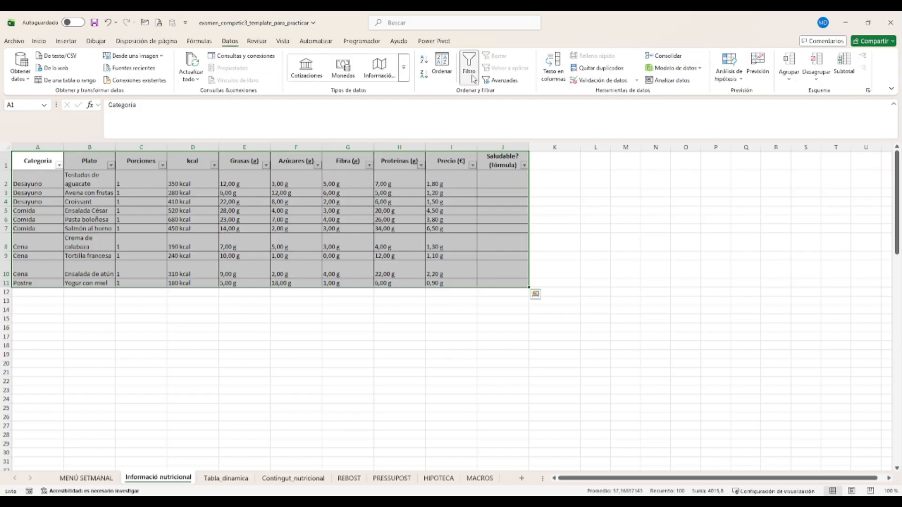
click(107, 163)
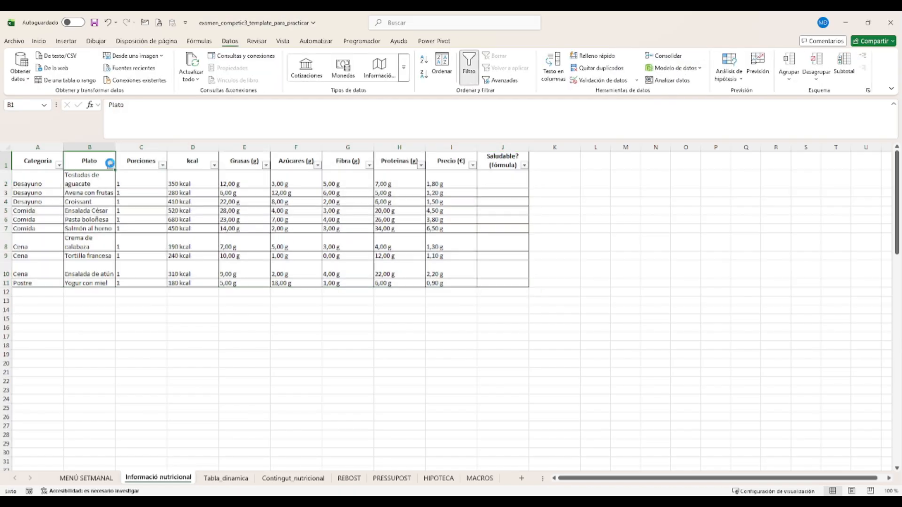
click(111, 165)
click(112, 178)
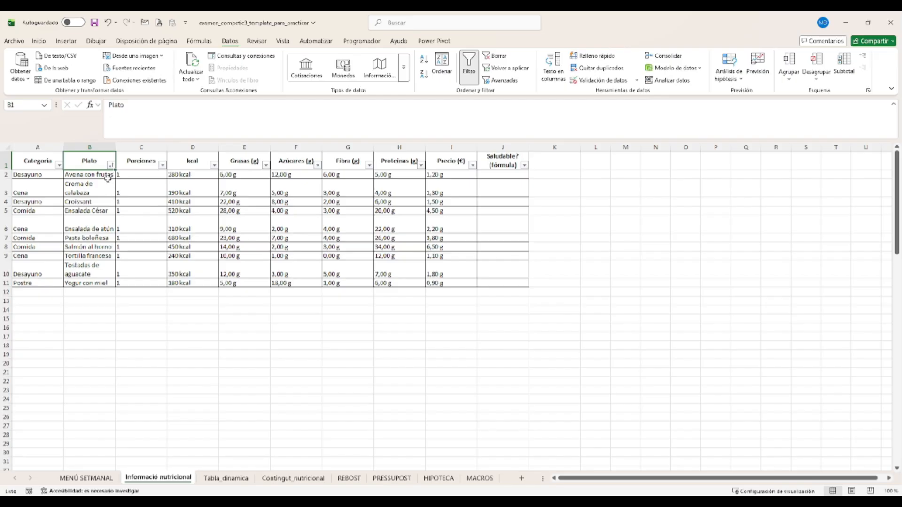
Remove the header filters and sort the table by Plato on cell values from A to Z, expanding the selection to all columns.
click(469, 70)
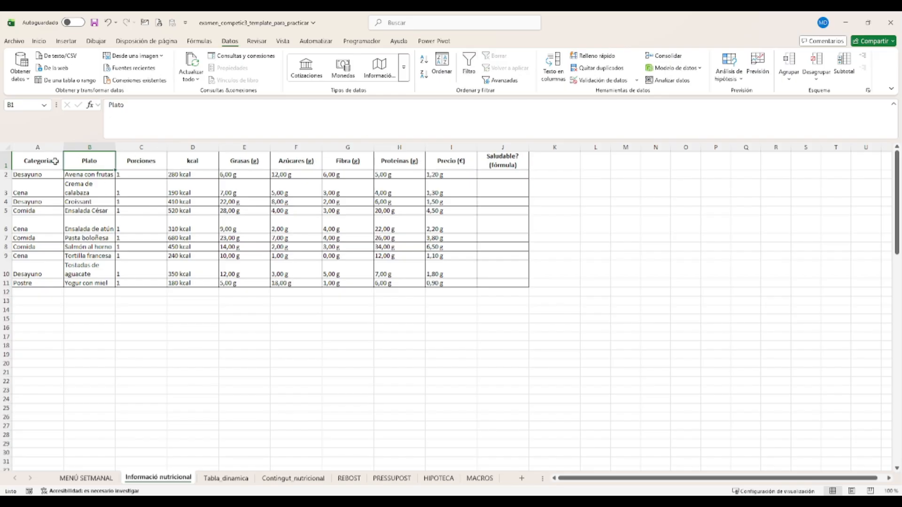
drag(52, 161, 507, 273)
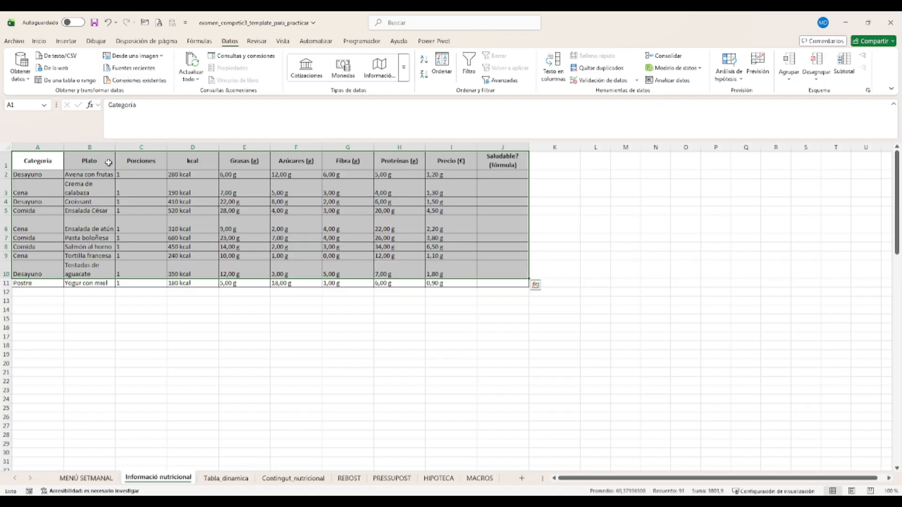
drag(107, 161, 114, 267)
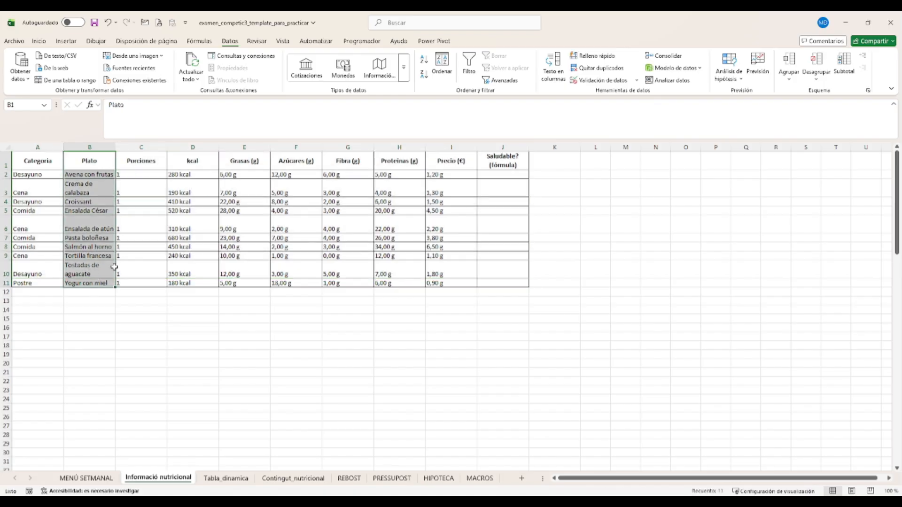
click(442, 63)
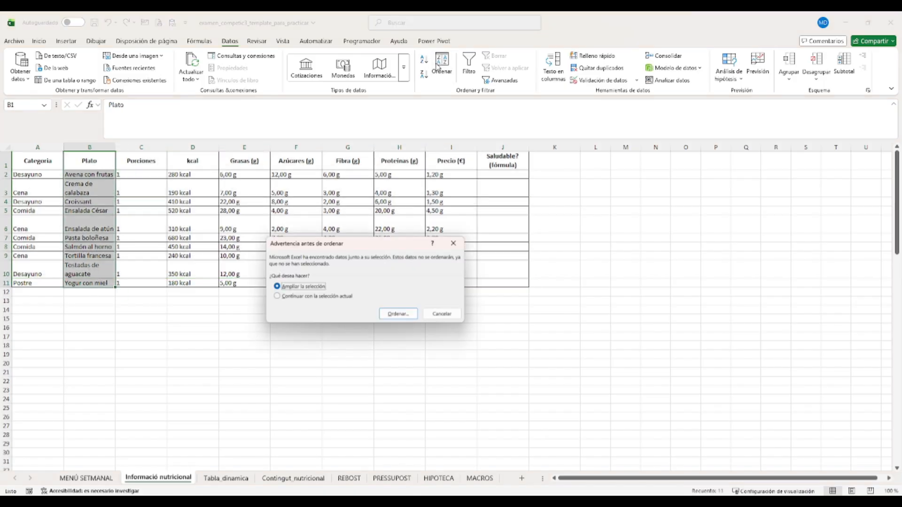
click(399, 314)
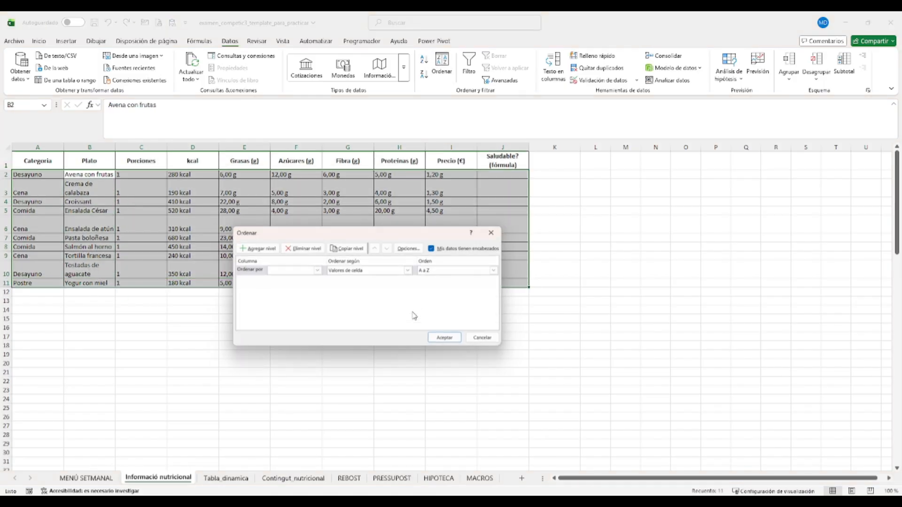
click(319, 272)
click(313, 269)
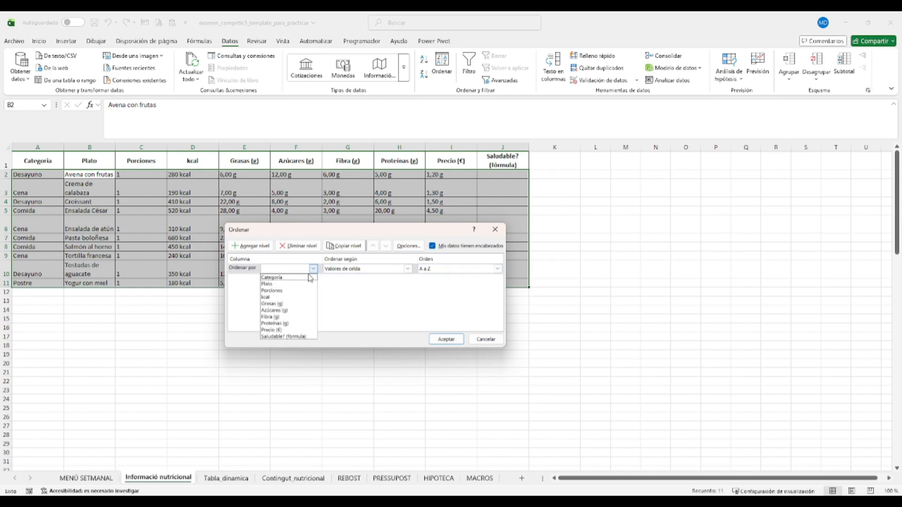
click(286, 287)
click(407, 268)
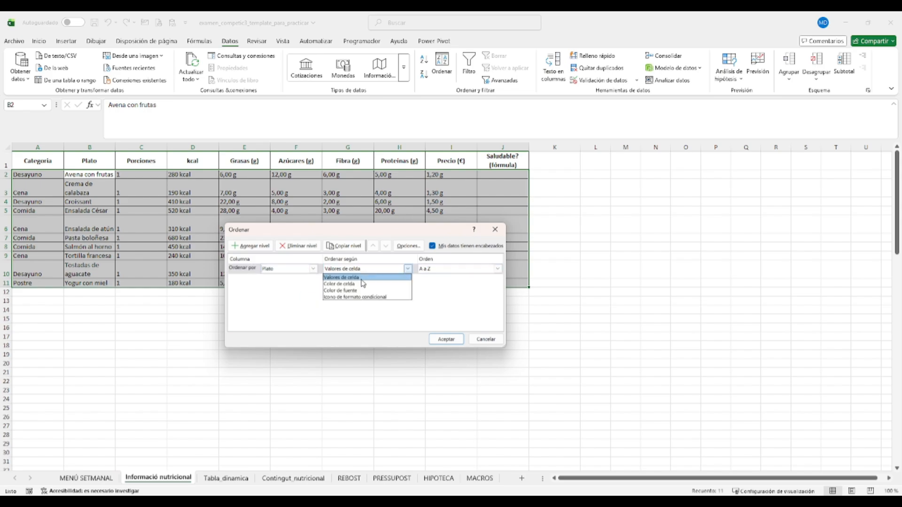
click(360, 276)
click(446, 339)
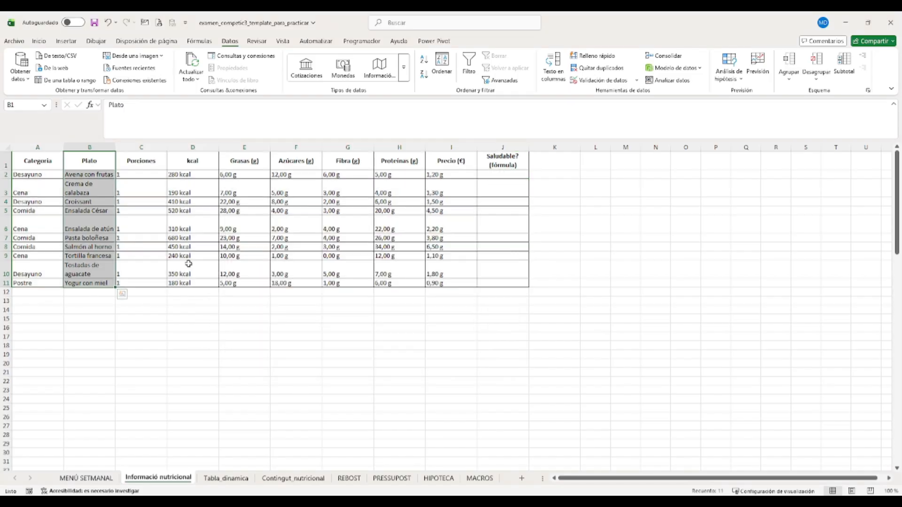
click(125, 188)
click(504, 81)
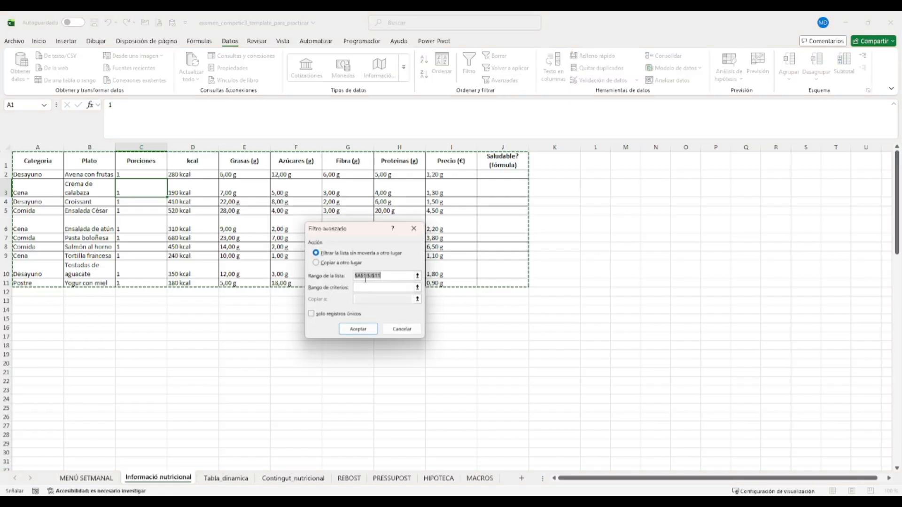
click(414, 230)
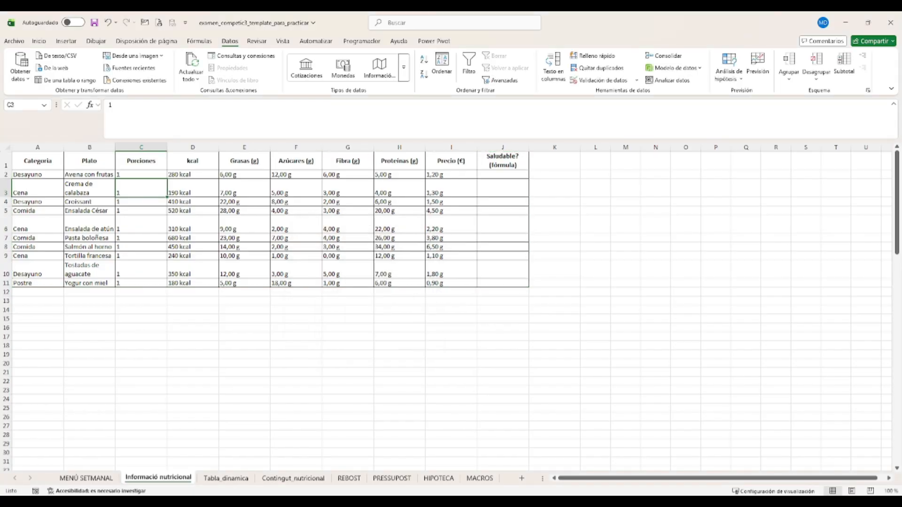
key(alt+Tab)
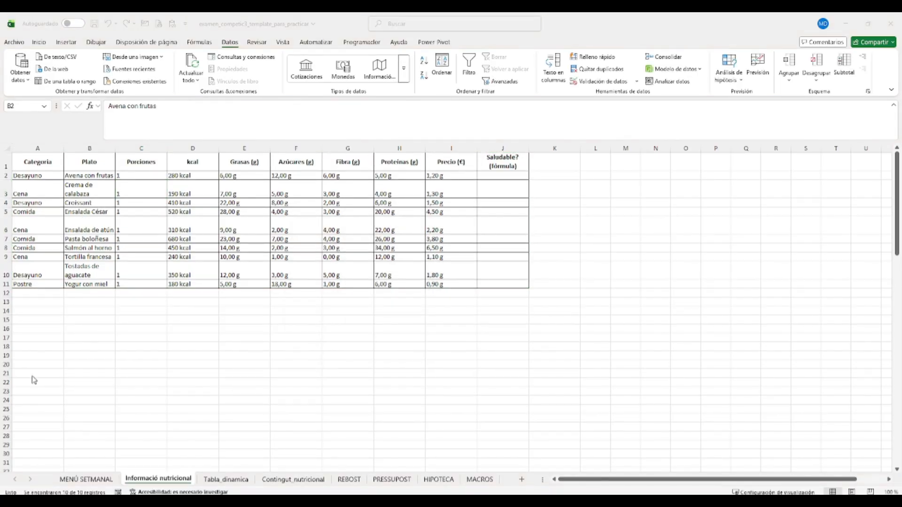
Add filters to the headers of A1:J11 and apply the Plato filter with all dishes selected.
drag(37, 161, 528, 284)
click(469, 70)
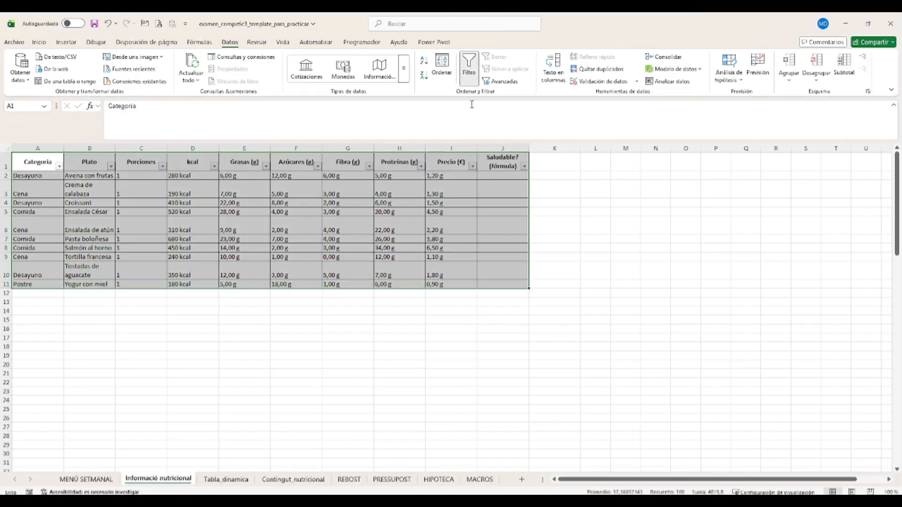
click(118, 166)
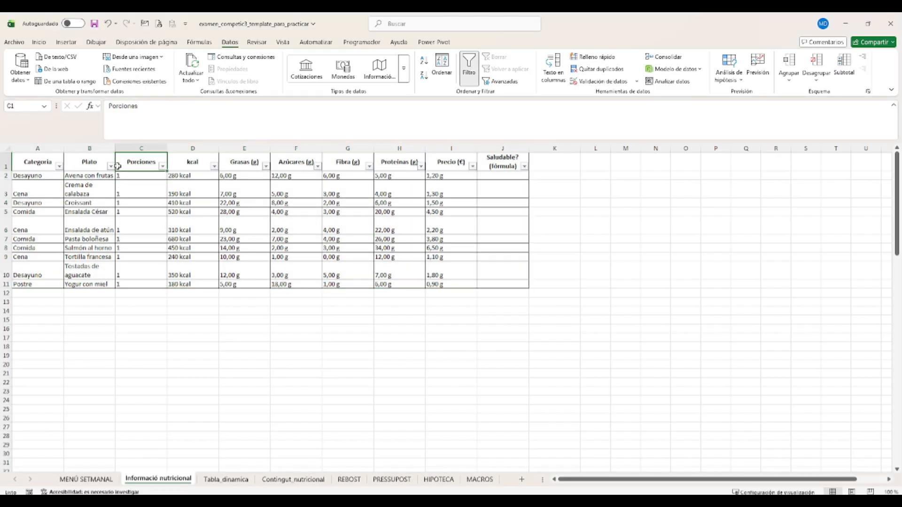
click(112, 166)
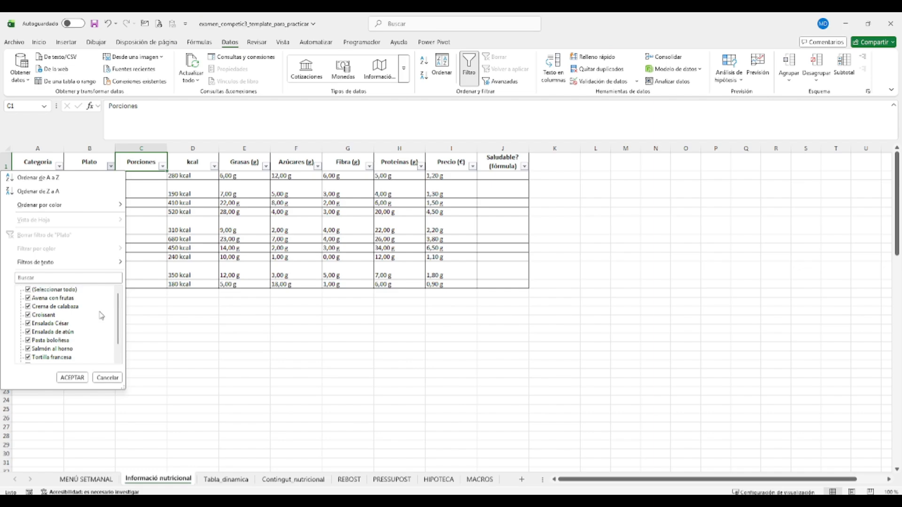
click(72, 377)
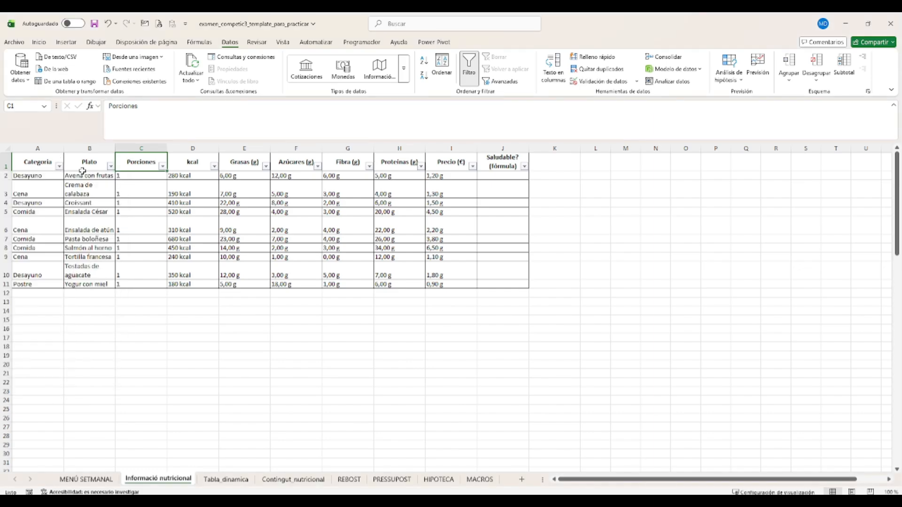
click(111, 166)
mouse_move(119, 307)
mouse_down()
mouse_move(121, 328)
mouse_move(125, 296)
mouse_up()
click(217, 245)
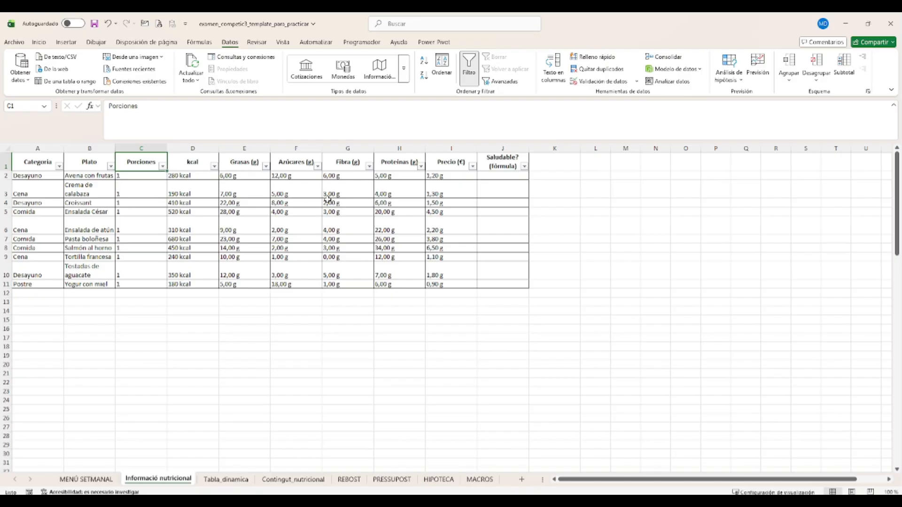
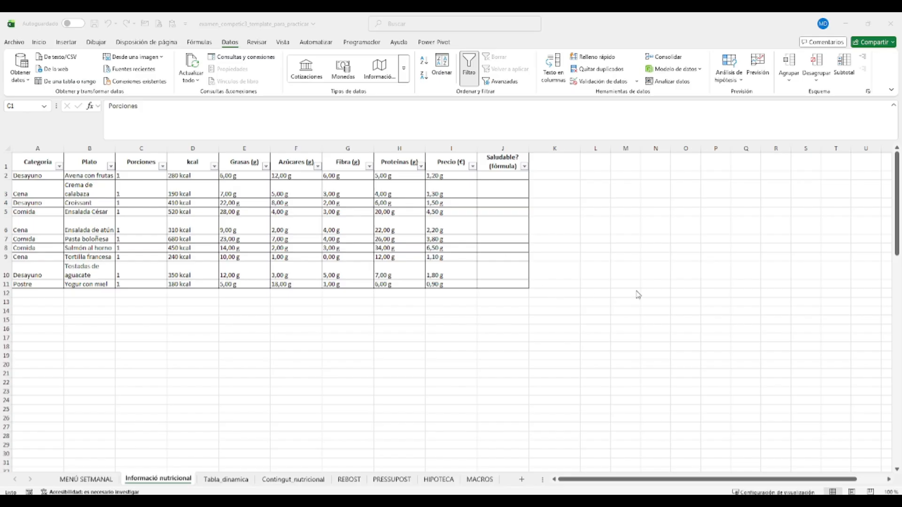
Start a new conditional formatting rule for the Azúcares values in F2:F11, using the icon set format style.
click(331, 193)
click(296, 148)
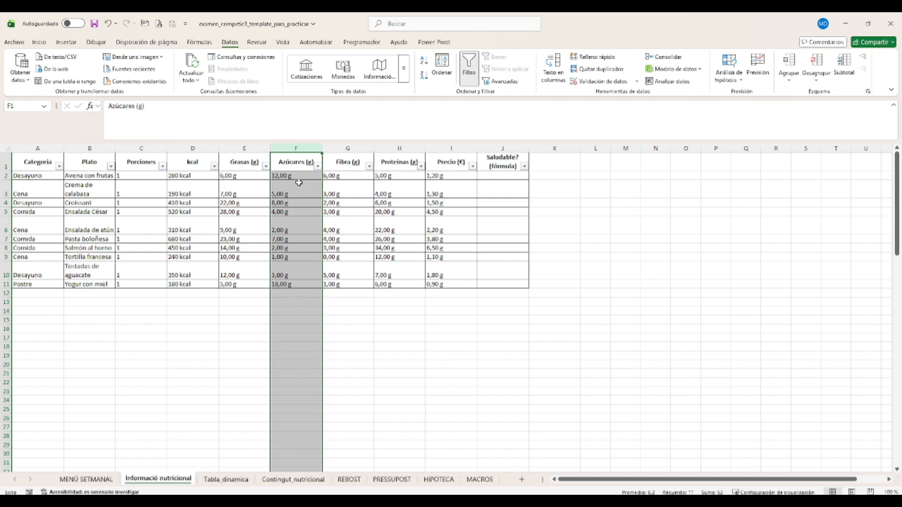
drag(297, 177, 298, 285)
click(46, 46)
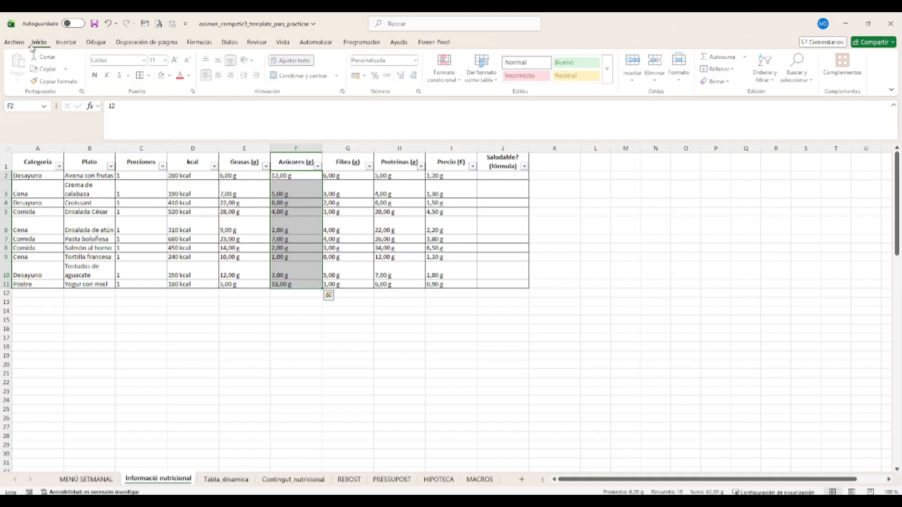
click(442, 81)
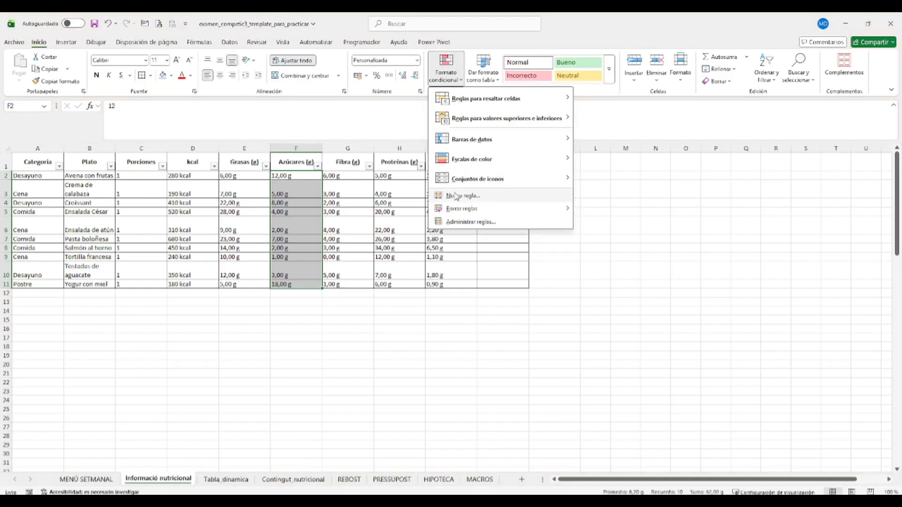
click(458, 196)
drag(444, 219, 439, 214)
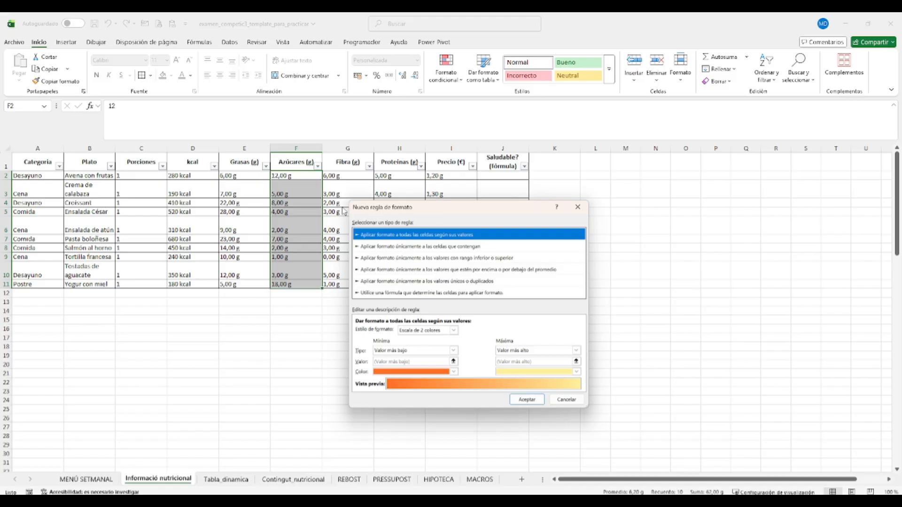
click(453, 330)
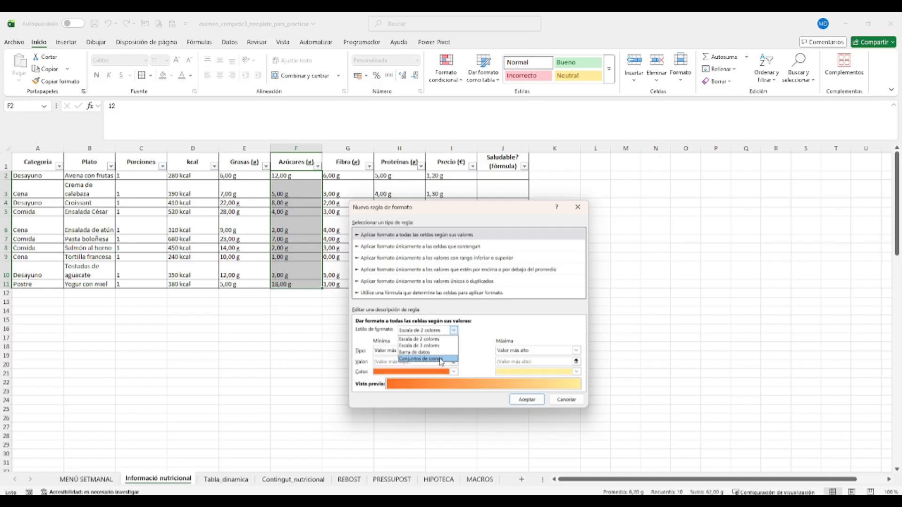
click(440, 360)
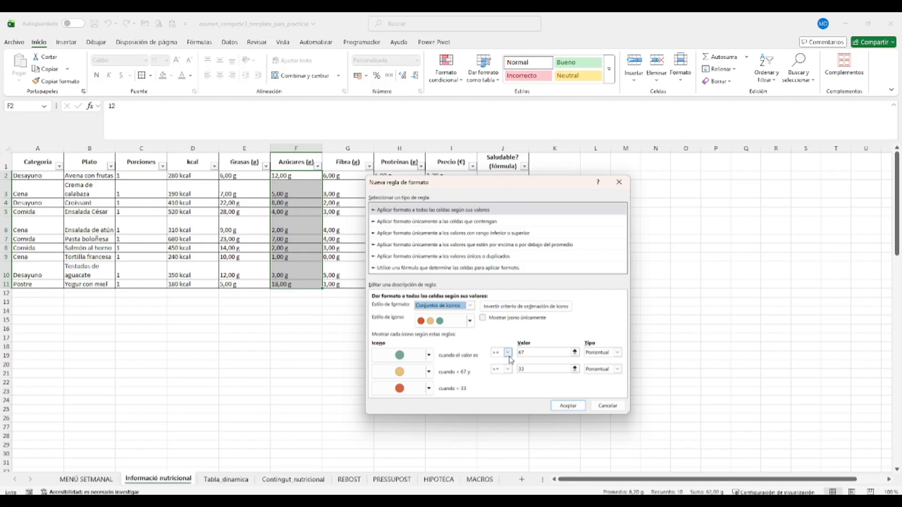
Set the first icon to a red cross for values greater than the number 10.
click(603, 352)
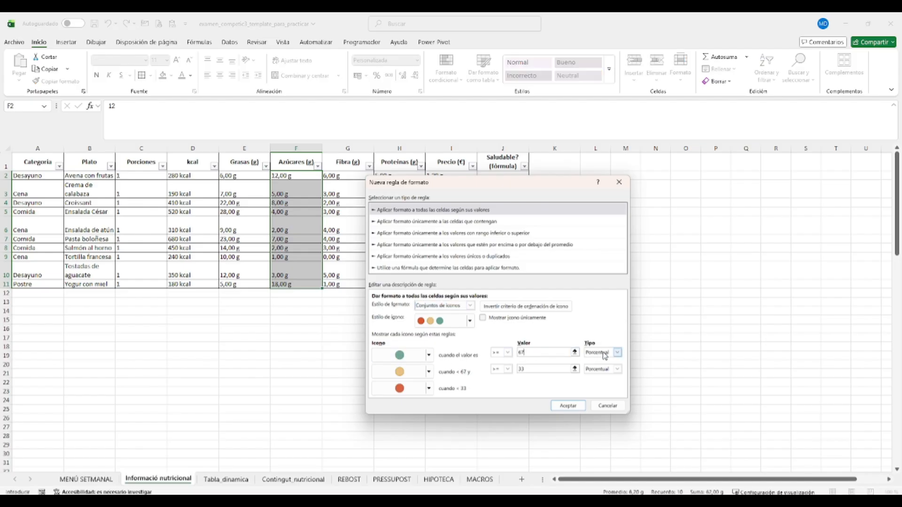
click(593, 365)
drag(545, 353, 505, 350)
text(10)
click(506, 351)
click(497, 368)
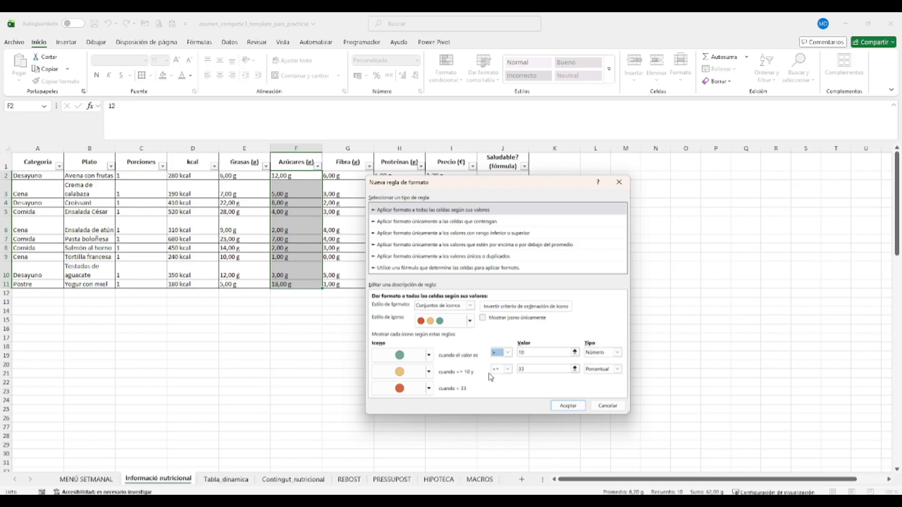
click(428, 355)
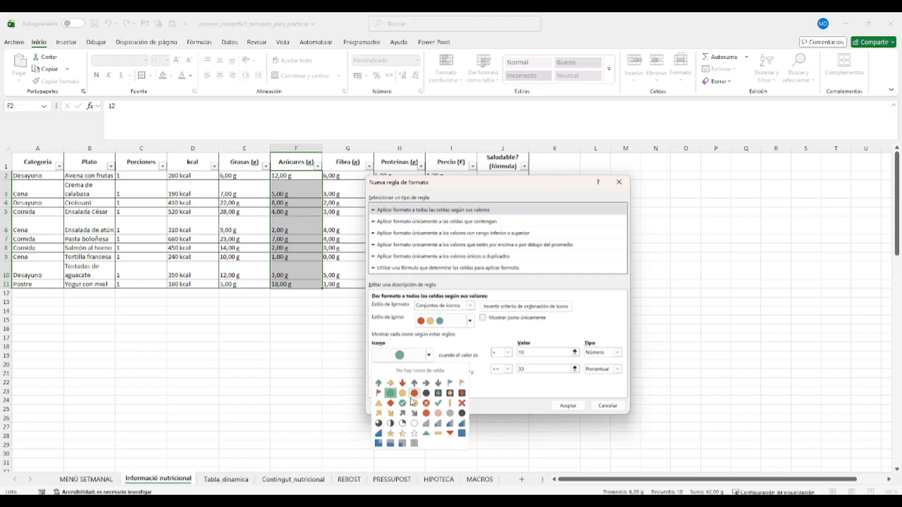
click(462, 403)
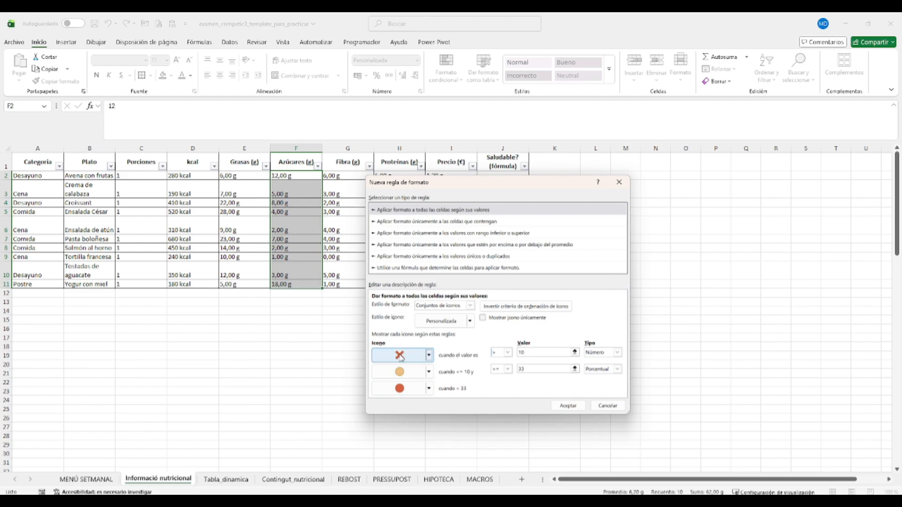
Set the second icon's condition to values greater than 5, with the type Número.
click(528, 370)
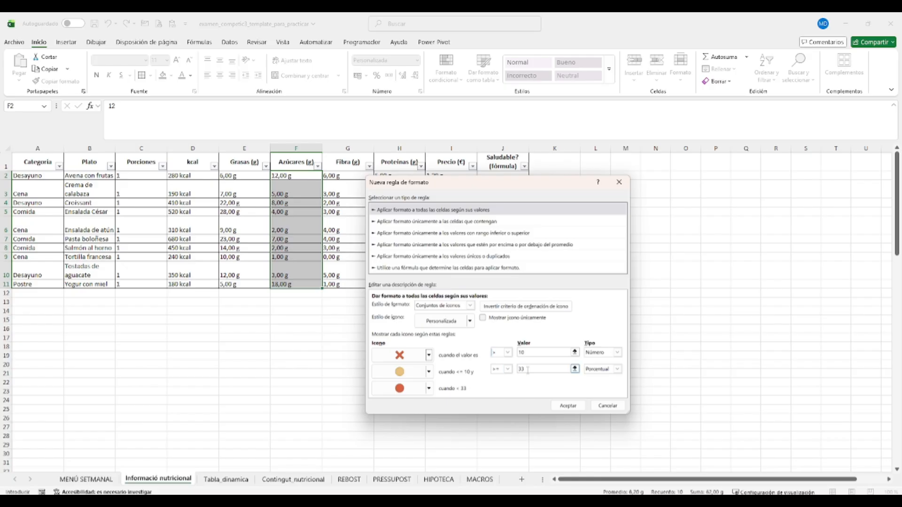
click(617, 370)
click(596, 377)
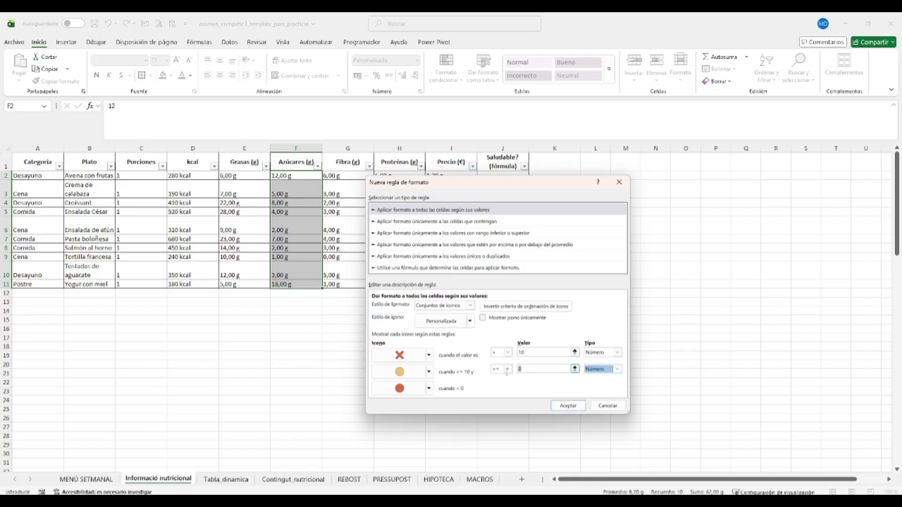
text(54)
click(508, 370)
click(506, 385)
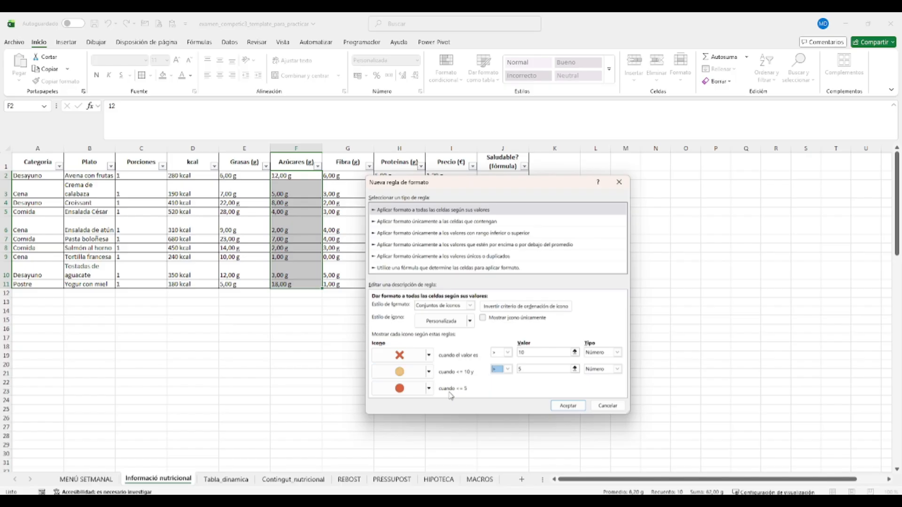
Set the third icon to a green check mark and apply the icon rule.
click(427, 393)
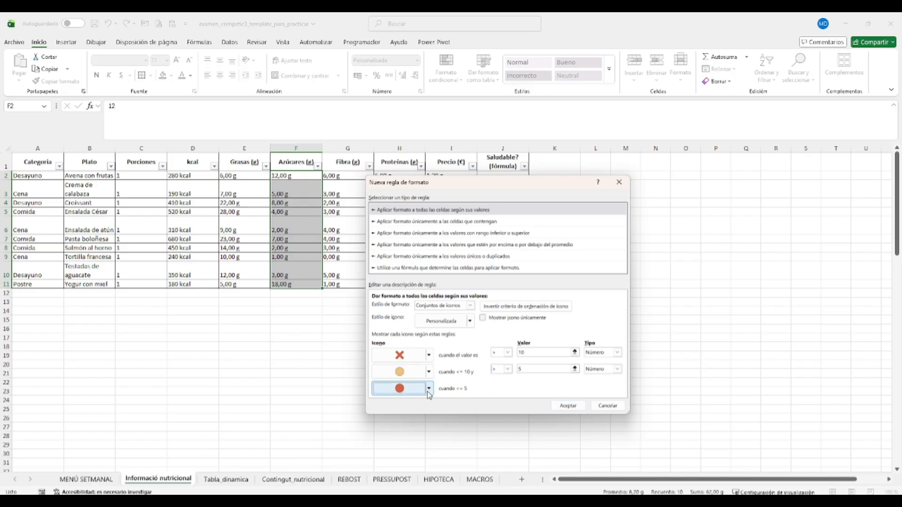
click(428, 390)
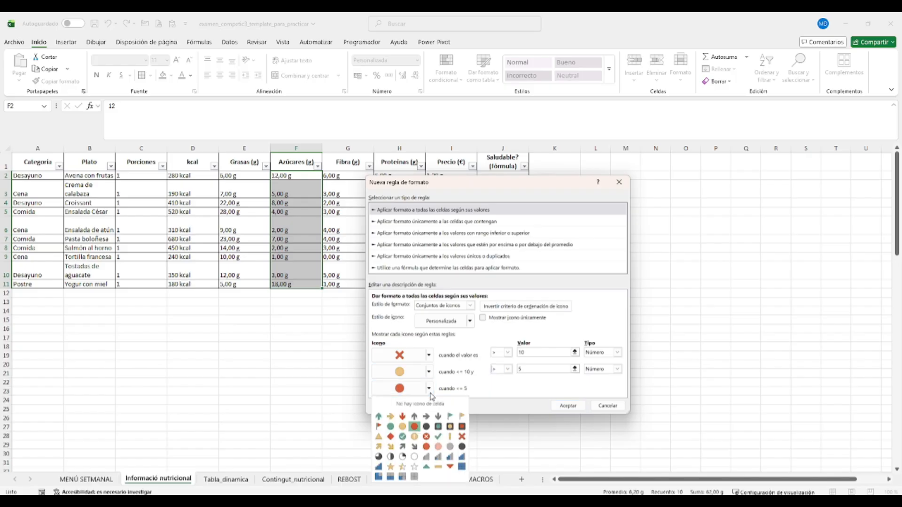
click(439, 437)
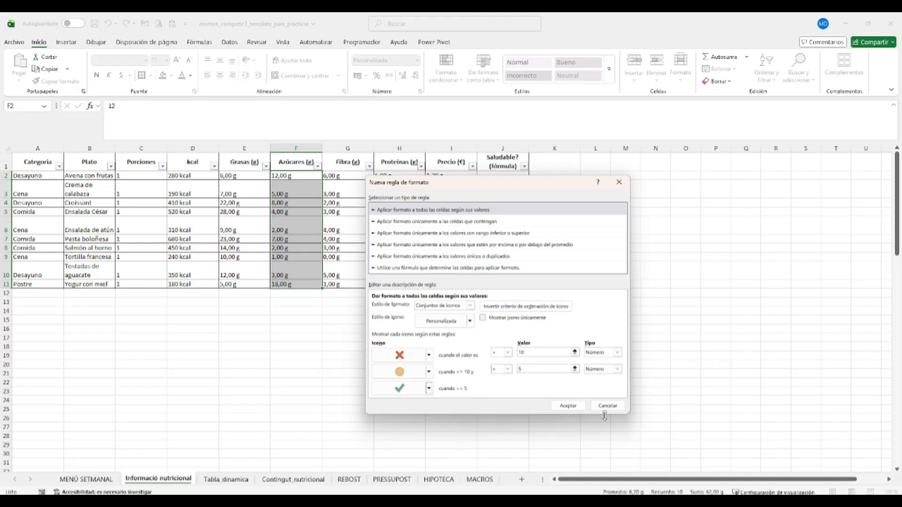
click(568, 406)
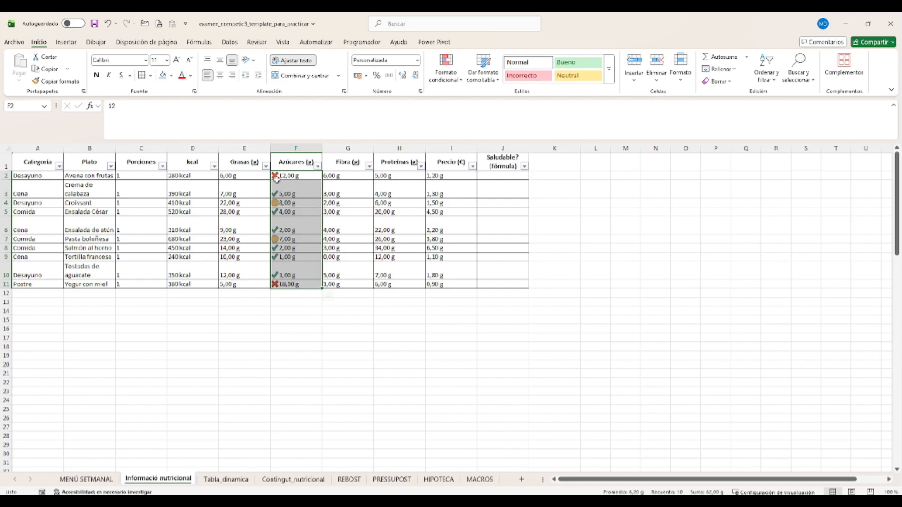
Create another rule for F2:F11 that formats only cells whose value is greater than 10.
click(450, 79)
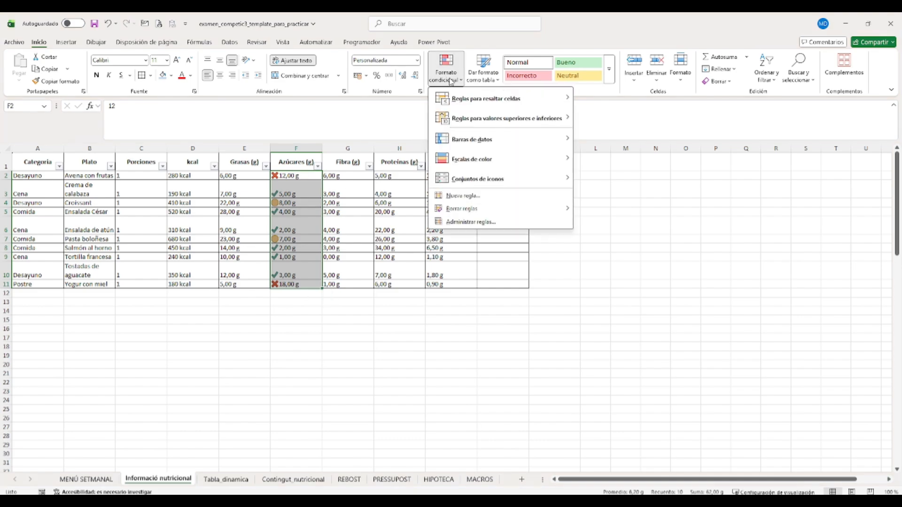
click(449, 200)
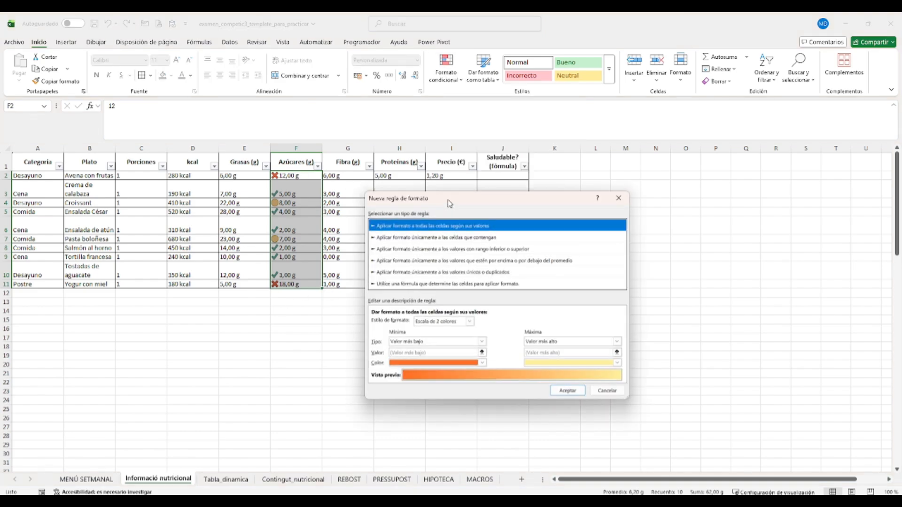
click(440, 238)
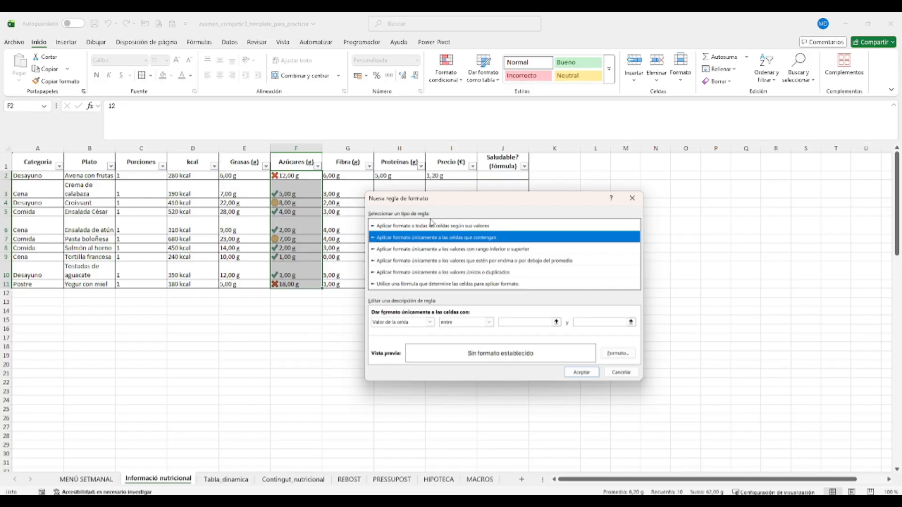
click(429, 322)
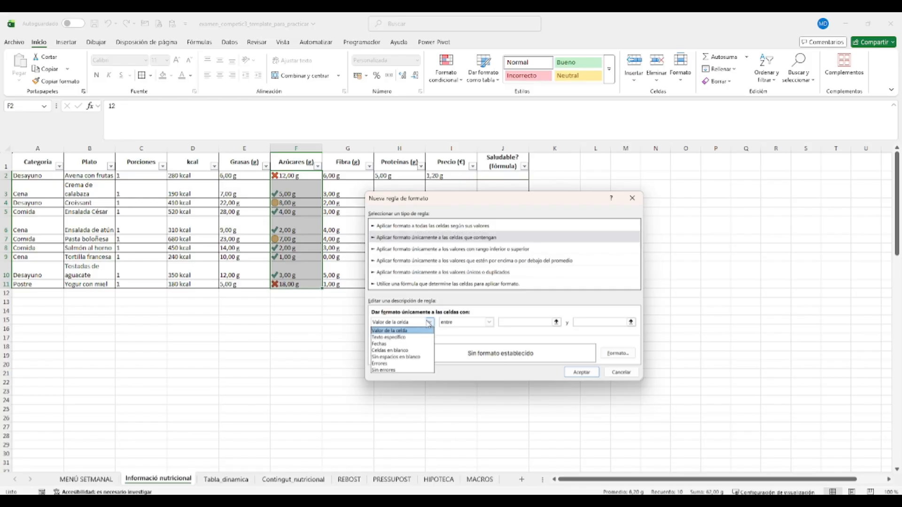
click(461, 324)
click(475, 325)
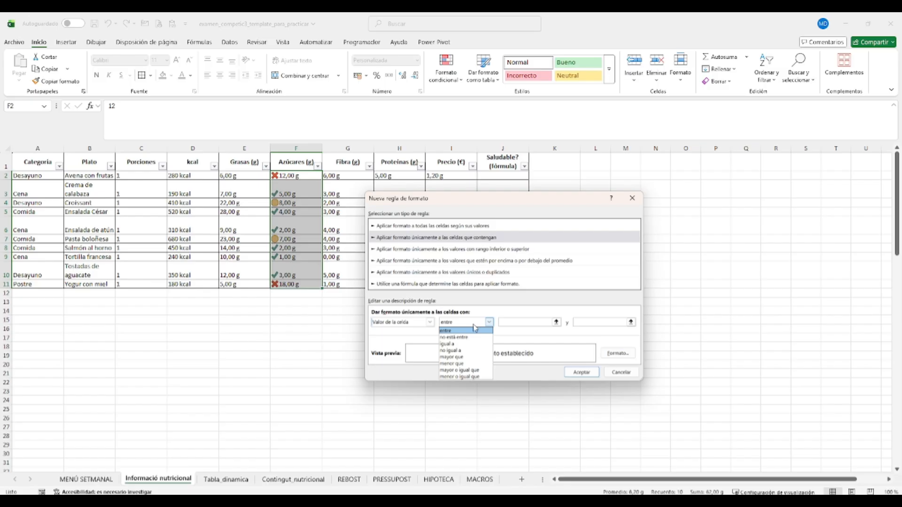
click(470, 359)
click(512, 323)
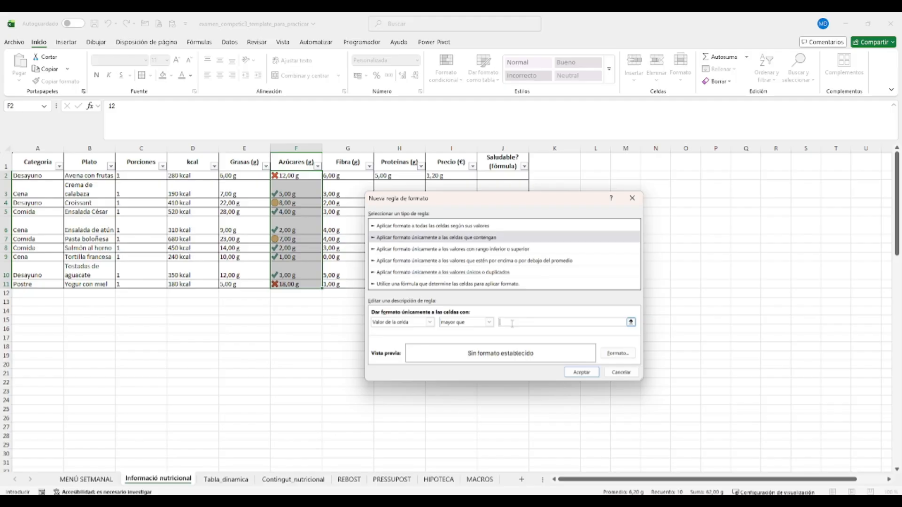
text(10)
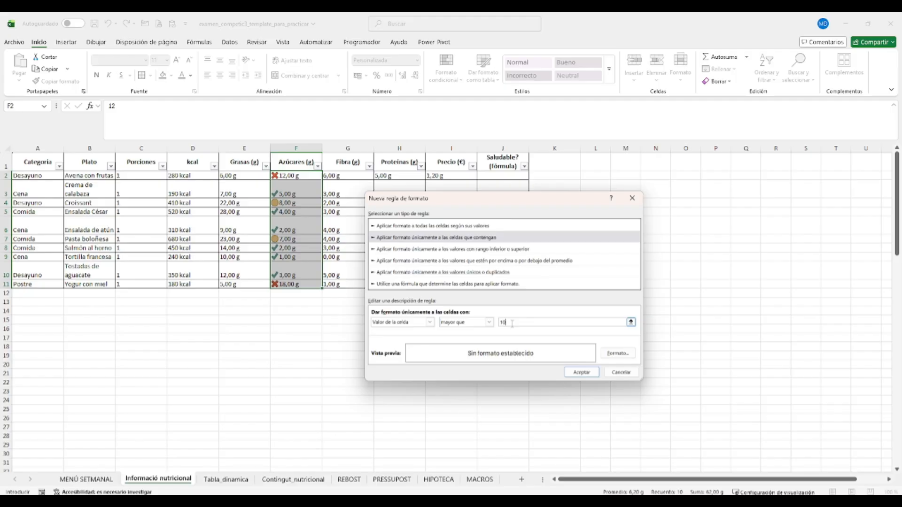
Give the greater-than-10 rule a red fill and apply it.
click(618, 353)
click(475, 174)
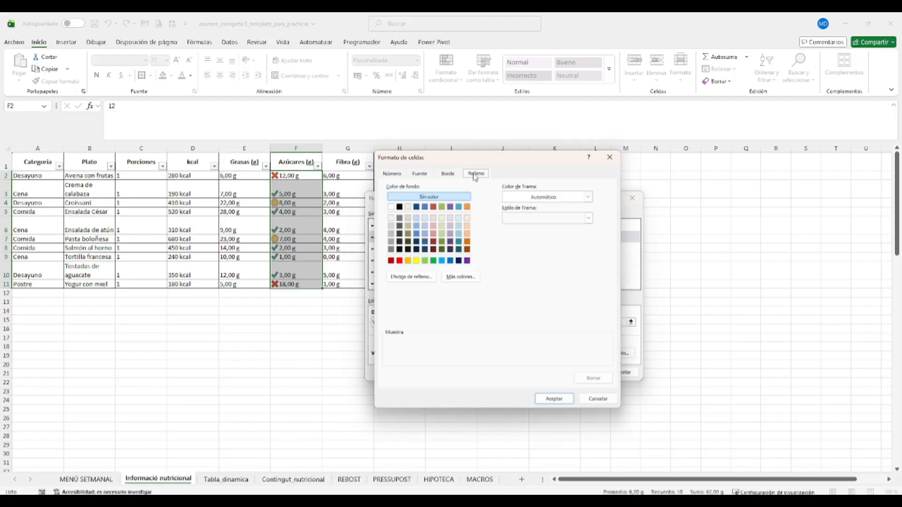
click(400, 261)
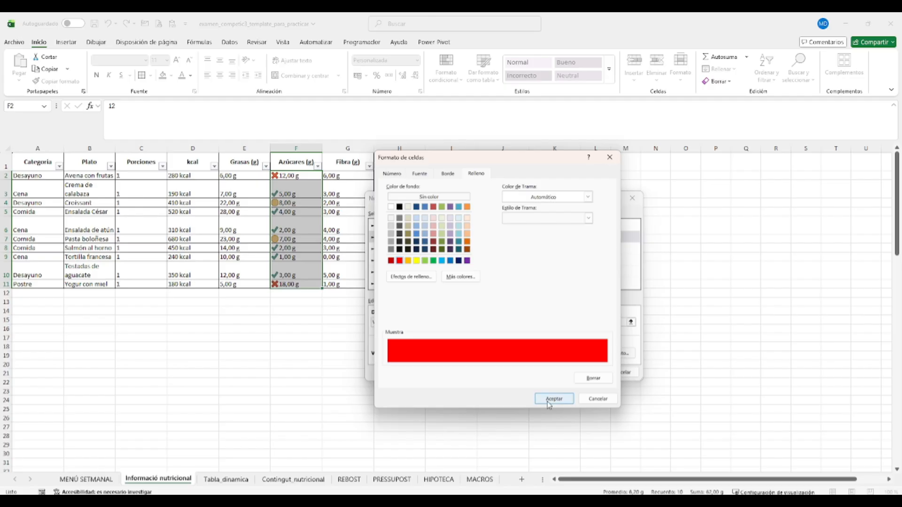
click(550, 399)
click(570, 373)
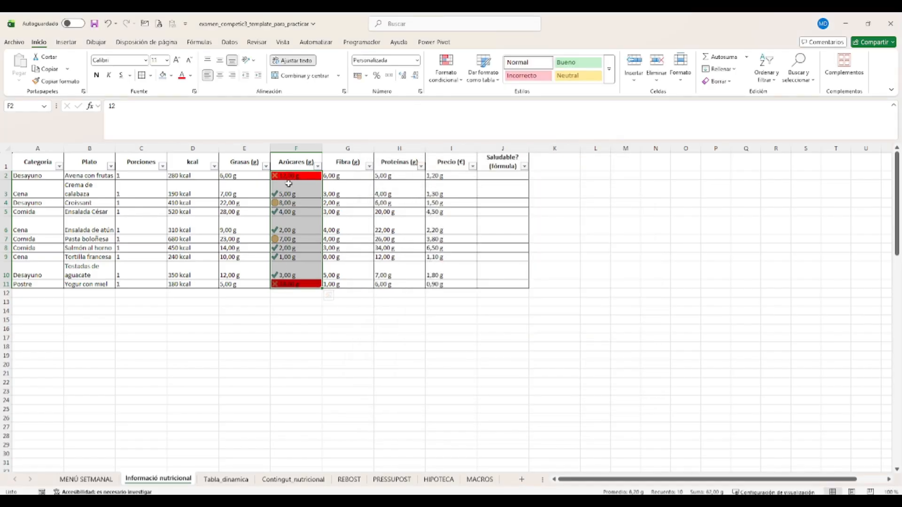
Create another rule for F2:F11 that formats only cells with a value between 5 and 10.
click(446, 66)
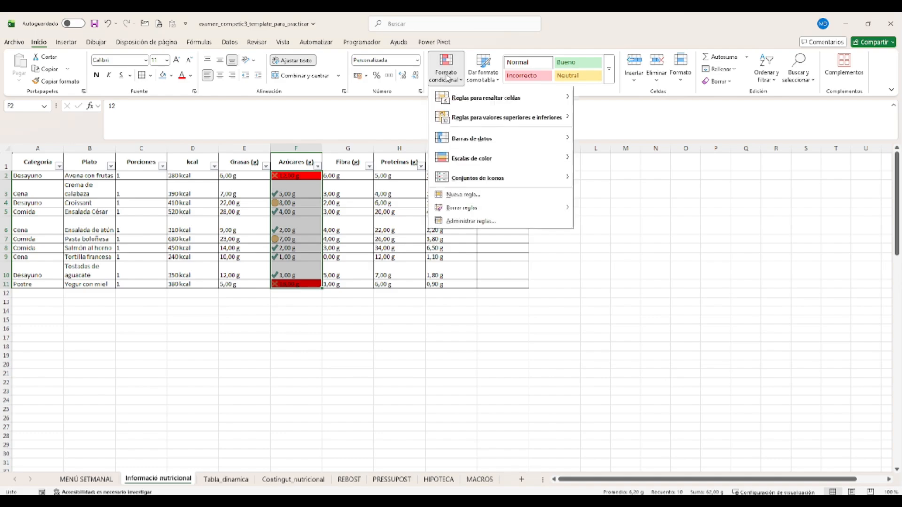
click(463, 197)
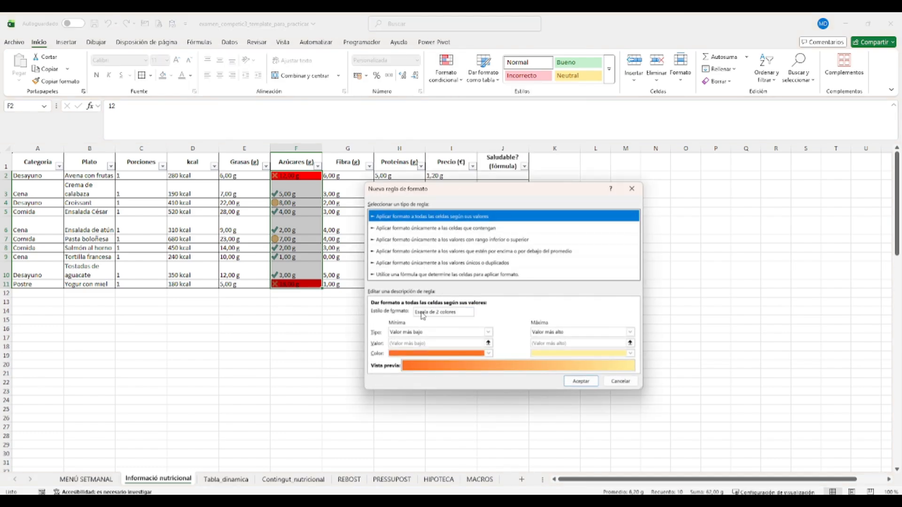
click(437, 228)
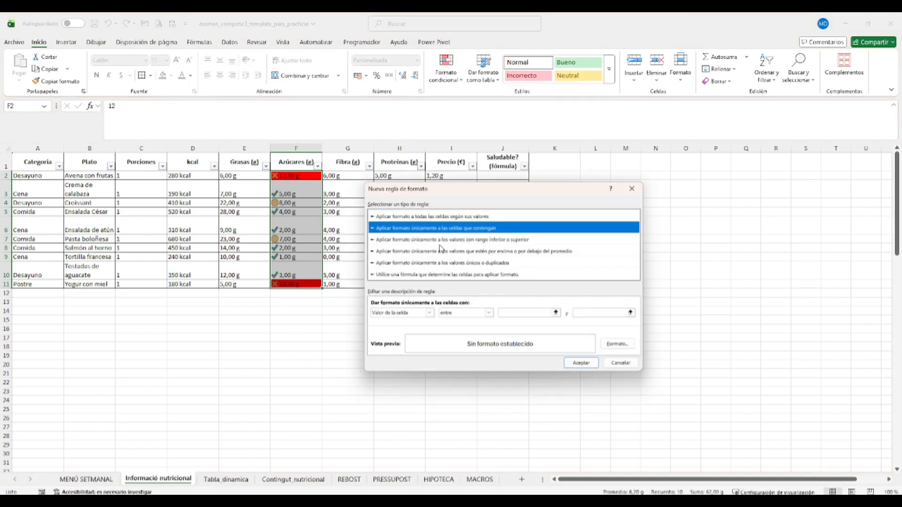
click(429, 313)
click(404, 322)
click(489, 312)
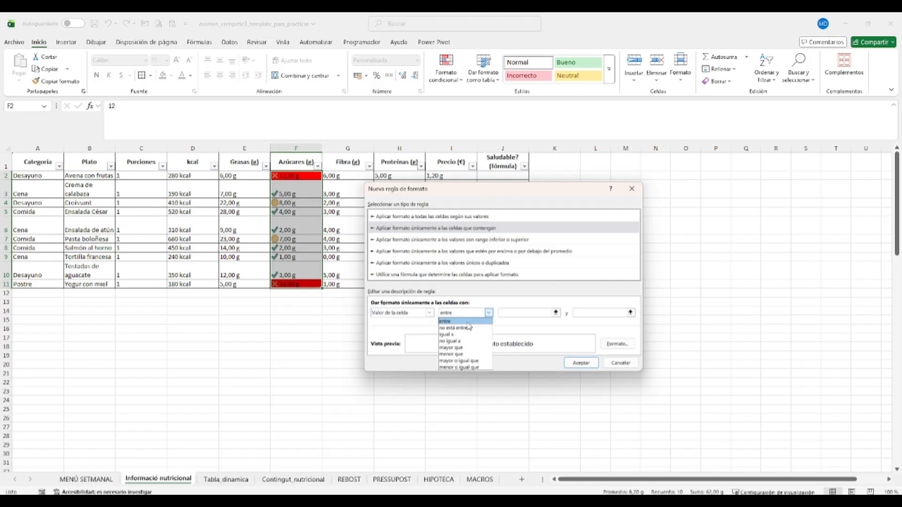
click(471, 324)
click(513, 313)
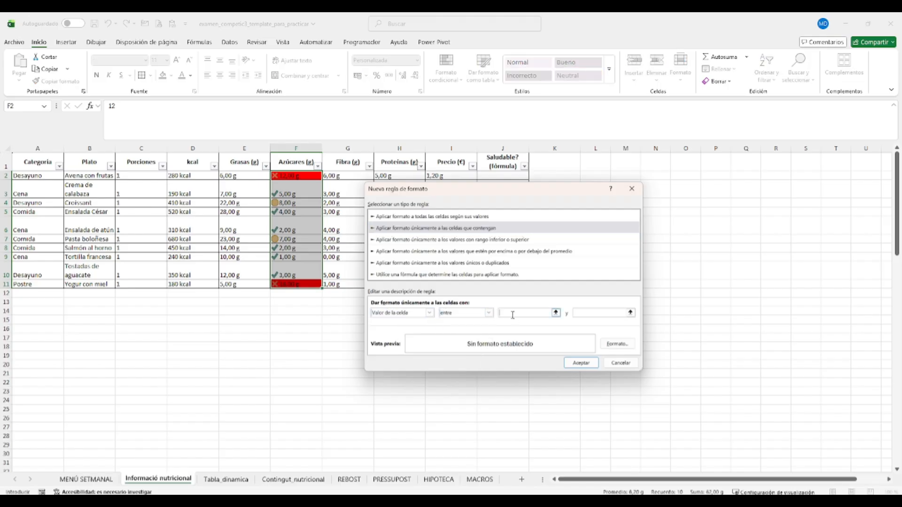
text(5)
key(Tab)
Give the between-5-and-10 rule a yellow fill and apply it.
click(617, 344)
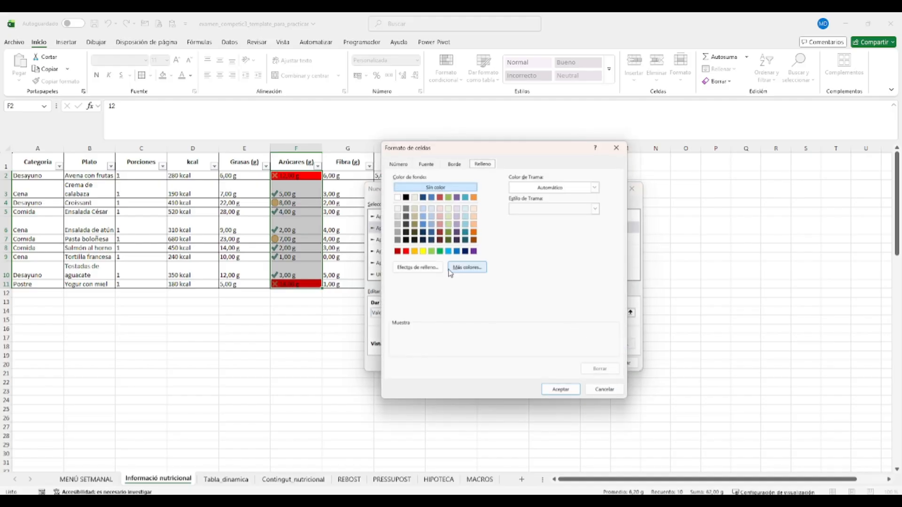
click(423, 252)
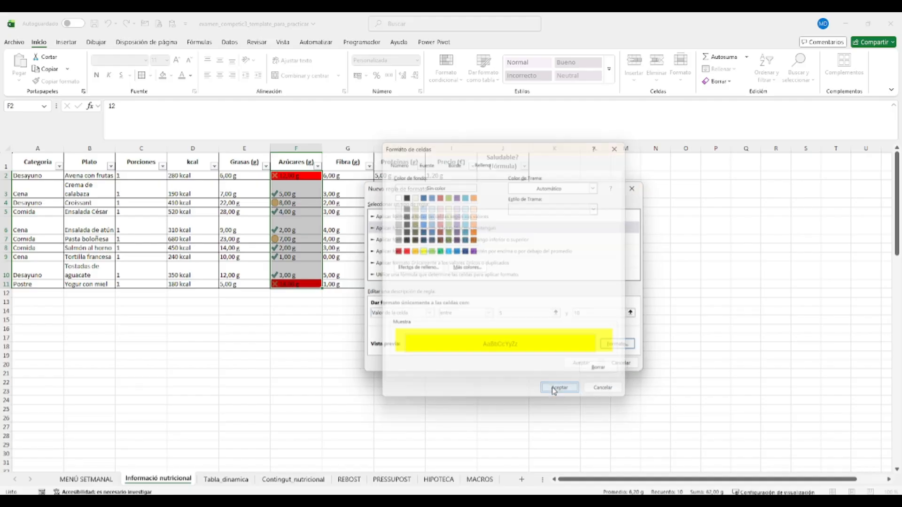
click(554, 391)
click(571, 362)
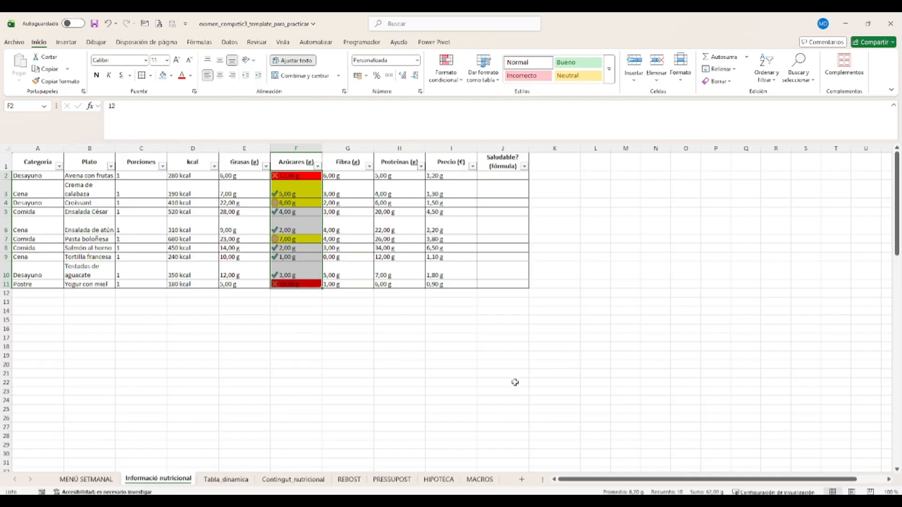
Create another rule for F2:F11 that formats only cells with a value less than 5.
click(446, 66)
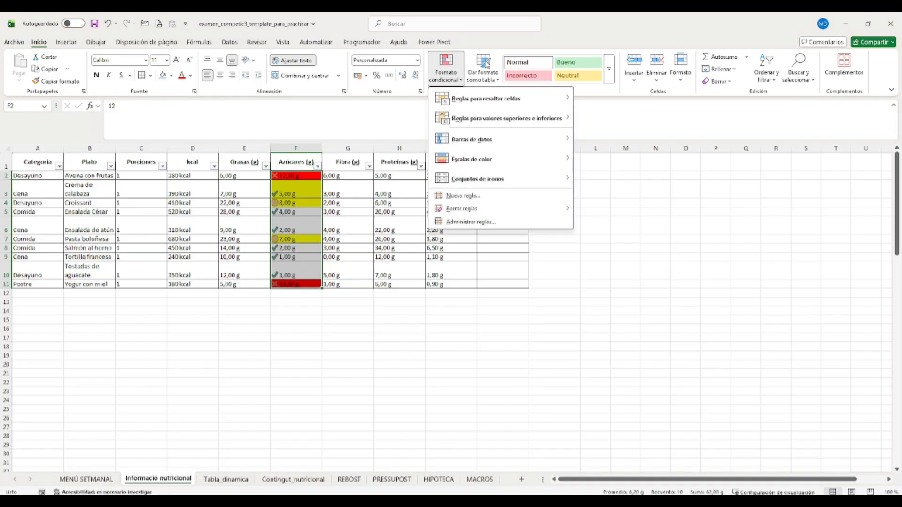
click(480, 201)
click(475, 219)
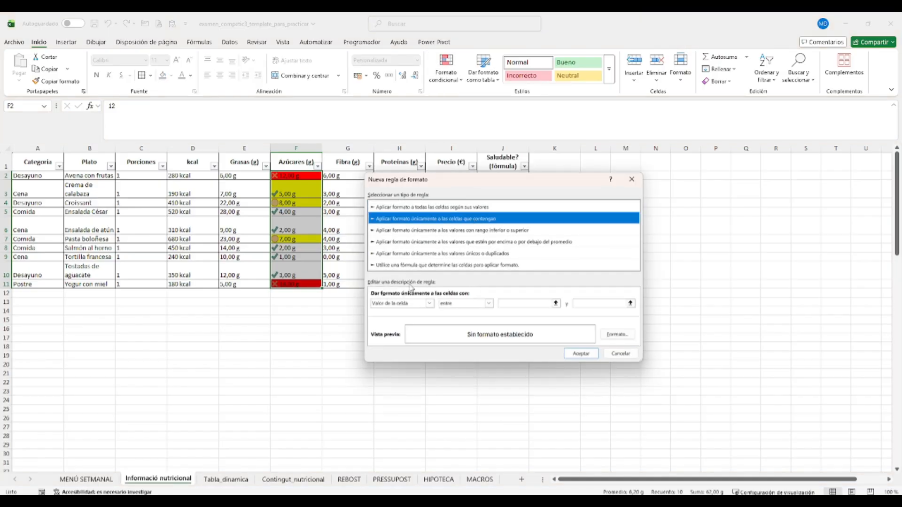
click(463, 305)
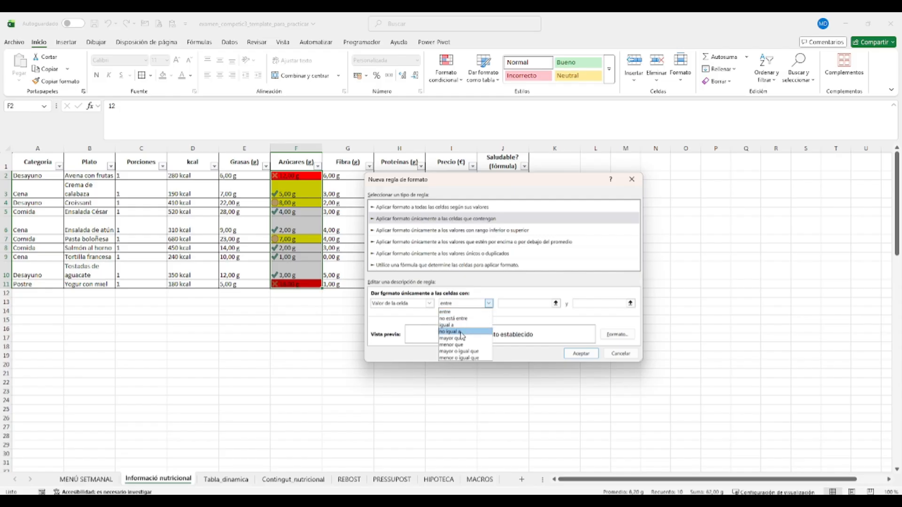
click(454, 345)
click(556, 305)
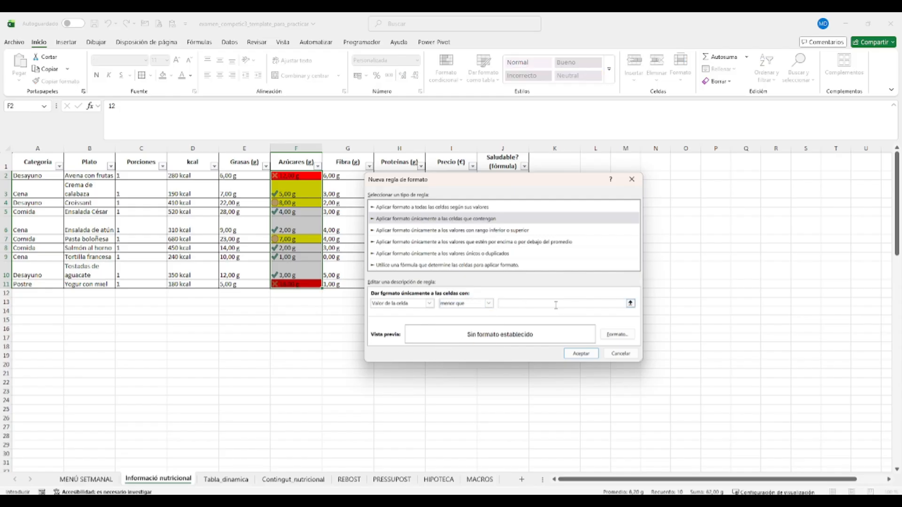
Give the less-than-5 rule a light green fill and apply it.
click(617, 335)
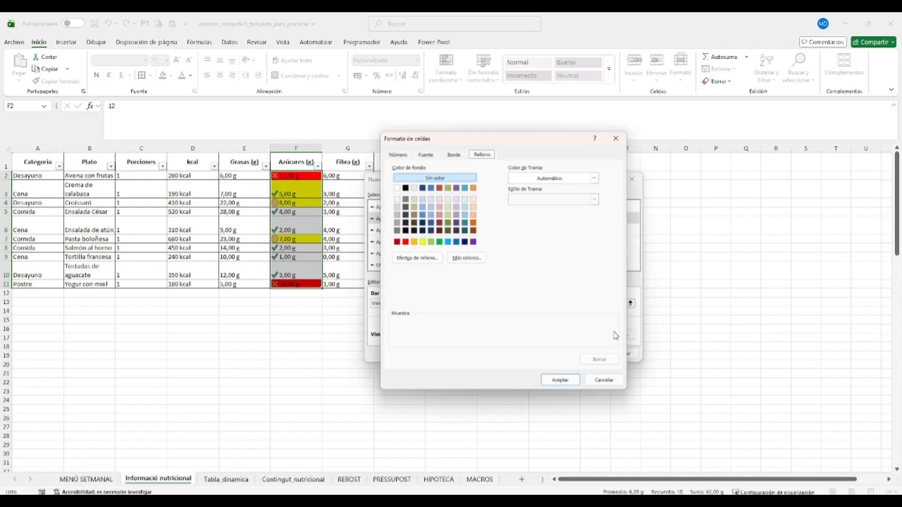
click(448, 207)
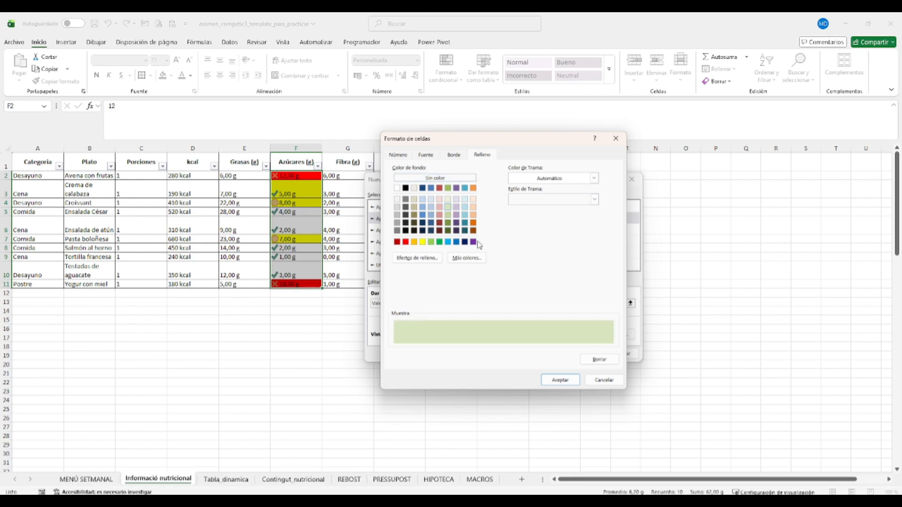
click(561, 380)
click(582, 353)
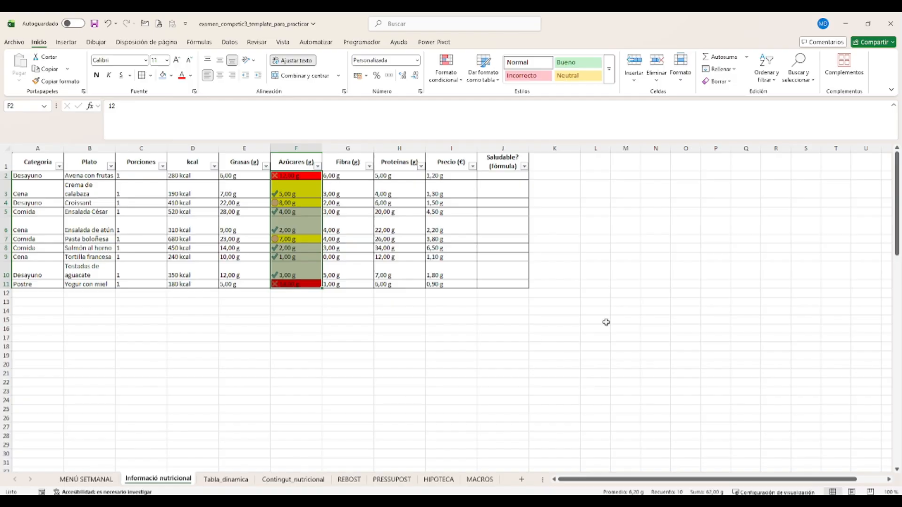
Shorten the header in J1 to "Saludable?" by removing "(fórmula)".
click(504, 164)
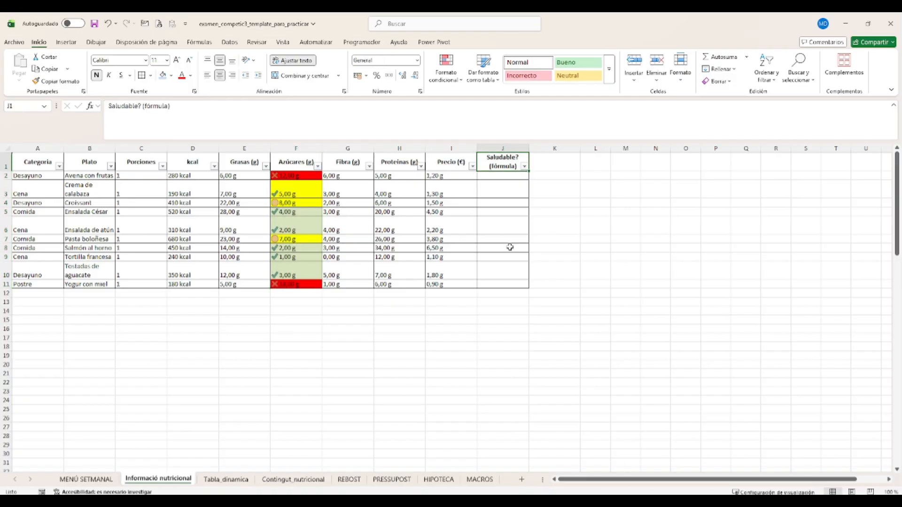
drag(182, 105, 143, 105)
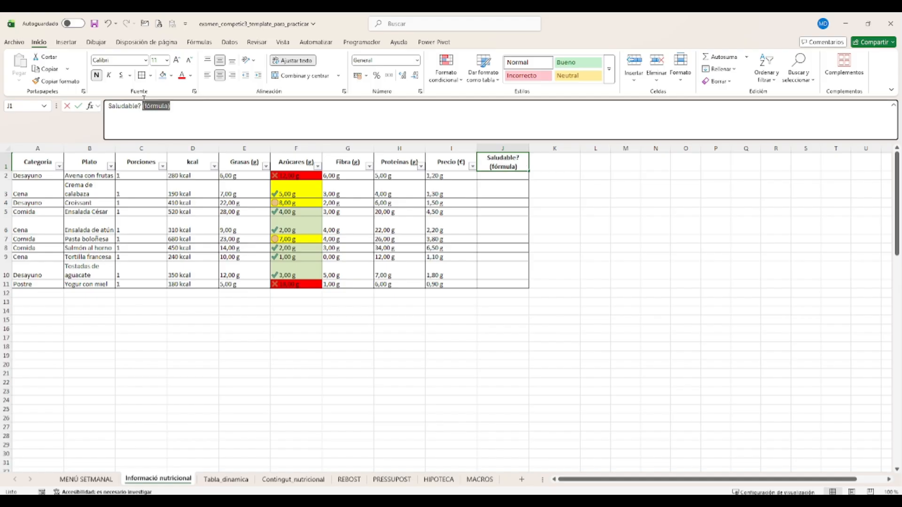
key(BackSpace)
key(Return)
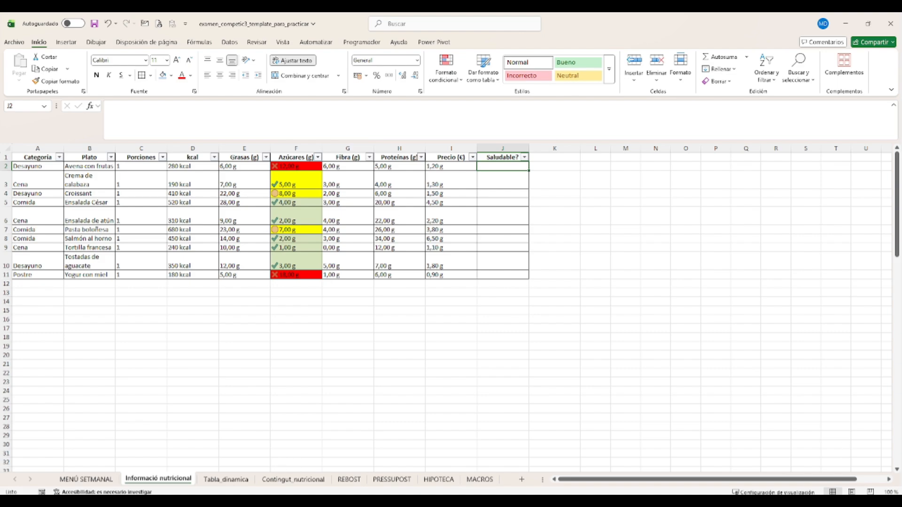
Check the exam instructions for column J and start a SI function in J2 with the logical test F2>=10.
click(660, 503)
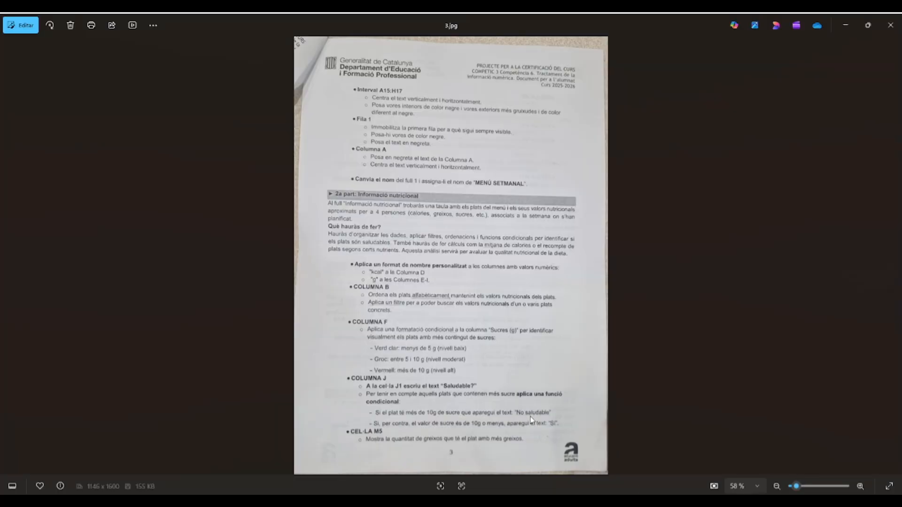
click(839, 25)
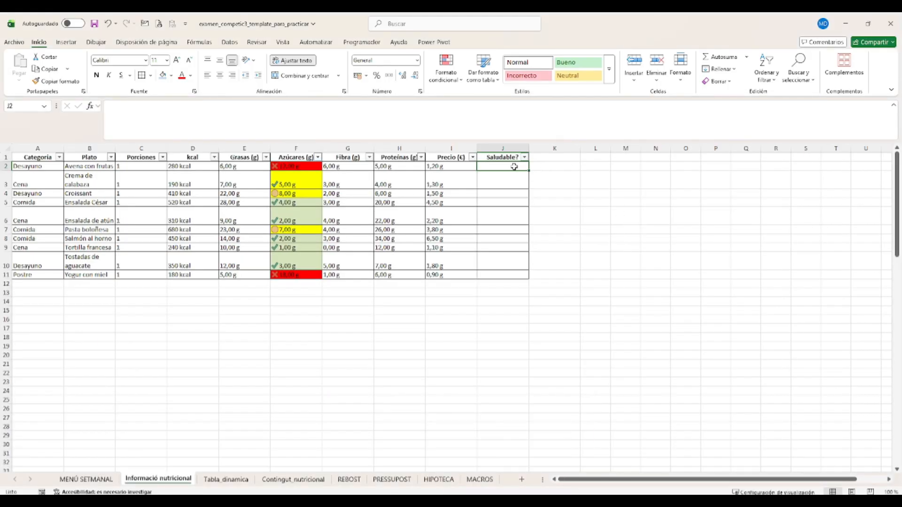
text(=si)
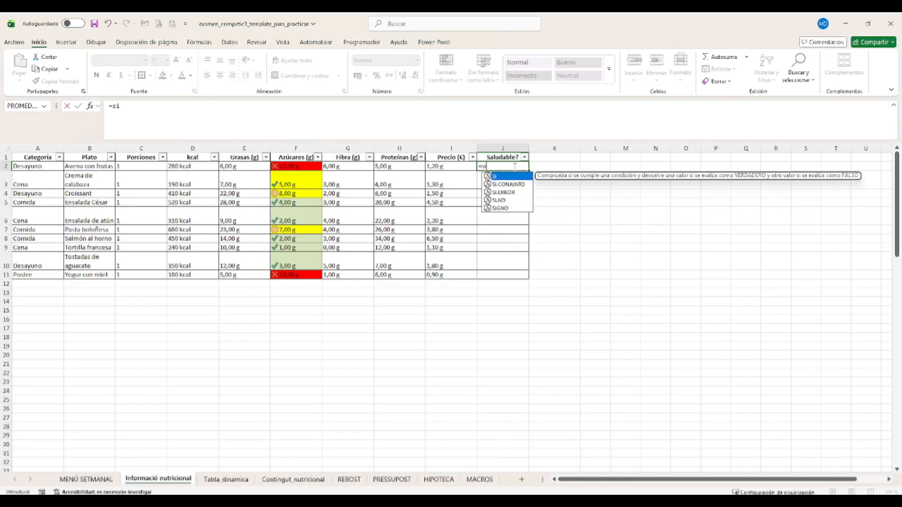
double_click(501, 177)
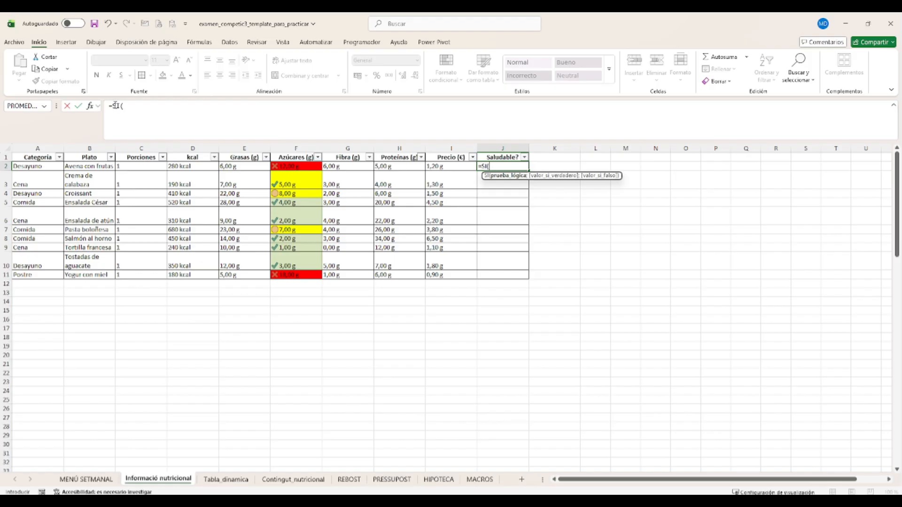
click(91, 106)
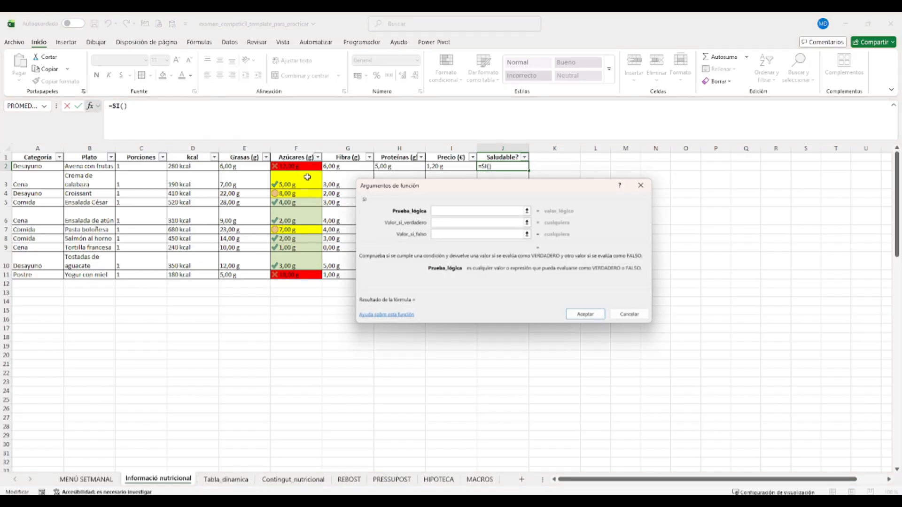
click(309, 168)
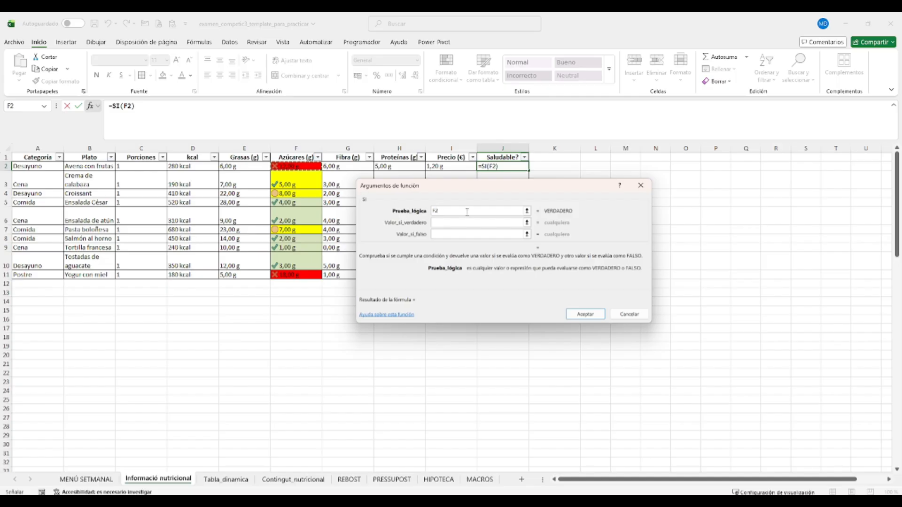
text(>)
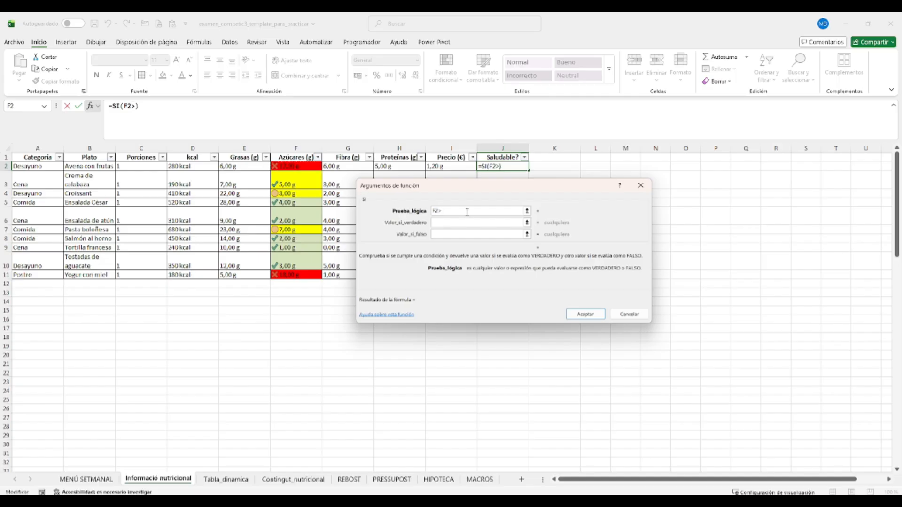
text(=10)
Make the J2 SI function return "No saludable" when true and "Sí" when false, and accept the formula.
click(457, 223)
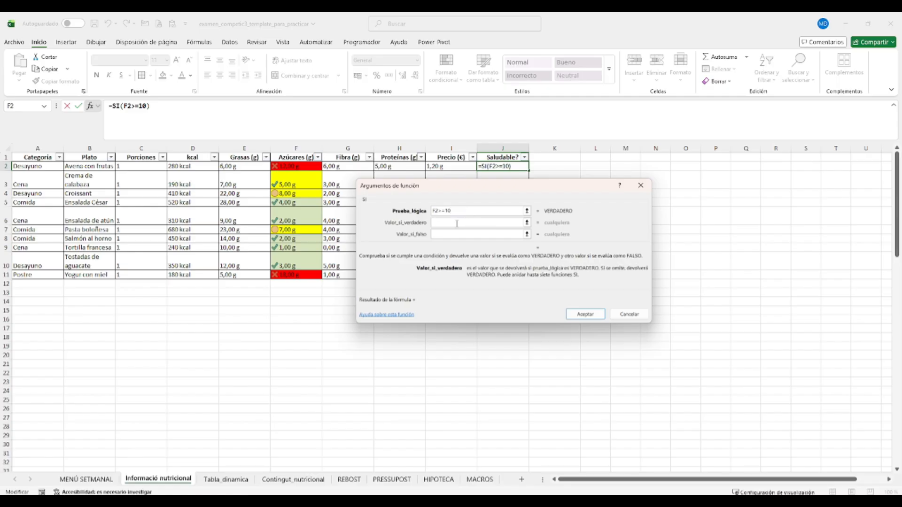
text(No saludable)
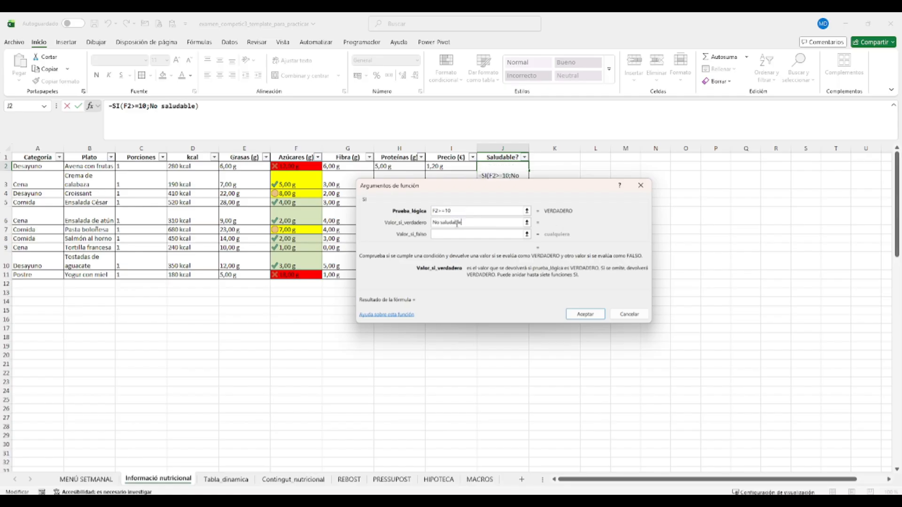
key(Tab)
text(S)
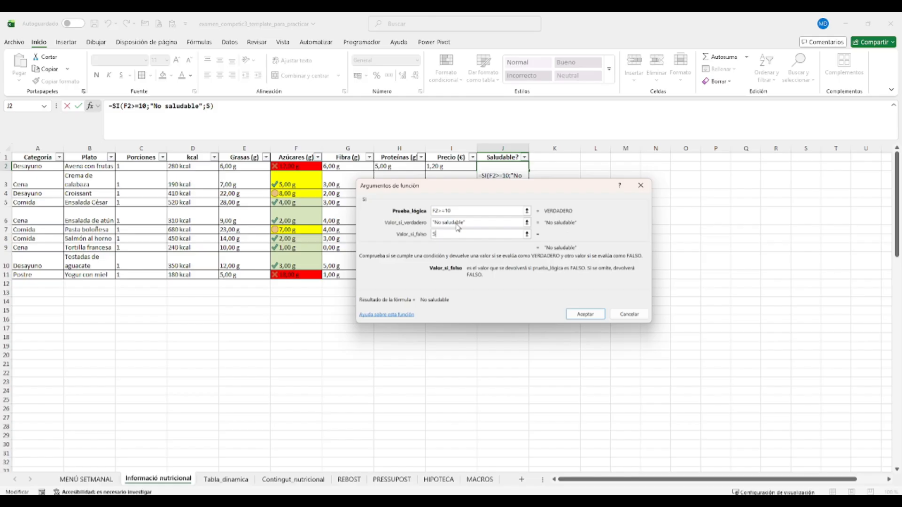
text(í)
click(471, 224)
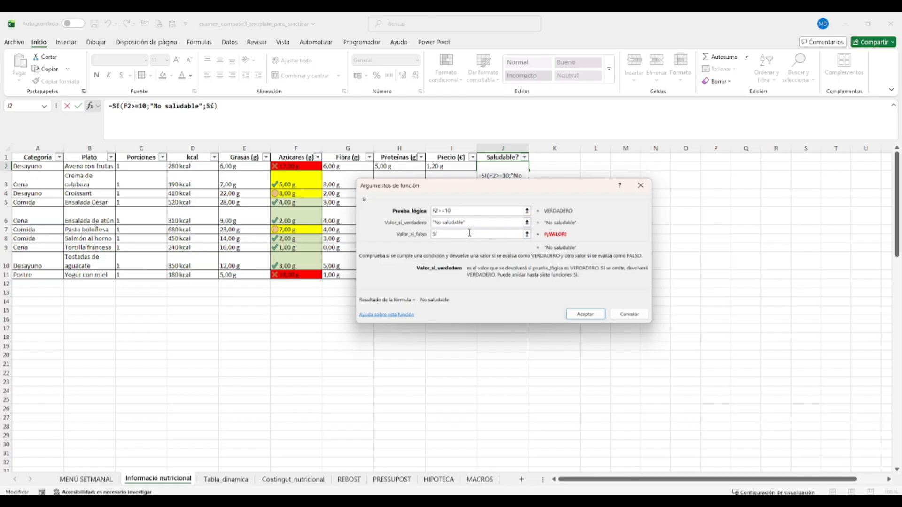
click(453, 234)
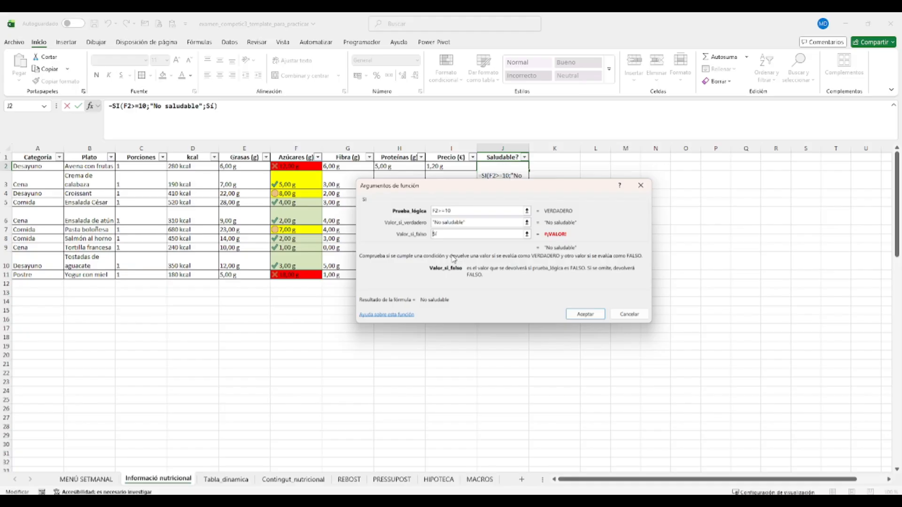
text("Sí")
click(597, 317)
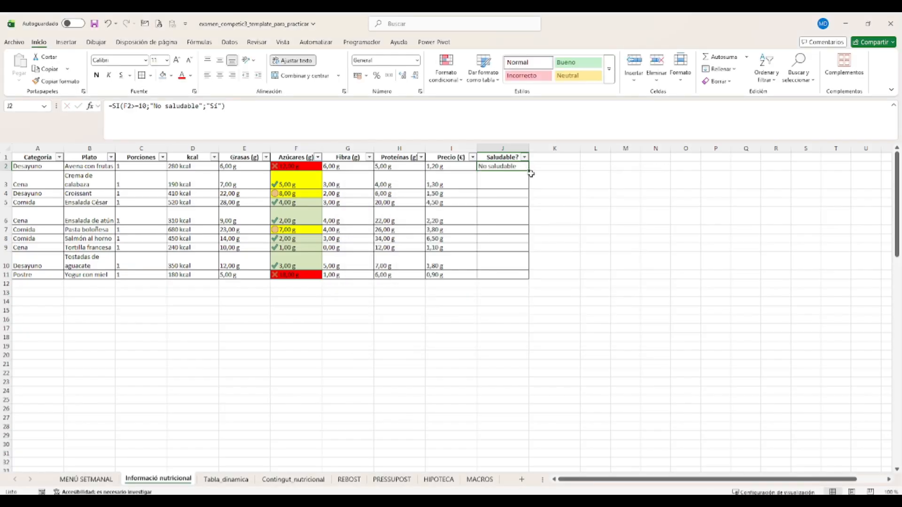
Copy the J2 formula down through J11 and compare the results with the Azúcares values.
drag(531, 173, 500, 279)
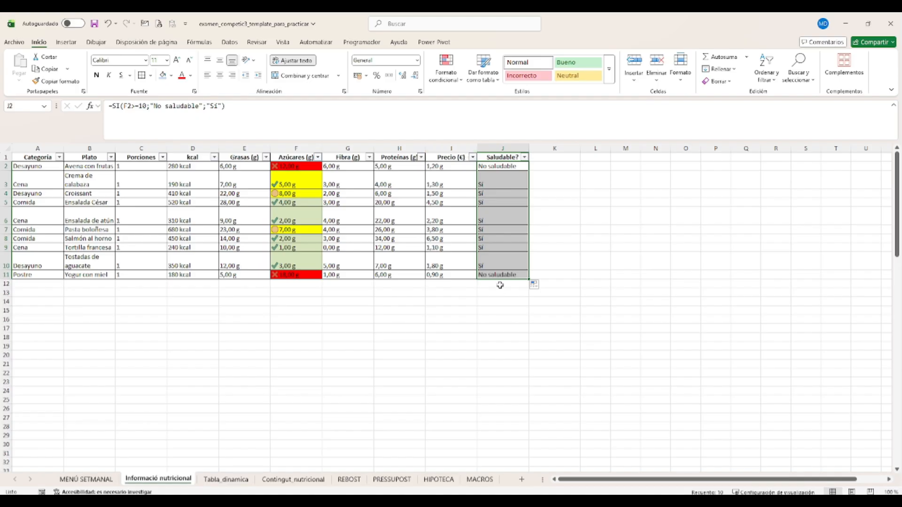
click(300, 167)
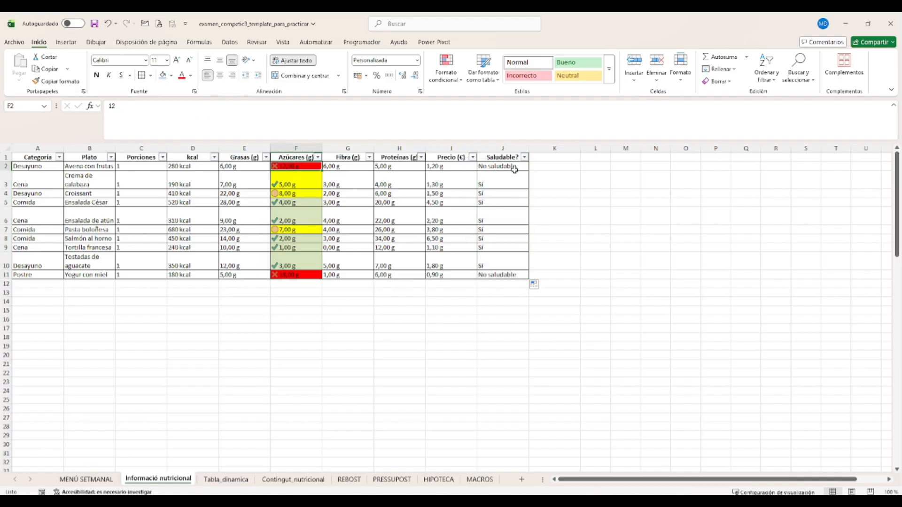
drag(514, 169, 527, 277)
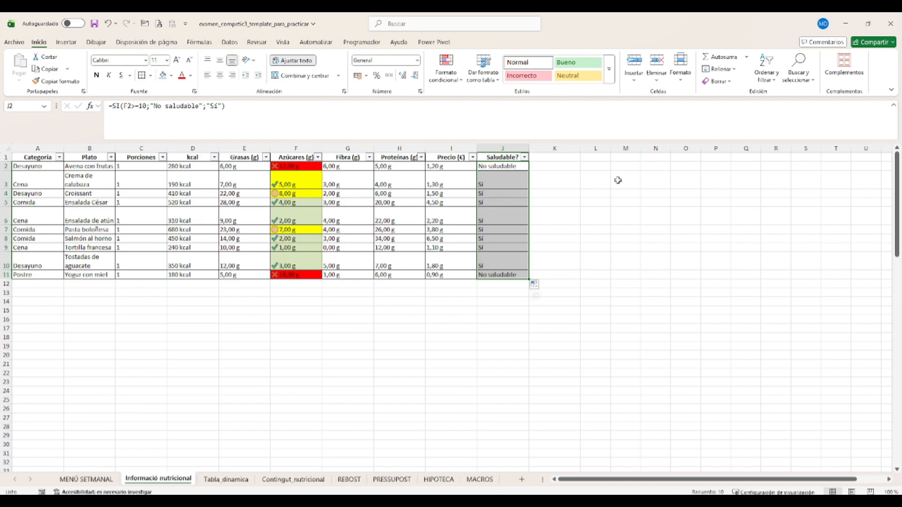
Calculate the highest Grasas value in M5 with the MAX function over E2:E11.
click(631, 193)
click(632, 202)
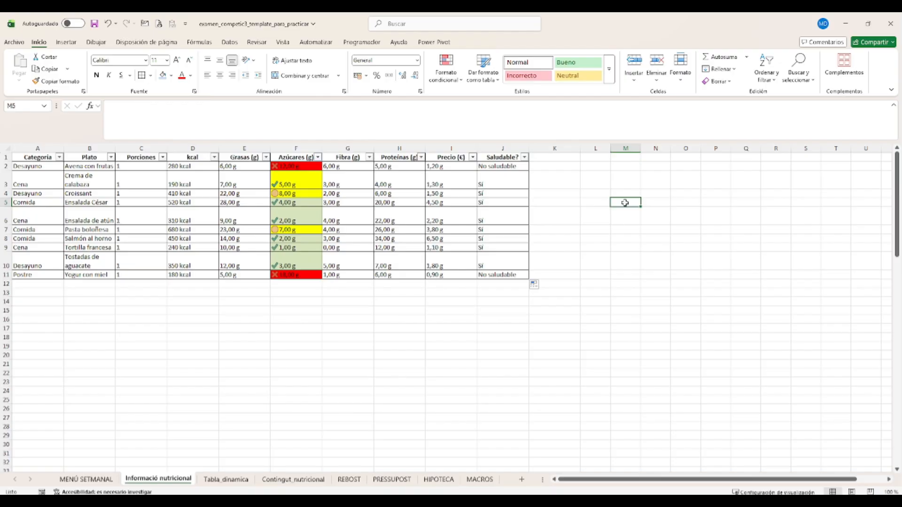
text(=max)
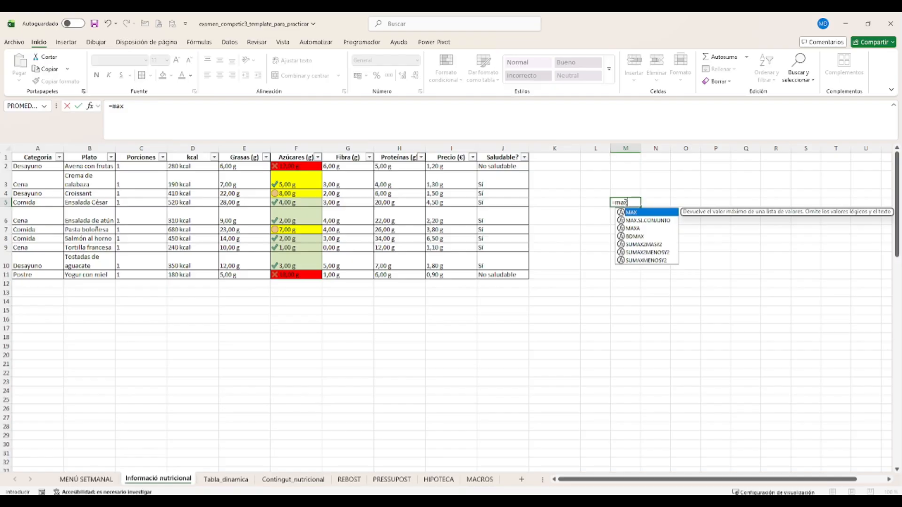
double_click(634, 212)
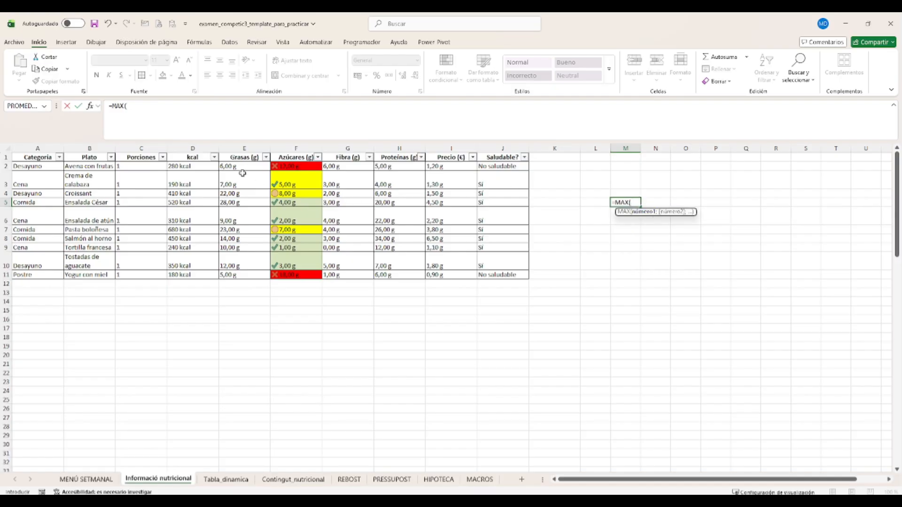
drag(242, 173, 245, 275)
key(Return)
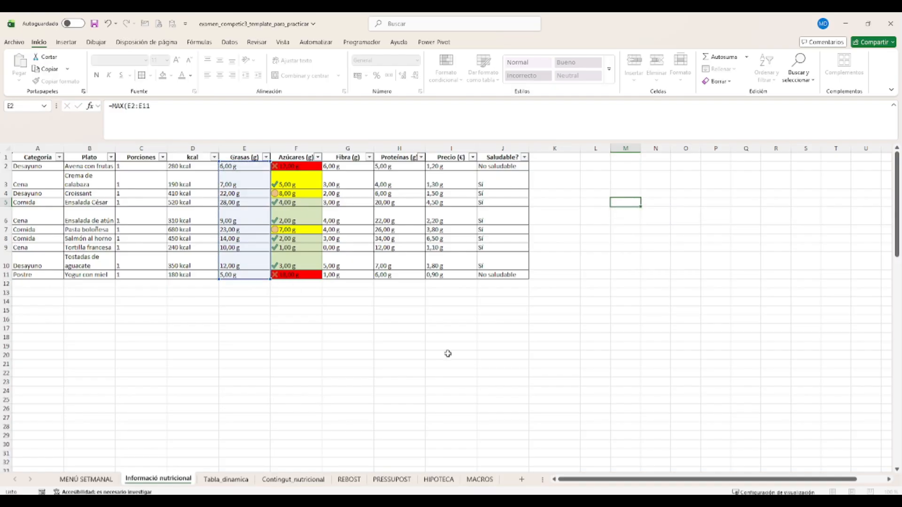
click(631, 205)
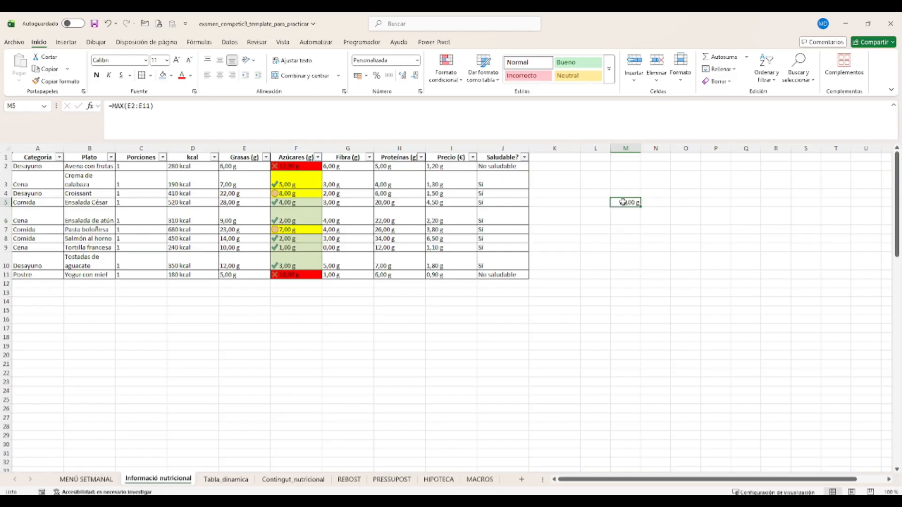
Calculate the lowest Grasas value in M6 with the MIN function over E2:E11.
click(606, 203)
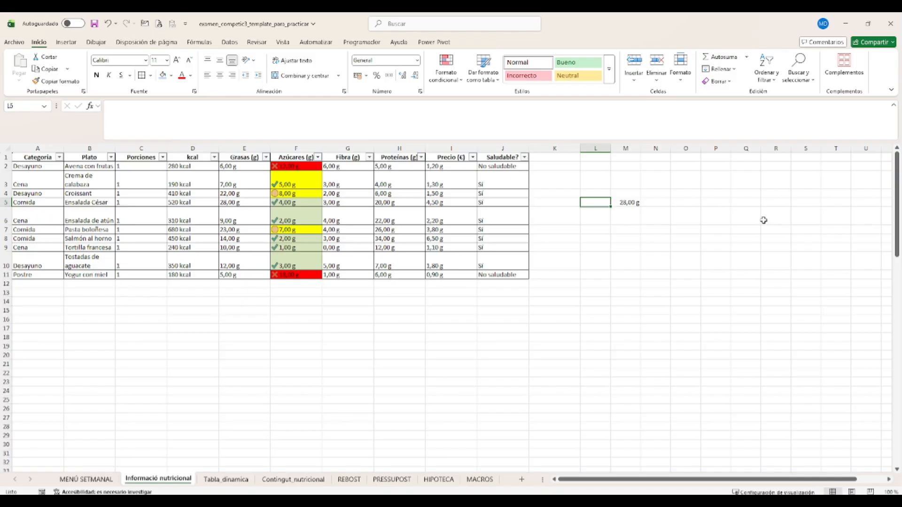
click(625, 216)
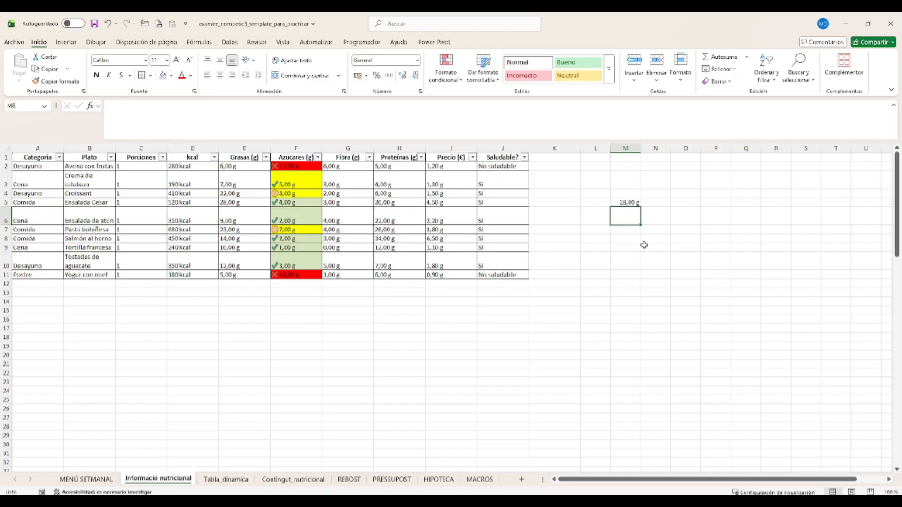
text(=min)
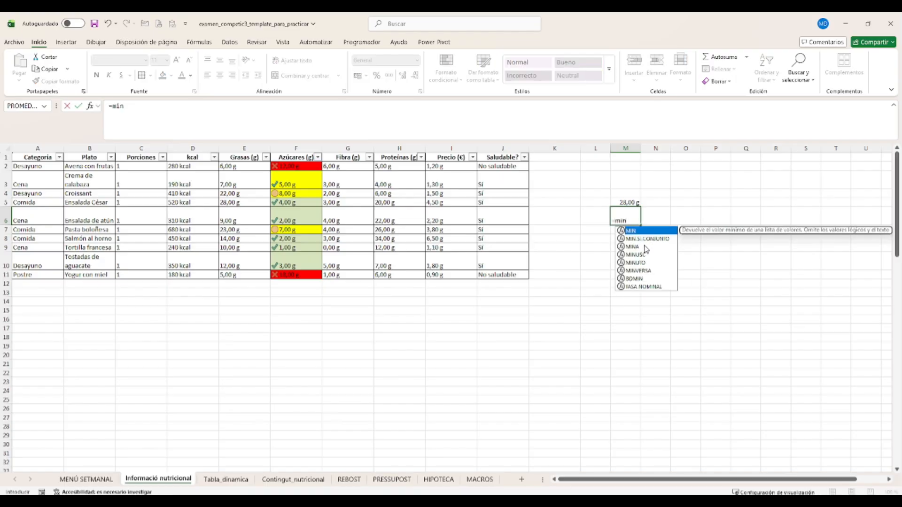
double_click(642, 233)
drag(232, 165, 255, 277)
key(Return)
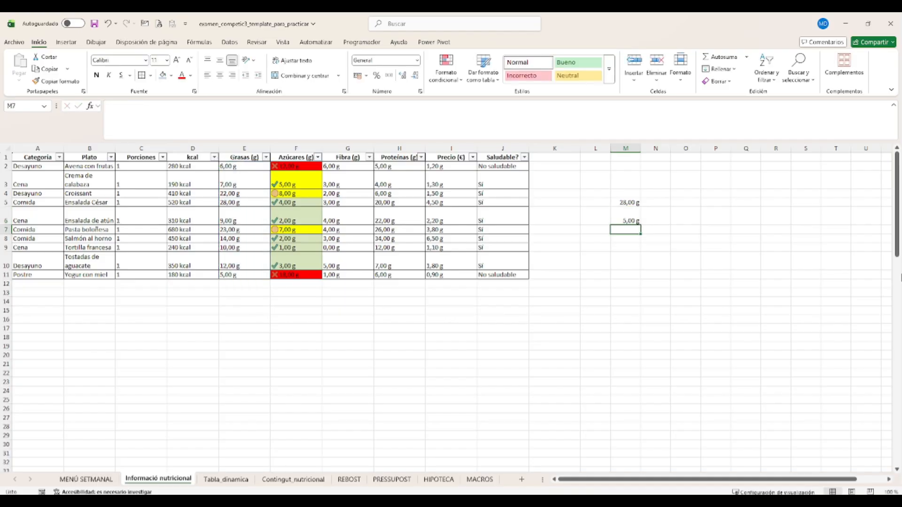
click(628, 218)
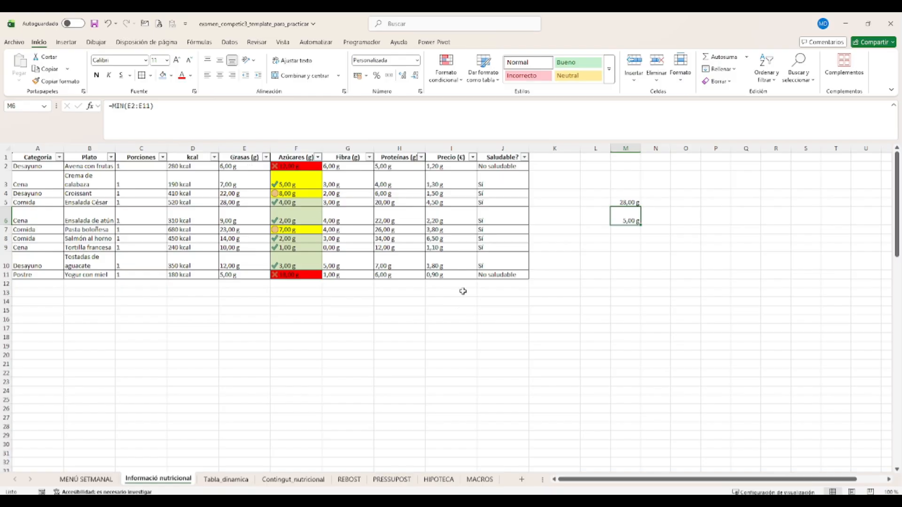
click(633, 228)
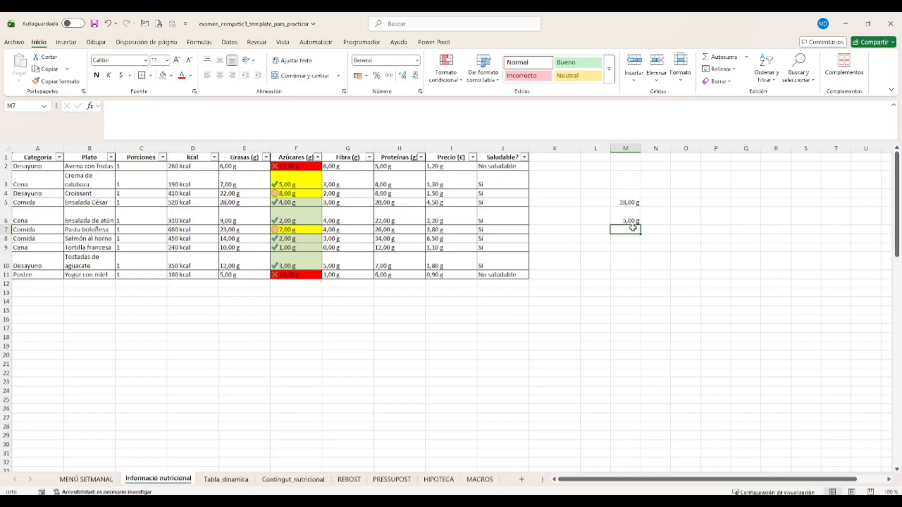
text(?co)
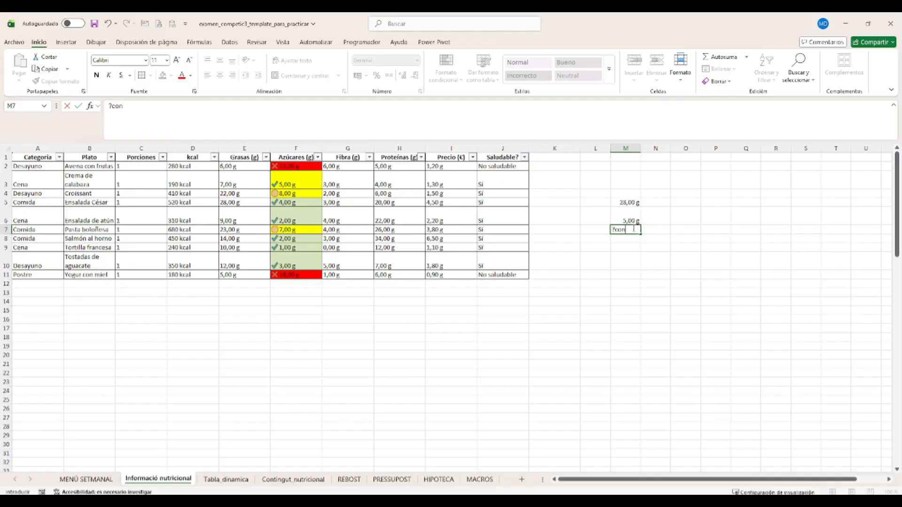
text(n)
key(BackSpace)
key(BackSpace)
key(BackSpace)
key(BackSpace)
Start a CONTAR.SI formula in cell M7.
text(=con)
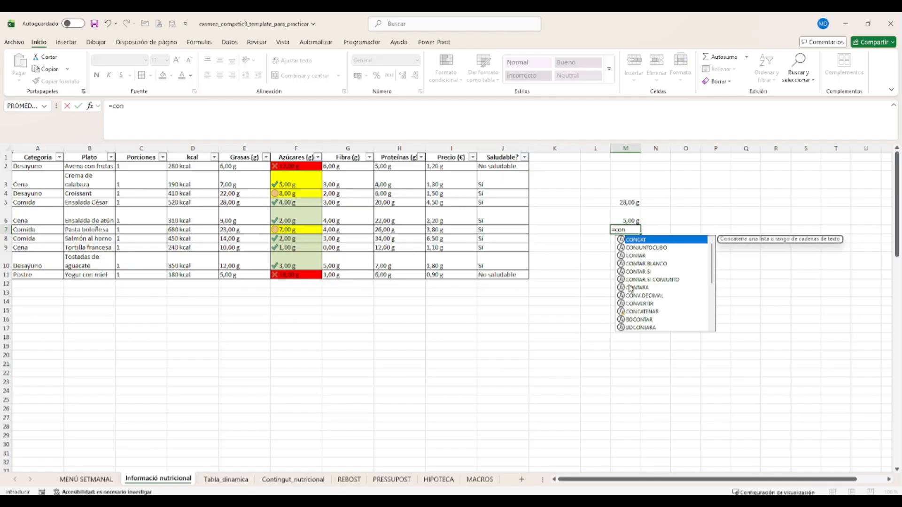
double_click(639, 272)
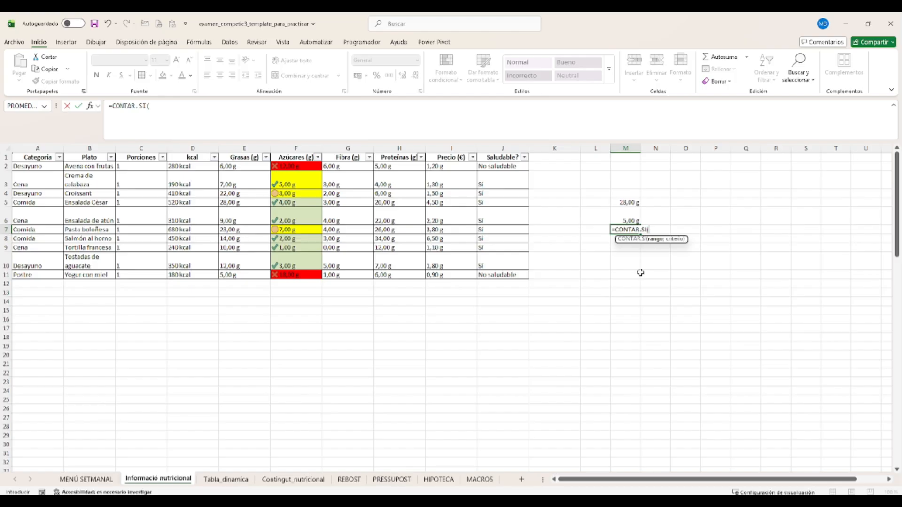
Complete the CONTAR.SI formula in M7 to count the "No saludable" entries in J2:J11.
drag(484, 165, 509, 274)
text(;)
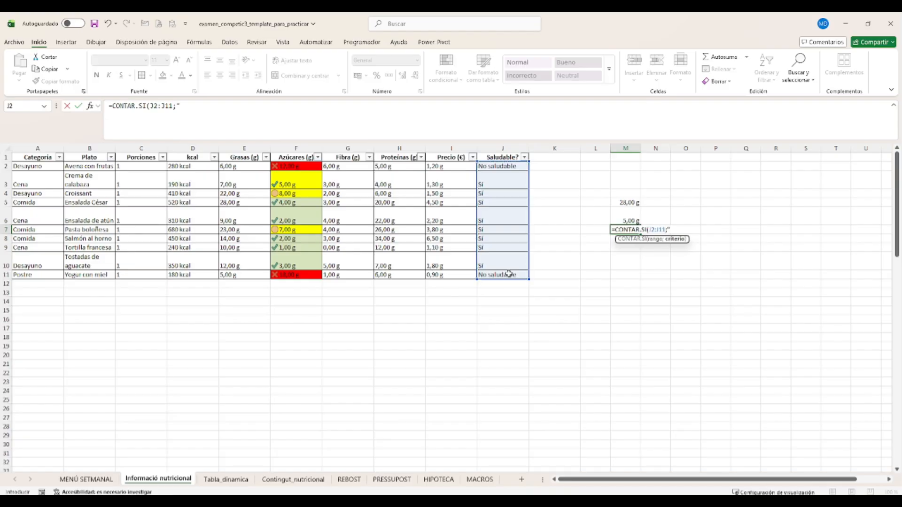
text("No saludable"))
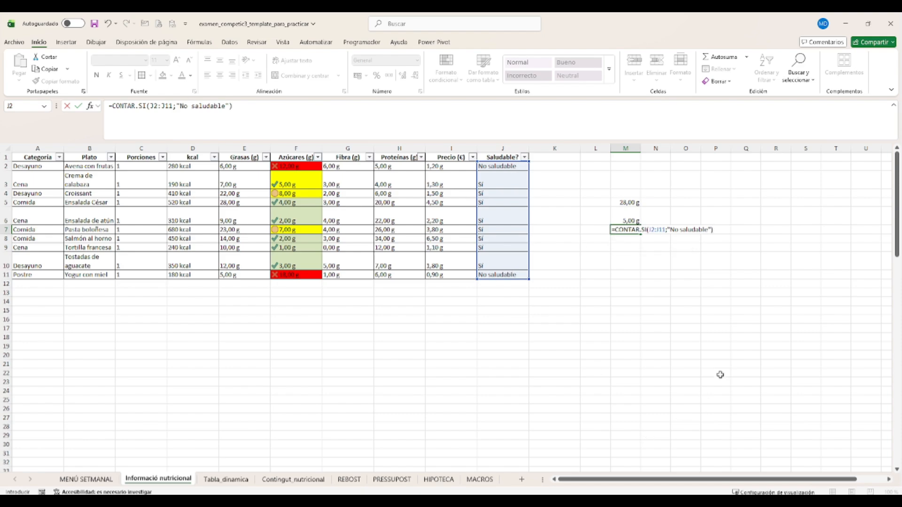
key(Return)
click(634, 231)
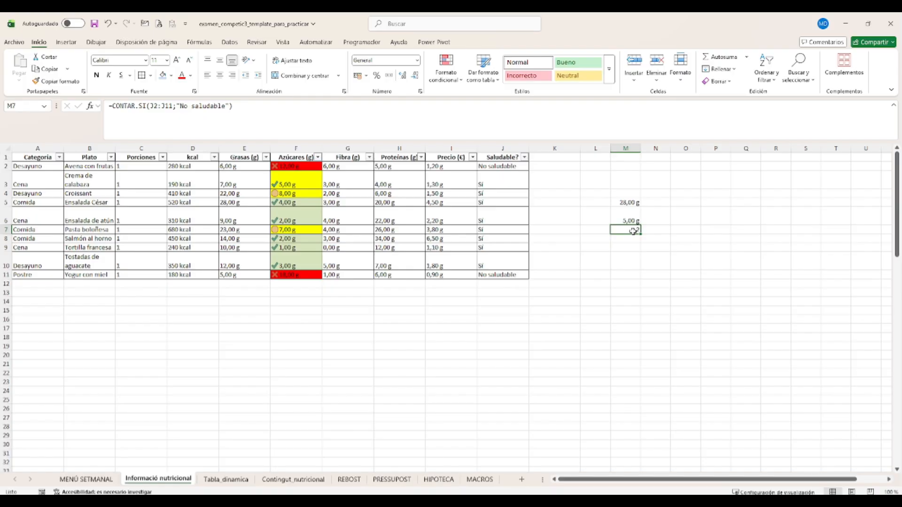
Start a CONTAR.SI formula in M8 with the fibre values G2:G11 as its range.
drag(348, 159, 357, 281)
click(630, 239)
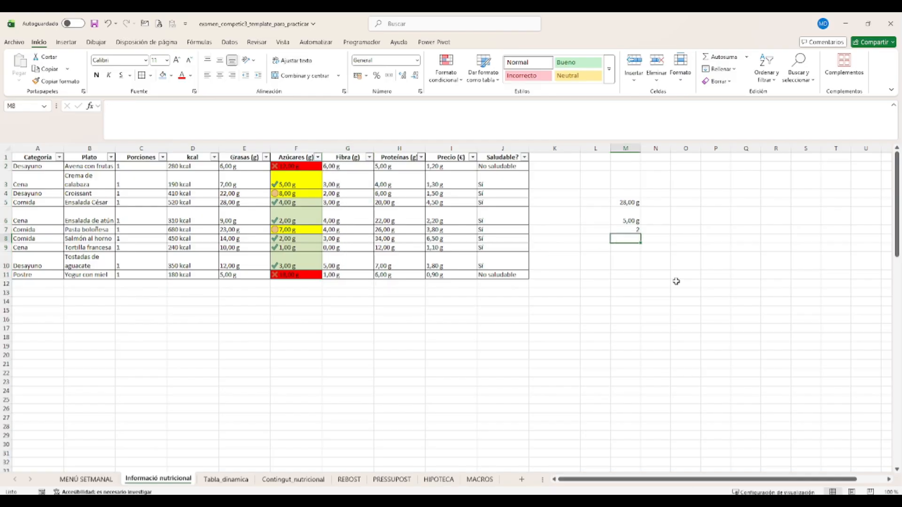
text(=comn)
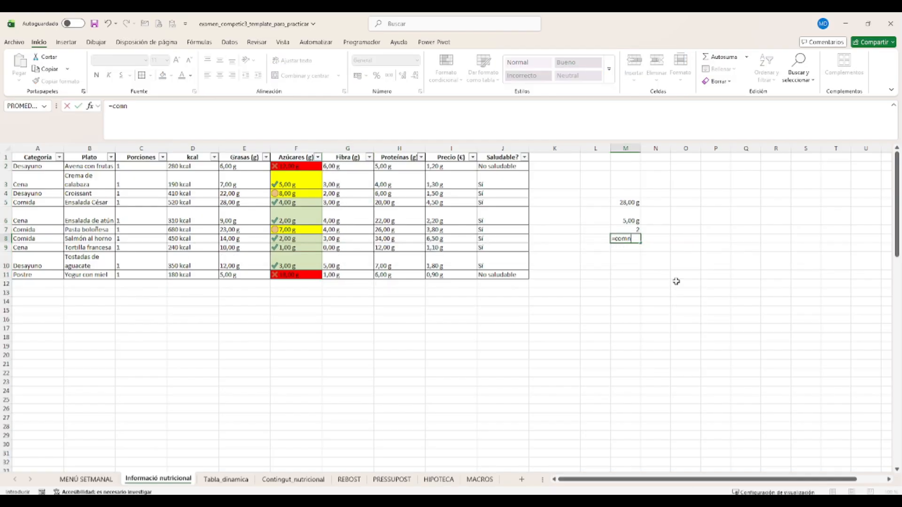
key(BackSpace)
key(BackSpace)
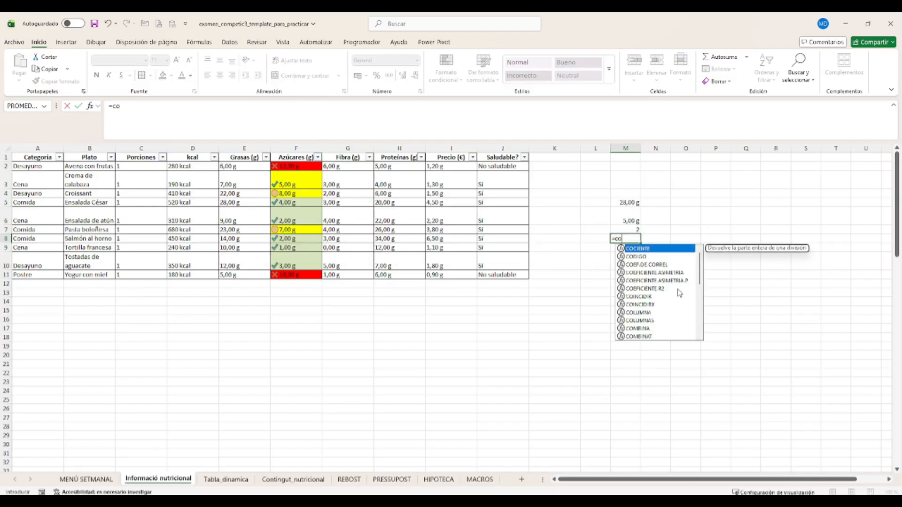
text(nt)
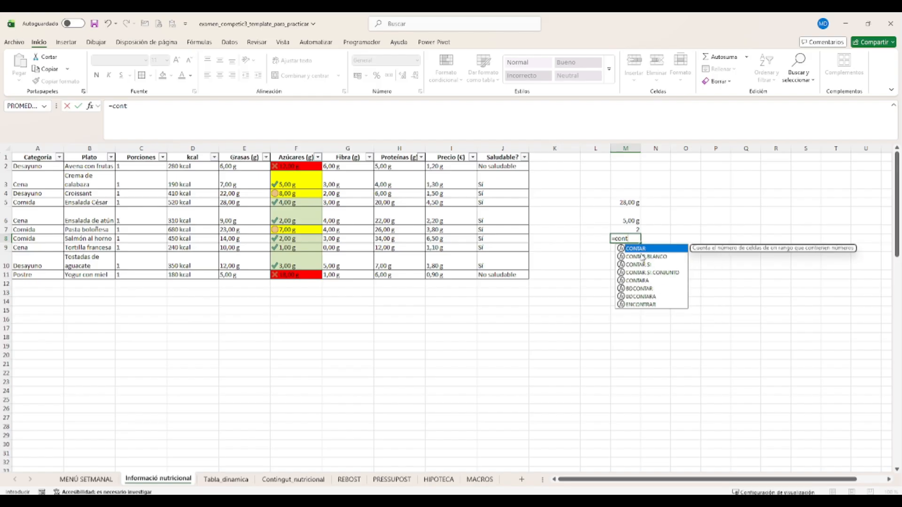
double_click(647, 265)
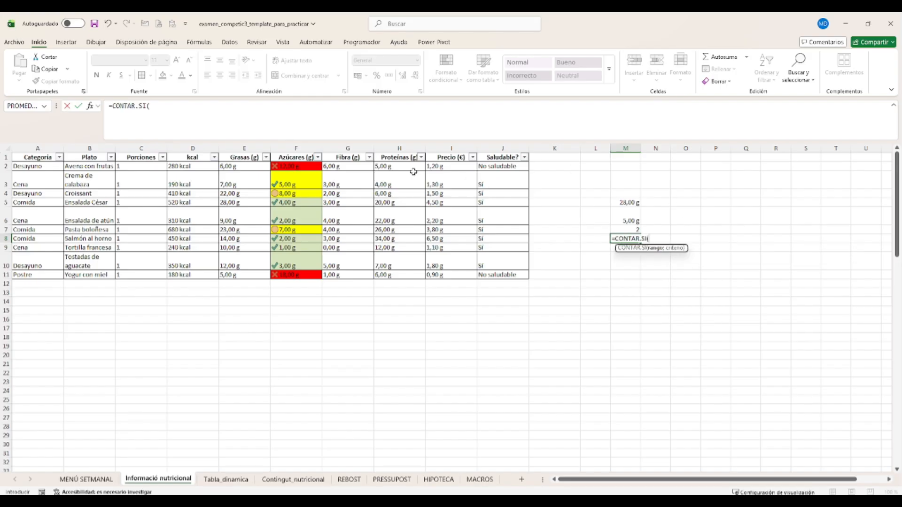
drag(366, 165, 359, 274)
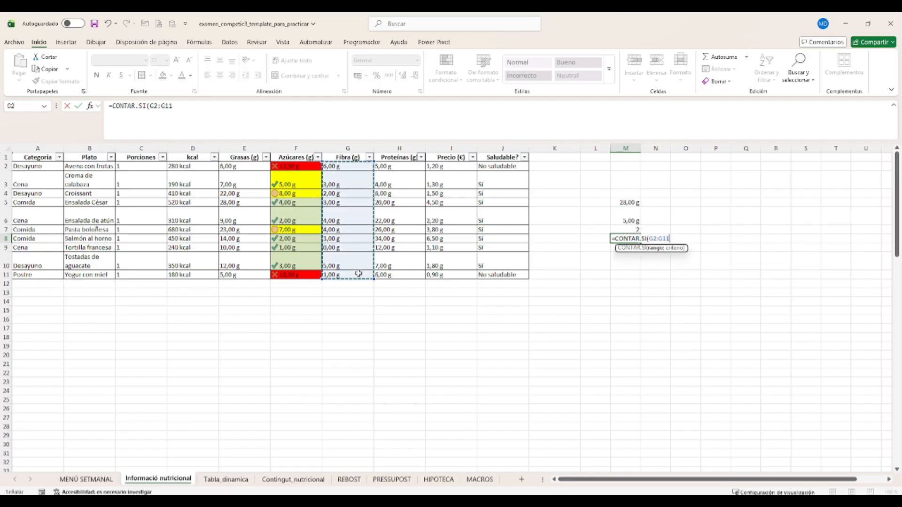
text(;)
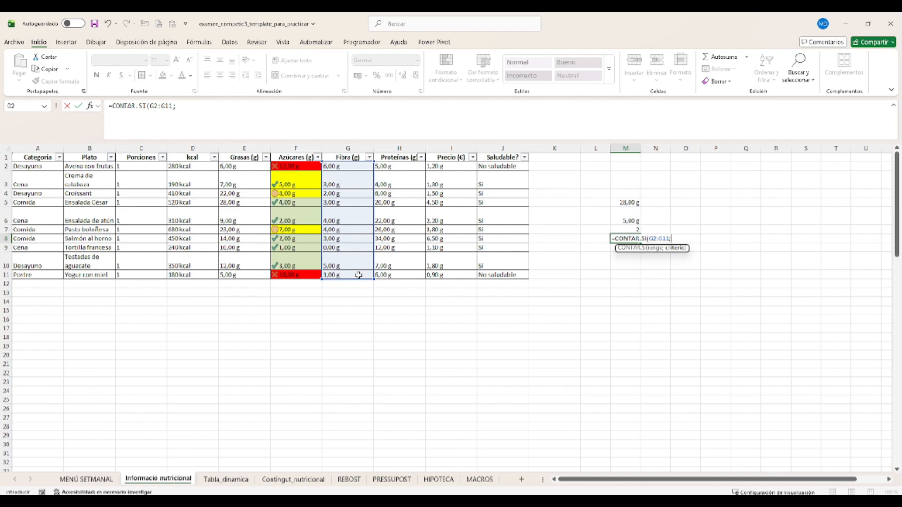
Add the quoted criterion ">6" to the CONTAR.SI formula in M8 and enter it.
text(>6)
click(176, 107)
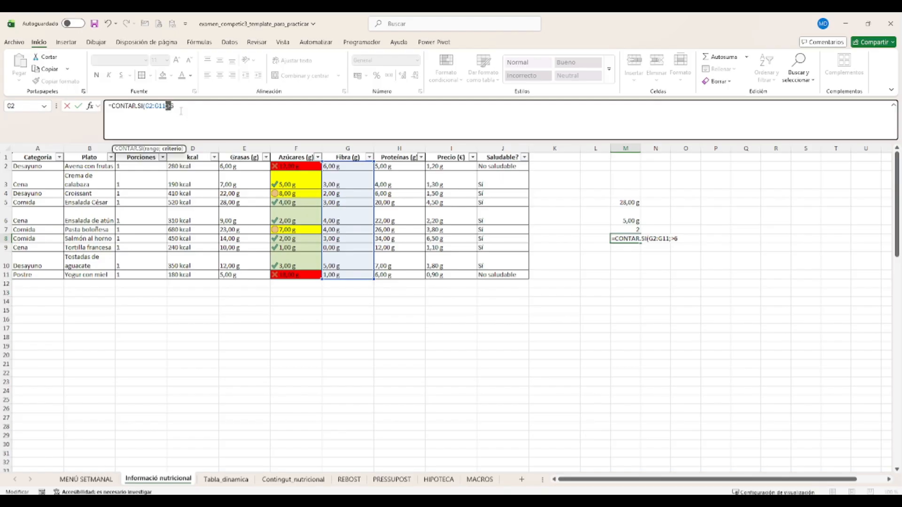
click(171, 108)
click(167, 107)
key(Right)
text(")
text(")
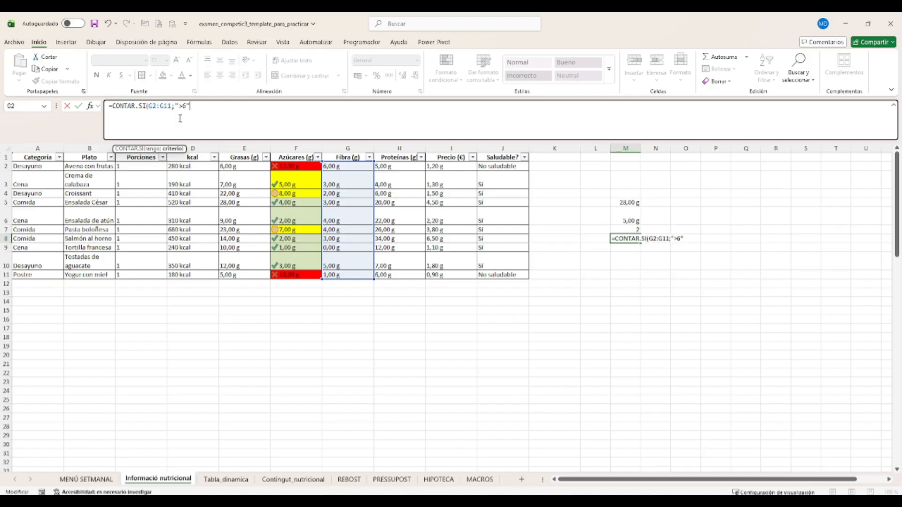
text())
key(Return)
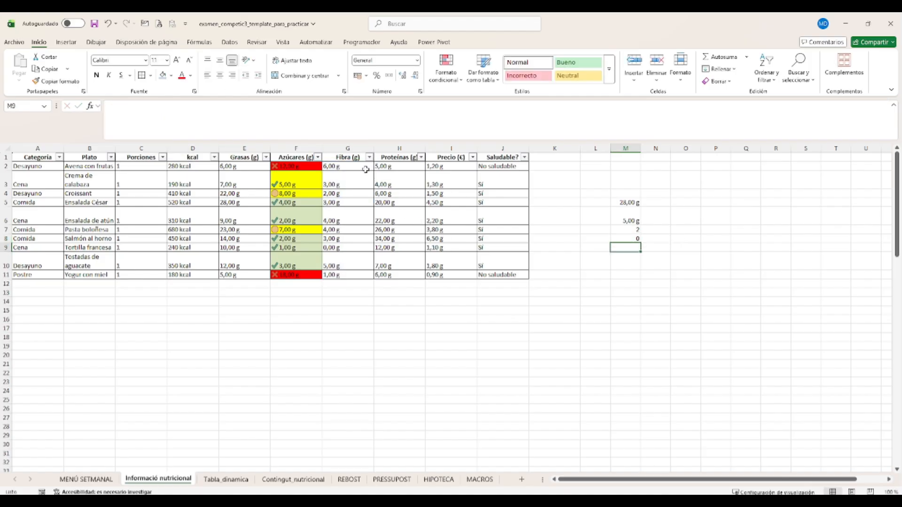
Revise the criterion of the CONTAR.SI formula in M8 so dishes with exactly 6 g of fibre are included, and check the fibre column.
drag(365, 167, 361, 273)
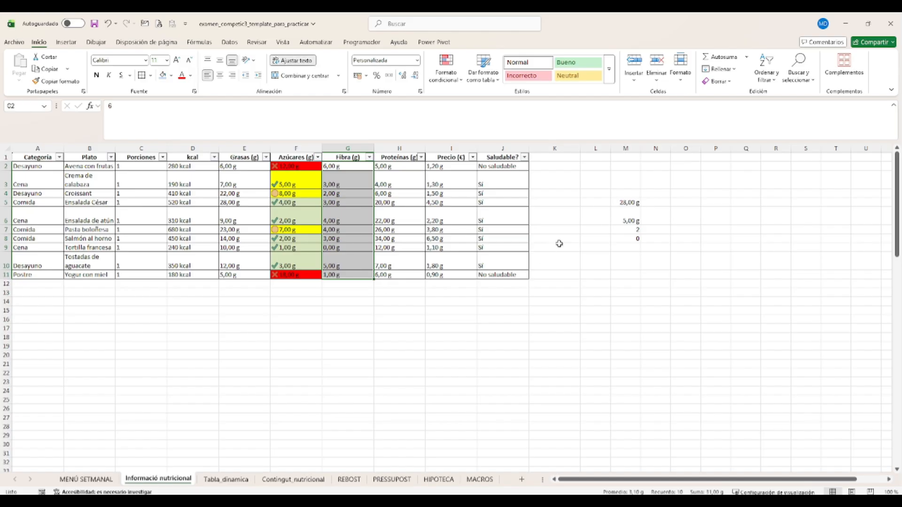
click(629, 239)
click(182, 104)
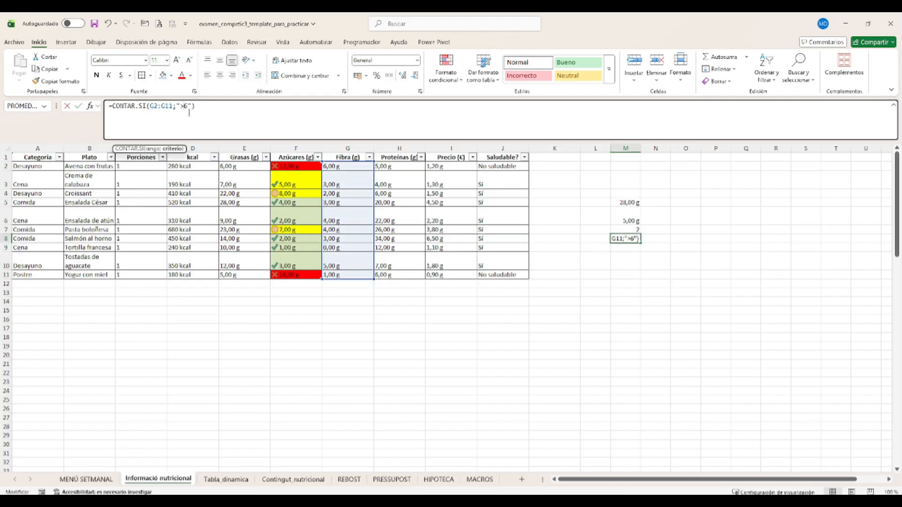
click(369, 167)
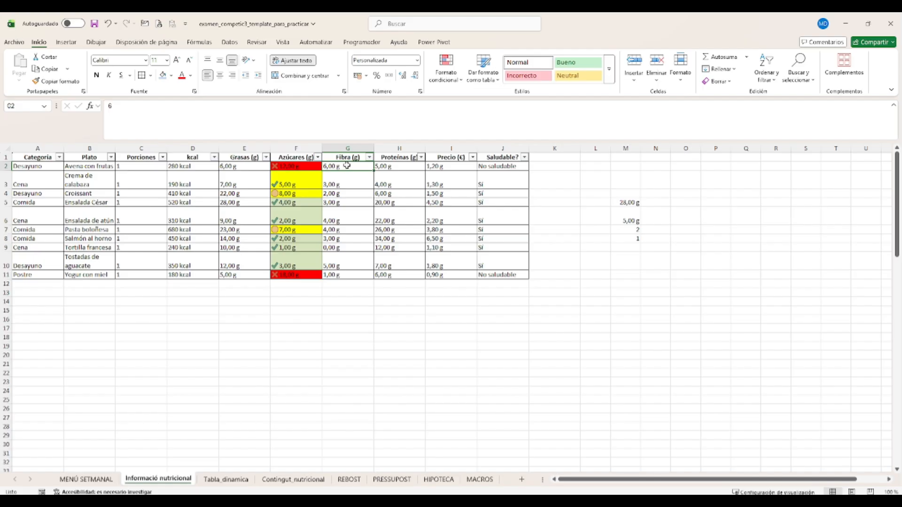
drag(346, 164, 368, 275)
click(418, 260)
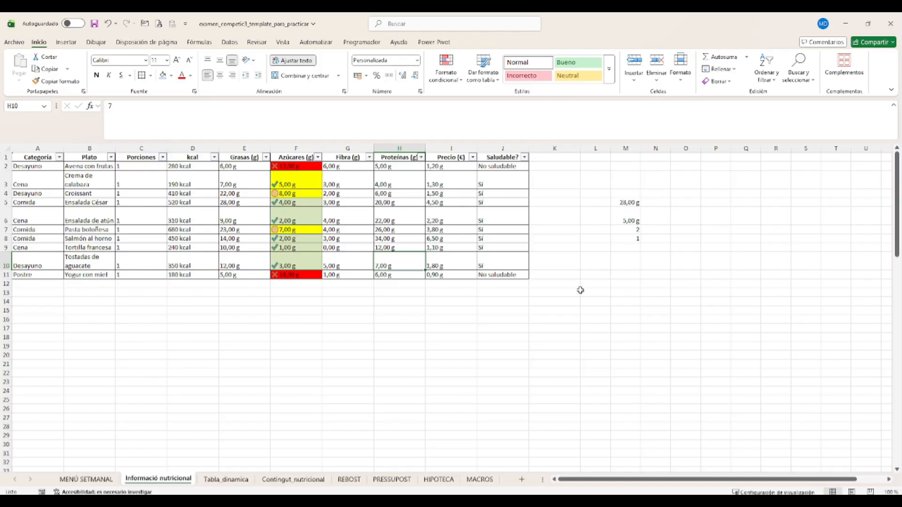
Start a PROMEDIO.SI formula in M9 and open its function arguments dialog, placed clear of the table.
click(631, 244)
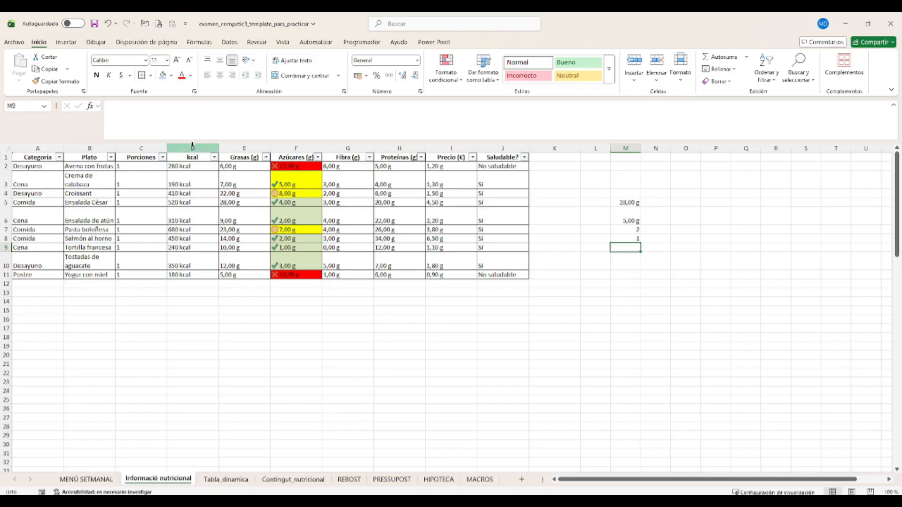
drag(204, 167, 192, 303)
click(49, 196)
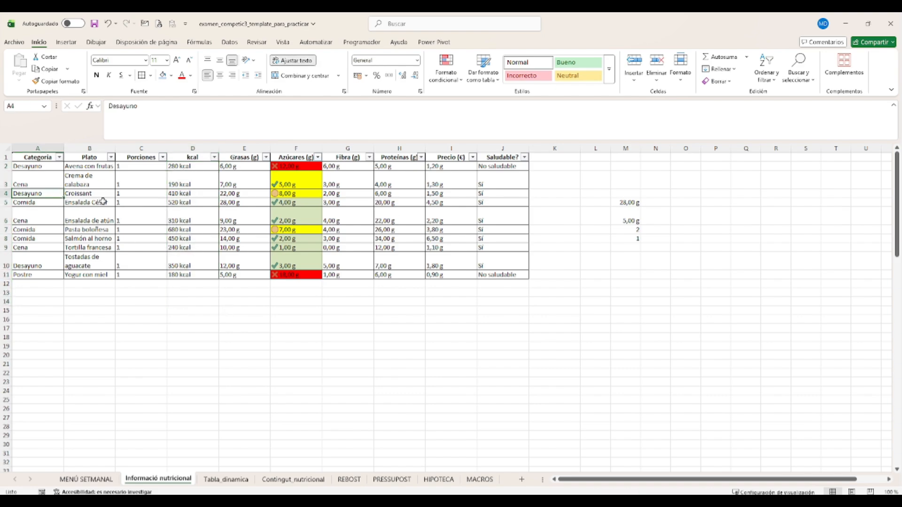
click(626, 248)
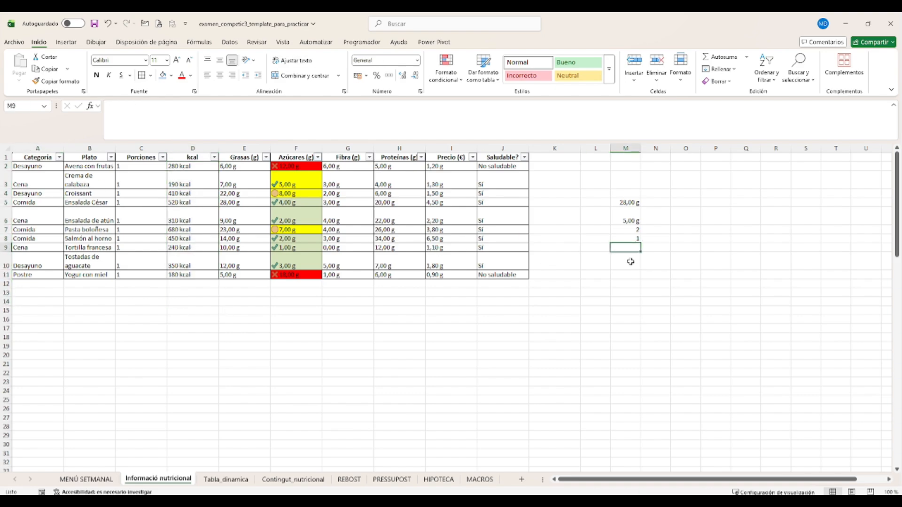
text(=prom)
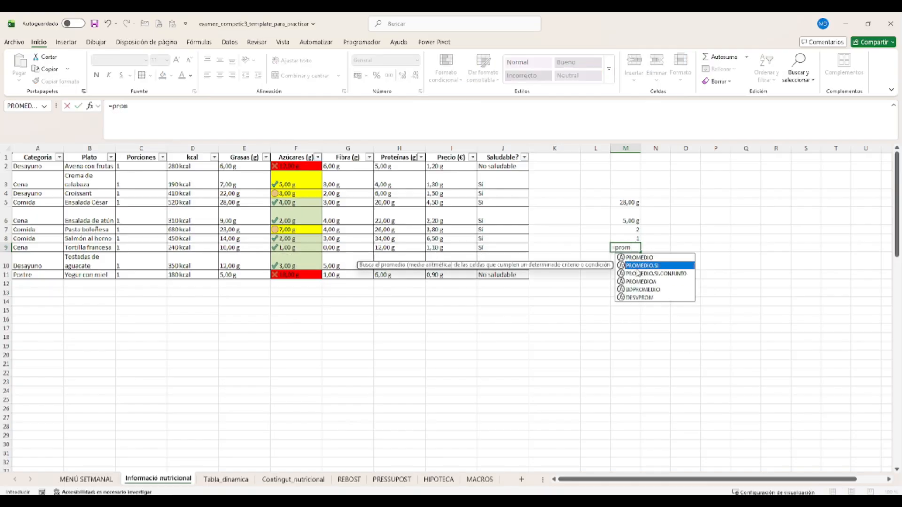
double_click(640, 265)
click(89, 106)
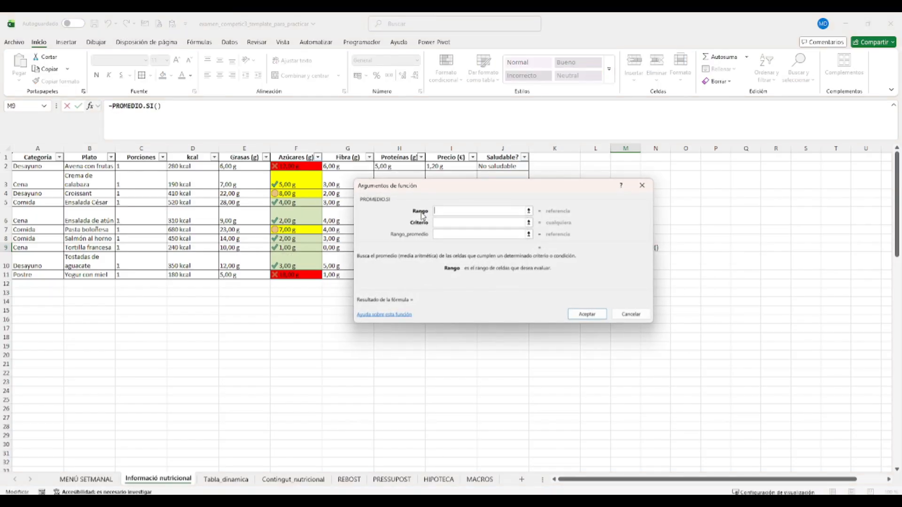
drag(441, 186, 398, 295)
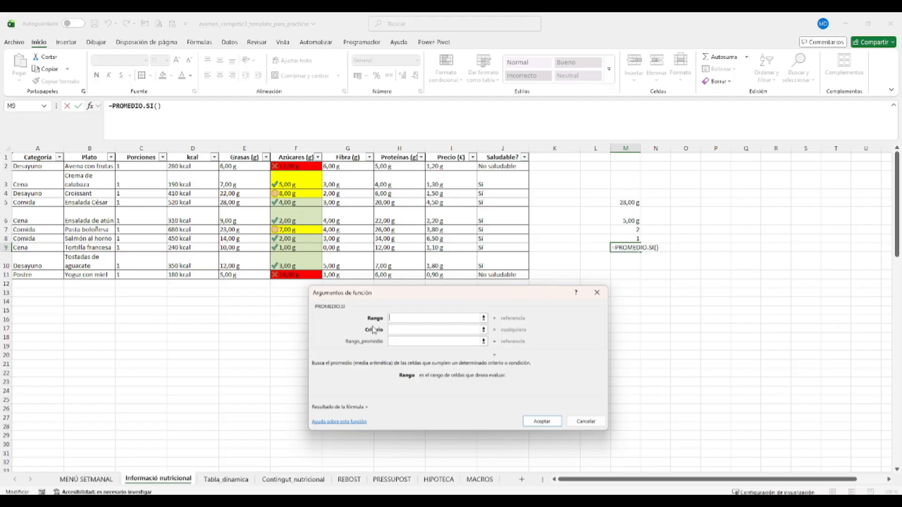
Set the PROMEDIO.SI range to A2:A11, the criterion to "desayuno" and the average range to D2:D11, and accept the formula.
drag(47, 168, 47, 277)
click(403, 329)
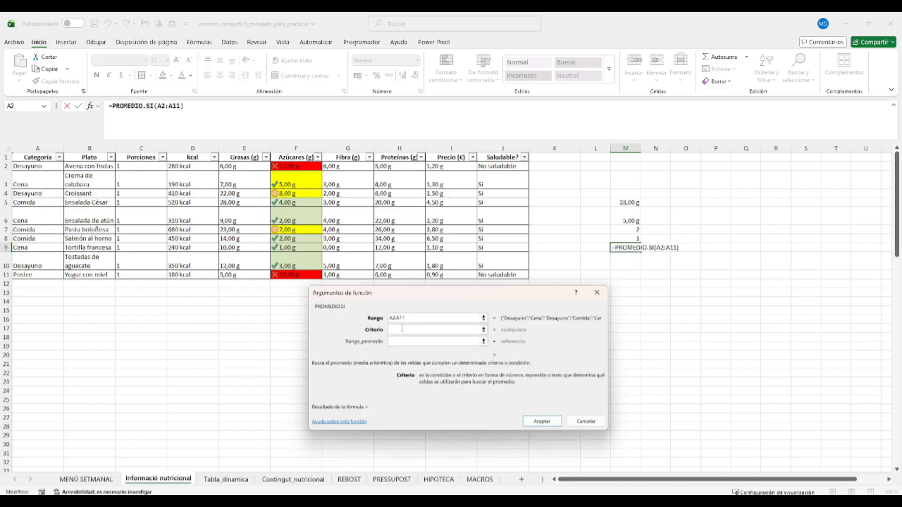
text(desayuno)
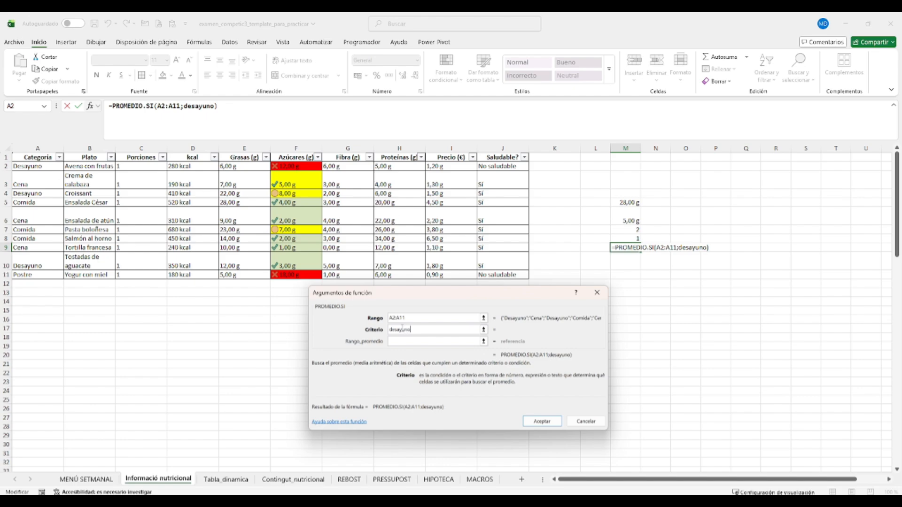
click(410, 341)
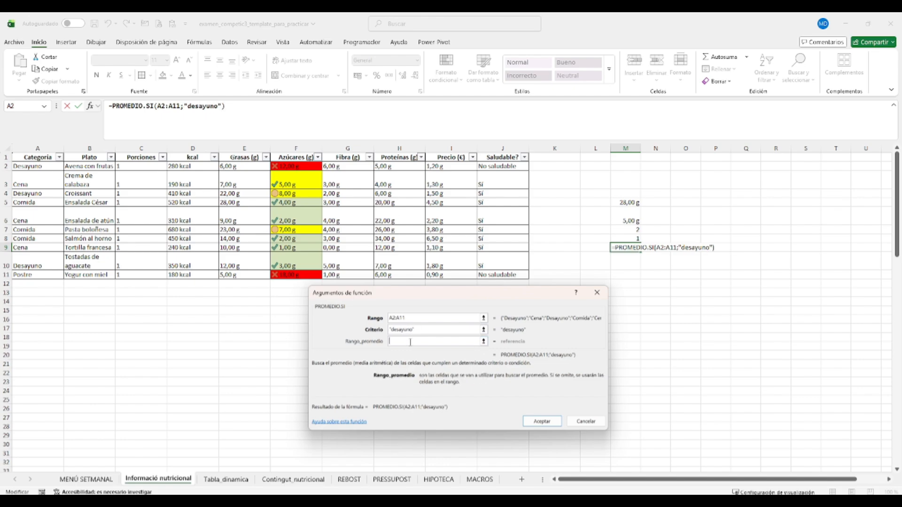
drag(193, 168, 193, 279)
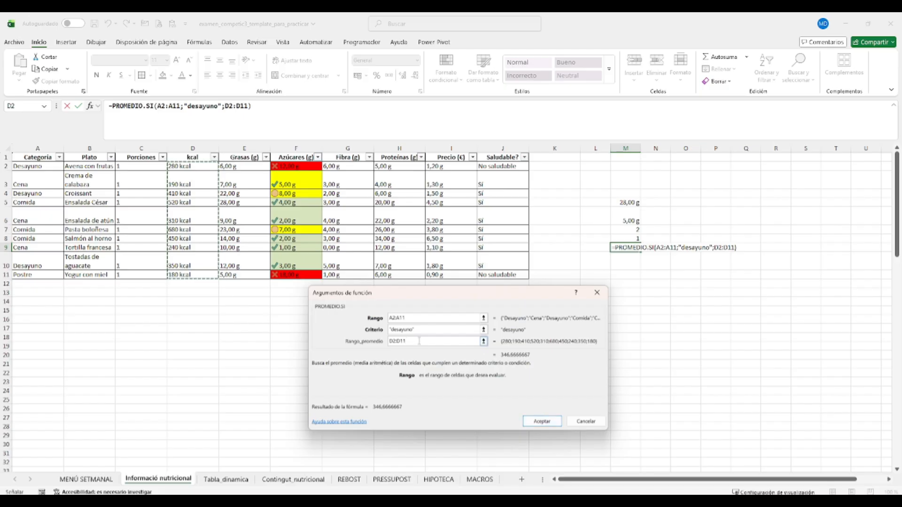
drag(423, 341, 380, 341)
click(540, 422)
Examine the kcal values of the three Desayuno dishes in rows 2, 4 and 10.
click(55, 165)
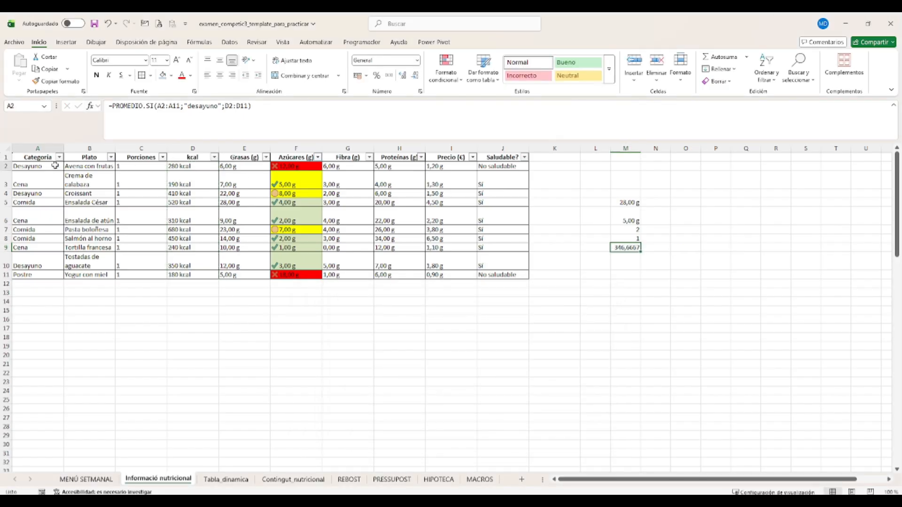
drag(55, 165, 196, 165)
click(196, 165)
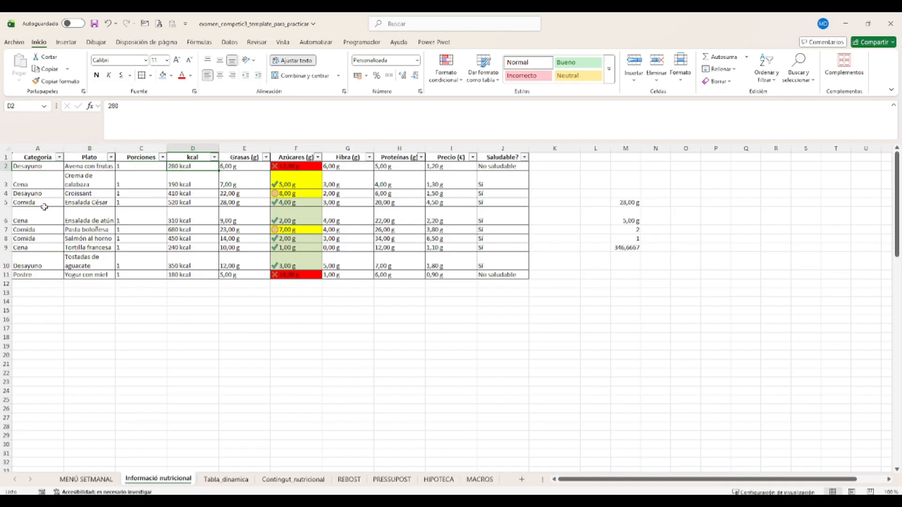
drag(34, 194, 195, 193)
click(195, 193)
drag(44, 264, 190, 263)
click(197, 259)
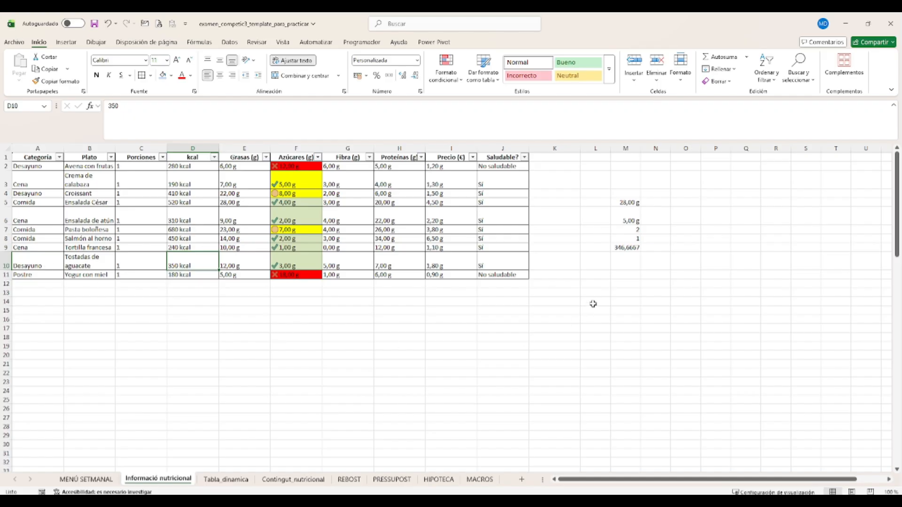
Reduce the average kcal result in M9 to two decimal places.
click(630, 248)
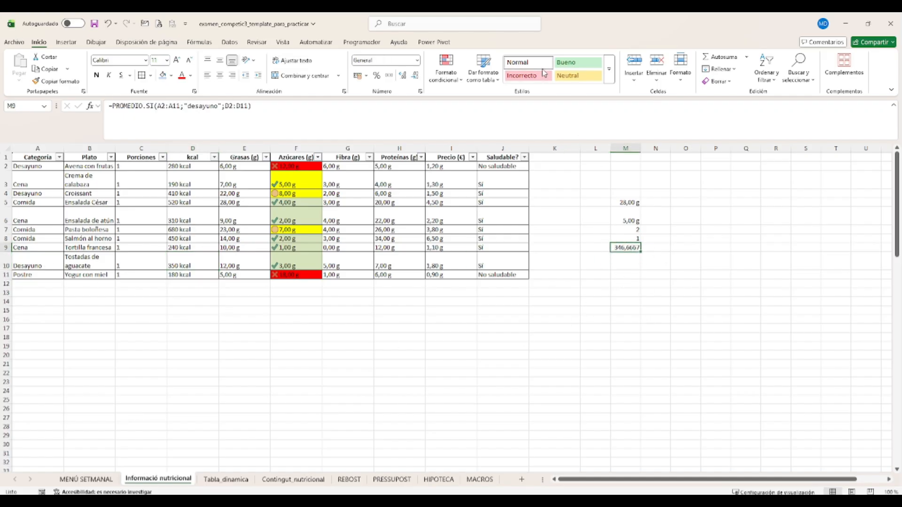
click(416, 76)
click(416, 76)
Apply the custom number format 0,00 "kcal" to the breakfast calorie average in M9.
click(418, 60)
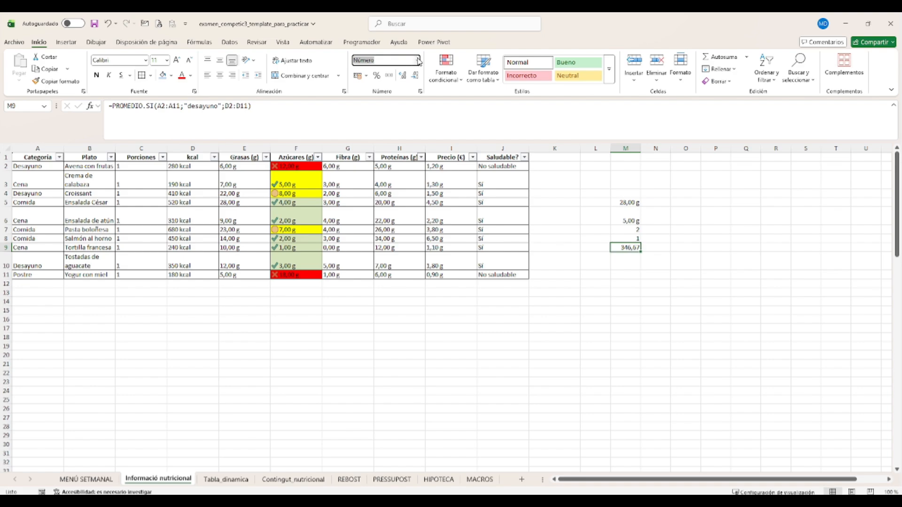
click(414, 323)
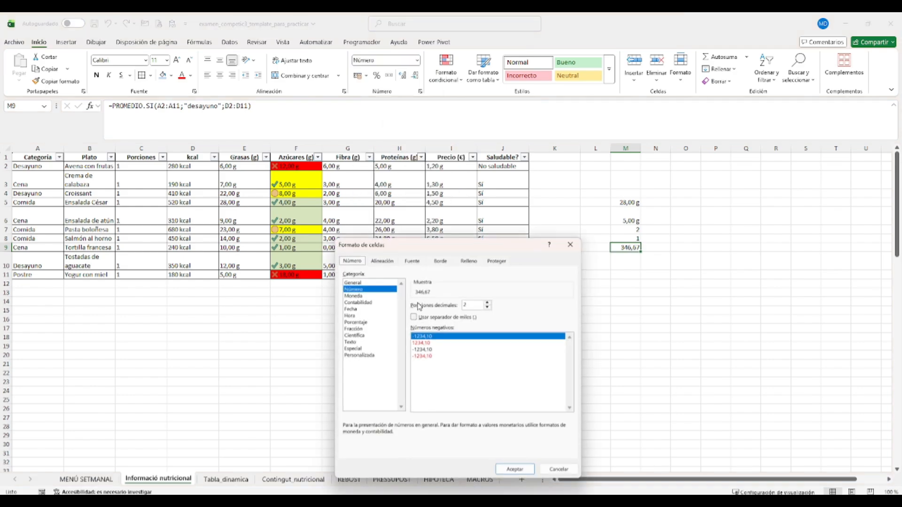
drag(427, 246, 407, 218)
click(345, 327)
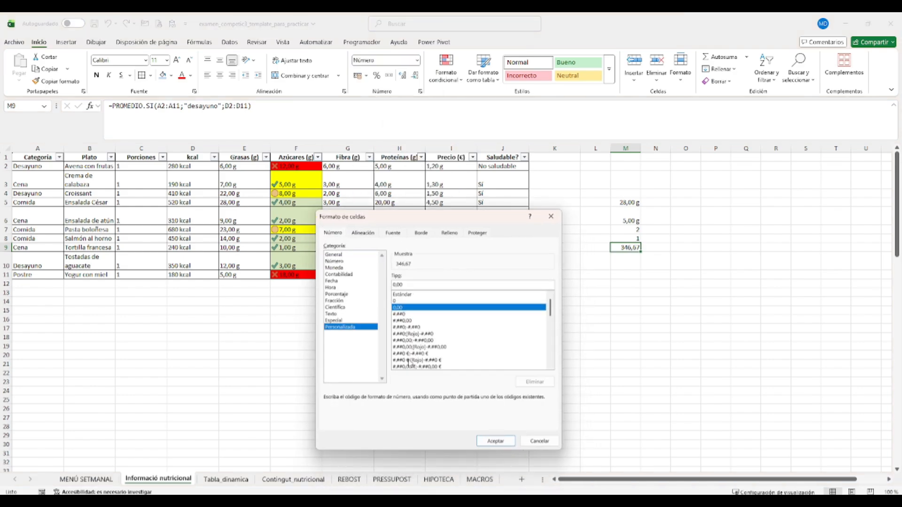
click(411, 286)
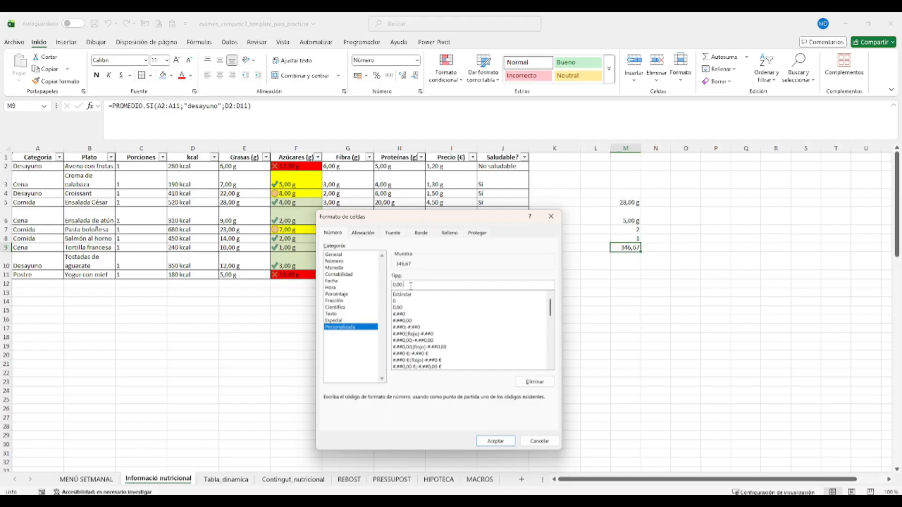
text("kcal")
key(Return)
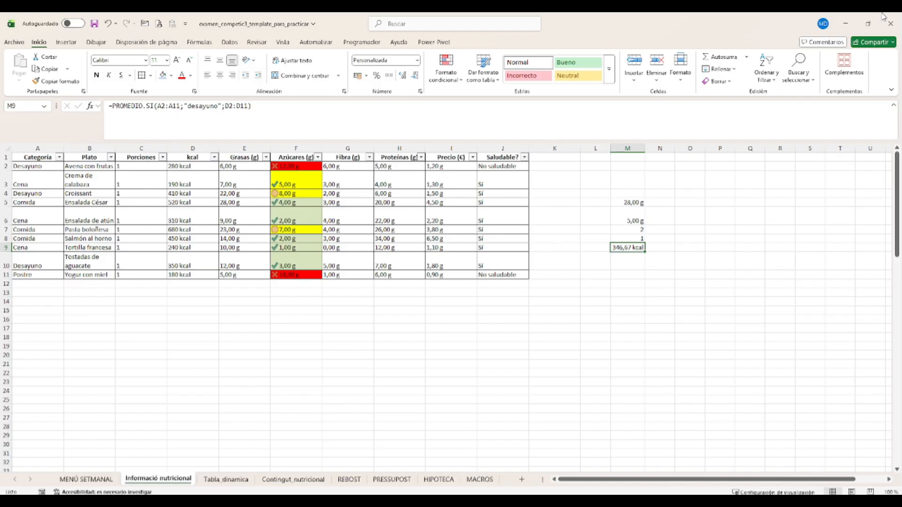
Start a PROMEDIO.SI formula in M10 and open its function arguments dialog, placed below the table.
click(619, 259)
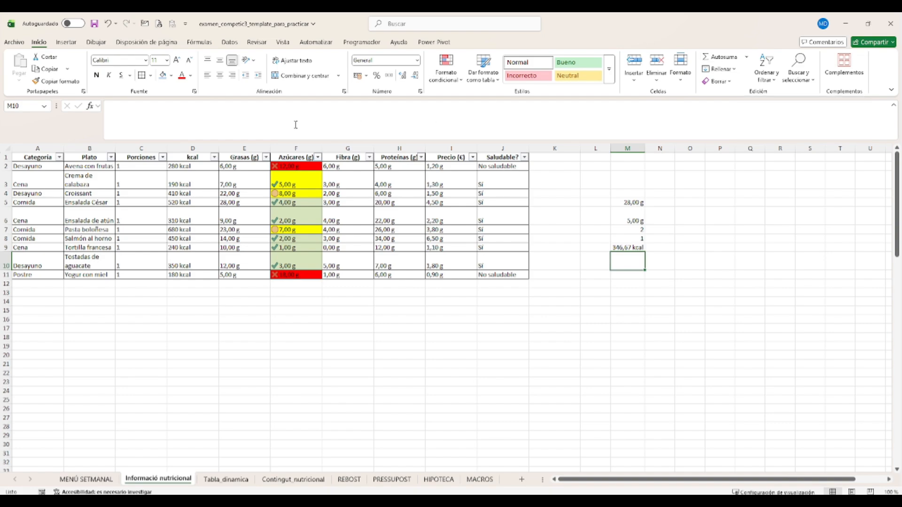
click(40, 204)
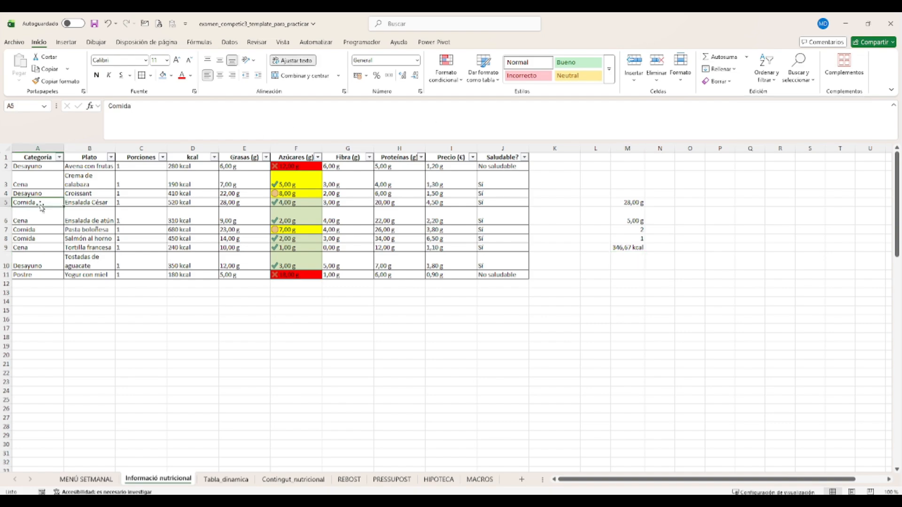
click(628, 249)
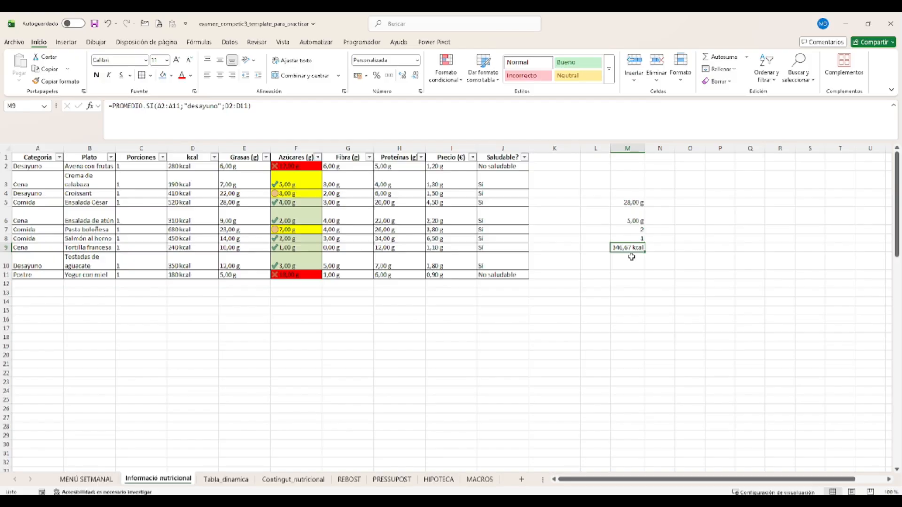
click(631, 260)
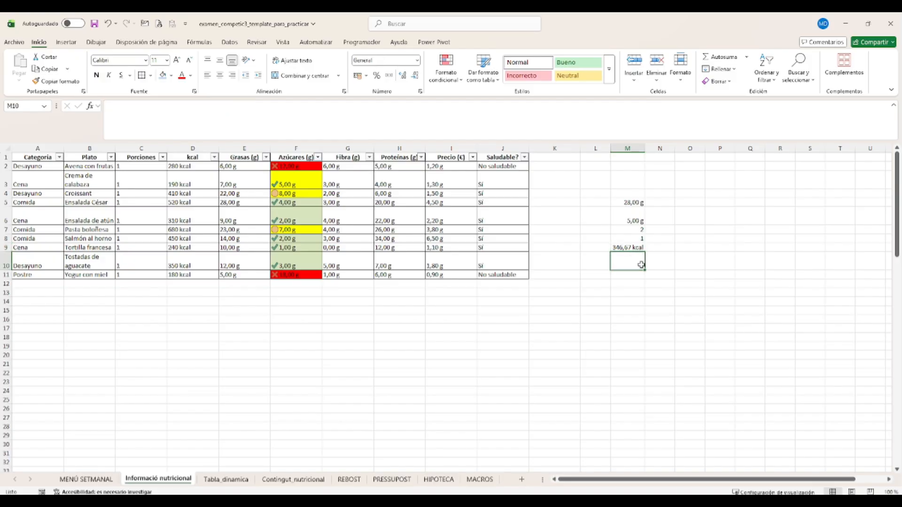
text(=)
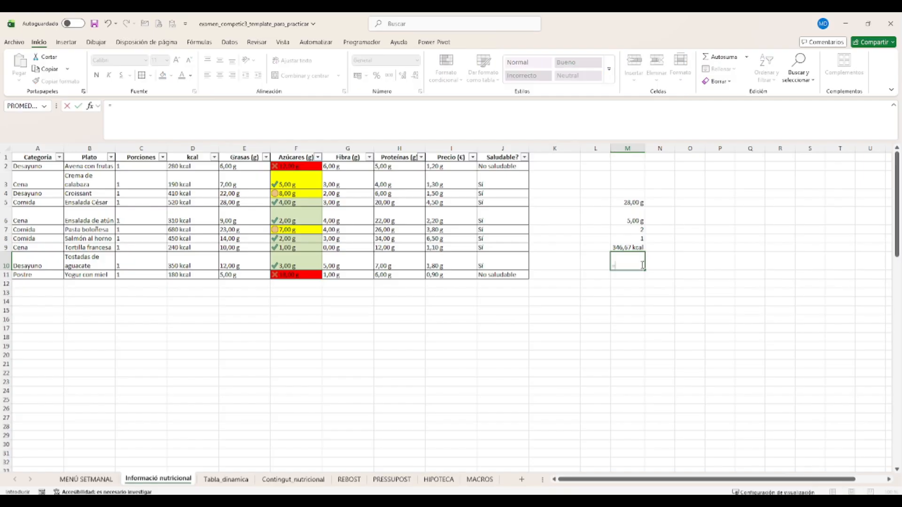
text(prom)
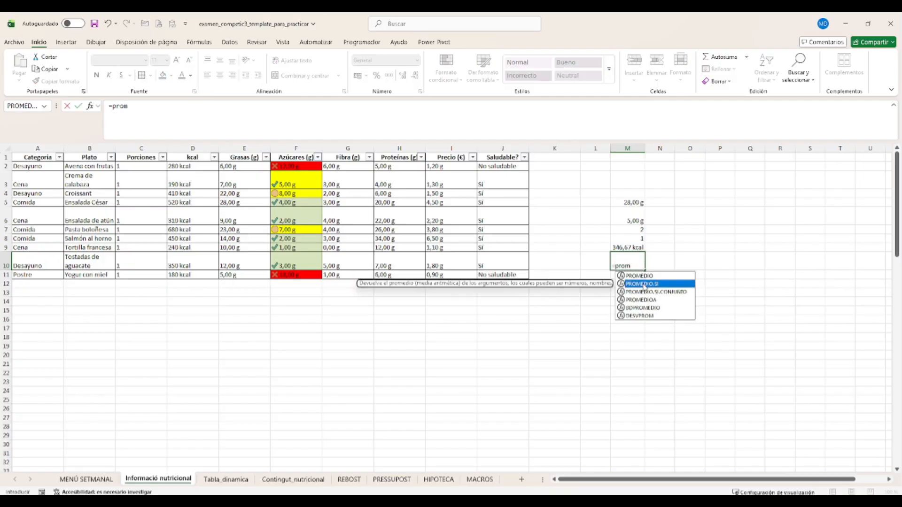
double_click(644, 284)
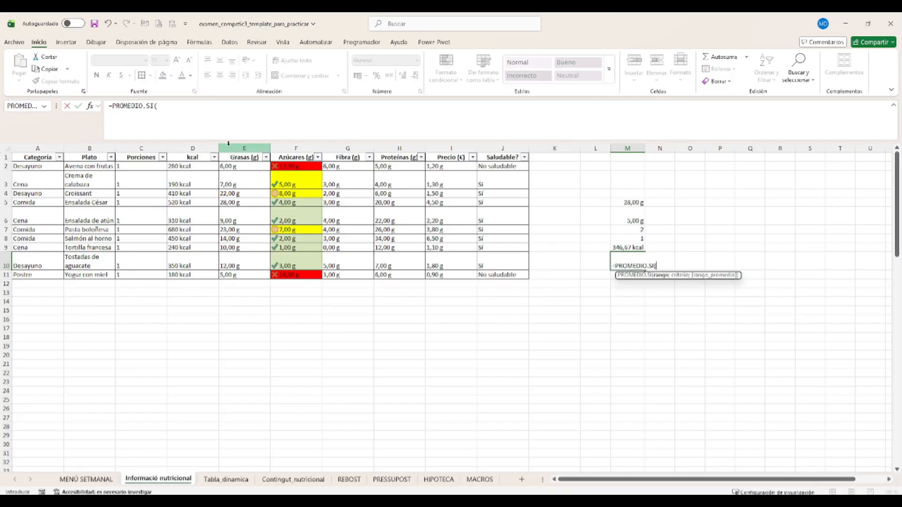
click(90, 106)
drag(366, 265, 176, 308)
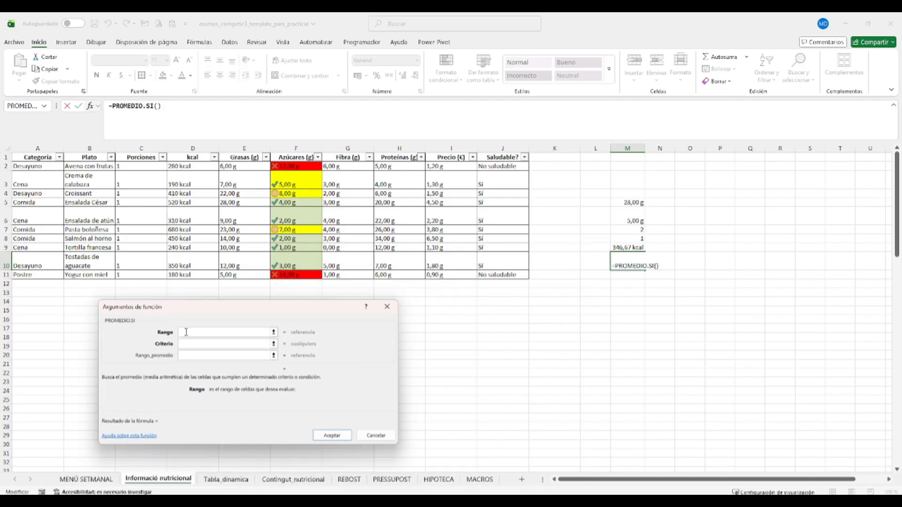
Set the PROMEDIO.SI range to A2:A11, the criterion to "comida" and the average range to D2:D11, and accept the formula.
drag(34, 166, 36, 275)
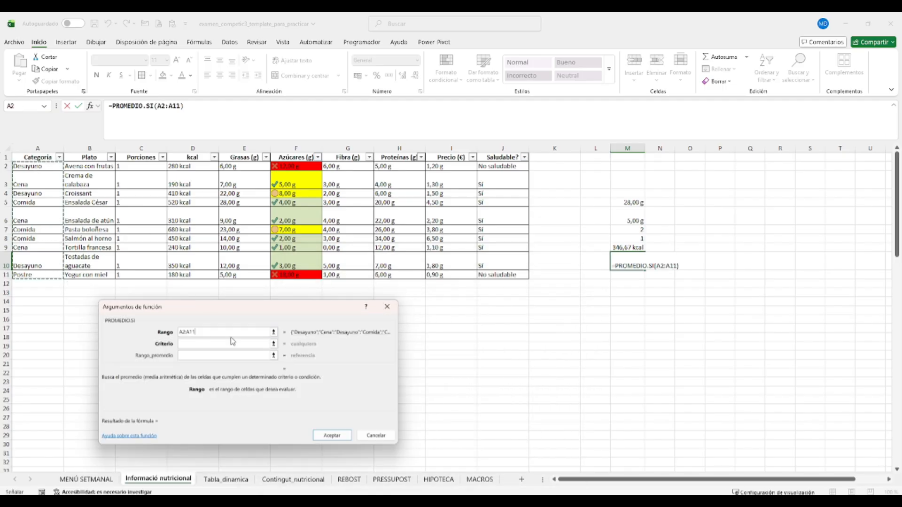
click(194, 344)
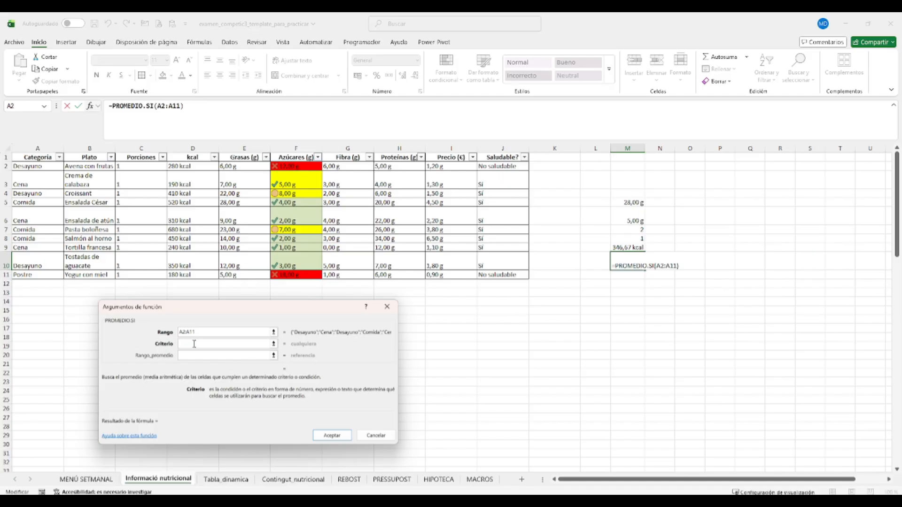
text(comida)
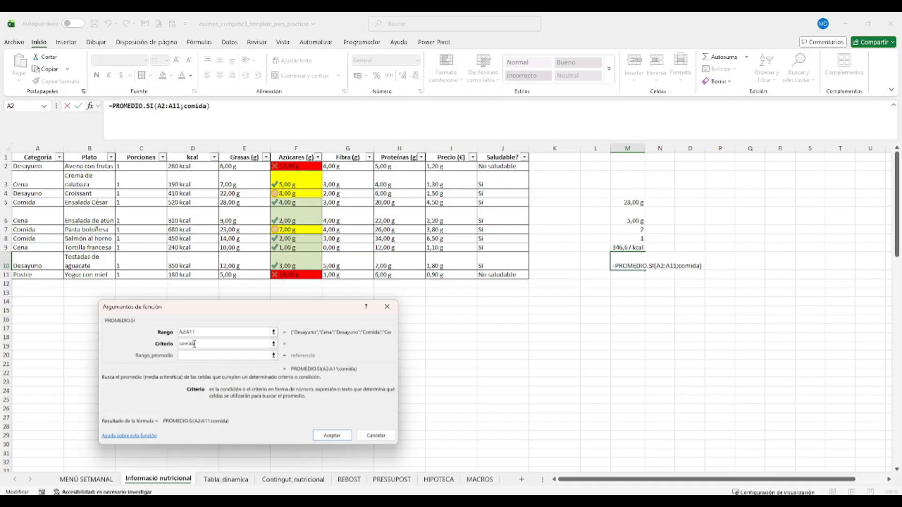
click(192, 356)
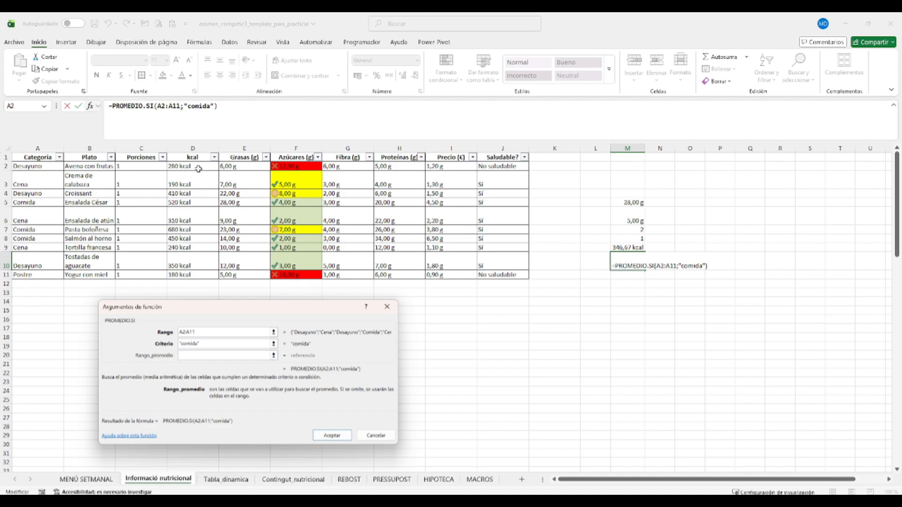
drag(193, 168, 198, 275)
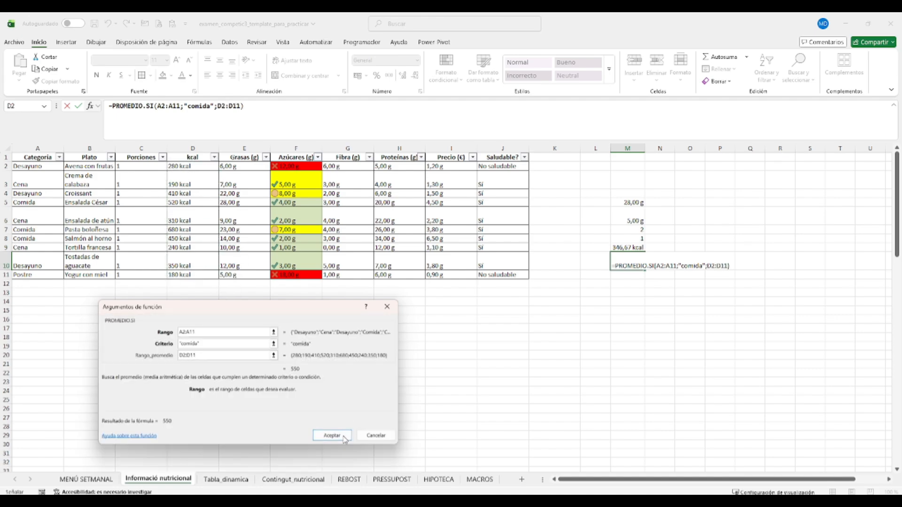
click(333, 436)
Copy the kcal number format from M9 to cells M10 and M11.
click(633, 248)
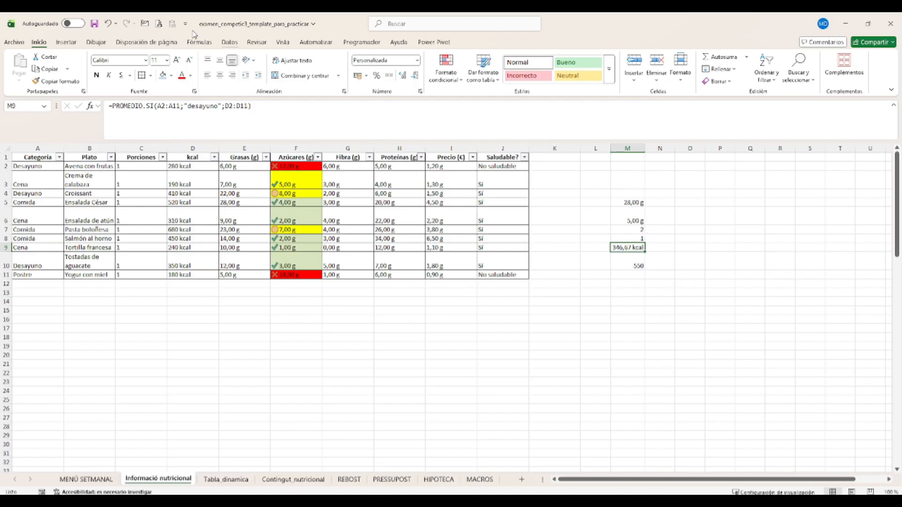
click(45, 82)
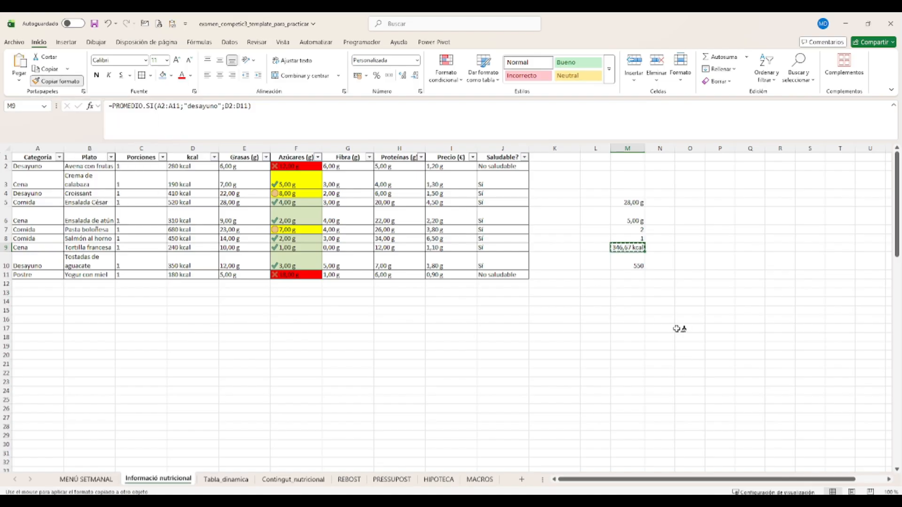
drag(636, 265, 637, 275)
click(635, 276)
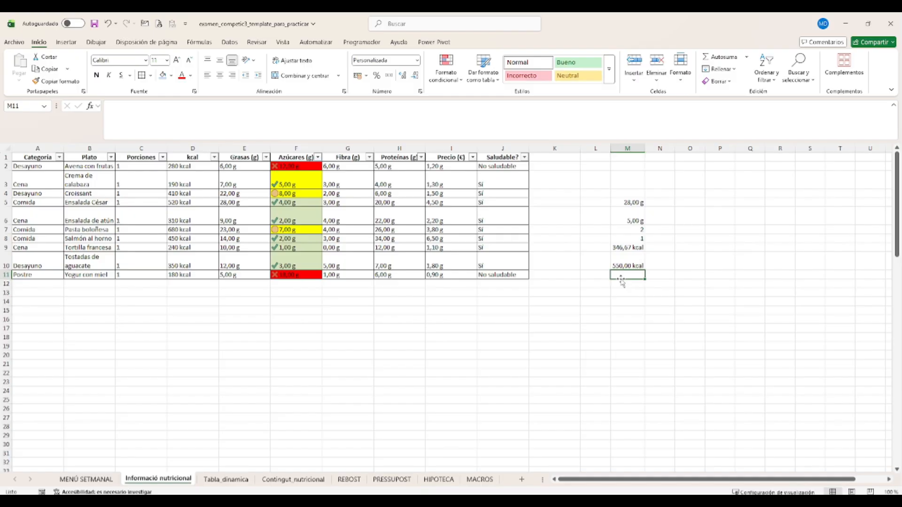
Copy the text of the PROMEDIO.SI formula in M10 and paste it into M11.
click(623, 261)
drag(265, 109, 84, 106)
key(ctrl+c)
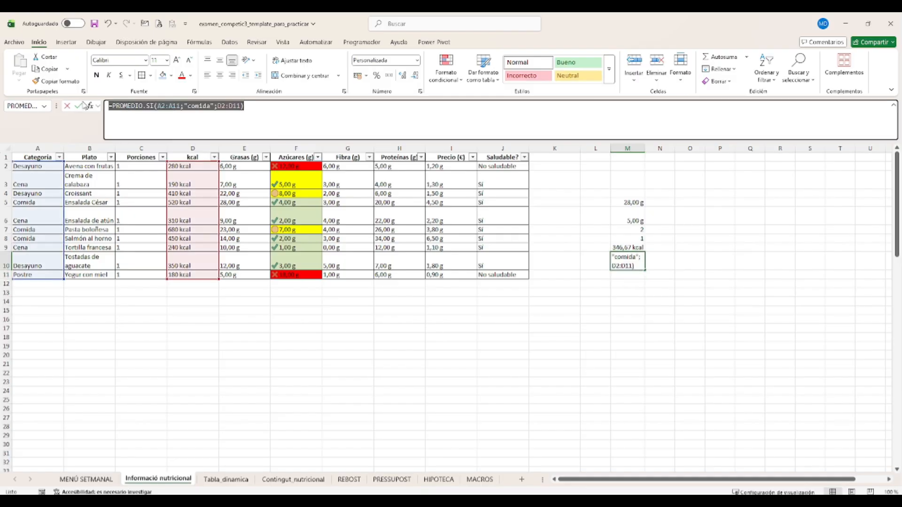
key(Return)
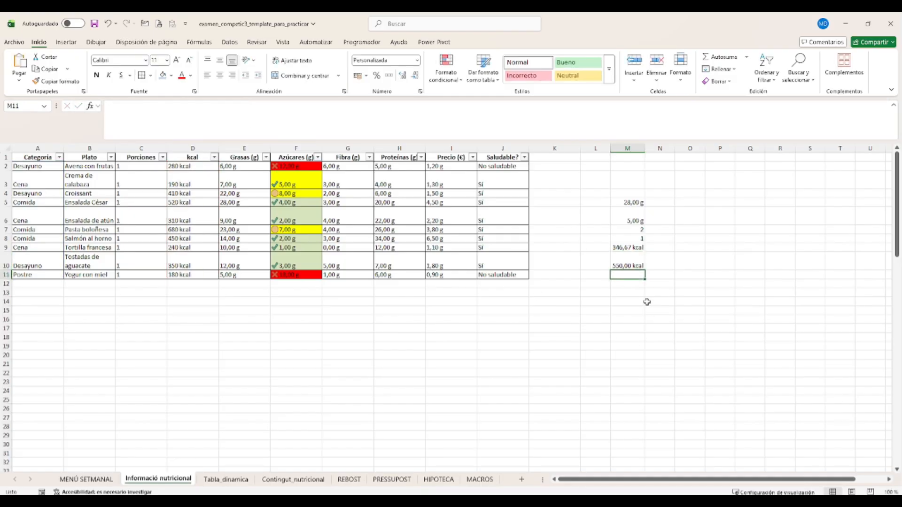
click(108, 106)
key(ctrl+v)
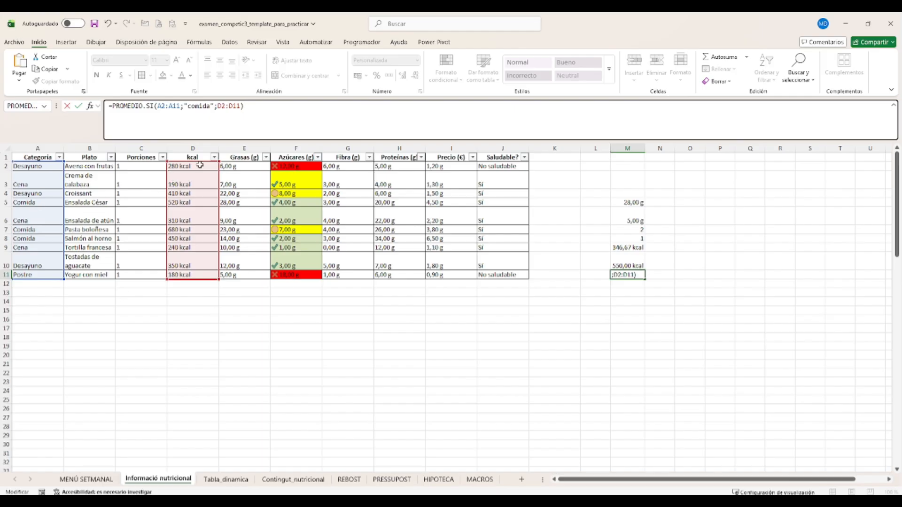
Change the criterion of the M11 formula to "cena", review its function arguments and accept it.
drag(210, 106, 188, 106)
text(cena)
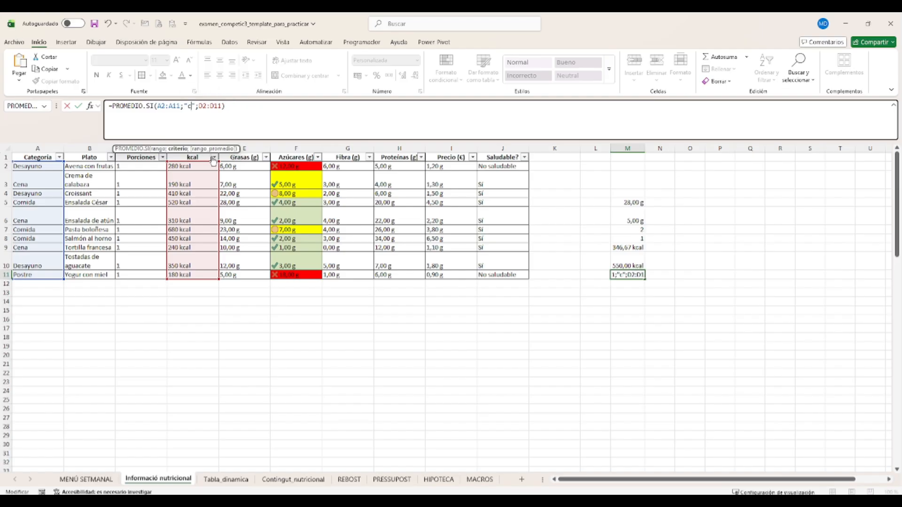
drag(259, 114, 99, 105)
click(231, 114)
click(91, 106)
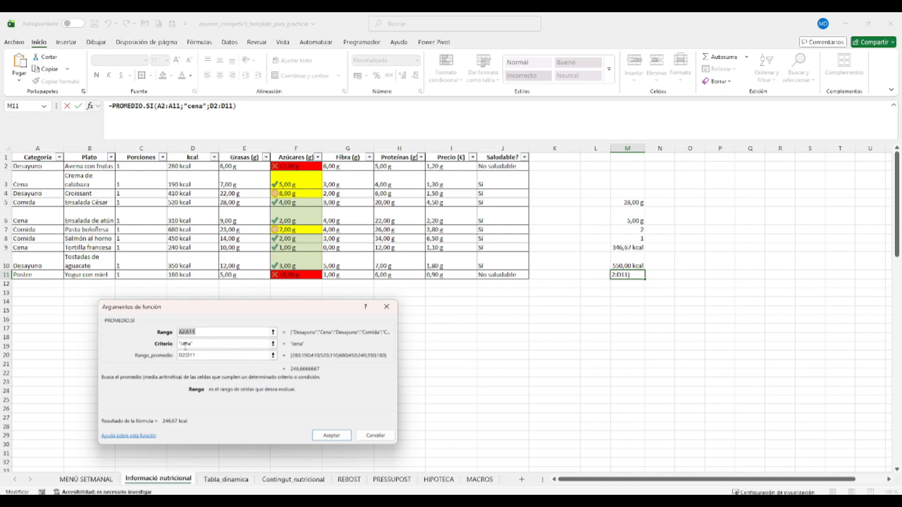
click(331, 436)
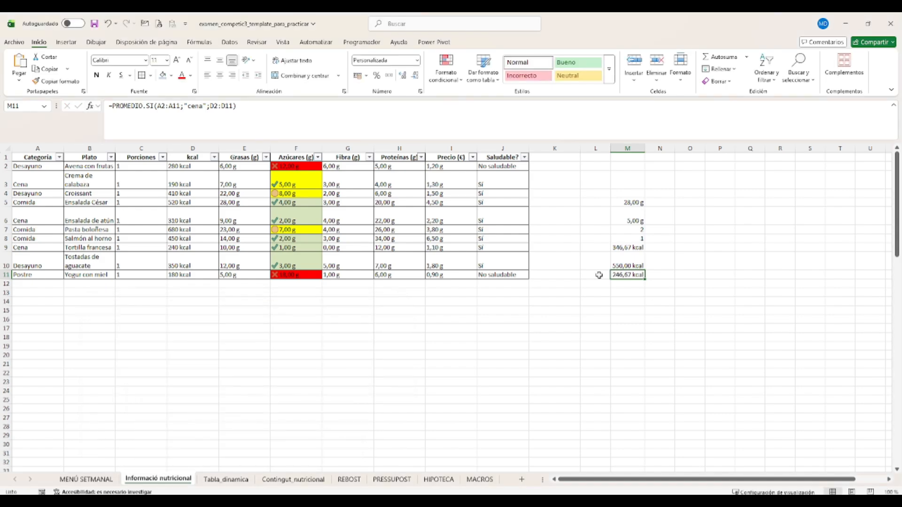
Switch to the exam page photos, check the instructions for cells M6 to M11 in 4.jpg, and return to the workbook.
click(616, 262)
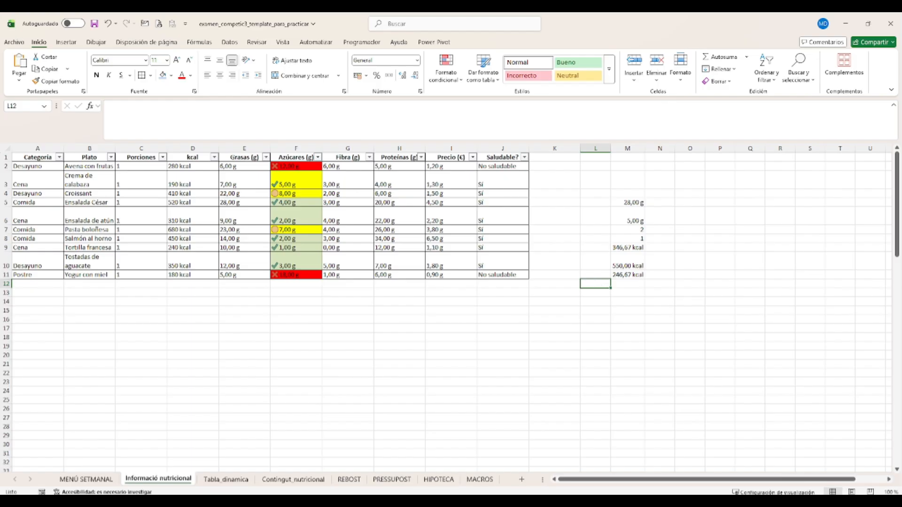
key(alt+Tab)
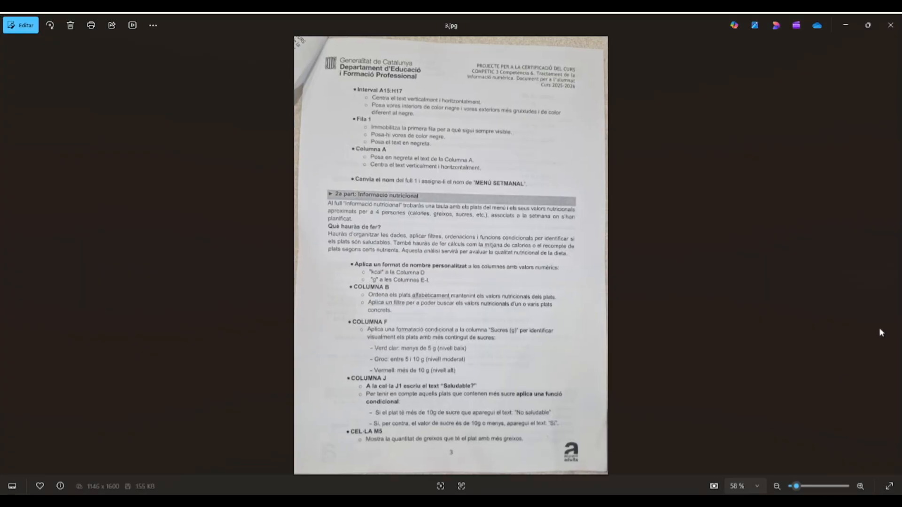
click(893, 256)
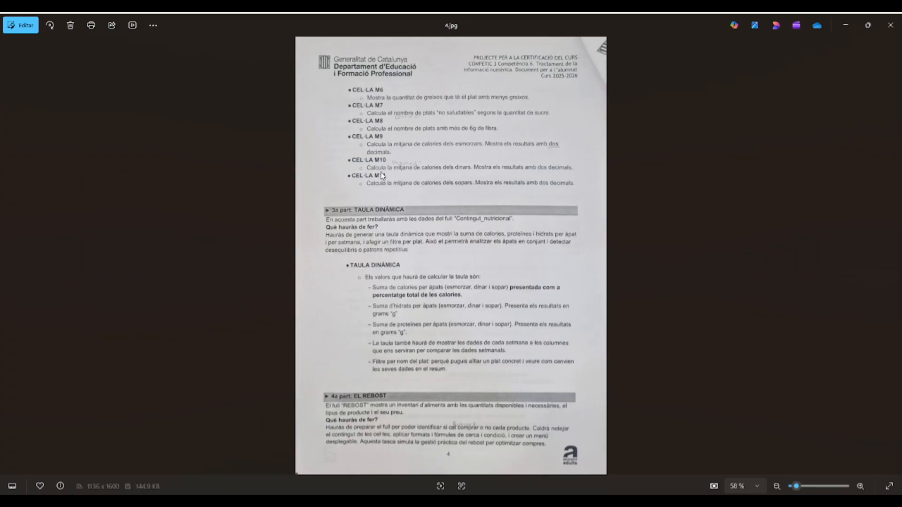
click(855, 34)
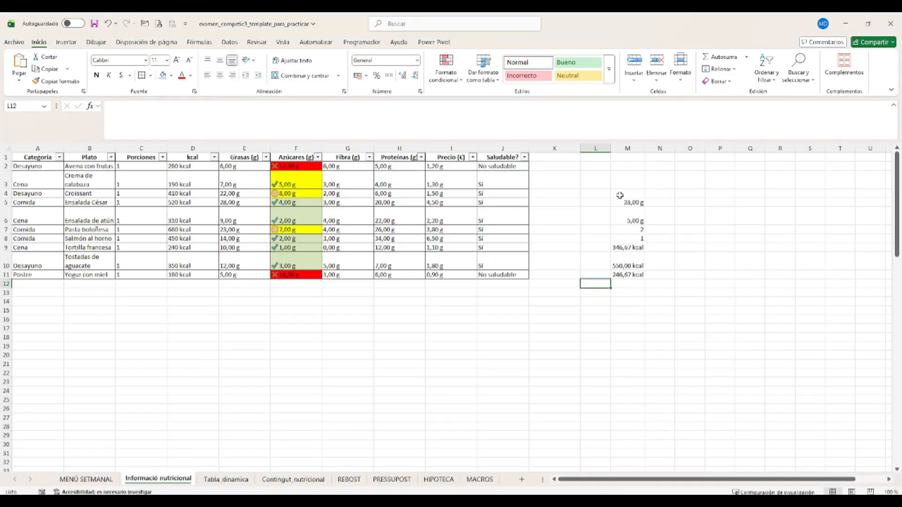
Label cell L5 as "Plato con mas grasa".
click(599, 202)
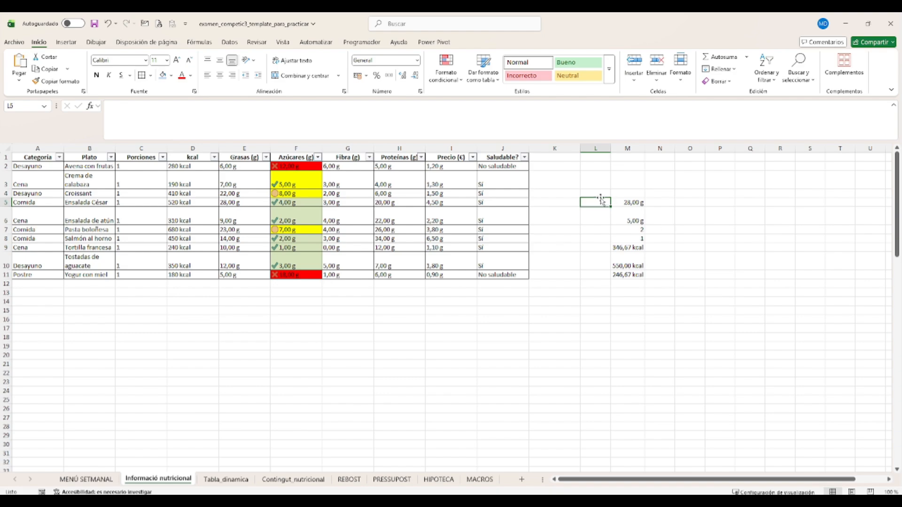
text(Palto c)
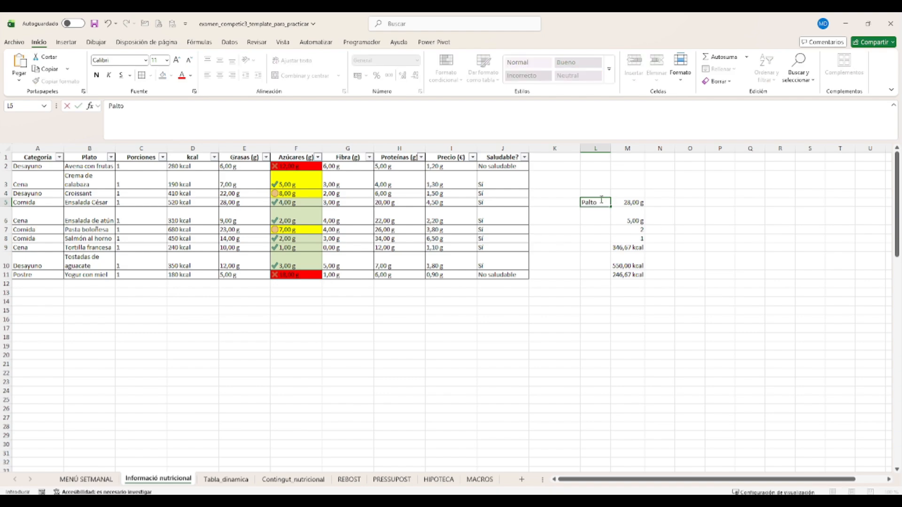
key(BackSpace)
key(BackSpace)
key(BackSpace)
key(BackSpace)
key(BackSpace)
key(BackSpace)
text(lato con mas grasa)
key(Return)
Label cell L6 as "Plato con menos grasa" and fit column L's width to the labels.
text(Pal)
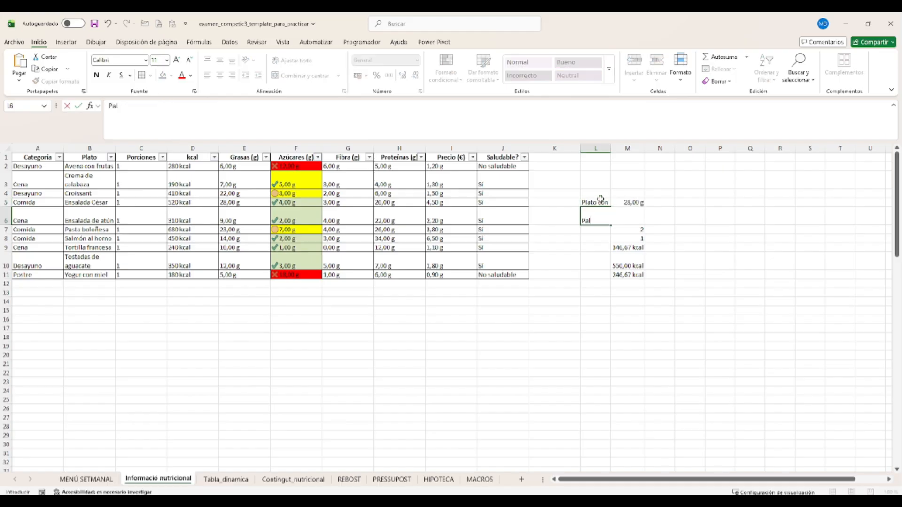
text(to con menos grasa)
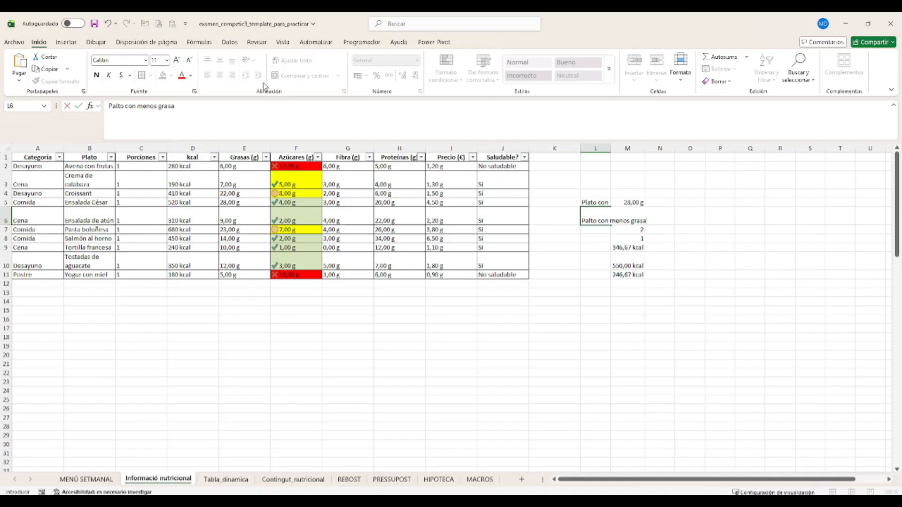
click(118, 105)
key(BackSpace)
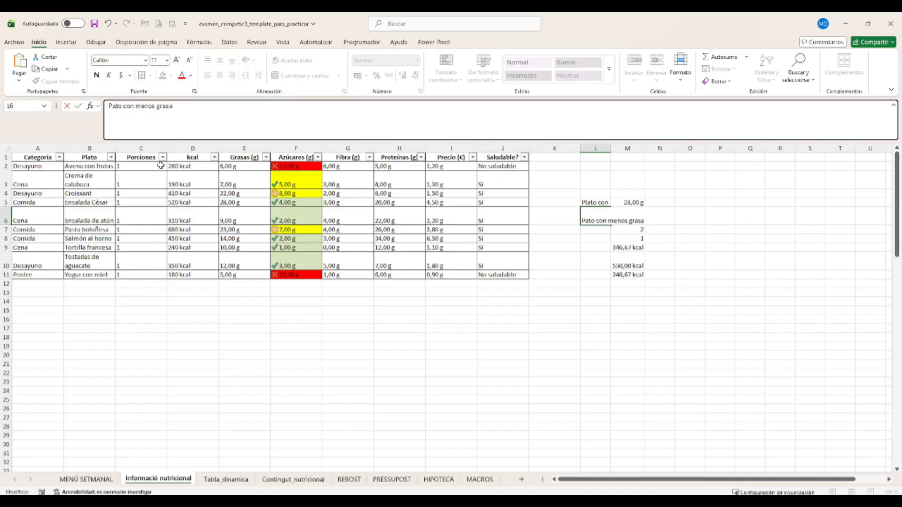
key(Return)
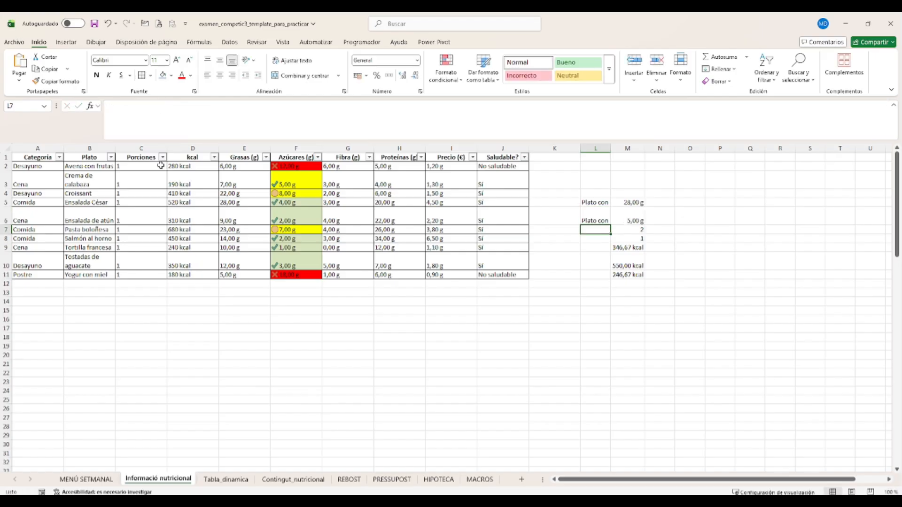
double_click(611, 148)
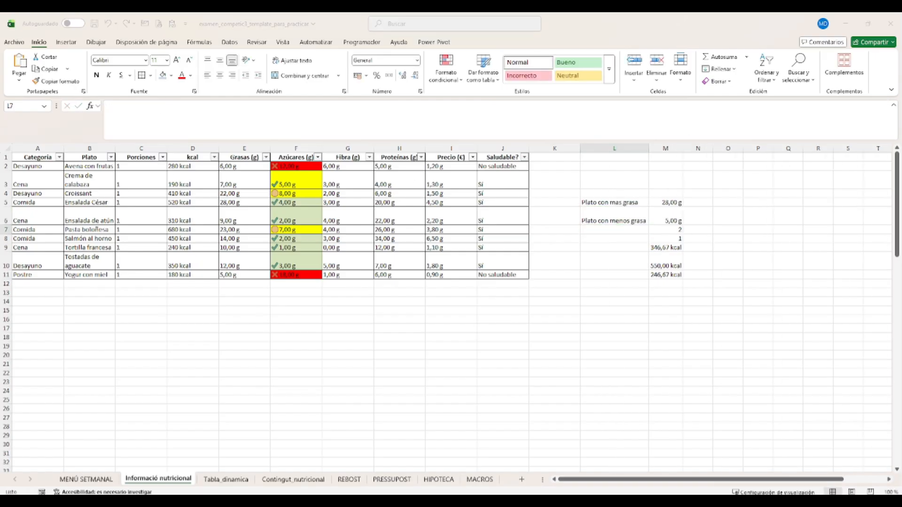
Check the pivot table instructions in 4.jpg and return to the Contingut_nutricional sheet of the workbook.
key(alt+Tab)
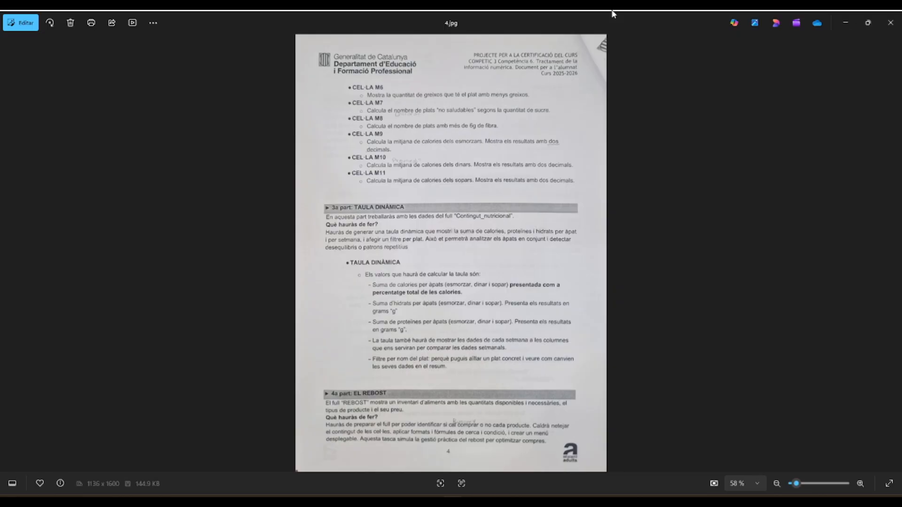
drag(624, 27, 1, 118)
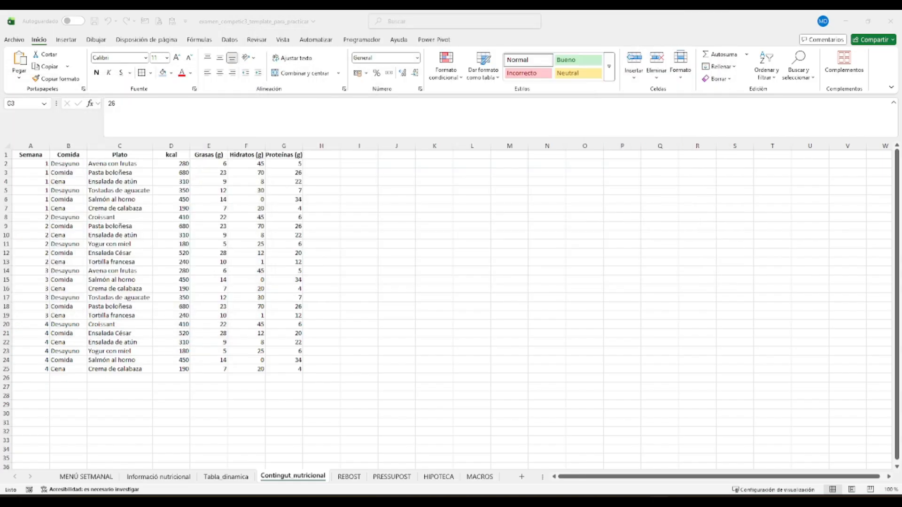
click(338, 391)
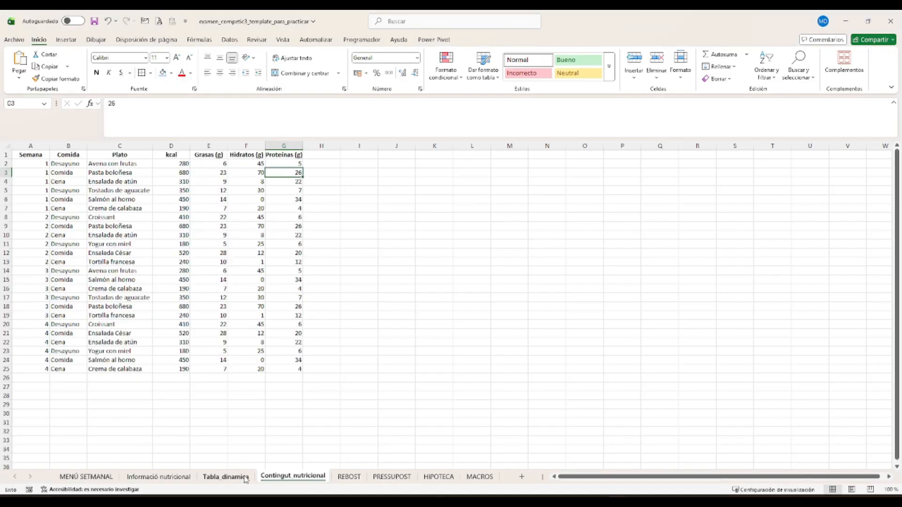
Create a pivot table on a new worksheet from the range A1:G25 of the Contingut_nutricional sheet.
drag(43, 153, 287, 368)
click(219, 477)
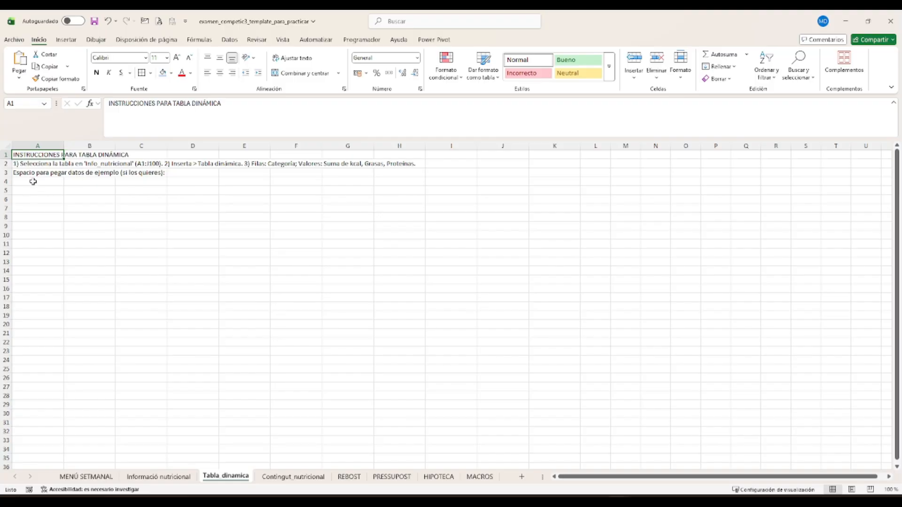
click(293, 477)
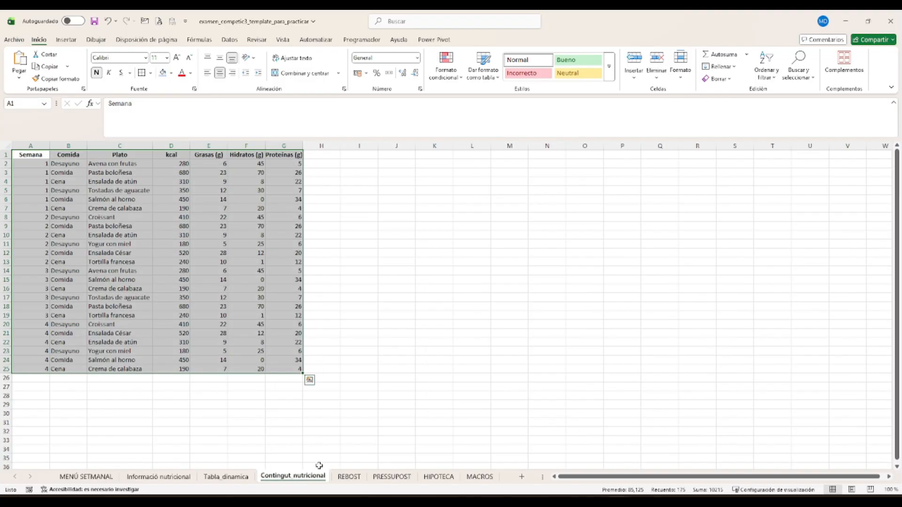
click(66, 40)
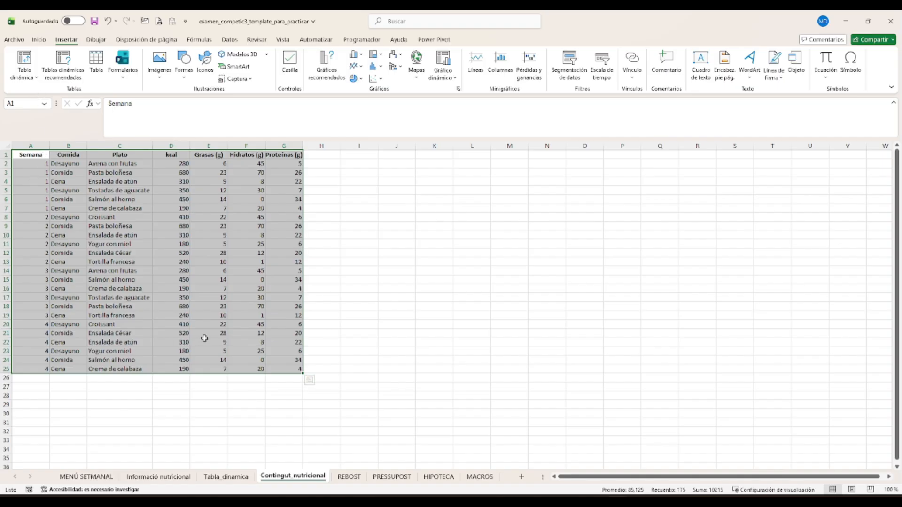
click(24, 79)
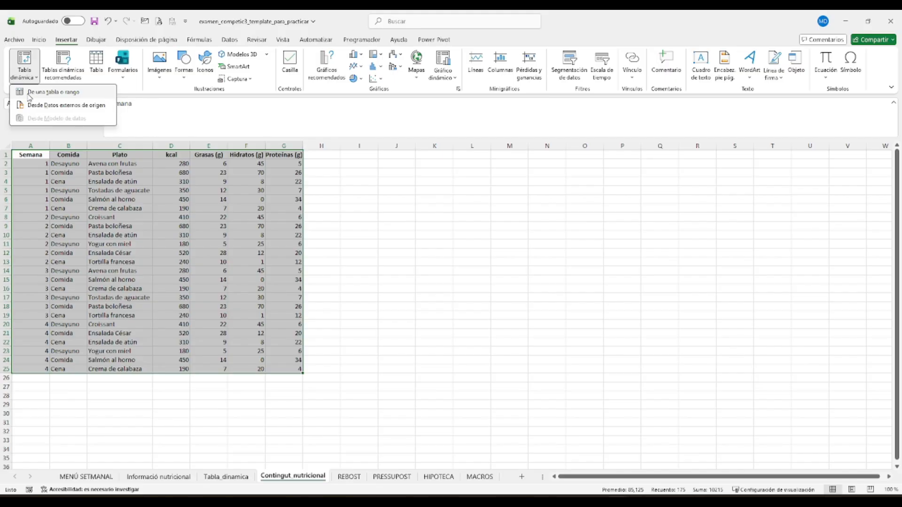
click(29, 93)
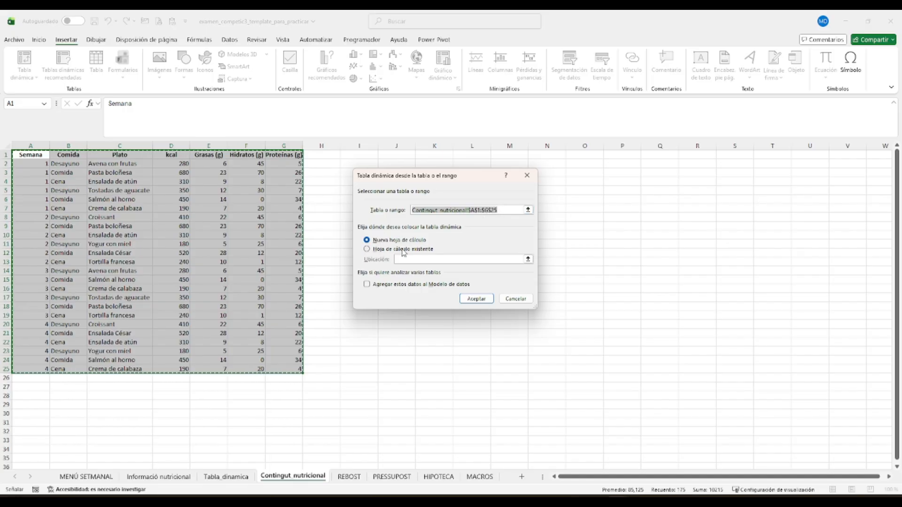
click(471, 301)
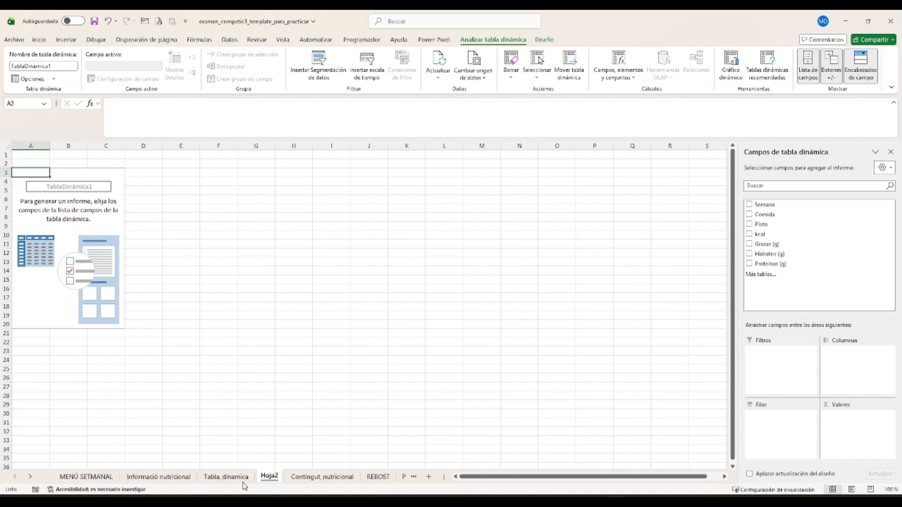
Rename the new pivot table sheet as "Taula dinámica".
right_click(269, 478)
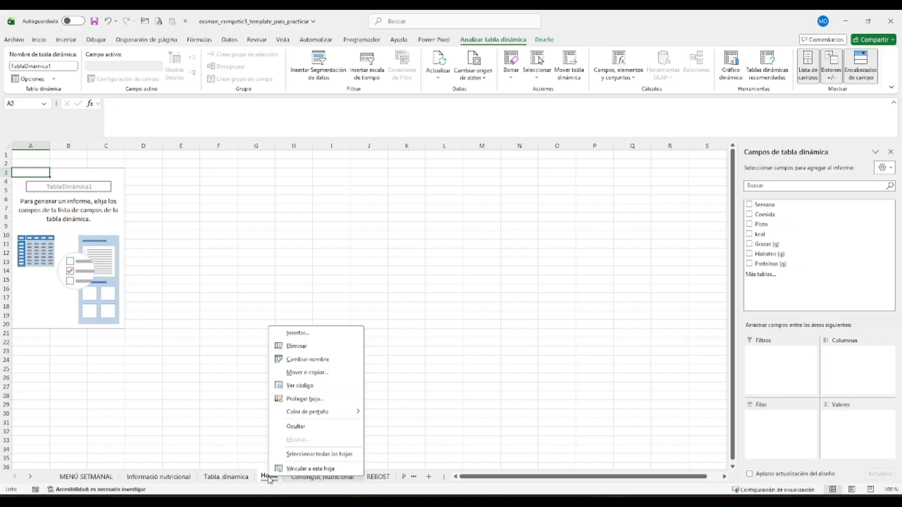
click(327, 358)
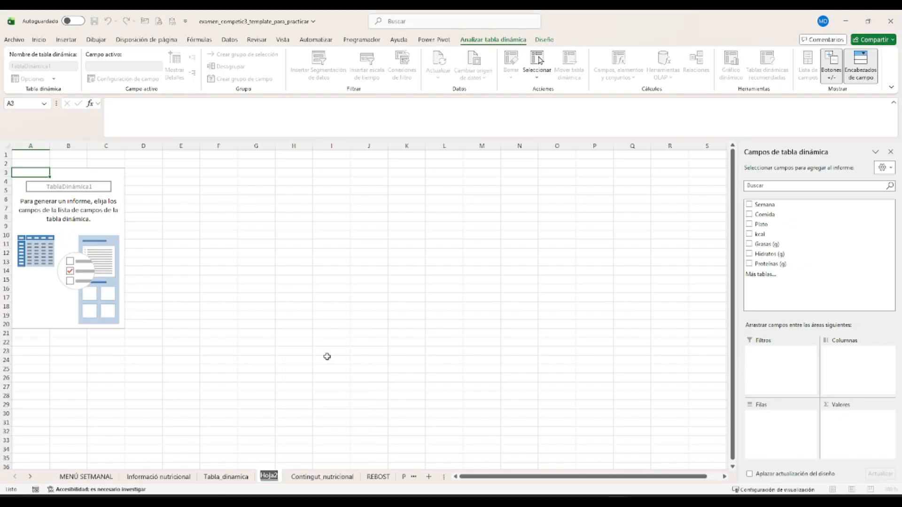
text(Taula si)
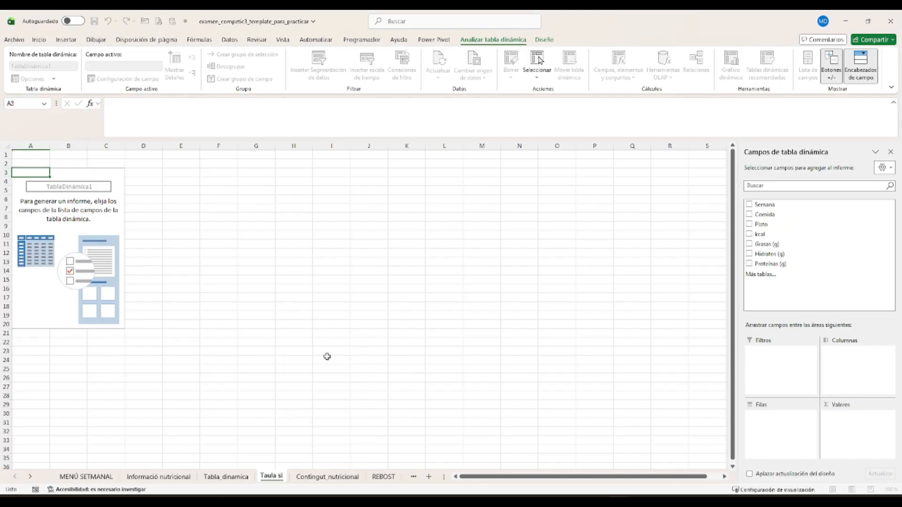
key(BackSpace)
key(BackSpace)
text(diná)
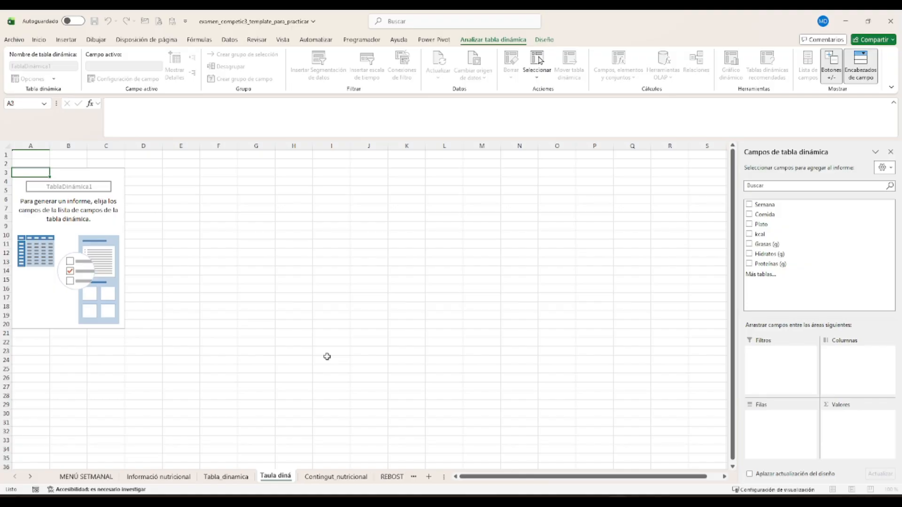
text(mica)
click(327, 356)
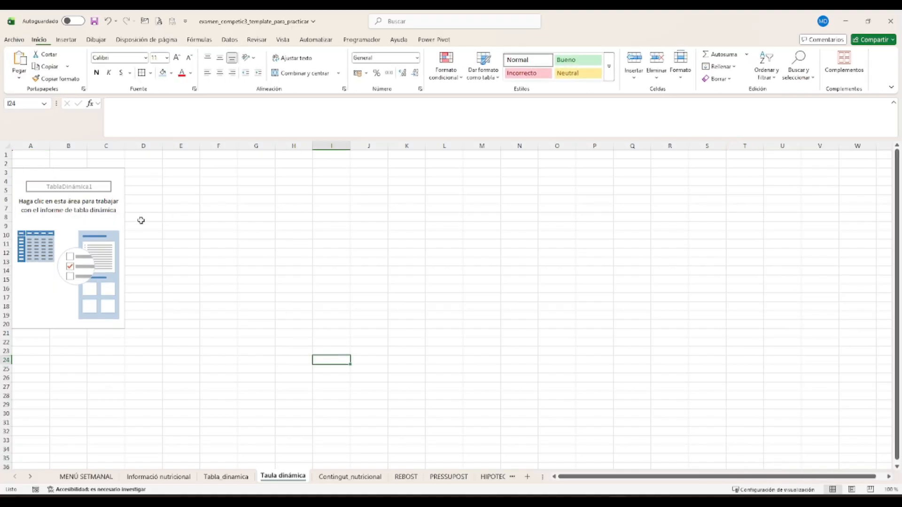
Add kcal to the pivot table's values as a sum, with Comida and Plato as nested row fields.
click(69, 219)
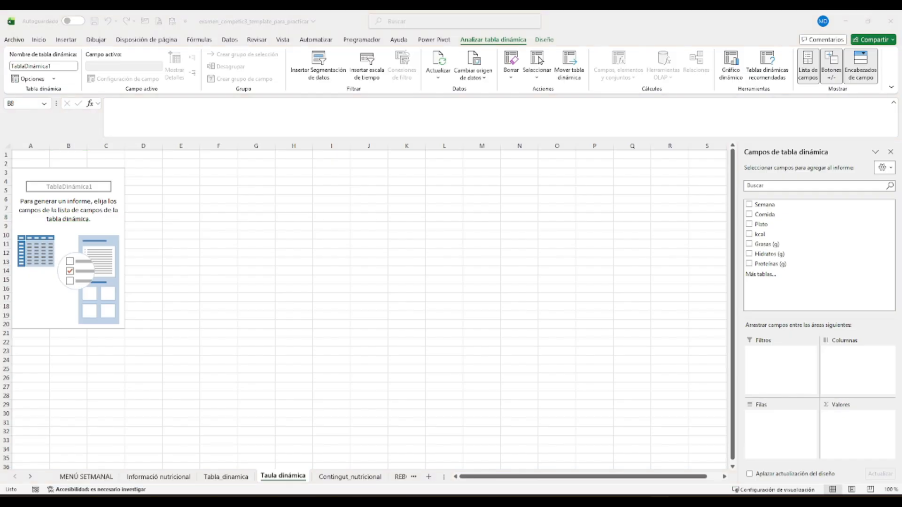
click(74, 223)
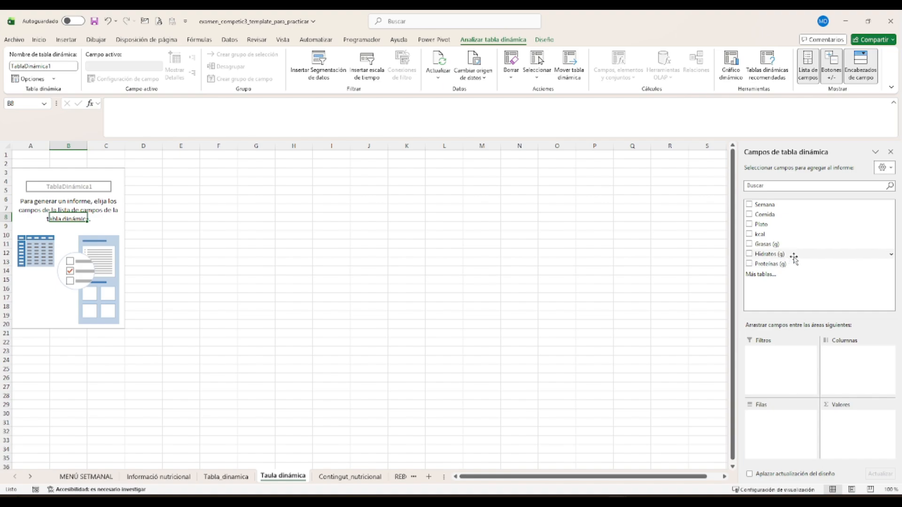
drag(794, 235, 847, 425)
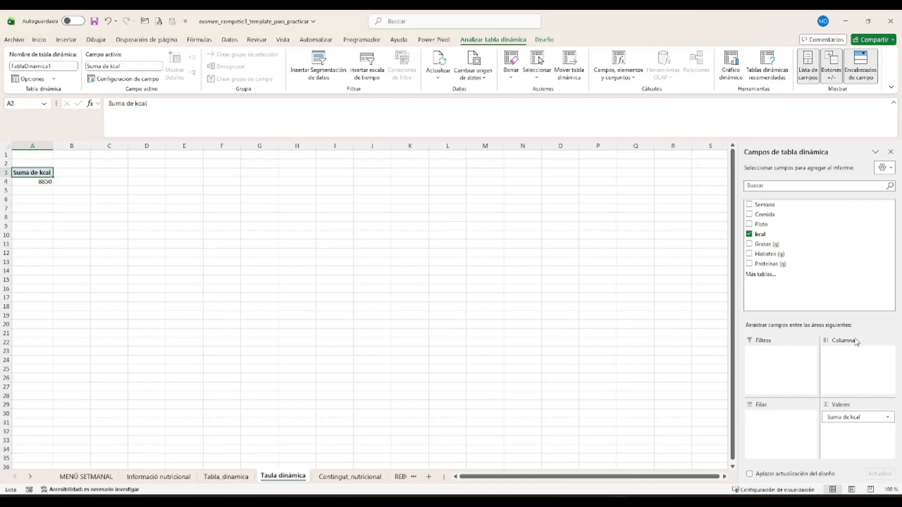
drag(780, 215, 797, 446)
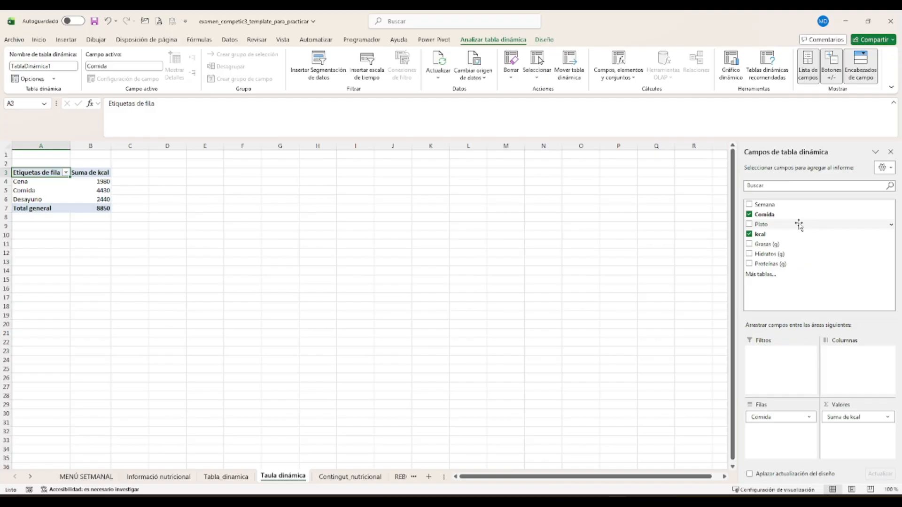
drag(799, 225, 791, 450)
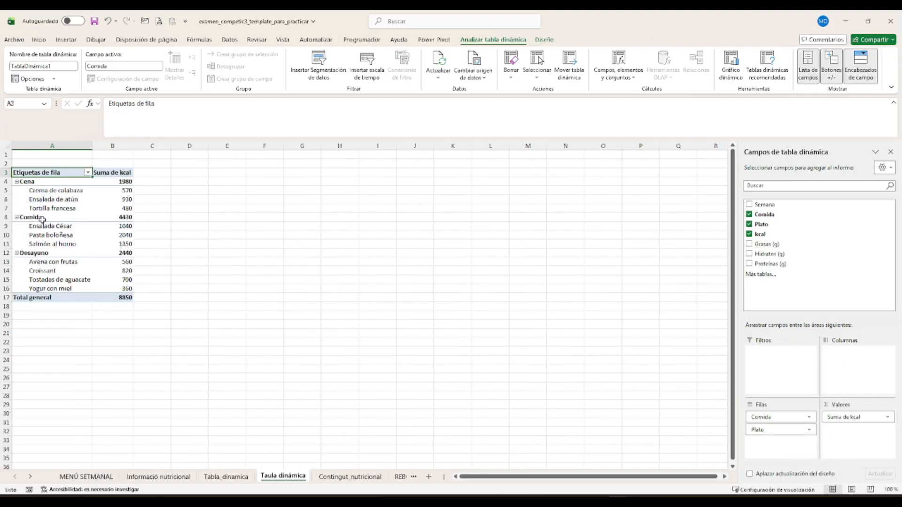
Sort the Comida row labels of the pivot table from Z to A.
click(87, 173)
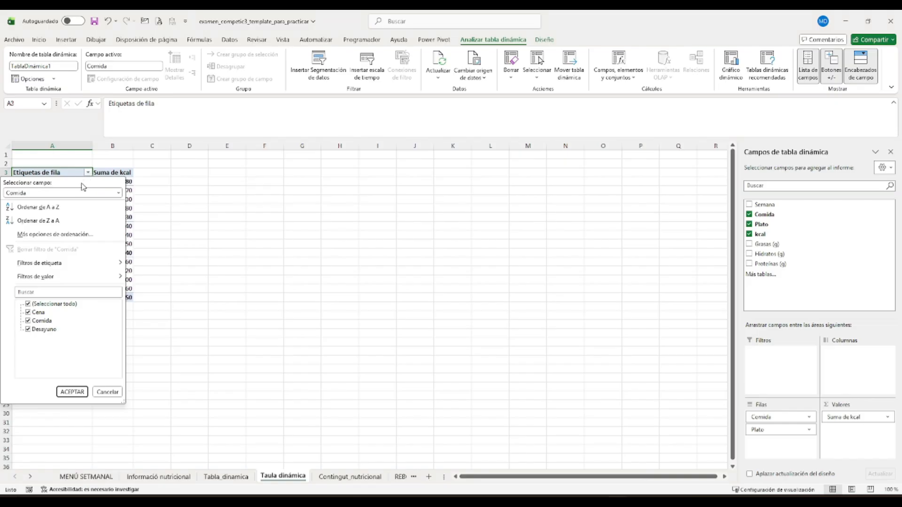
click(54, 208)
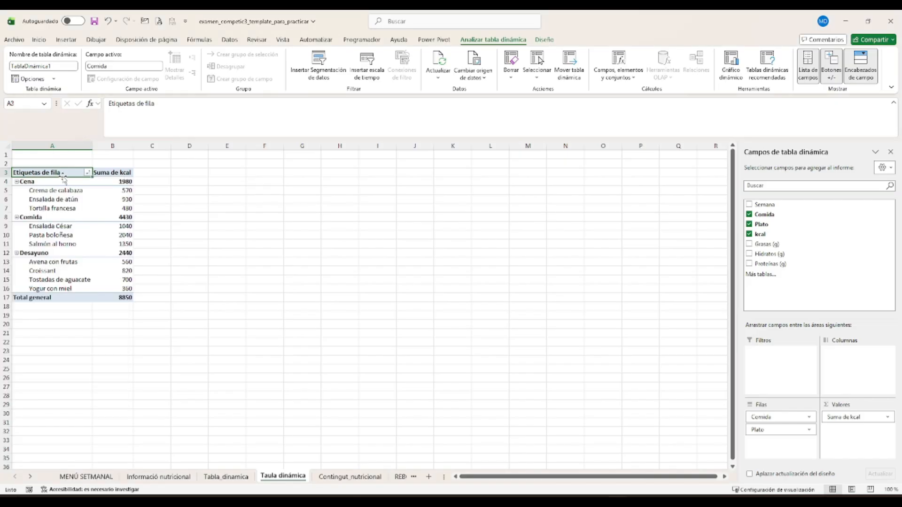
click(88, 173)
click(57, 219)
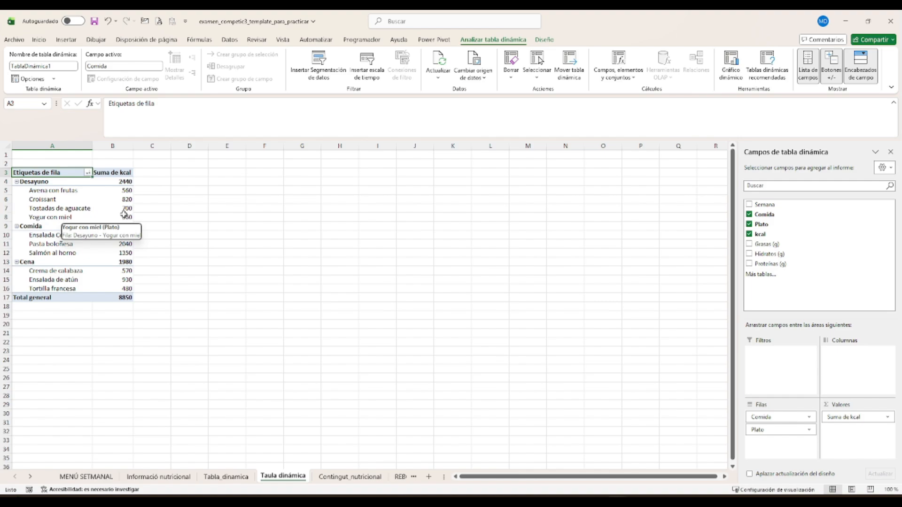
Add kcal as a second value field, name it "Suma de porcentaje de kcal" and show it as % del total general.
click(130, 181)
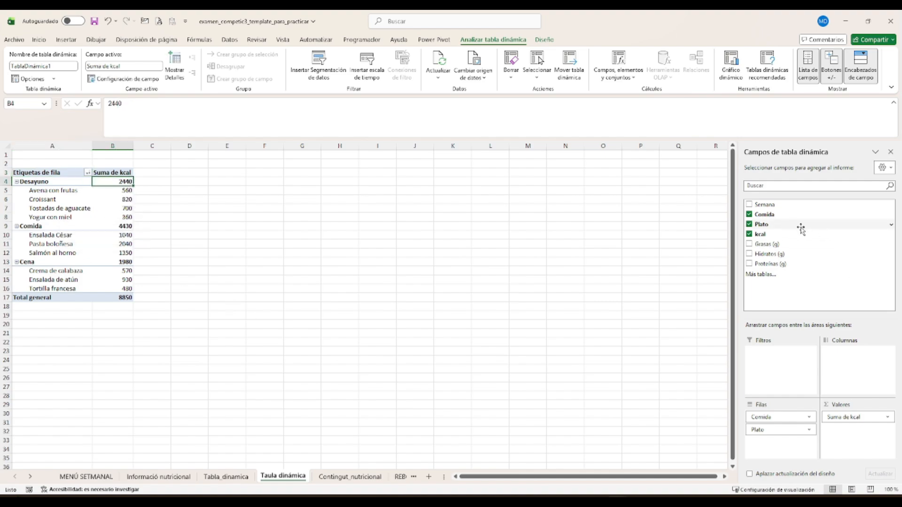
drag(778, 234, 847, 429)
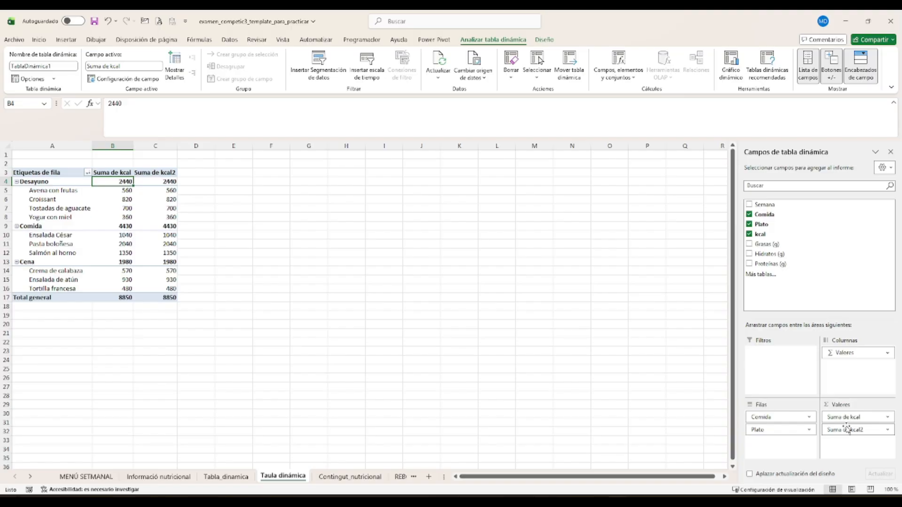
click(844, 429)
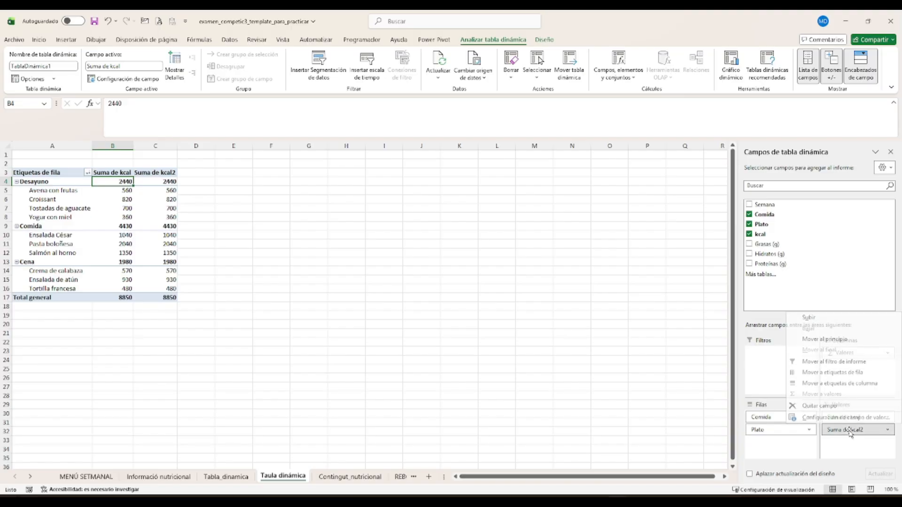
click(841, 417)
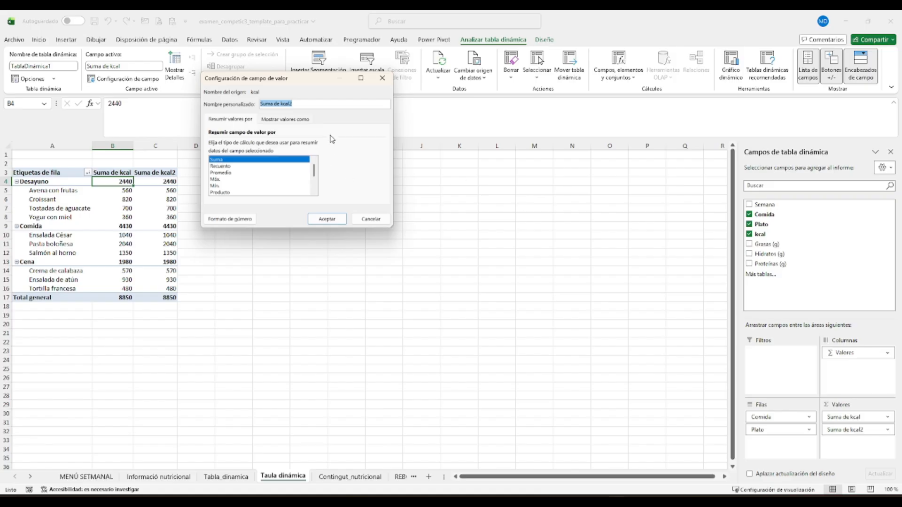
click(297, 103)
text(porcentaje de)
click(274, 119)
click(241, 145)
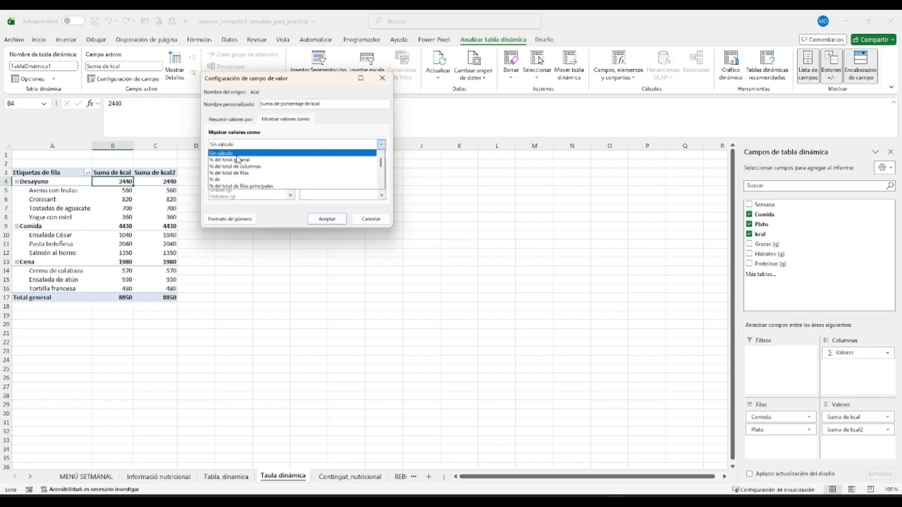
click(239, 160)
click(320, 219)
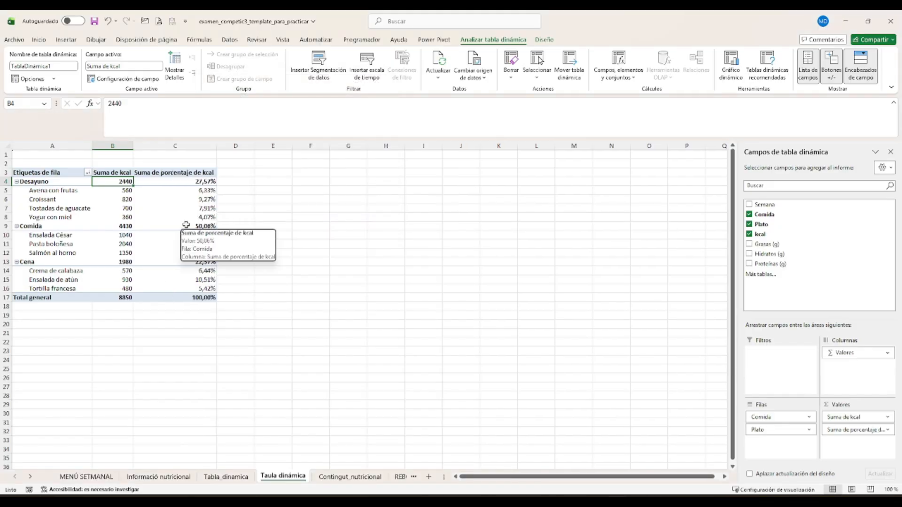
Apply the custom number format 0,00 "kcal" to the Suma de kcal value field of the pivot table.
drag(125, 180, 114, 295)
click(846, 417)
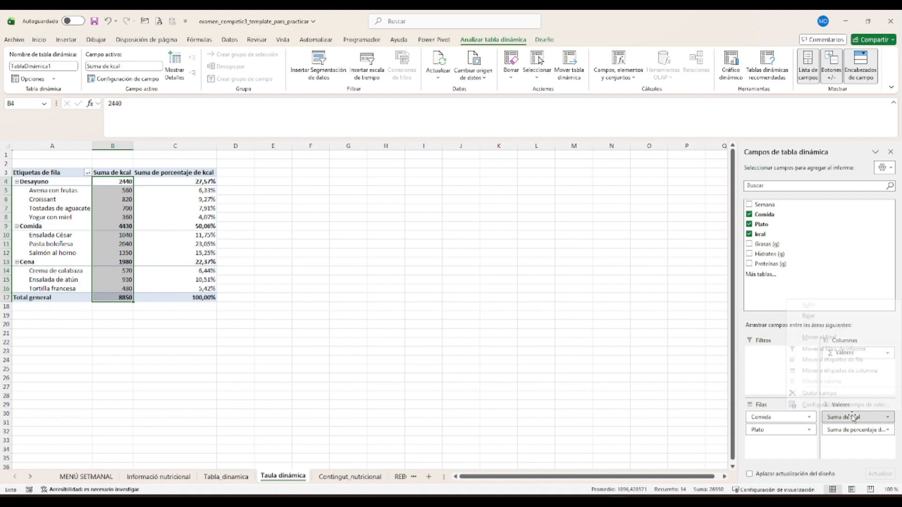
click(841, 406)
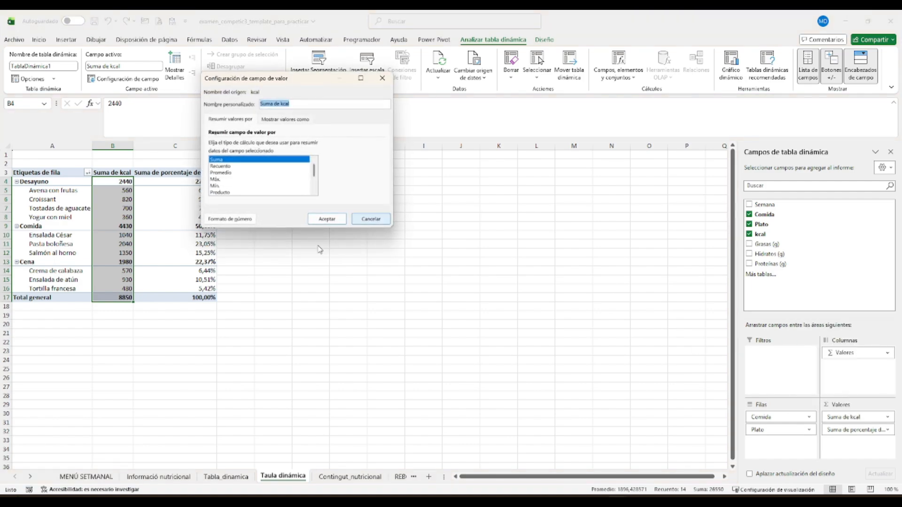
click(220, 218)
click(215, 147)
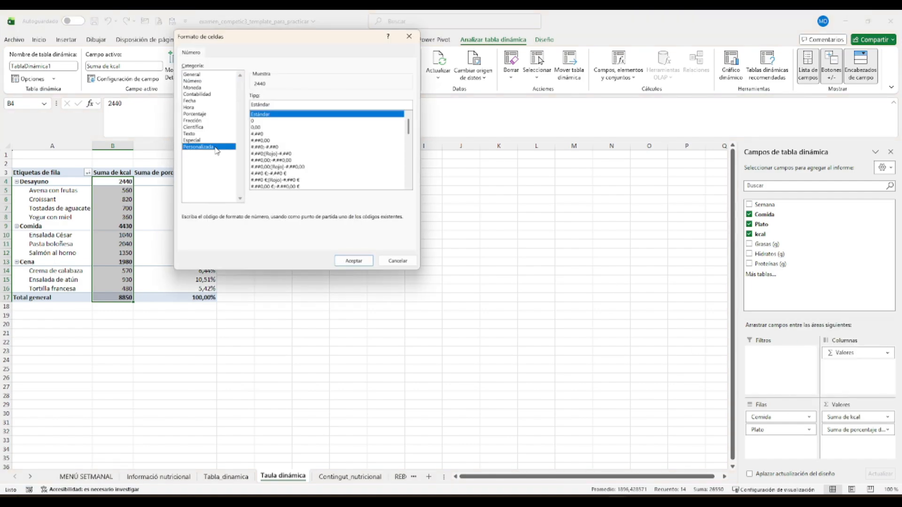
click(271, 127)
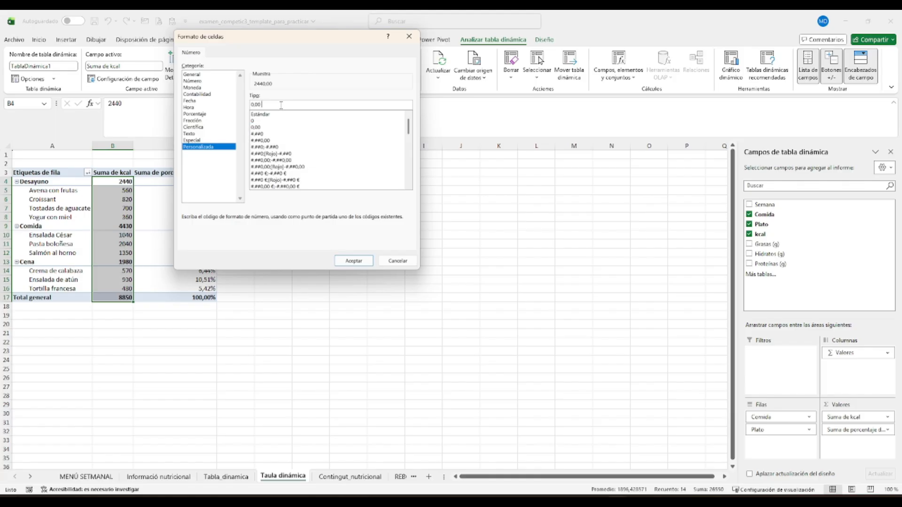
text("kcal")
click(354, 260)
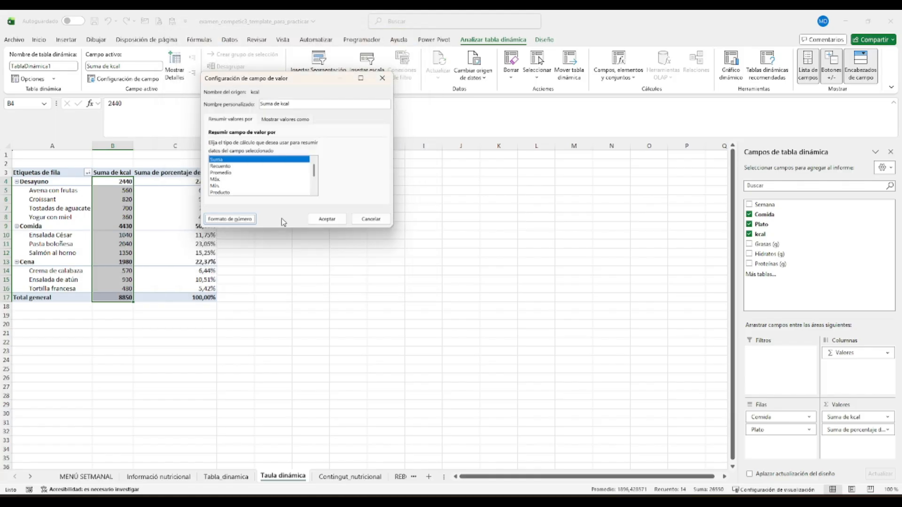
click(321, 216)
click(165, 200)
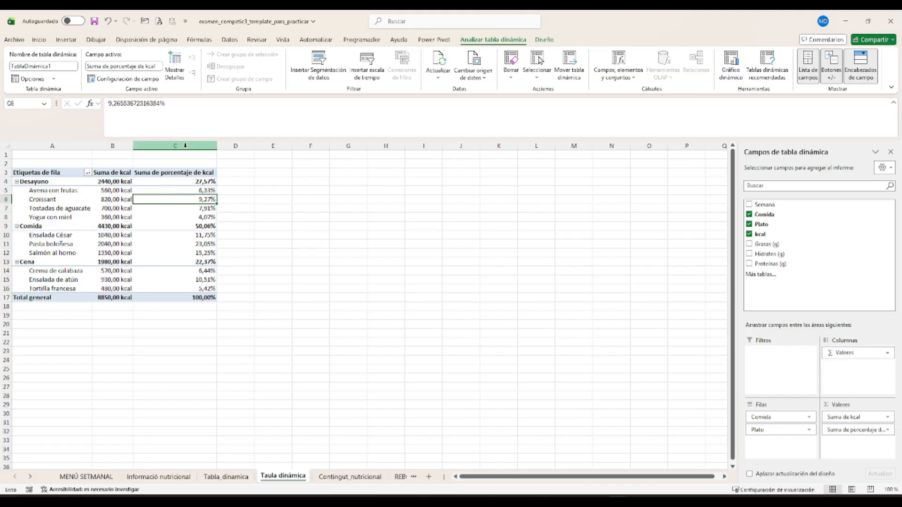
drag(50, 190, 52, 220)
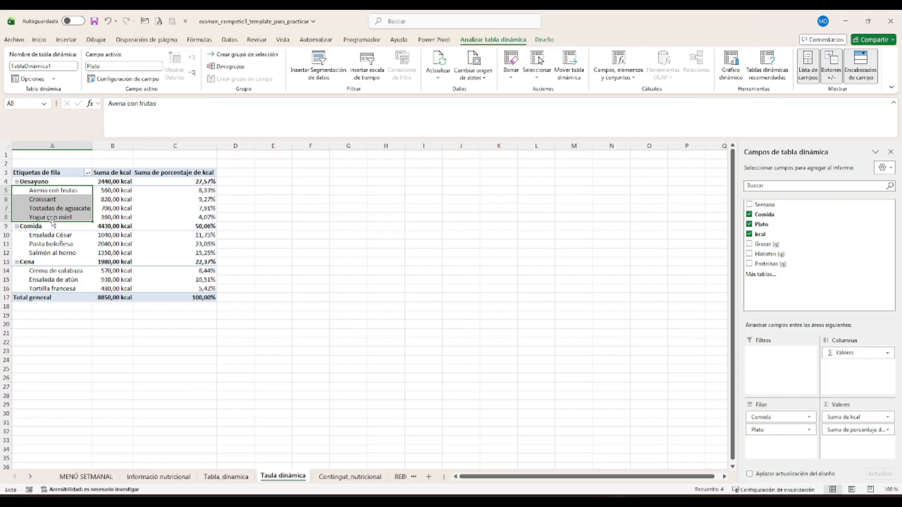
click(182, 208)
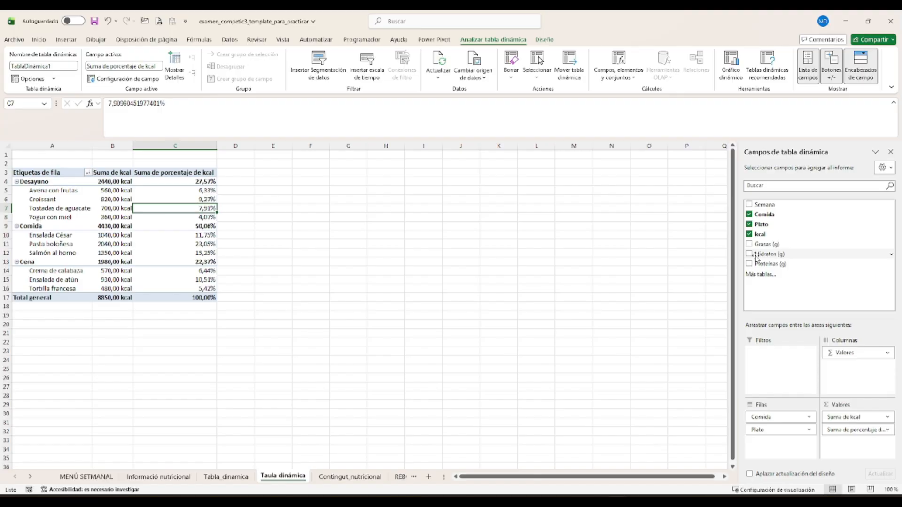
Add Hidratos (g) to the pivot table's values as a sum with the custom number format 0,00 "g".
drag(763, 254, 855, 443)
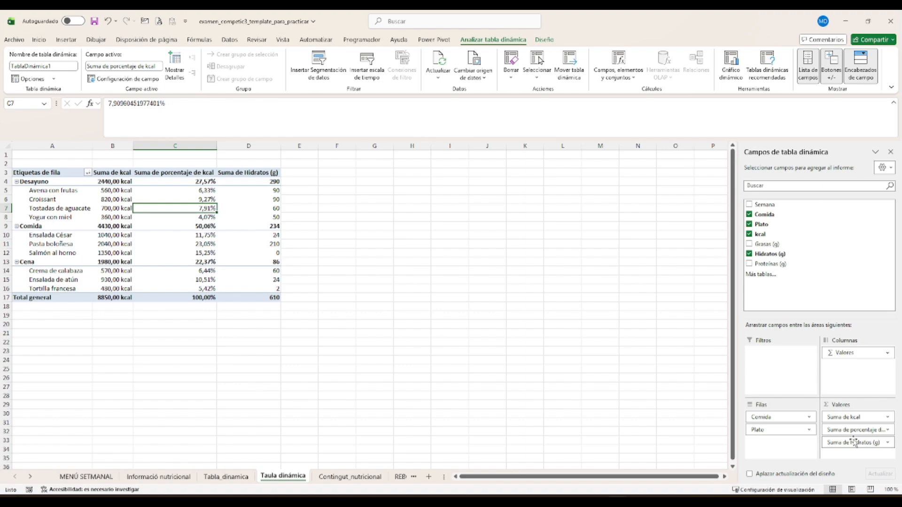
click(862, 444)
click(845, 435)
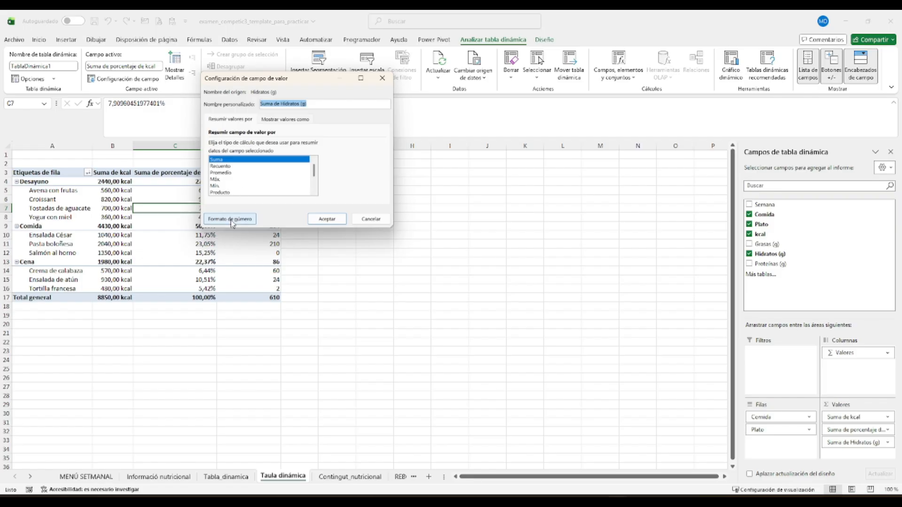
click(231, 220)
click(207, 147)
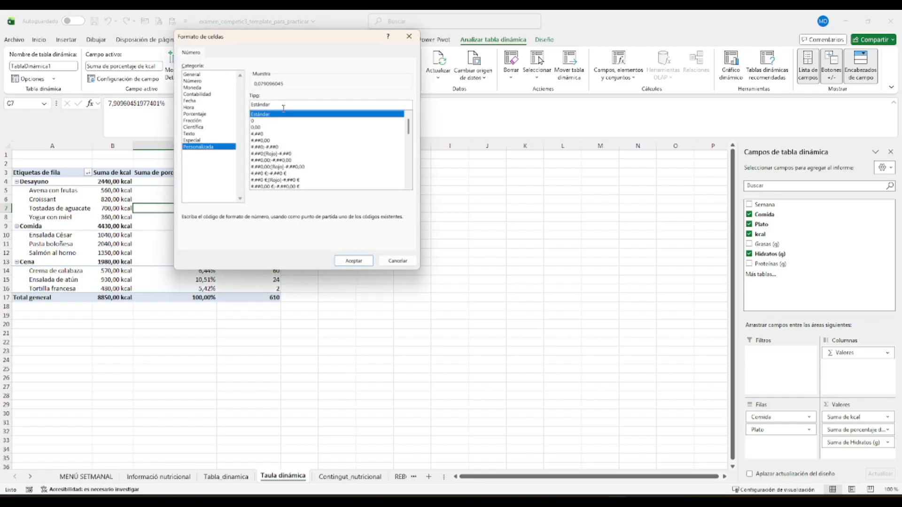
click(273, 127)
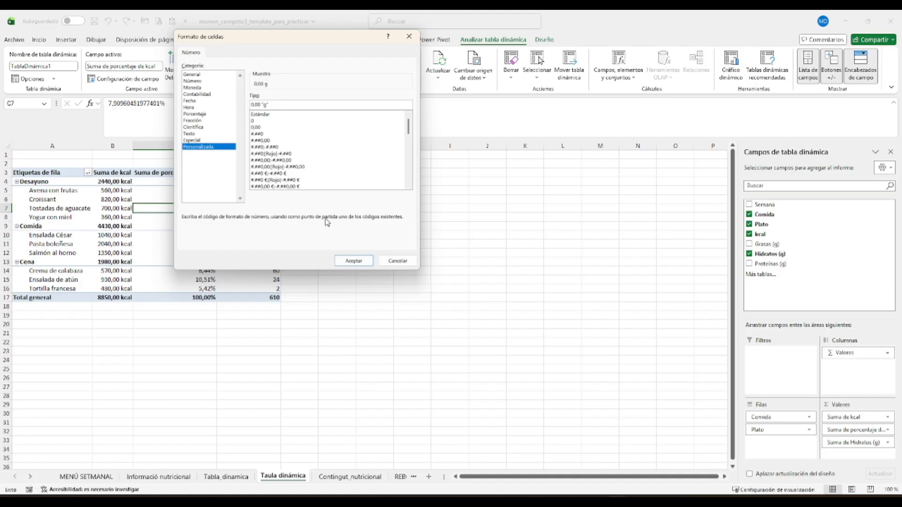
click(348, 260)
click(328, 220)
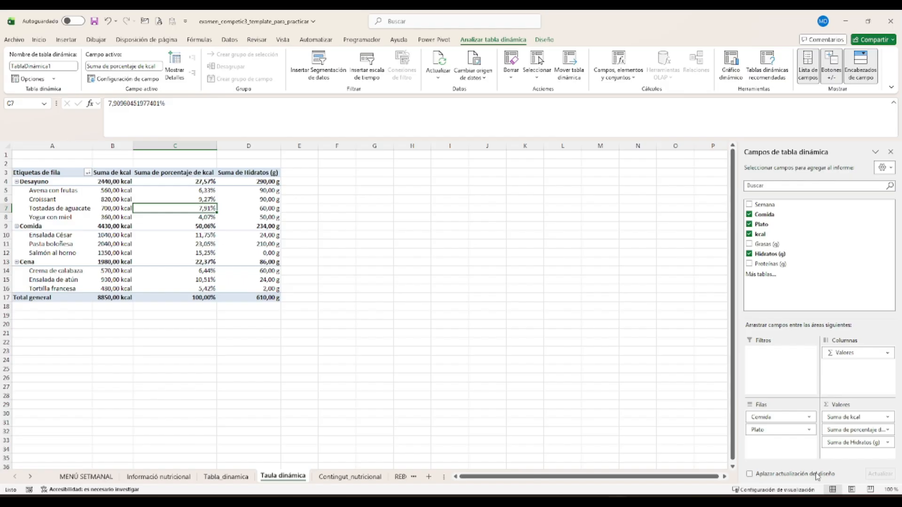
click(40, 40)
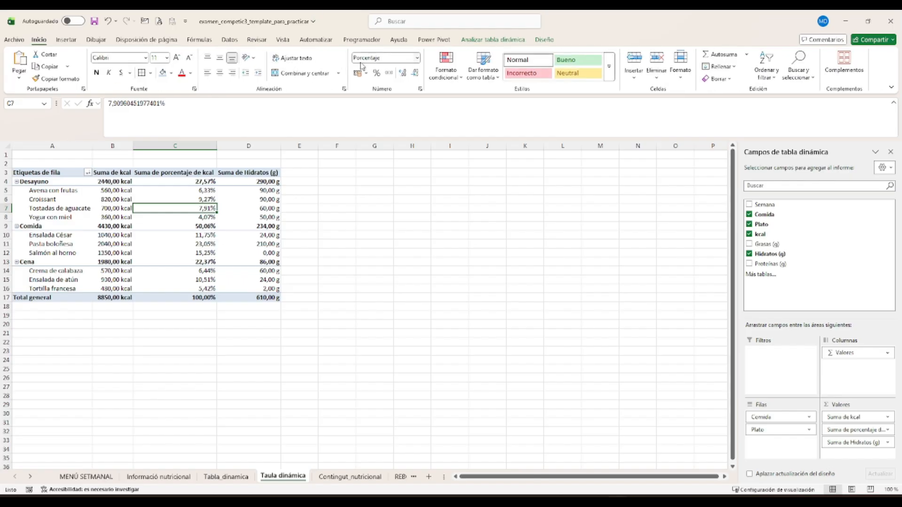
click(416, 58)
click(260, 216)
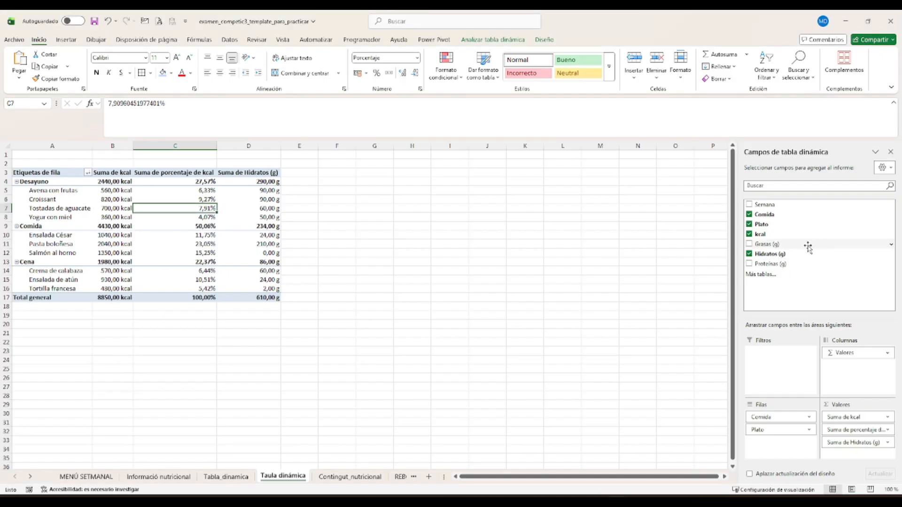
Add Proteínas (g) to the pivot table's values as a sum with the custom number format 0,00 "g".
drag(804, 263, 839, 448)
click(872, 455)
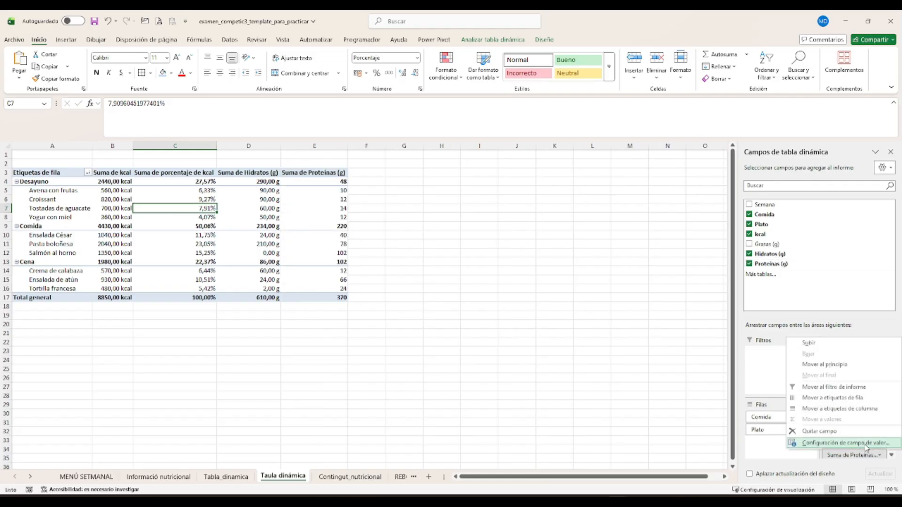
click(867, 446)
click(237, 220)
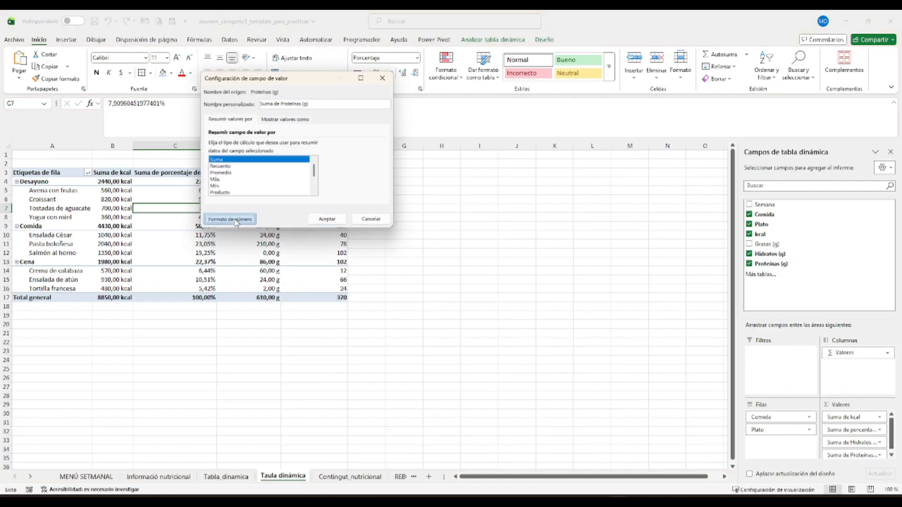
click(206, 147)
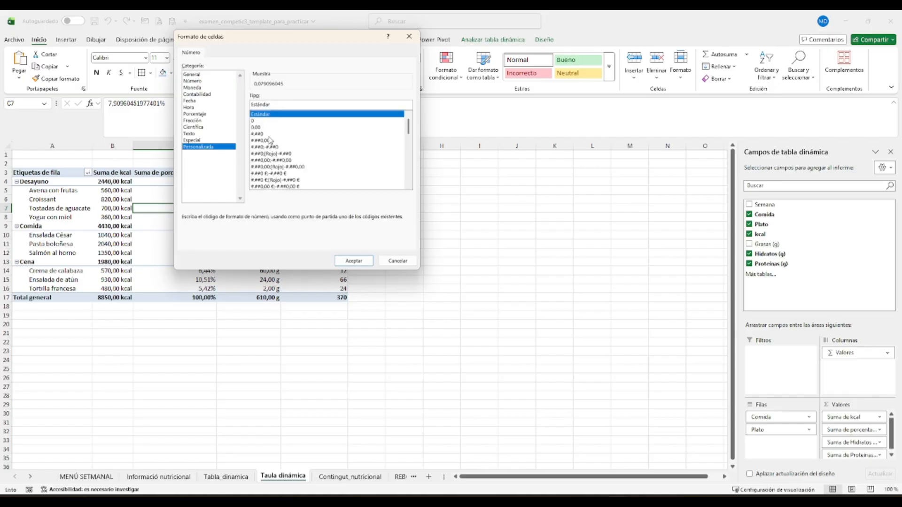
click(276, 127)
click(282, 104)
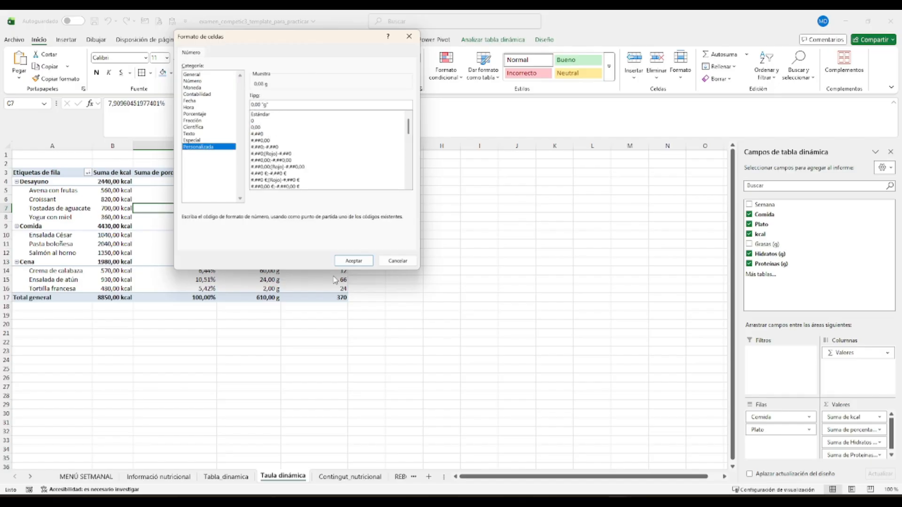
click(354, 260)
click(327, 220)
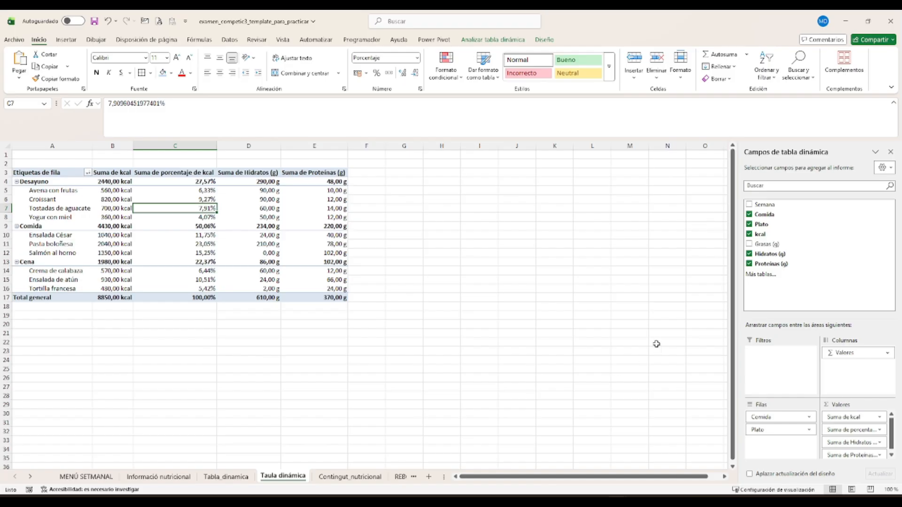
Add Semana as the outermost row field, above Comida and Plato, and look through the rows for all weeks.
drag(783, 210, 789, 417)
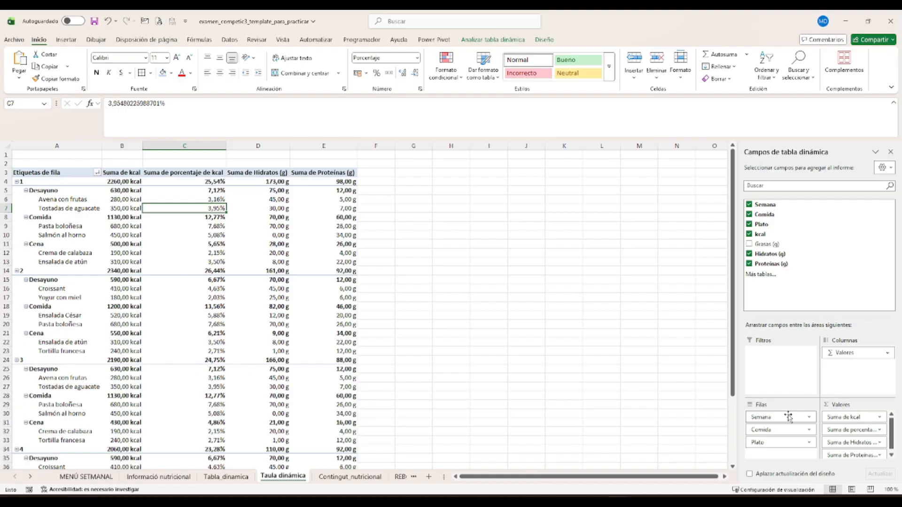
scroll(60, 397, down, 4)
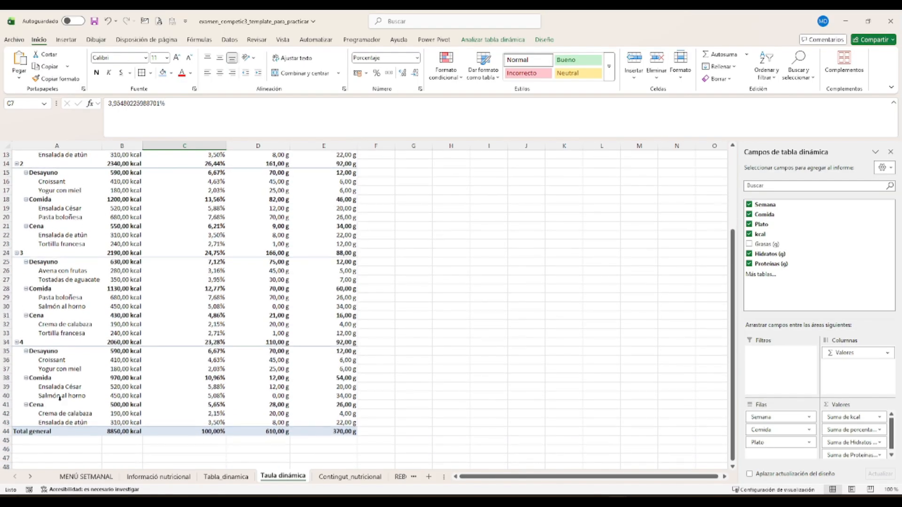
scroll(59, 404, up, 4)
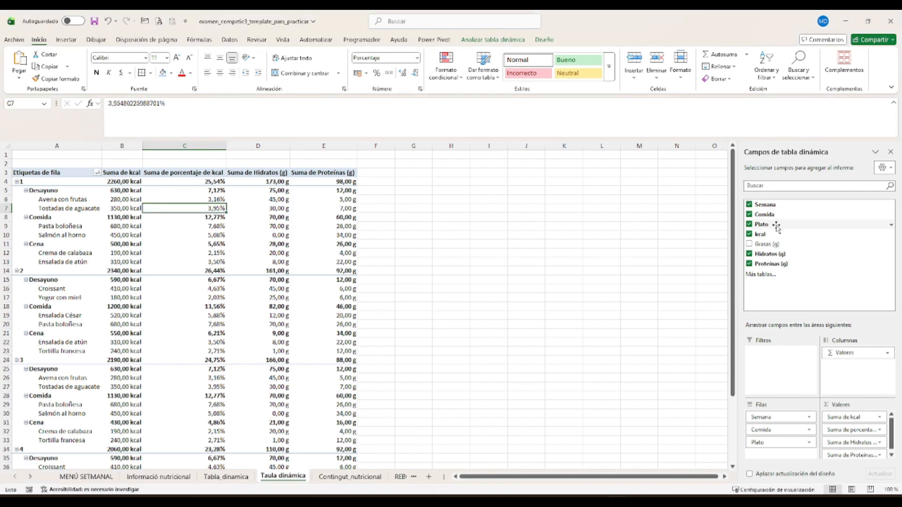
Move Plato from the rows to the report filter and filter the pivot table to Avena con frutas only.
drag(777, 227, 784, 372)
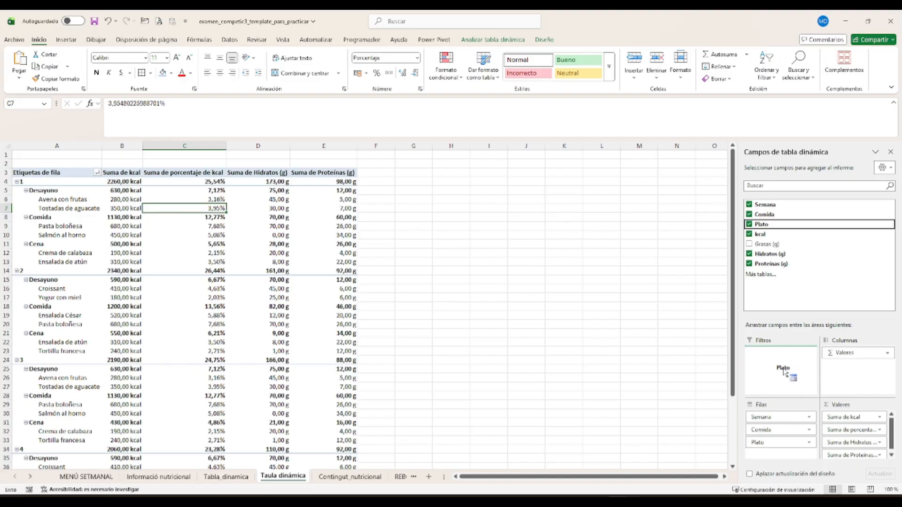
drag(783, 372, 785, 373)
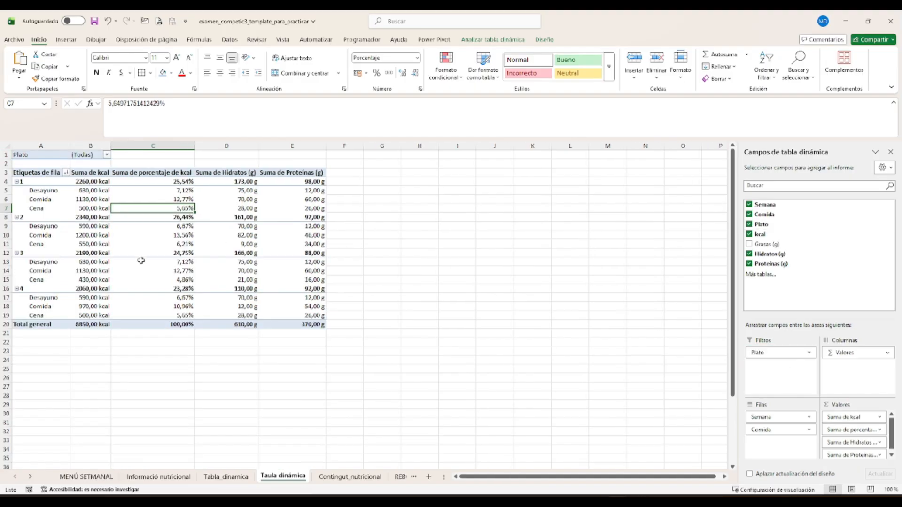
click(107, 156)
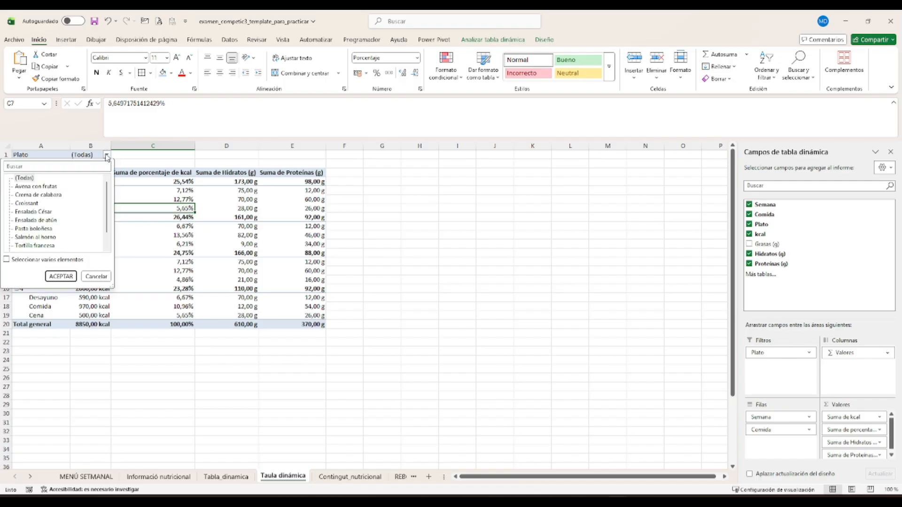
click(7, 260)
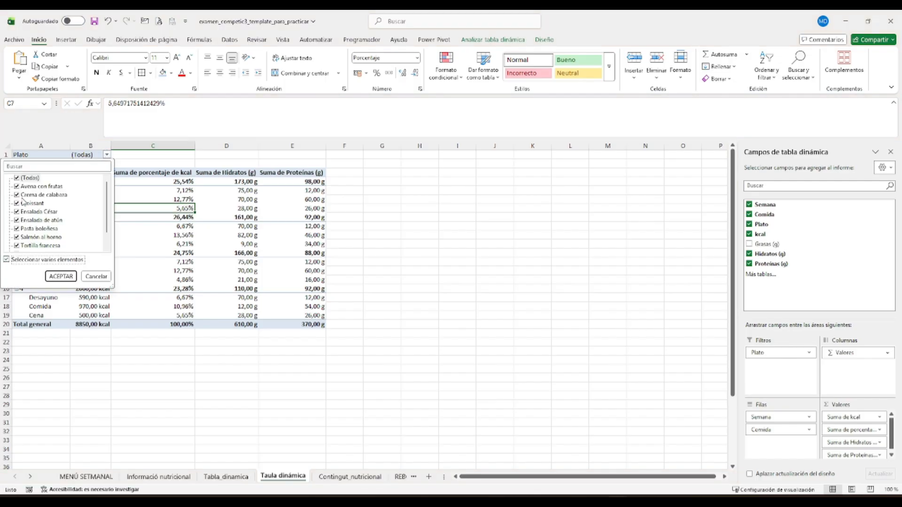
click(17, 178)
click(17, 187)
click(62, 277)
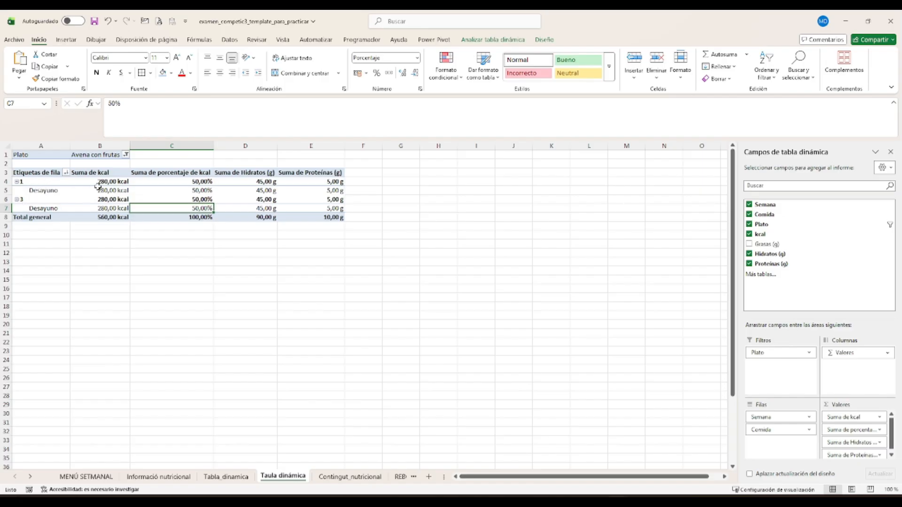
Reset the Plato filter to all dishes and move Plato back to the row fields below Comida.
click(124, 156)
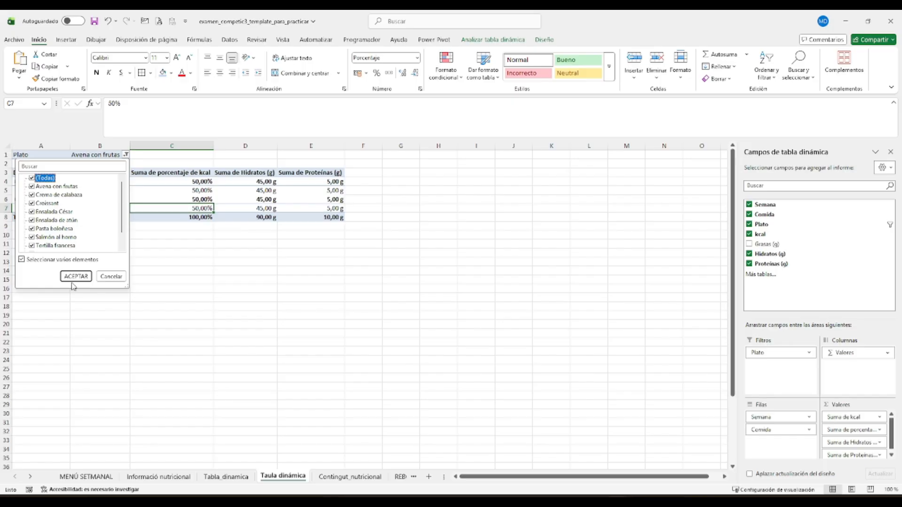
click(74, 278)
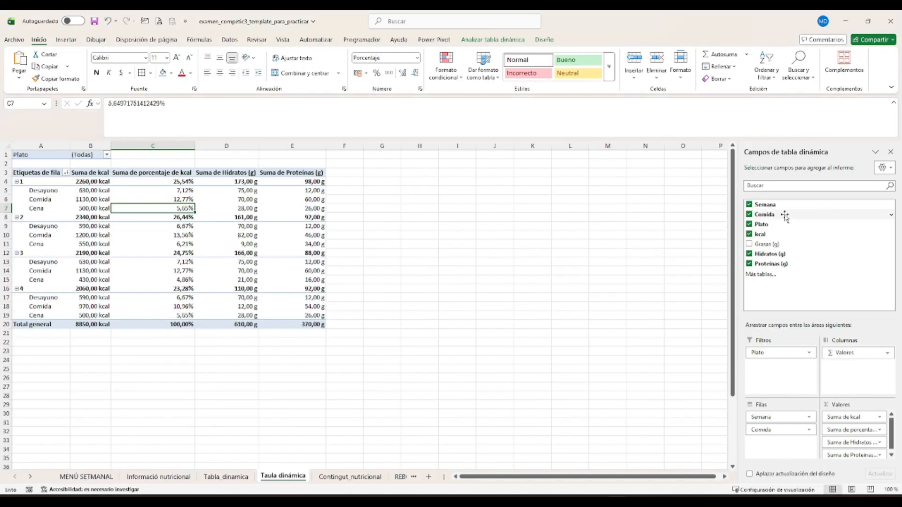
drag(762, 224, 782, 431)
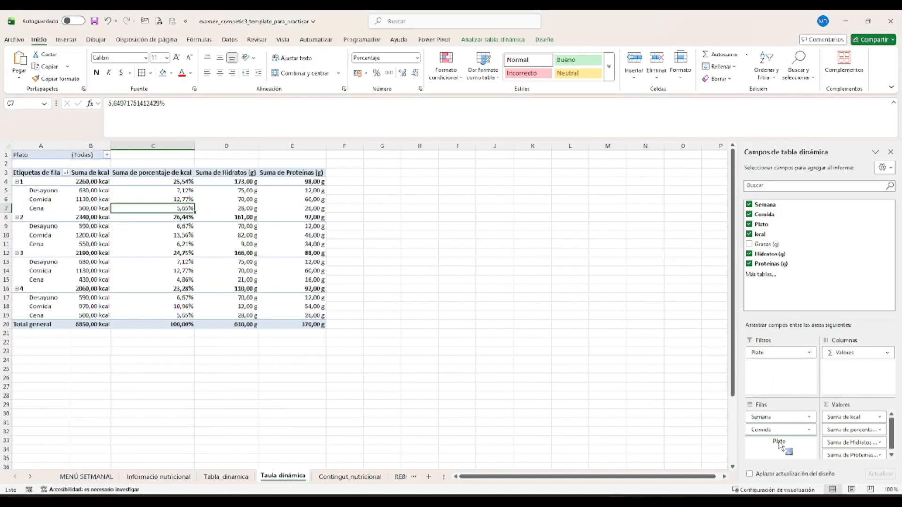
Insert a slicer for Plato and place it beside the pivot table, around columns G to I from row 3.
click(492, 40)
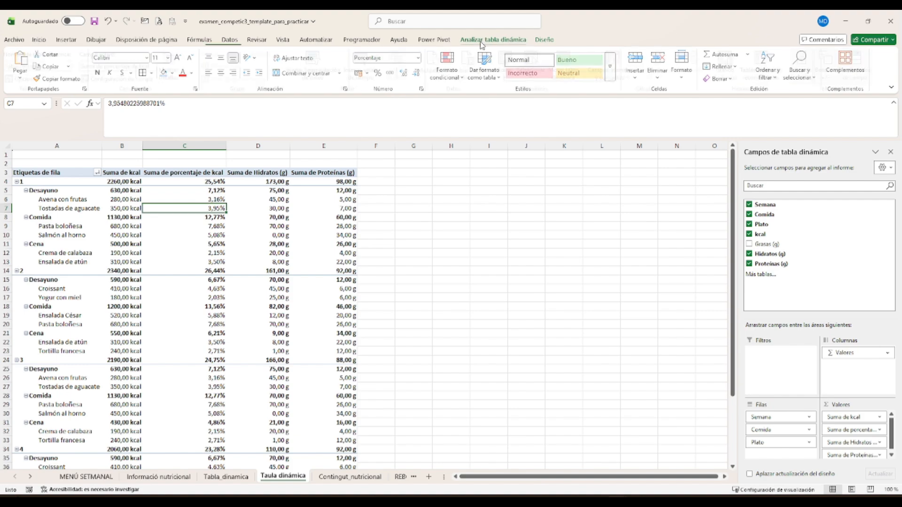
click(323, 80)
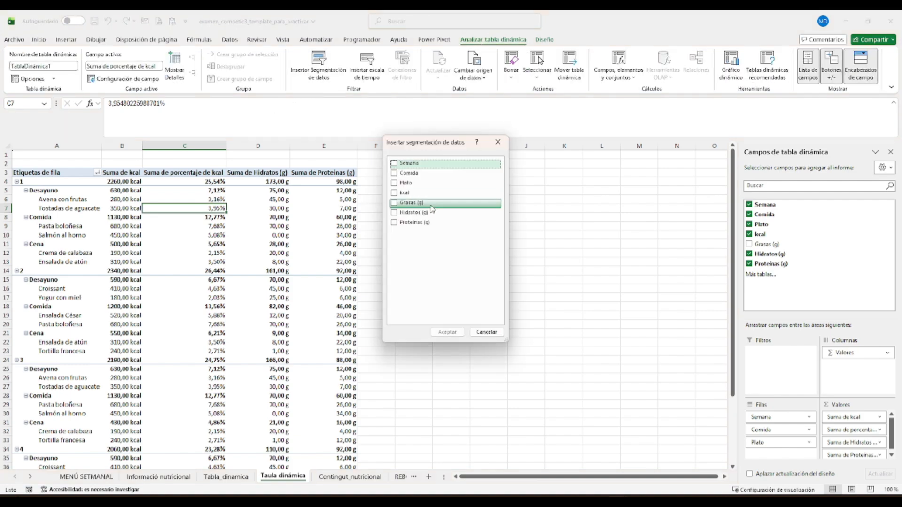
click(395, 183)
click(447, 332)
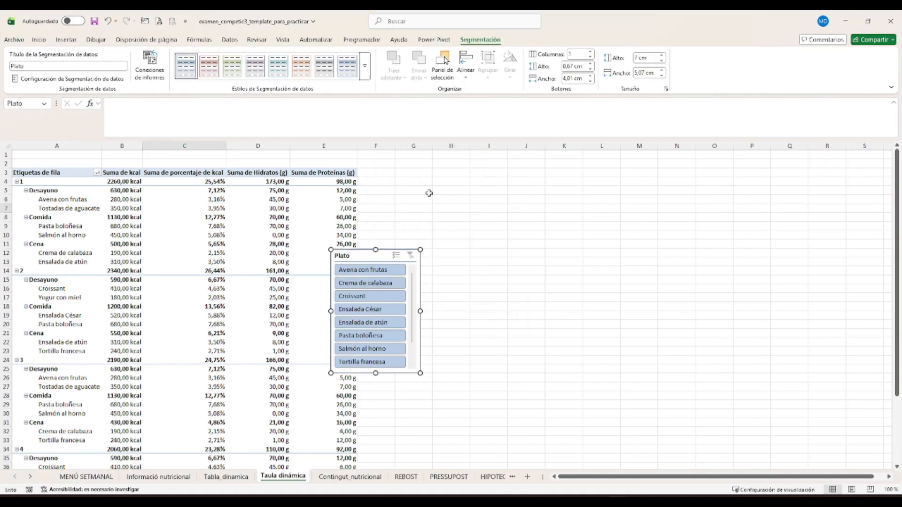
drag(370, 251, 459, 174)
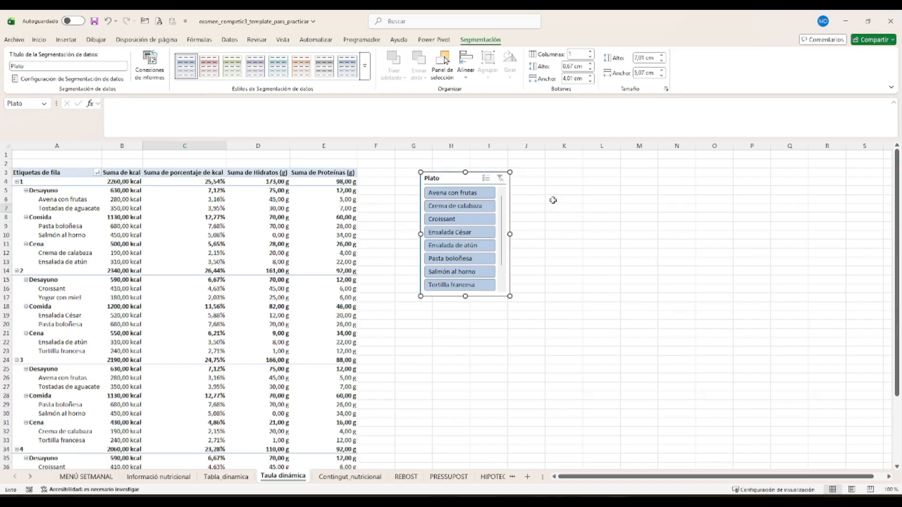
Try the Plato slicer on single dishes such as Croissant and Tortilla francesa, and clear its filter to show all dishes.
click(454, 192)
click(449, 206)
click(461, 219)
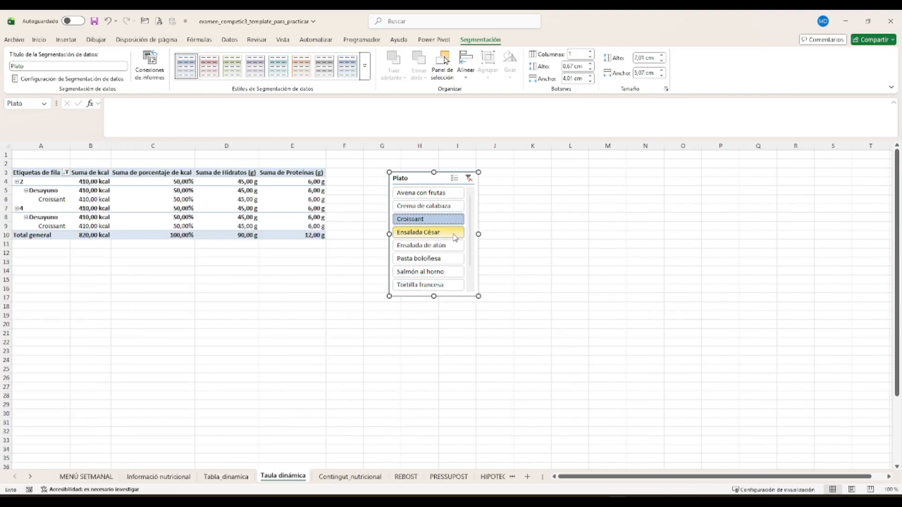
click(453, 232)
click(449, 258)
click(441, 285)
click(485, 178)
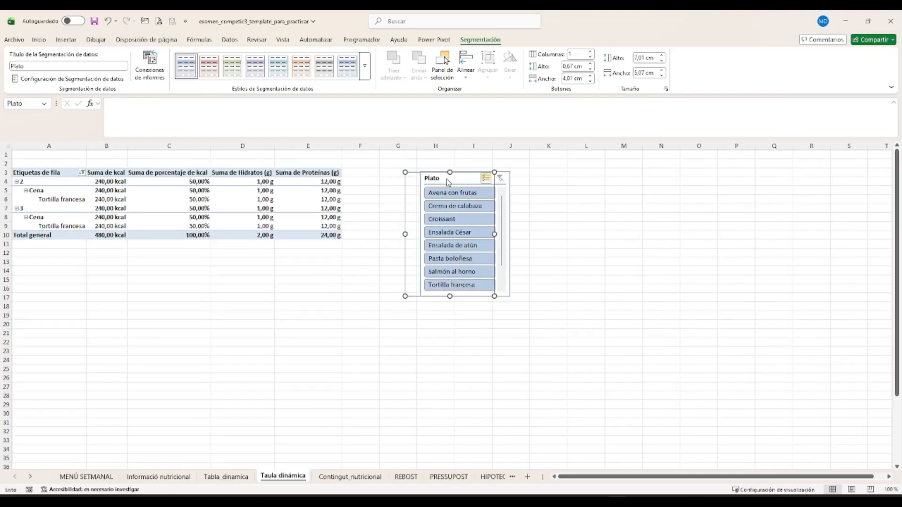
Move the Plato slicer closer to the pivot table, around columns G and H, and look through the pivot rows down to Total general.
drag(439, 174, 404, 166)
click(329, 182)
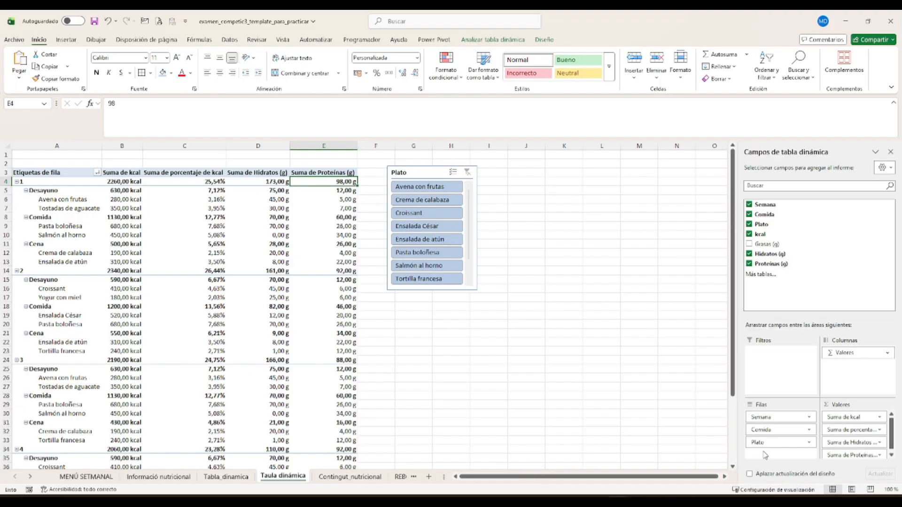
click(478, 272)
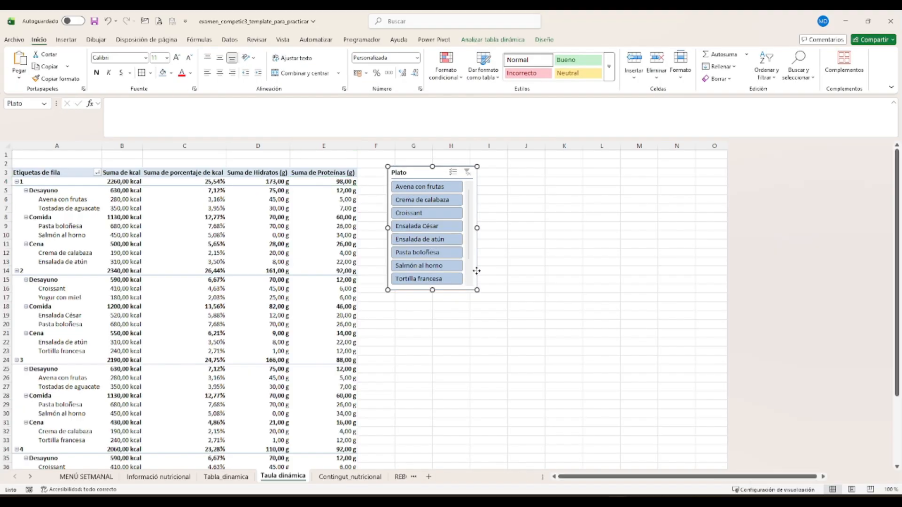
click(239, 207)
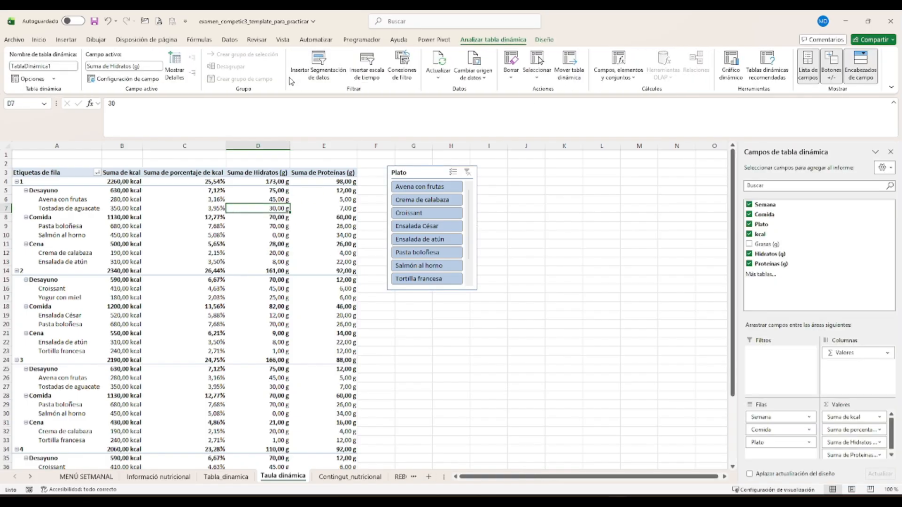
scroll(318, 245, down, 4)
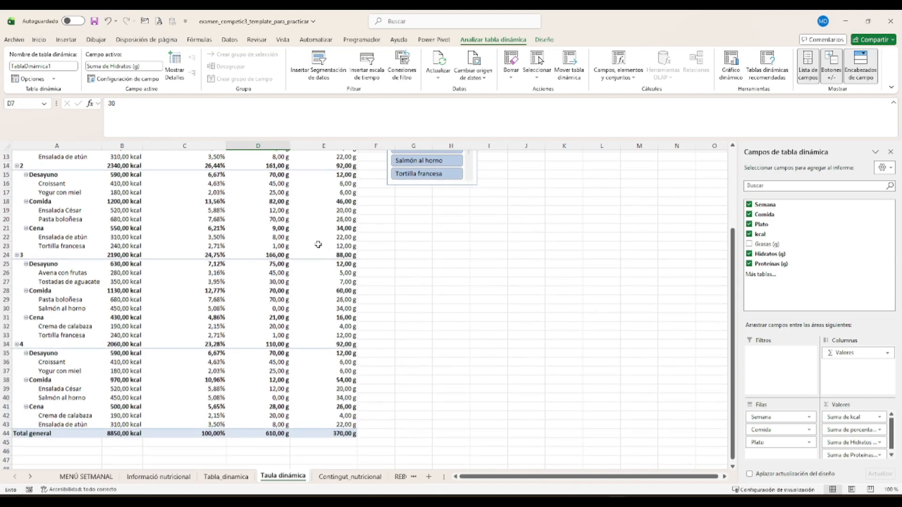
scroll(318, 244, up, 4)
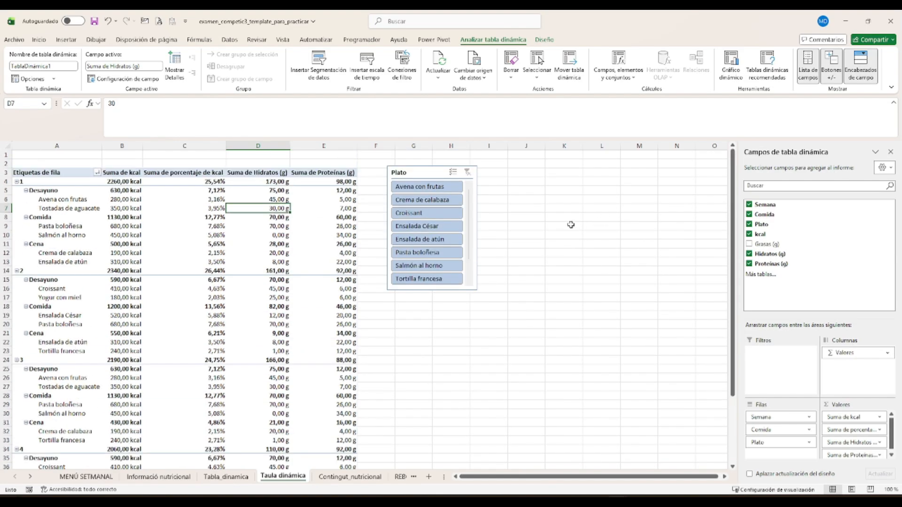
Move Plato to the report filter and back to the rows, and try the slicer on Croissant before clearing it.
drag(757, 442, 763, 369)
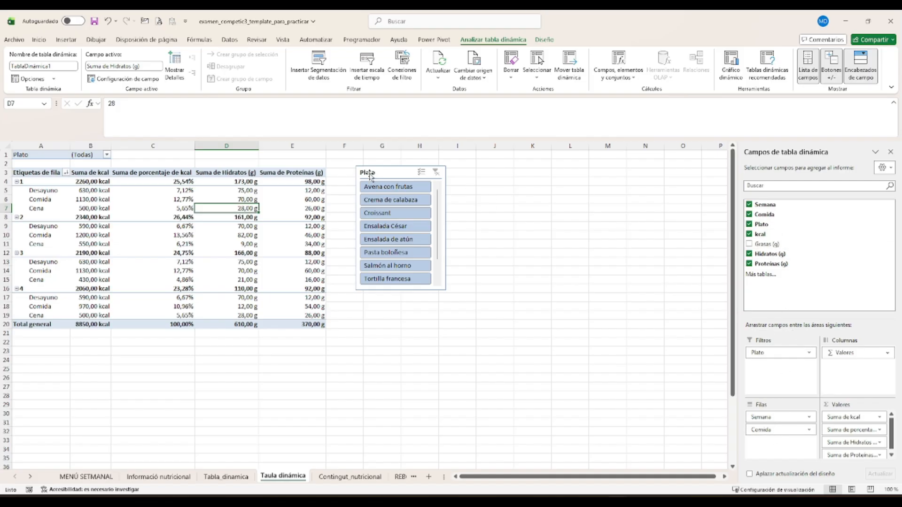
drag(767, 355, 771, 446)
click(397, 213)
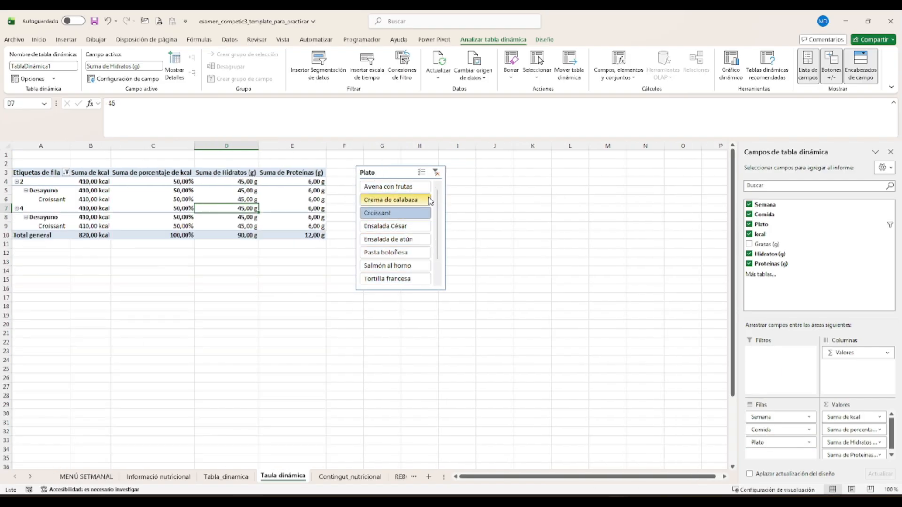
click(436, 173)
Move Plato from the rows to the report filter and delete the Plato slicer.
drag(780, 444, 778, 373)
click(405, 178)
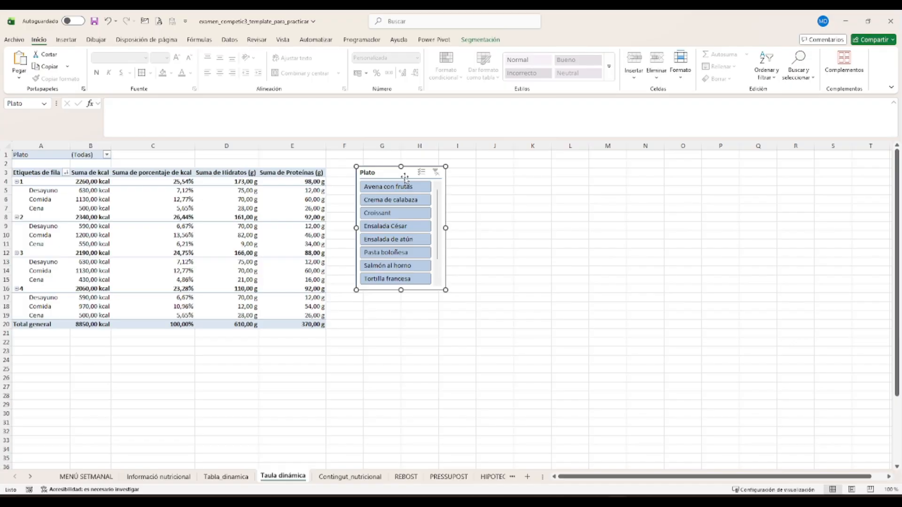
key(Delete)
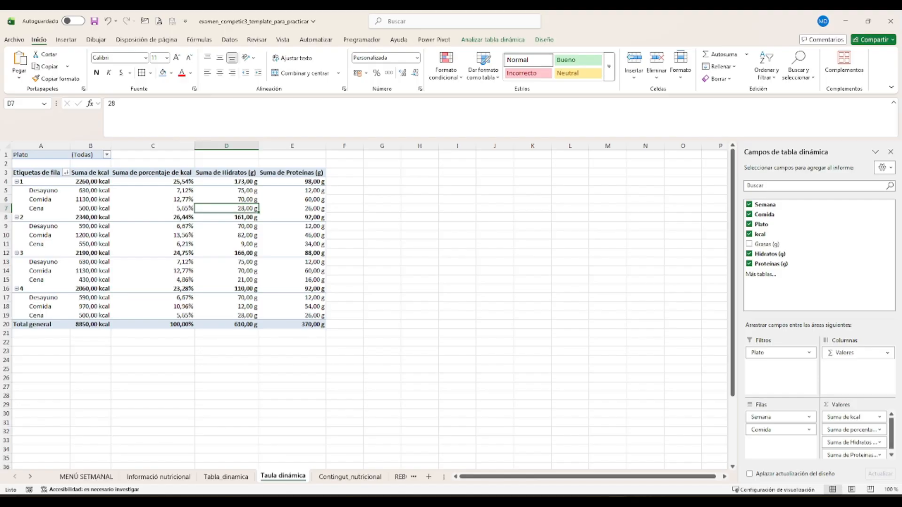
Switch to the exam page image to read the introduction to part 4, El Rebost, and return to the workbook's REBOST sheet.
key(alt+Tab)
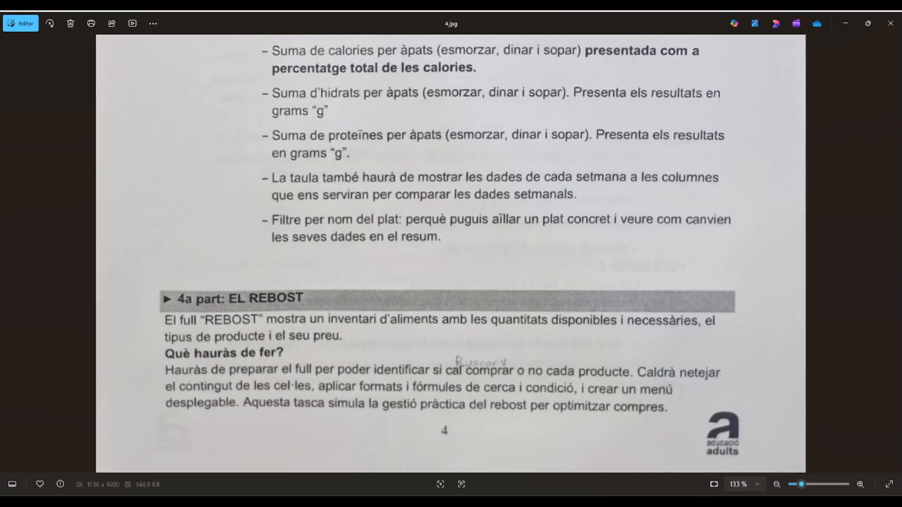
mouse_move(617, 502)
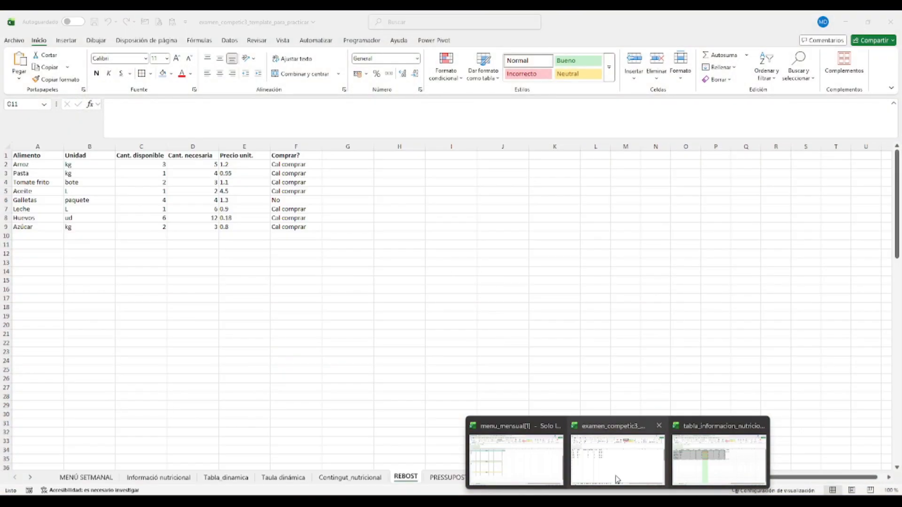
click(618, 479)
Examine the REBOST inventory columns from Alimento to Precio unit. and the Comprar? formula in F2.
click(210, 245)
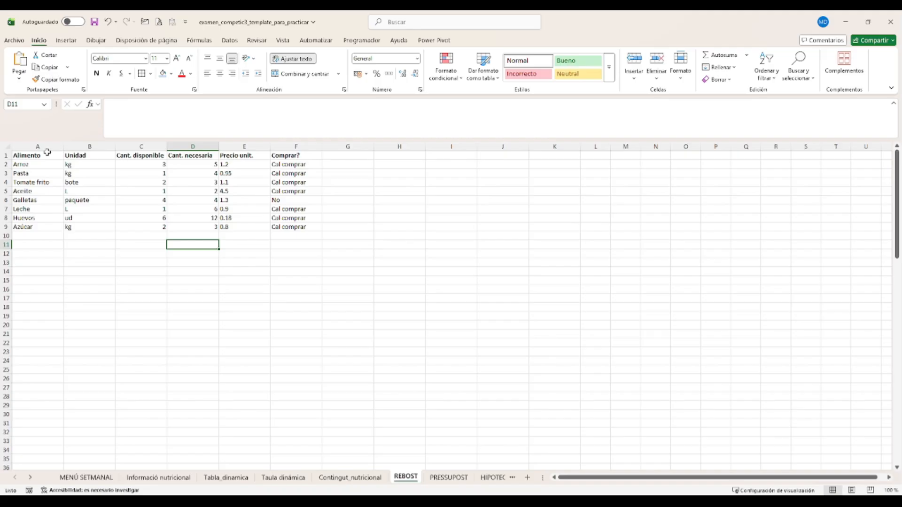
drag(48, 164, 52, 227)
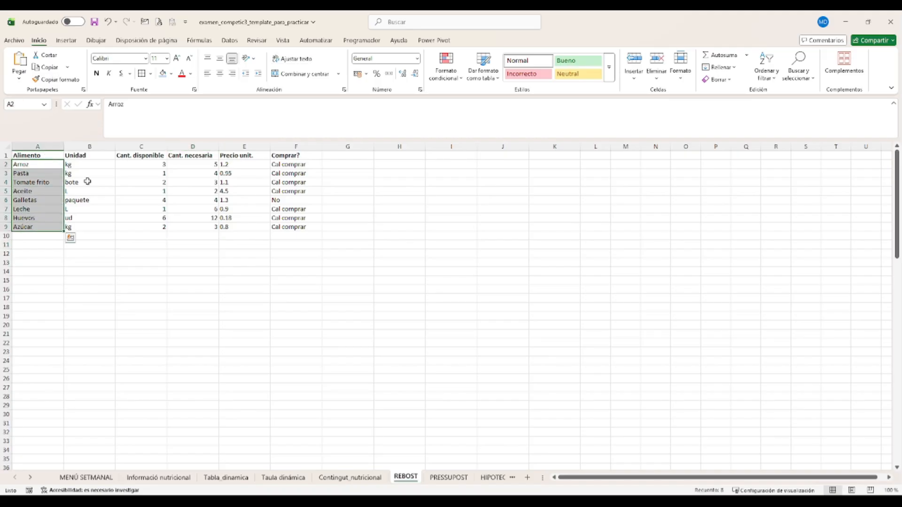
drag(88, 173, 88, 242)
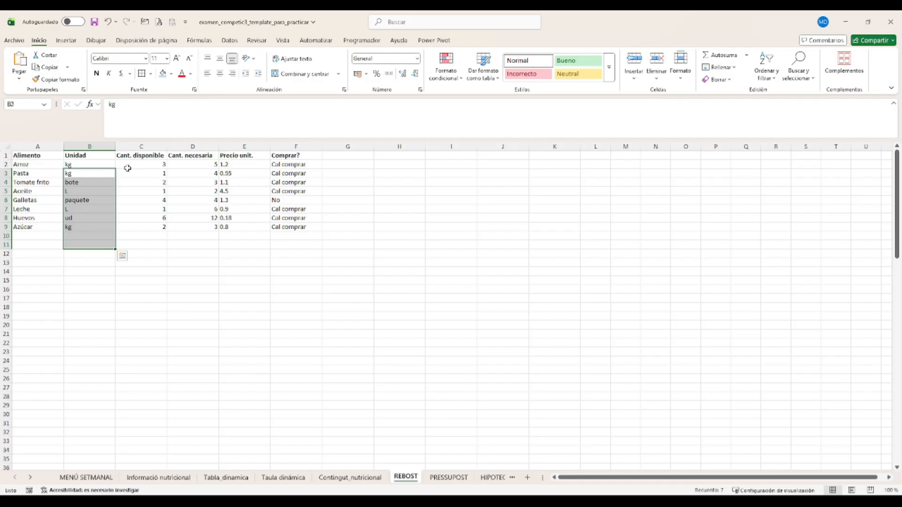
drag(128, 167, 135, 242)
drag(188, 187, 197, 250)
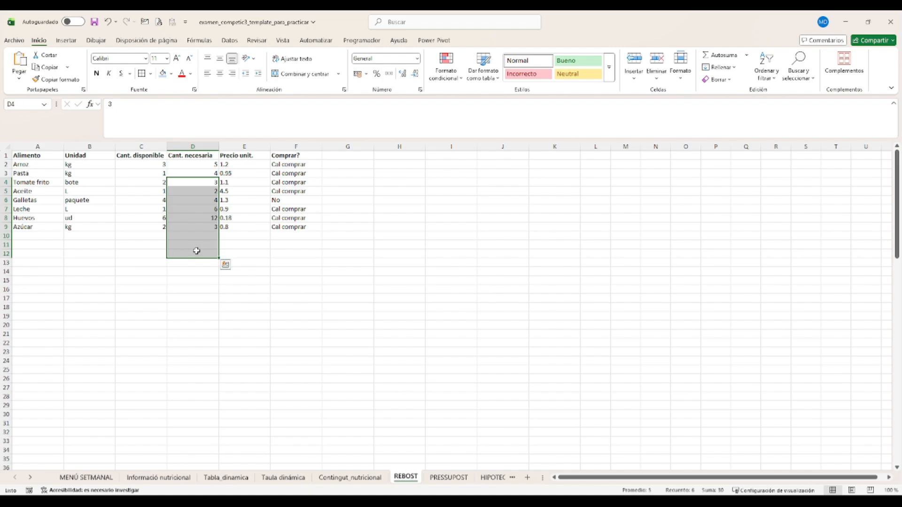
drag(243, 168, 243, 225)
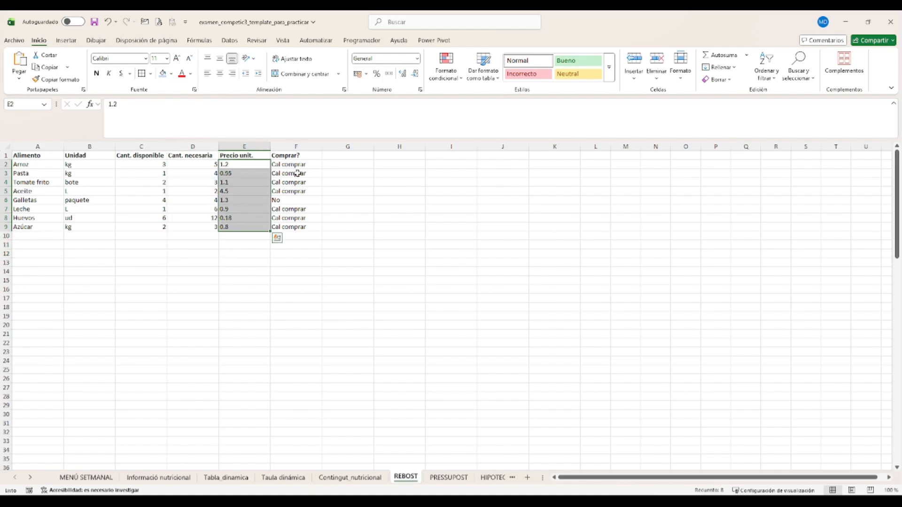
click(297, 166)
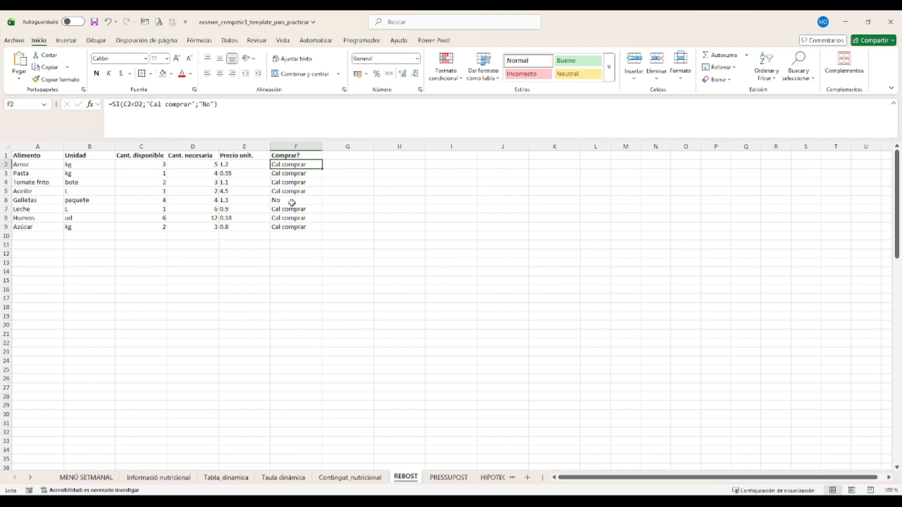
click(173, 225)
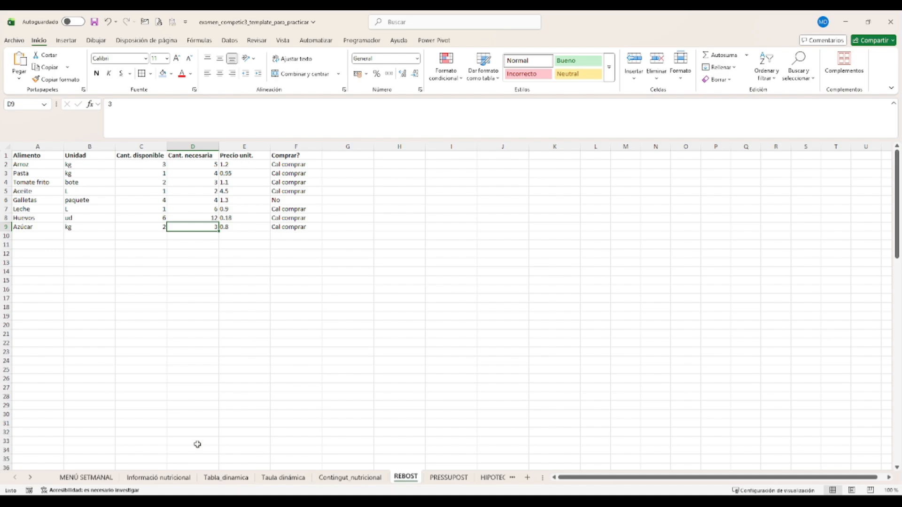
Switch to the exam images, read the page 5.jpg instructions for columns C to E and cells G5 to I5, and return to the workbook.
click(636, 450)
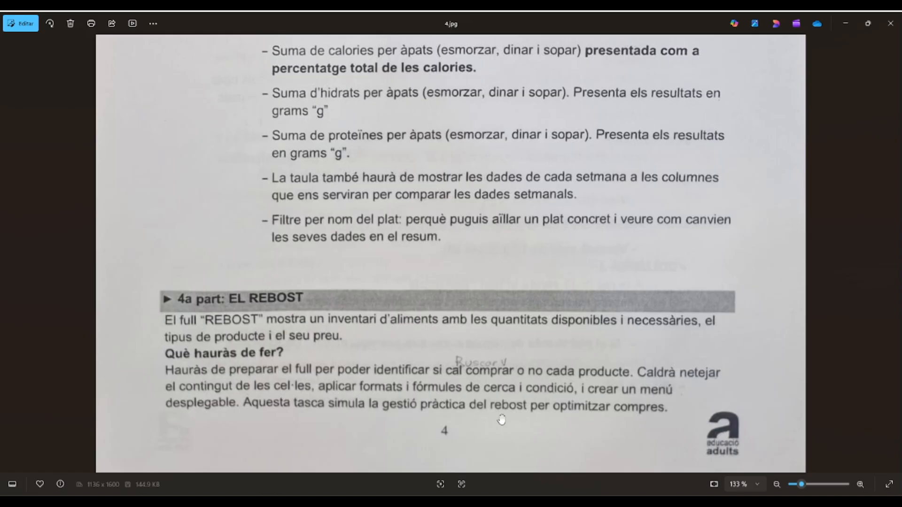
scroll(500, 418, down, 5)
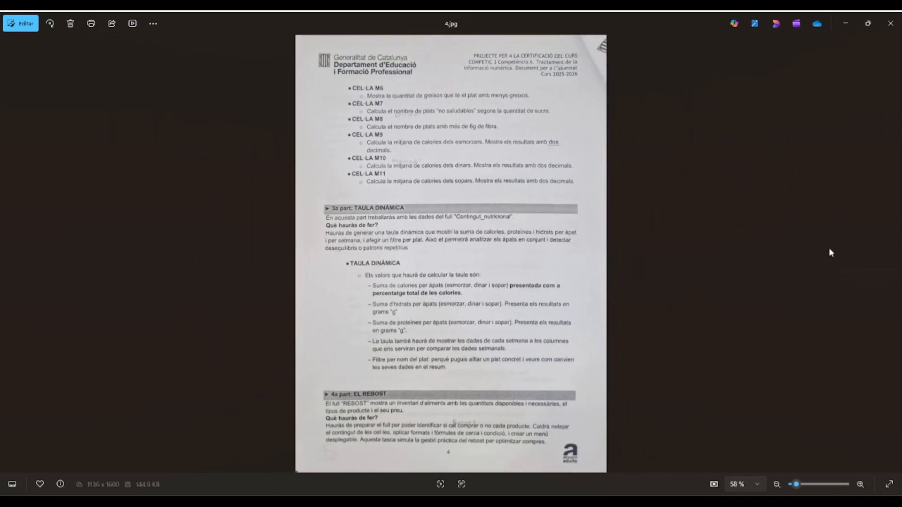
scroll(709, 344, up, 3)
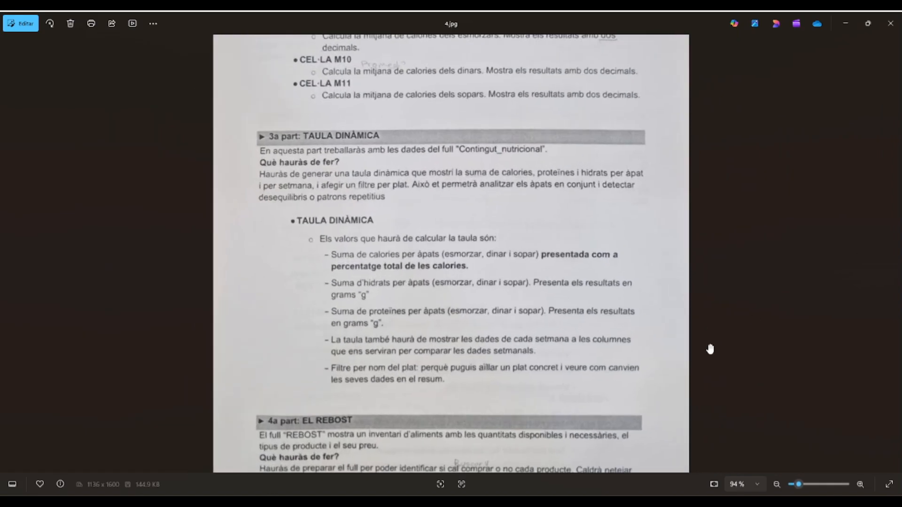
scroll(709, 344, down, 3)
key(Right)
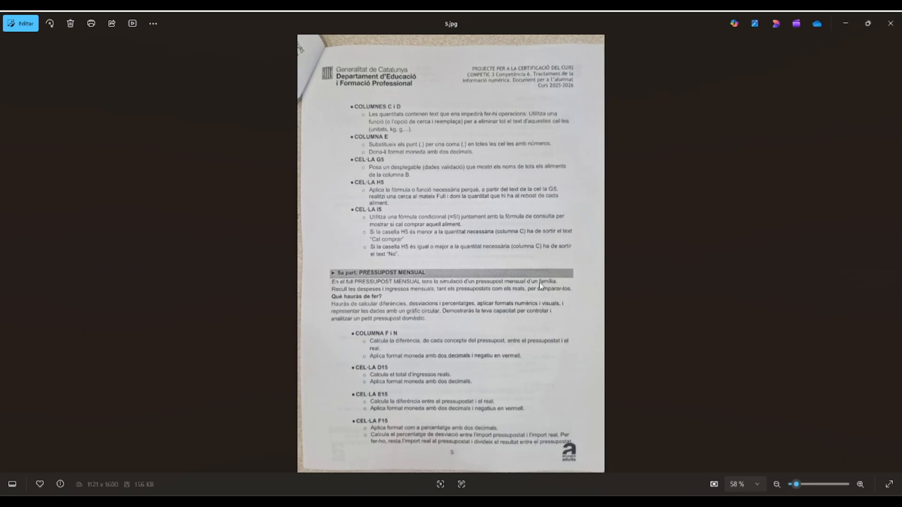
scroll(397, 122, up, 3)
scroll(397, 122, up, 3)
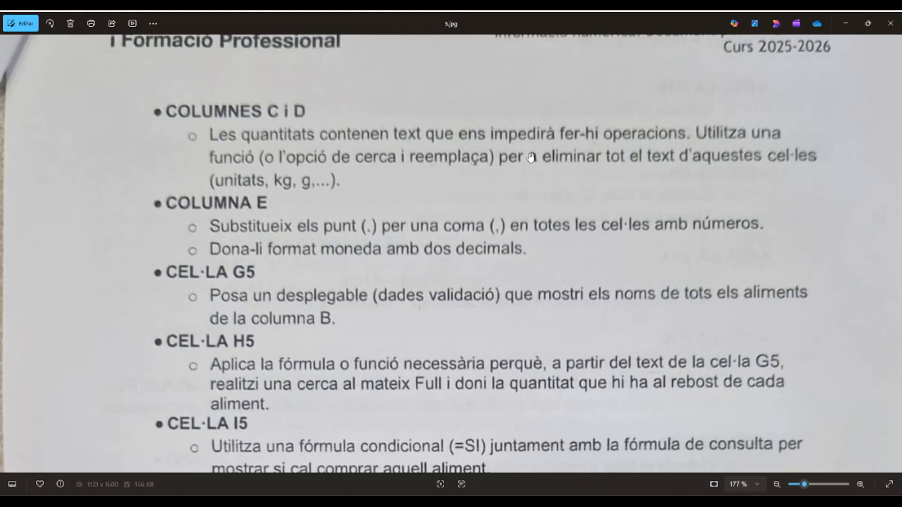
click(844, 24)
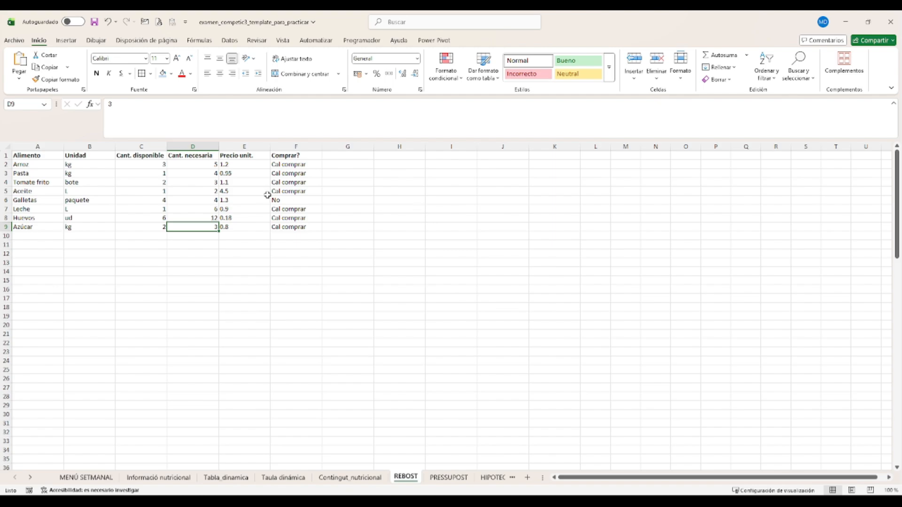
Add unit text to the available quantities: 3 g in C2, 1 kg in C3 and 2 un in C4.
click(161, 165)
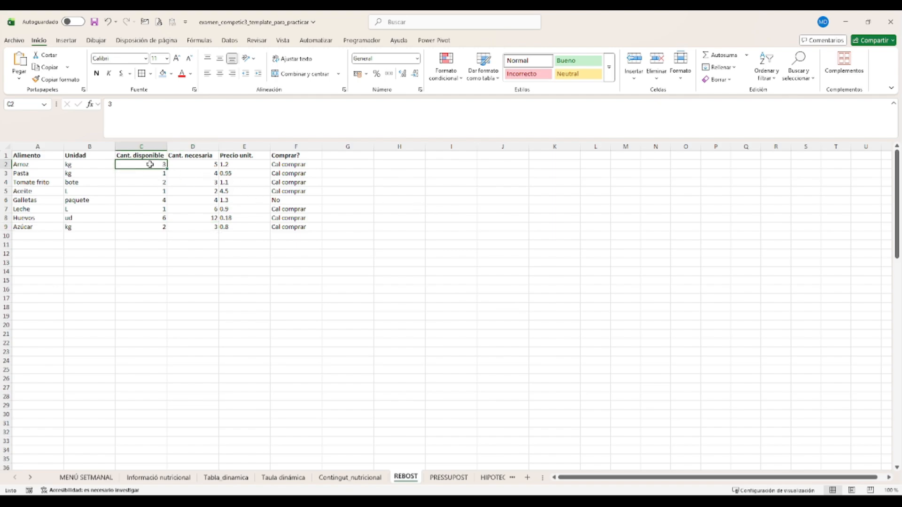
click(146, 112)
text(g)
key(Return)
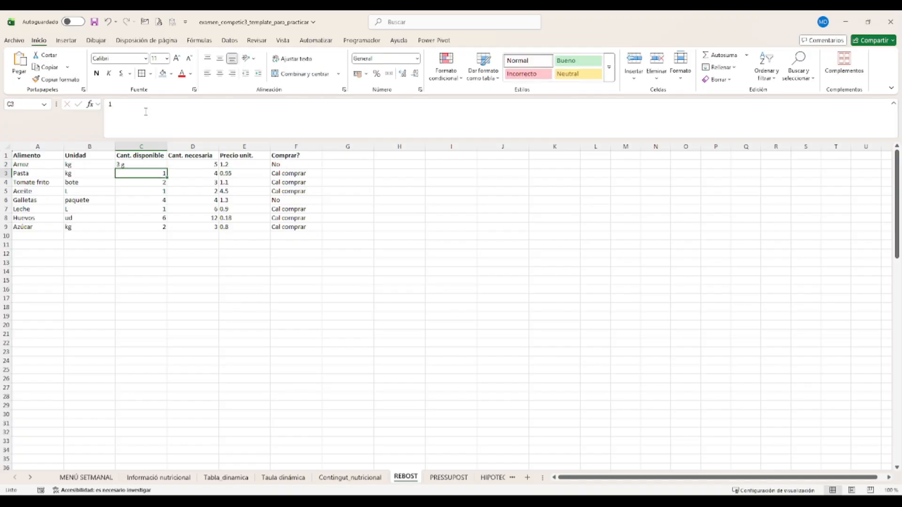
click(171, 120)
text(kg)
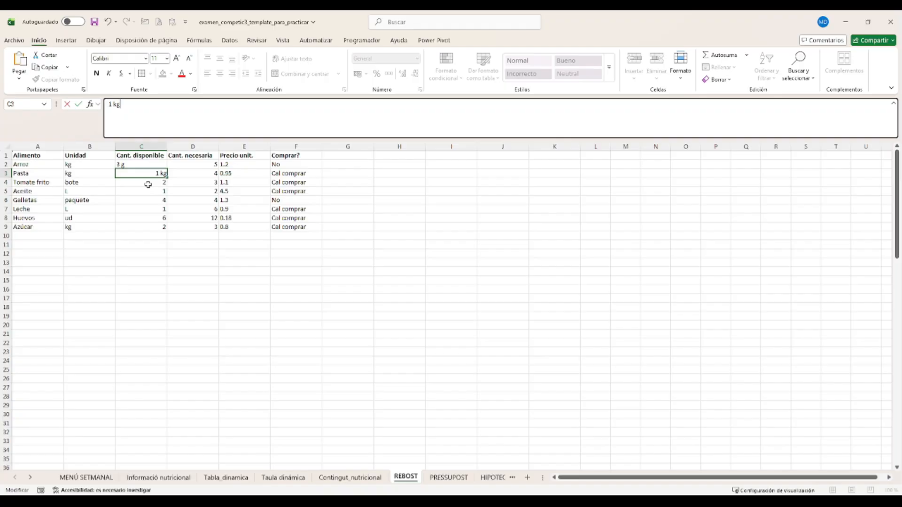
key(Return)
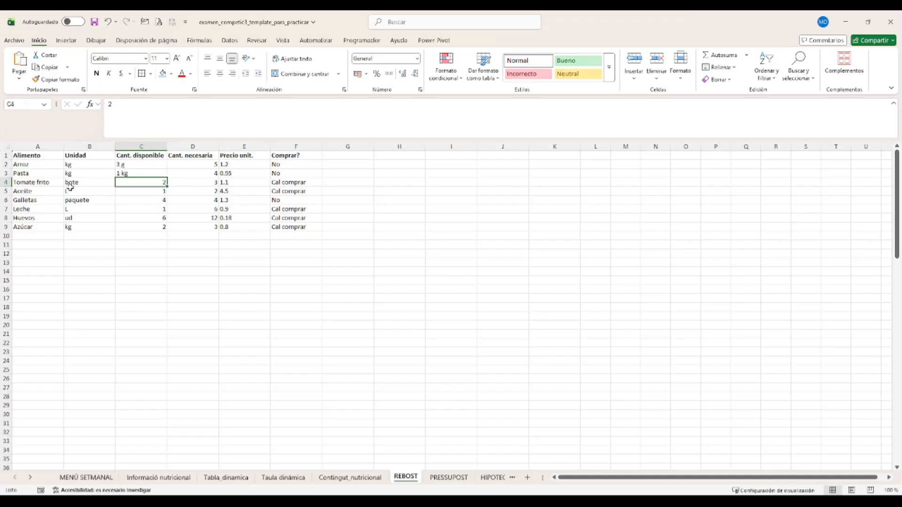
click(180, 118)
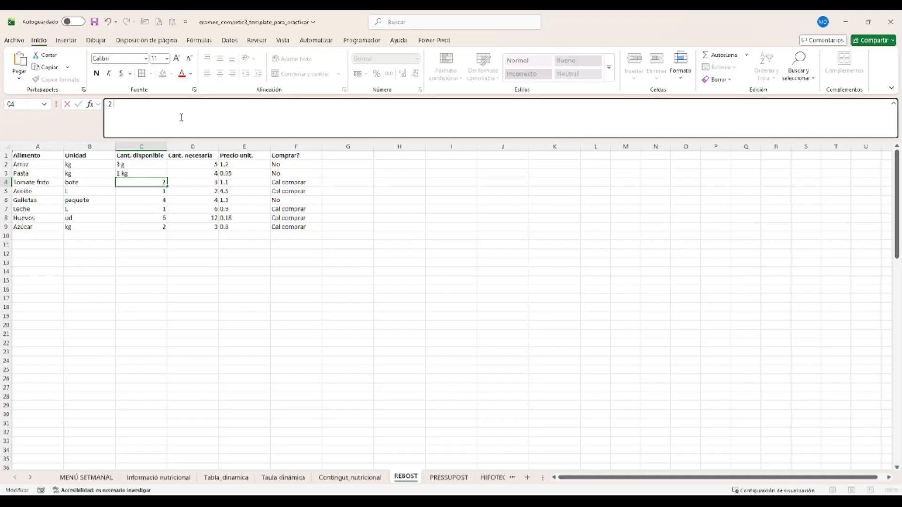
text(un)
key(Return)
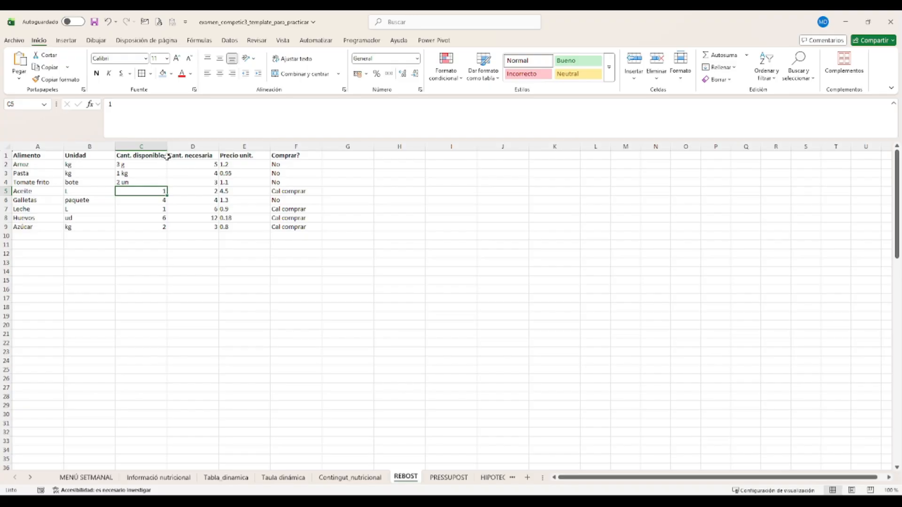
Remove every "g" from the quantities in C2:D9 by replacing it with nothing using find and replace.
click(143, 162)
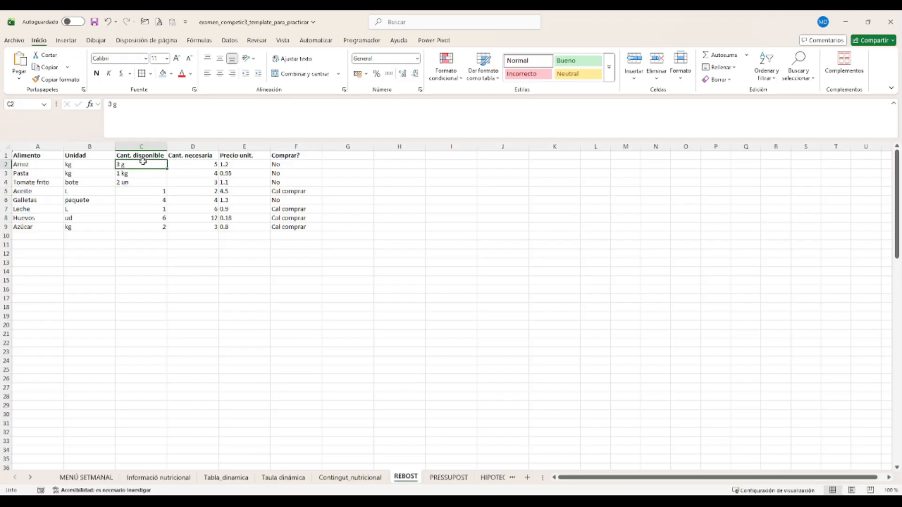
drag(143, 161, 183, 227)
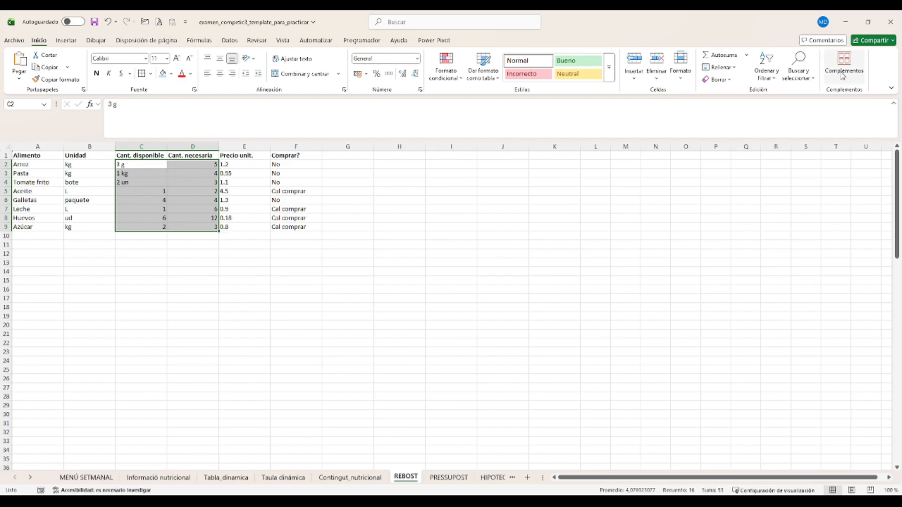
click(799, 66)
click(818, 105)
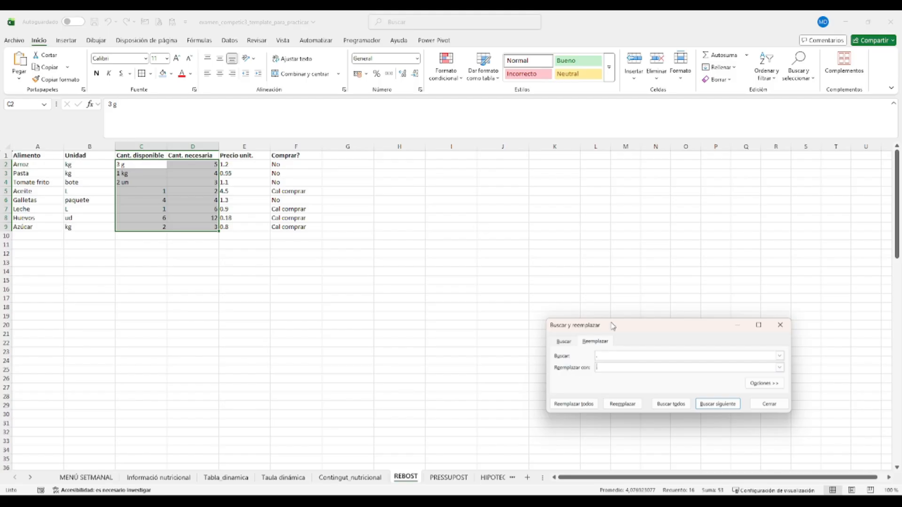
drag(613, 325, 369, 205)
click(385, 235)
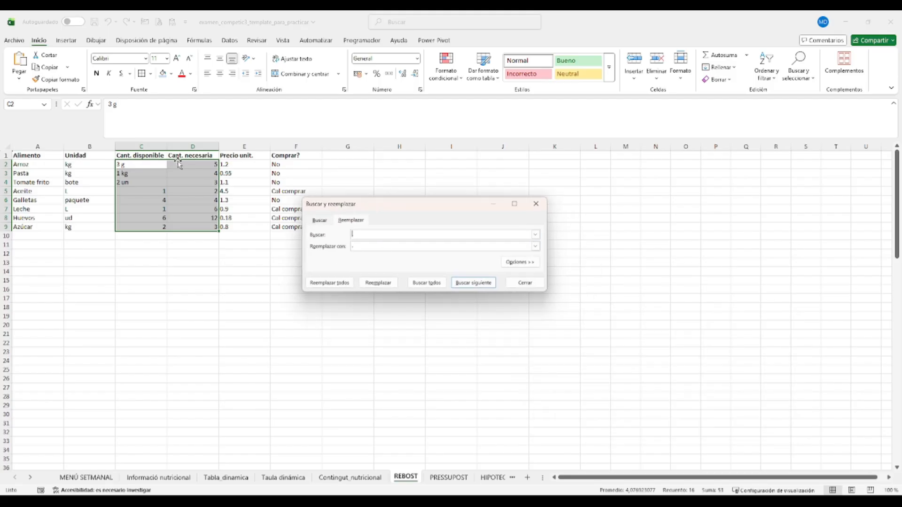
text(g)
key(Tab)
click(349, 284)
click(455, 284)
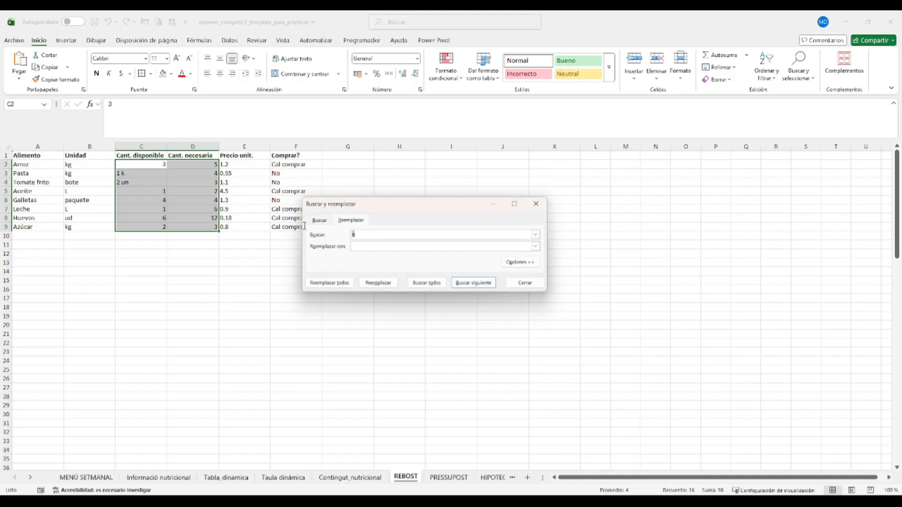
Try replacing "kg" with nothing in C2:D9, and replace every leftover "k" with nothing.
text(kg)
click(361, 246)
click(343, 283)
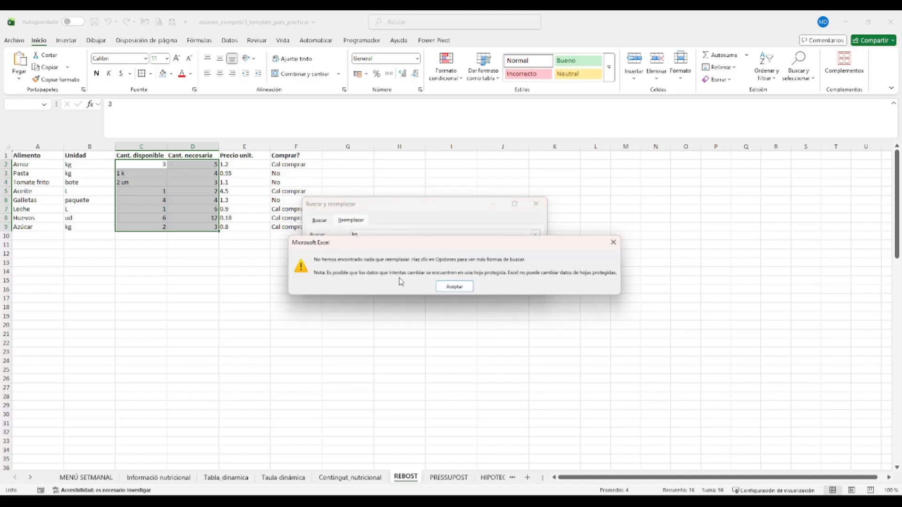
click(453, 286)
click(386, 247)
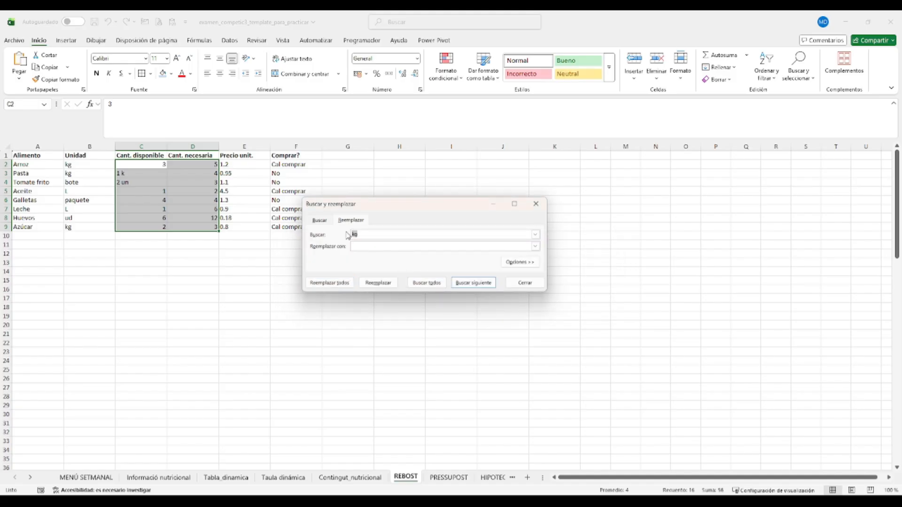
click(329, 282)
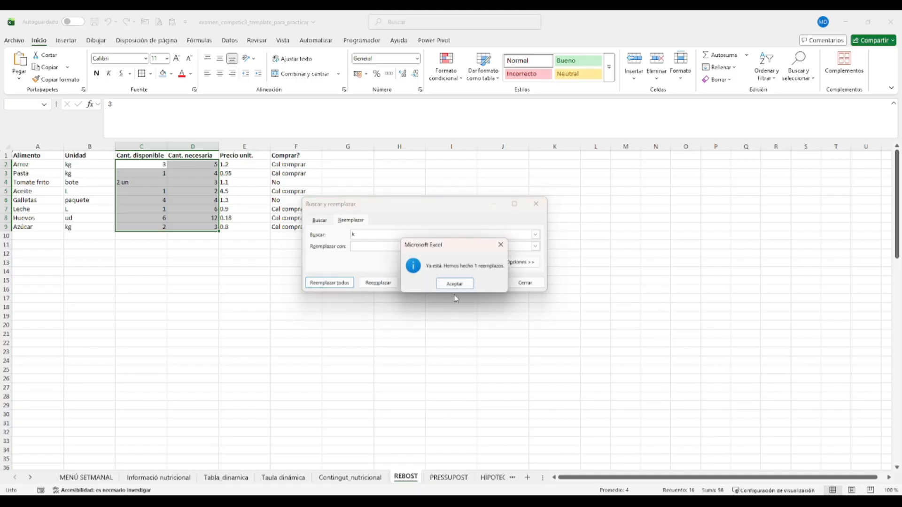
click(454, 283)
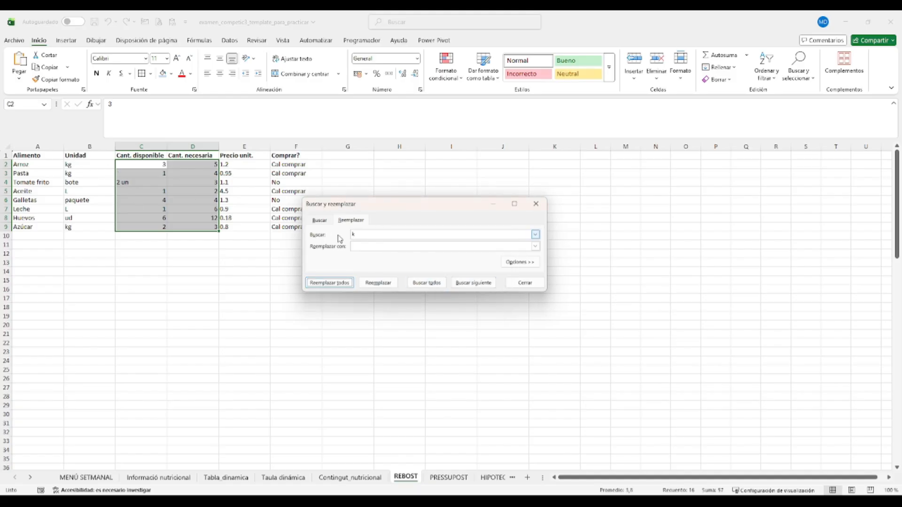
Remove the text "un" from the quantities in C2:D9 by replacing it with nothing, and close find and replace.
click(342, 233)
text(un)
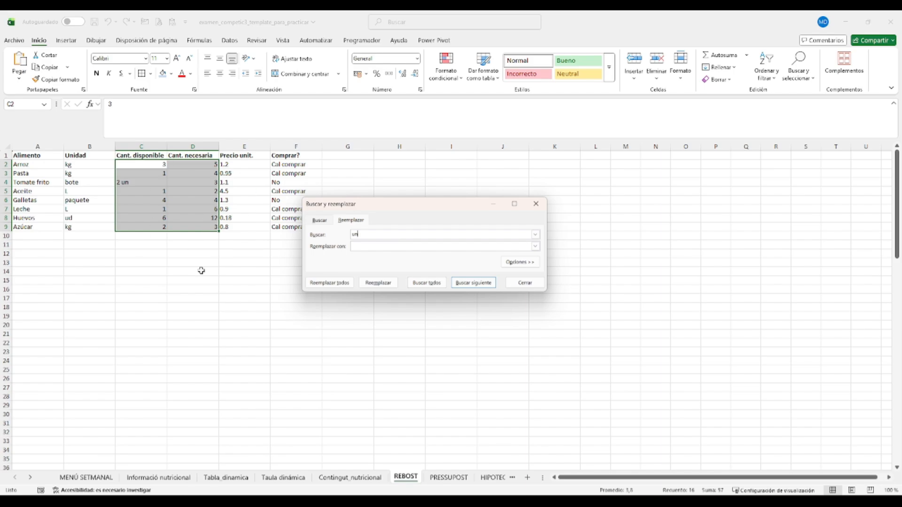
click(376, 247)
click(342, 282)
click(342, 282)
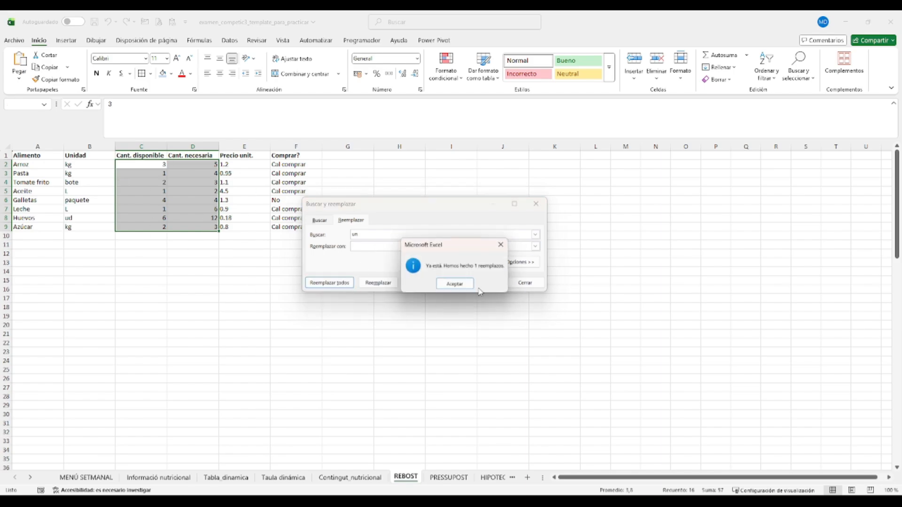
click(458, 283)
click(525, 282)
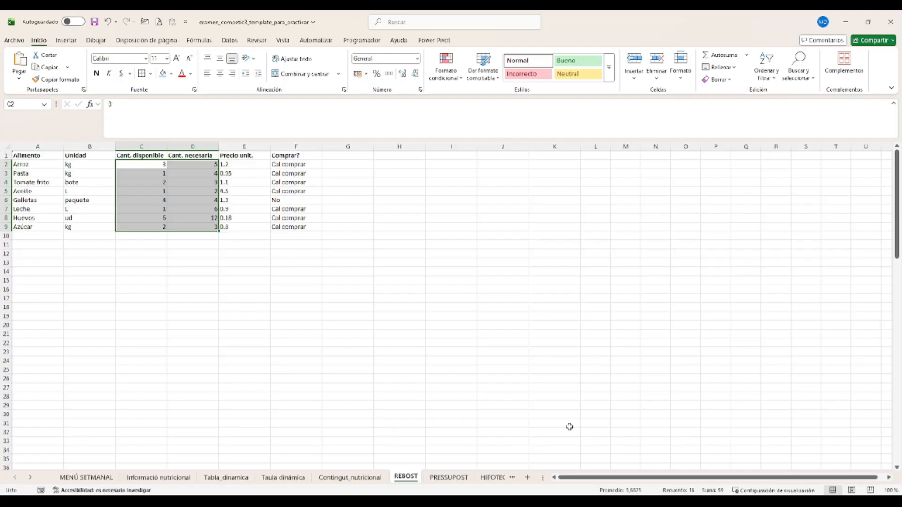
Switch to the exam image 5.jpg, reread the instructions for columns C to E and cell G5, and return to the workbook.
click(677, 501)
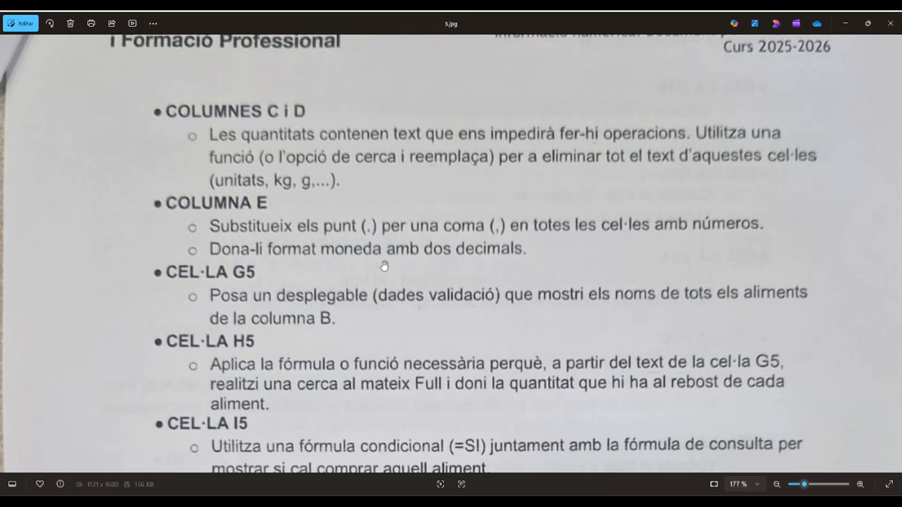
scroll(369, 244, down, 2)
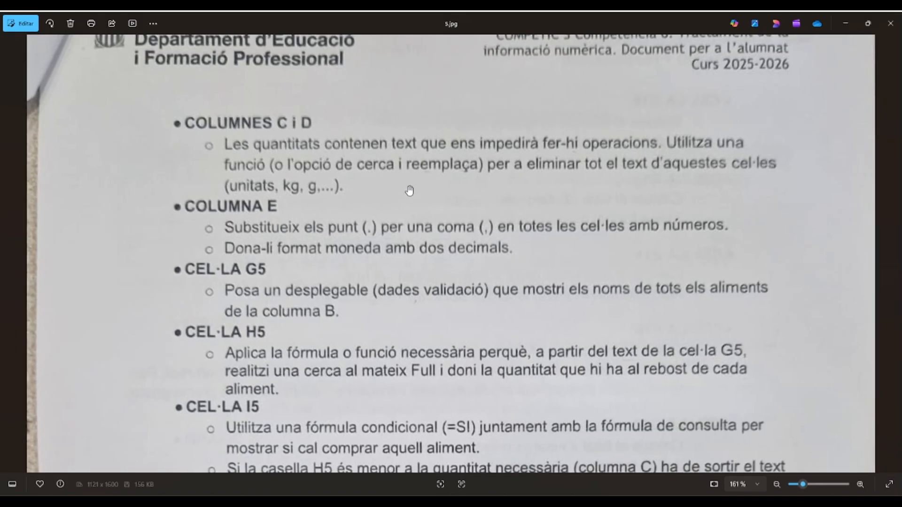
scroll(384, 258, down, 1)
scroll(384, 257, up, 4)
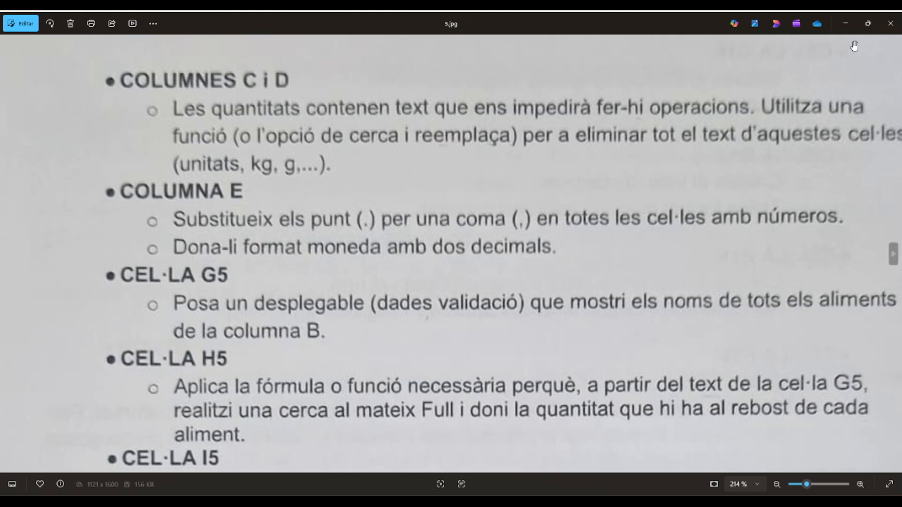
click(847, 26)
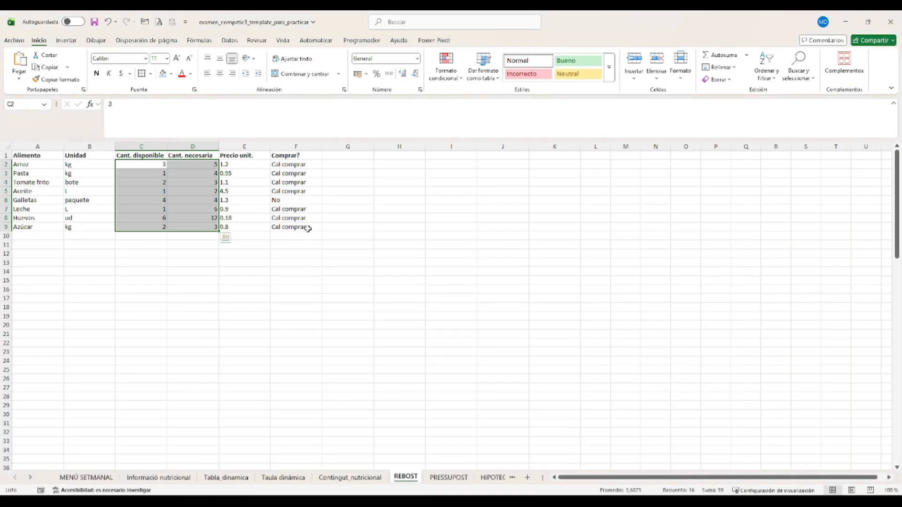
Replace every point with a comma in the unit prices in E2:E9.
drag(244, 165, 244, 223)
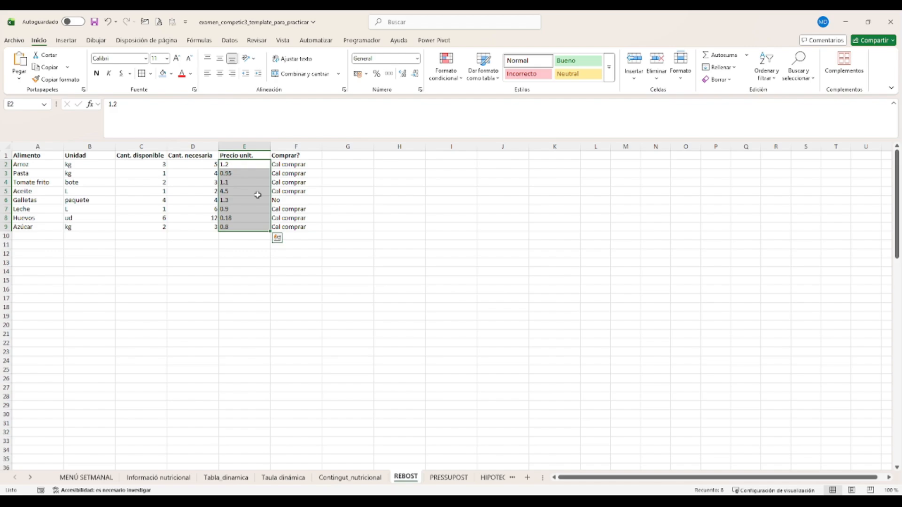
click(799, 66)
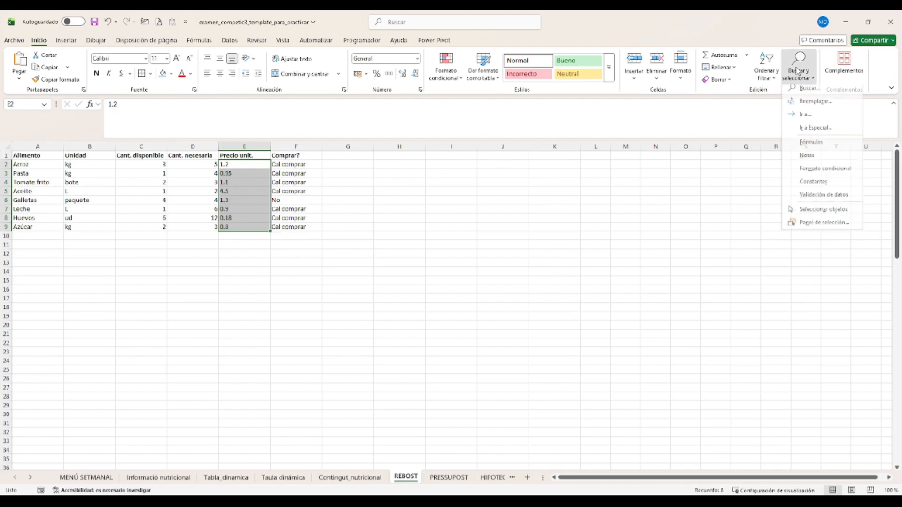
click(784, 104)
drag(629, 332, 406, 183)
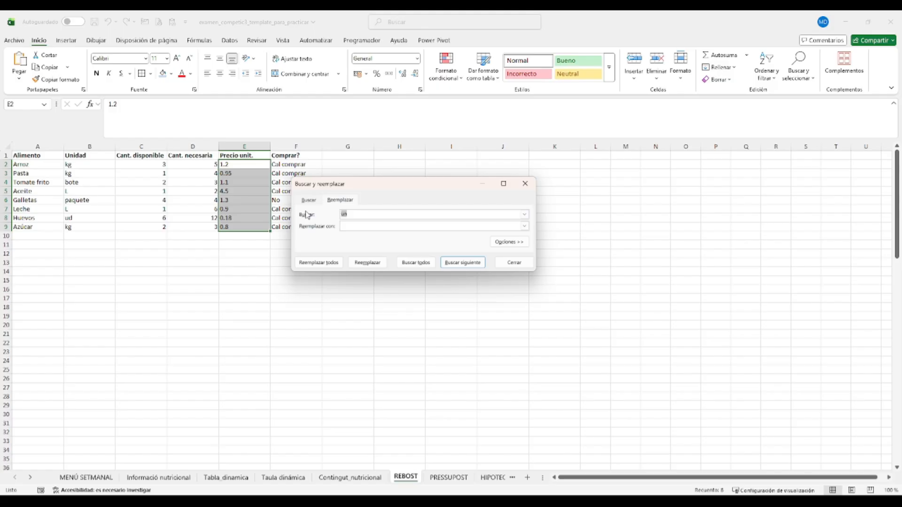
text(.)
click(352, 226)
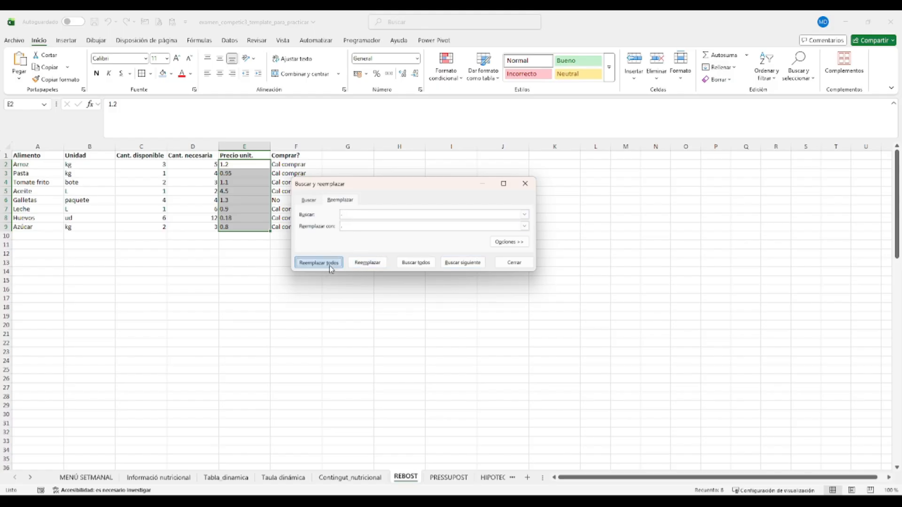
click(326, 263)
click(453, 284)
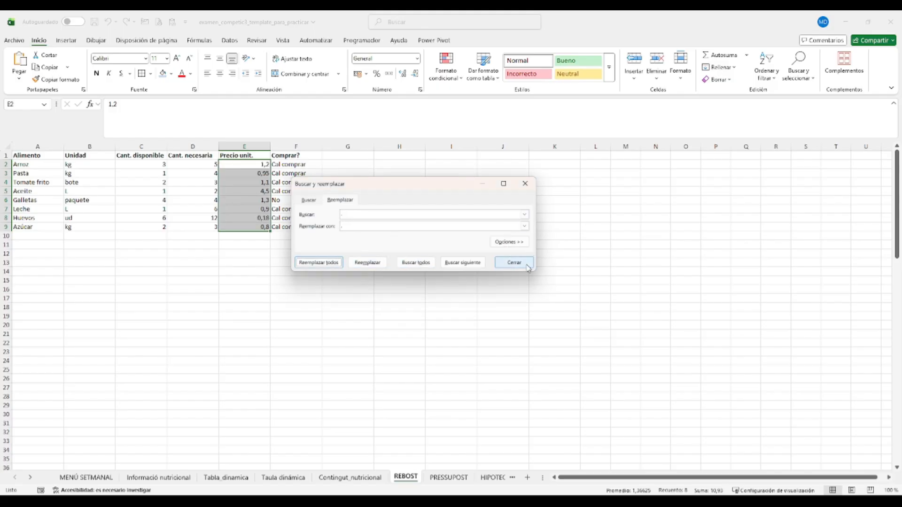
click(518, 263)
Format the unit prices in E2:E9 as Moneda with 2 decimals and the € symbol, and select cell G5.
click(417, 58)
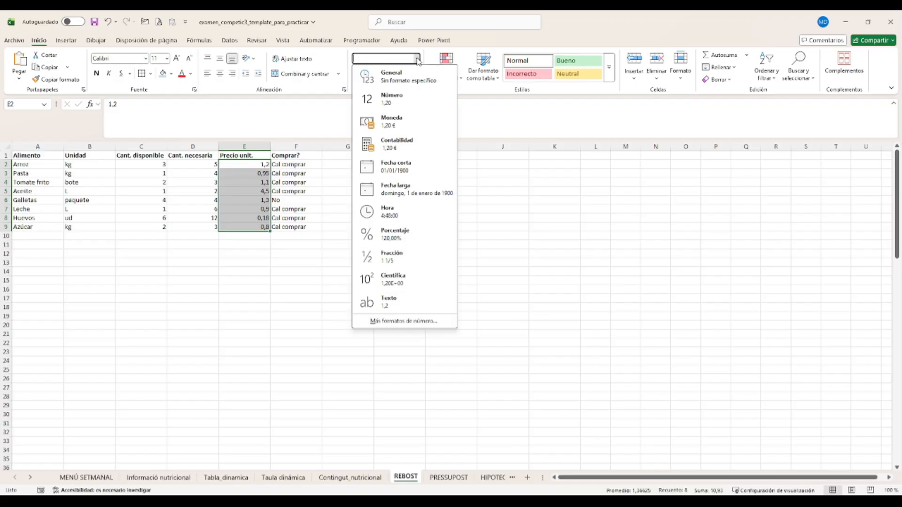
click(386, 321)
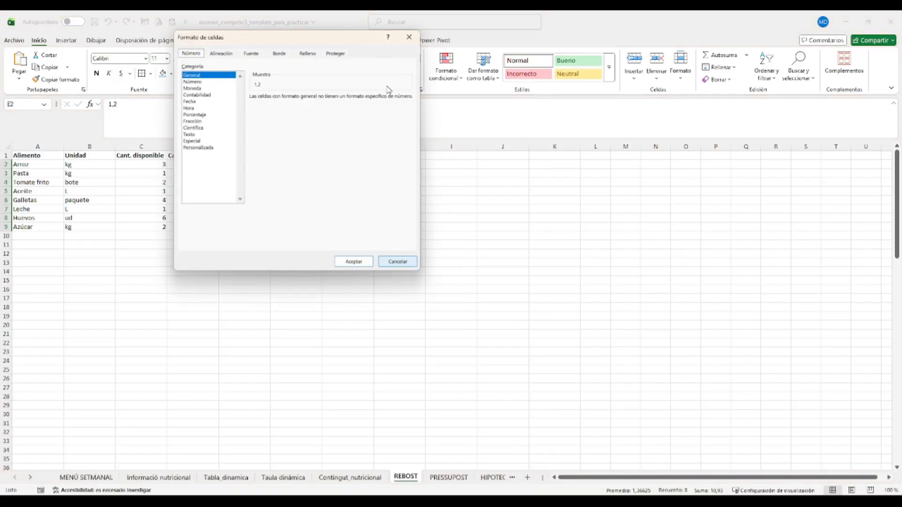
click(209, 88)
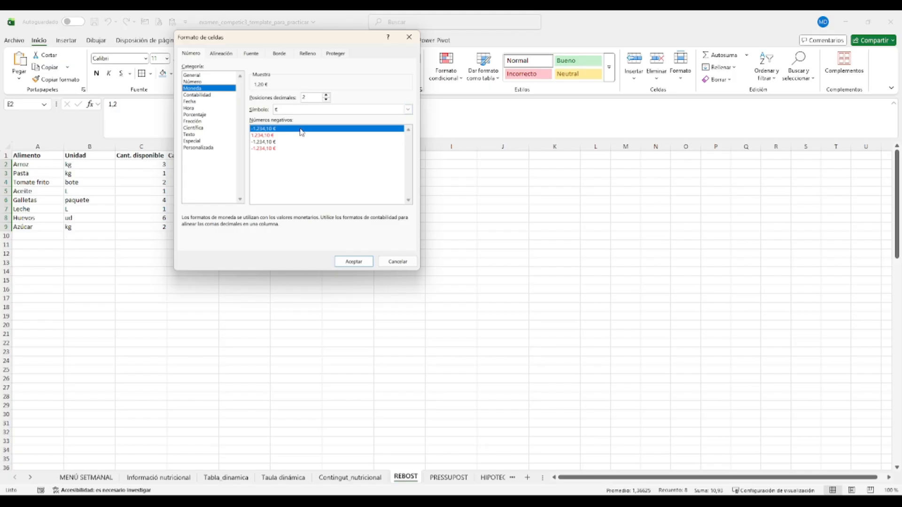
click(362, 261)
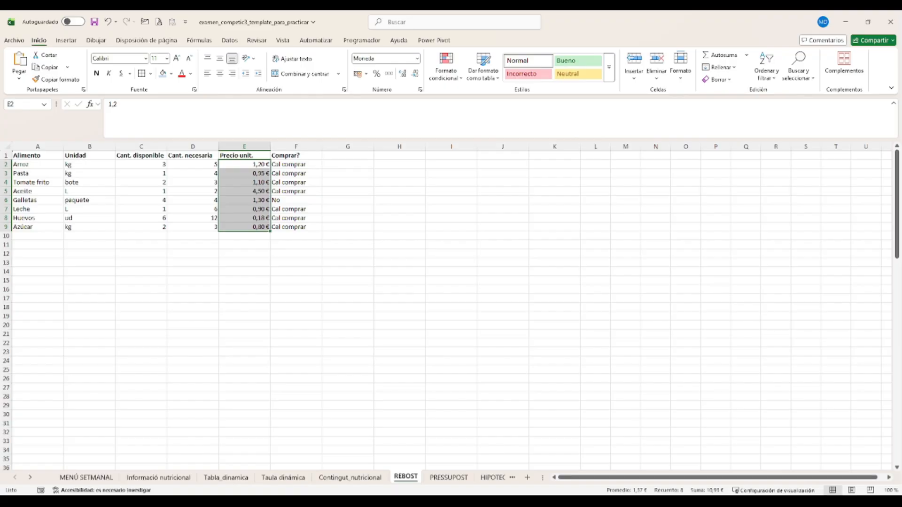
click(357, 182)
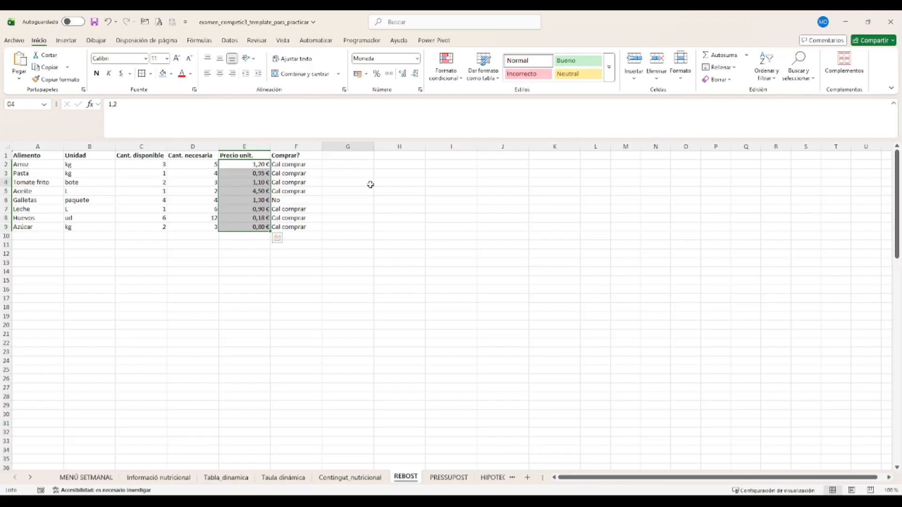
click(371, 191)
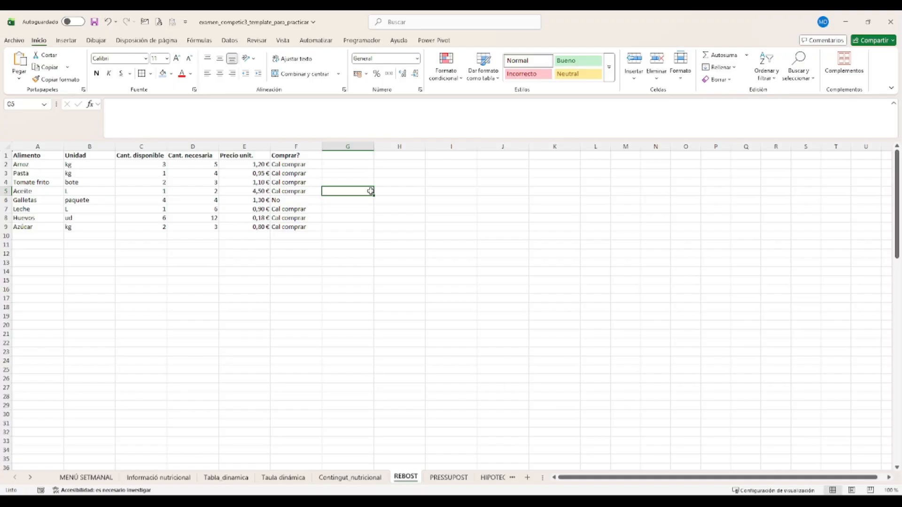
Swap the first two columns, moving Unidad to column A and Alimento to column B, using column H as temporary space.
click(53, 149)
drag(63, 158, 377, 160)
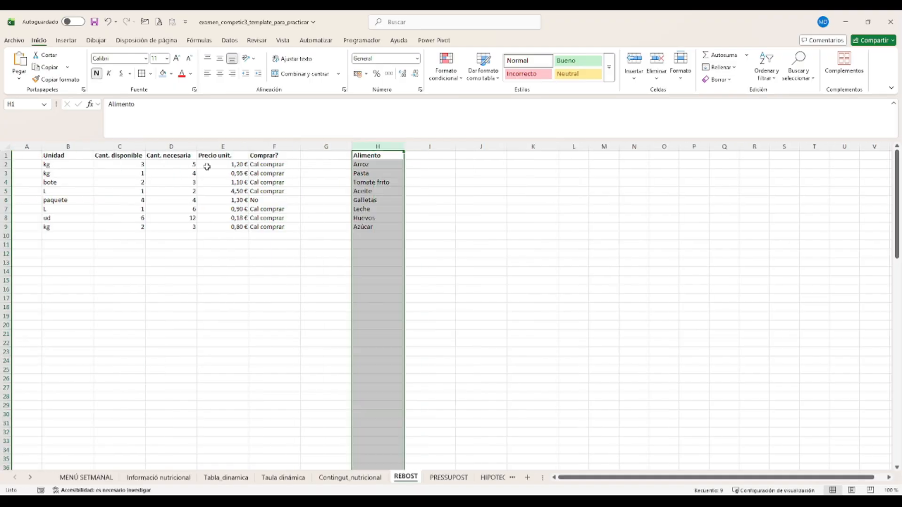
click(120, 146)
click(60, 146)
drag(95, 166, 13, 162)
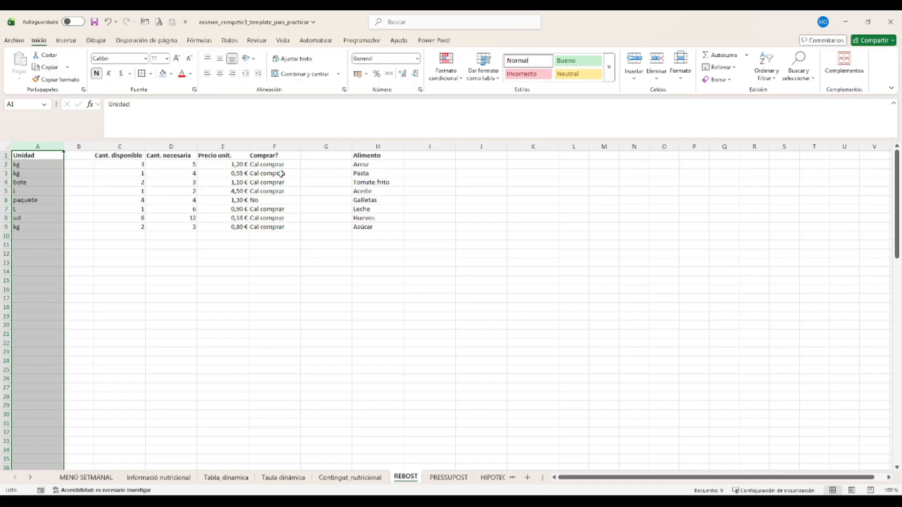
click(378, 146)
drag(399, 165, 82, 165)
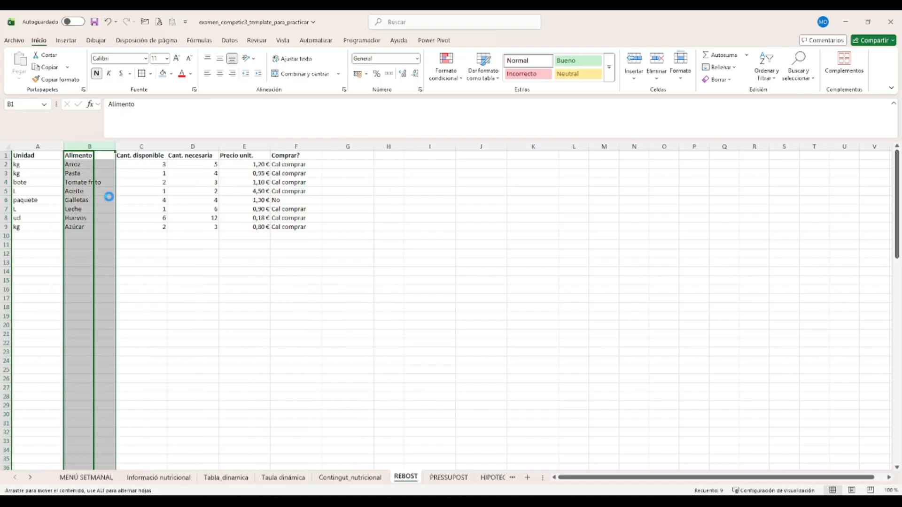
Add list data validation to cell G5 with the food names in B2:B9 as its source.
click(356, 184)
click(356, 193)
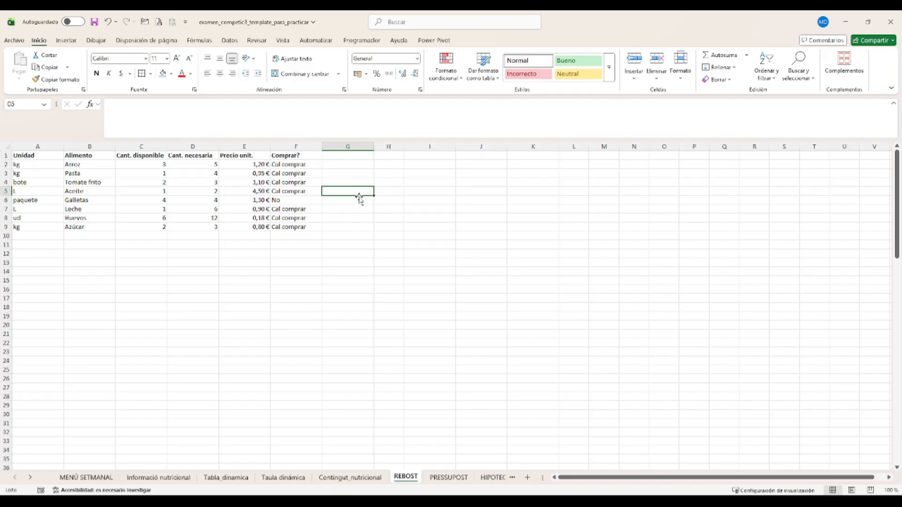
click(228, 44)
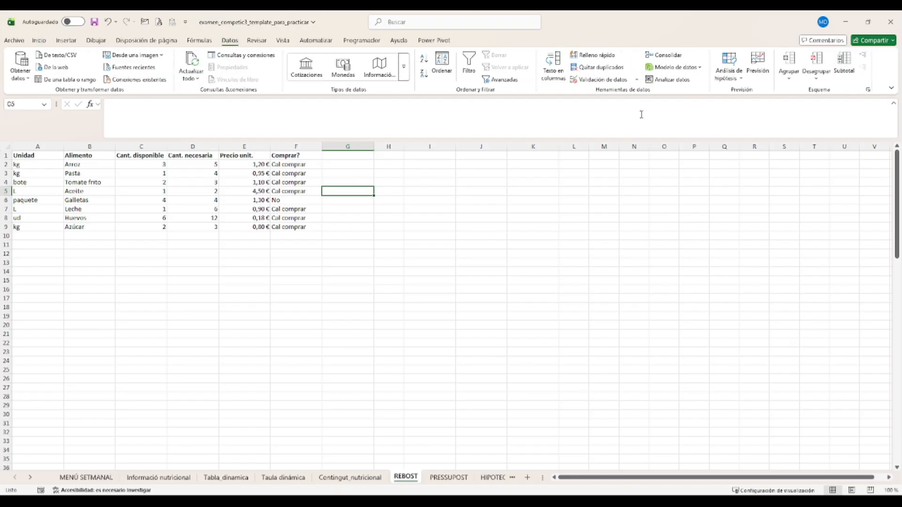
click(638, 80)
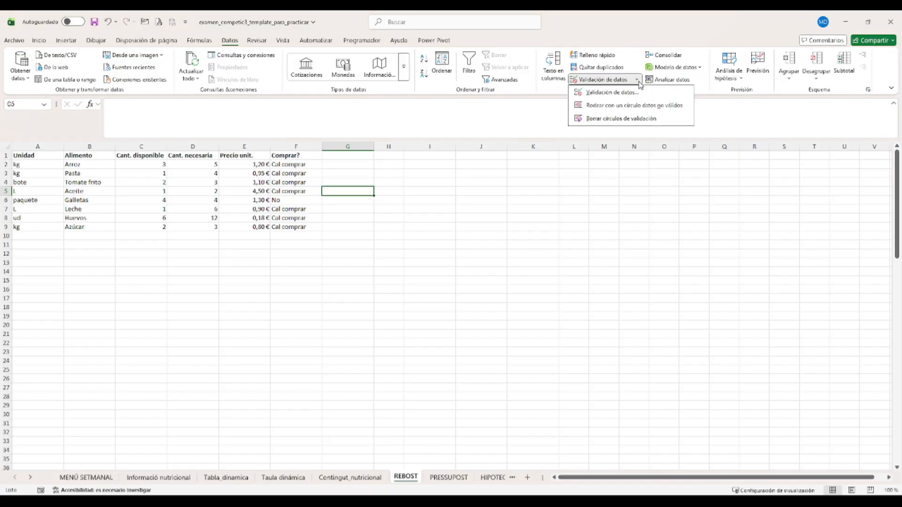
click(634, 93)
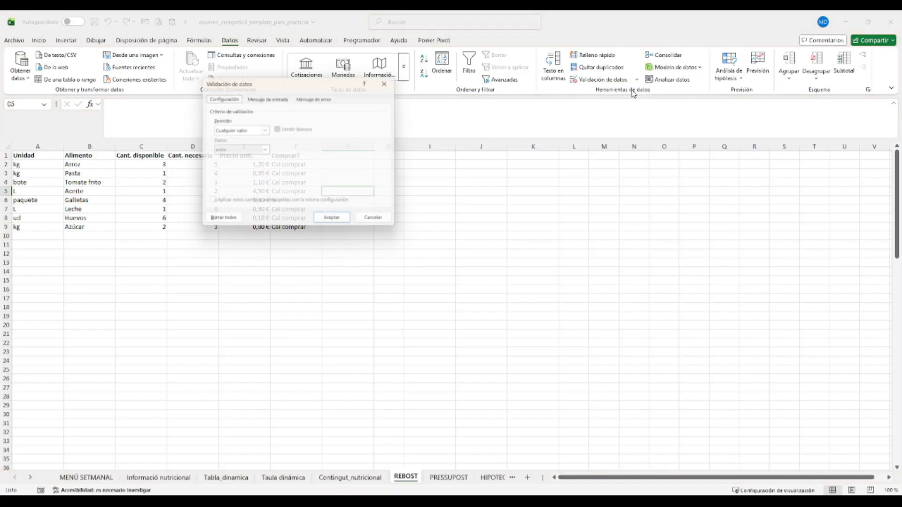
click(261, 128)
click(233, 157)
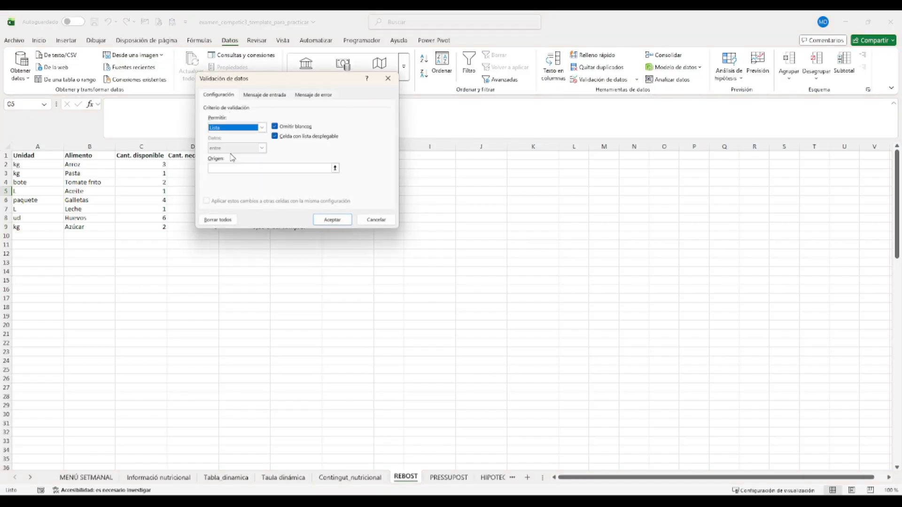
click(335, 168)
drag(94, 165, 94, 228)
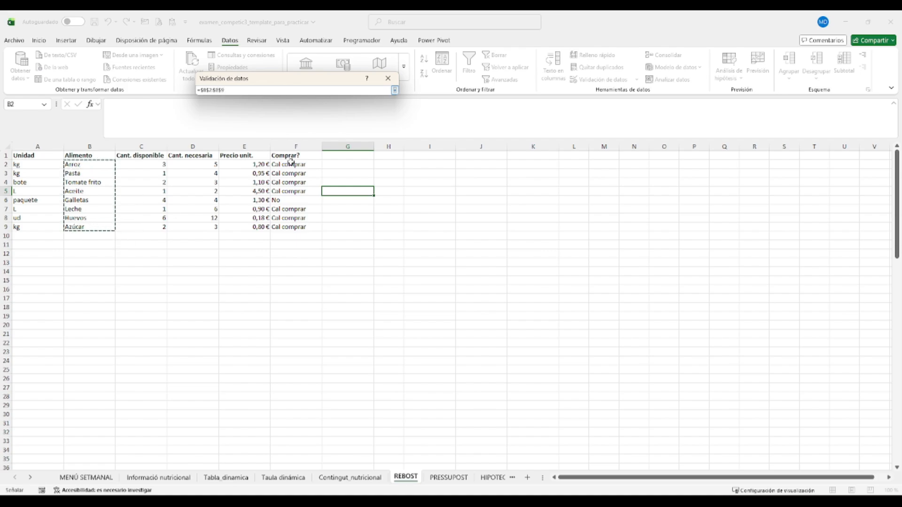
click(395, 90)
click(332, 219)
Choose Arroz from the dropdown list in G5.
click(378, 191)
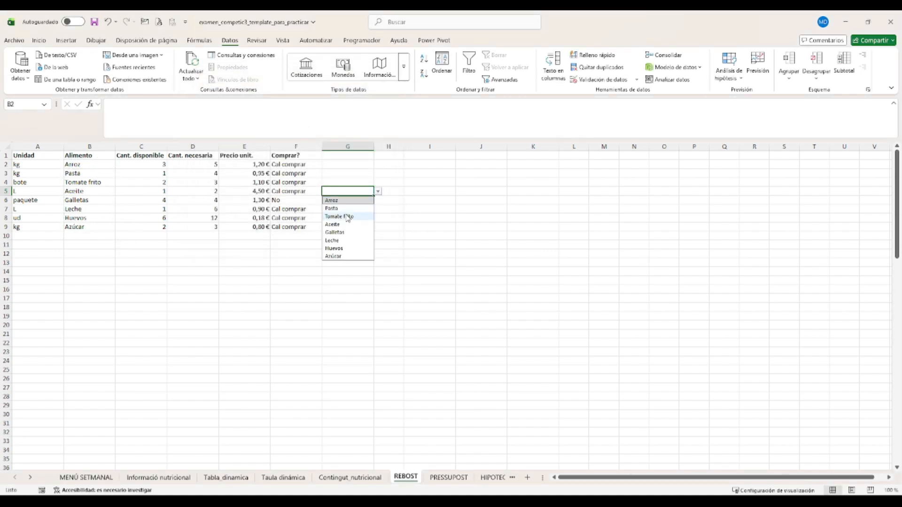
click(348, 200)
click(379, 191)
click(359, 200)
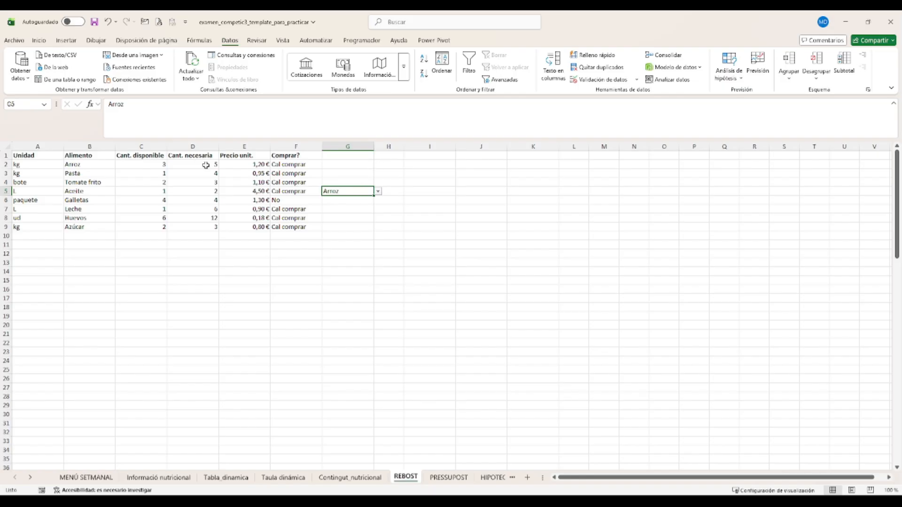
drag(106, 164, 105, 235)
click(344, 193)
click(386, 192)
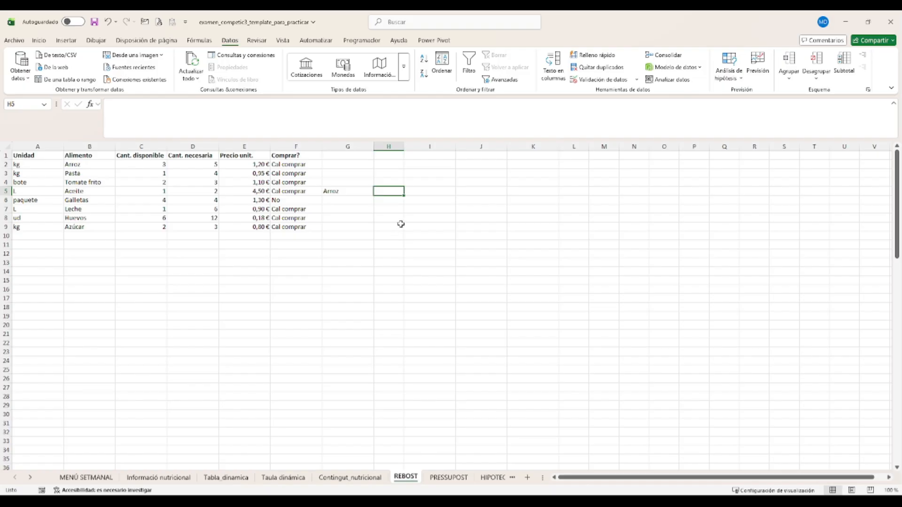
click(358, 189)
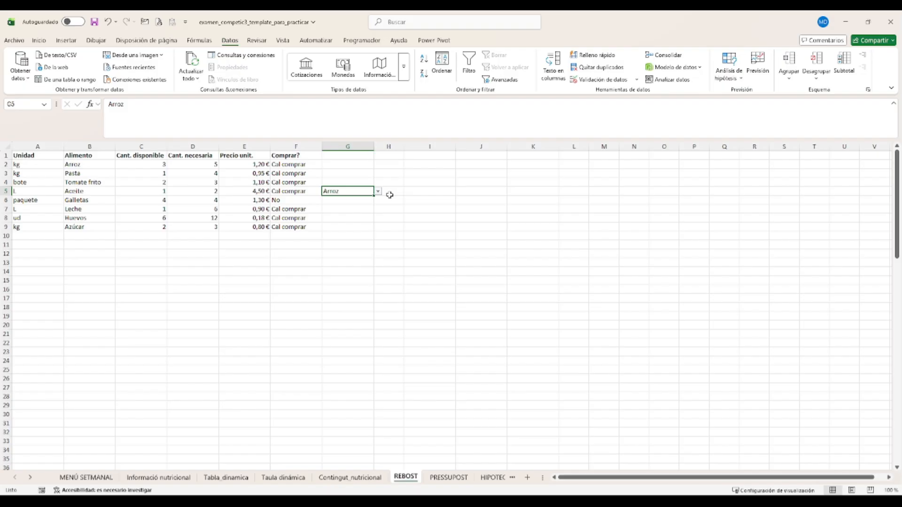
Start a BUSCARV formula in H5 with G5 as the lookup value and B1:F9 as the table.
click(390, 195)
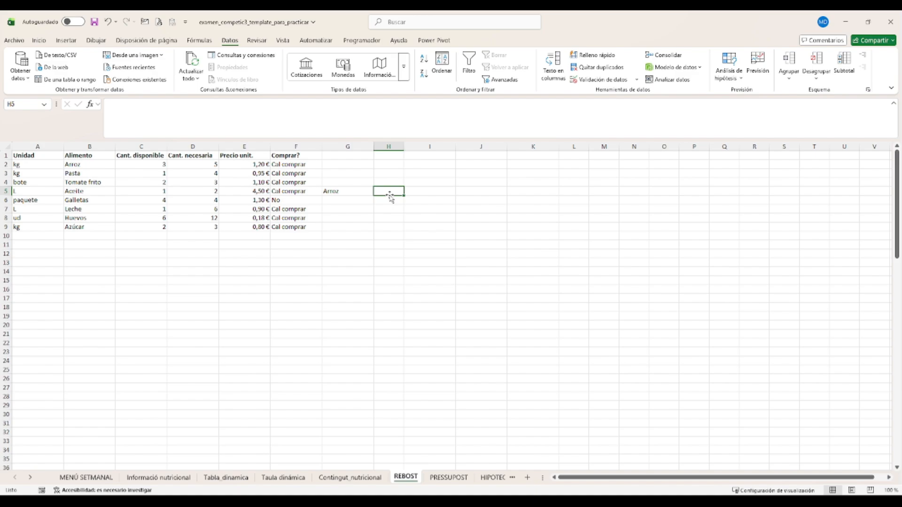
text(=busca)
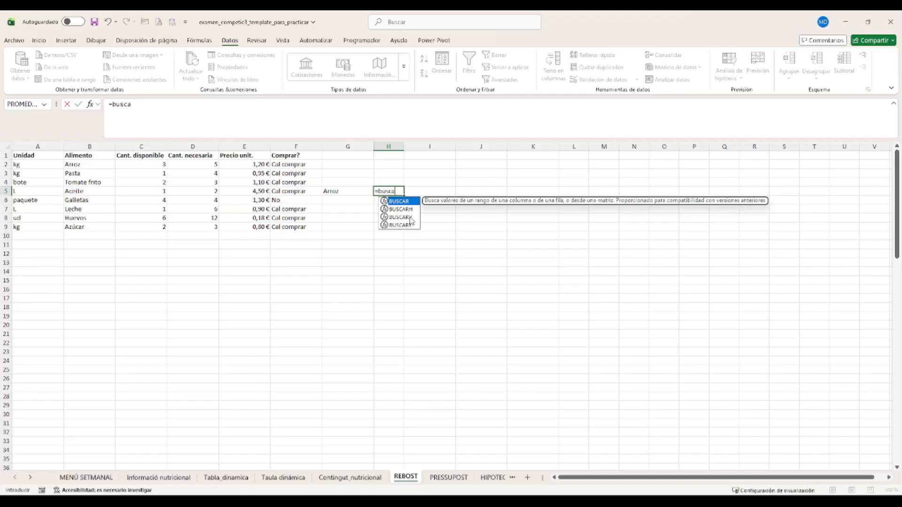
double_click(410, 217)
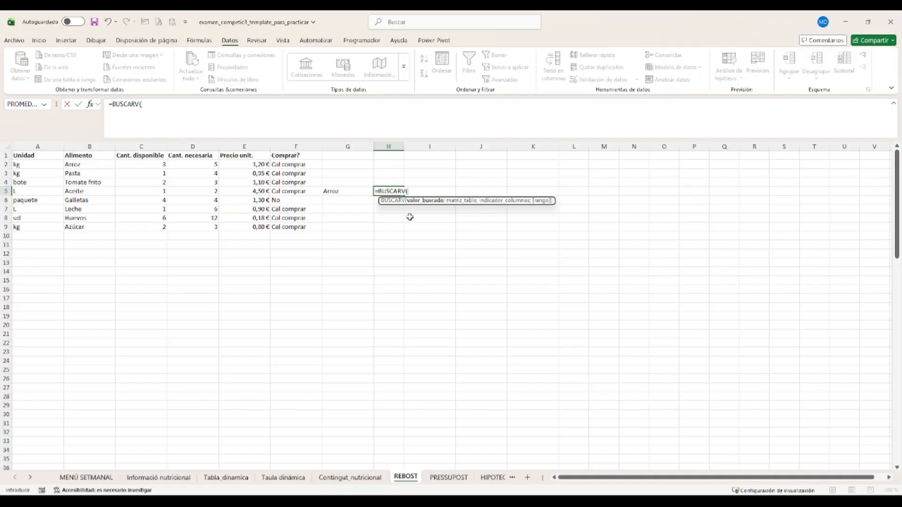
click(147, 121)
click(89, 104)
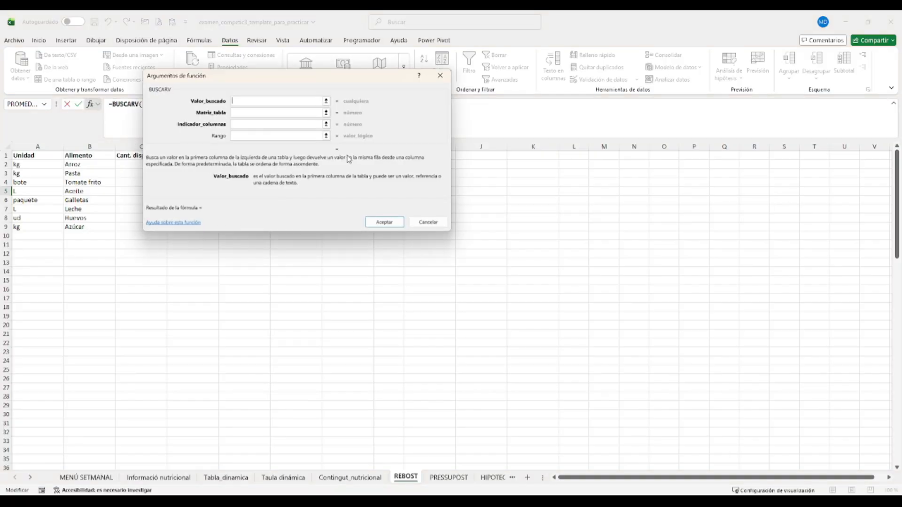
drag(315, 83, 388, 258)
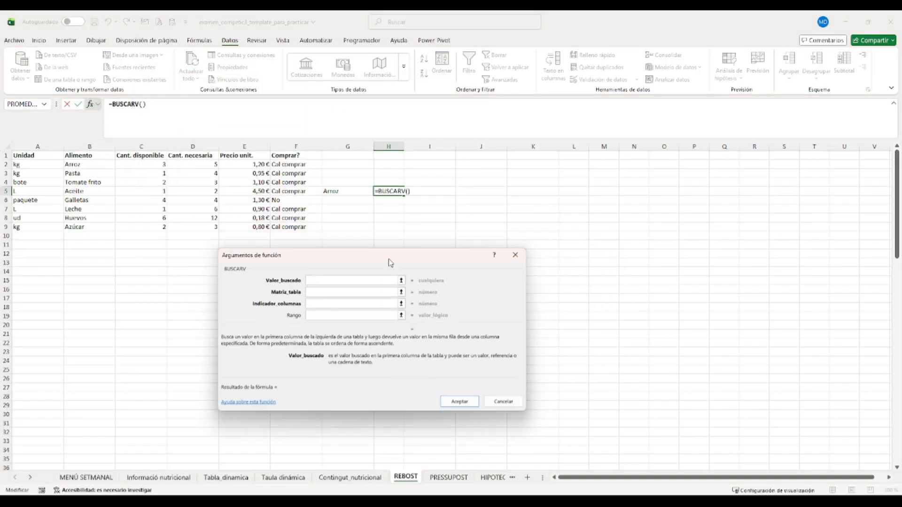
click(347, 191)
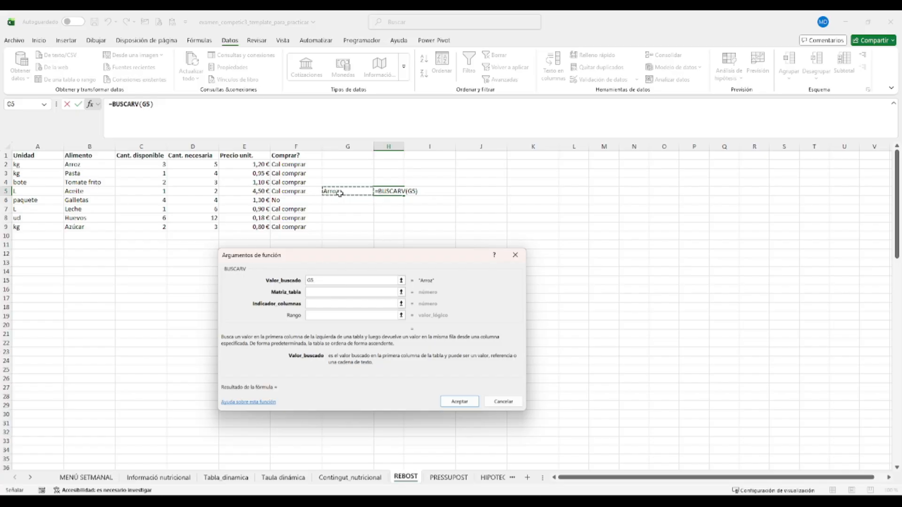
click(324, 290)
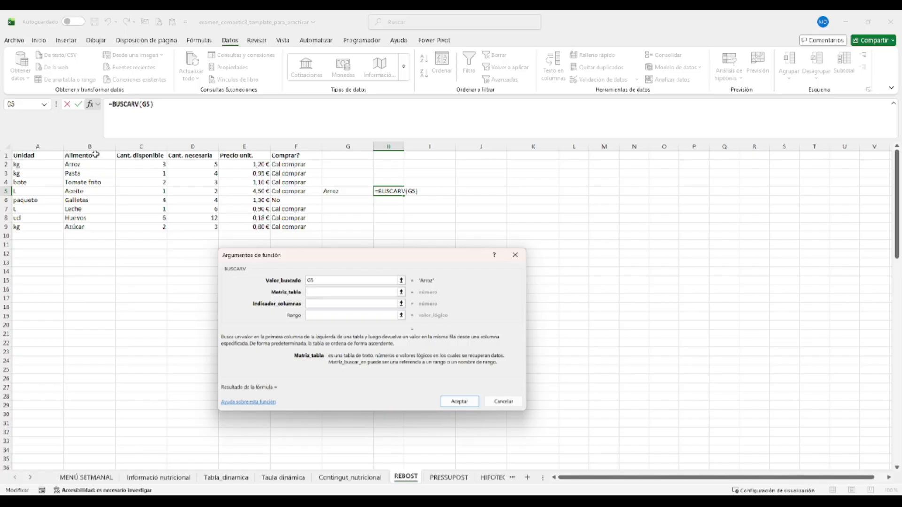
drag(96, 154, 293, 229)
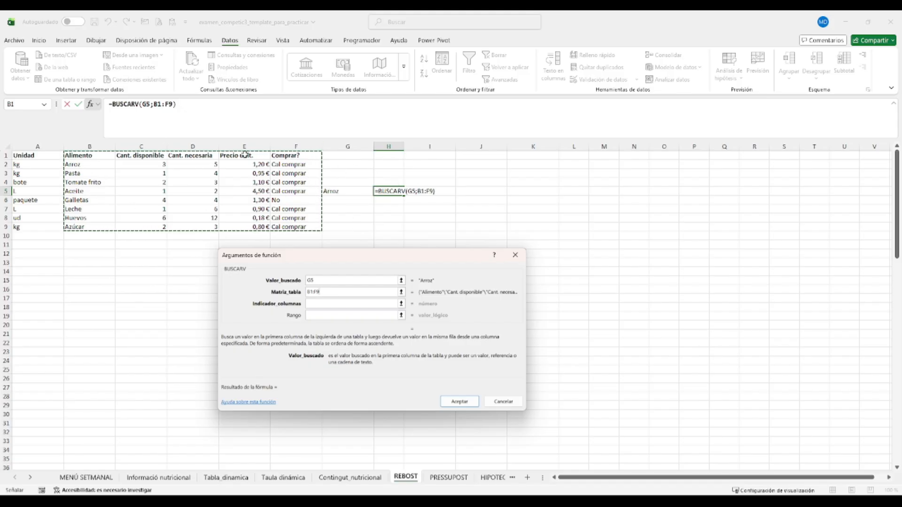
Complete the BUSCARV formula in H5 with column index 2 and FALSO for an exact match.
click(312, 305)
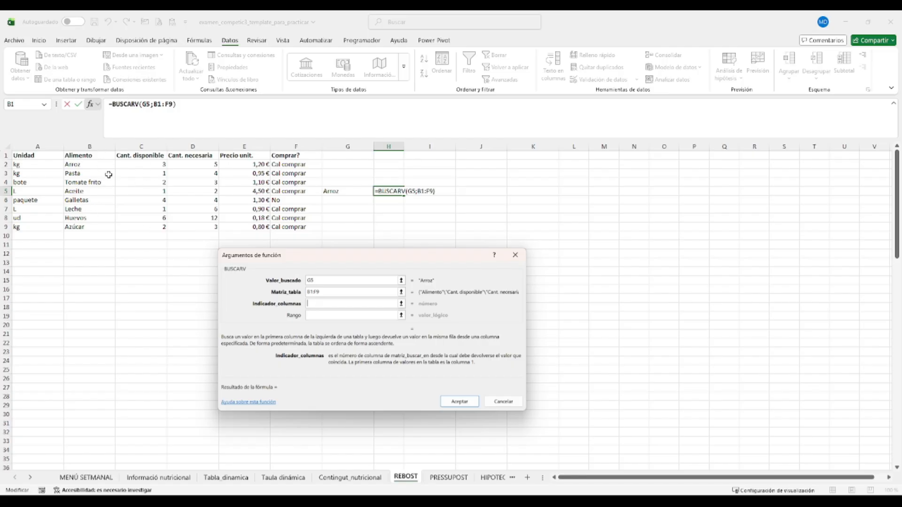
text(2)
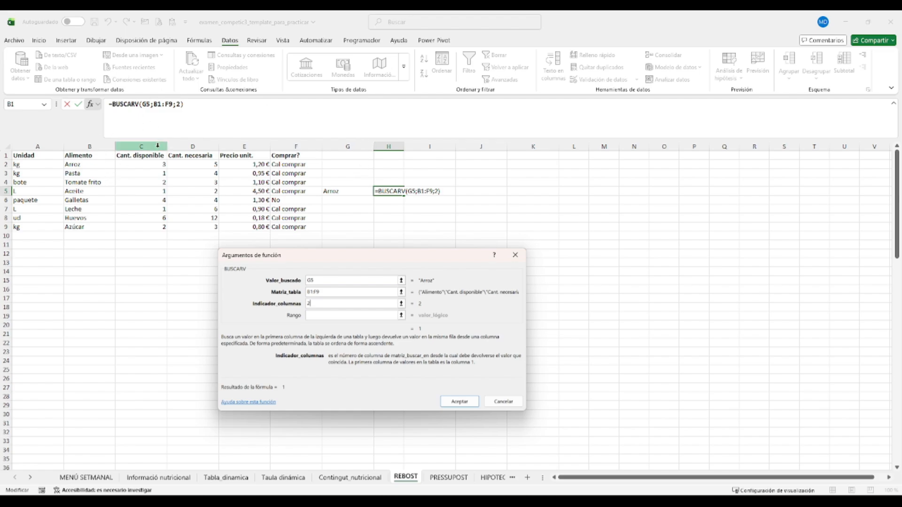
click(321, 316)
text(FALSO)
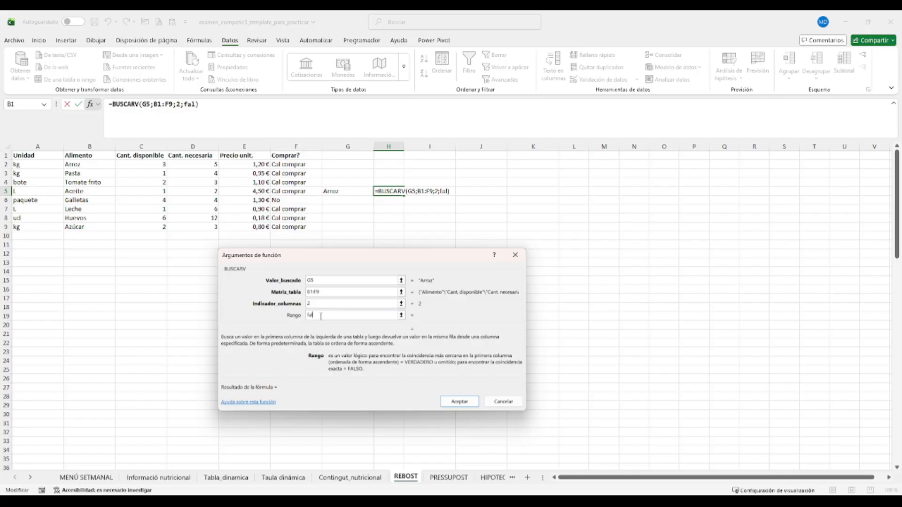
key(Return)
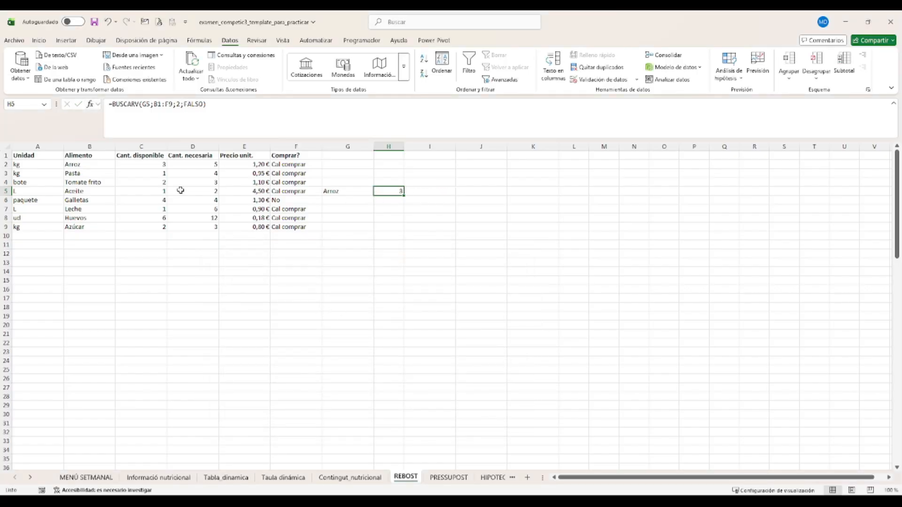
Test the H5 lookup by choosing Galletas in G5 and comparing the result with the Galletas row.
drag(92, 165, 145, 164)
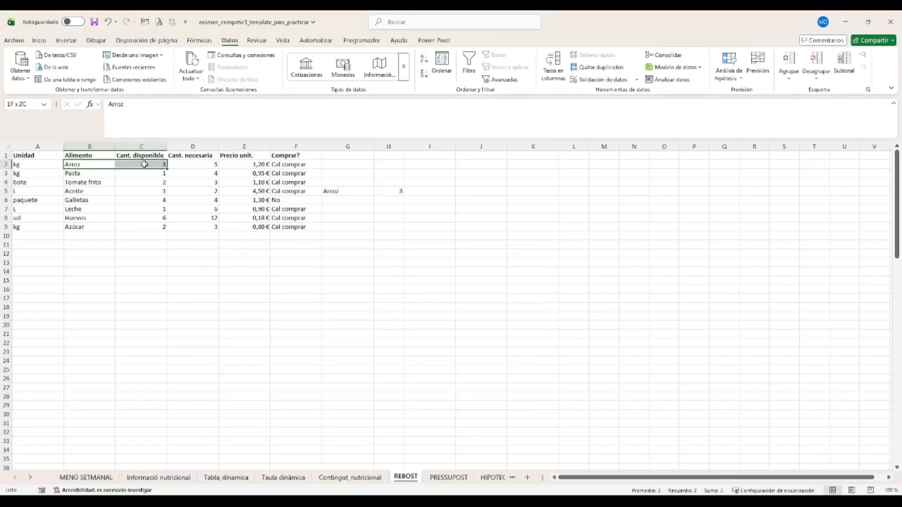
click(362, 191)
click(378, 191)
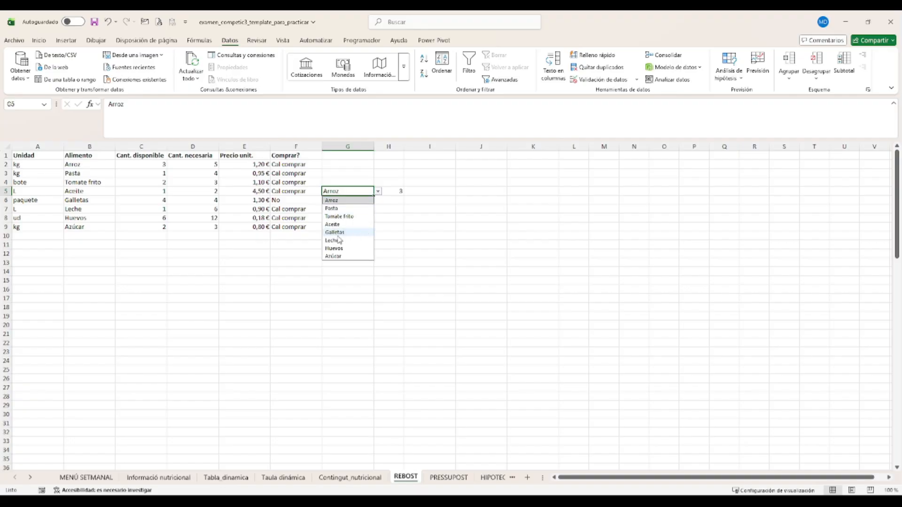
click(336, 232)
drag(91, 201, 121, 202)
click(368, 191)
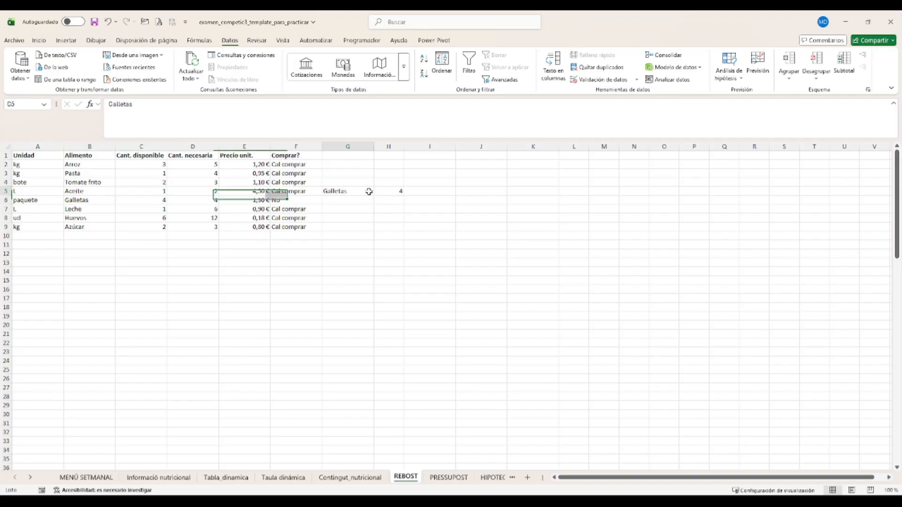
click(376, 191)
click(397, 190)
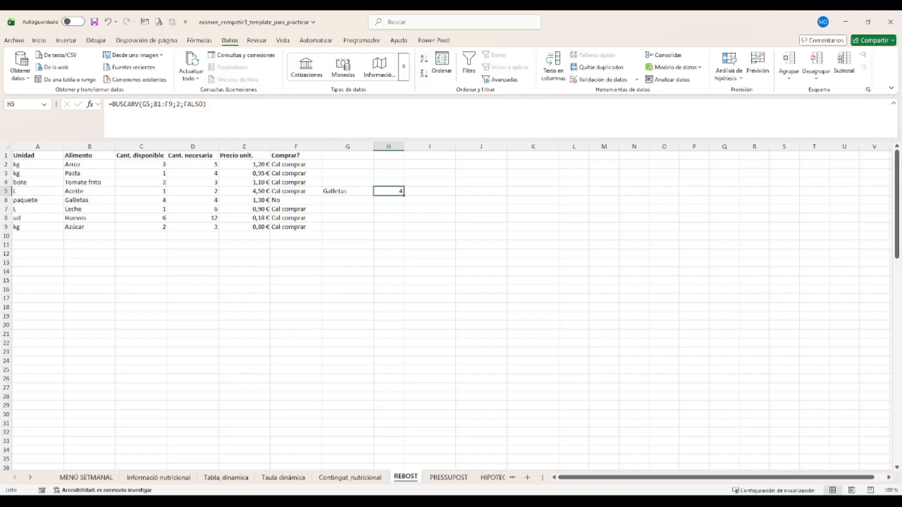
Start an SI formula in I5 with H5 as the first operand of its condition.
click(425, 195)
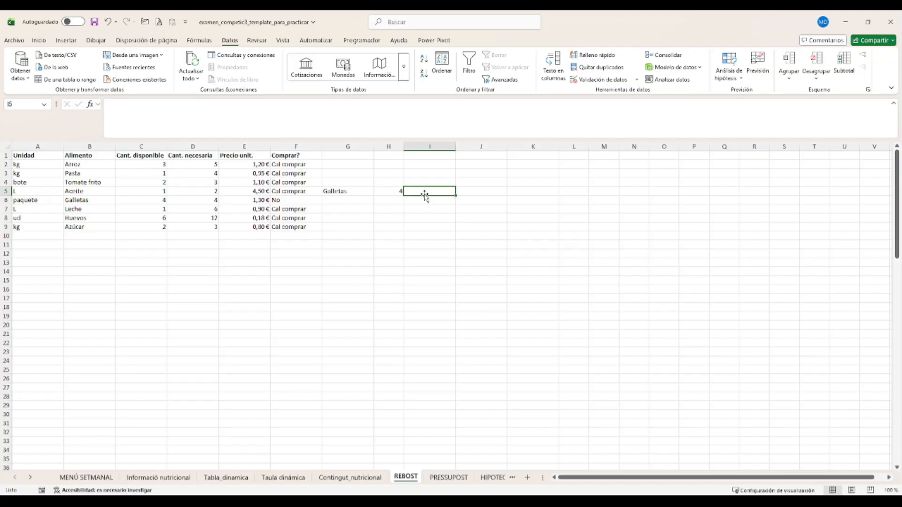
click(382, 192)
text(=si)
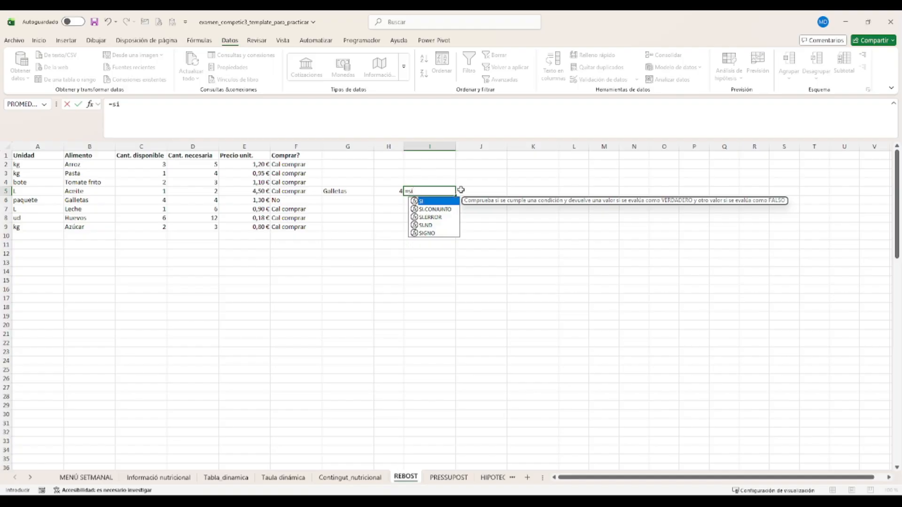
double_click(442, 202)
click(396, 189)
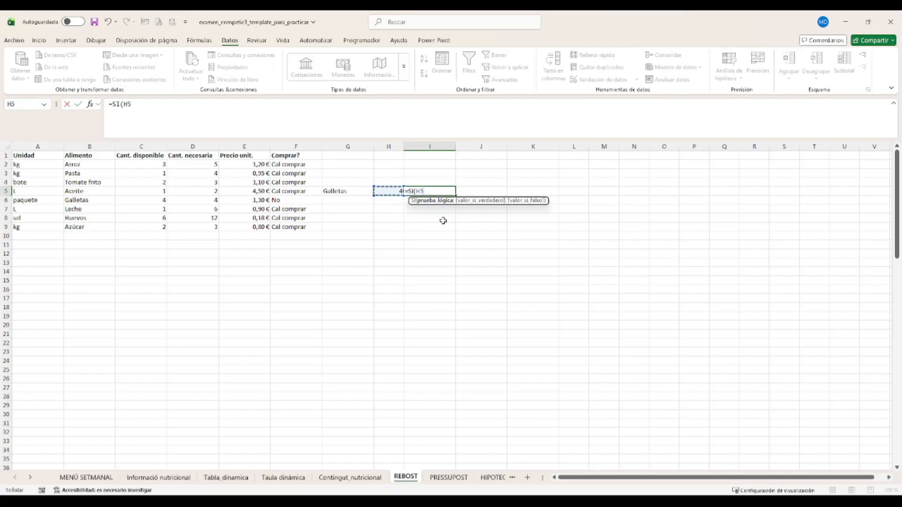
Extend the I5 condition with a less-than comparison against a nested BUSCARV that uses G5 as its lookup value.
text(>)
key(BackSpace)
text(<busca)
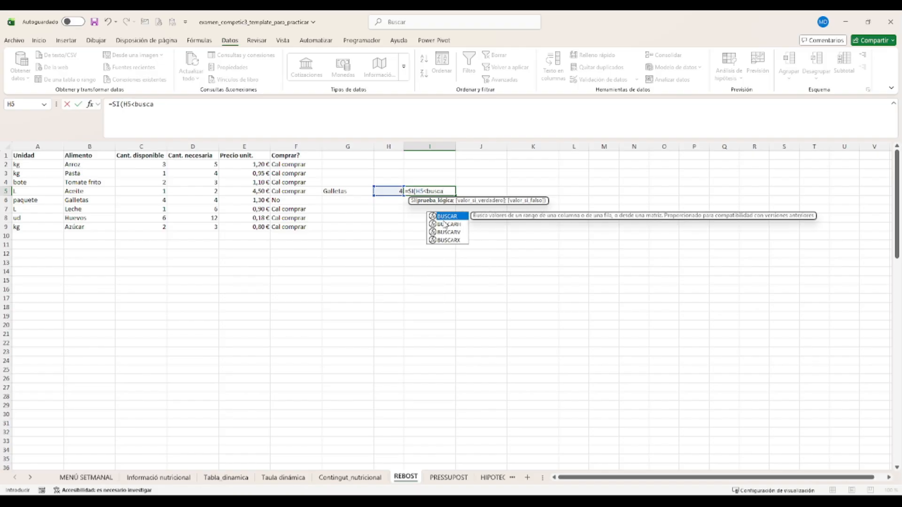
text(v)
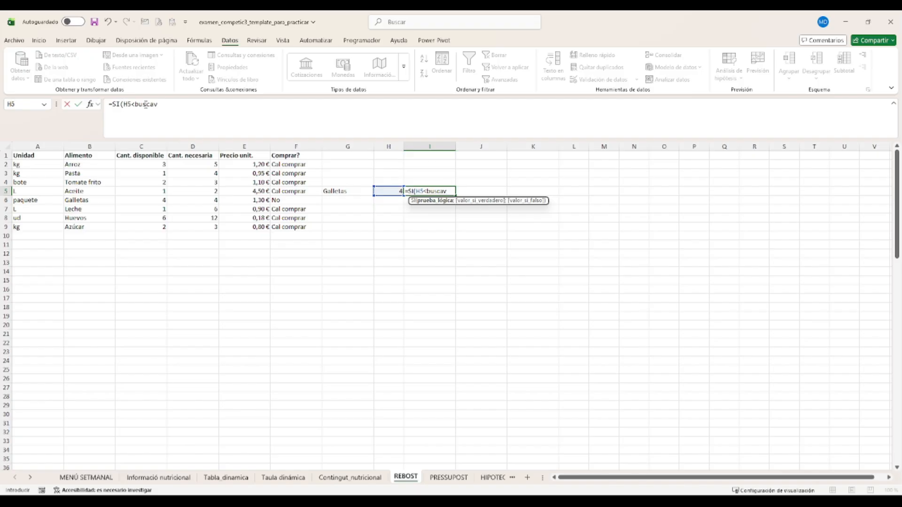
click(181, 111)
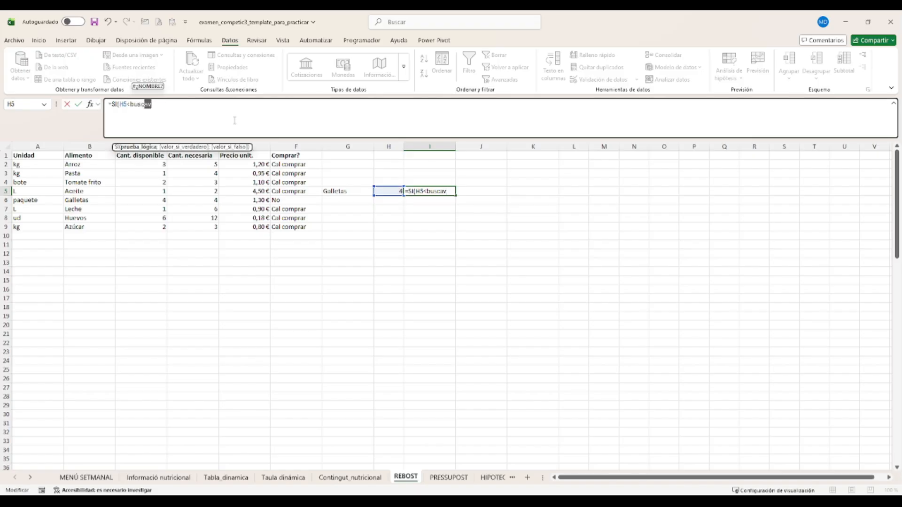
key(BackSpace)
key(BackSpace)
text(arv)
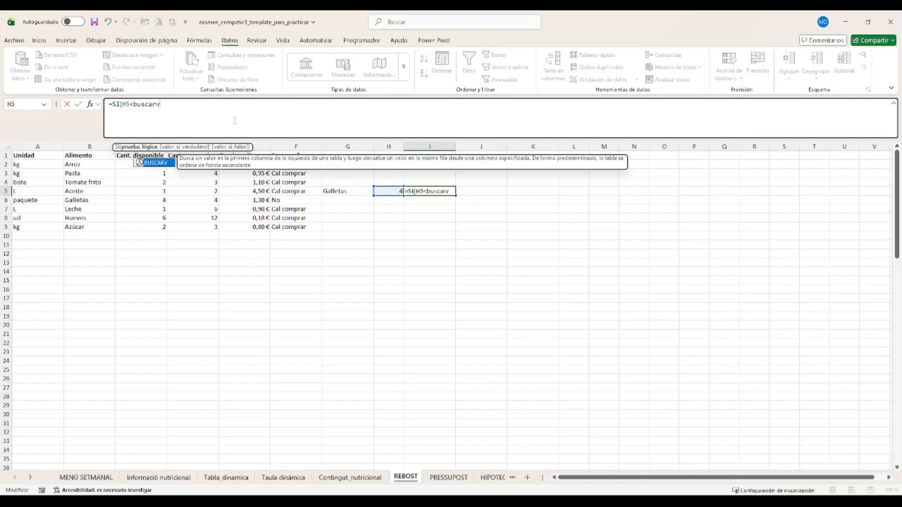
text())
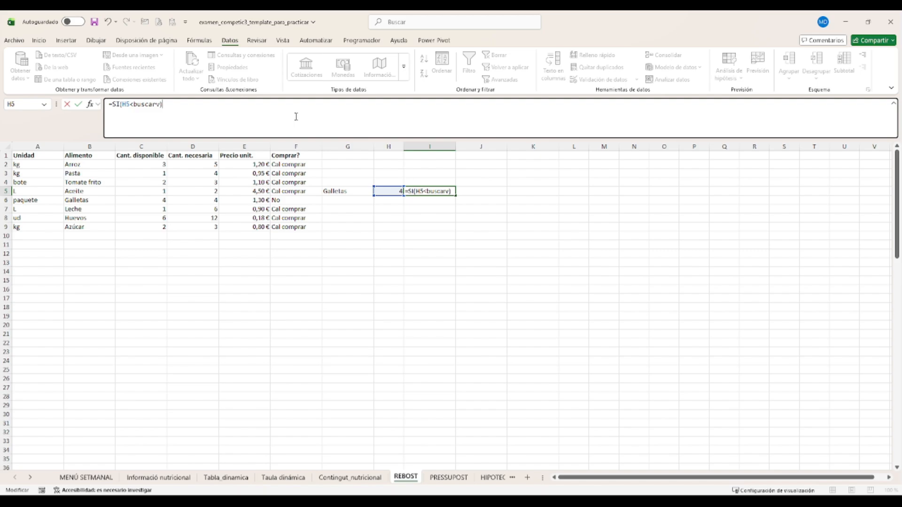
key(BackSpace)
text(()
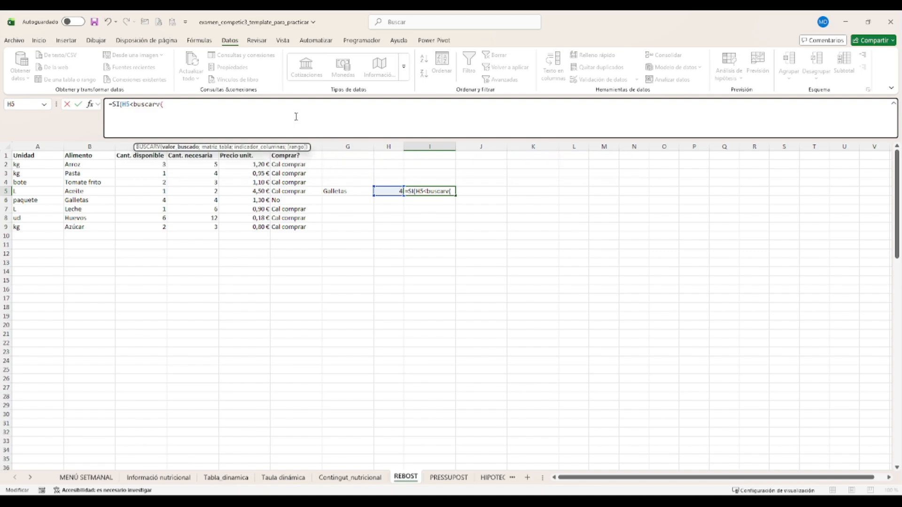
click(352, 192)
text(;)
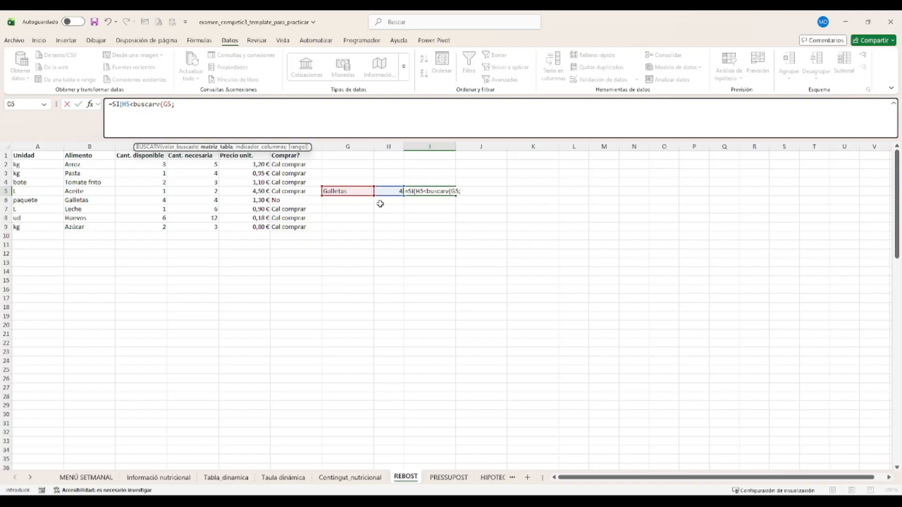
Complete the nested BUSCARV in I5 with table B1:D9, column index 3 and FALSO for an exact match.
drag(98, 148, 198, 148)
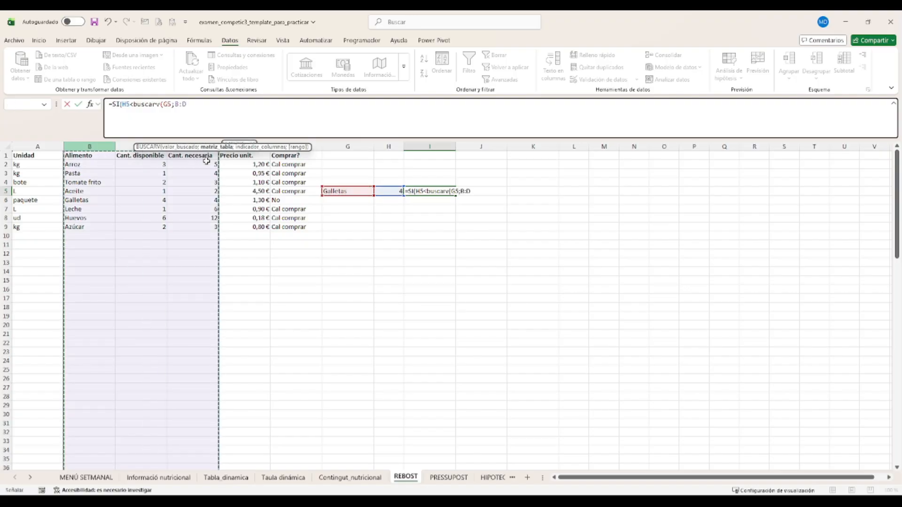
drag(80, 155, 201, 229)
text(;)
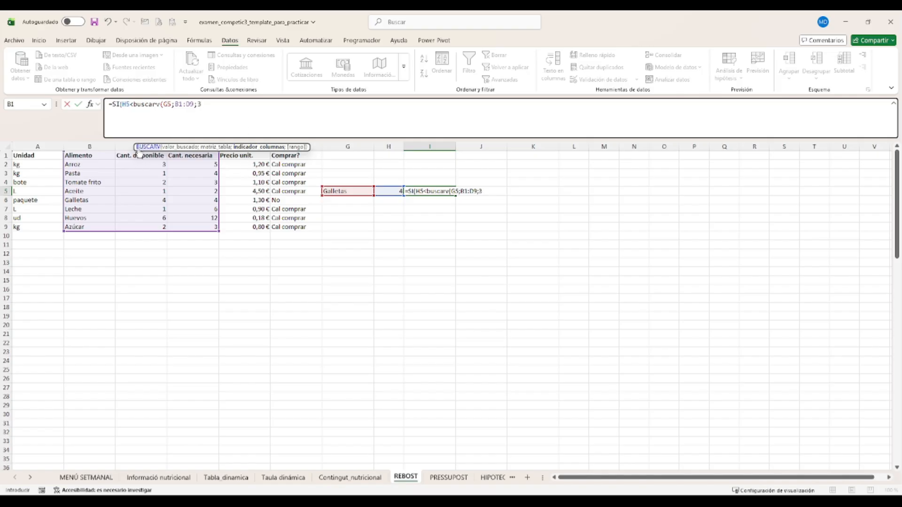
text(3)
drag(136, 148, 144, 132)
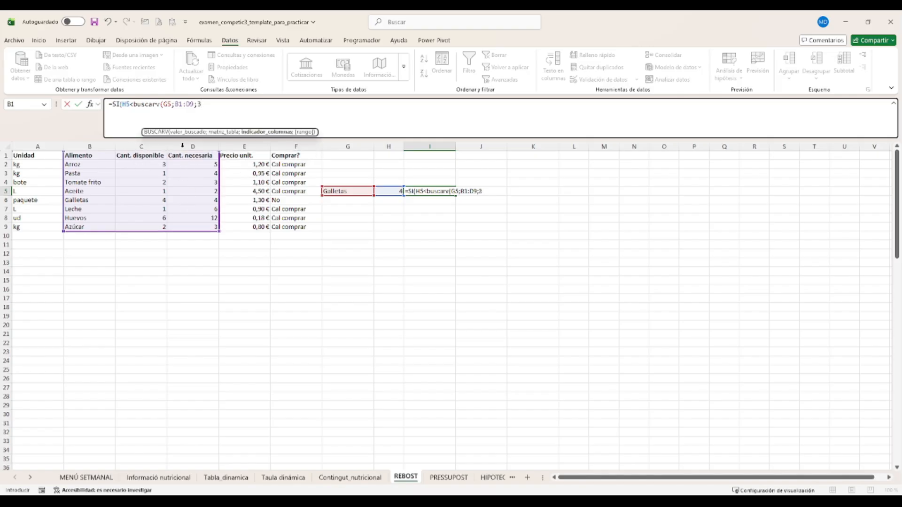
text(;)
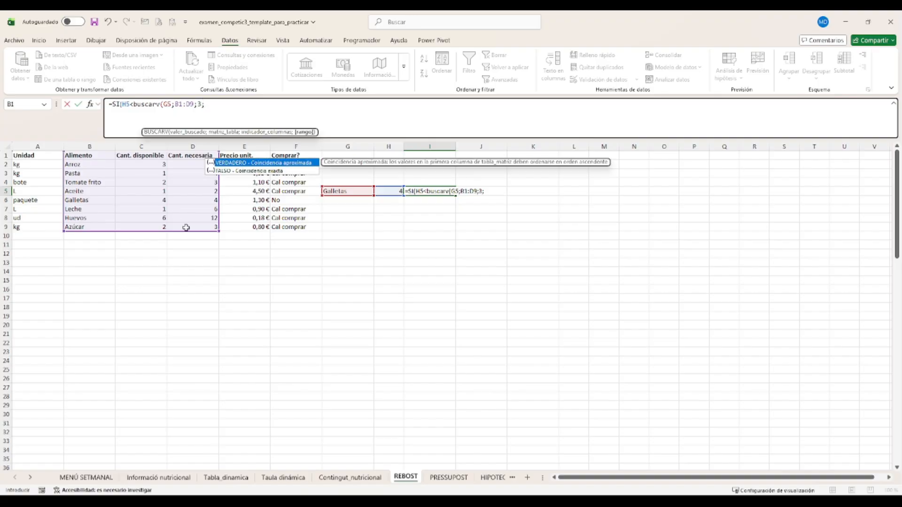
text(falso)
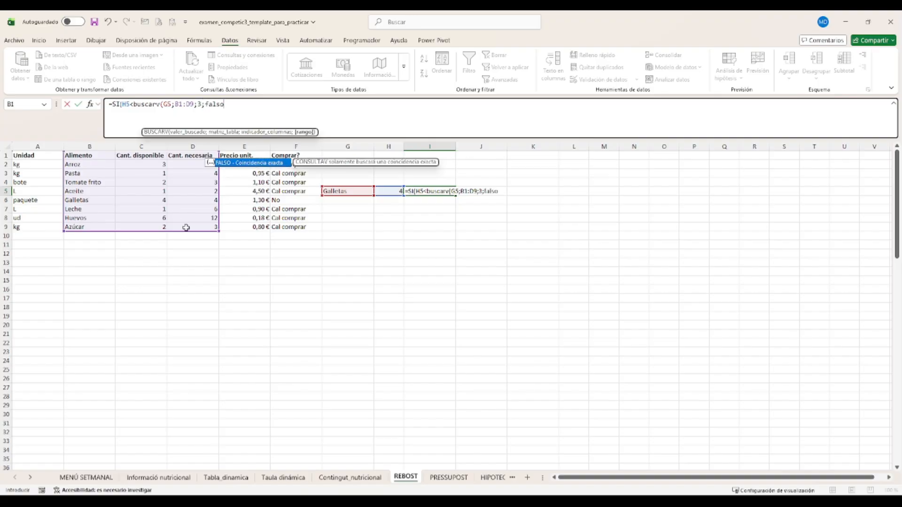
text())
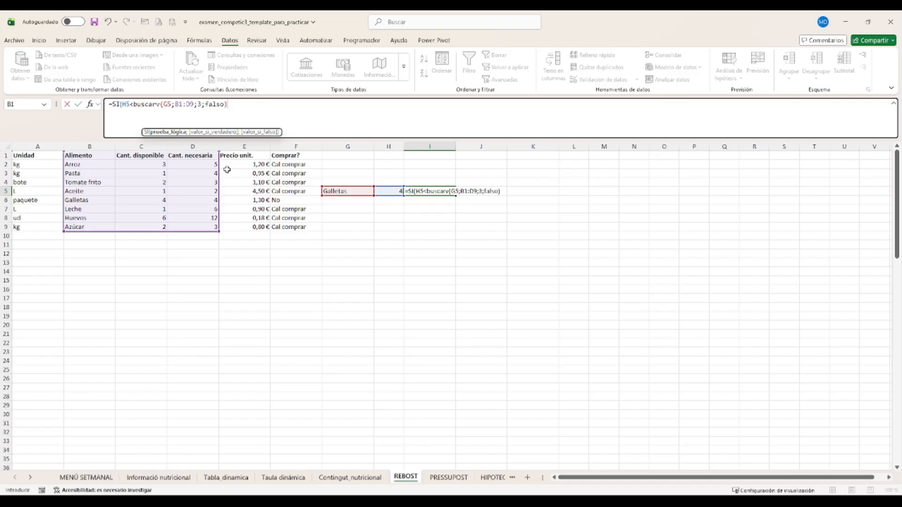
Finish the SI formula in I5 with "Hay que comprar" when true and "No" when false.
click(247, 112)
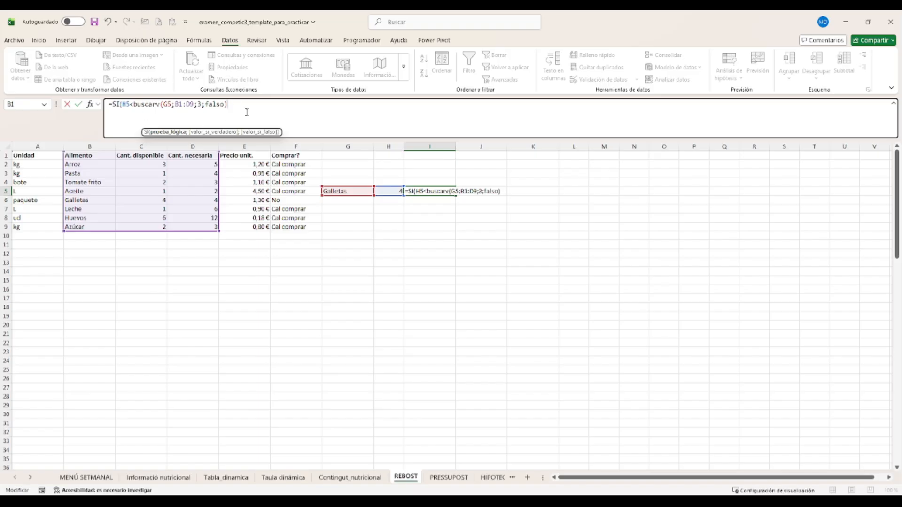
text(;"Hay que com)
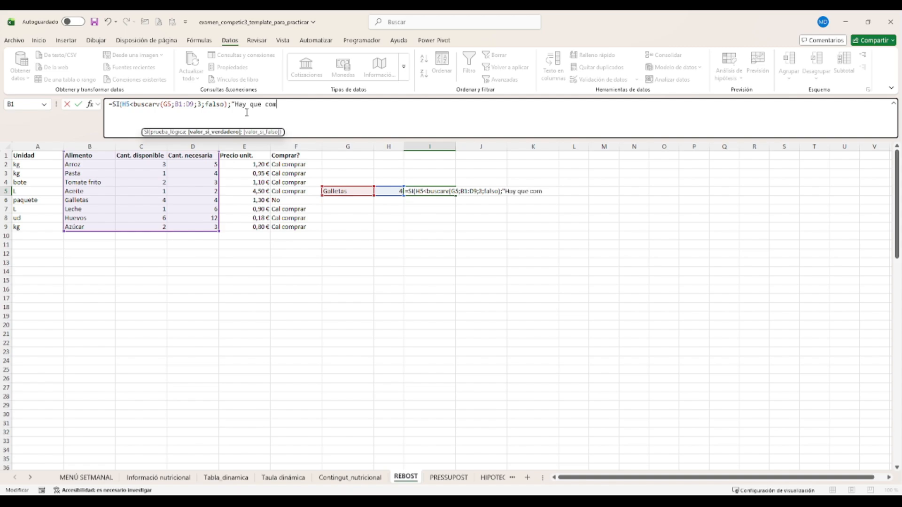
text(prar";)
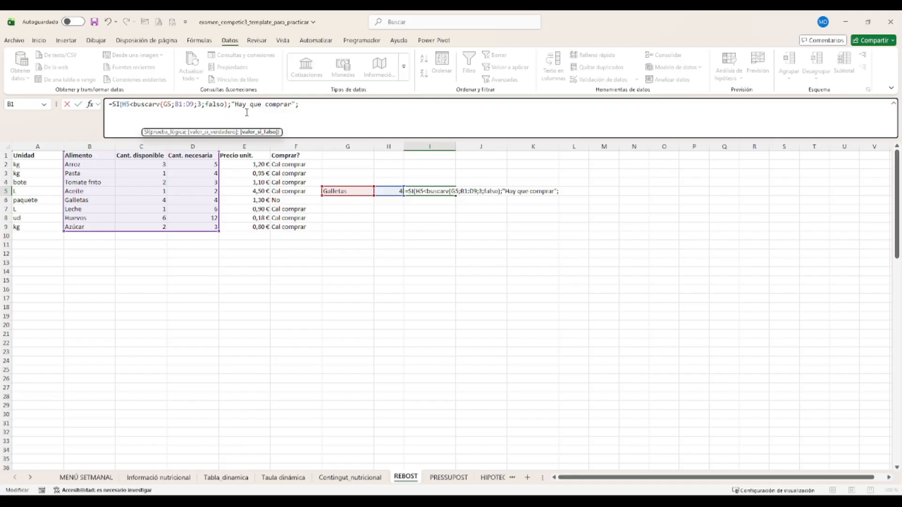
text("nO)
key(BackSpace)
key(BackSpace)
text(nO")
key(Return)
key(Return)
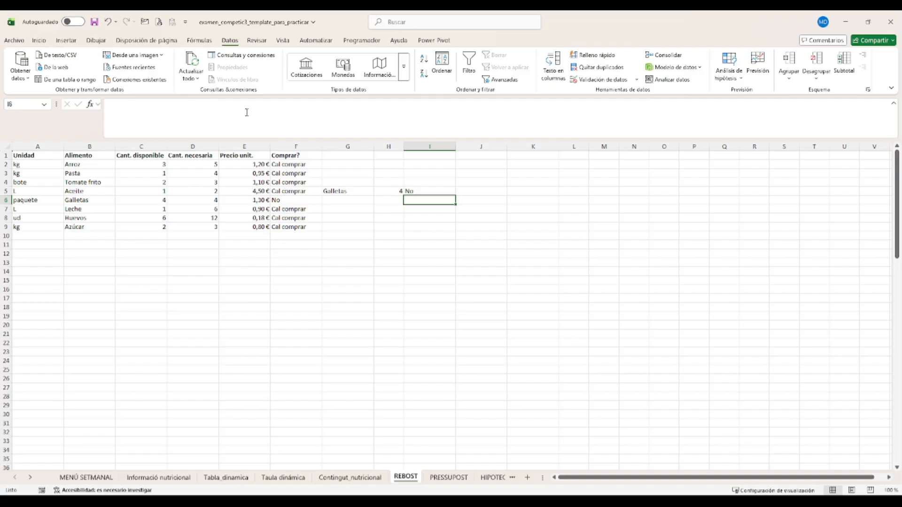
Check the I5 result for Galletas against the available and required quantities in the Galletas row.
click(392, 191)
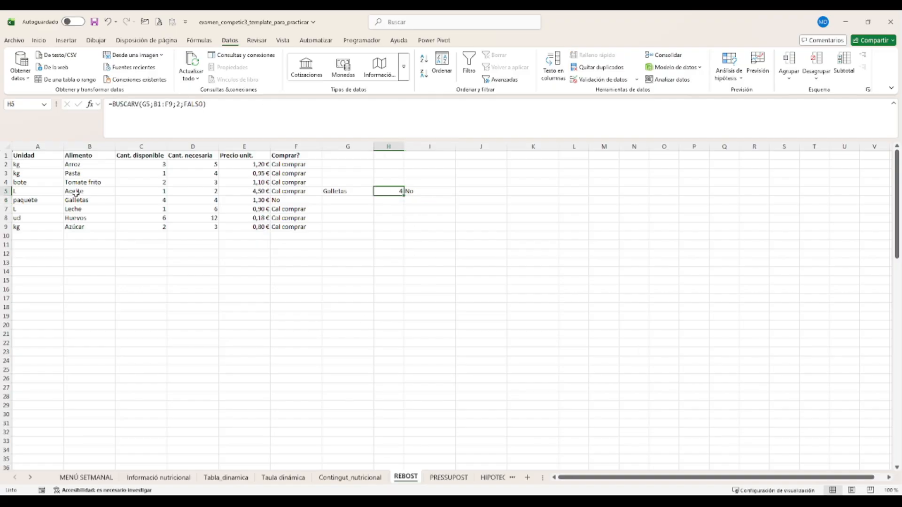
drag(92, 199, 186, 199)
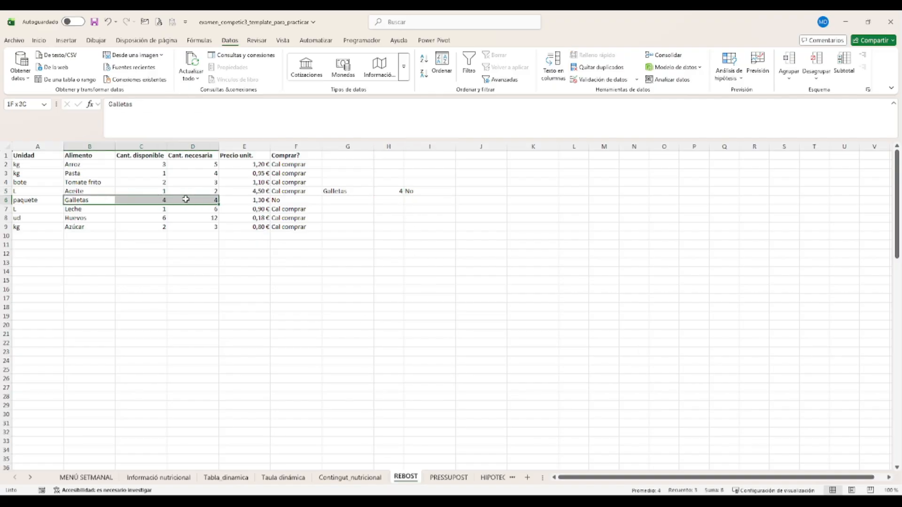
click(186, 200)
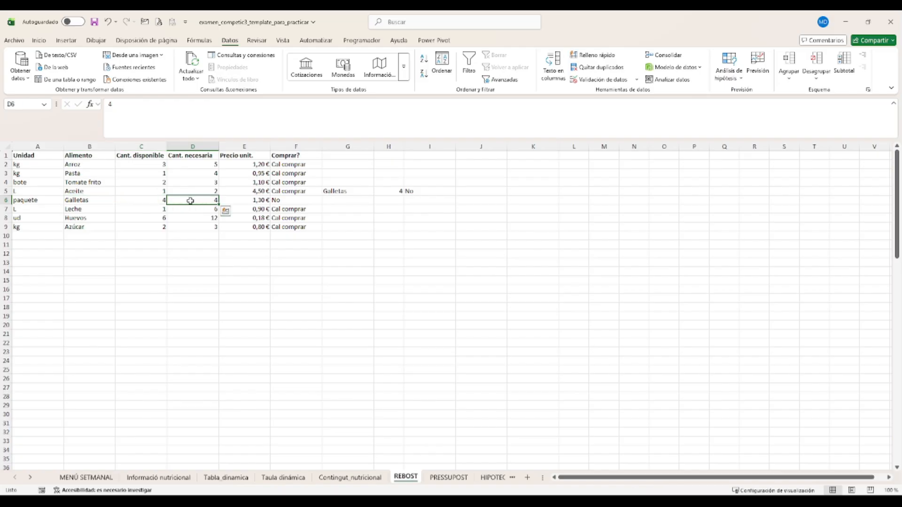
click(426, 191)
Choose Arroz in G5 and compare the H5 and I5 results with the quantities in the Arroz row.
click(357, 192)
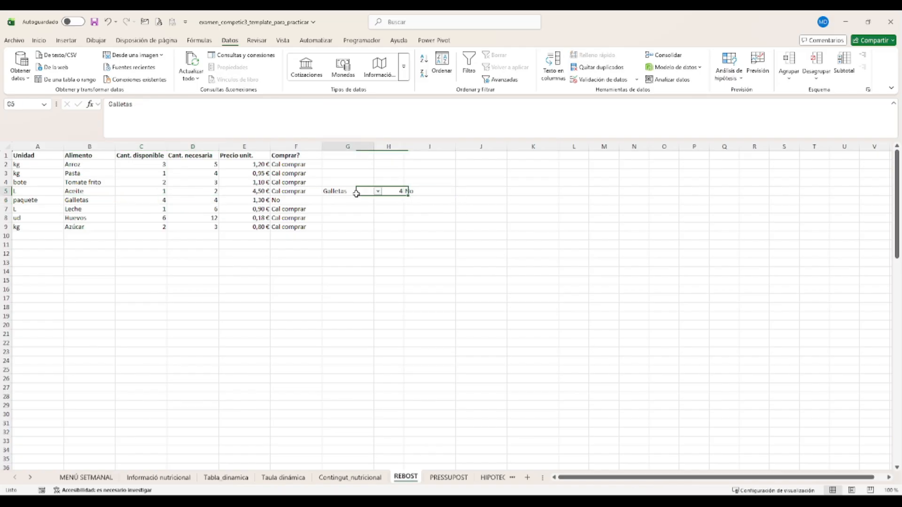
click(377, 191)
click(363, 201)
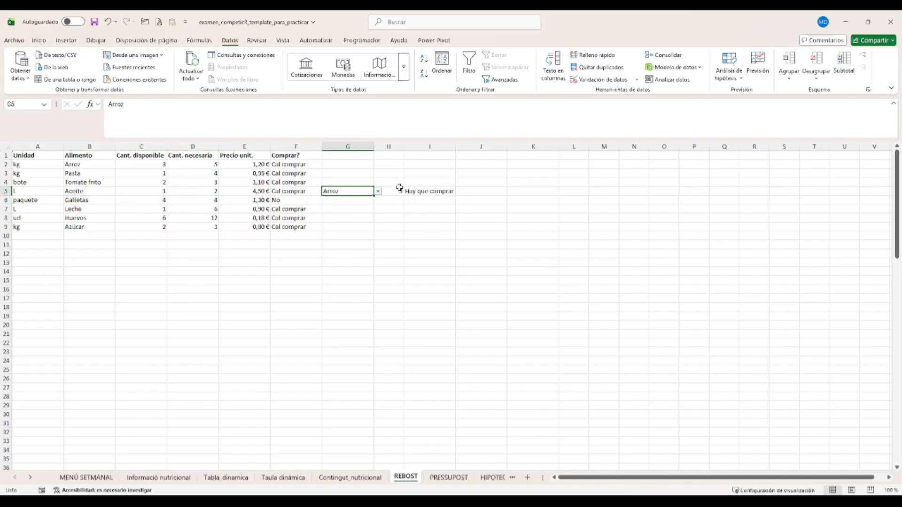
click(134, 165)
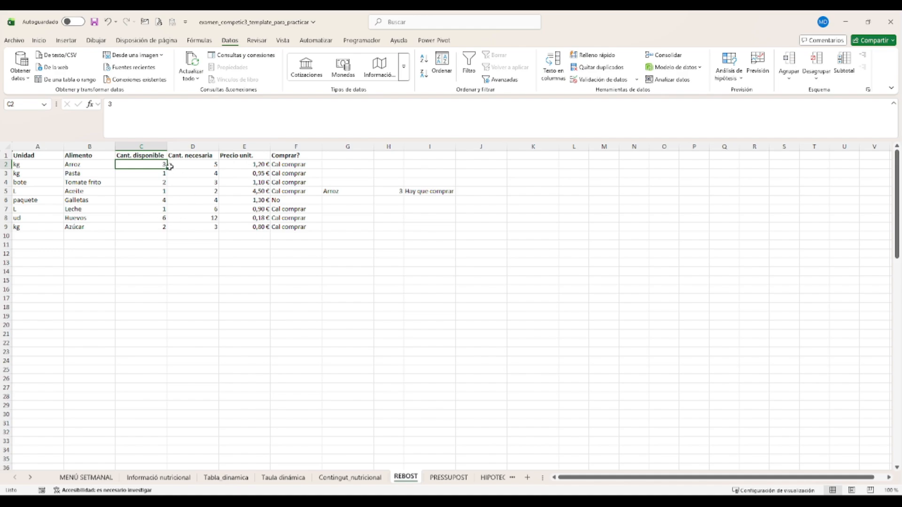
click(185, 165)
click(388, 191)
click(412, 191)
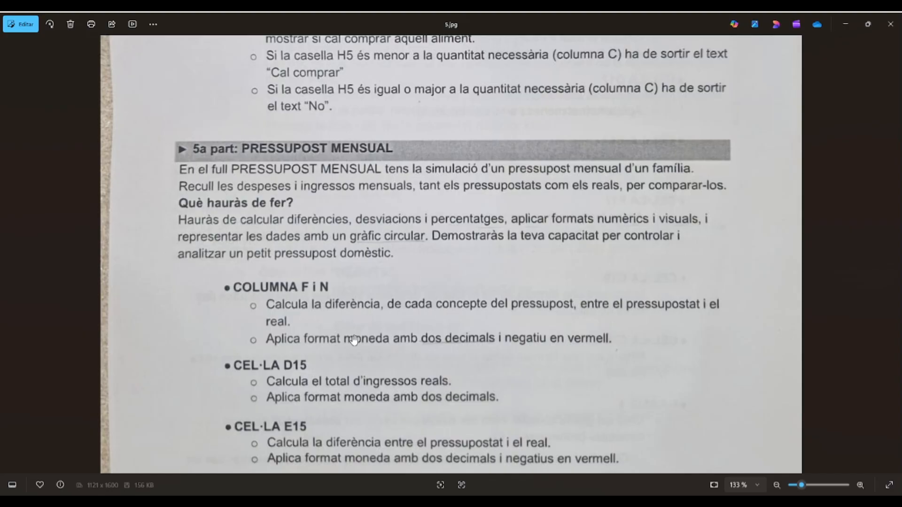
Switch from the exam instructions photo to the PRESSUPOST workbook and examine the Presupuestado and Real columns down to row 13.
click(846, 25)
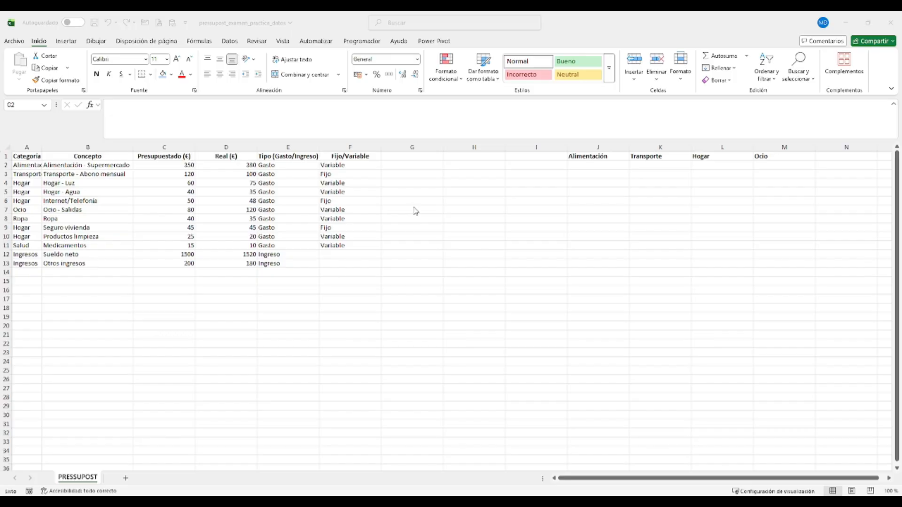
drag(352, 148, 719, 147)
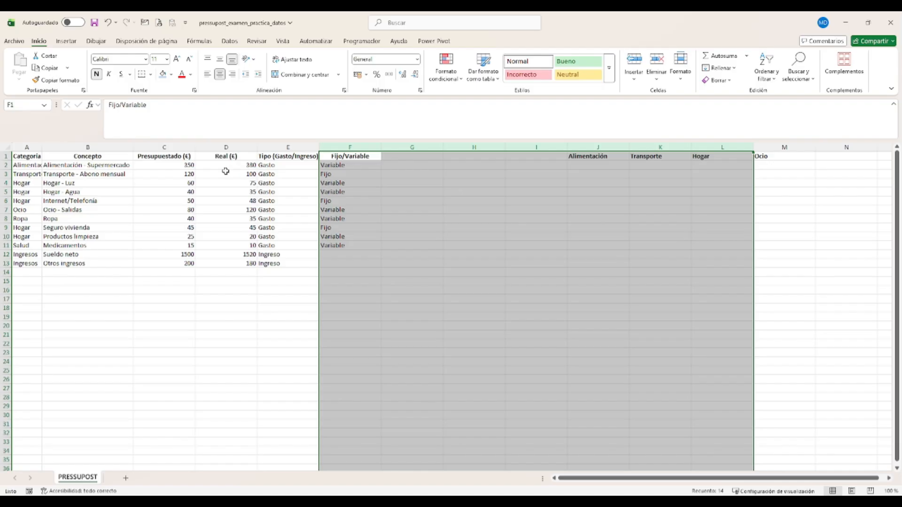
click(267, 187)
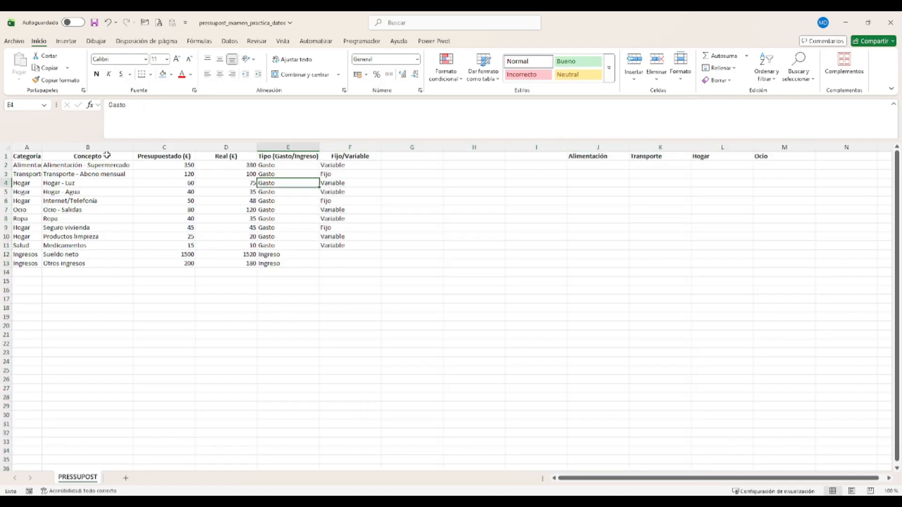
click(137, 155)
drag(138, 155, 161, 263)
drag(242, 156, 242, 261)
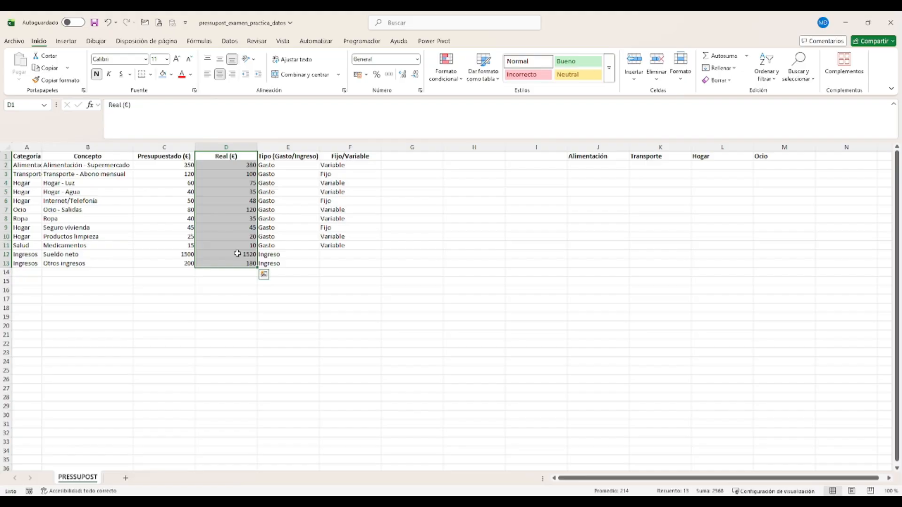
Format F1:N13 as Moneda with two decimals, the € symbol and negative numbers in red with a minus sign.
click(360, 158)
drag(383, 164, 836, 260)
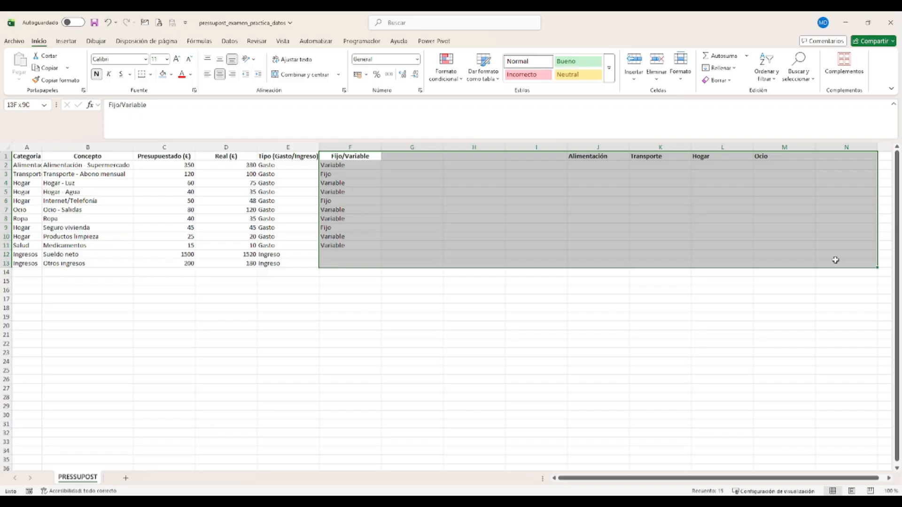
drag(836, 260, 835, 259)
click(418, 60)
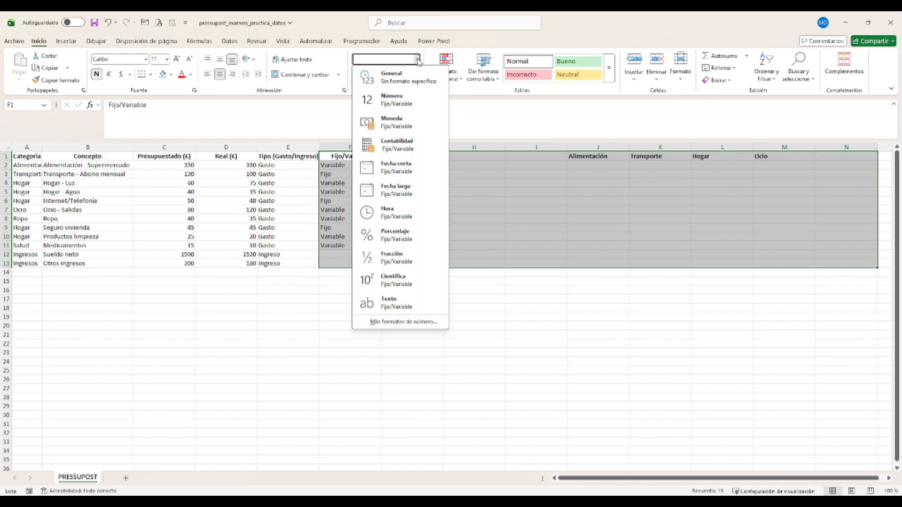
click(384, 323)
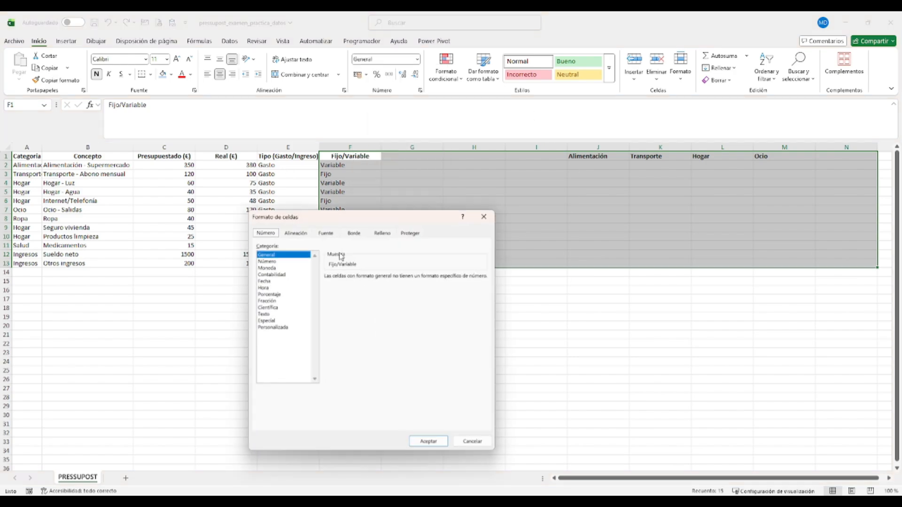
click(281, 267)
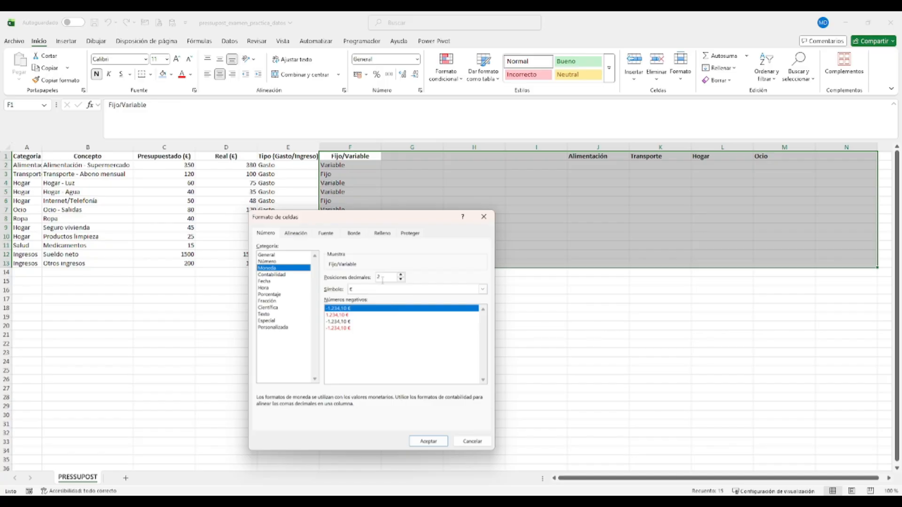
click(344, 329)
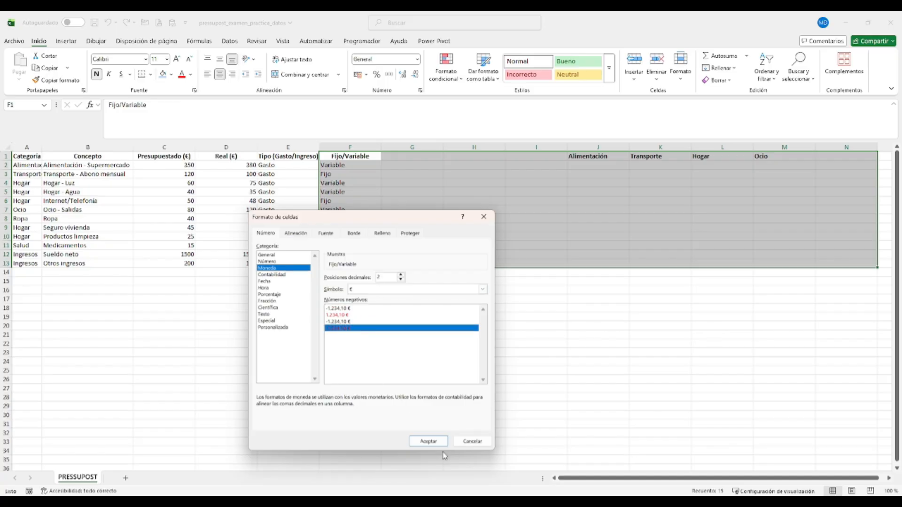
click(428, 441)
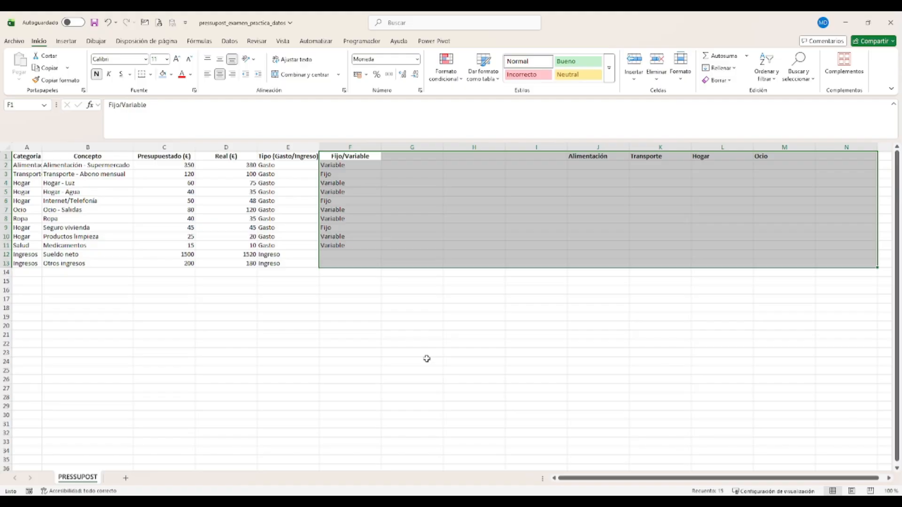
Total the Real column in D15 with the formula =SUMA(D2:D13).
click(160, 237)
click(226, 147)
click(209, 281)
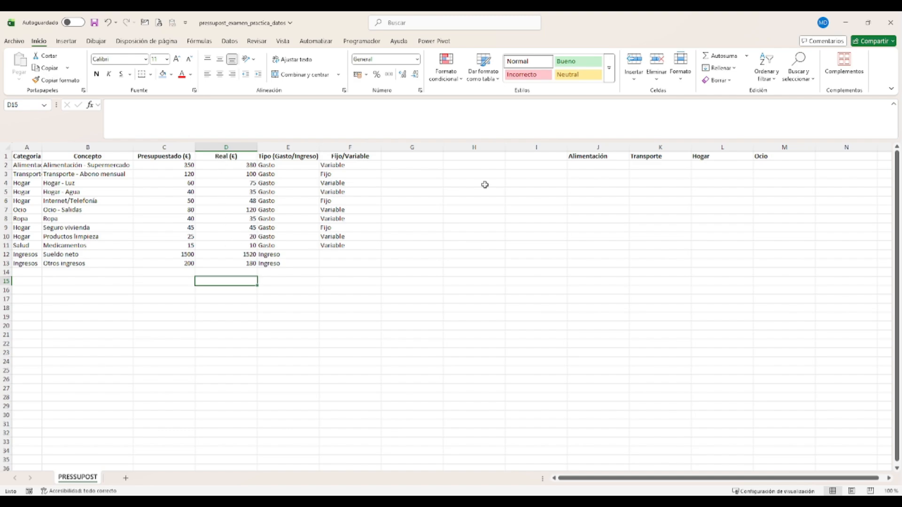
click(747, 55)
click(724, 67)
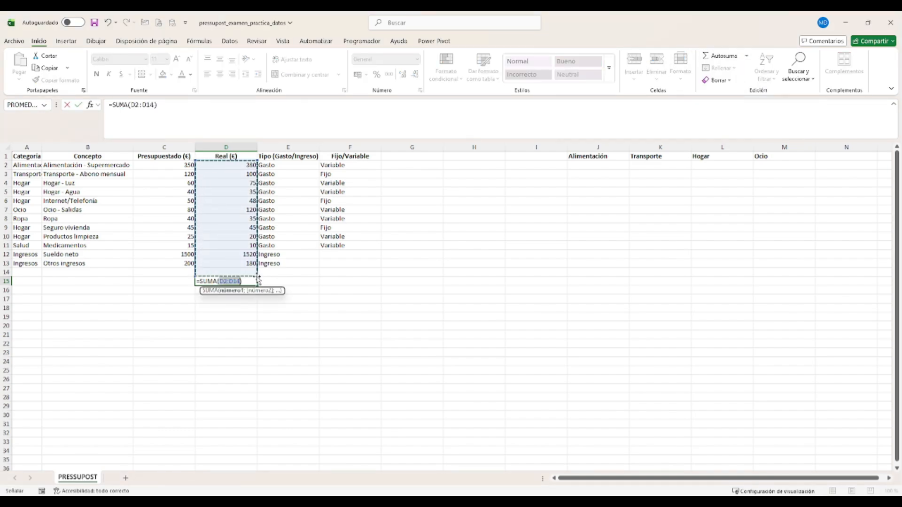
drag(258, 161, 256, 165)
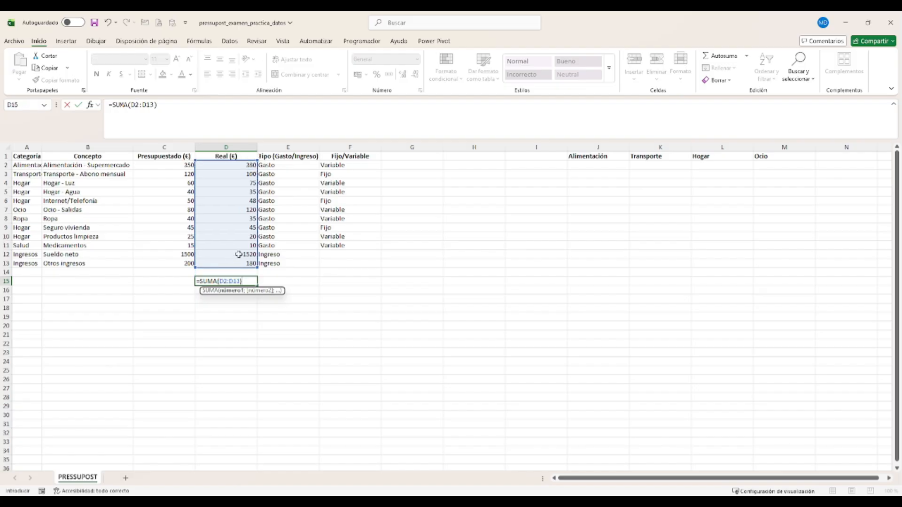
key(Return)
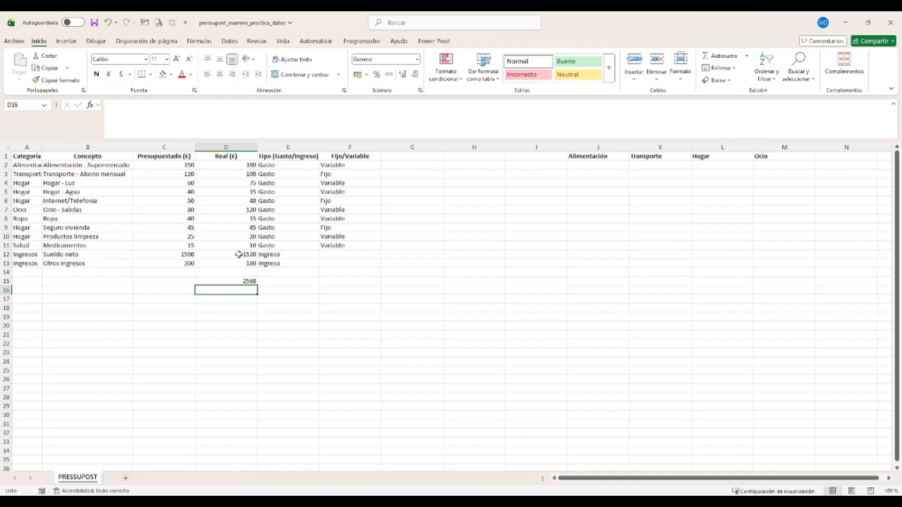
Start the difference formula in E15 with the sum of the Presupuestado range C2:C13 followed by a minus sign.
key(Up)
key(Right)
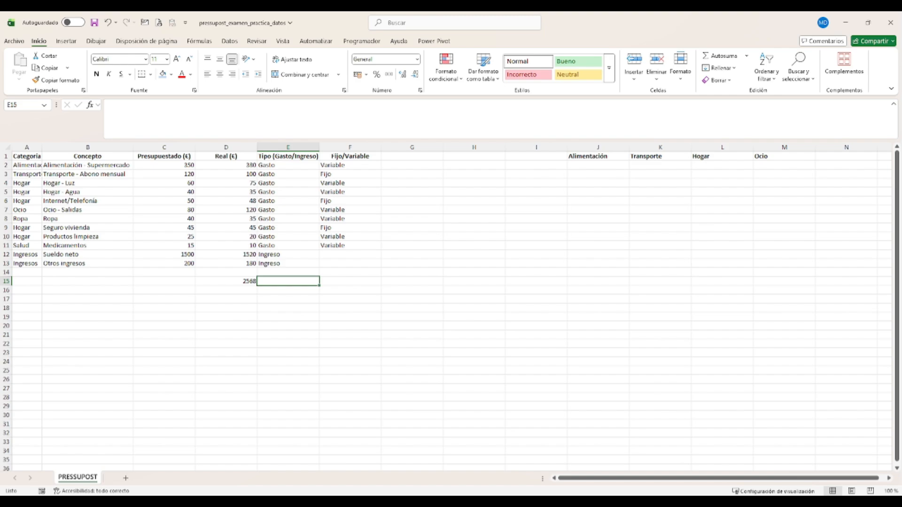
drag(166, 162, 140, 262)
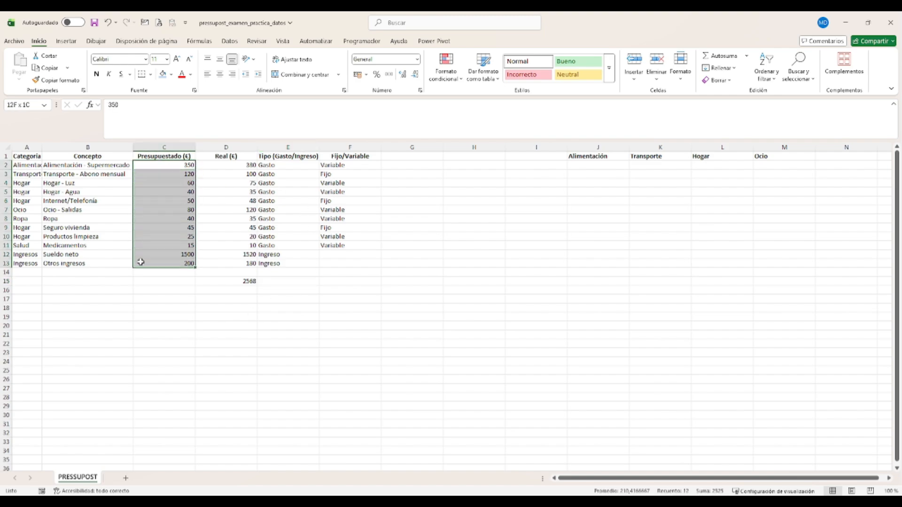
drag(207, 166, 221, 264)
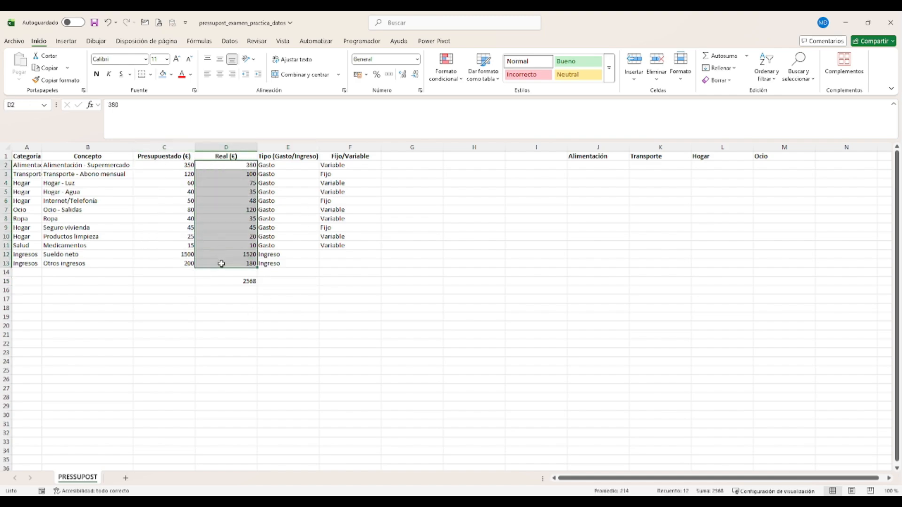
click(290, 281)
double_click(290, 281)
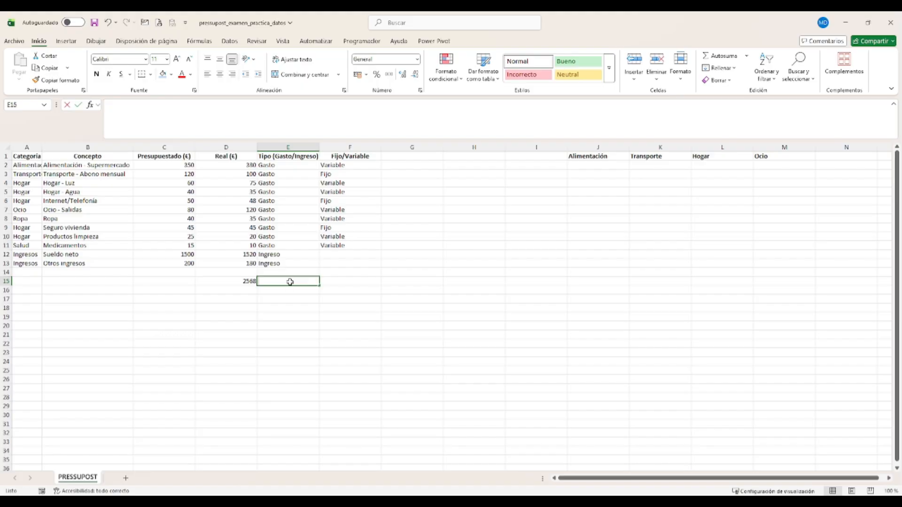
text(=)
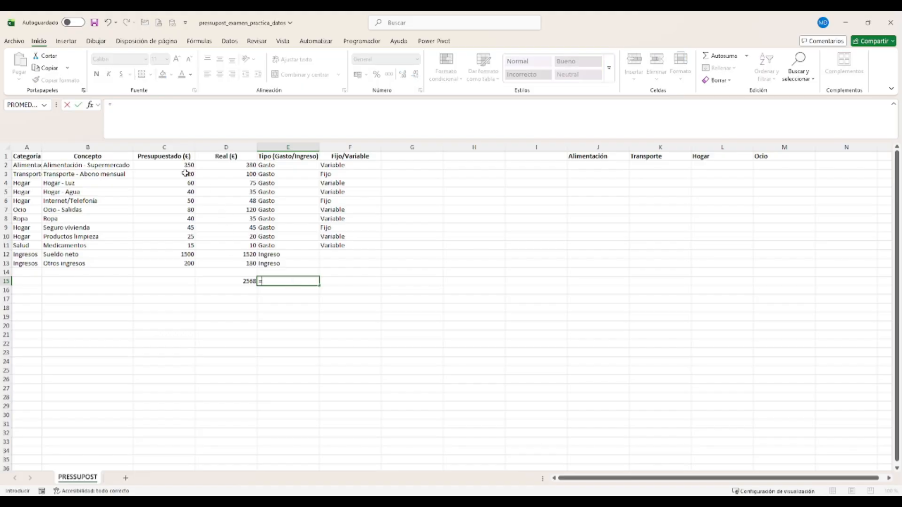
text(suma)
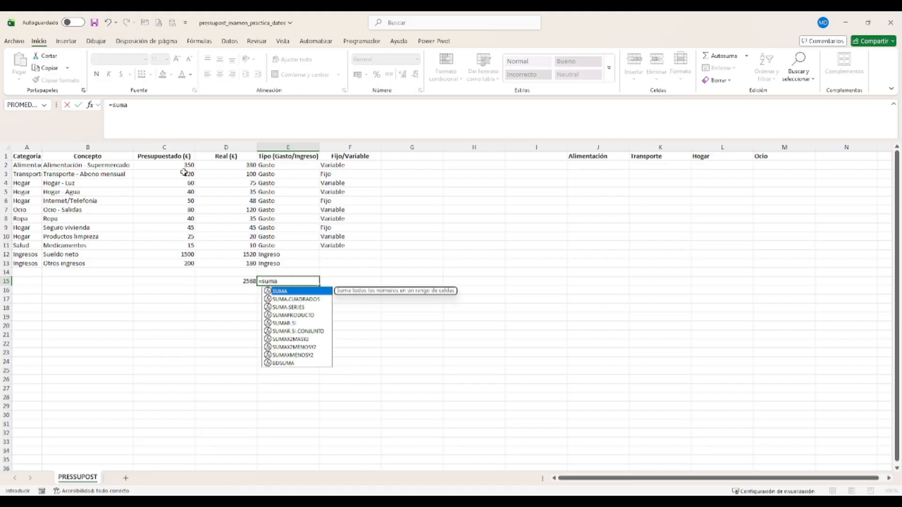
key(Tab)
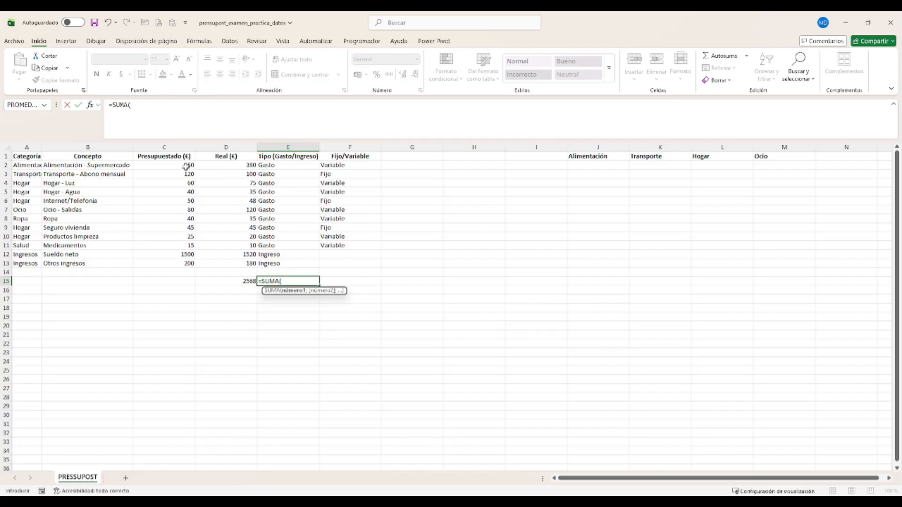
drag(186, 167, 177, 265)
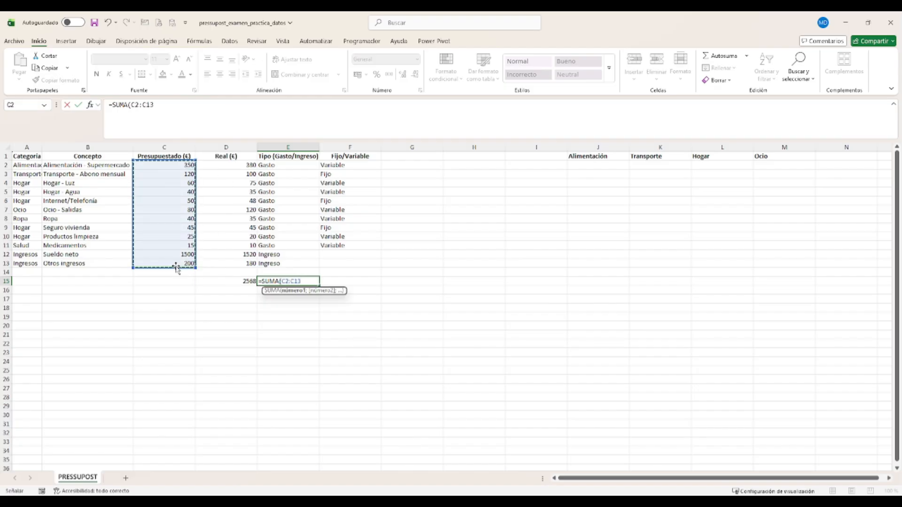
text()-)
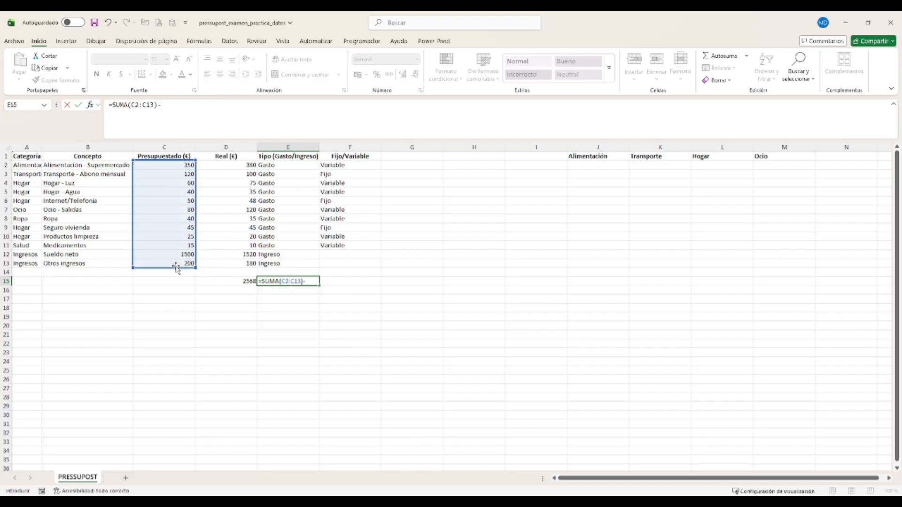
Complete the E15 formula by subtracting the sum of the Real range D2:D13.
text(sum)
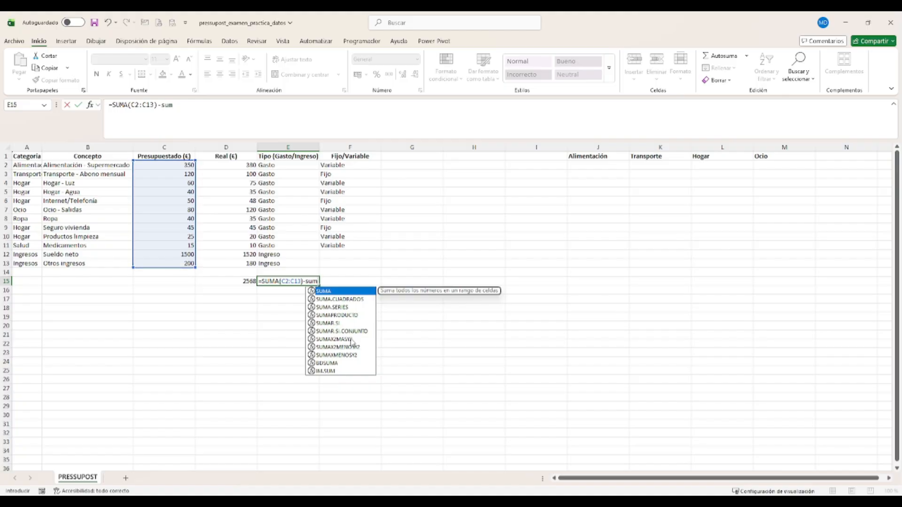
key(Escape)
click(205, 132)
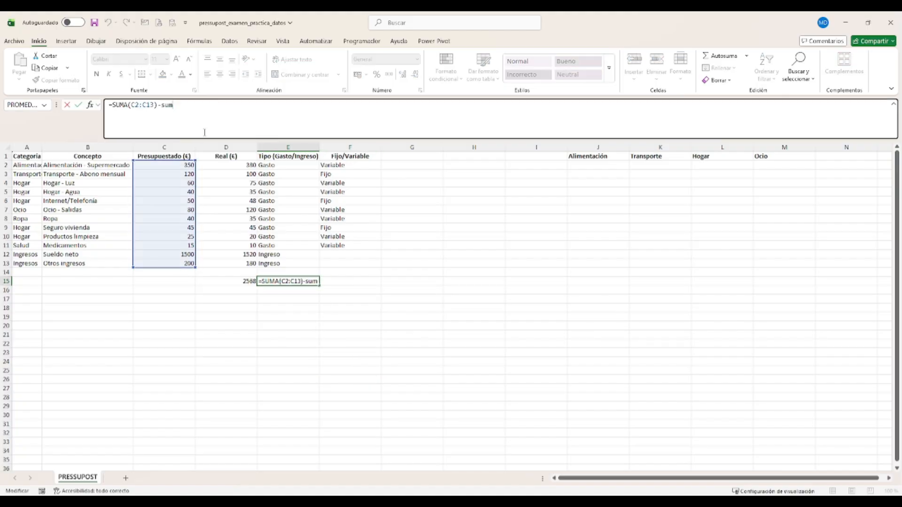
text(a"()
key(BackSpace)
key(BackSpace)
text(()
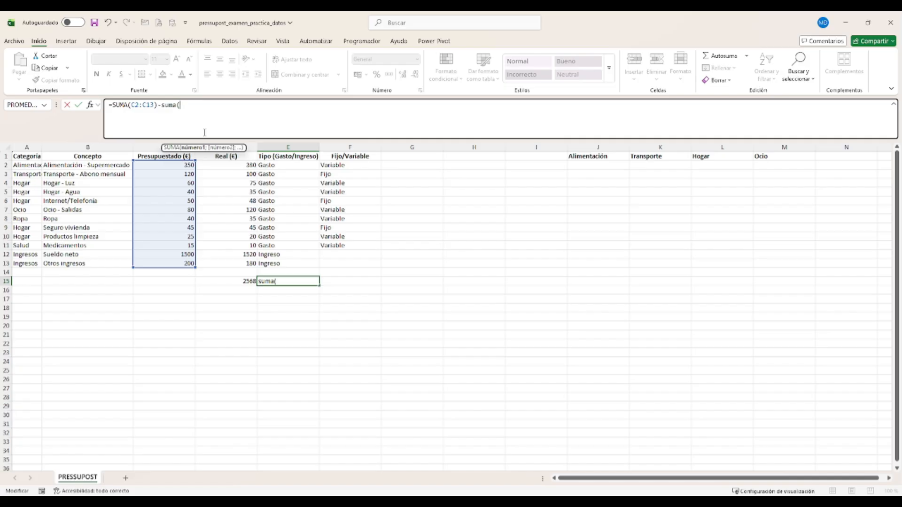
drag(247, 165, 235, 261)
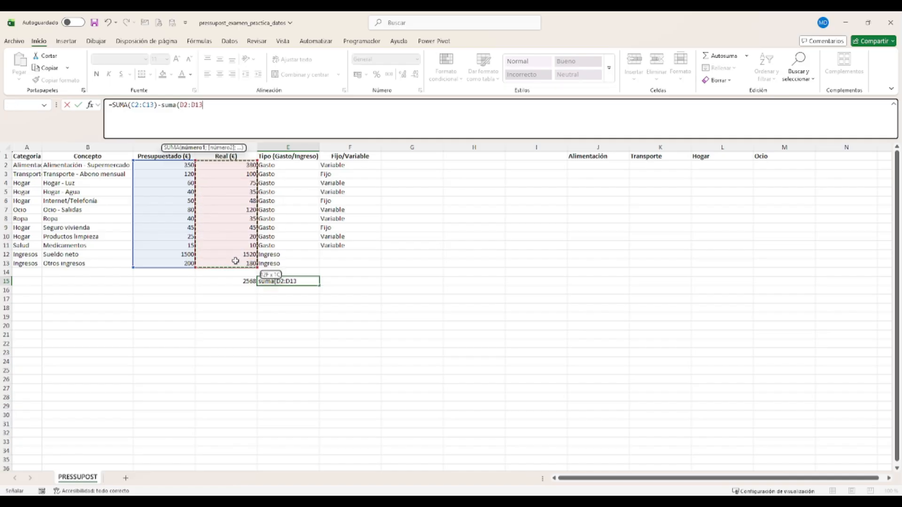
key(Return)
key(Return)
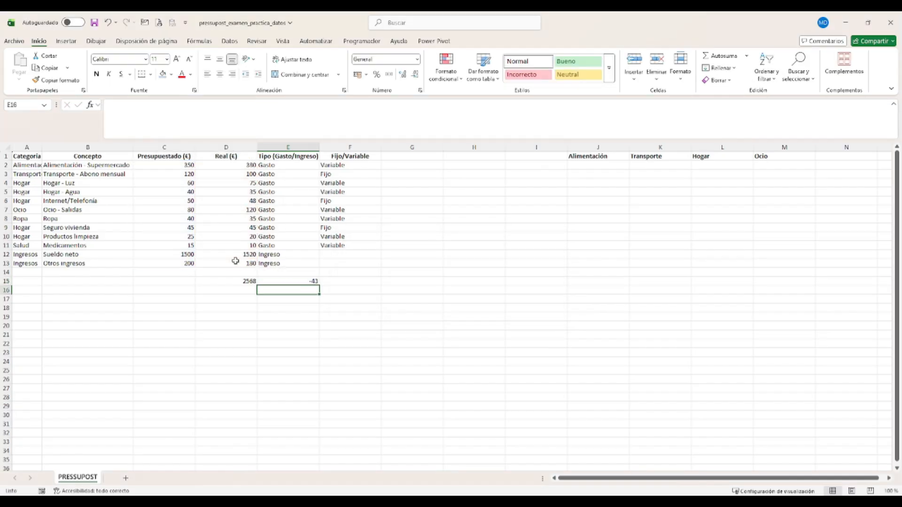
Format D15:E15 as Moneda with two decimals, the € symbol and negative numbers in red with a minus sign.
click(296, 280)
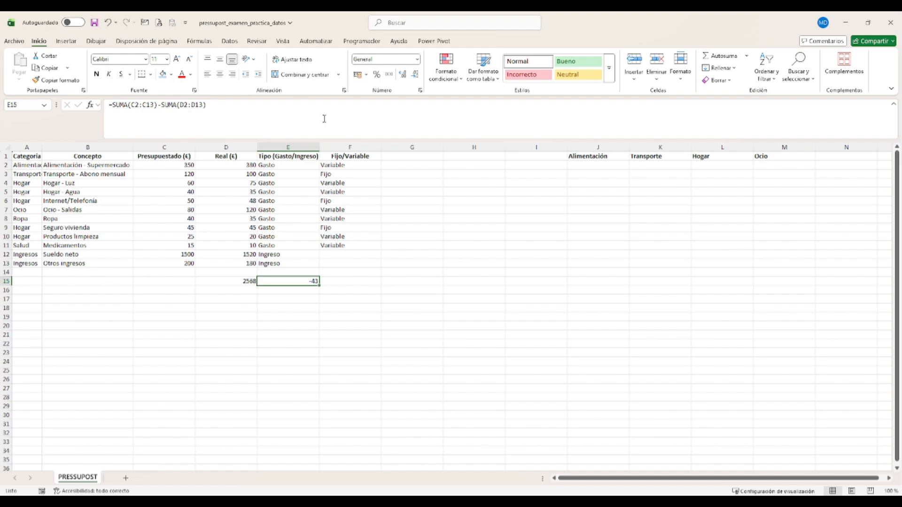
drag(249, 281, 285, 281)
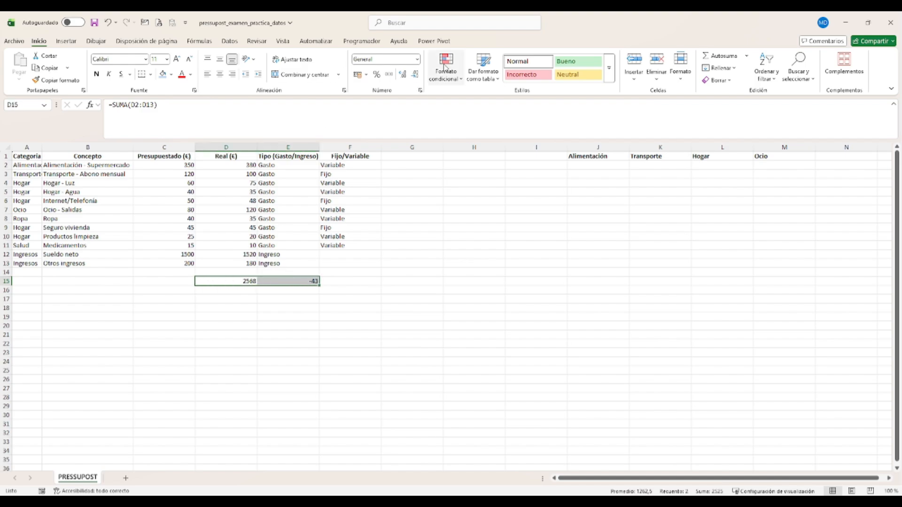
click(417, 59)
click(382, 324)
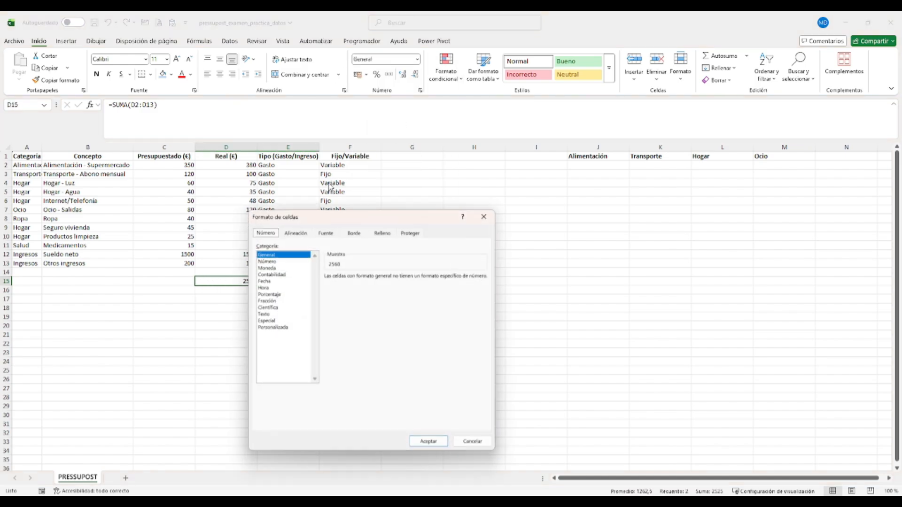
click(272, 268)
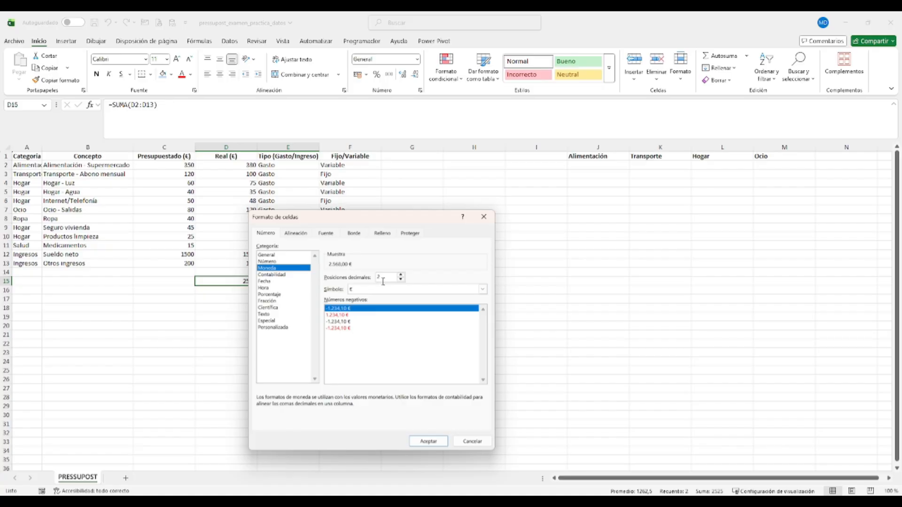
click(355, 328)
click(428, 441)
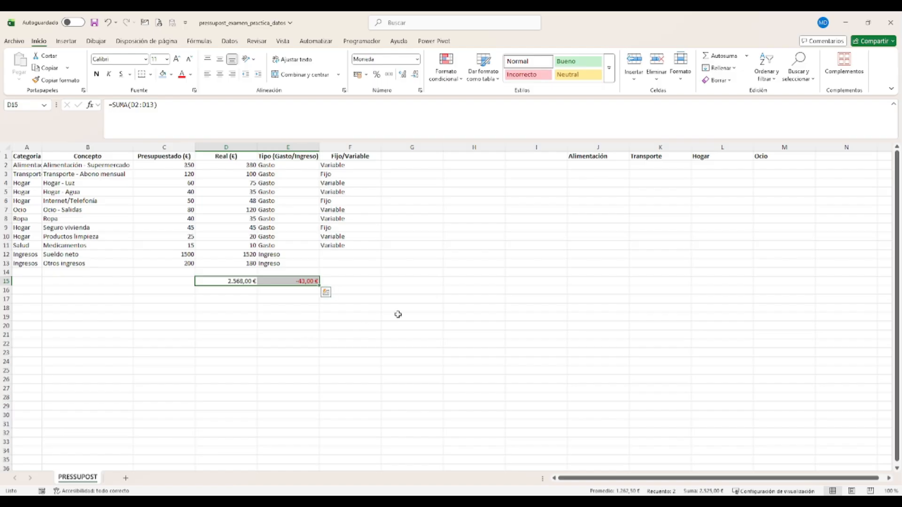
Copy the E15 formula text into F15 and swap its ranges so it reads =SUMA(D2:D13)-SUMA(C2:C13).
drag(329, 273, 332, 278)
click(336, 281)
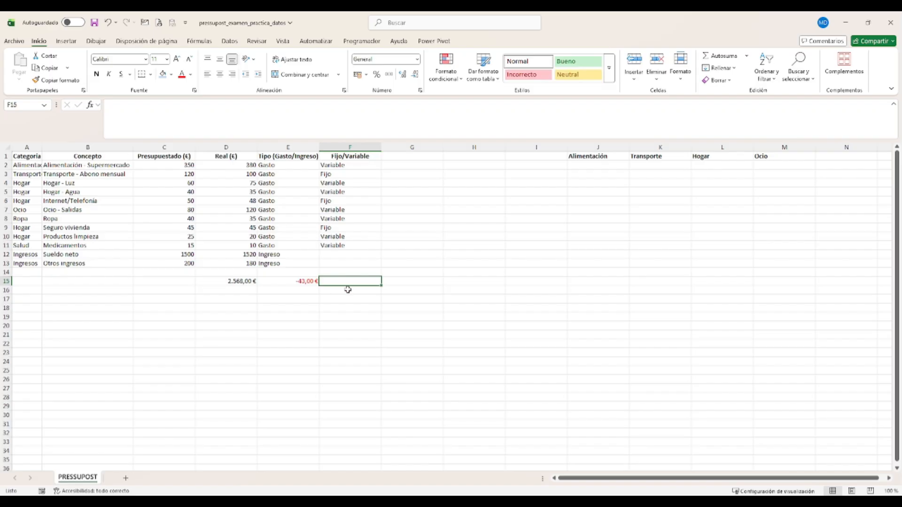
click(308, 282)
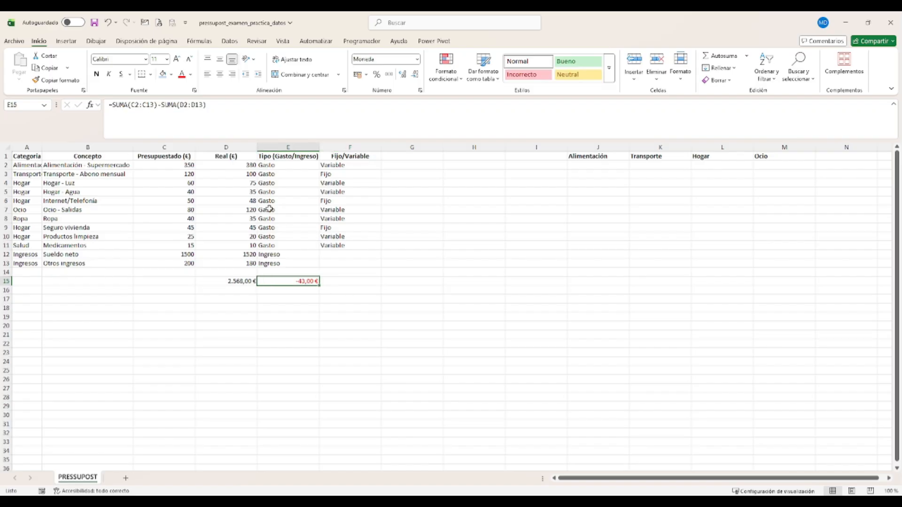
drag(206, 105, 63, 96)
key(ctrl+c)
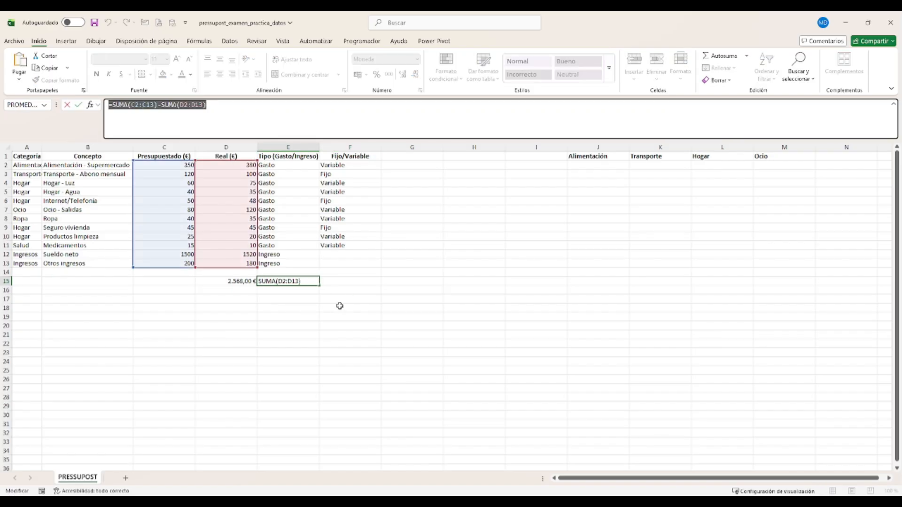
click(350, 284)
key(Escape)
click(343, 286)
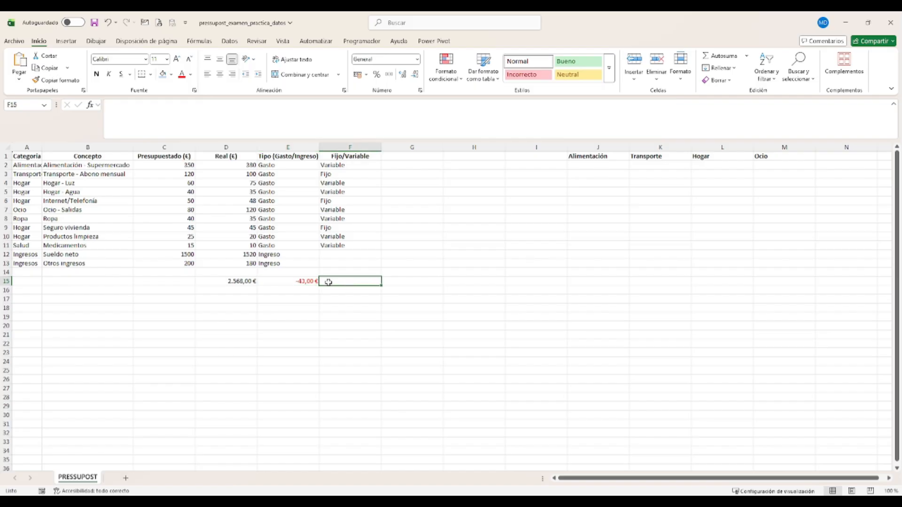
click(216, 134)
key(ctrl+v)
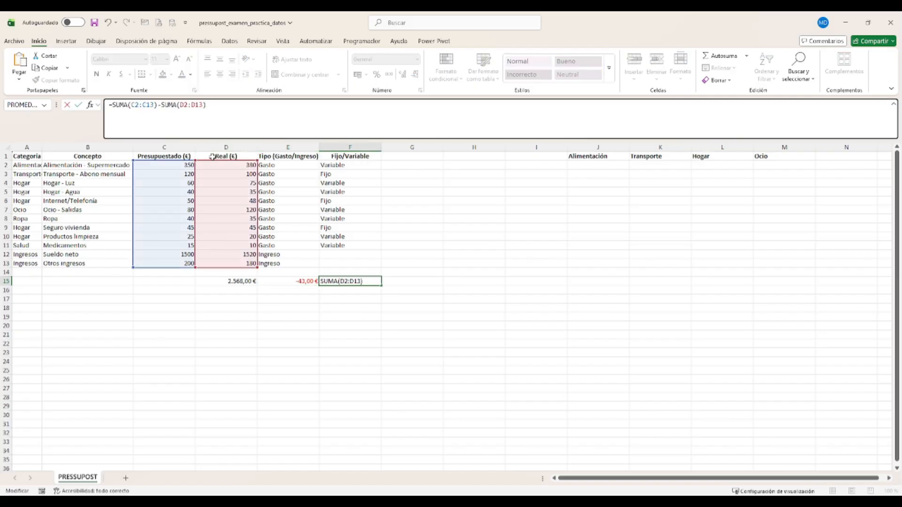
mouse_move(211, 161)
mouse_down()
mouse_move(162, 192)
mouse_move(217, 174)
mouse_up()
drag(168, 190, 174, 163)
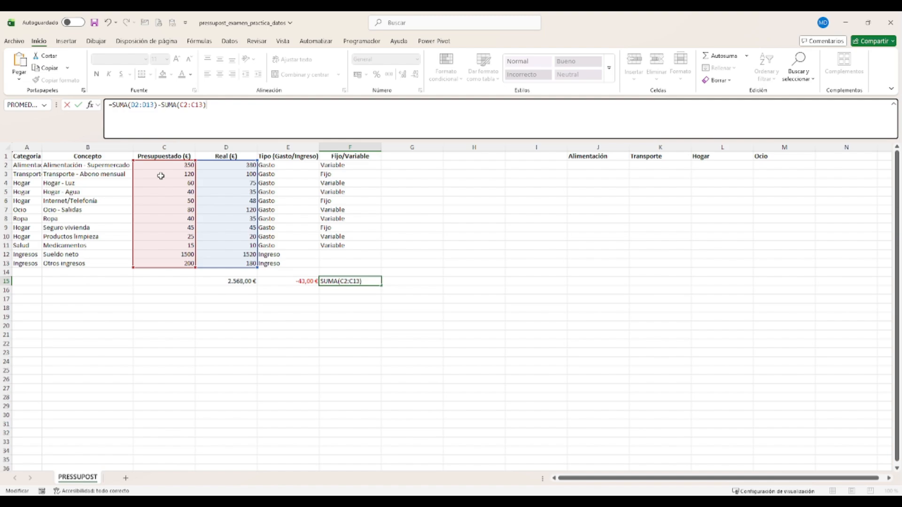
Enclose the F15 subtraction in parentheses and divide it by C15.
click(149, 105)
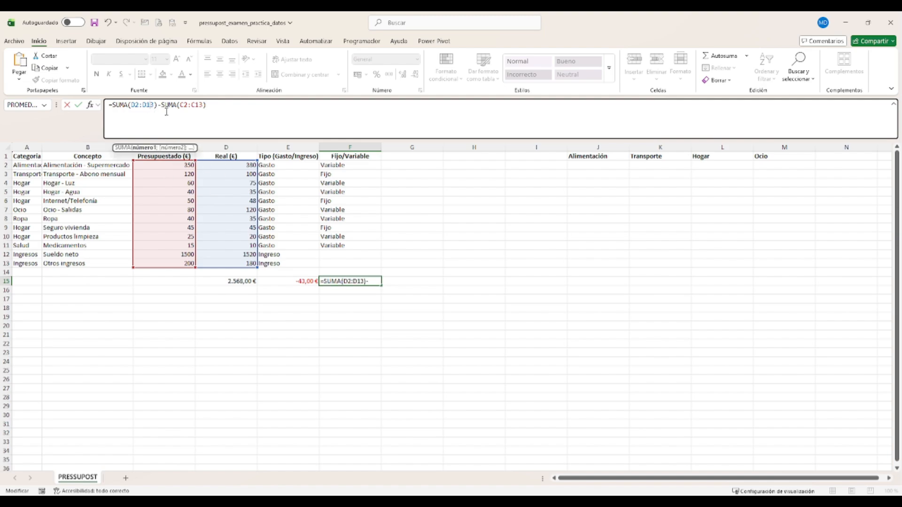
key(Home)
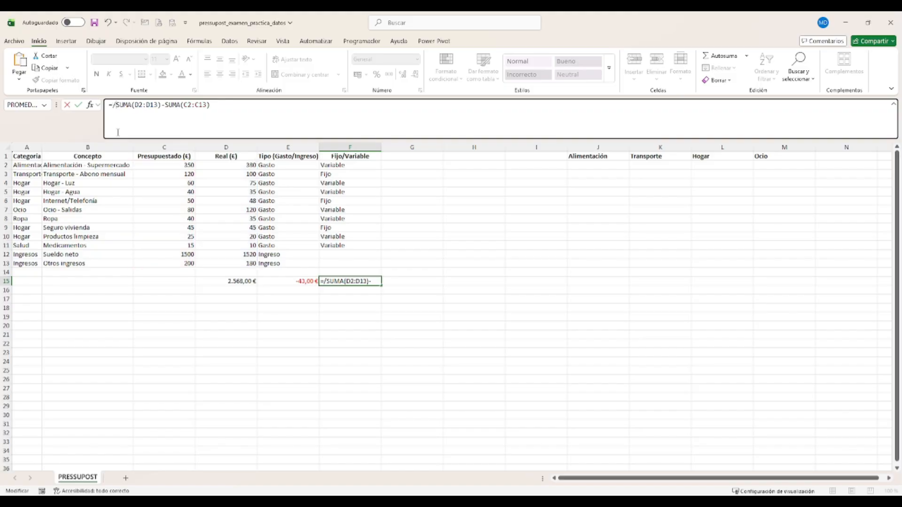
click(114, 129)
text(()
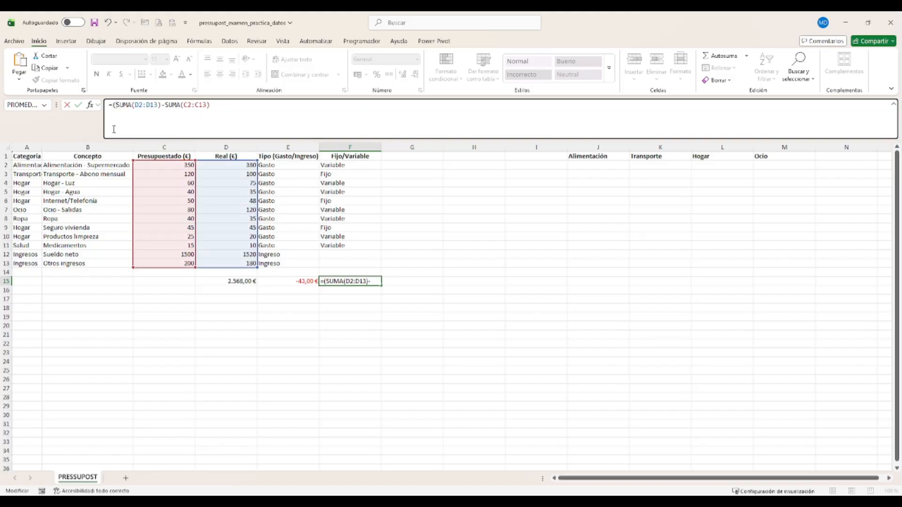
click(252, 104)
text()/)
click(184, 285)
key(Return)
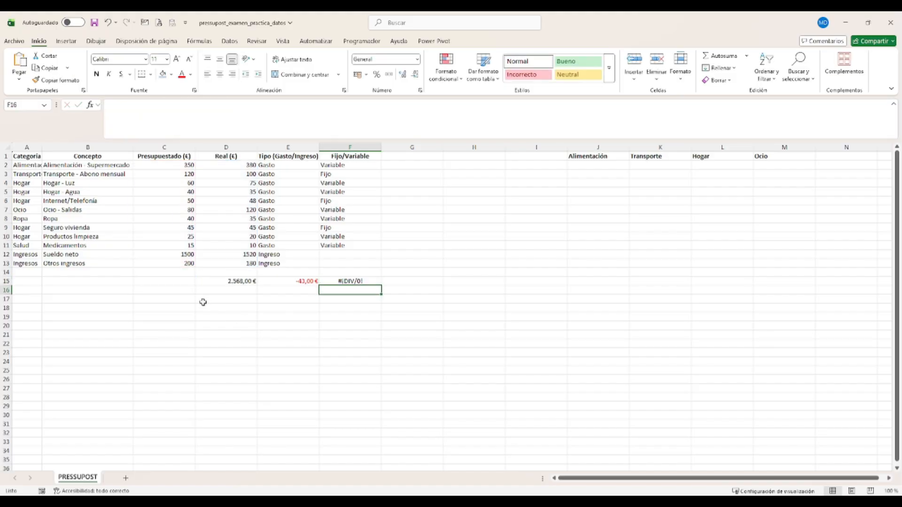
Total the Presupuestado amounts in C15 with an automatic sum.
click(186, 281)
click(719, 55)
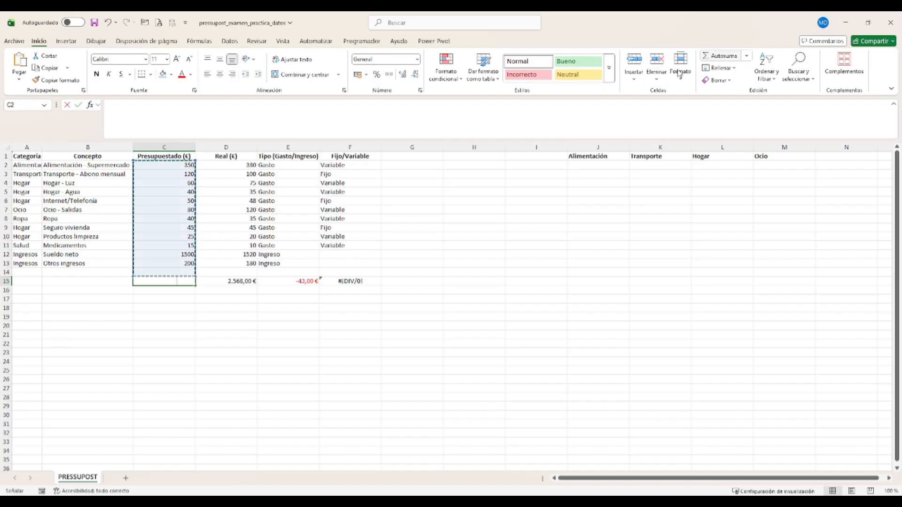
mouse_move(196, 161)
mouse_down()
mouse_move(197, 169)
mouse_move(197, 161)
mouse_move(257, 161)
mouse_move(197, 161)
mouse_up()
key(Return)
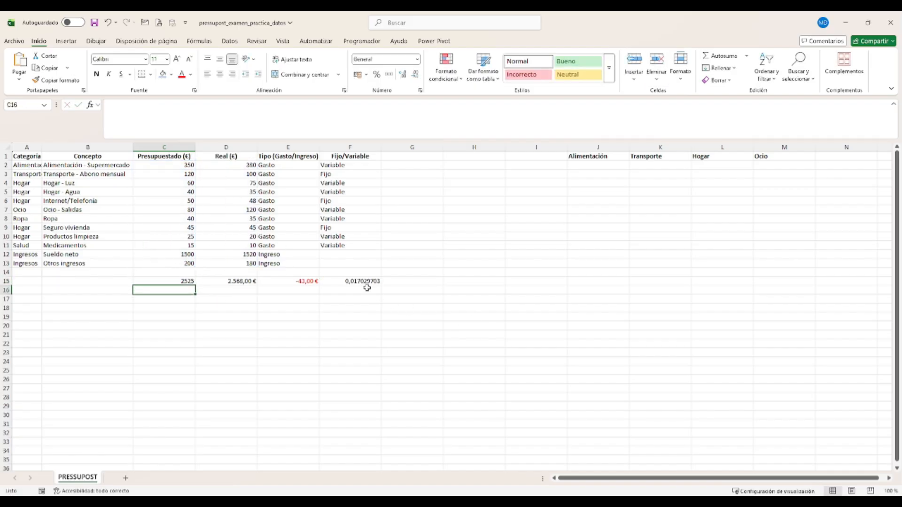
Format the deviation in F15 as Porcentaje with two decimals.
click(366, 283)
click(418, 59)
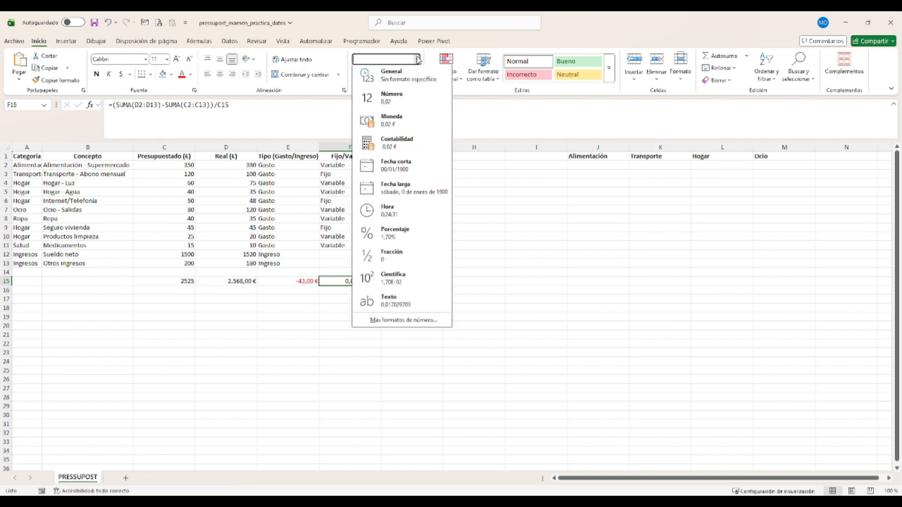
click(404, 321)
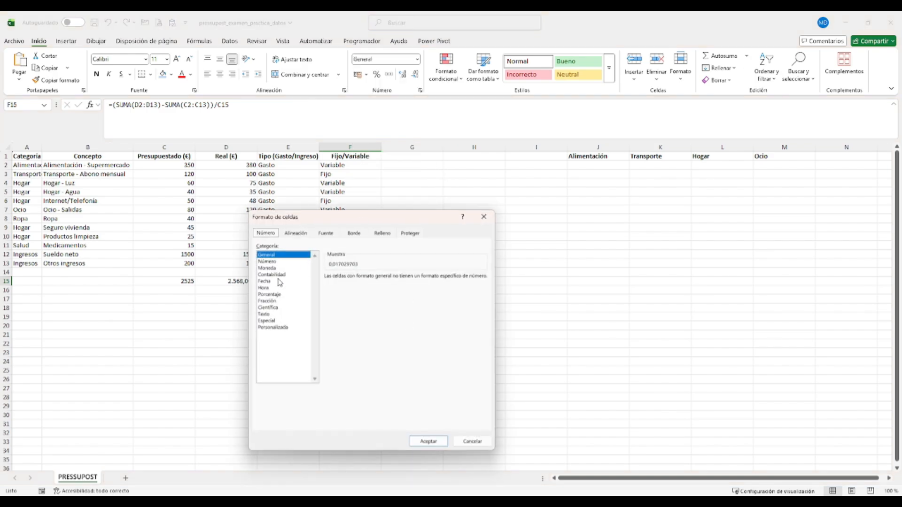
click(280, 294)
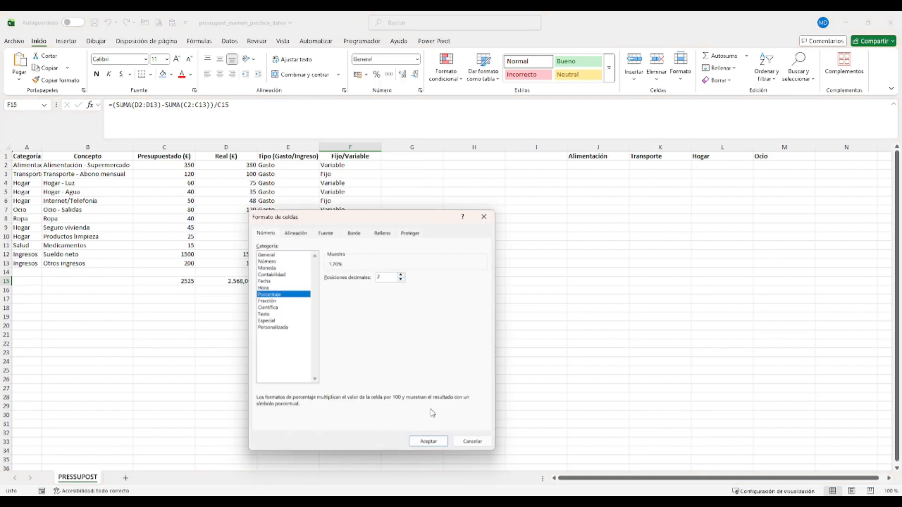
click(428, 441)
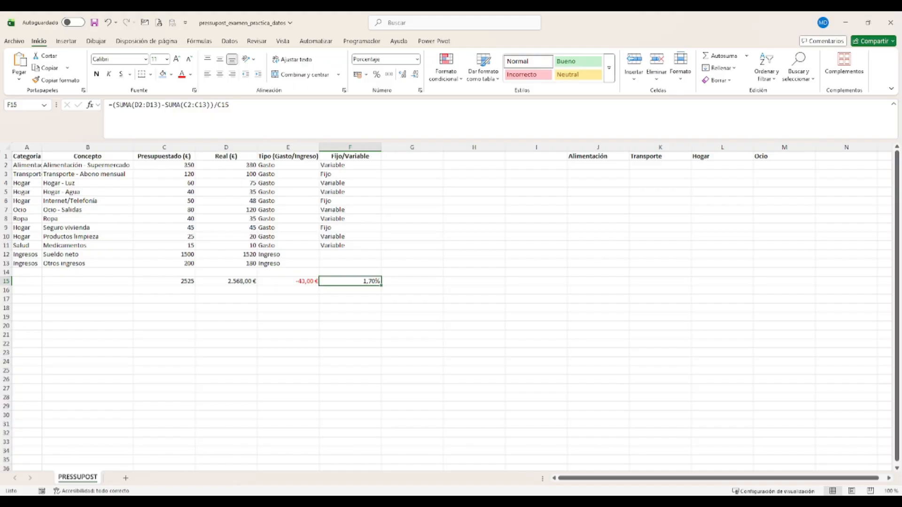
Switch to the exam instructions photo 5.jpg and read the PRESSUPOST MENSUAL requirements from column F through cell F15.
key(alt+Tab)
scroll(369, 353, down, 3)
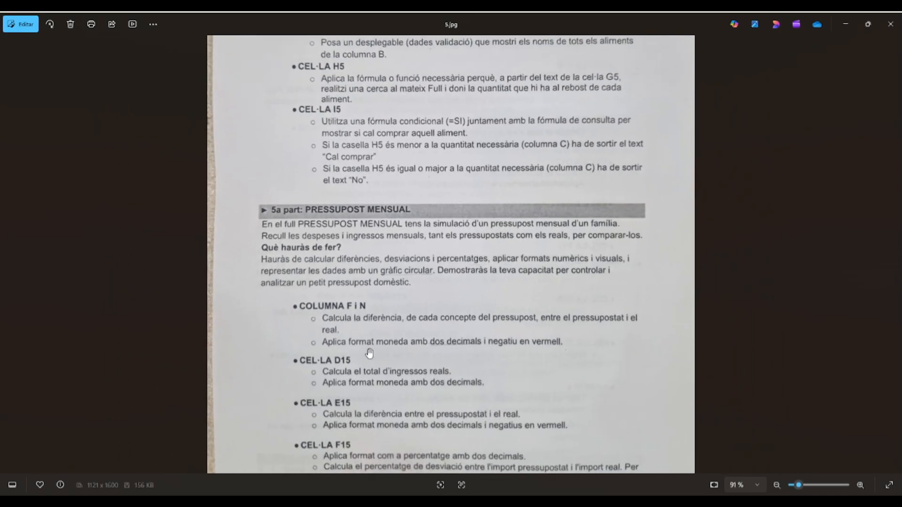
Read the instructions for cells C16 to F16 on page 6.jpg, and switch back to the Excel workbook.
scroll(370, 353, down, 4)
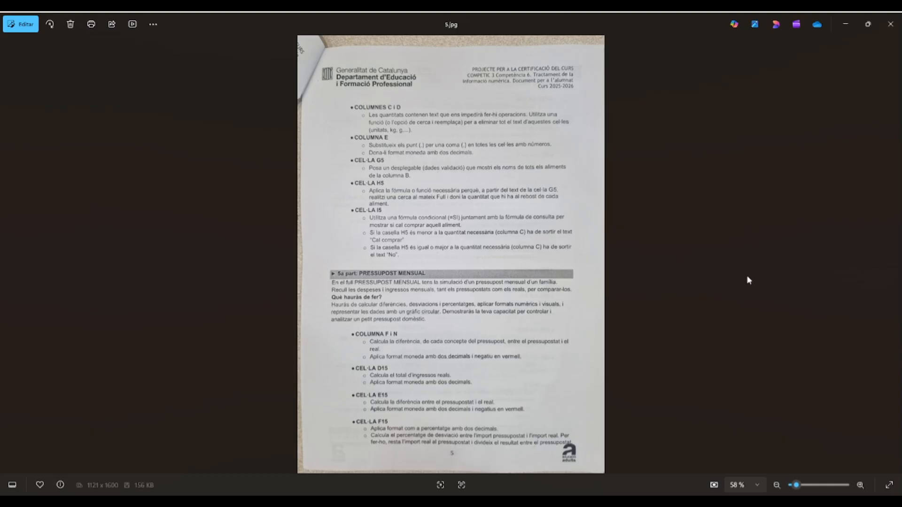
key(Right)
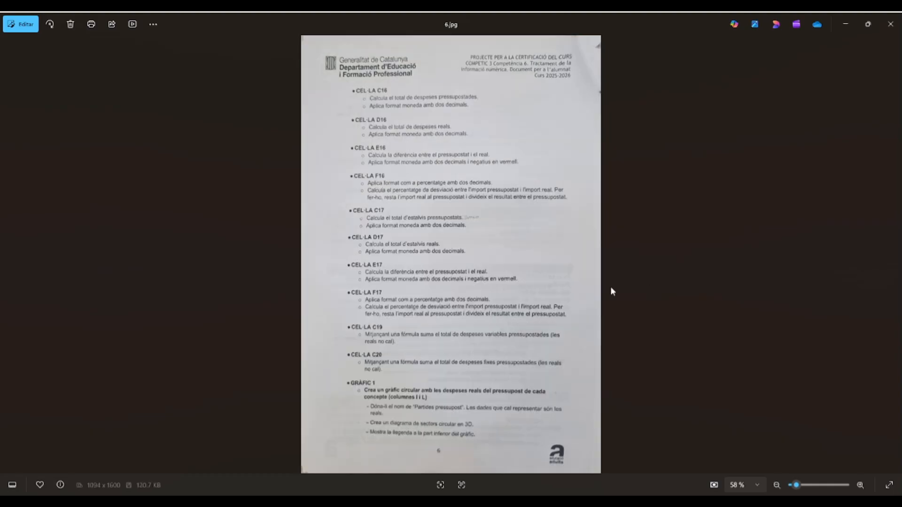
scroll(404, 58, up, 6)
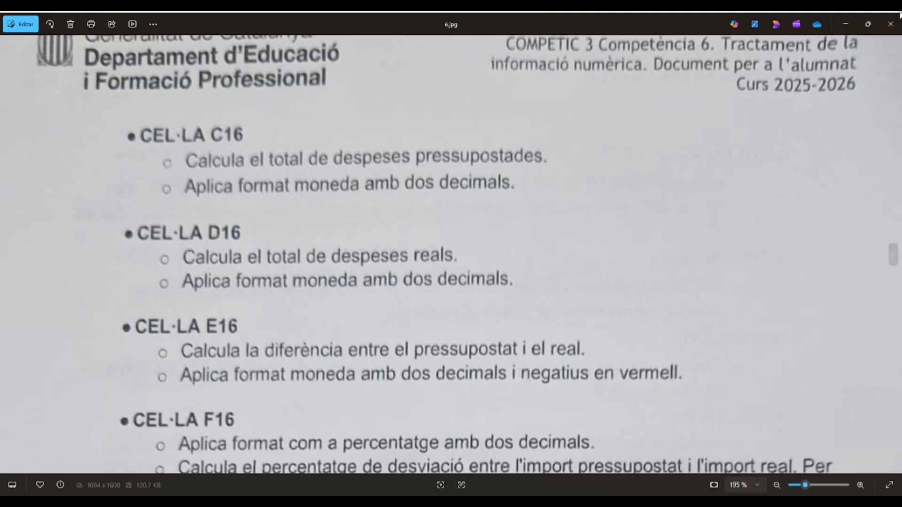
click(868, 24)
click(741, 67)
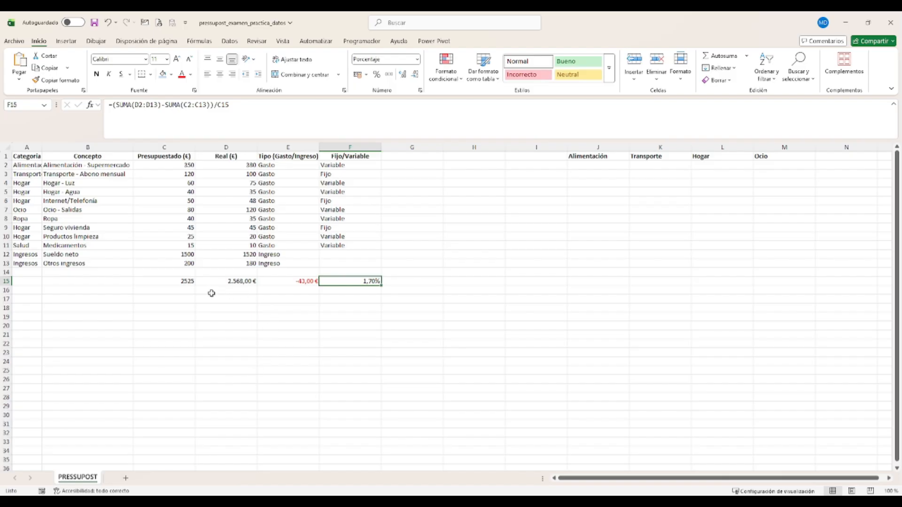
Copy the currency format with two decimals from cell D15 onto the budgeted total in C15.
click(177, 283)
click(217, 281)
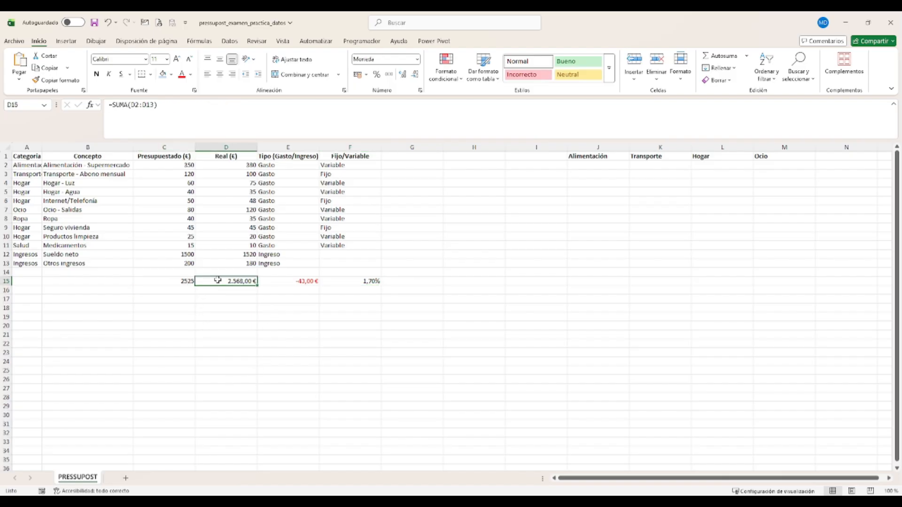
click(57, 80)
click(190, 282)
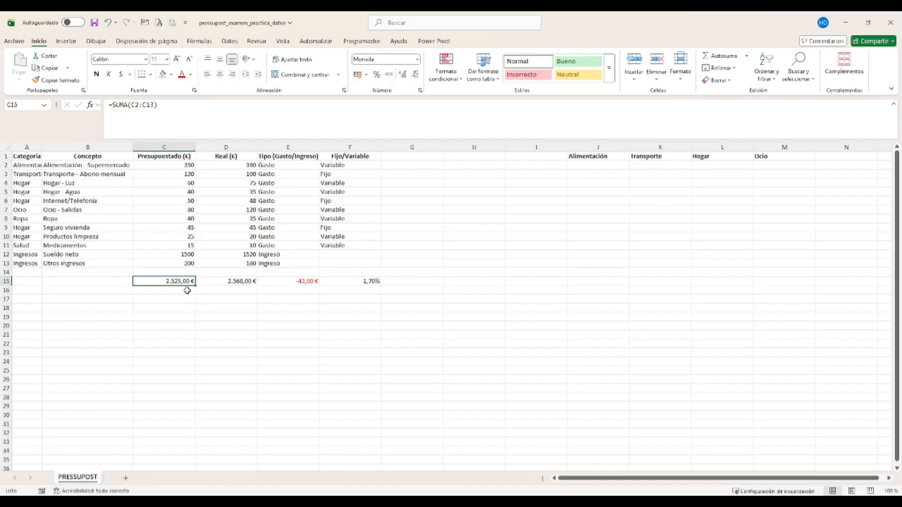
key(Return)
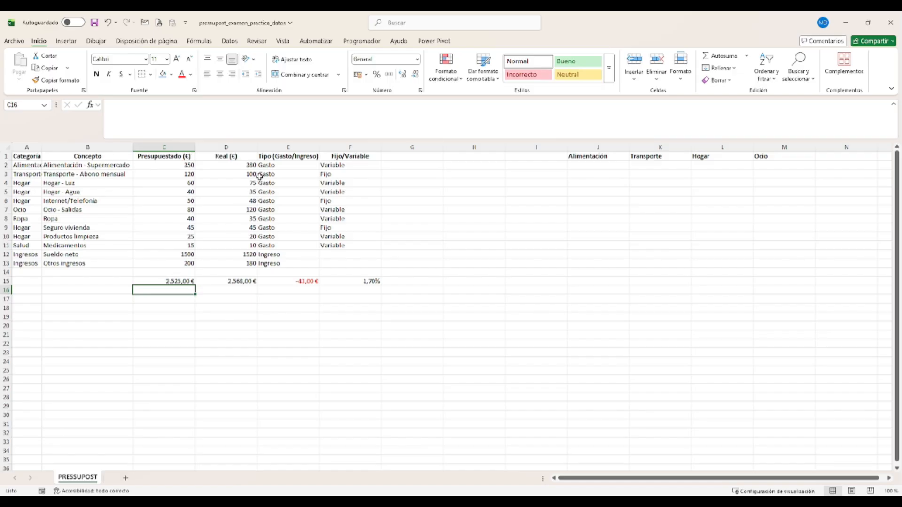
Widen the Categoría column so that it fits its contents.
drag(268, 165, 185, 166)
drag(268, 165, 275, 245)
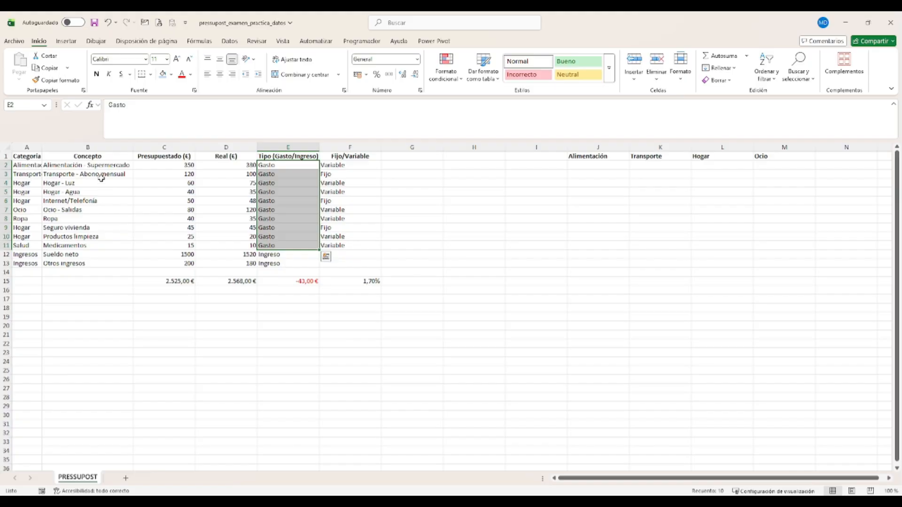
double_click(42, 147)
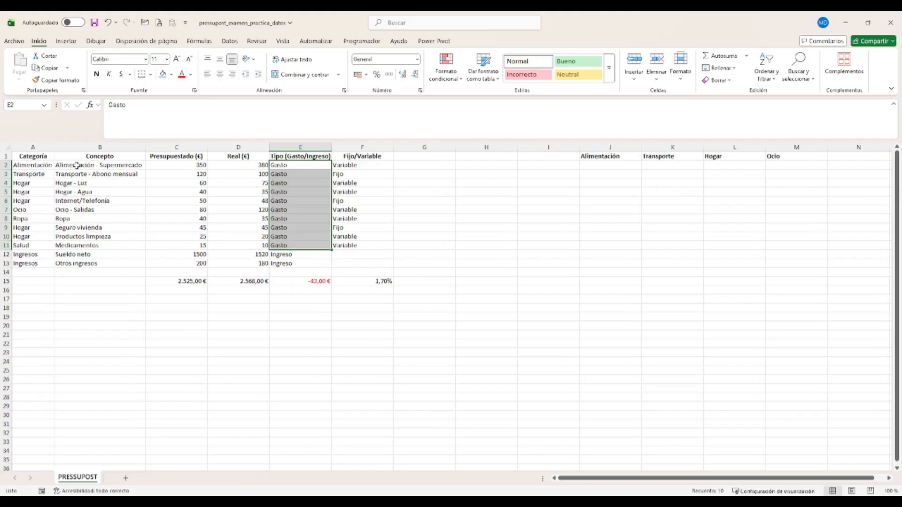
Examine the Concepto, Presupuestado, Real, Tipo, Fijo/Variable and Categoría data in the budget table.
drag(76, 165, 94, 263)
drag(190, 165, 197, 264)
drag(240, 165, 253, 273)
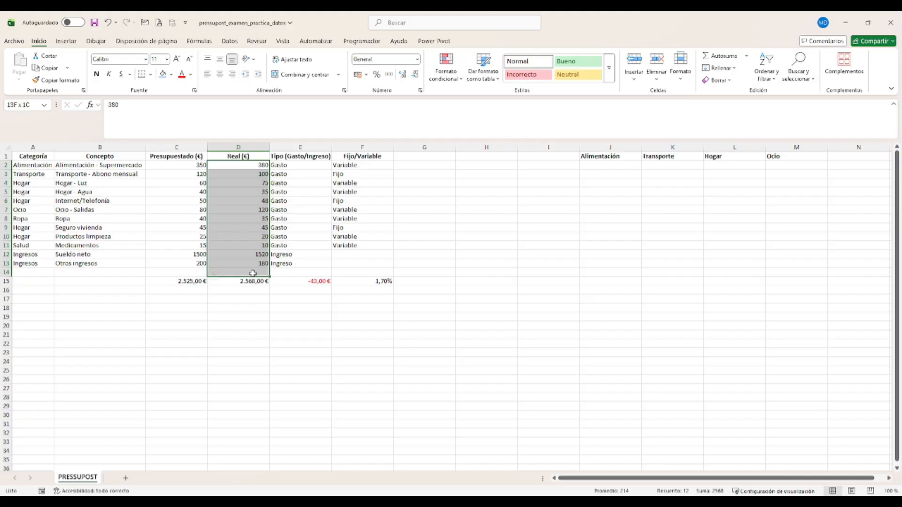
click(307, 164)
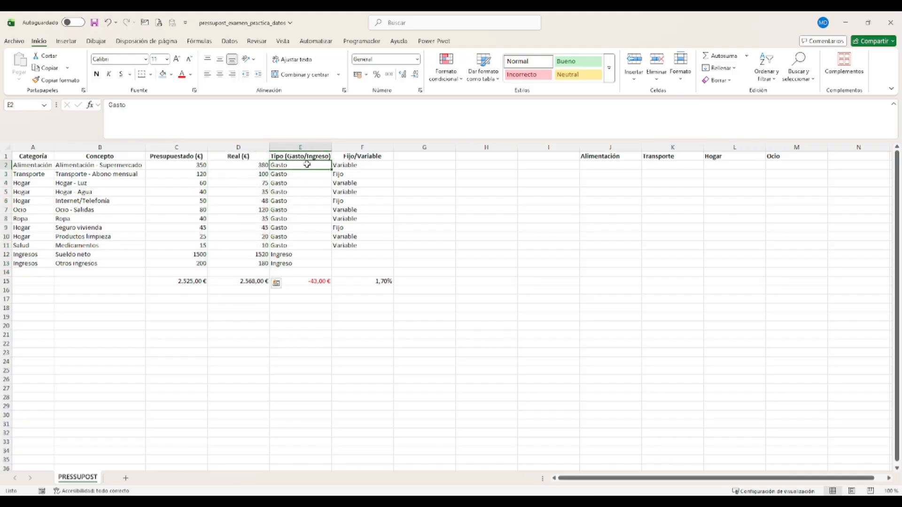
drag(307, 164, 300, 264)
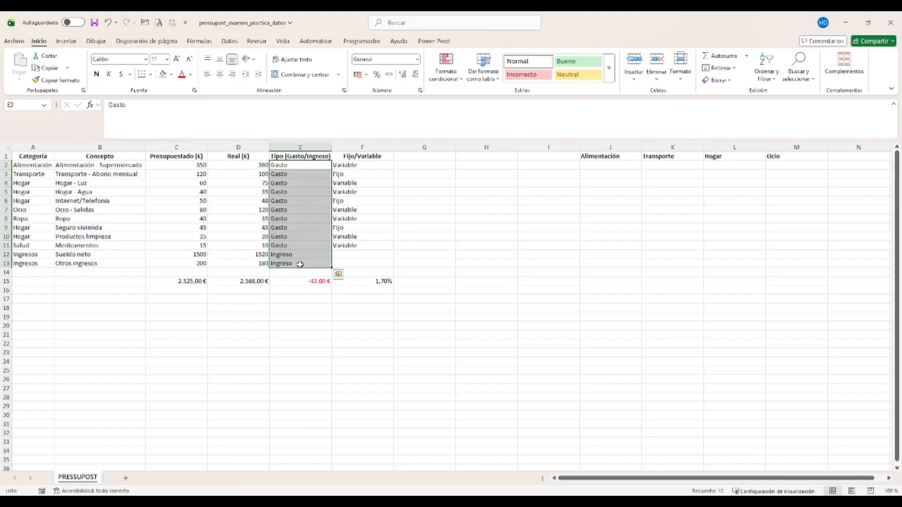
click(368, 167)
drag(368, 173, 357, 257)
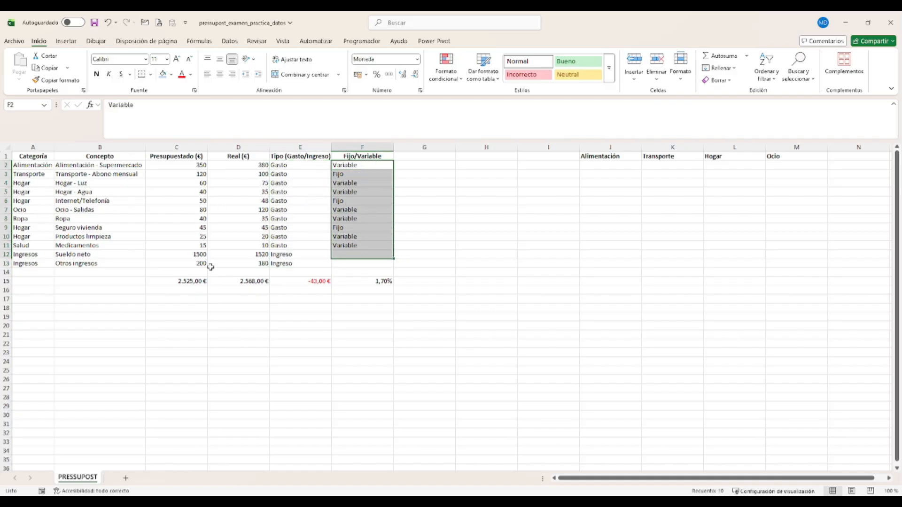
drag(37, 163, 39, 265)
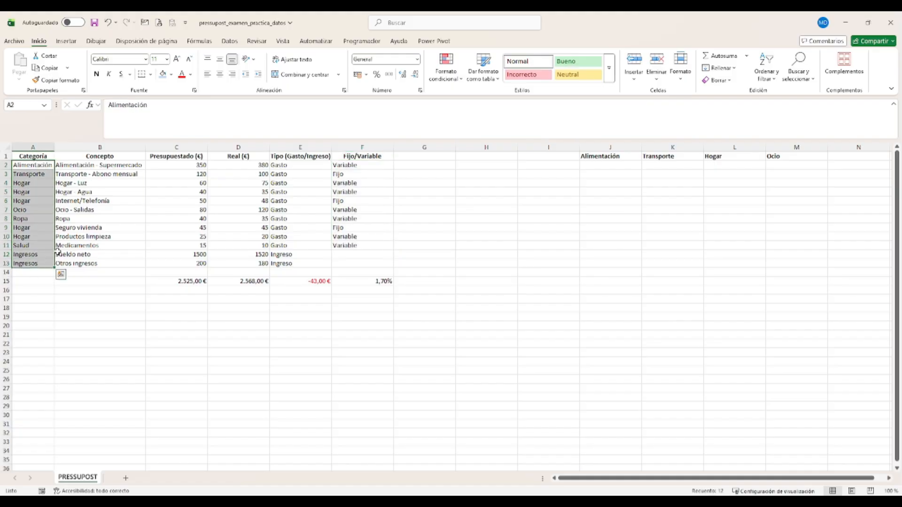
Start a SUMAR.SI formula in cell C16 and open its function arguments.
click(197, 289)
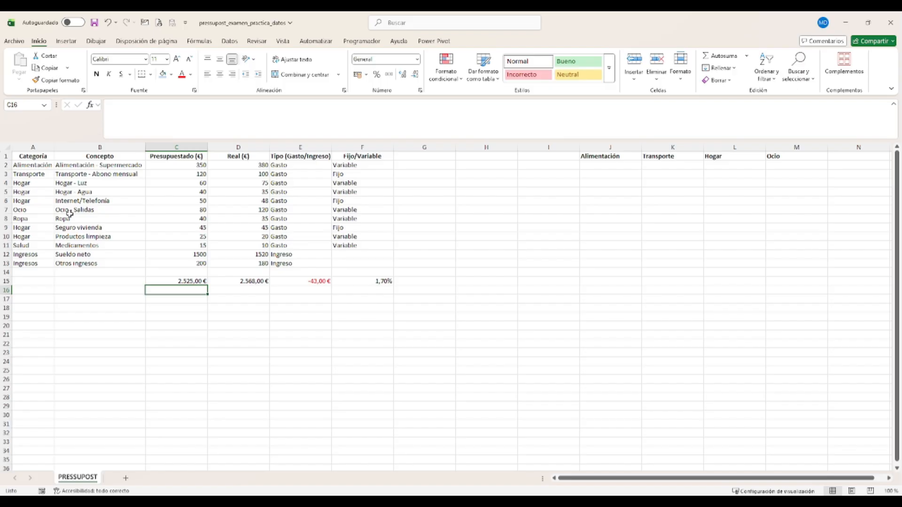
text()=si)
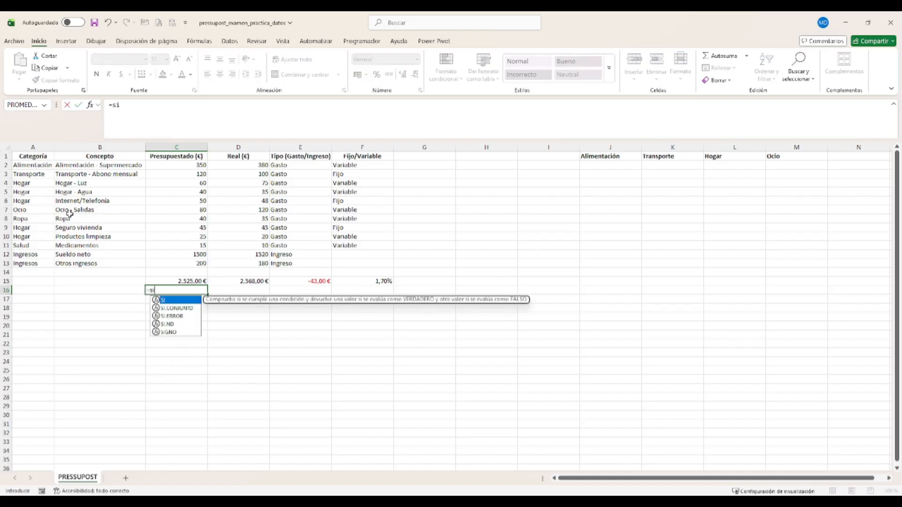
key(BackSpace)
text(uma.s)
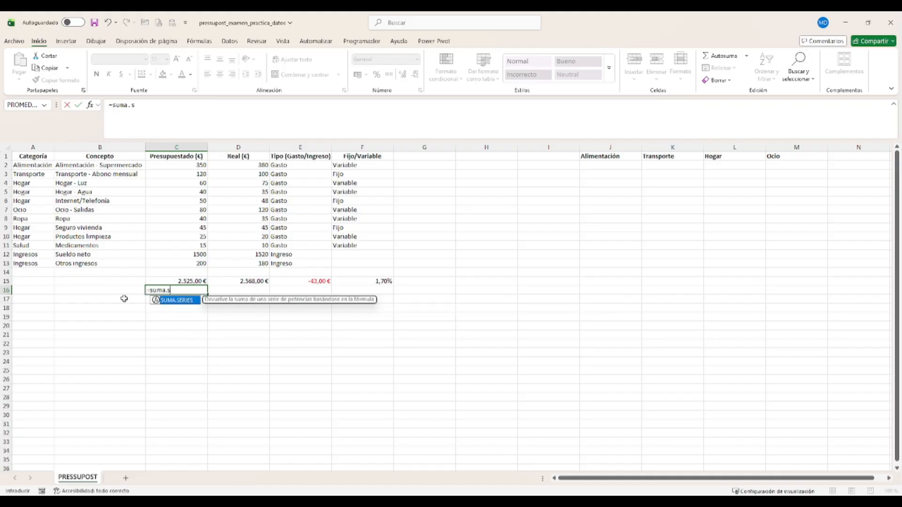
key(BackSpace)
key(BackSpace)
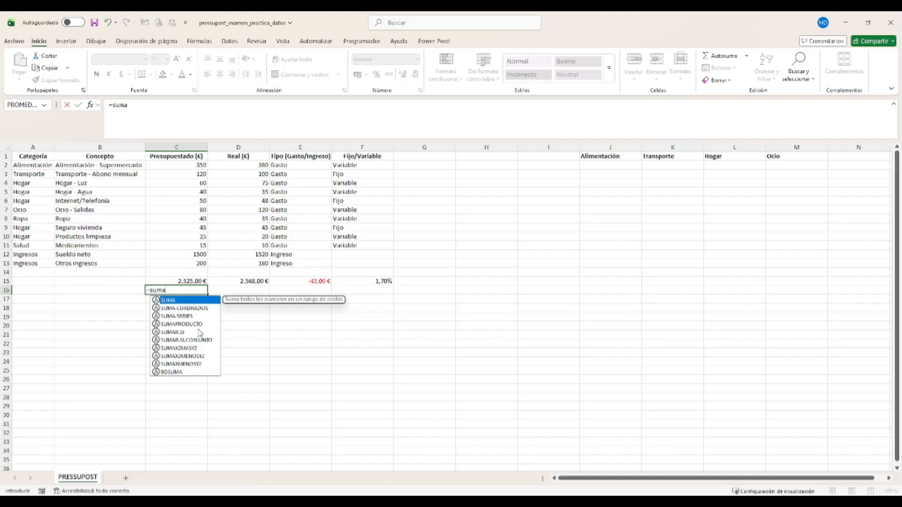
double_click(196, 332)
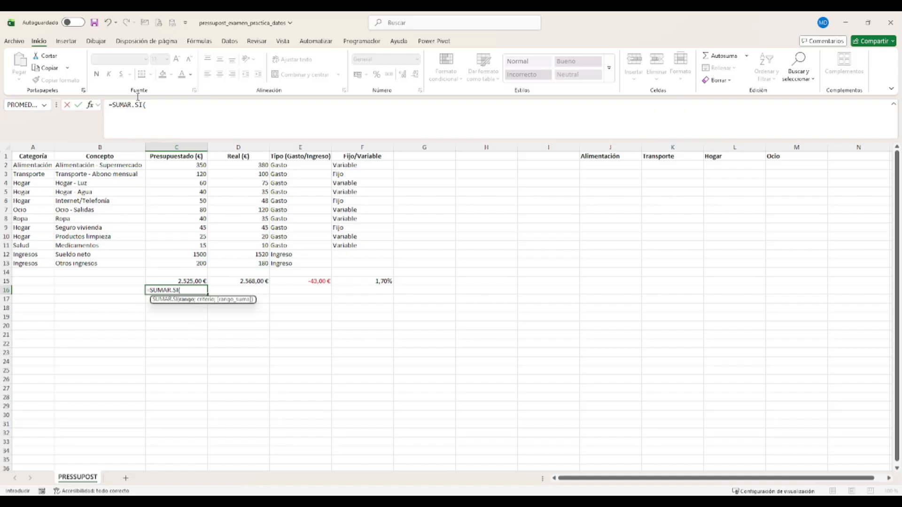
click(94, 105)
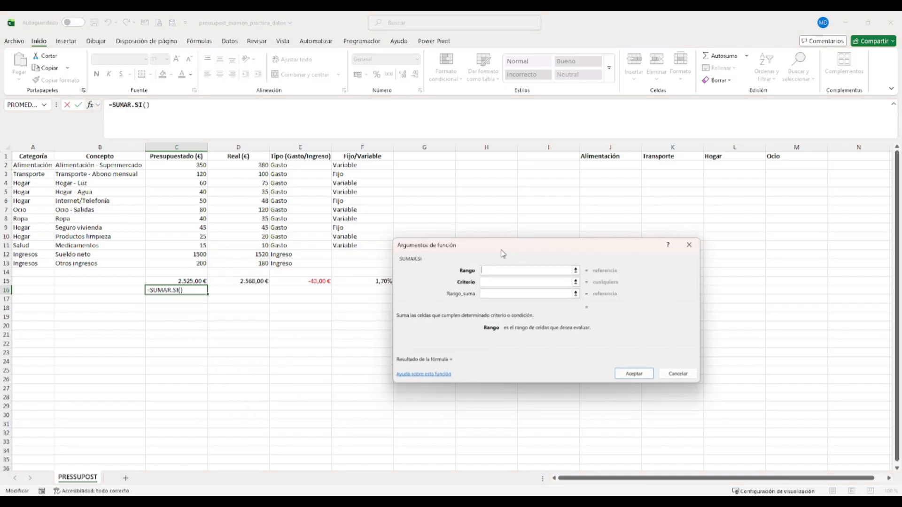
Complete the SUMAR.SI formula in C16 with range E2:E13, criterion "gasto" and sum range C2:C13.
click(288, 166)
drag(288, 165, 287, 263)
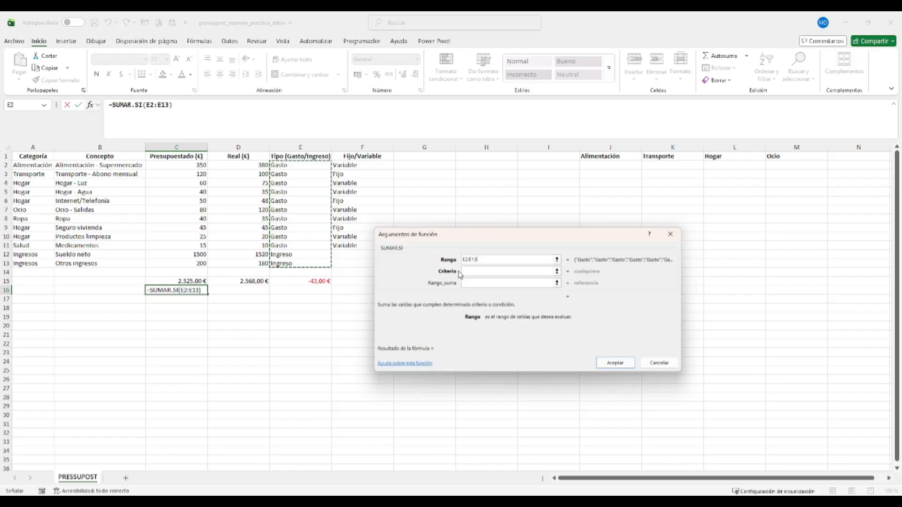
click(471, 271)
text(gast)
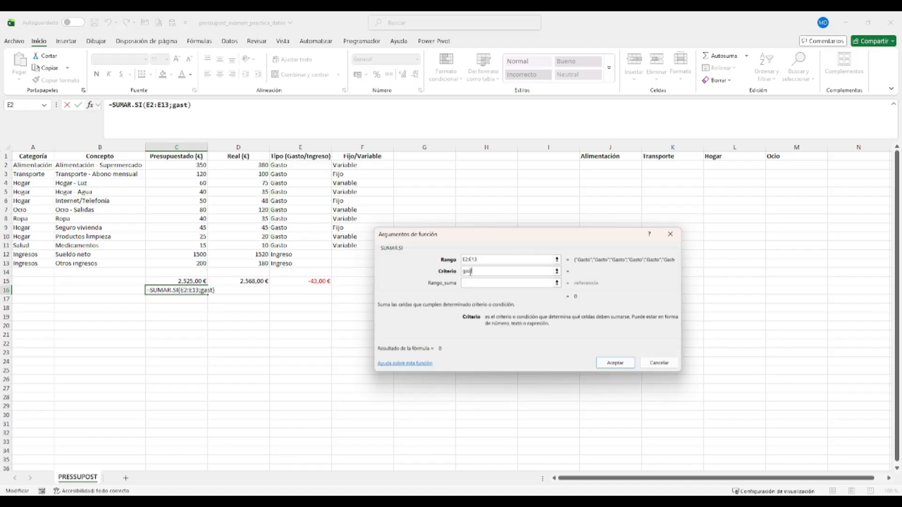
text(os)
key(BackSpace)
click(487, 282)
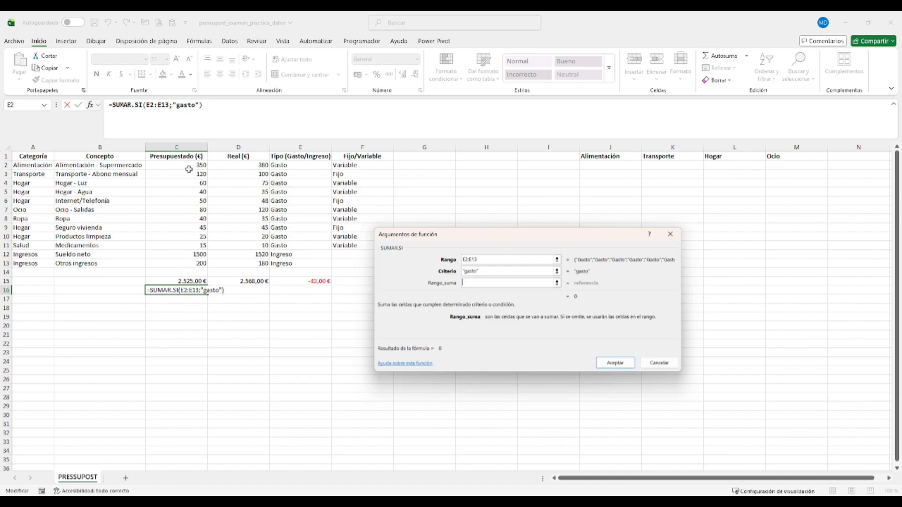
drag(188, 168, 202, 264)
key(Return)
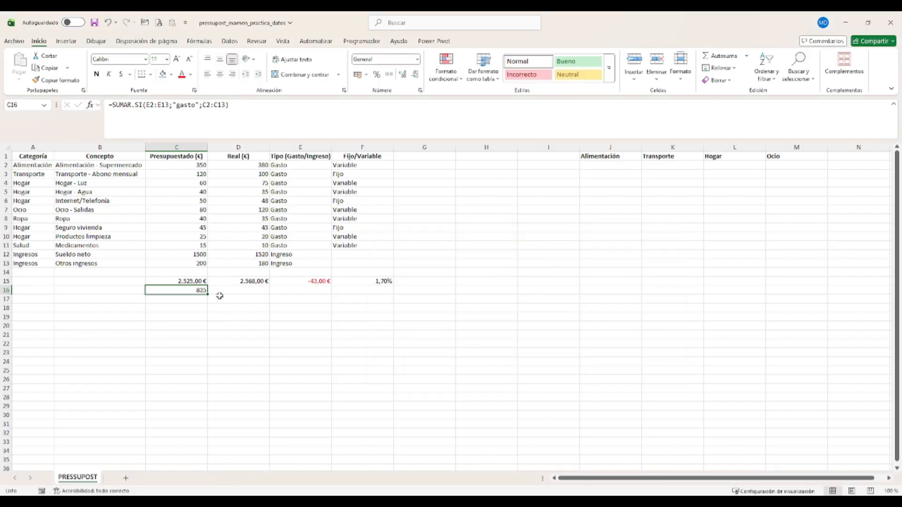
Copy the currency format from C15 onto the budgeted expense total in C16.
click(191, 282)
click(55, 79)
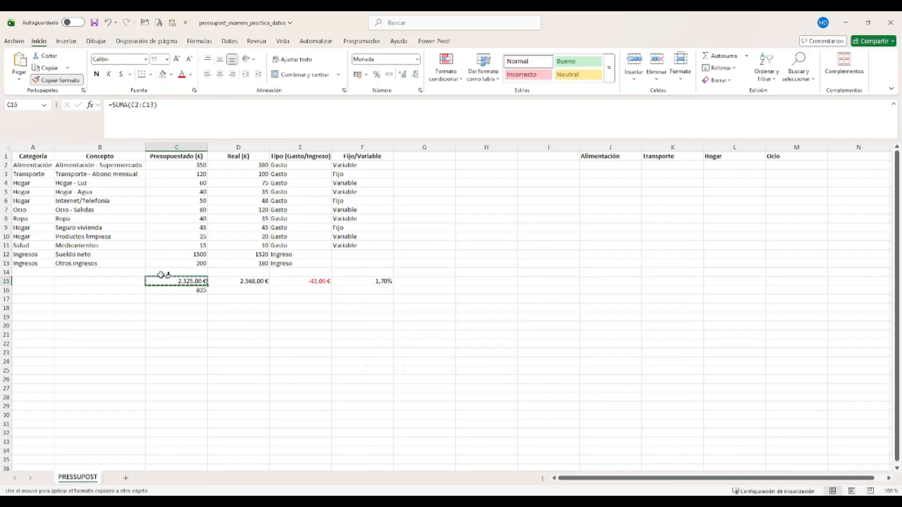
click(164, 289)
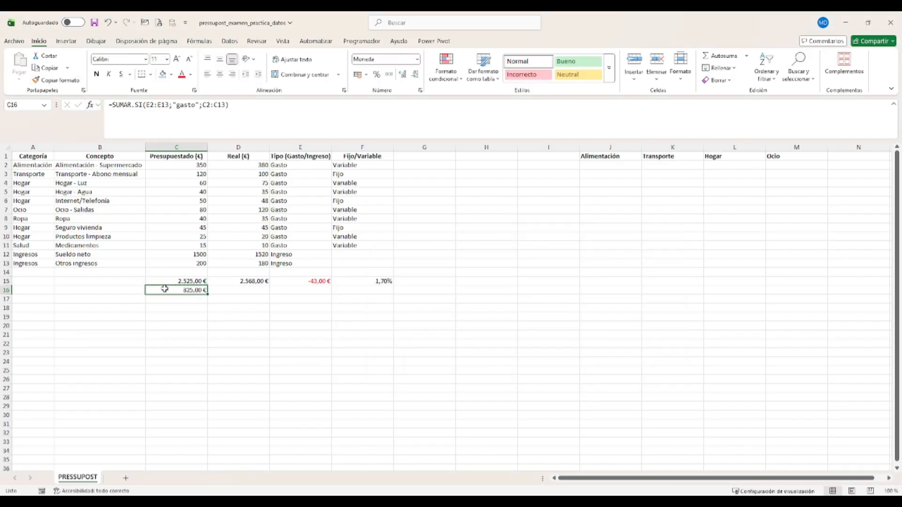
Copy the currency format from D15 onto the empty cell D16.
click(243, 289)
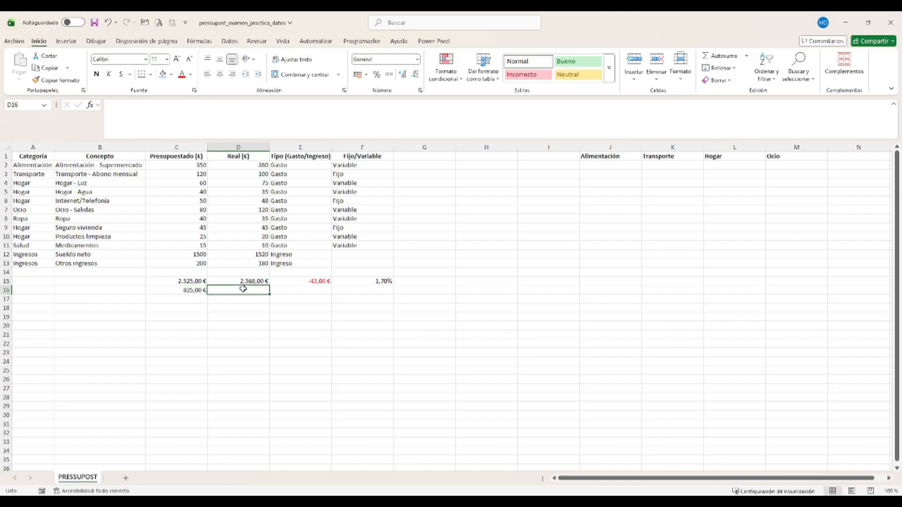
click(203, 289)
click(225, 282)
click(195, 290)
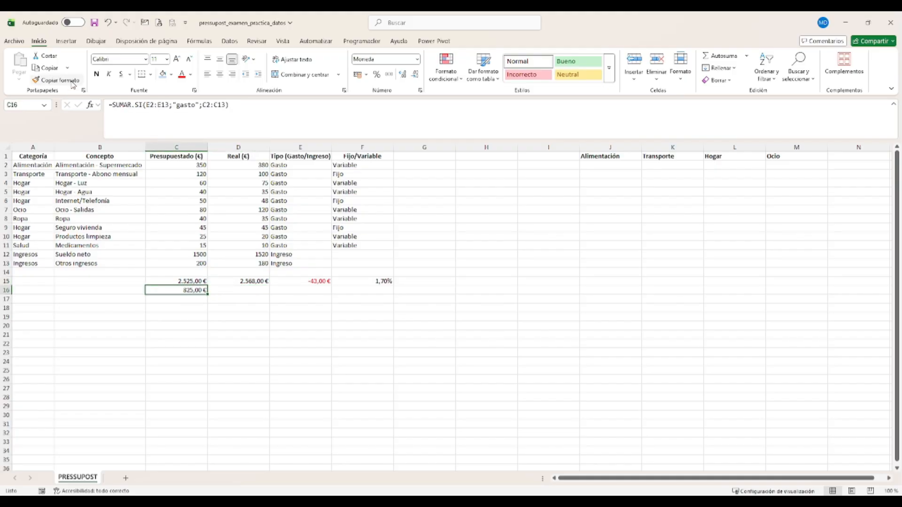
click(242, 285)
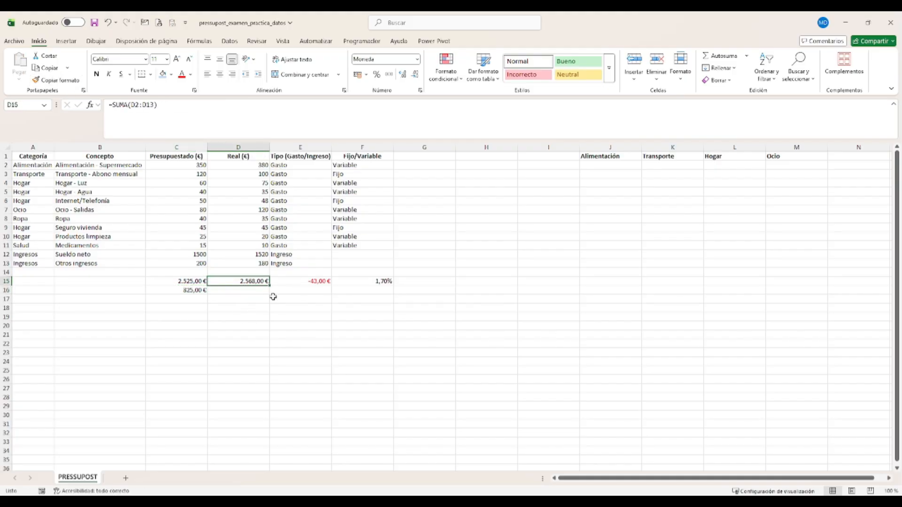
click(56, 80)
click(254, 289)
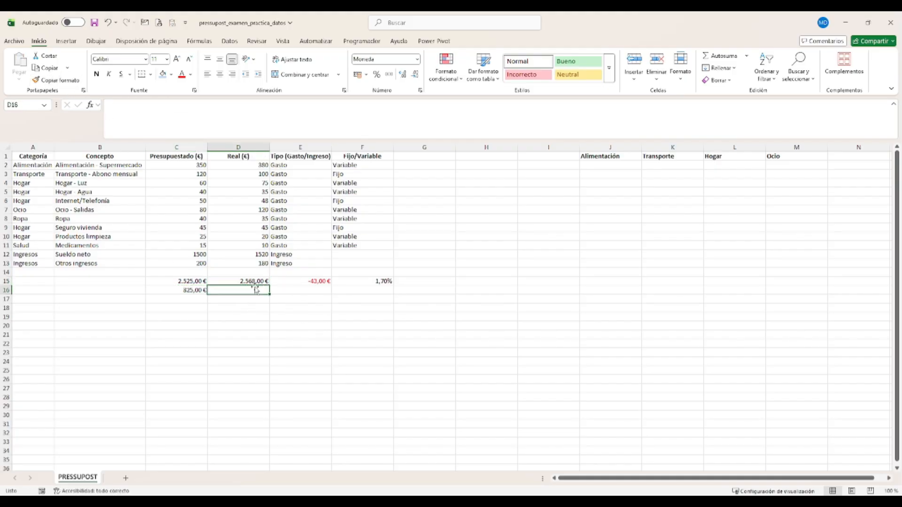
Fill the SUMAR.SI formula from C16 across into D16 to total the real expenses.
click(198, 283)
click(201, 290)
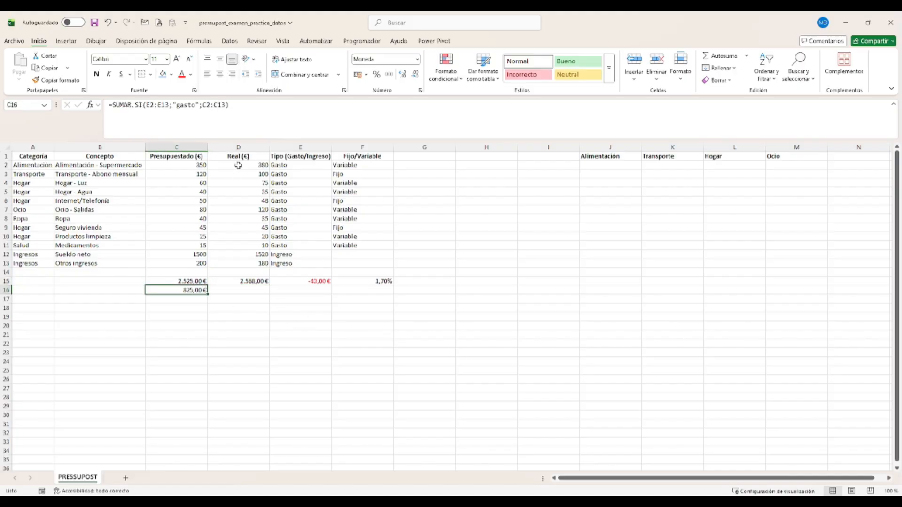
drag(237, 165, 235, 261)
click(229, 291)
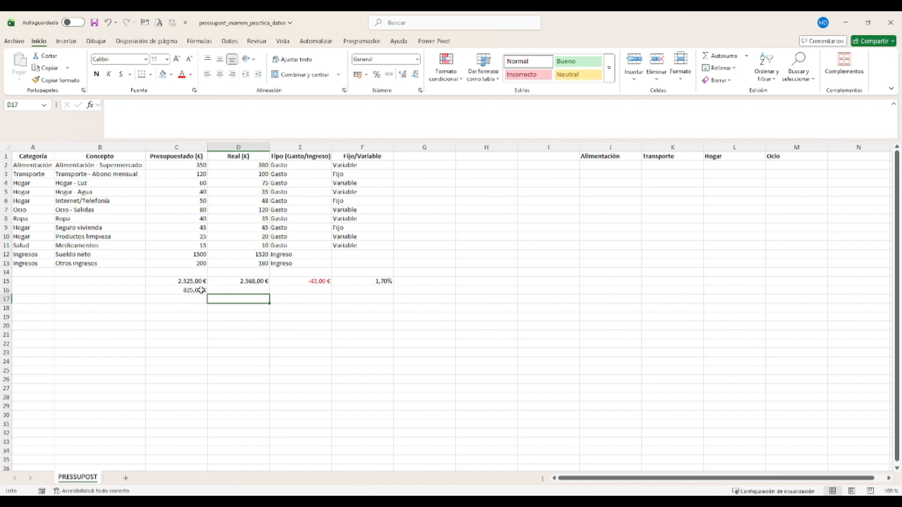
click(201, 290)
drag(207, 295, 241, 290)
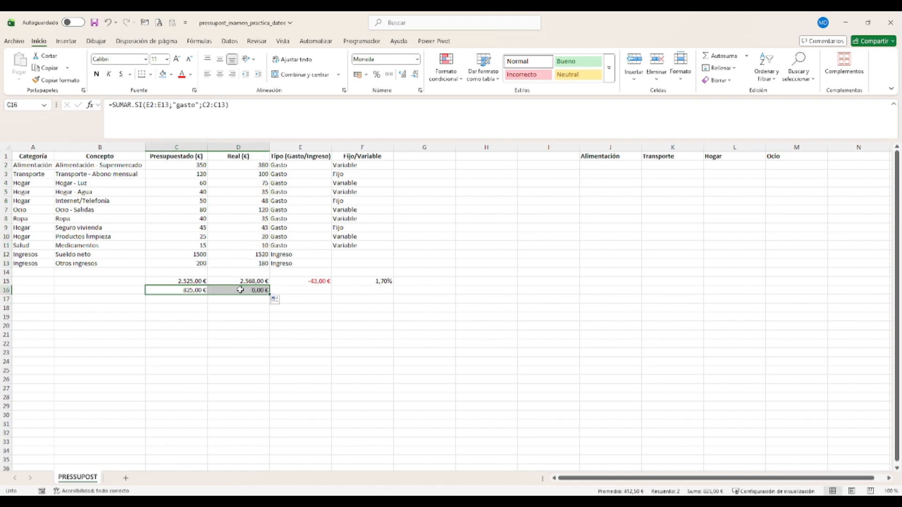
Shift the criteria range of the SUMAR.SI formula in D16 to the type column, E2:E13.
click(241, 290)
double_click(241, 290)
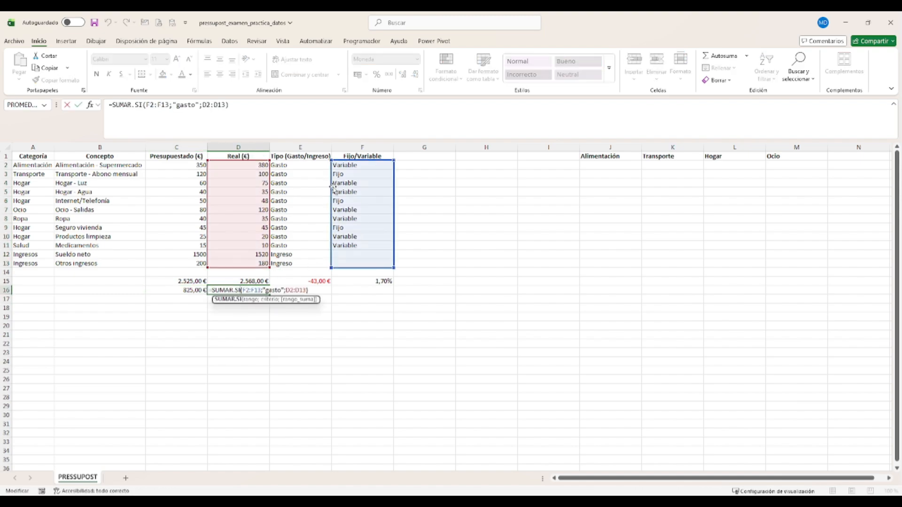
drag(334, 193, 289, 201)
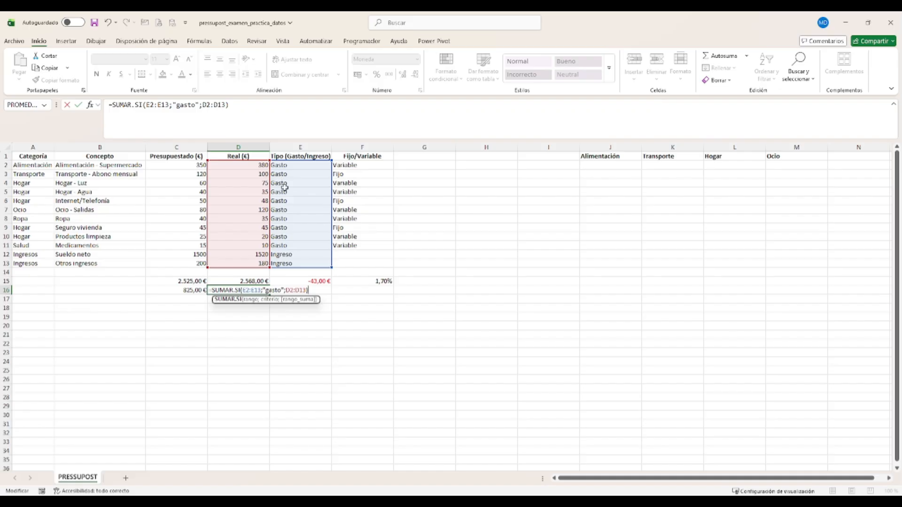
click(238, 298)
click(242, 291)
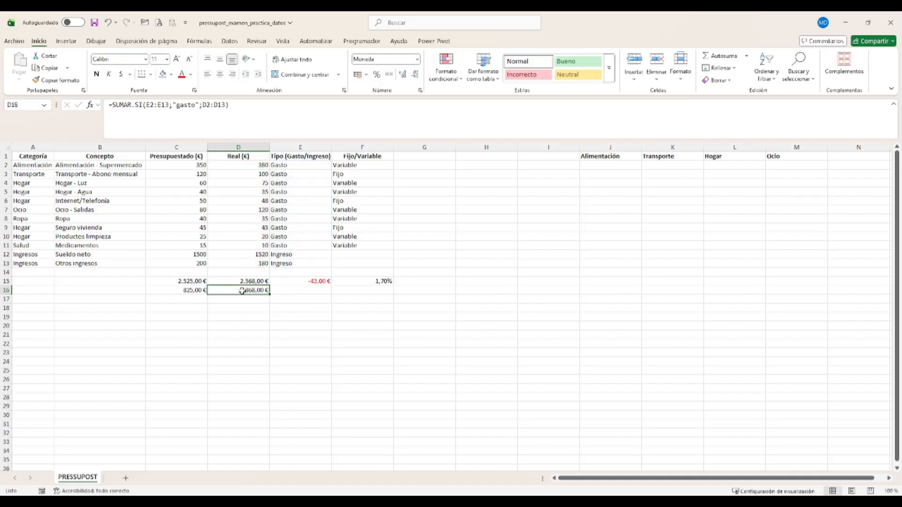
Rebuild the real expense total in D16 using SUMAR.SI with range E2:E13, criterion "gasto" and sum range D2:D13.
text())
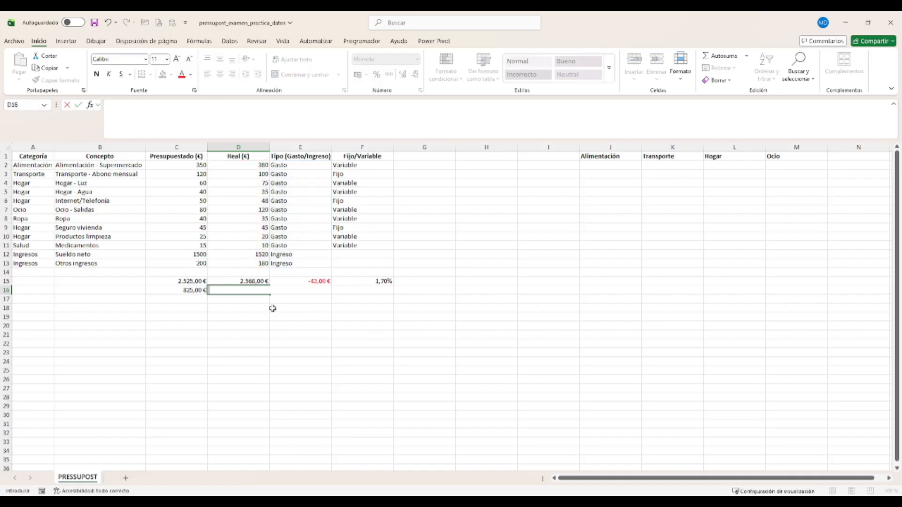
text(=sum)
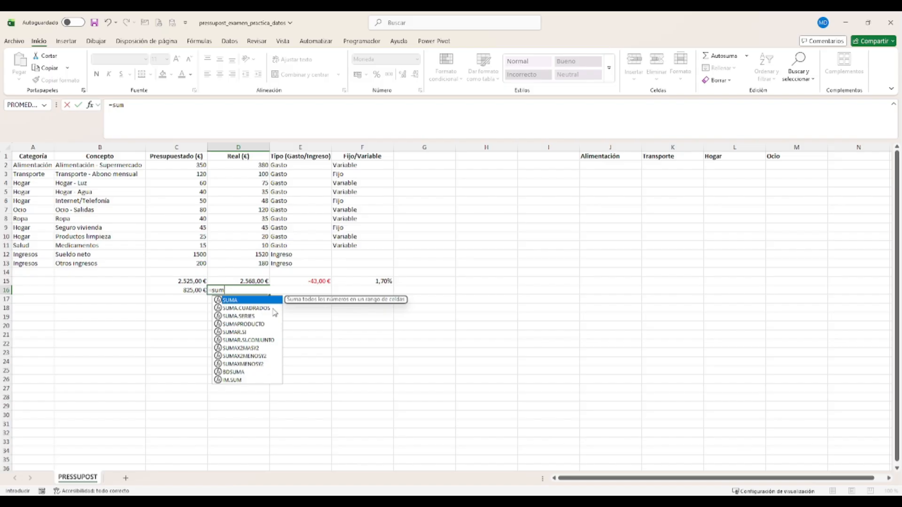
double_click(257, 332)
click(89, 105)
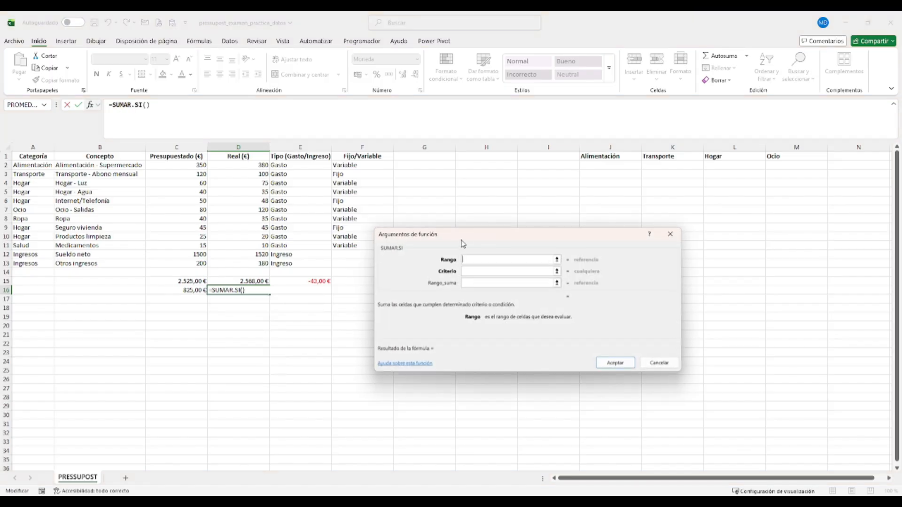
drag(305, 165, 300, 264)
click(475, 272)
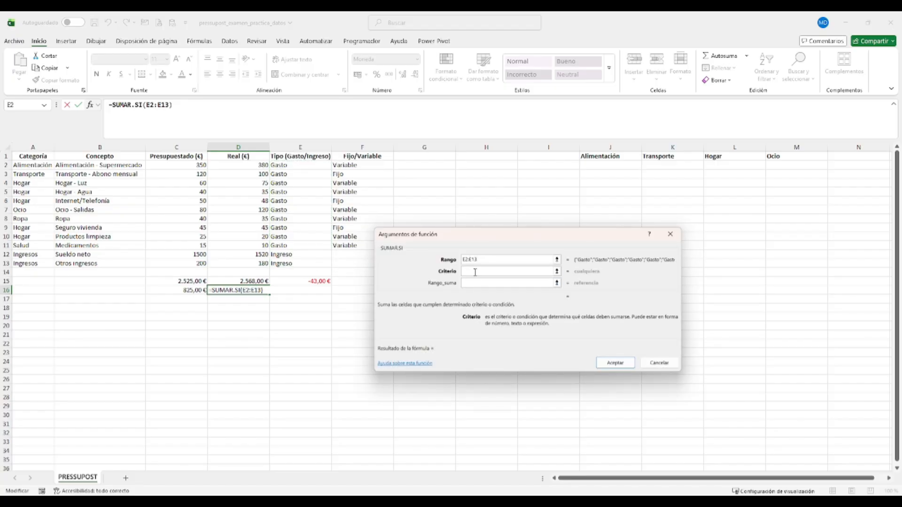
text(gasto)
key(Tab)
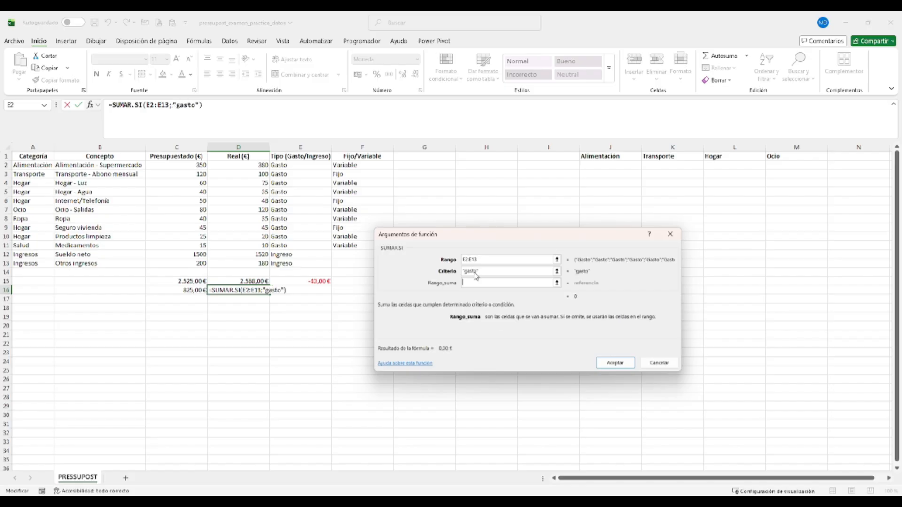
drag(261, 167, 264, 262)
key(Return)
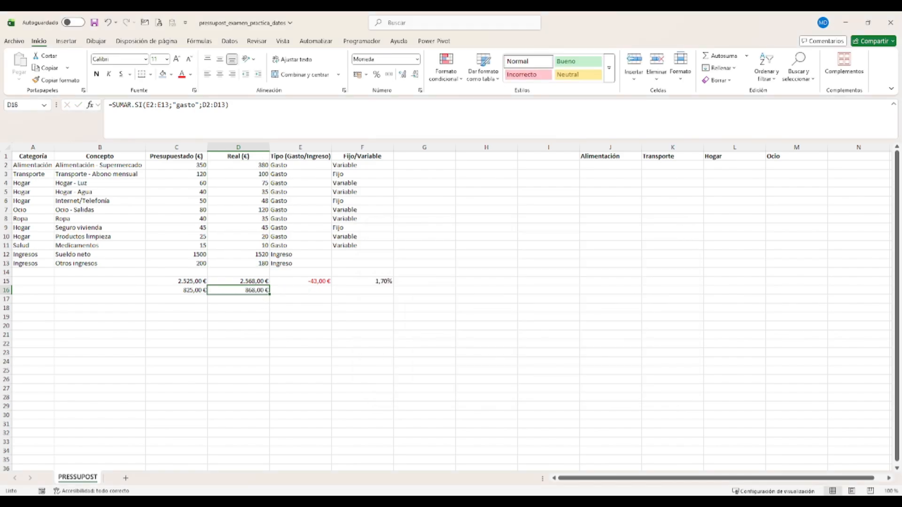
Check the difference formula in E15 and enter =C15-D15 in E16.
click(312, 289)
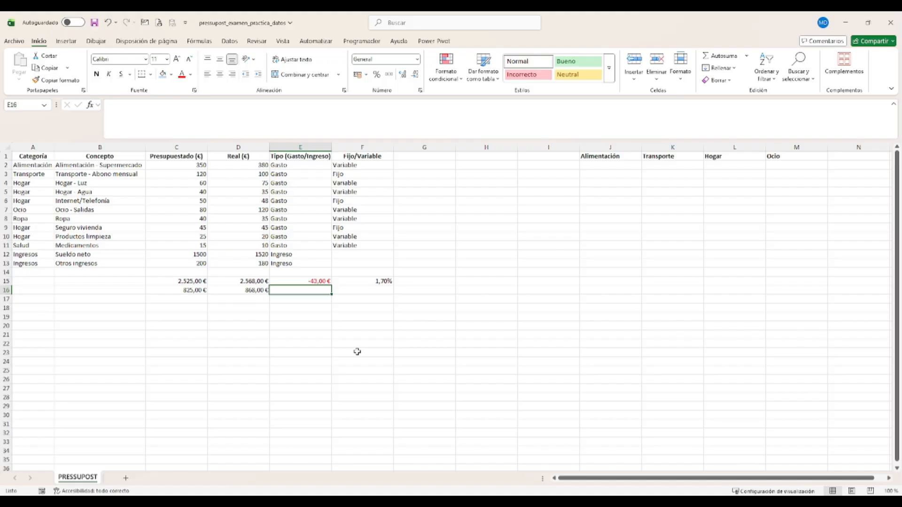
click(317, 281)
double_click(317, 281)
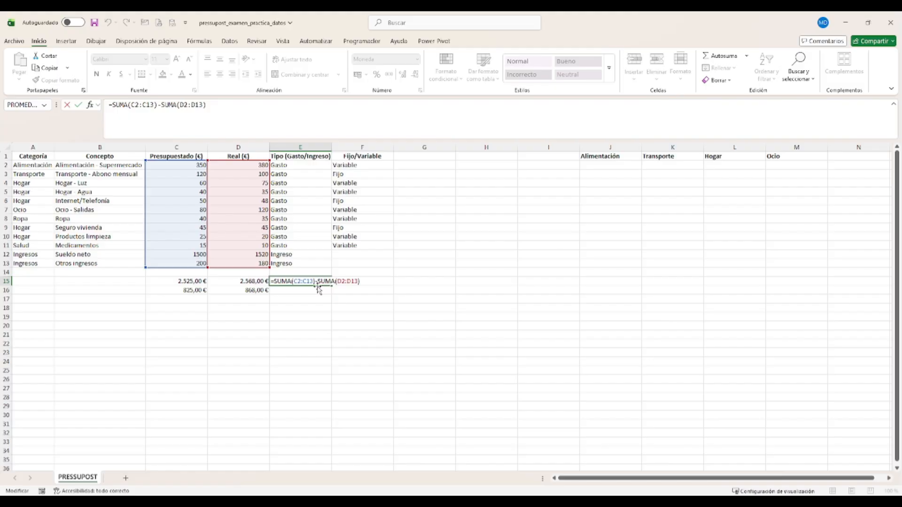
click(317, 290)
key(Escape)
click(318, 290)
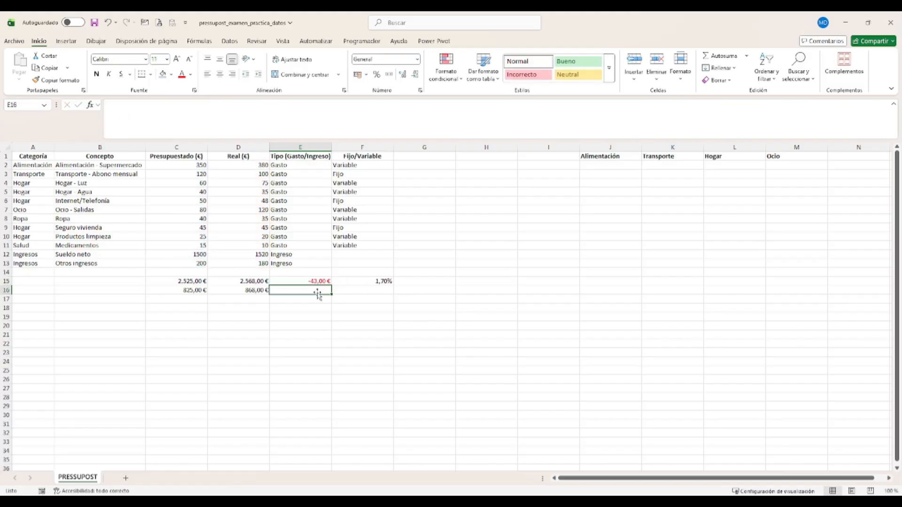
text(=)
click(204, 281)
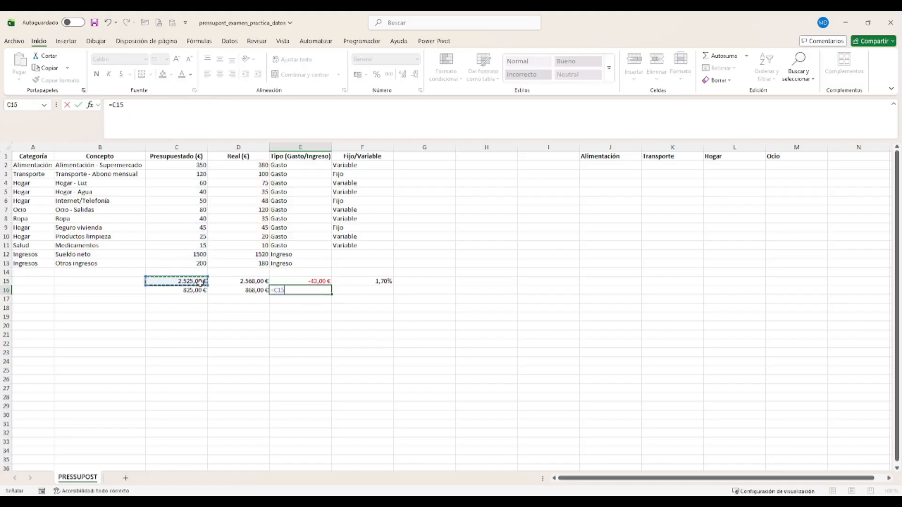
text(-)
click(239, 282)
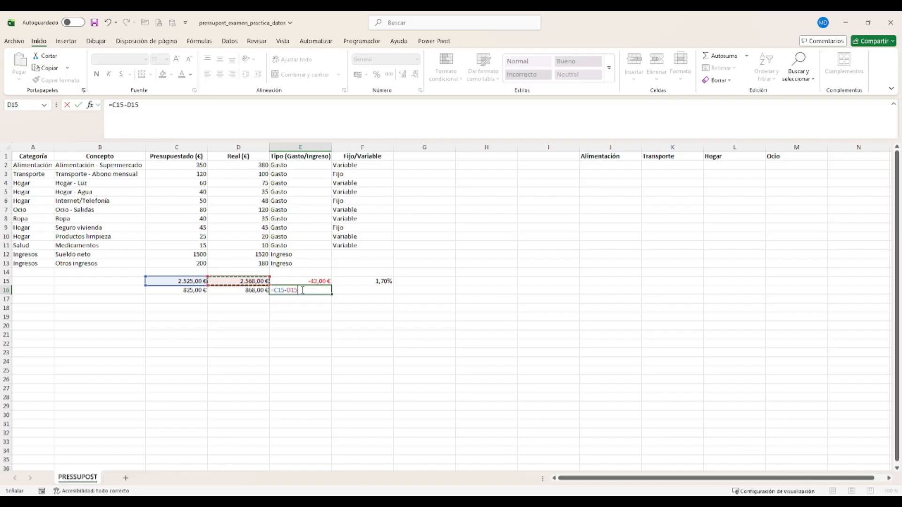
key(ctrl+Return)
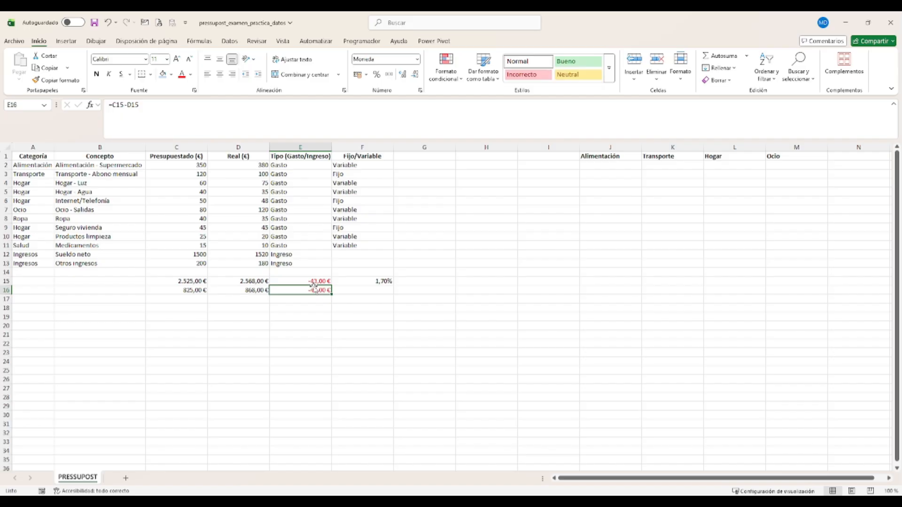
Switch to the 6.jpg exercise sheet in the image viewer and read the instructions for E16, then return to the workbook.
mouse_move(650, 500)
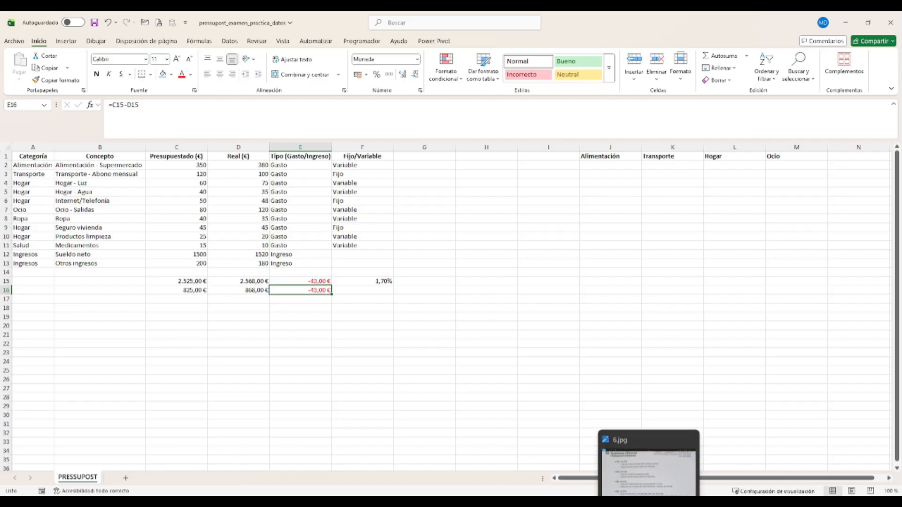
click(650, 473)
scroll(332, 357, down, 2)
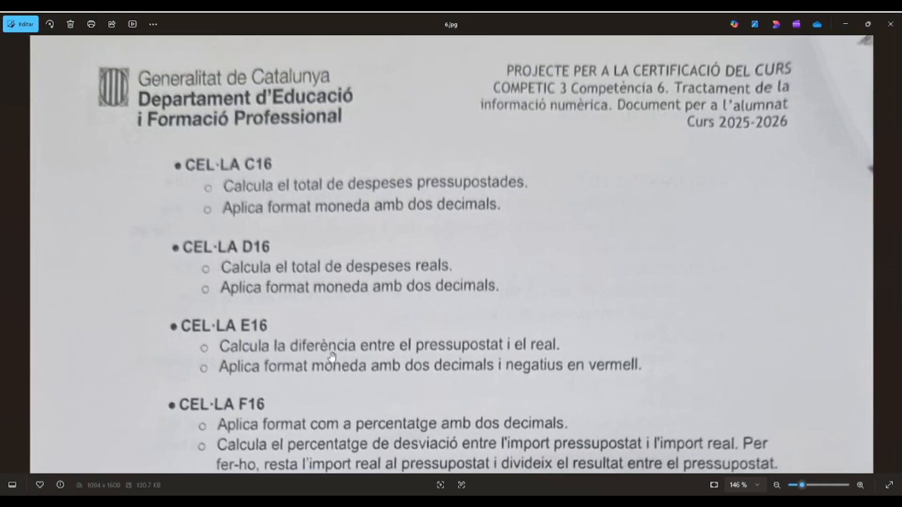
scroll(312, 374, up, 3)
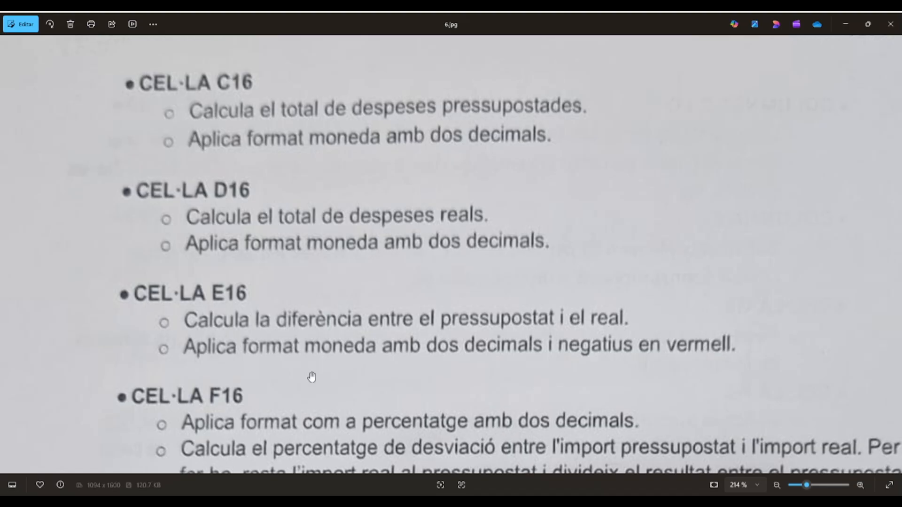
click(838, 33)
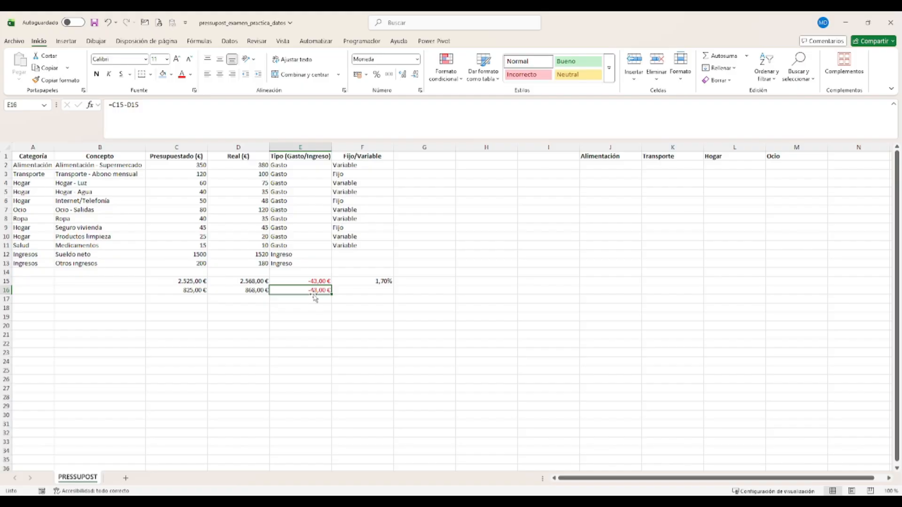
Change the difference formula in E16 to =C16-D16.
click(348, 290)
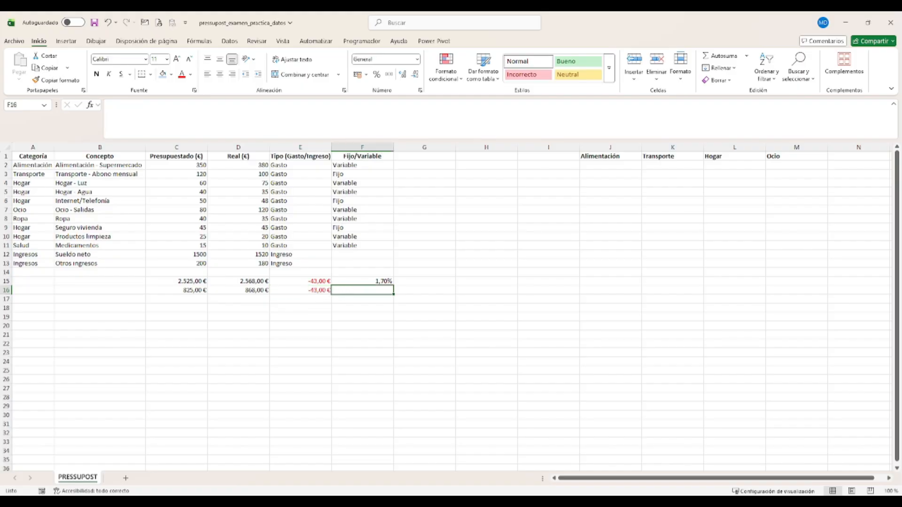
click(308, 290)
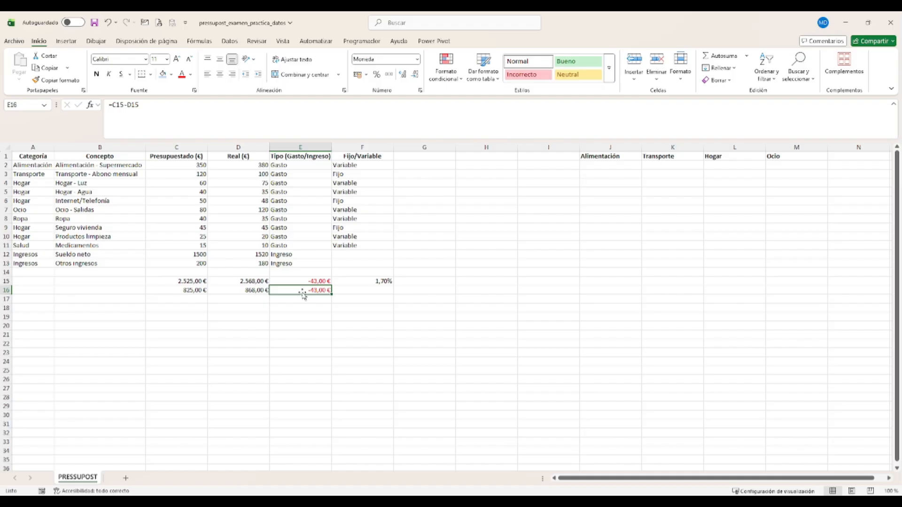
double_click(288, 290)
click(238, 290)
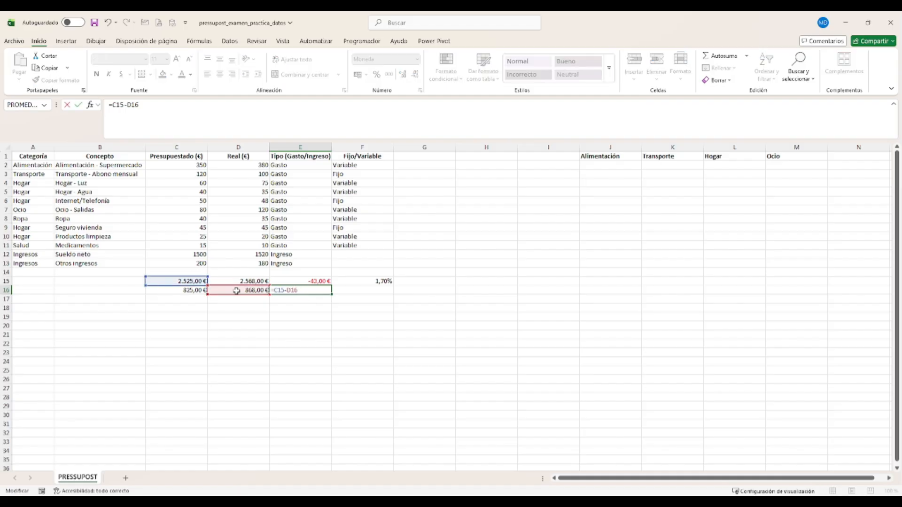
click(192, 290)
key(Return)
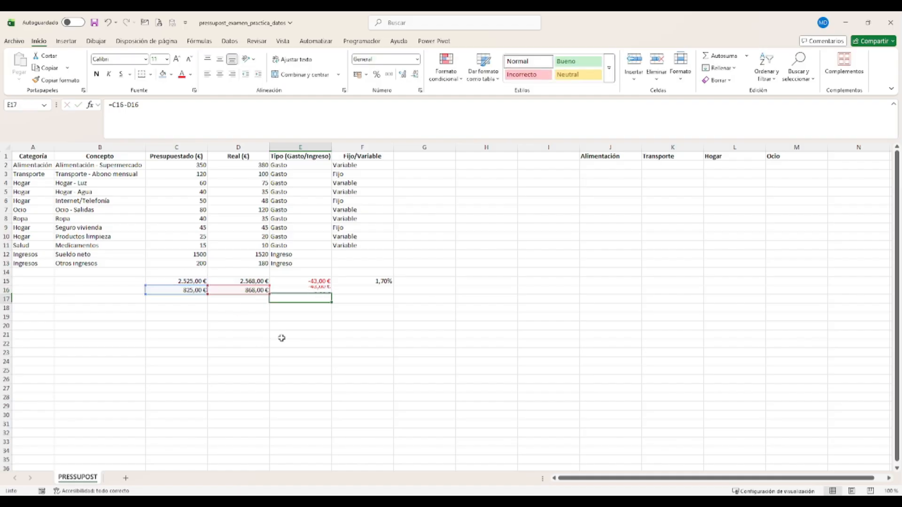
click(307, 291)
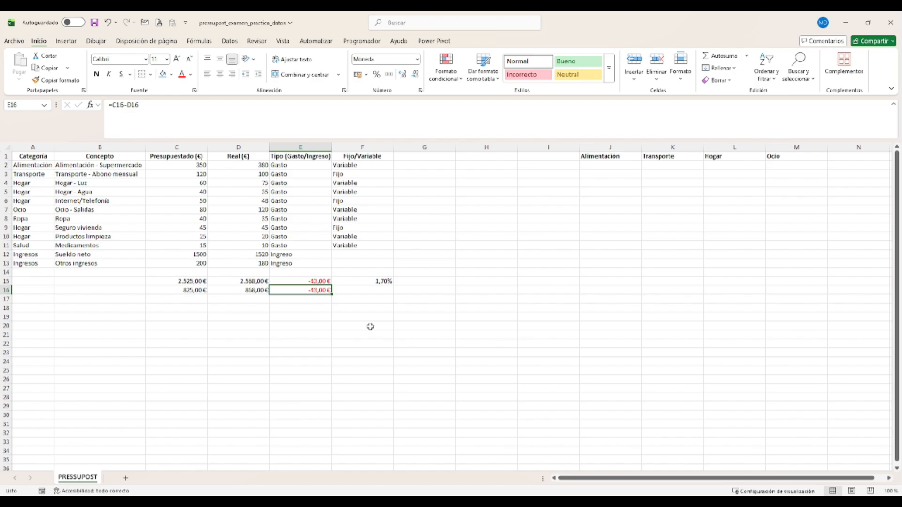
Point the references of the E16 formula to the row 15 totals as =C15-D15.
click(196, 279)
click(218, 281)
double_click(301, 290)
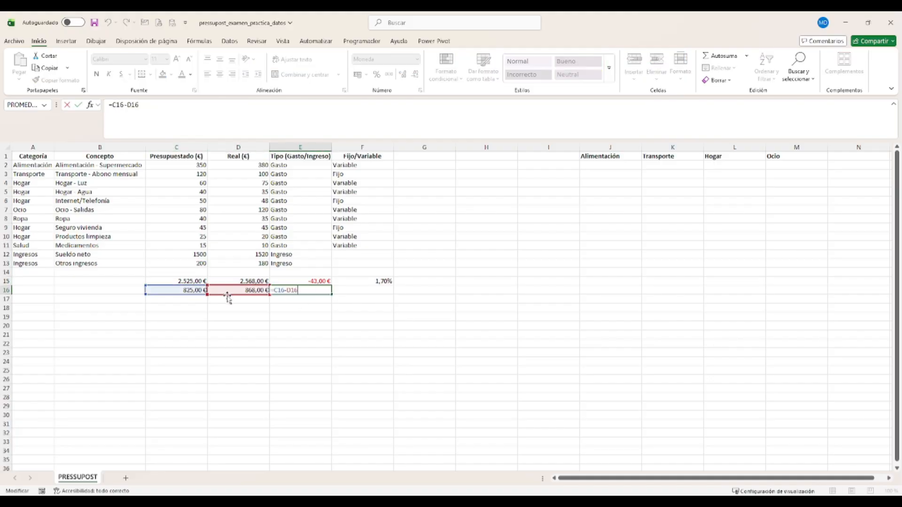
drag(203, 293, 208, 283)
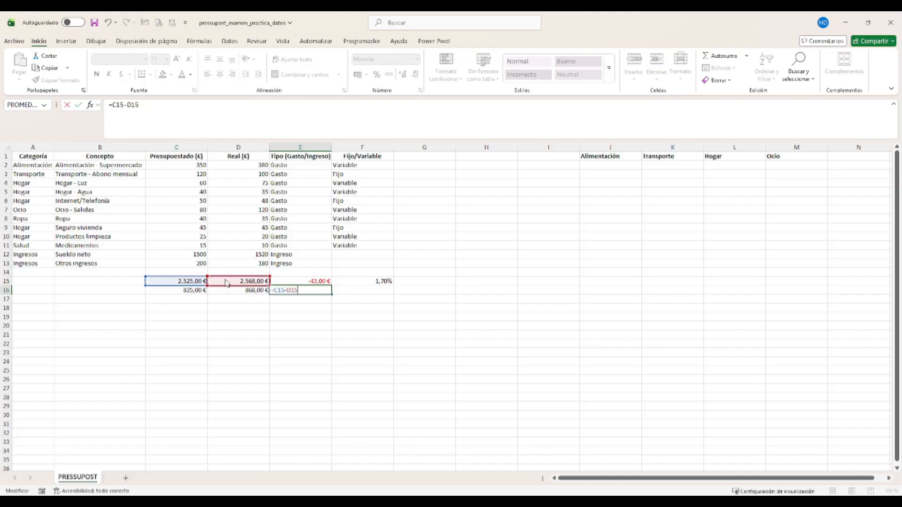
key(Return)
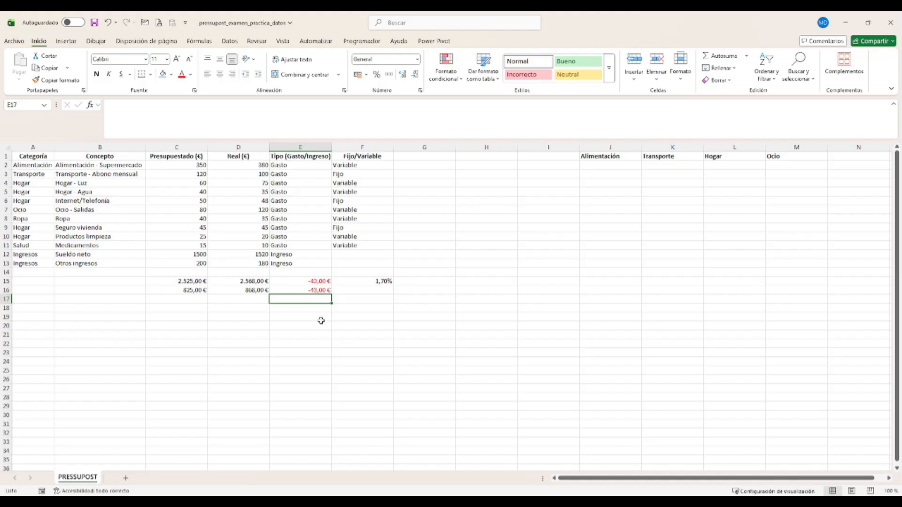
Shorten the SUMA ranges in C15 and D15 to the expense rows 2 to 11, excluding the income rows.
drag(294, 165, 288, 242)
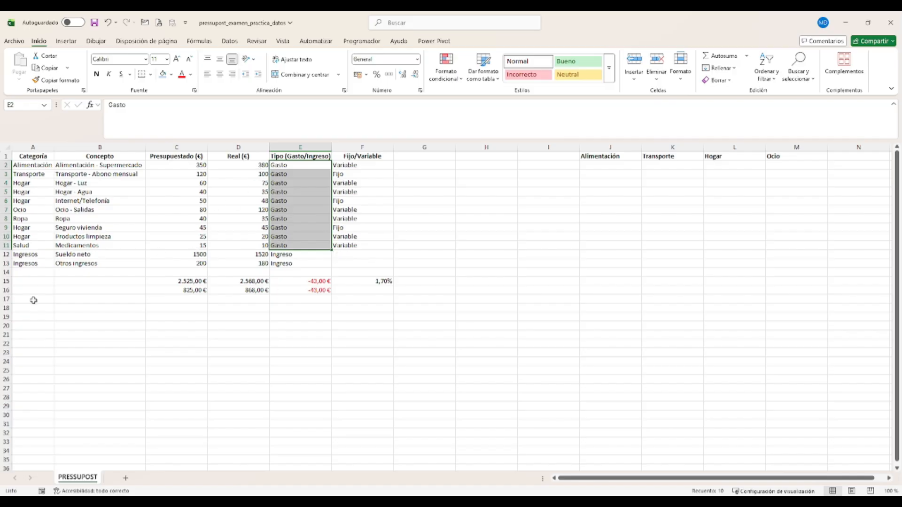
double_click(190, 282)
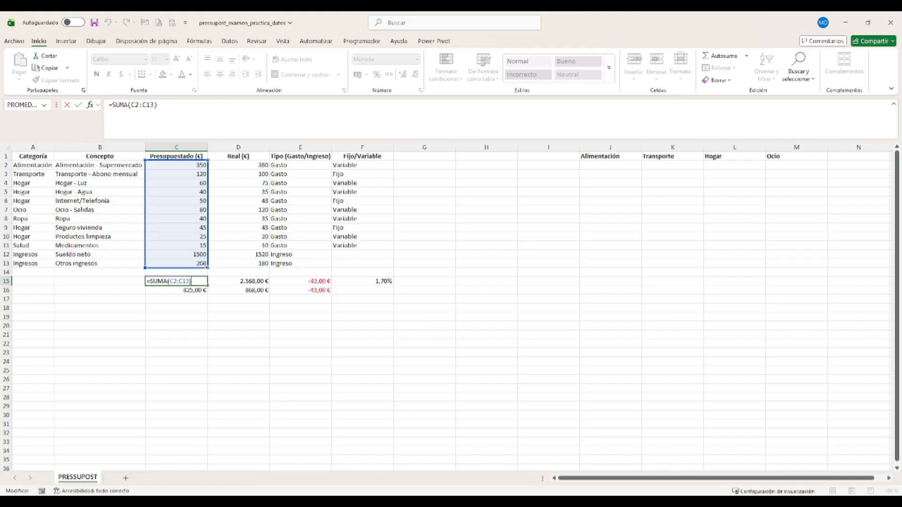
drag(207, 267, 207, 247)
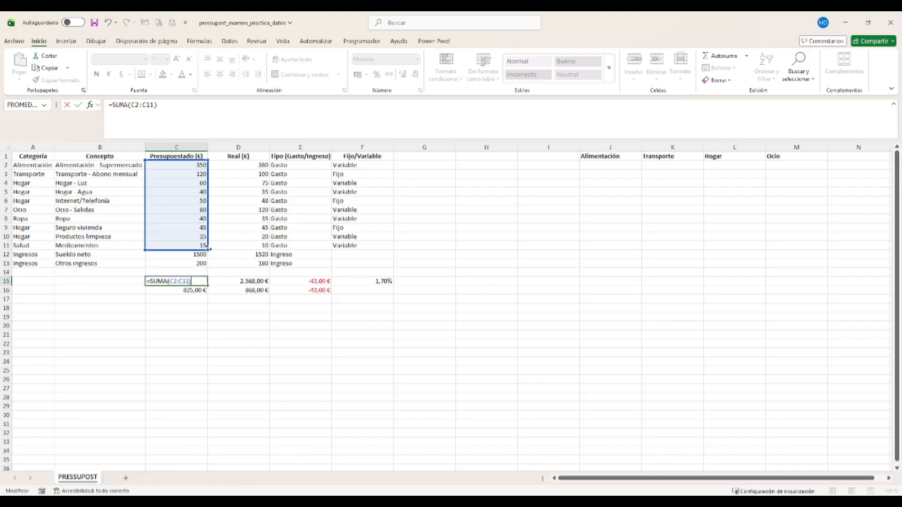
key(Return)
double_click(265, 281)
drag(274, 263, 271, 248)
key(Return)
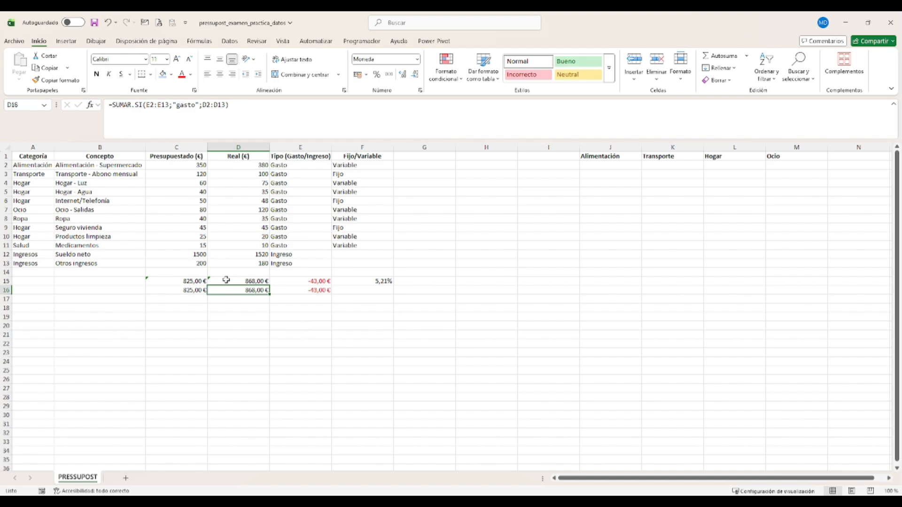
drag(190, 254, 186, 264)
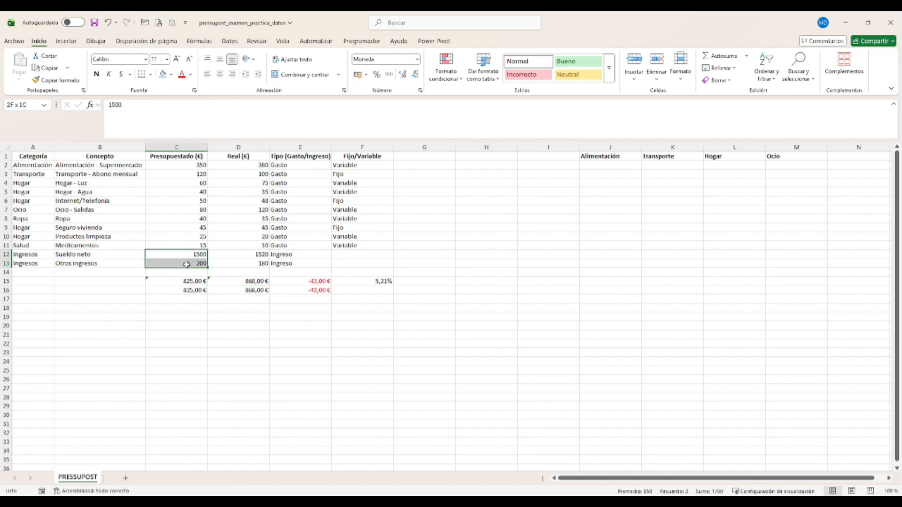
key(Right)
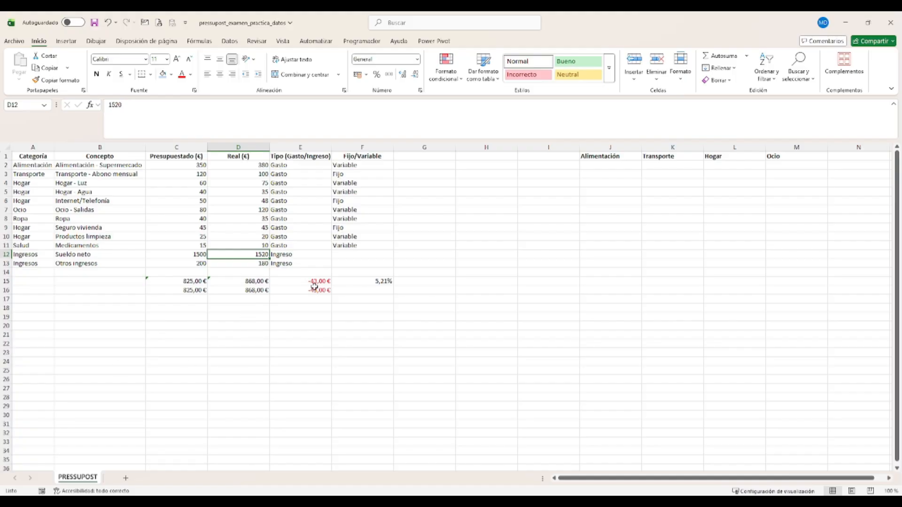
Enter the difference formula =D16-C16 in cell F16.
click(377, 290)
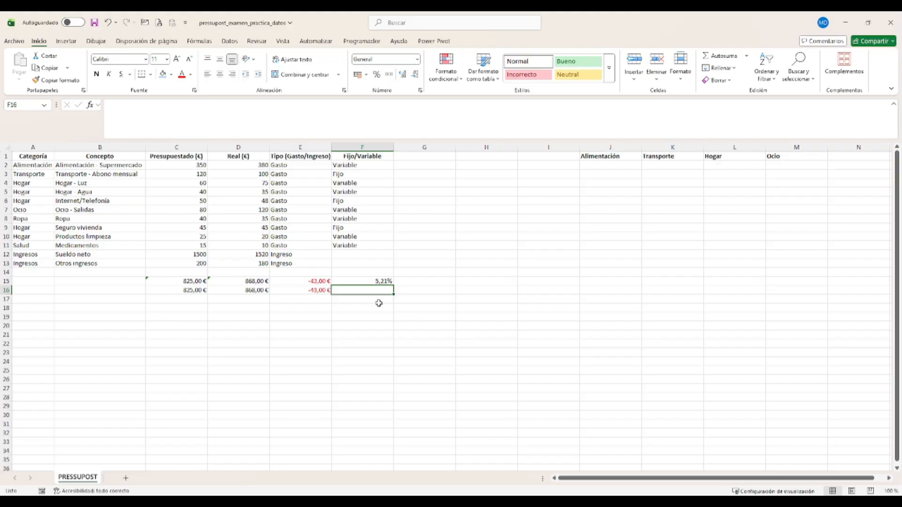
text())
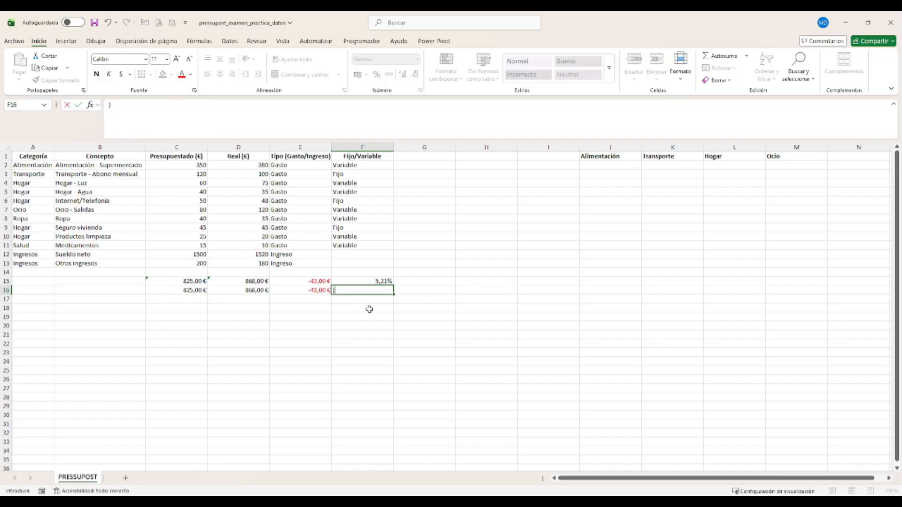
key(BackSpace)
text(=)
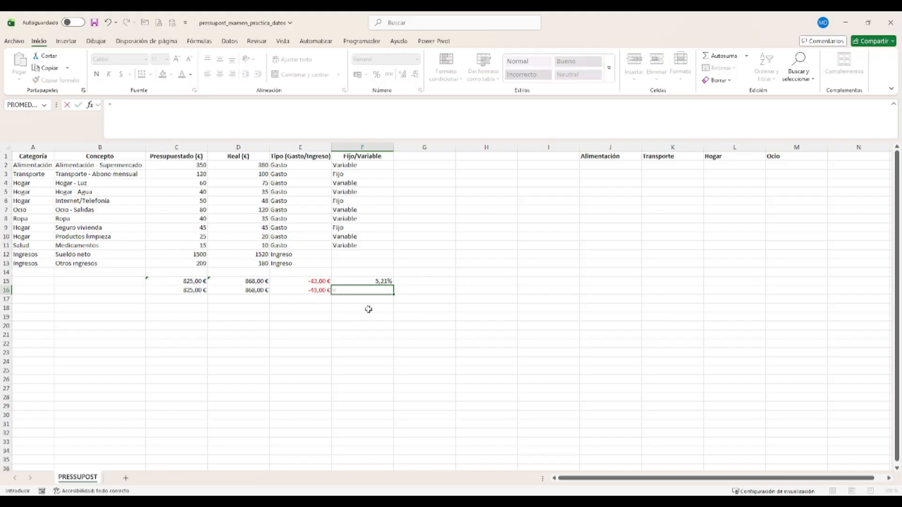
click(248, 290)
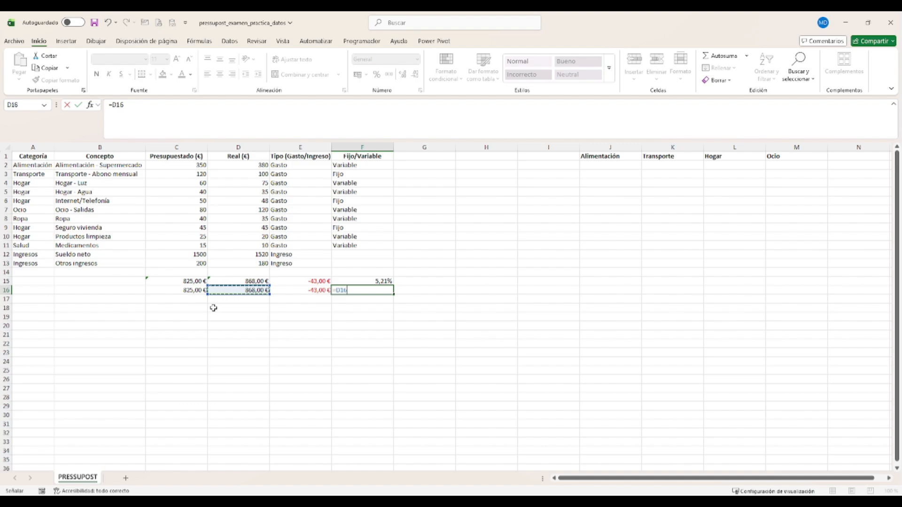
text(-)
click(194, 292)
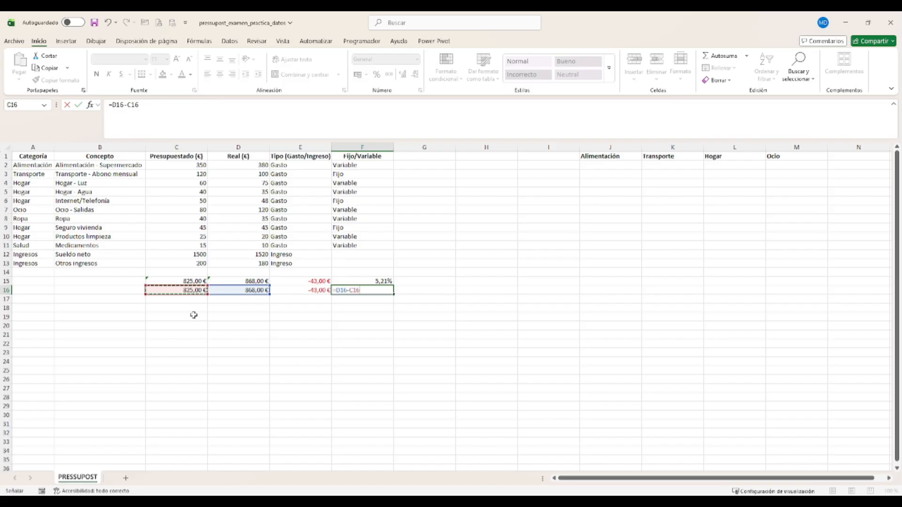
key(Return)
Extend the F16 formula to the percentage deviation =(D16-C16)/C16.
click(379, 290)
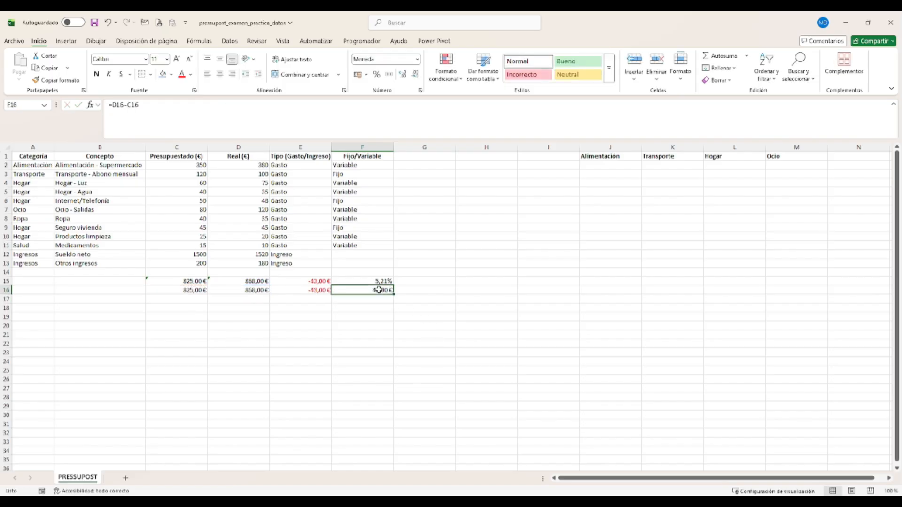
click(114, 106)
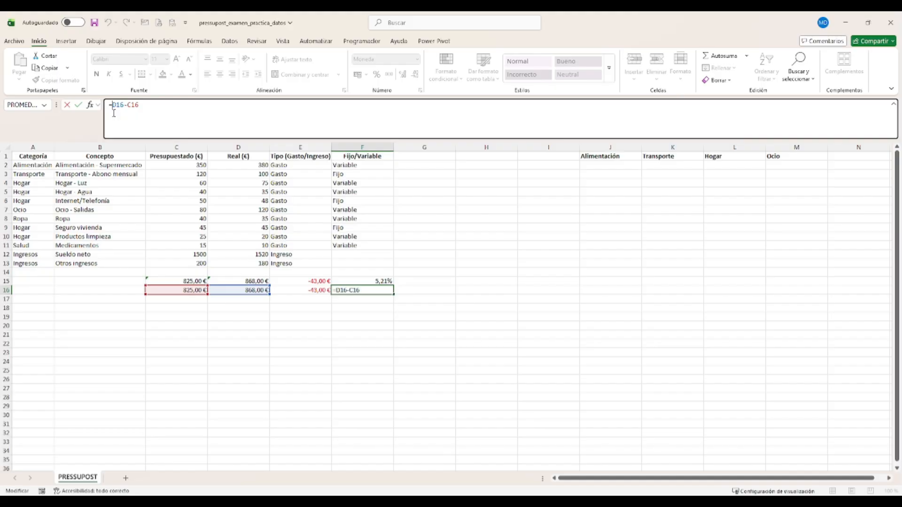
text(()
click(191, 115)
text()/)
click(203, 291)
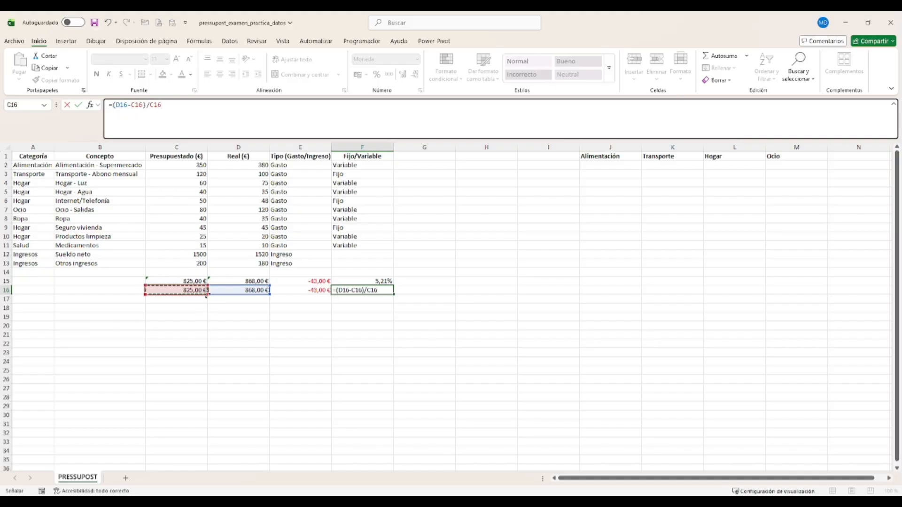
key(Return)
Copy the percentage format of F15 onto F16.
click(376, 291)
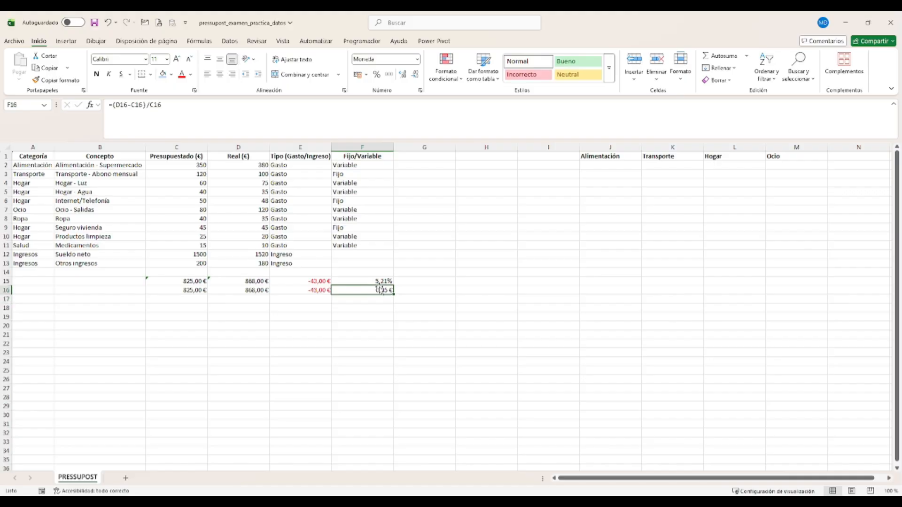
click(353, 281)
click(83, 81)
click(364, 291)
click(182, 298)
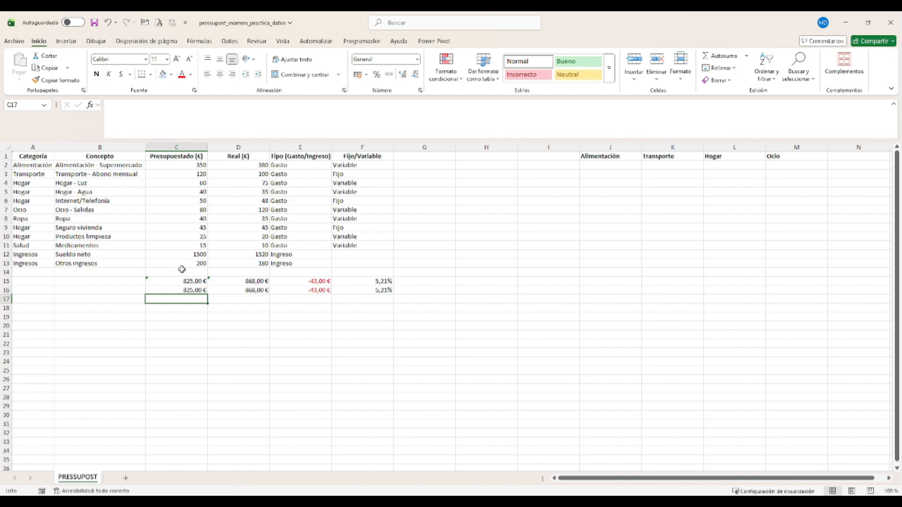
Review the SUMAR.SI formula in C16 and the ranges it refers to, leaving it unedited.
click(196, 291)
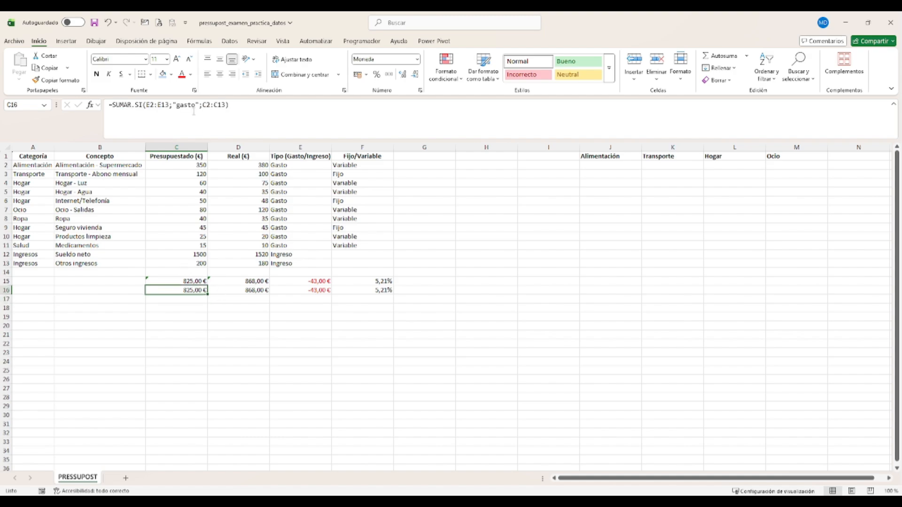
click(193, 111)
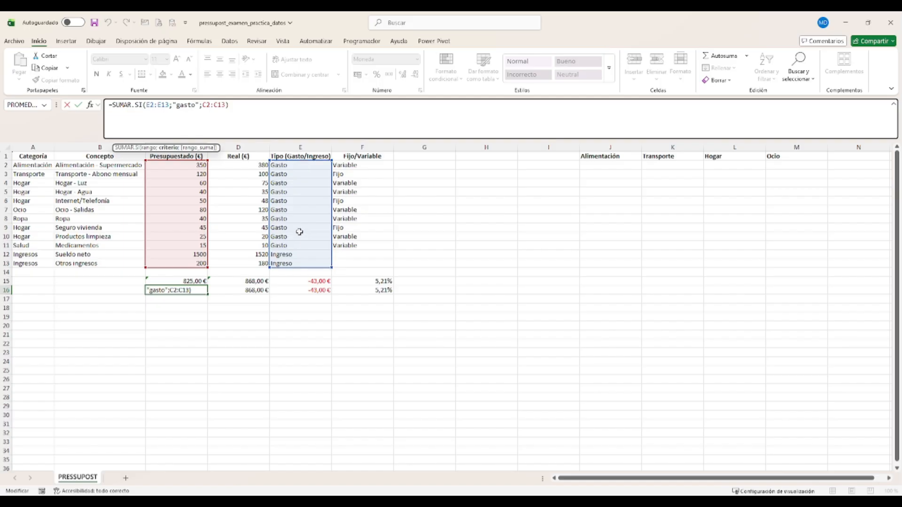
key(Escape)
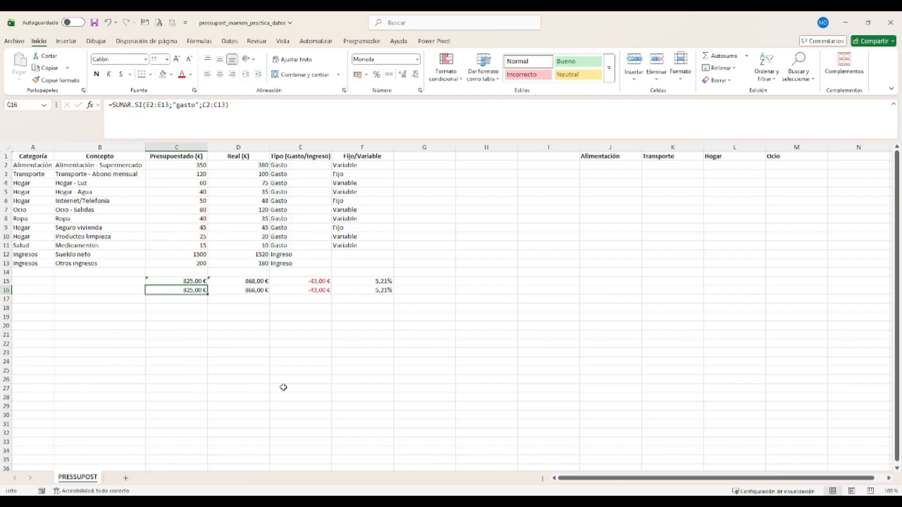
click(253, 298)
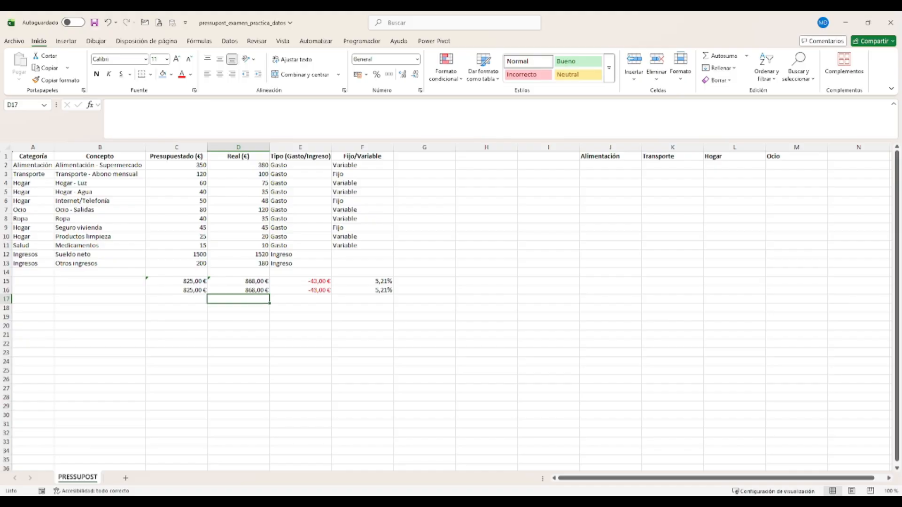
click(347, 300)
click(5, 273)
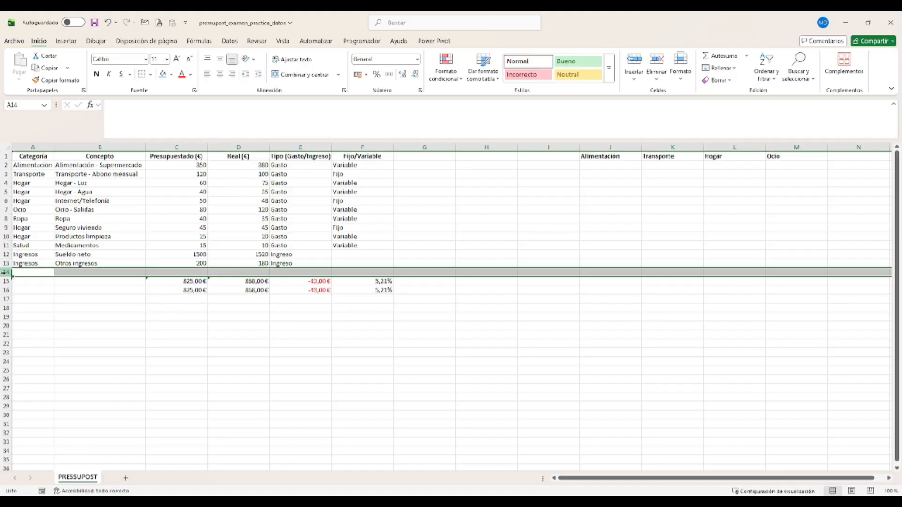
right_click(6, 273)
click(14, 207)
Look through the entries of the Concepto column for an expense row that can serve as a savings example.
click(73, 262)
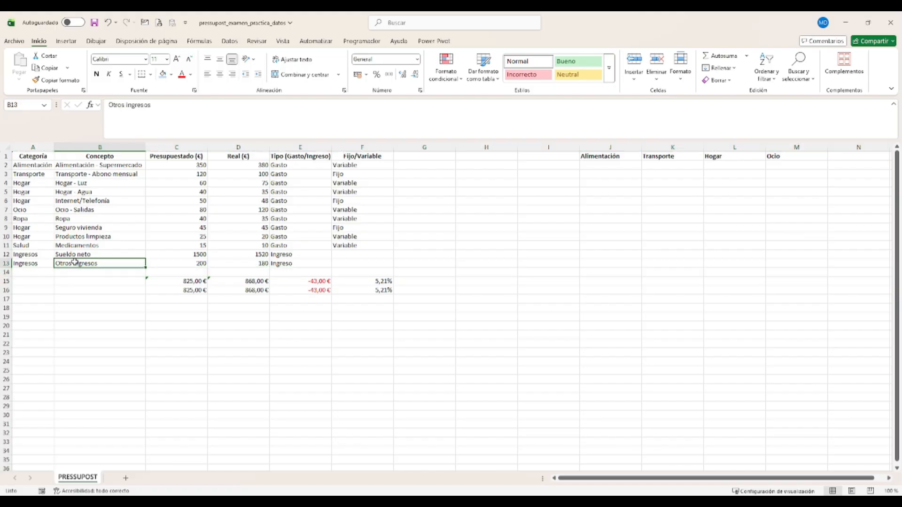
click(88, 254)
click(93, 246)
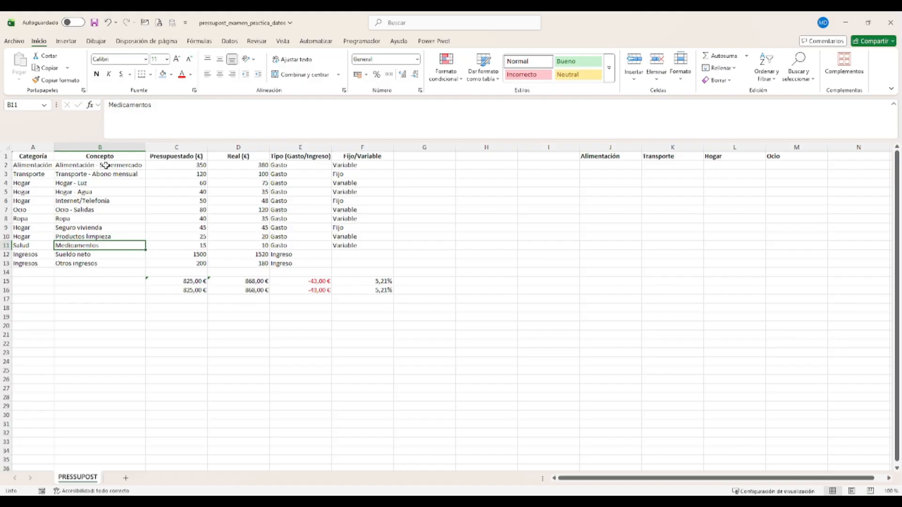
click(99, 186)
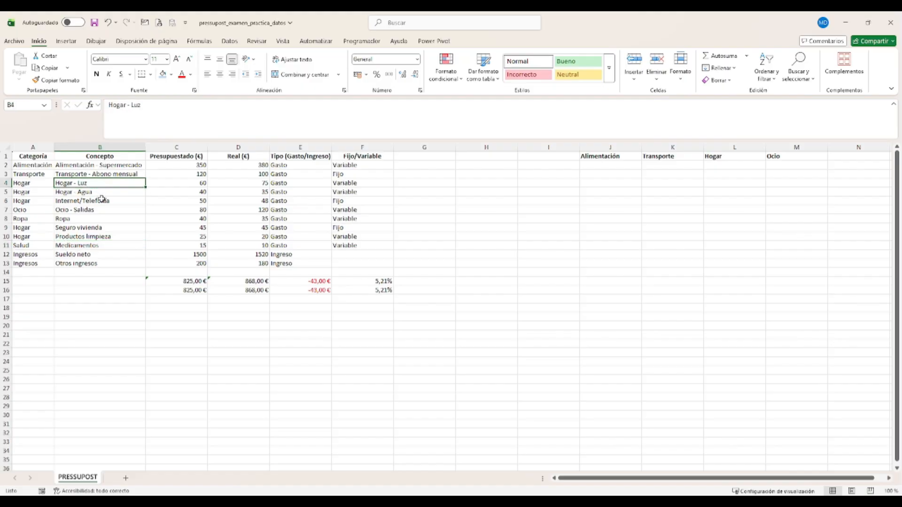
click(112, 211)
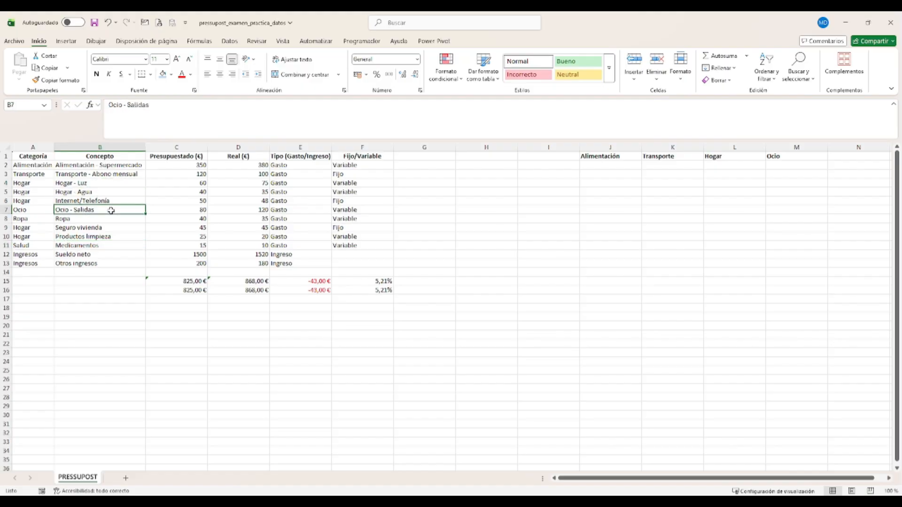
click(109, 218)
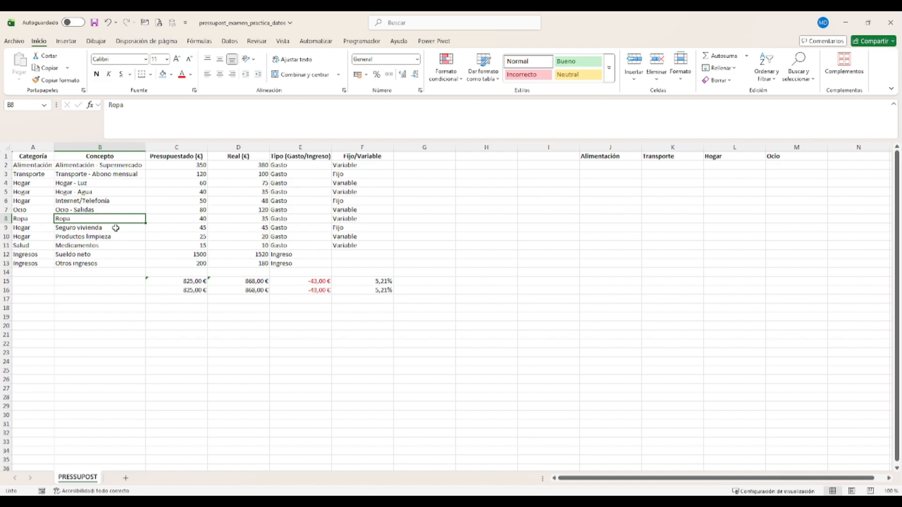
click(116, 228)
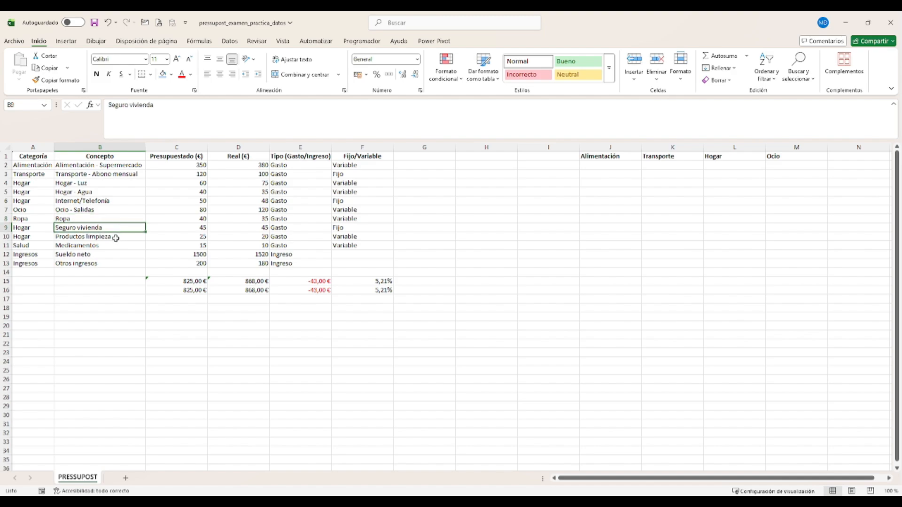
click(116, 238)
Relabel the Productos limpieza row as Ahorro in its category, concept and type cells (A10, B10 and E10).
click(37, 238)
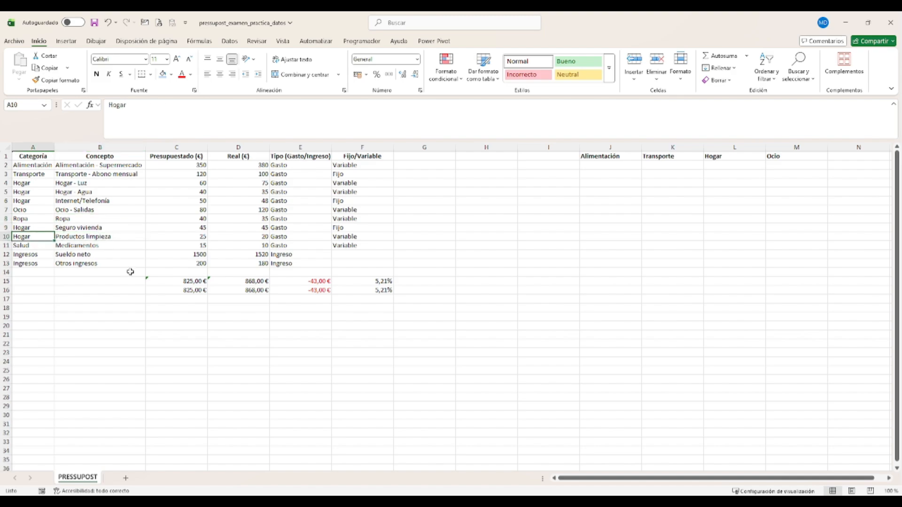
text(Ahorro)
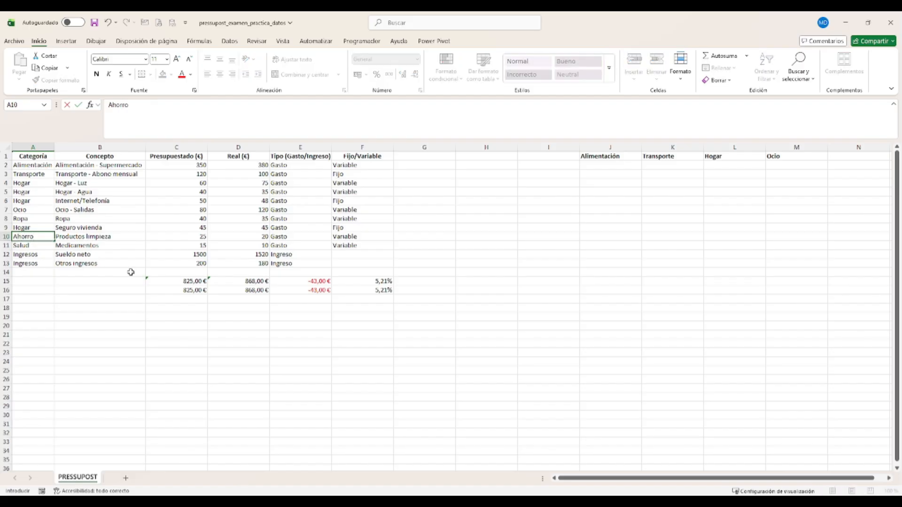
key(Tab)
text(Aho)
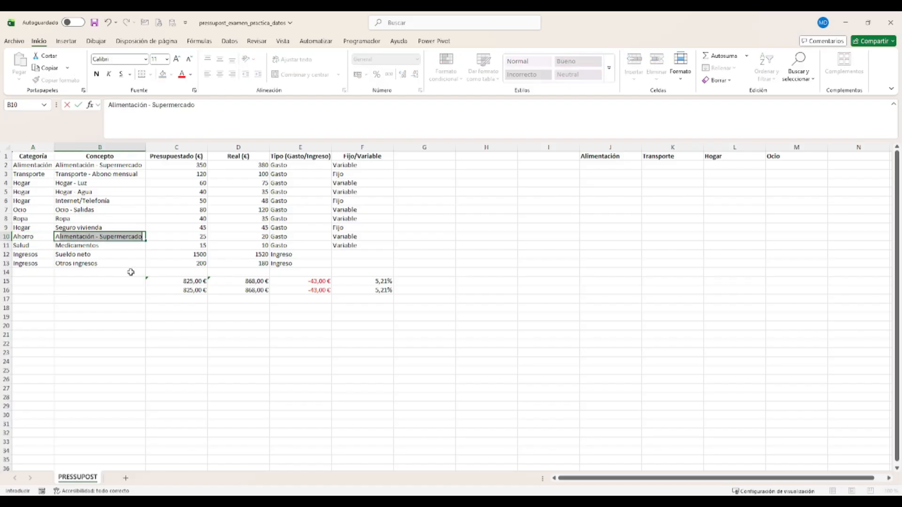
text(rro)
key(Tab)
key(Tab)
key(Tab)
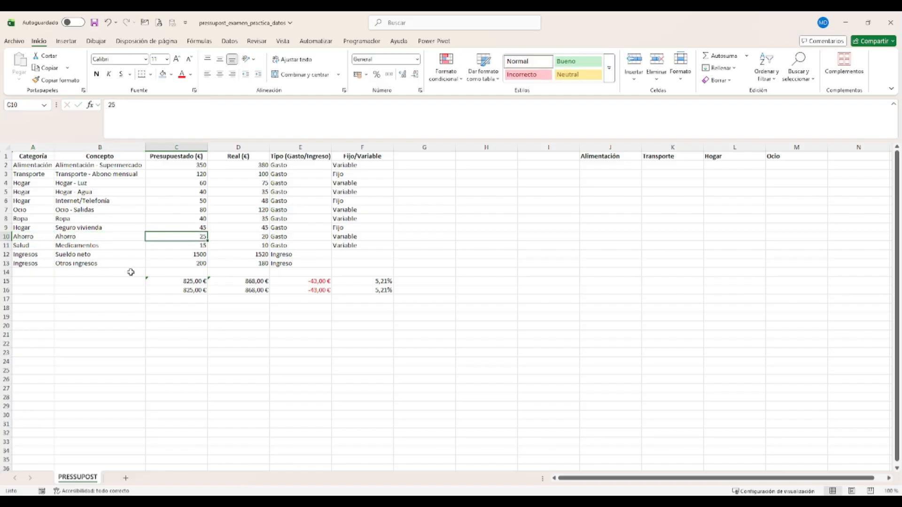
text(Ahorro)
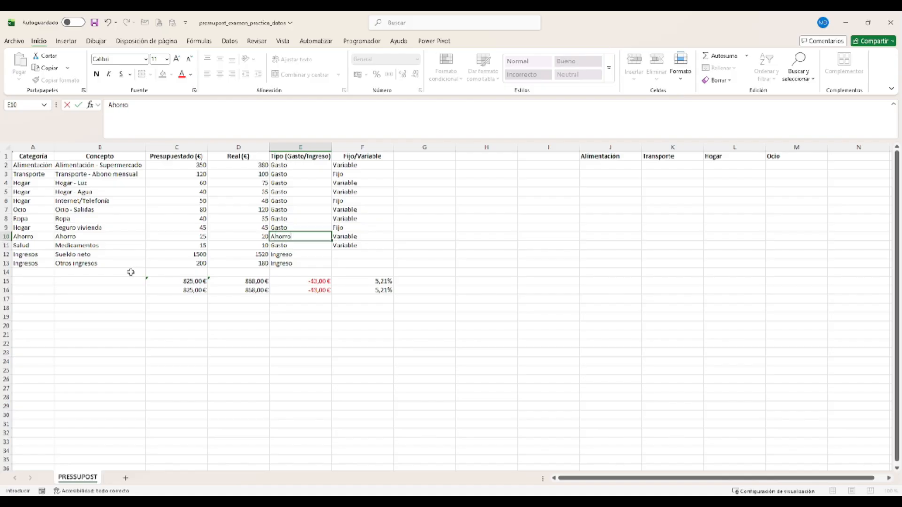
key(Return)
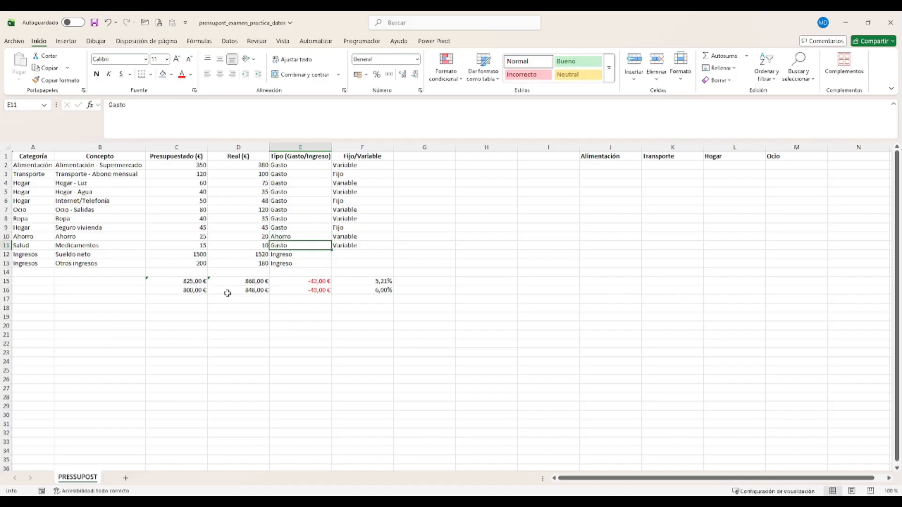
Point the E16 difference formula to the row 16 totals as =C16-D16.
click(291, 294)
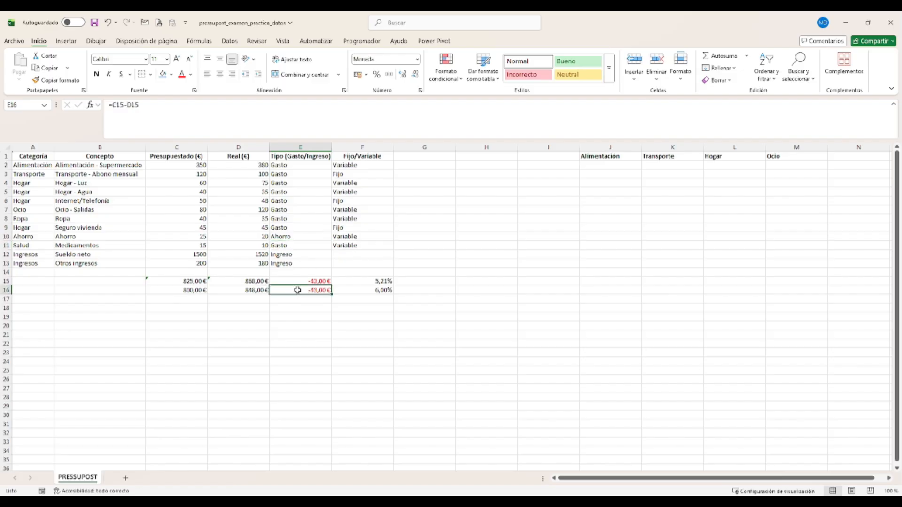
double_click(291, 294)
drag(196, 286, 248, 295)
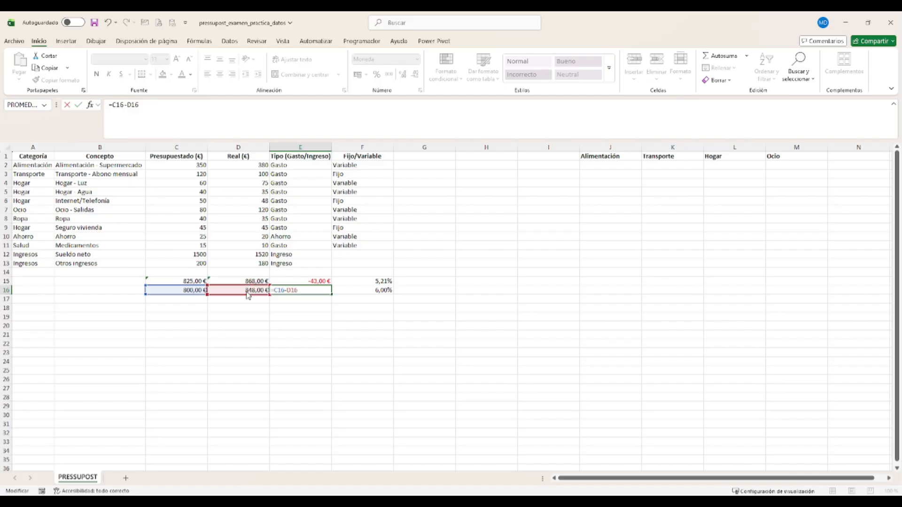
key(Return)
Total the budgeted savings in C17 with =SUMAR.SI(E2:E13;"ahorro";C2:C13), then select D17.
click(195, 298)
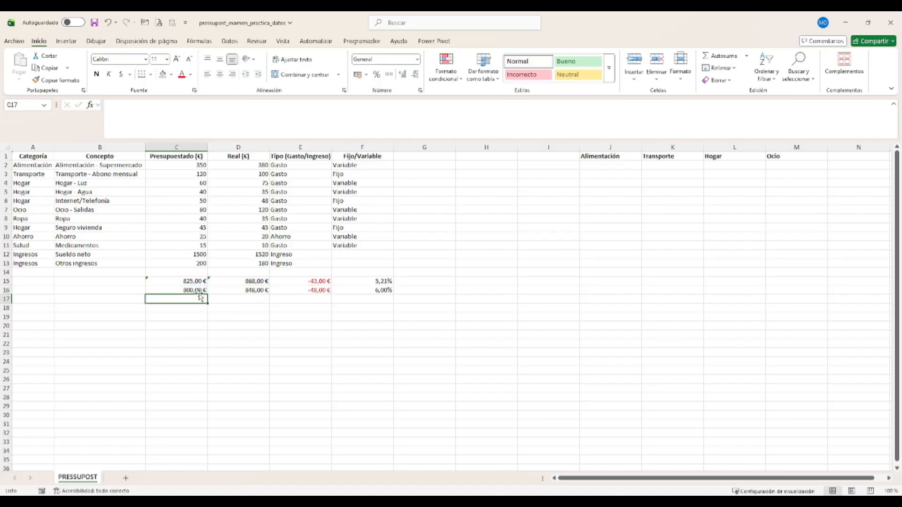
click(197, 290)
click(198, 298)
text(=)
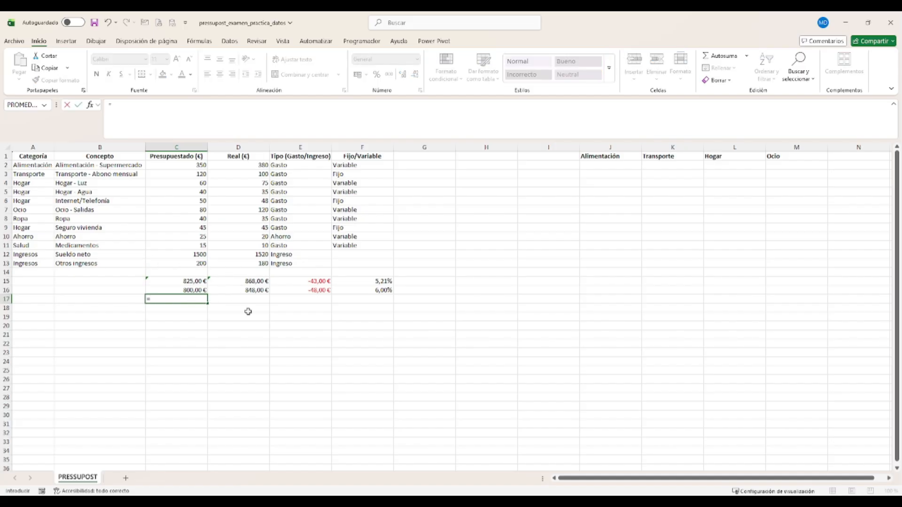
text(sum)
double_click(194, 341)
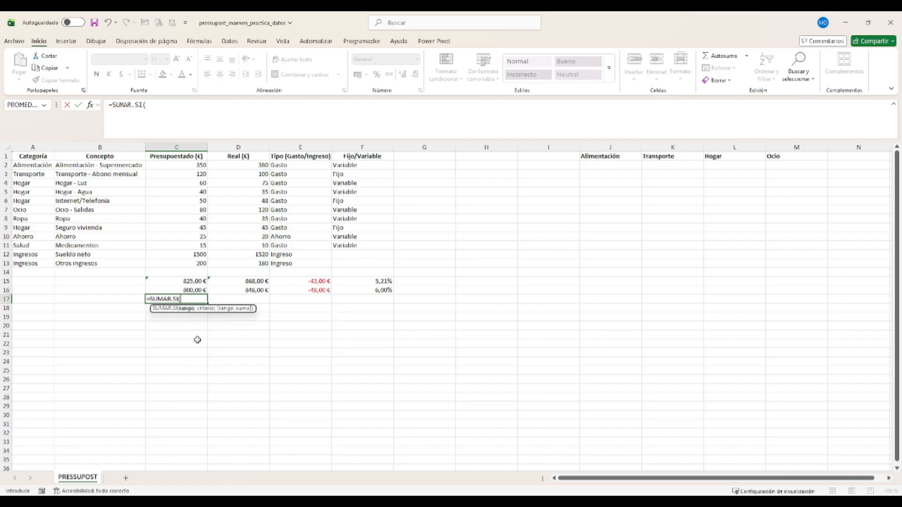
drag(283, 165, 289, 270)
text(;)
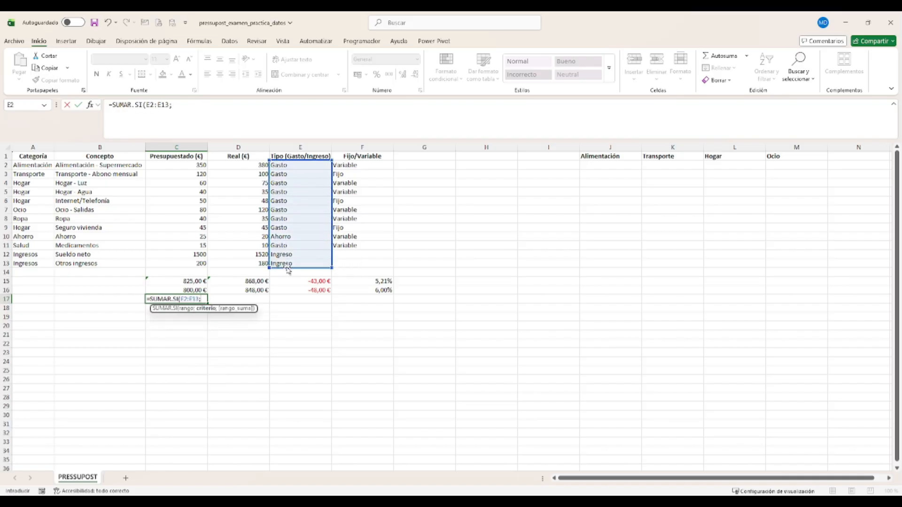
text("ahorro";)
drag(189, 165, 174, 261)
key(Return)
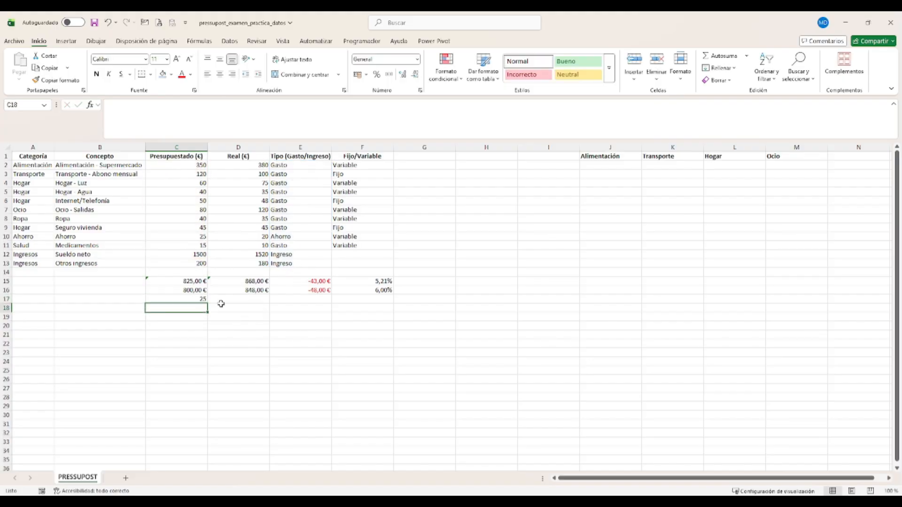
click(220, 302)
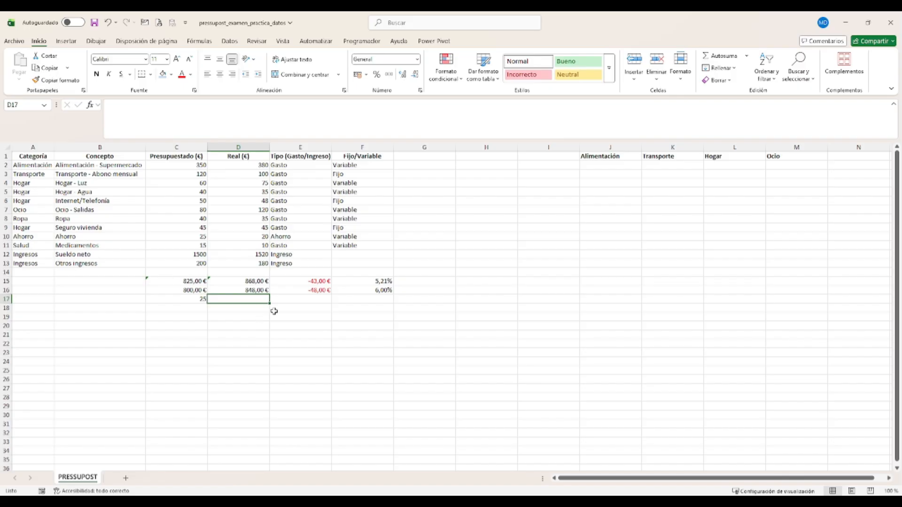
Total the actual savings in D17 with =SUMAR.SI(E2:E13;"ahorro";D2:D13).
text(=sum)
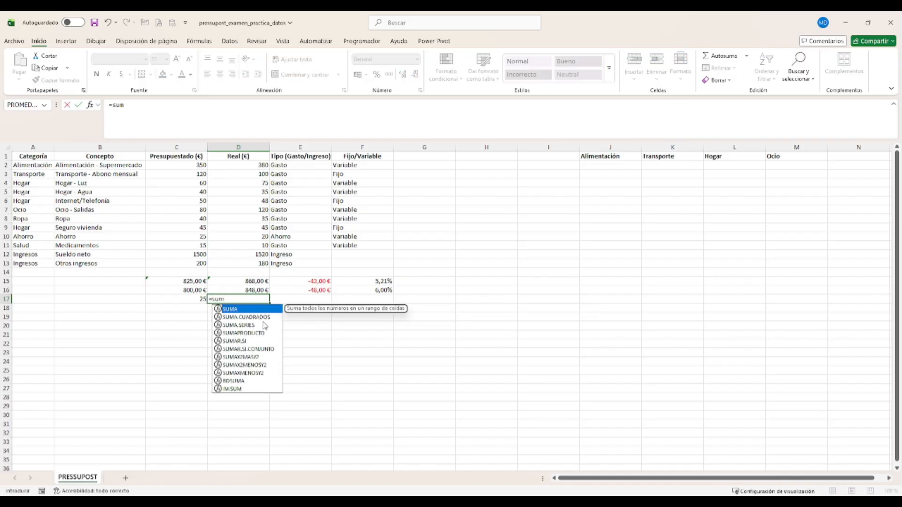
double_click(243, 341)
drag(290, 166, 291, 266)
text(;")
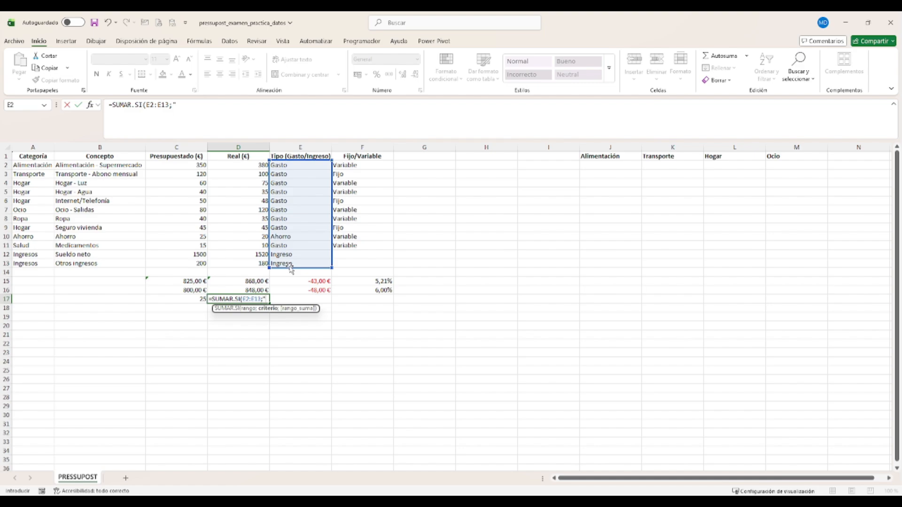
text(ahorro";)
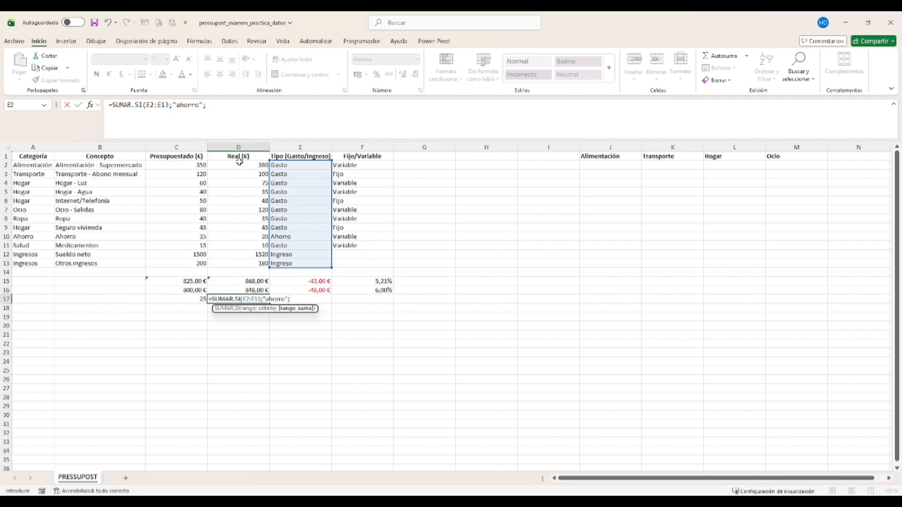
drag(241, 166, 250, 262)
key(Return)
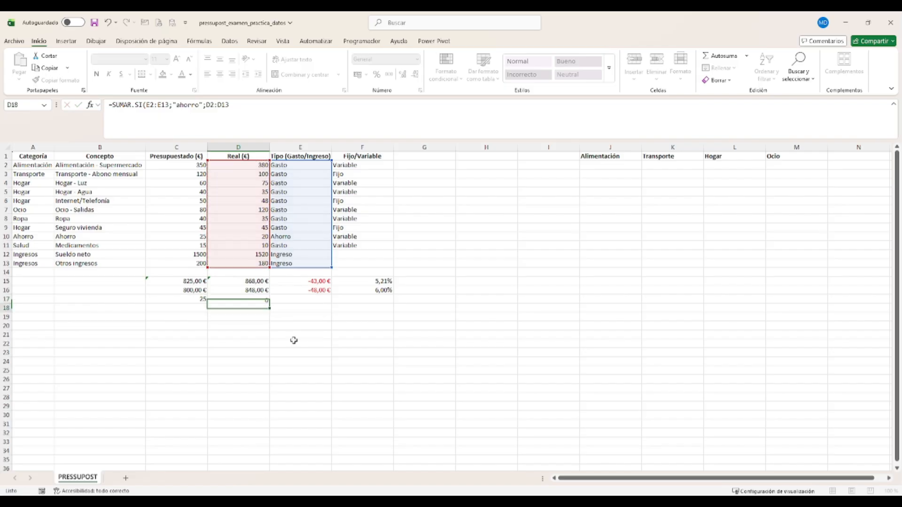
Copy the formatting of C16:F16 onto the savings row C17:F17.
drag(191, 292, 372, 290)
click(55, 80)
click(202, 298)
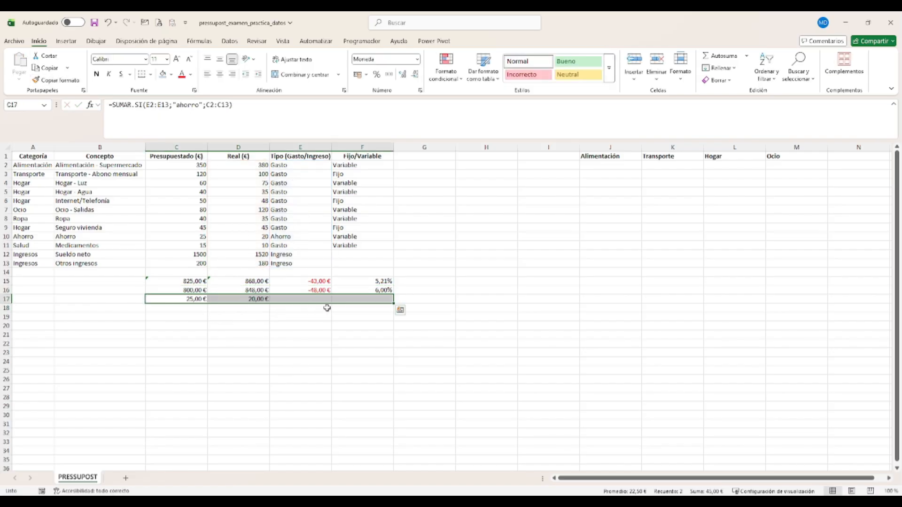
Calculate the difference between budgeted and actual savings in E17 with =C17-D17.
click(322, 299)
text(=)
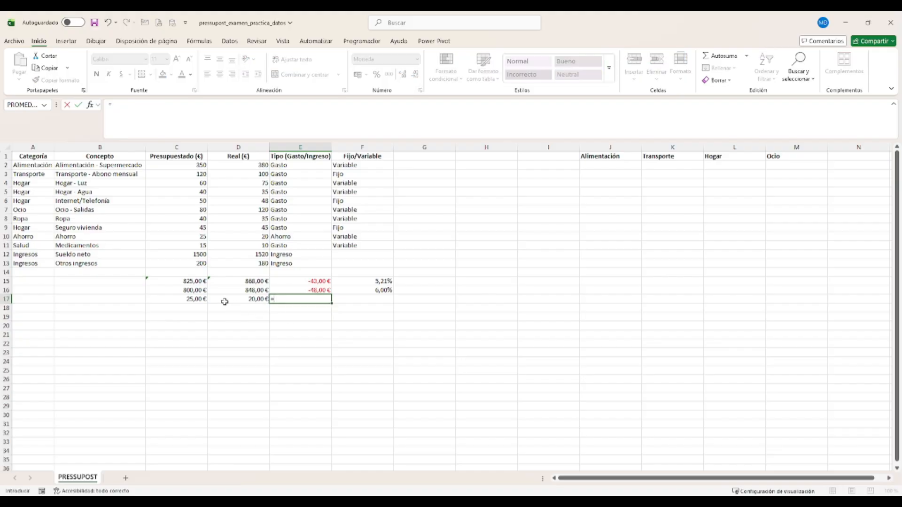
click(197, 299)
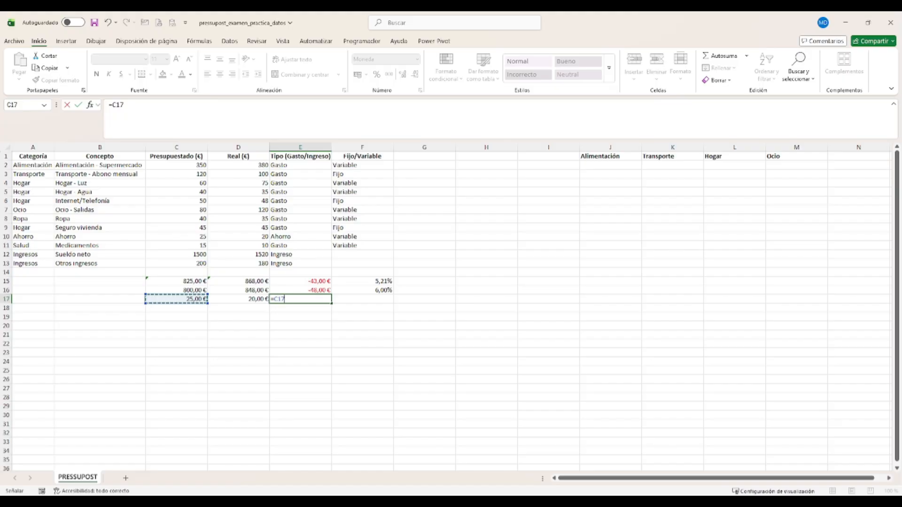
text(-)
click(237, 300)
key(Return)
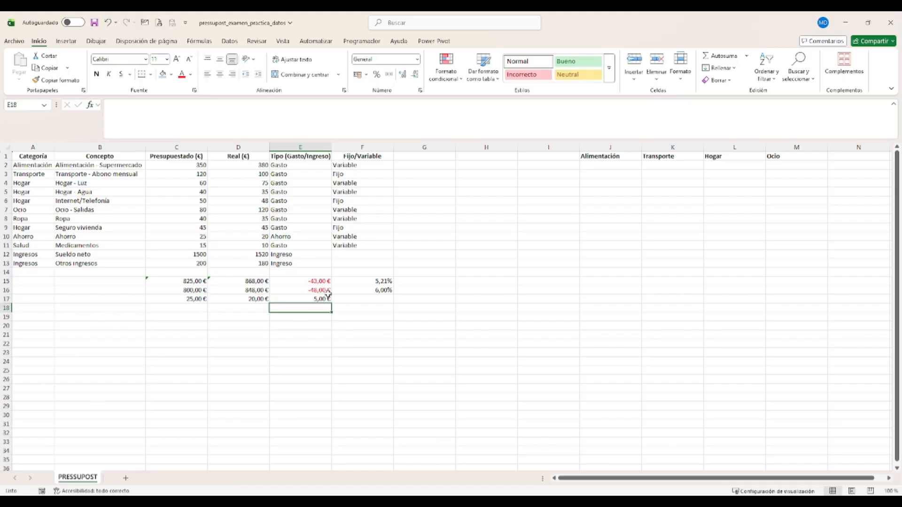
Fill the percentage deviation formula from F16 down to F17 and check its references.
click(358, 300)
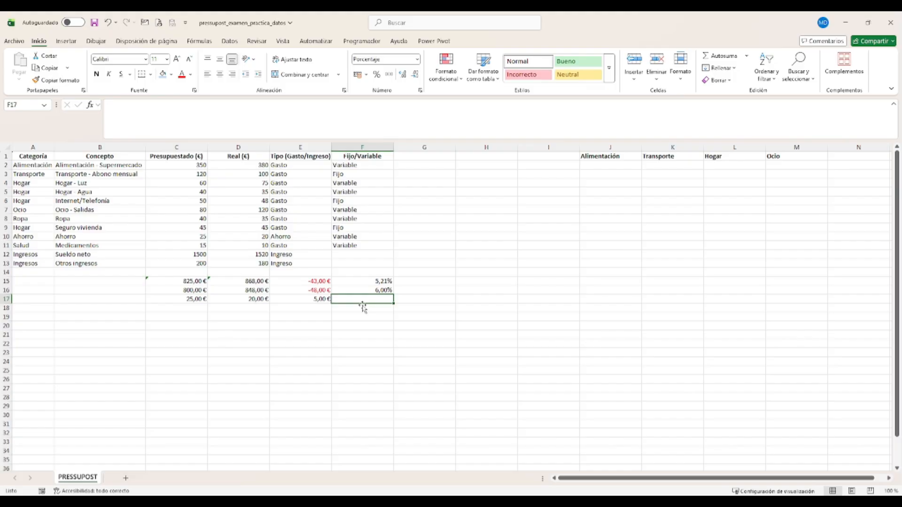
scroll(363, 308, down, 1)
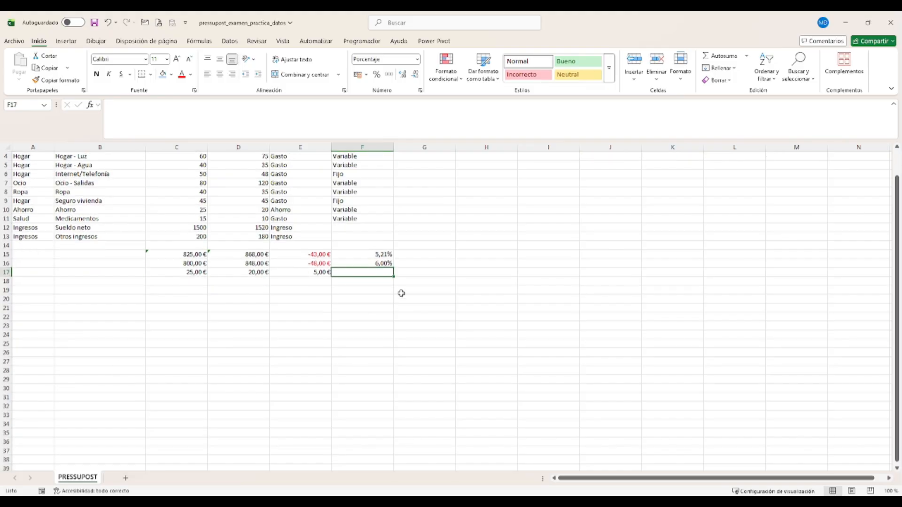
double_click(385, 263)
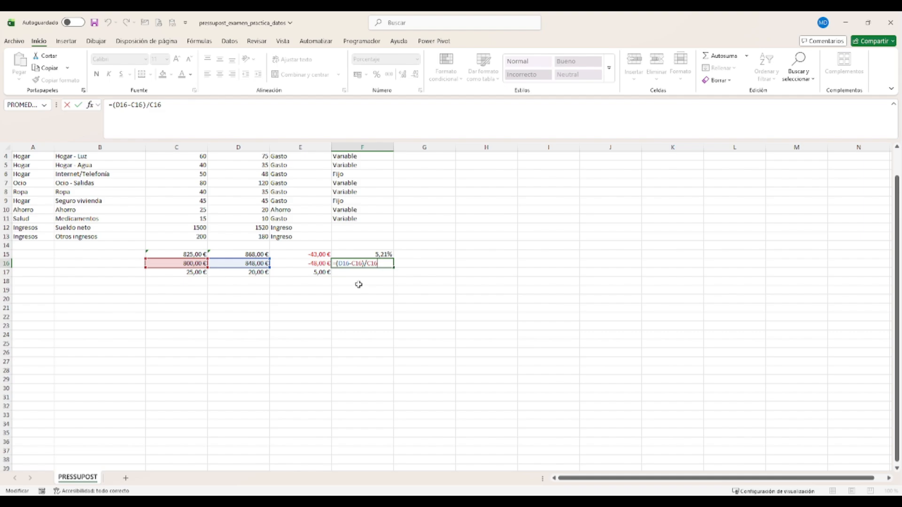
key(Return)
click(382, 263)
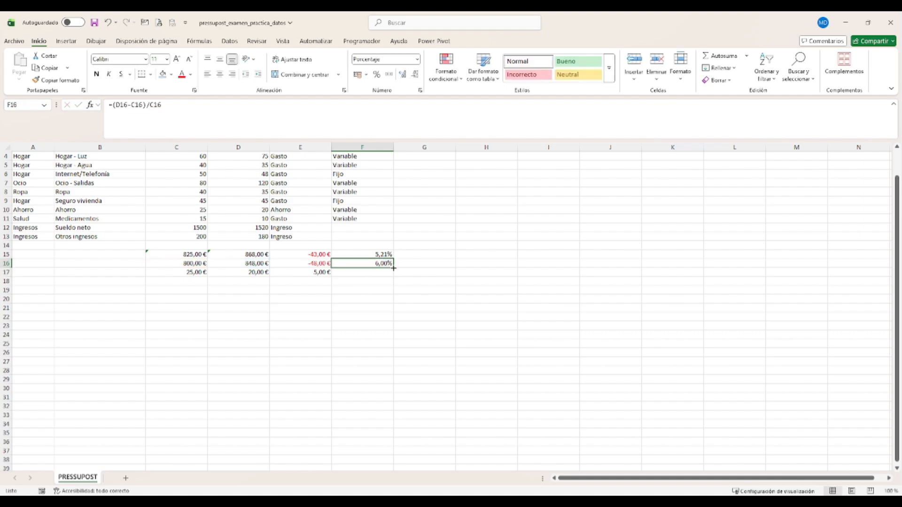
drag(393, 268, 392, 278)
double_click(371, 272)
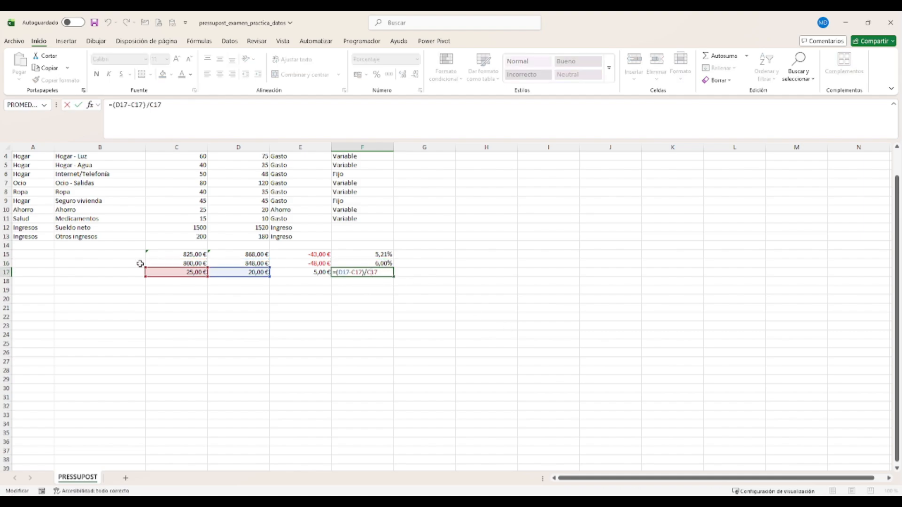
key(Return)
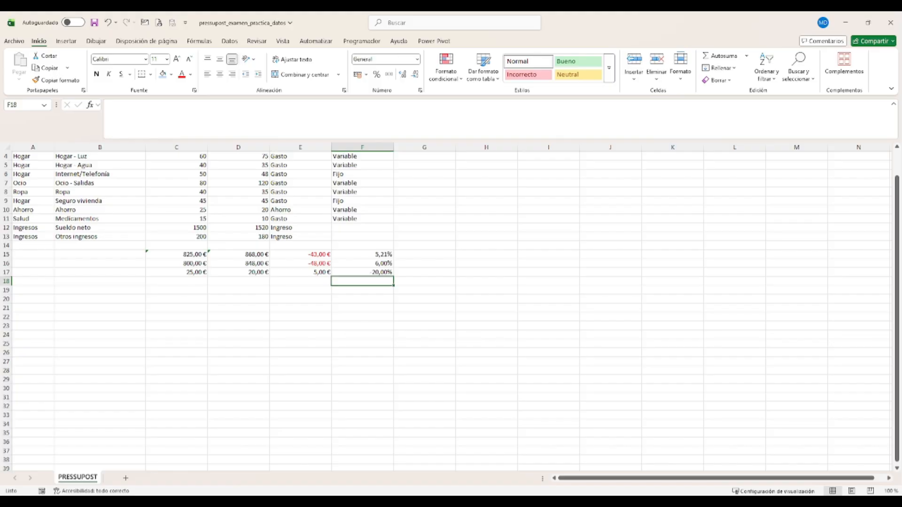
click(187, 282)
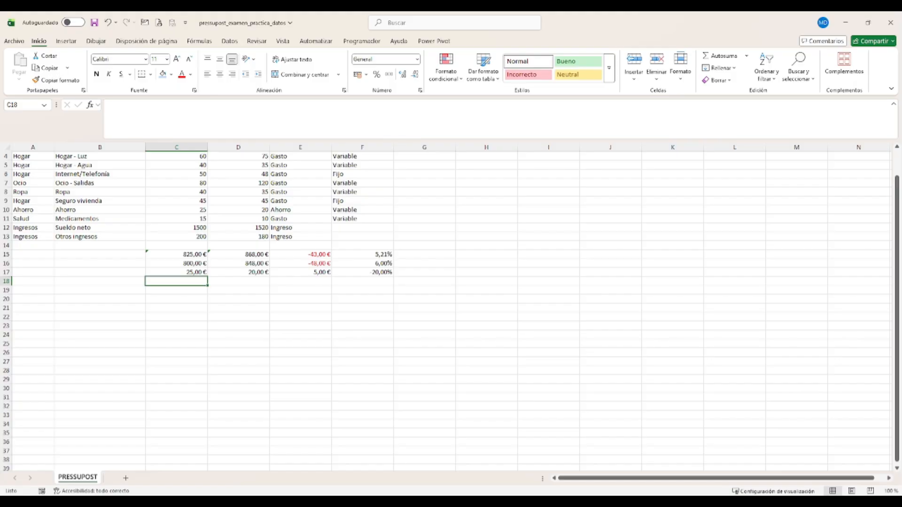
scroll(187, 312, up, 1)
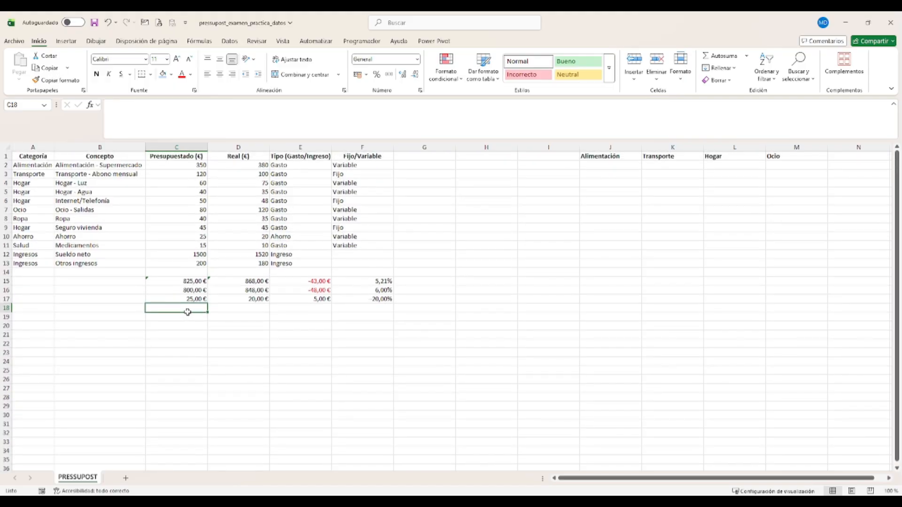
text(=)
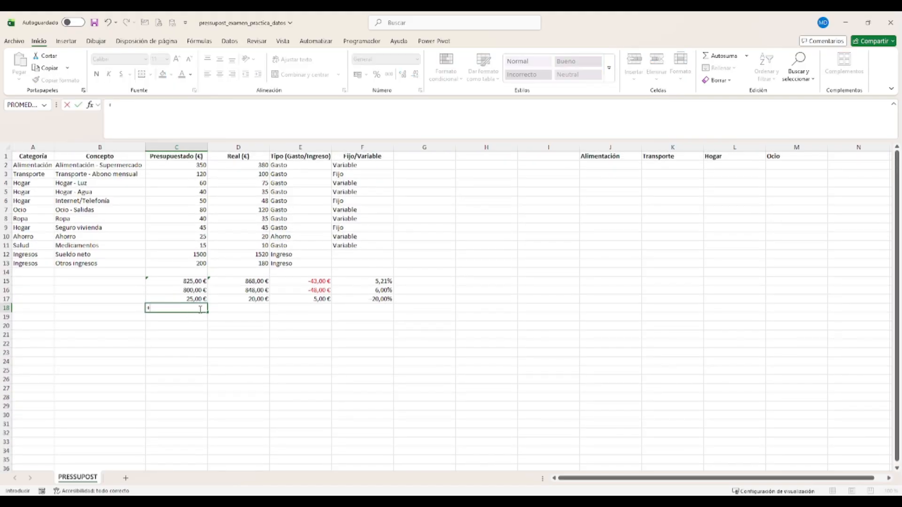
key(Escape)
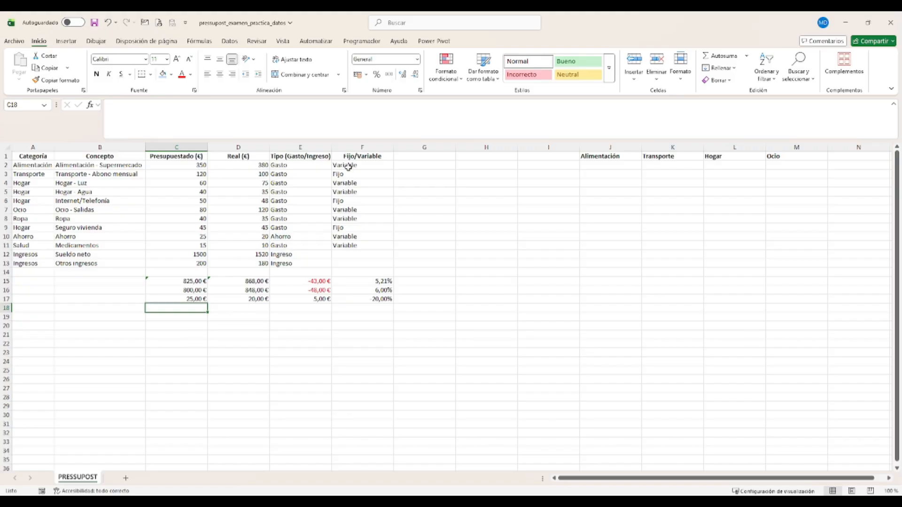
Start a SUMAR.SI.CONJUNTO formula in C18 through its function arguments, with C2:C13 as the sum range.
drag(348, 167, 197, 248)
click(177, 307)
text(=sum)
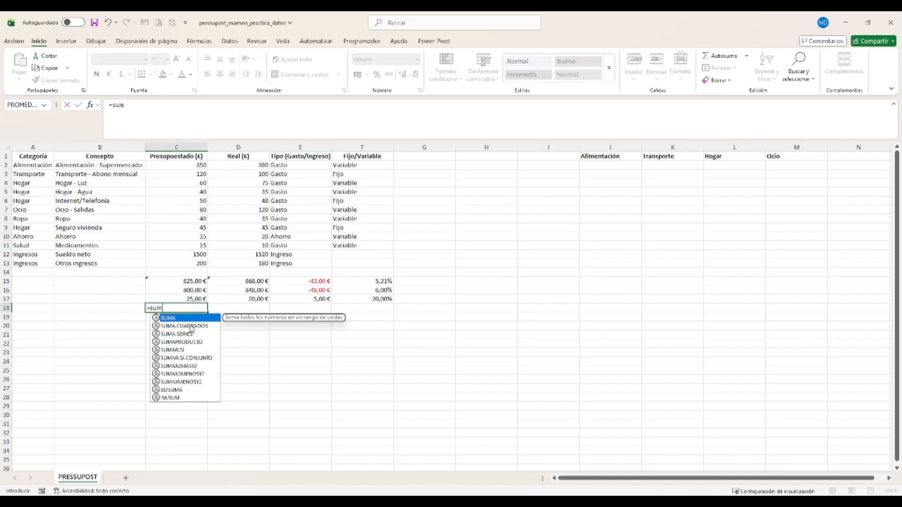
double_click(187, 358)
key(shift+F3)
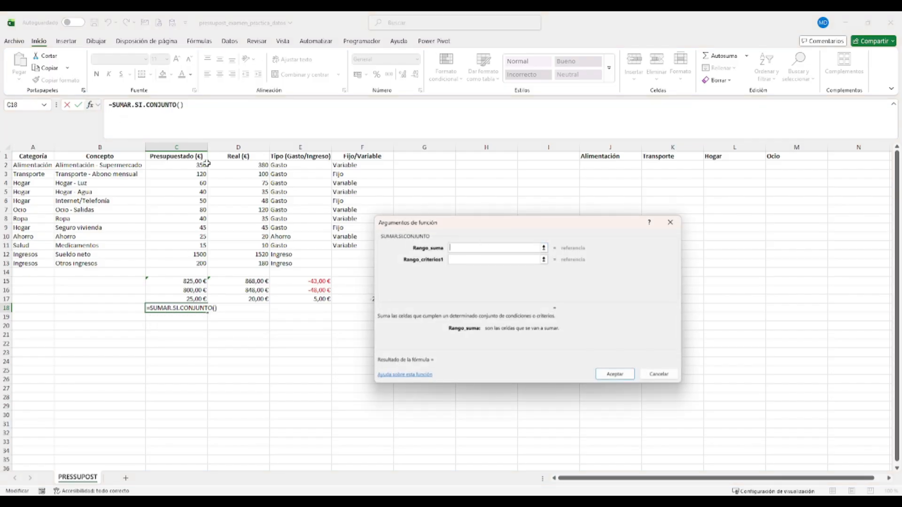
drag(207, 163, 200, 263)
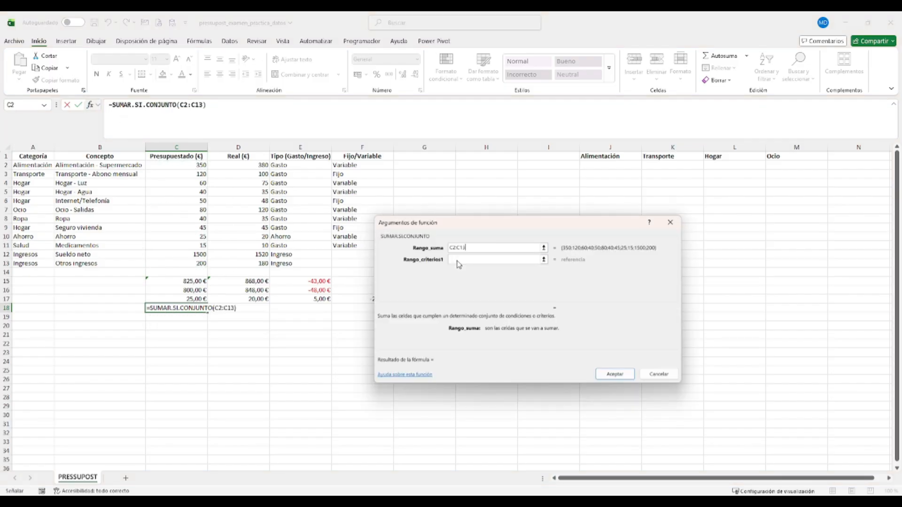
Set the first condition of the C18 formula to range E2:E13 with criterion gasto.
click(458, 260)
drag(303, 165, 298, 262)
click(455, 271)
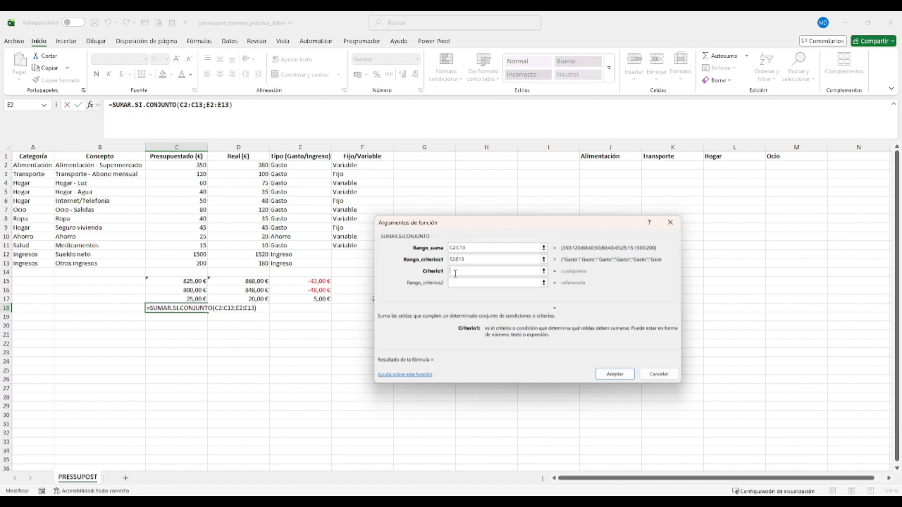
text(gasto)
Add the second condition, range F2:F13 with criterion variable, and accept the C18 formula.
click(491, 283)
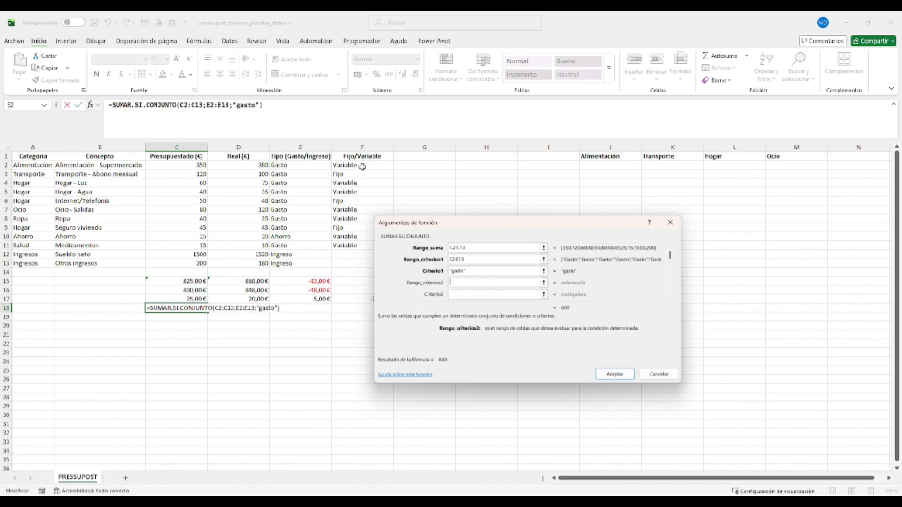
drag(361, 165, 356, 267)
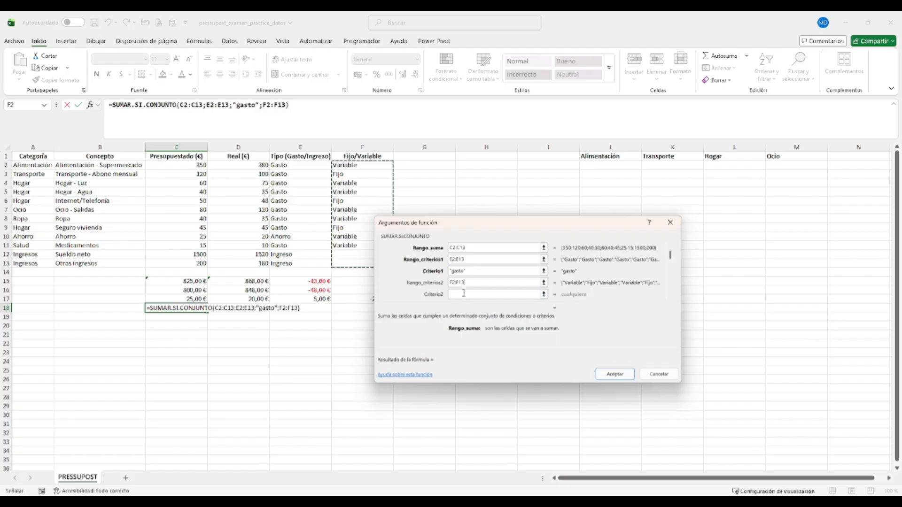
click(454, 294)
text(v)
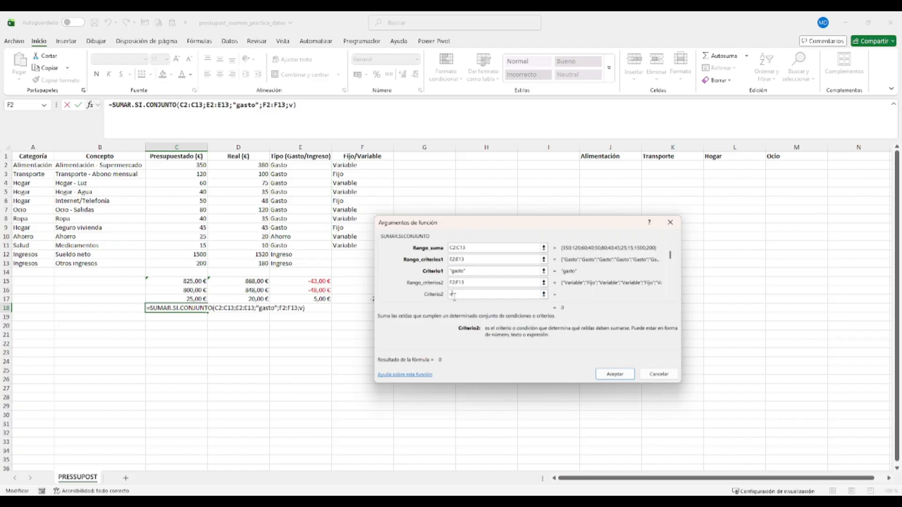
text(ariable)
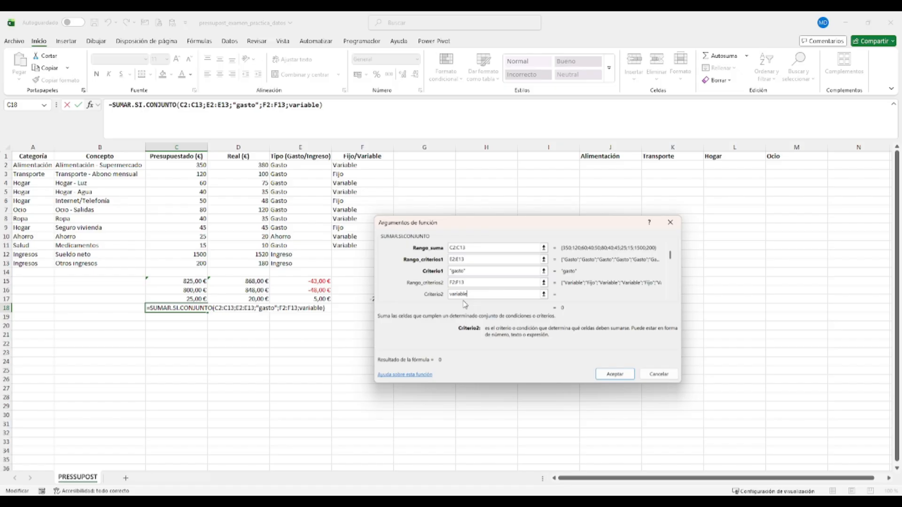
click(615, 374)
Copy the currency formatting of C17 onto the variable expense total in C18.
click(188, 299)
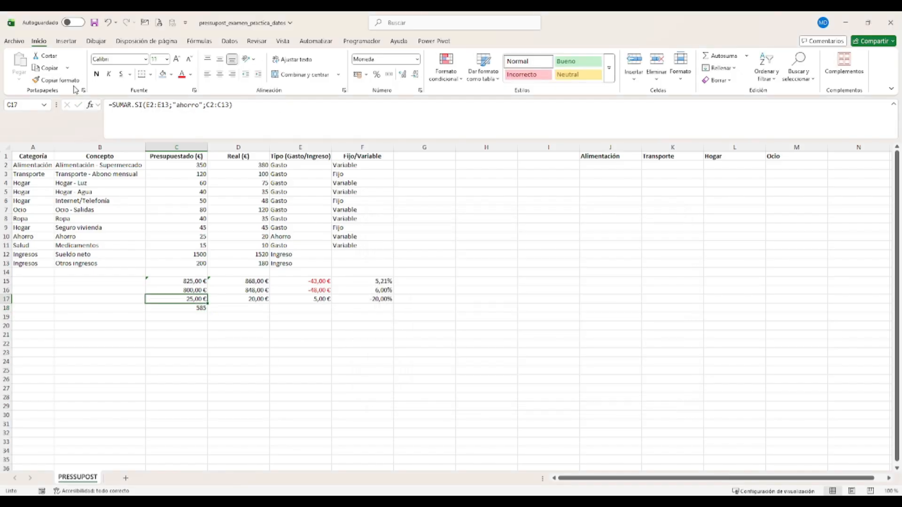
click(55, 80)
click(194, 309)
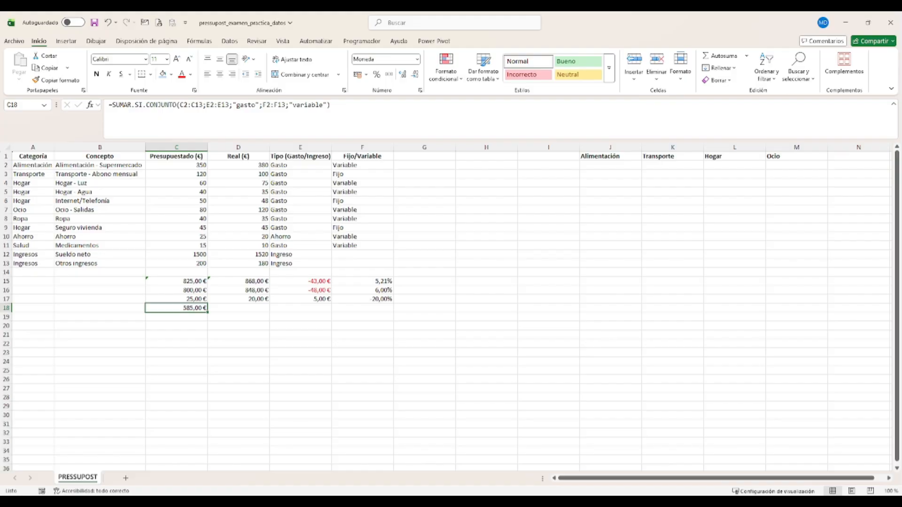
Move the variable expense total from C18 to C19, leaving row 18 blank.
click(246, 308)
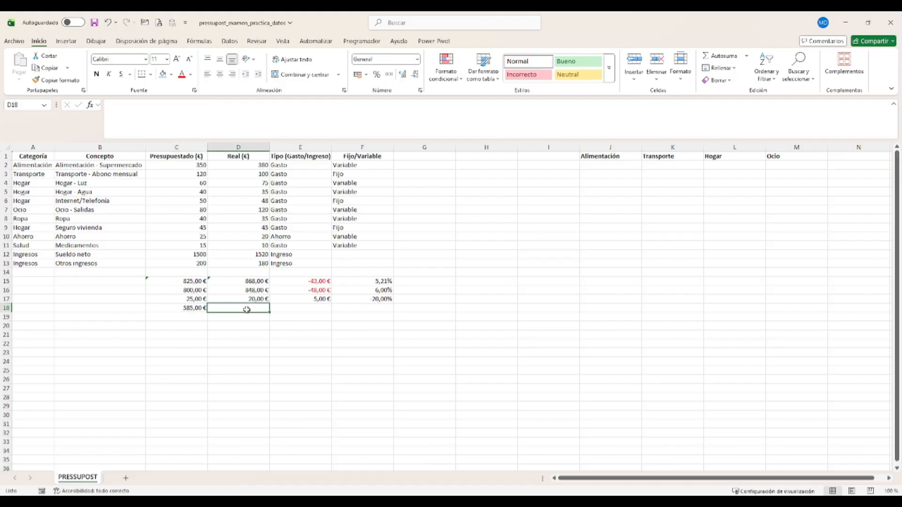
click(188, 309)
mouse_move(186, 312)
mouse_down()
mouse_move(187, 330)
mouse_move(185, 323)
mouse_up()
click(185, 326)
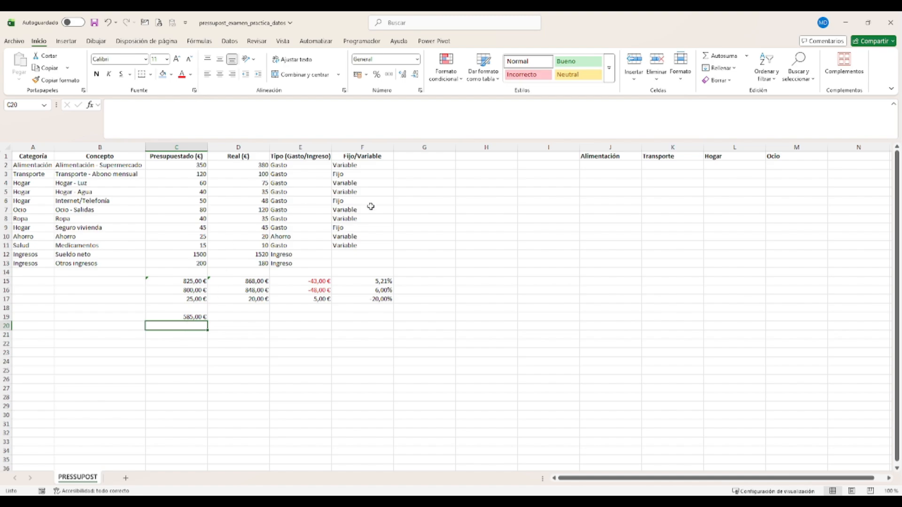
Start a SUMAR.SI.CONJUNTO formula in C20 with C2:C13 as the sum range.
click(205, 317)
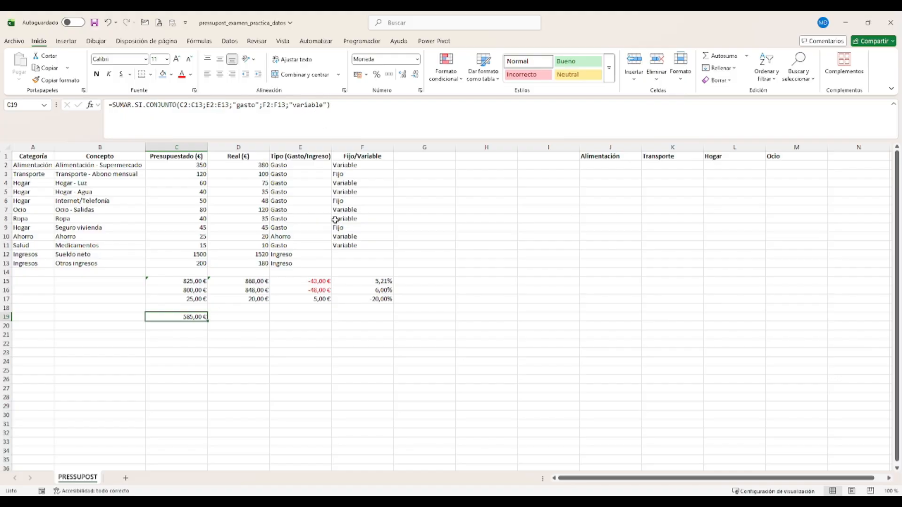
key(Return)
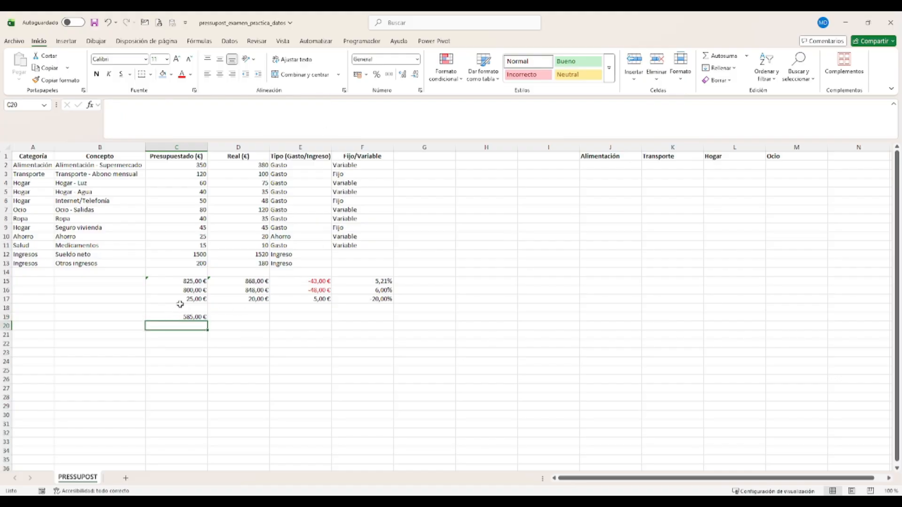
text())
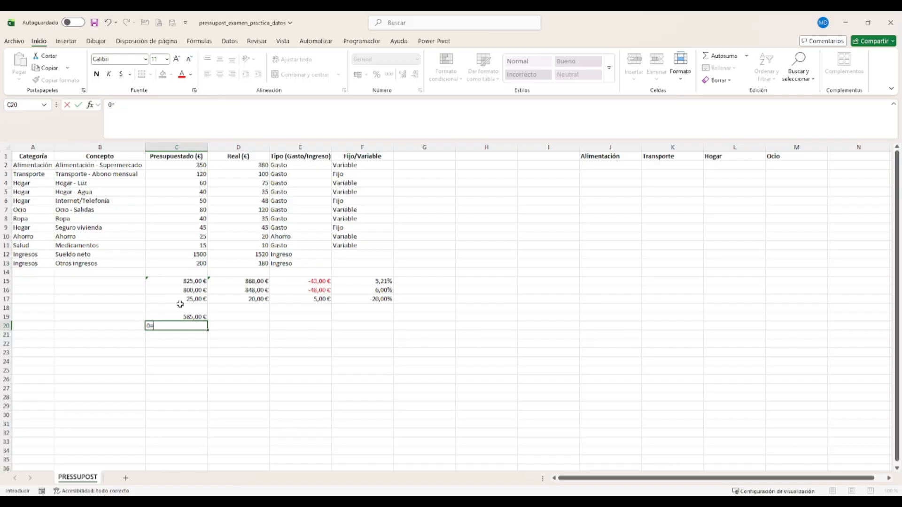
text(=suma)
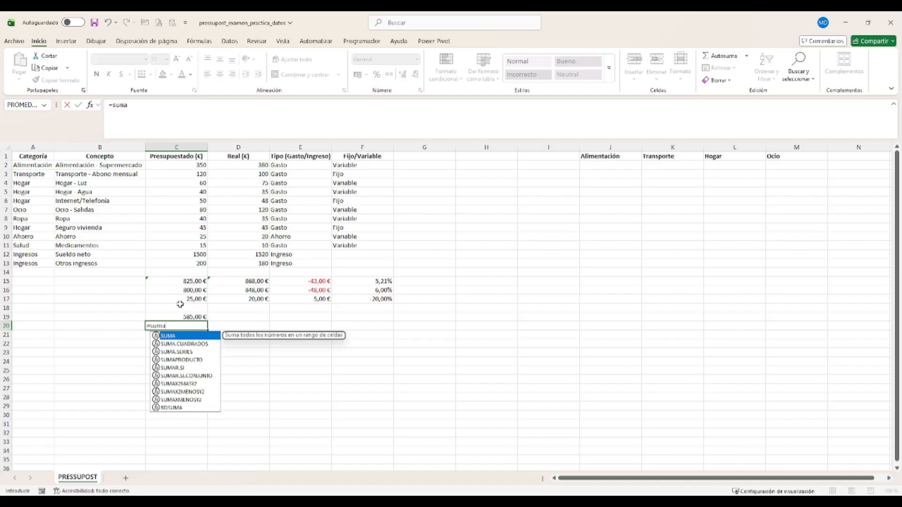
double_click(196, 376)
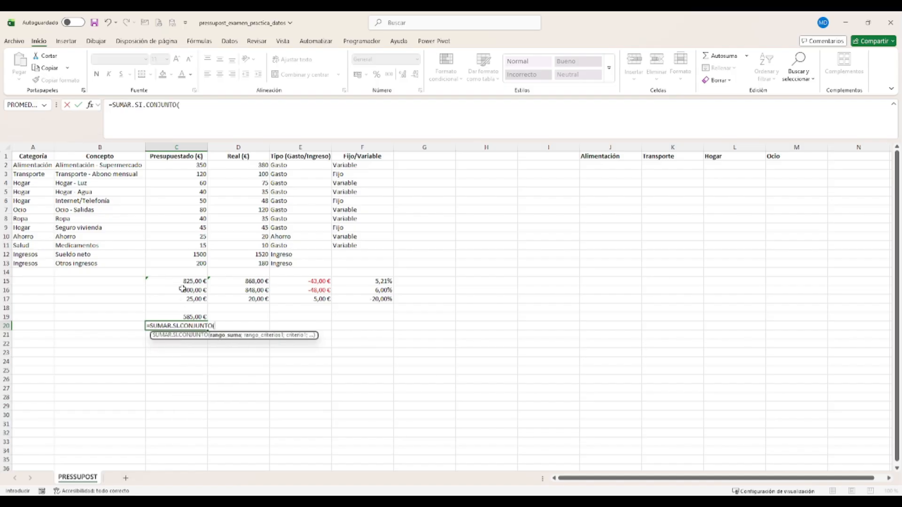
click(89, 104)
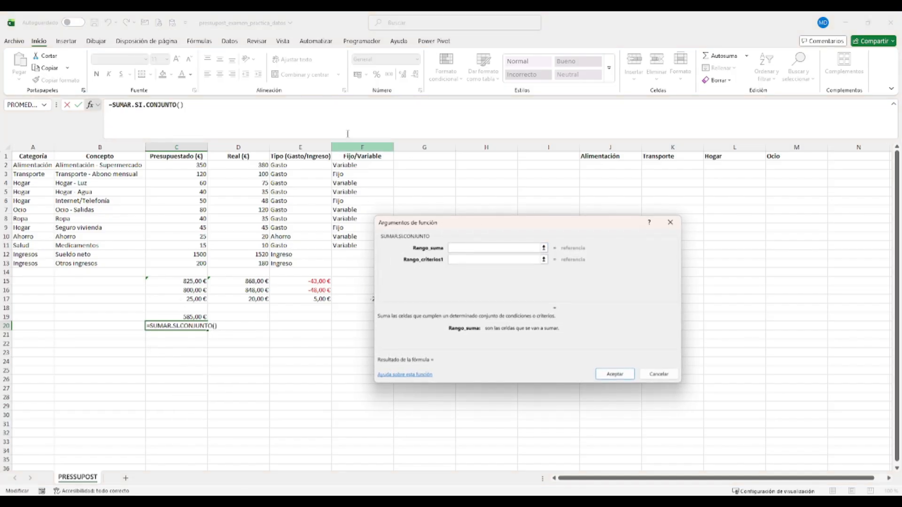
drag(197, 166, 197, 264)
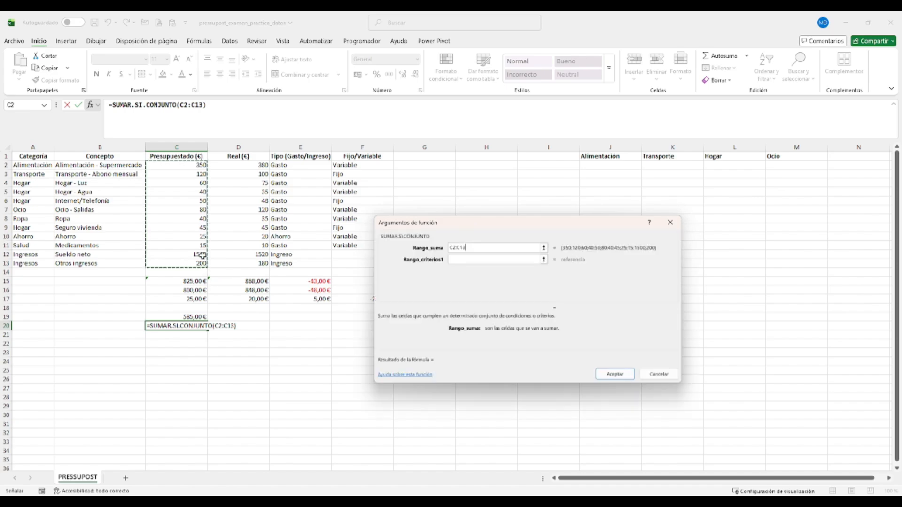
Set the first condition of the C20 formula to range F2:F13 with criterion fijo.
click(463, 260)
drag(359, 168, 359, 260)
click(474, 272)
text(fijo)
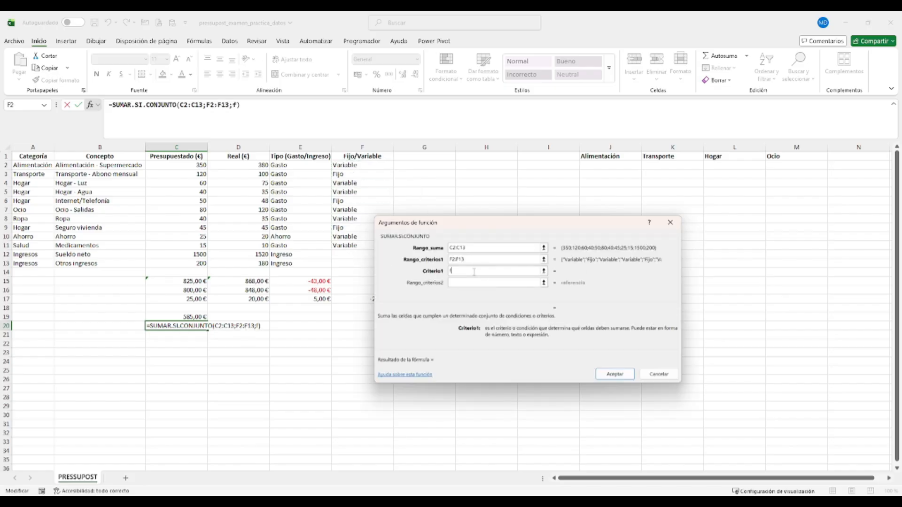
Add the second condition, range E2:E13 with criterion gasto, and accept the C20 formula.
click(459, 282)
drag(308, 166, 305, 264)
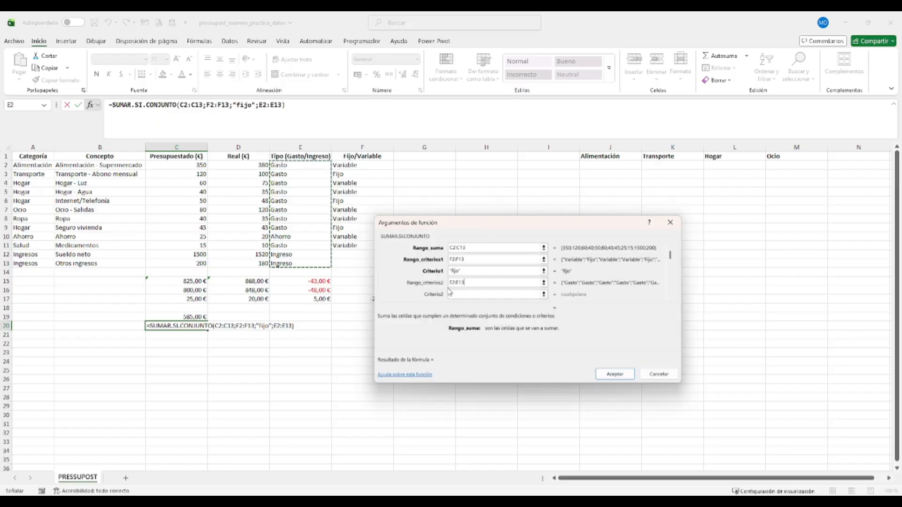
click(457, 295)
text(gasto)
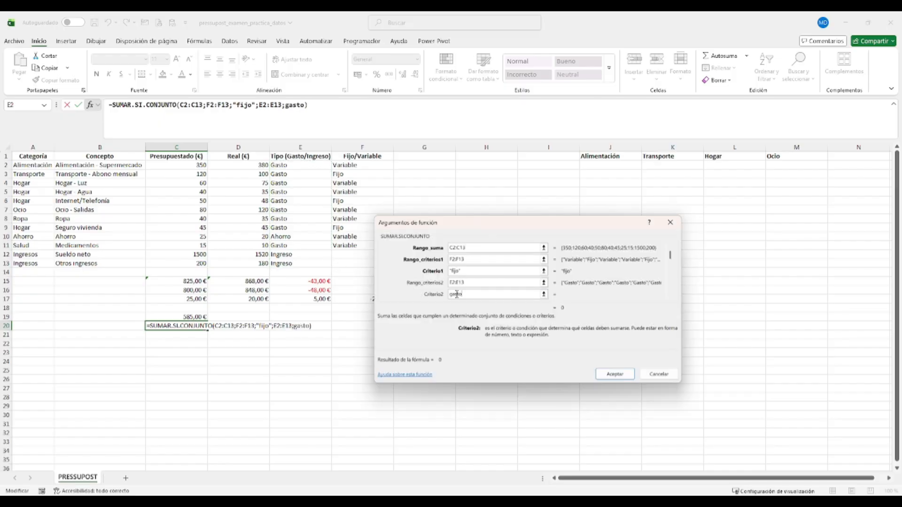
click(615, 374)
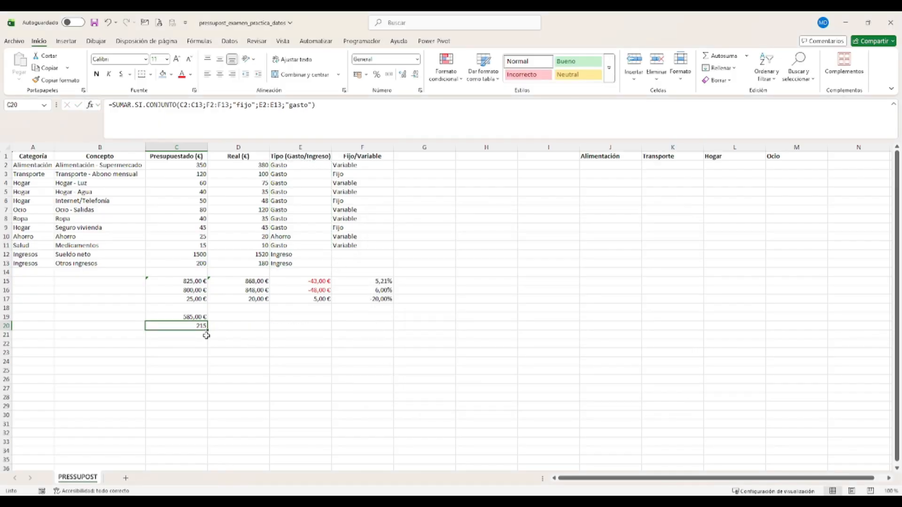
Copy the currency formatting of C19 onto the fixed expense total in C20.
click(190, 317)
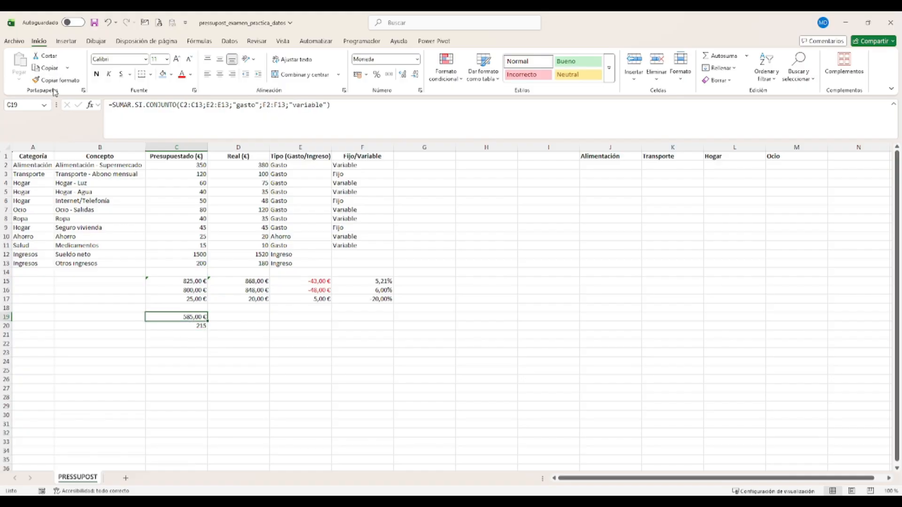
click(57, 80)
click(181, 326)
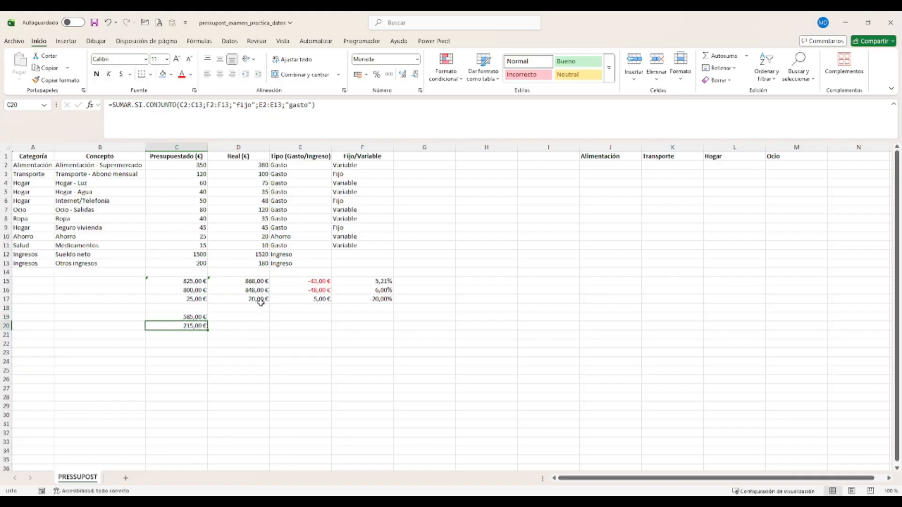
Review the C19 and C20 formulas against the expense type and fixed/variable entries in columns E and F.
click(186, 316)
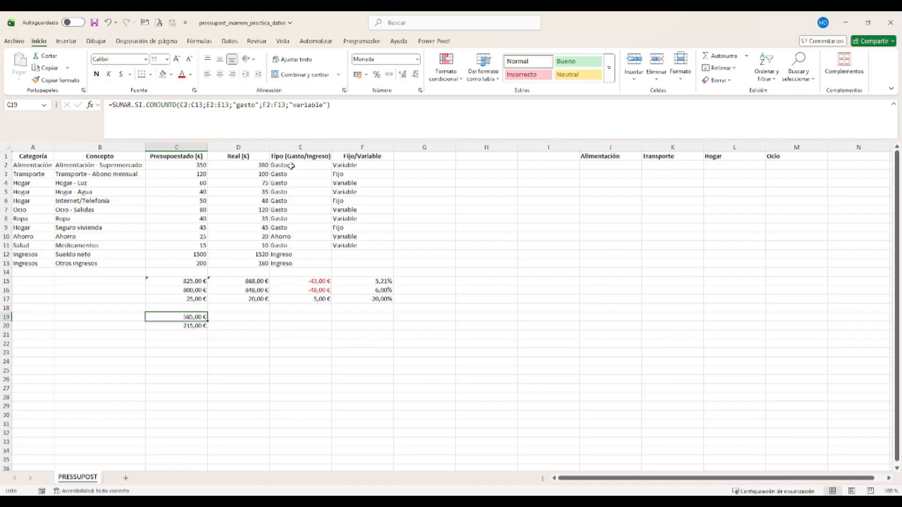
drag(292, 167, 288, 235)
click(346, 183)
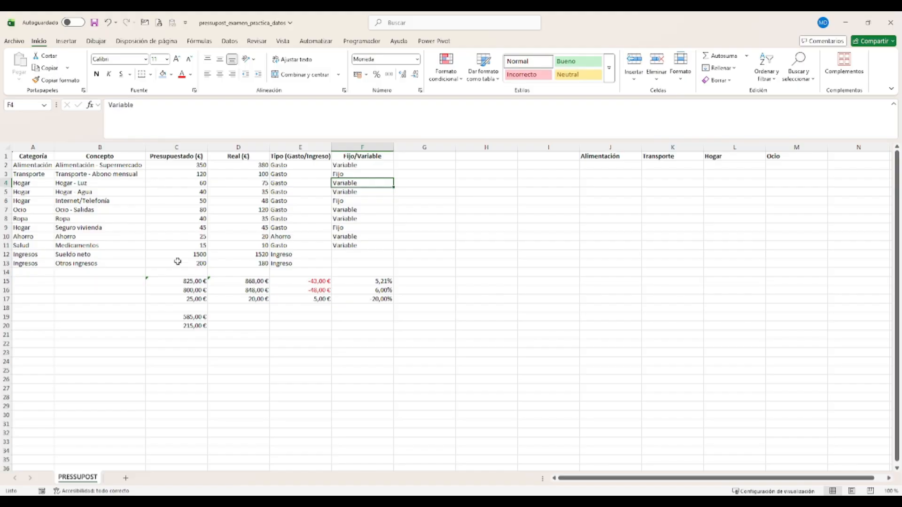
drag(283, 165, 288, 246)
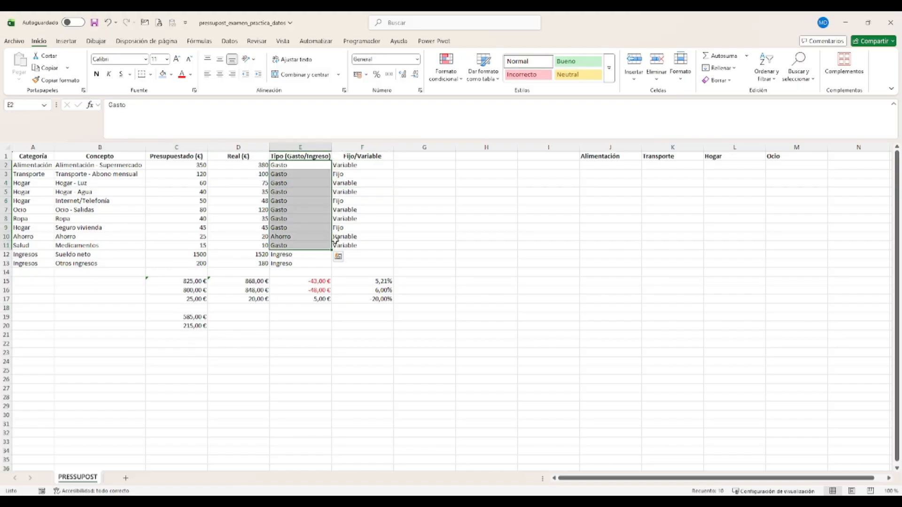
click(350, 235)
click(189, 326)
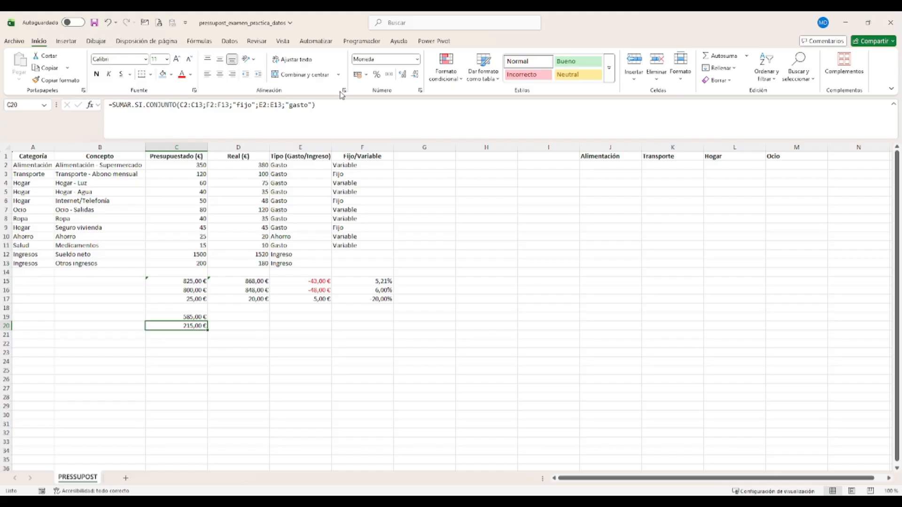
drag(547, 159, 715, 278)
scroll(592, 282, down, 4)
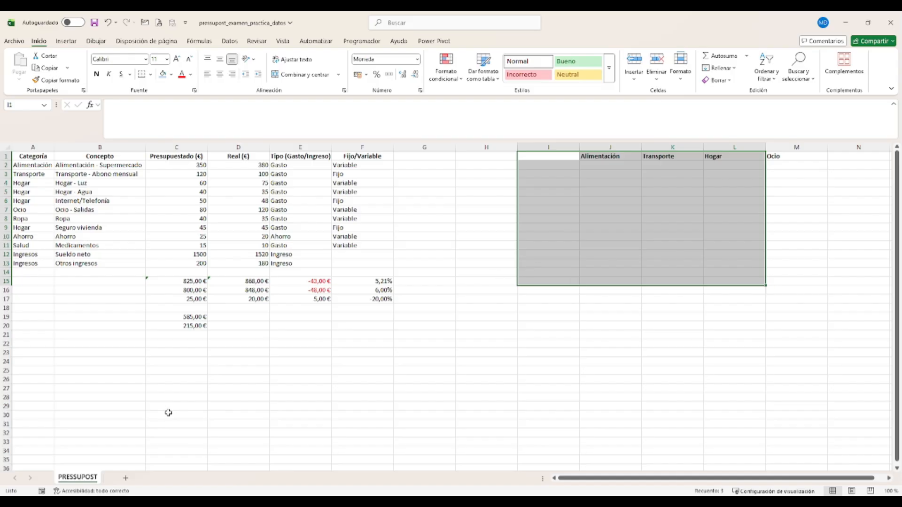
click(176, 370)
Insert a 2D pie chart from B1:D13 and place it in the empty area beside the budget table, from column H.
click(67, 42)
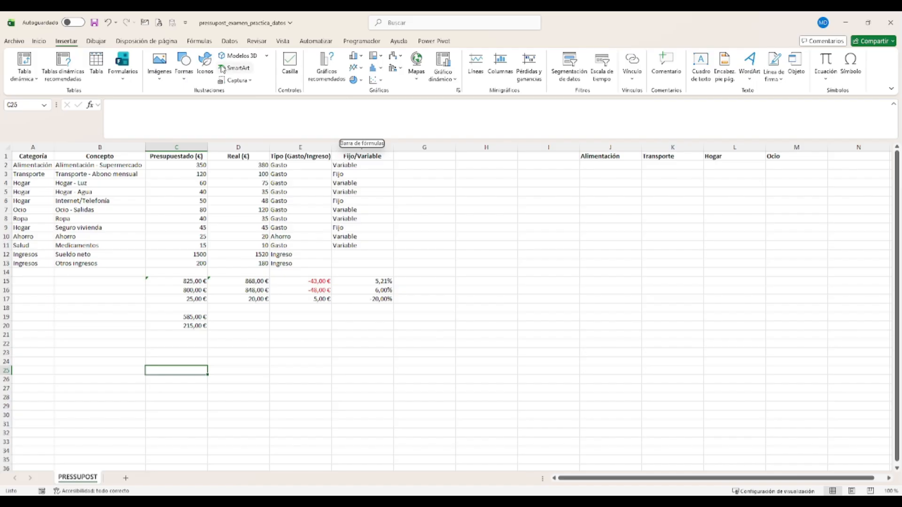
drag(98, 158, 240, 261)
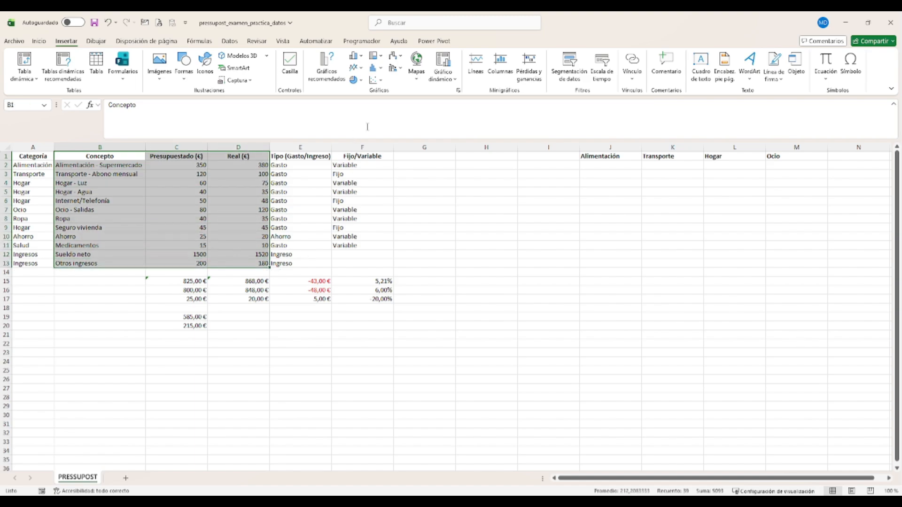
click(357, 80)
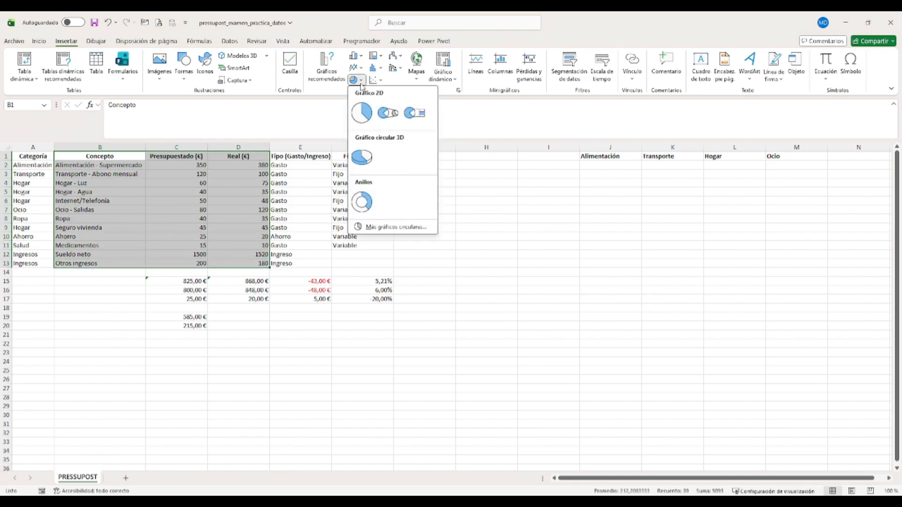
click(367, 114)
drag(527, 296, 655, 247)
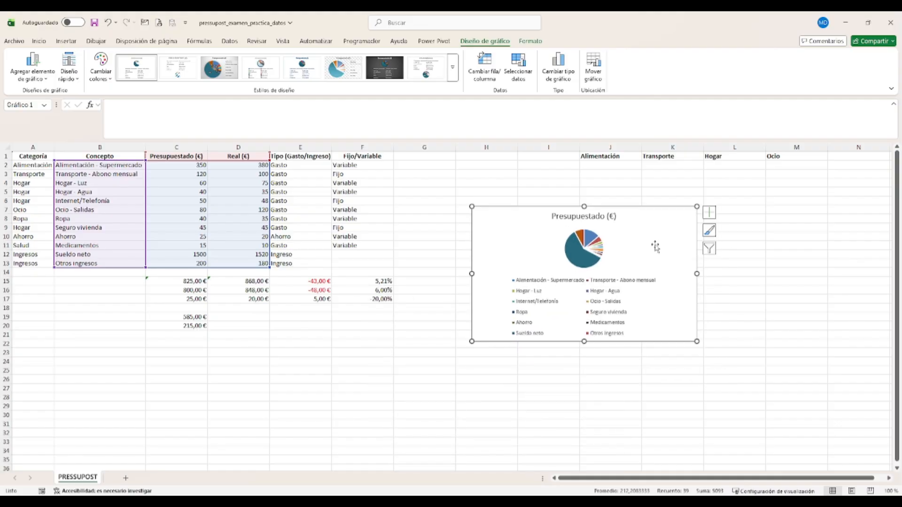
Replace the pie chart's title with "Partidas presupuesto".
click(608, 217)
double_click(605, 217)
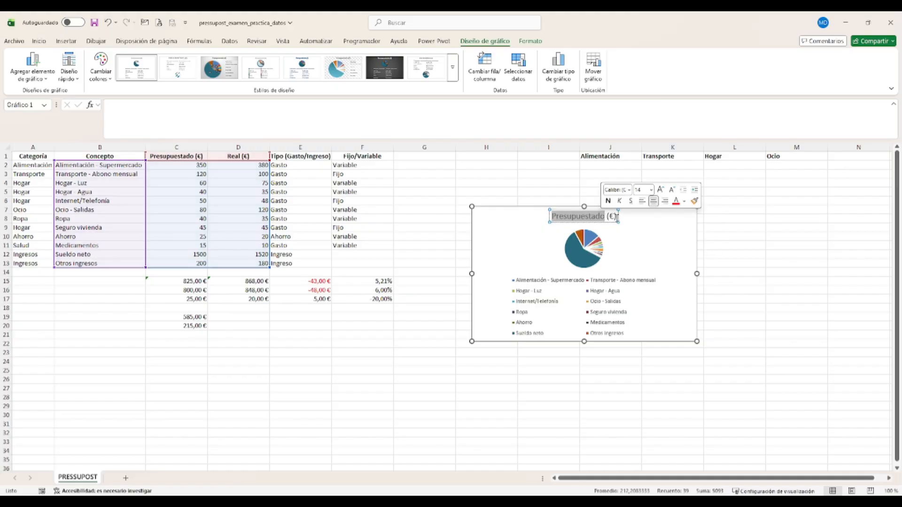
text(Par)
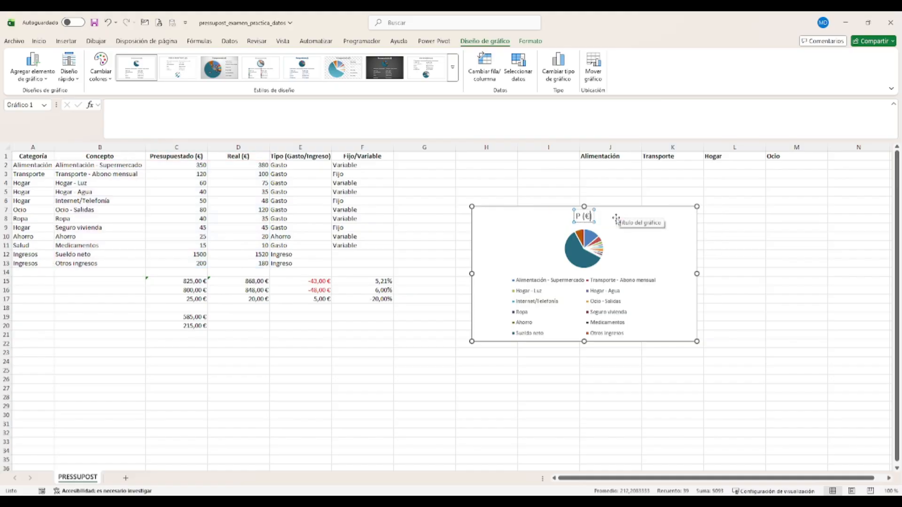
text(tidas pres)
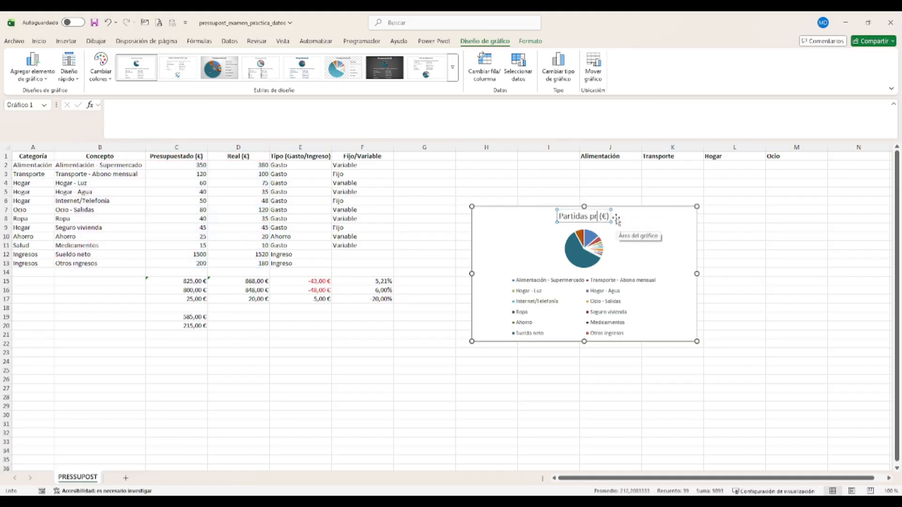
text(upuesto)
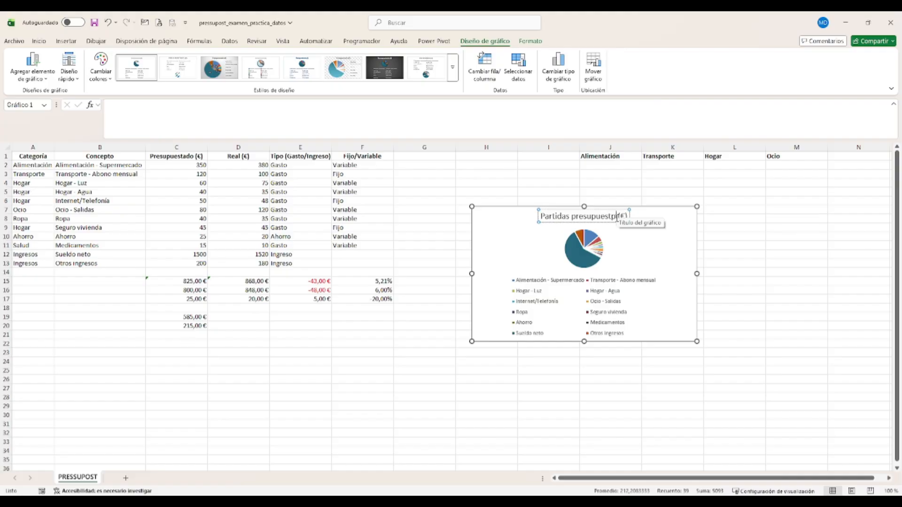
key(Delete)
key(BackSpace)
text(a)
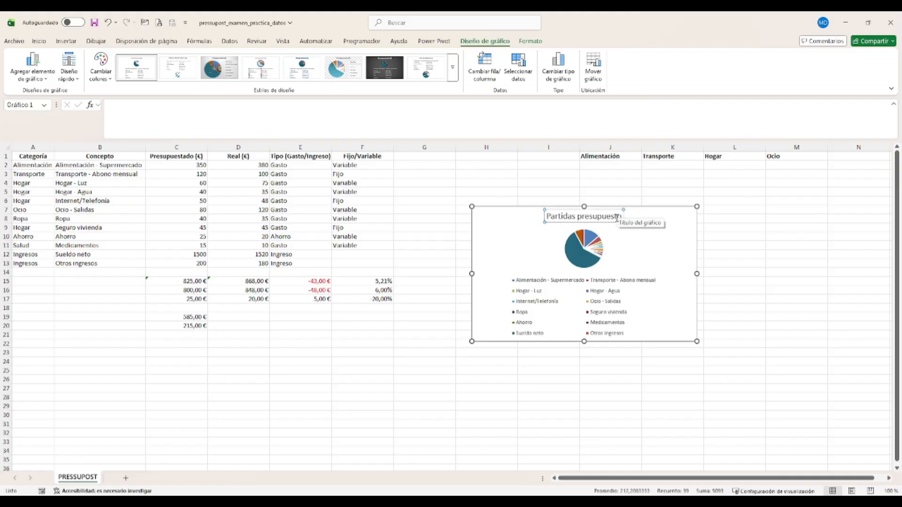
Limit the pie chart's data series to the Real (€) values in D2:D13.
click(630, 249)
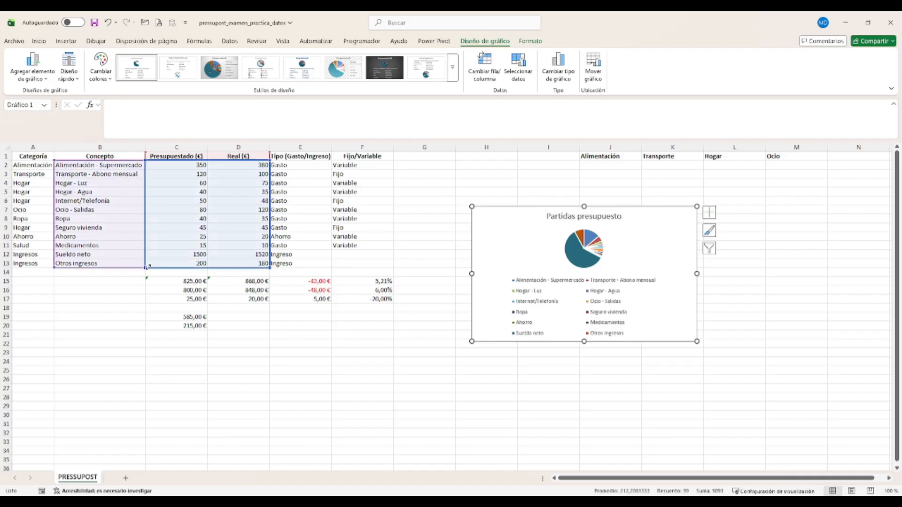
drag(147, 267, 208, 267)
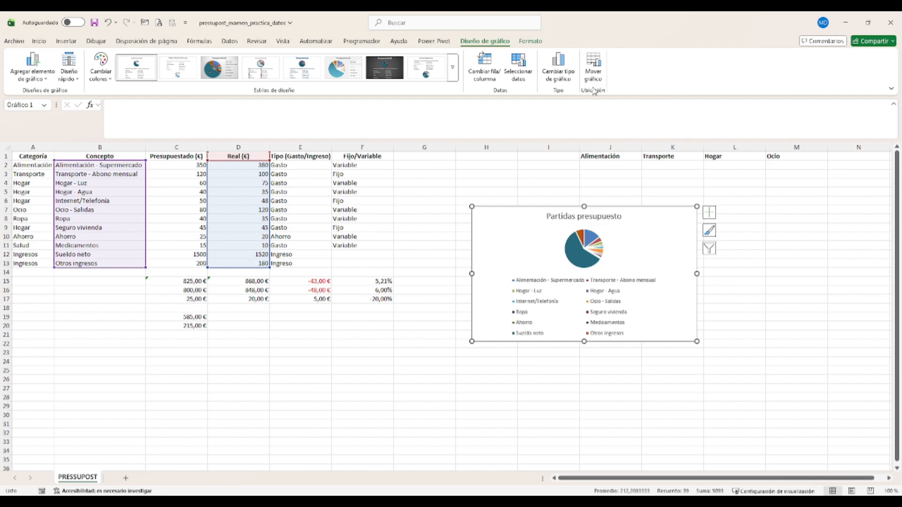
Change the chart type to Circular 3D and enlarge the chart to span about columns G to K down to row 29.
click(558, 69)
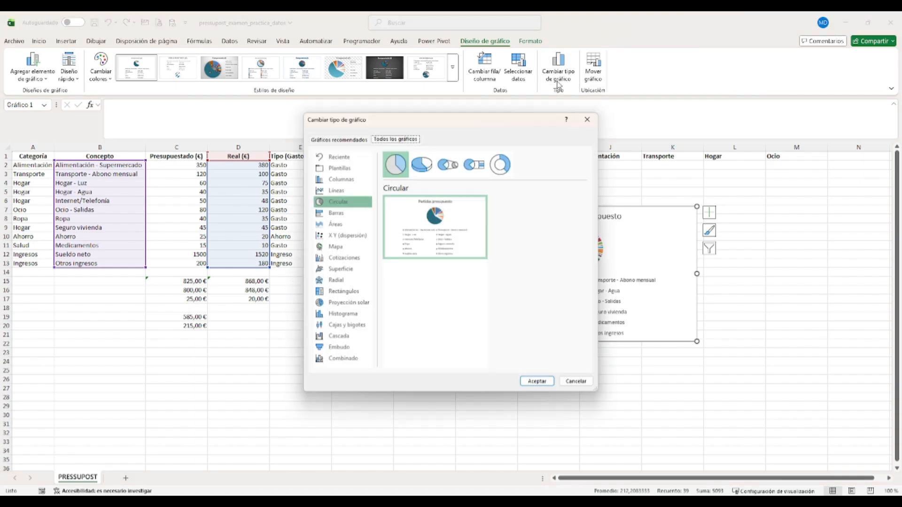
click(420, 164)
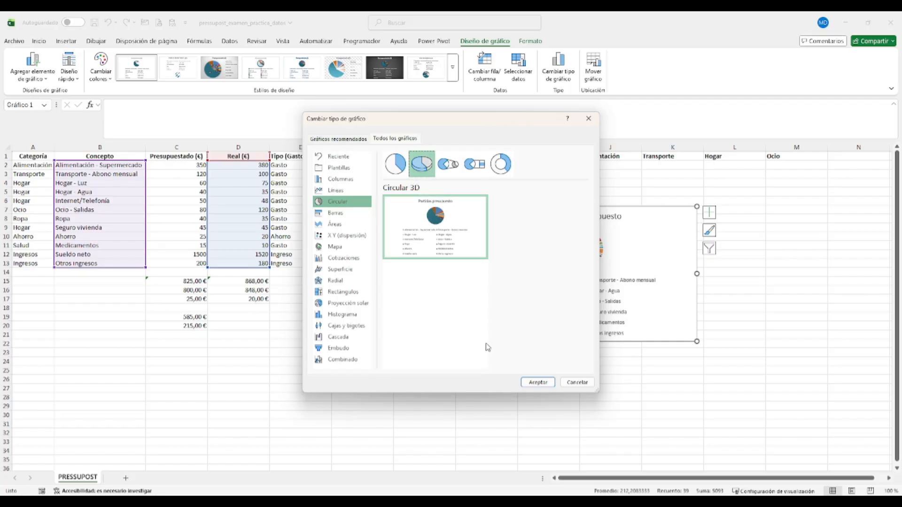
click(530, 384)
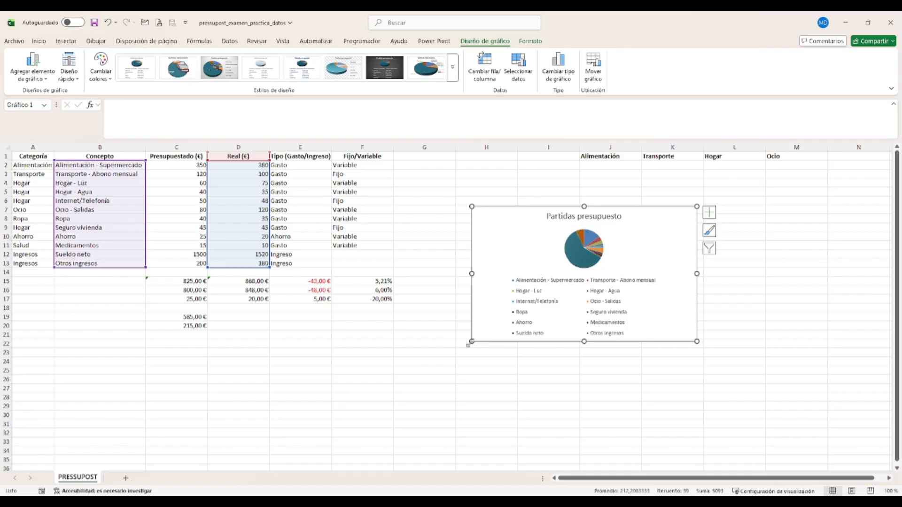
drag(472, 342, 412, 409)
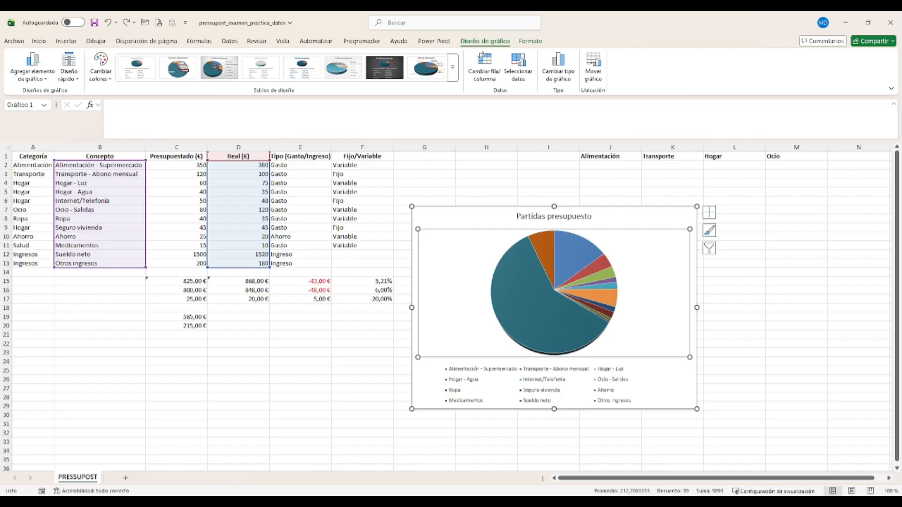
Check the chart requirements on pages 6 and 7 of the exercise sheet and add data labels of type "Llamada de datos" to the pie chart.
click(649, 503)
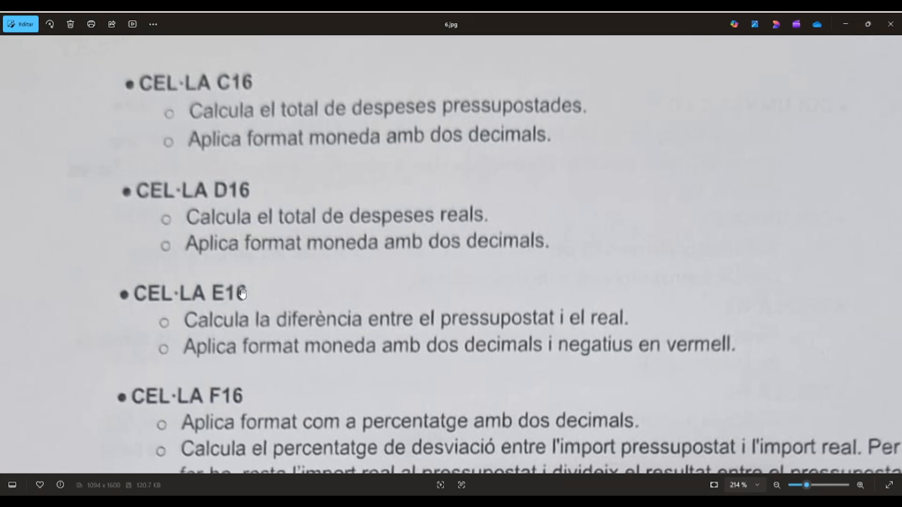
scroll(242, 292, down, 5)
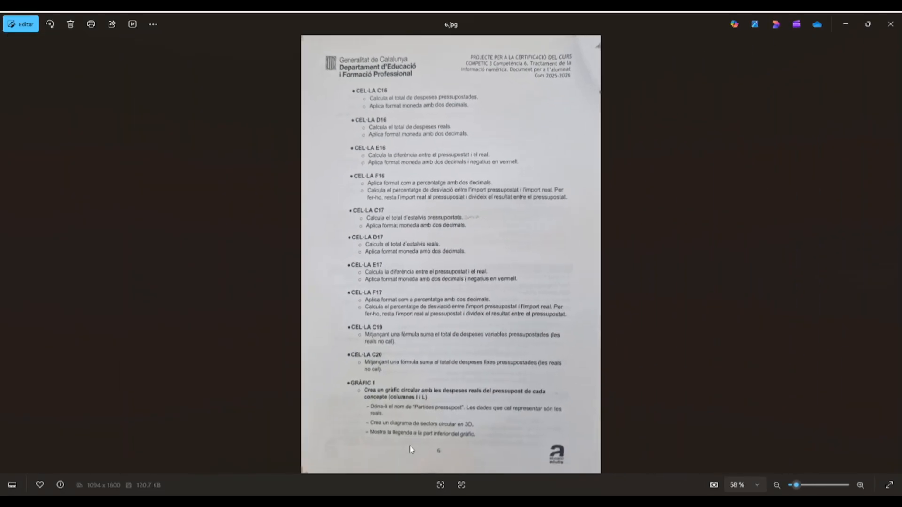
key(Right)
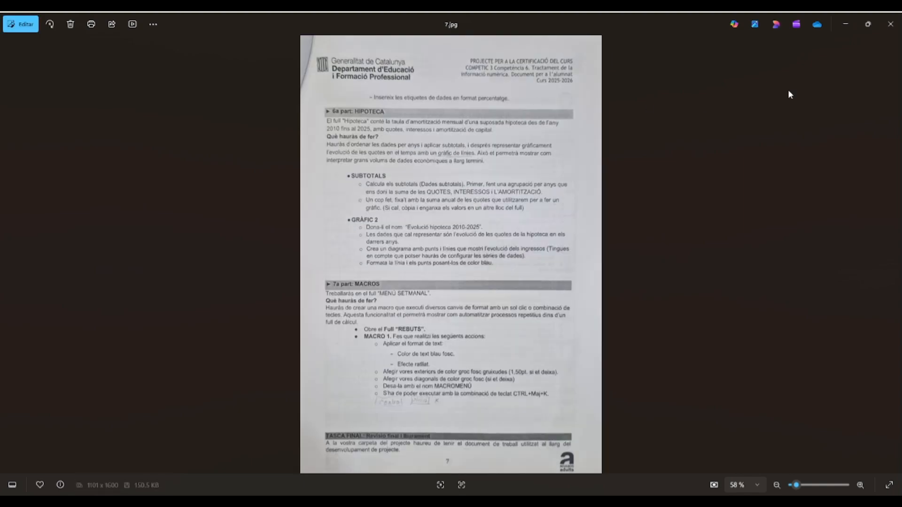
click(845, 25)
click(684, 231)
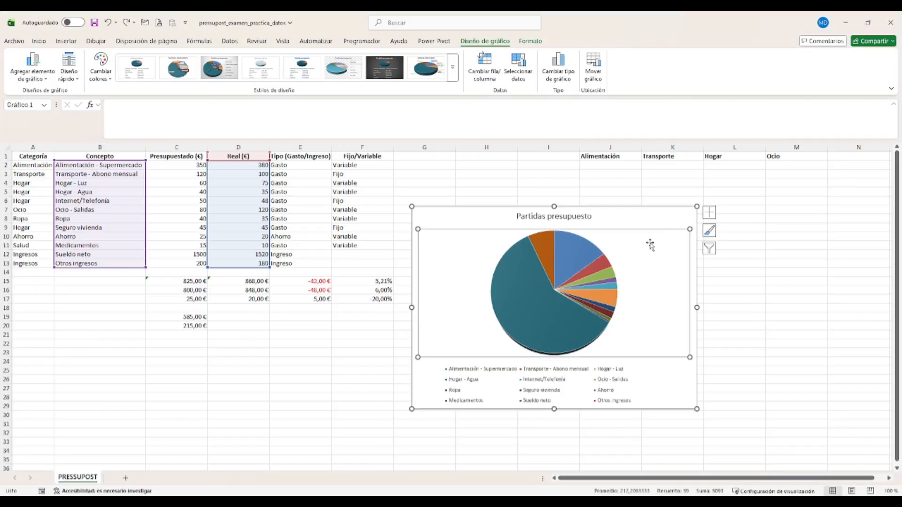
click(710, 212)
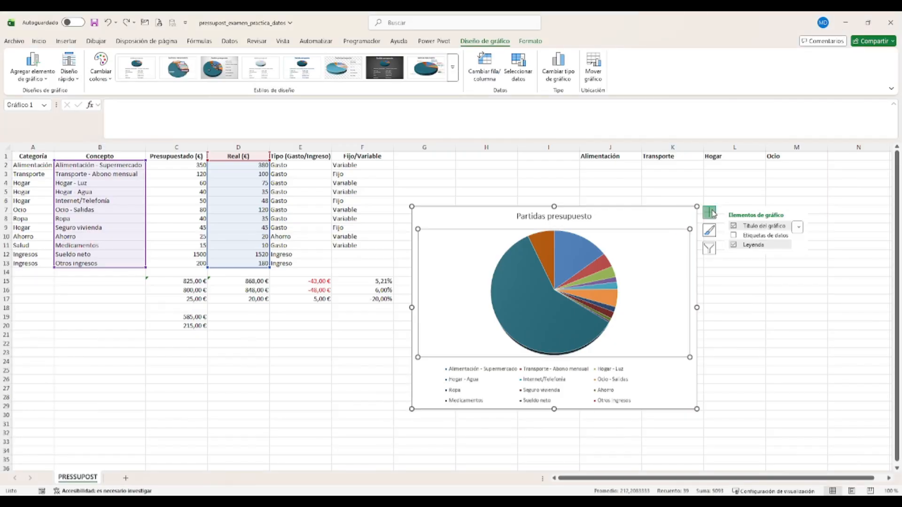
click(733, 236)
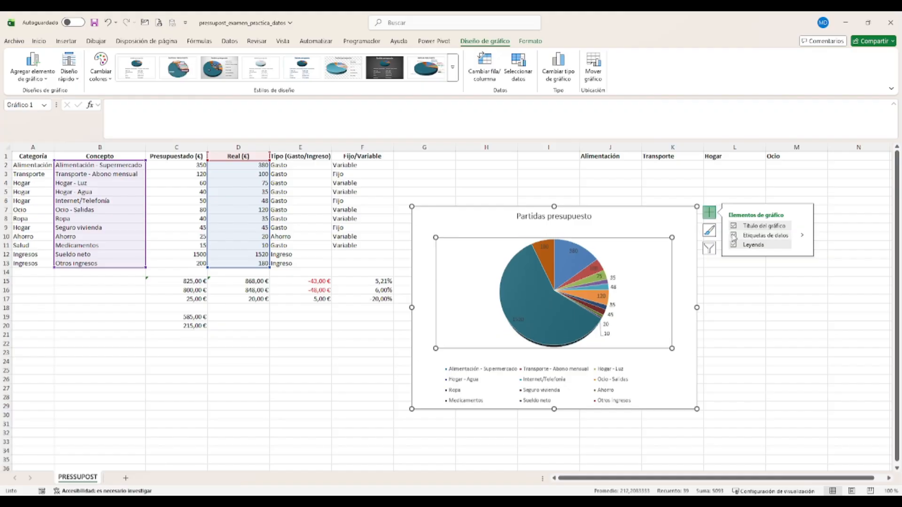
click(801, 236)
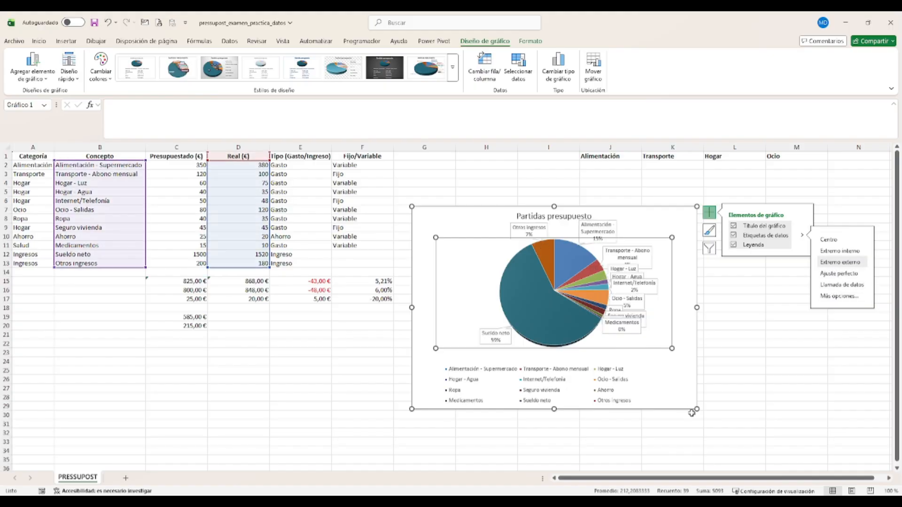
Enlarge the chart to span about columns G to M and rows 4 to 35, and reapply the Circular 3D chart type.
drag(697, 409, 825, 457)
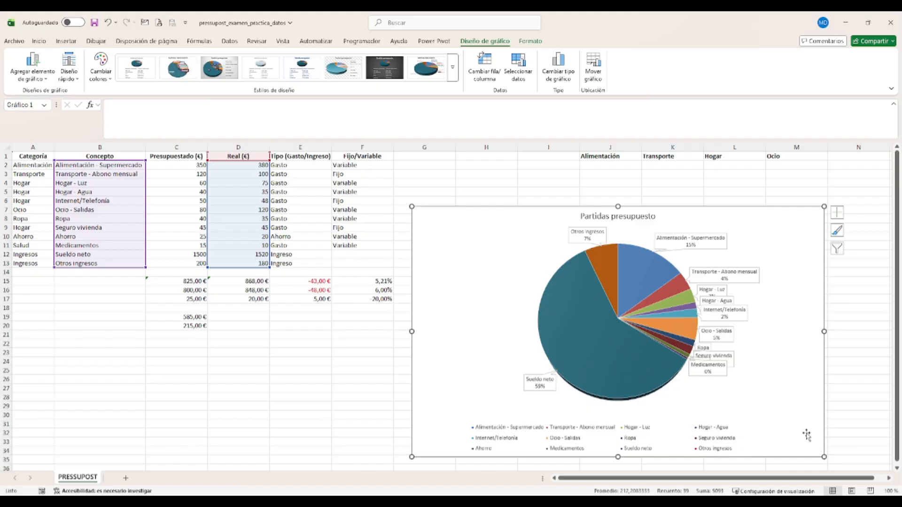
drag(412, 206, 410, 179)
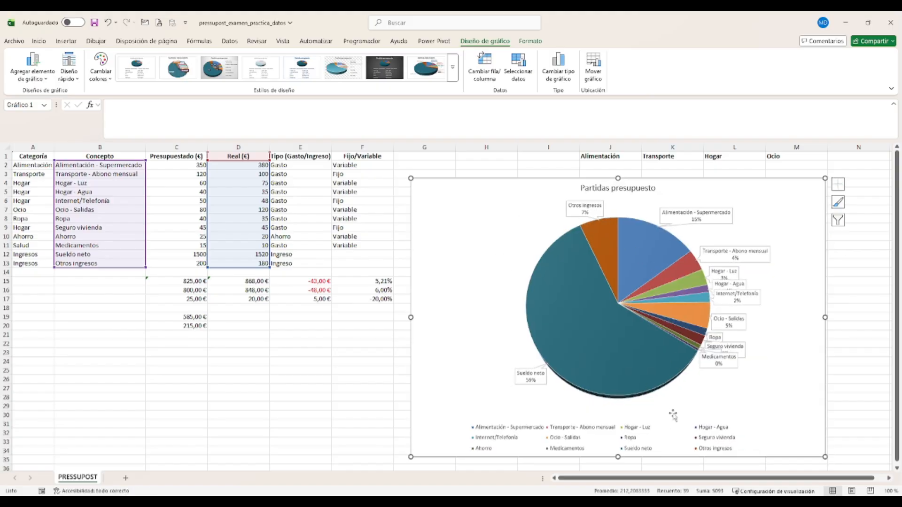
click(639, 389)
click(668, 415)
click(559, 68)
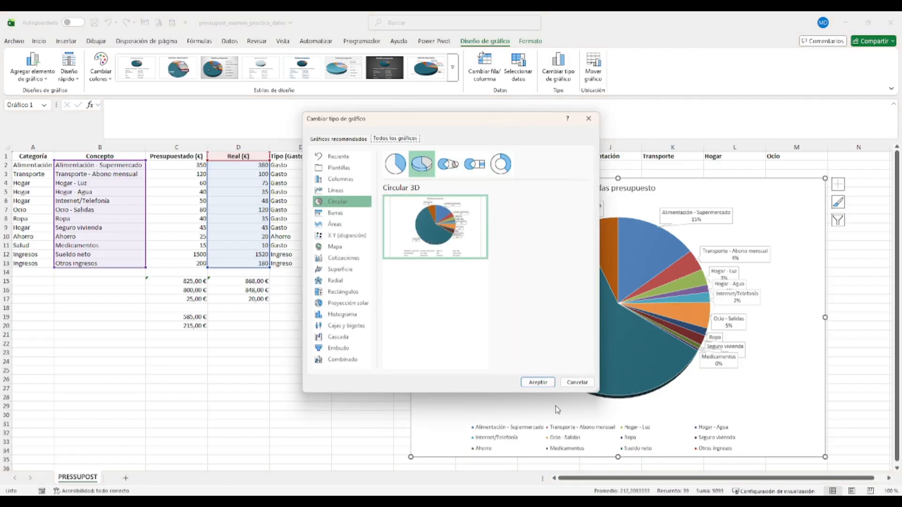
click(538, 382)
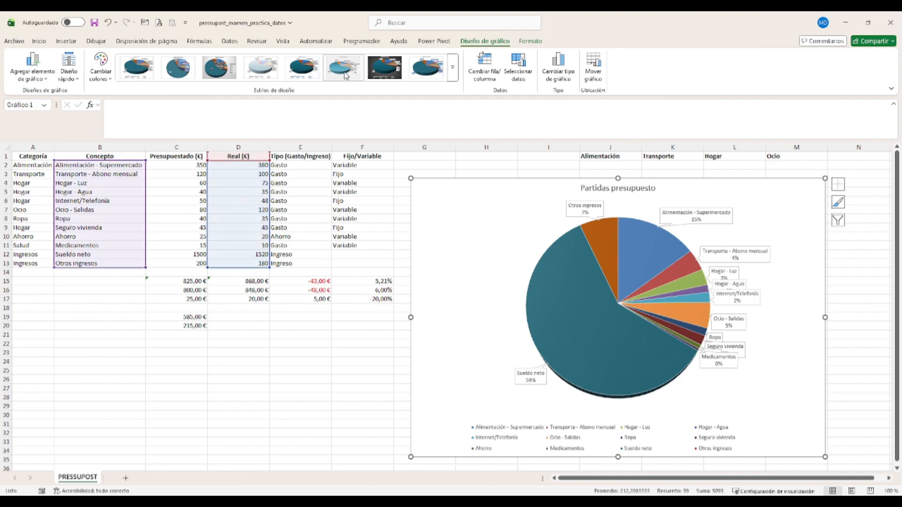
Apply the light grey design style with a thick tilted pie to the chart and set its legend position to Inferior.
click(346, 75)
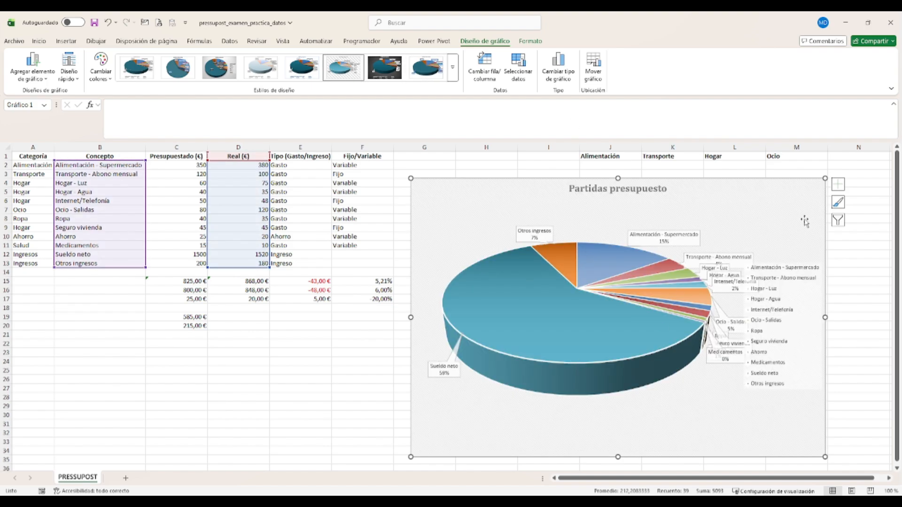
click(844, 188)
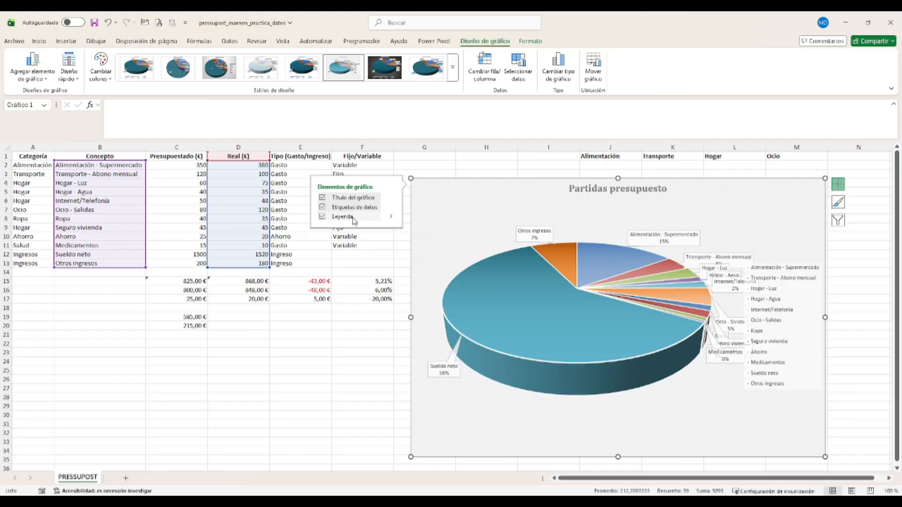
click(391, 217)
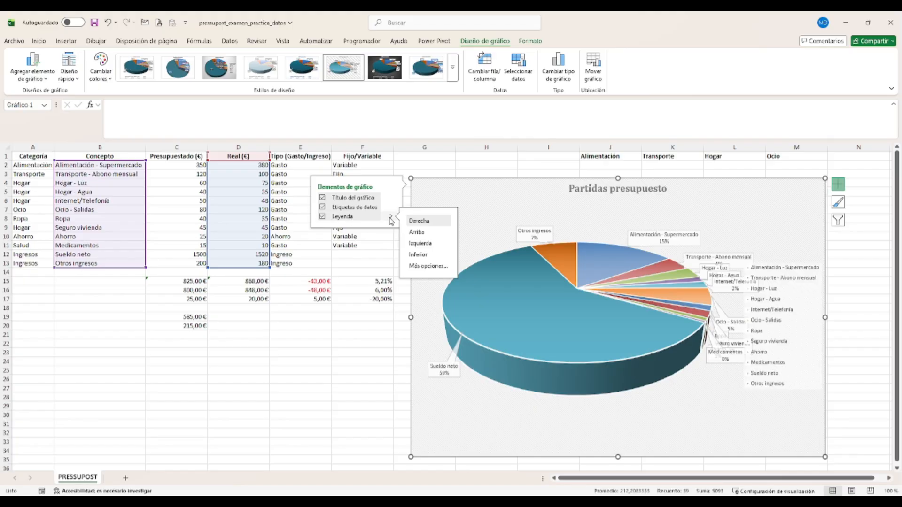
click(416, 255)
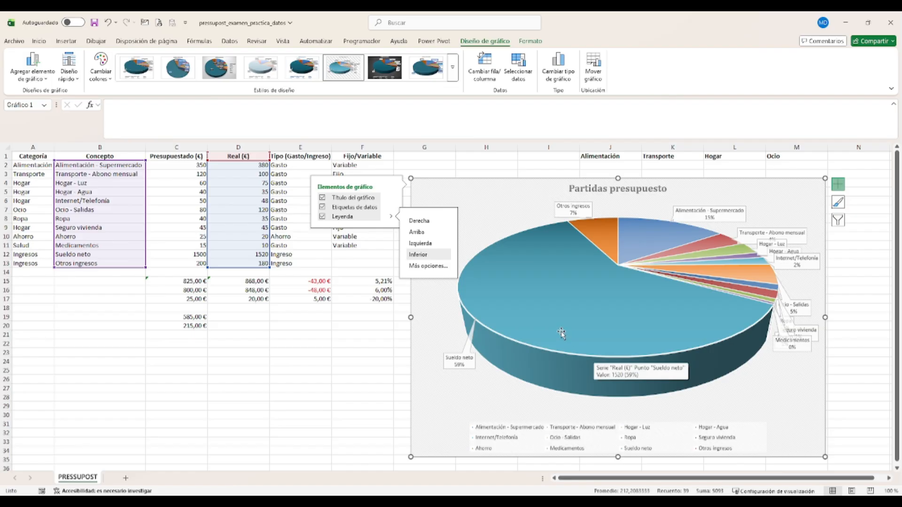
click(452, 68)
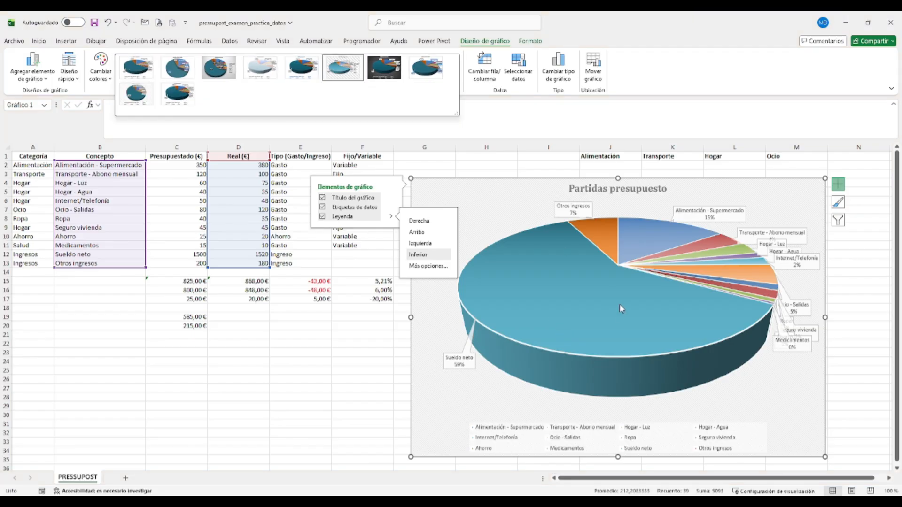
scroll(618, 315, down, 2)
scroll(618, 315, up, 2)
click(371, 365)
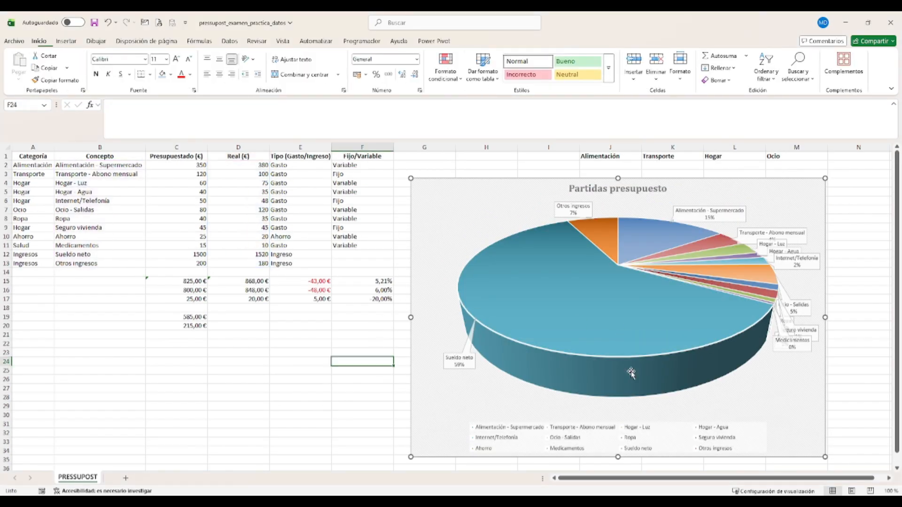
Widen the chart so that it extends into column N, down to about row 35.
scroll(760, 367, down, 4)
click(794, 329)
scroll(799, 348, up, 4)
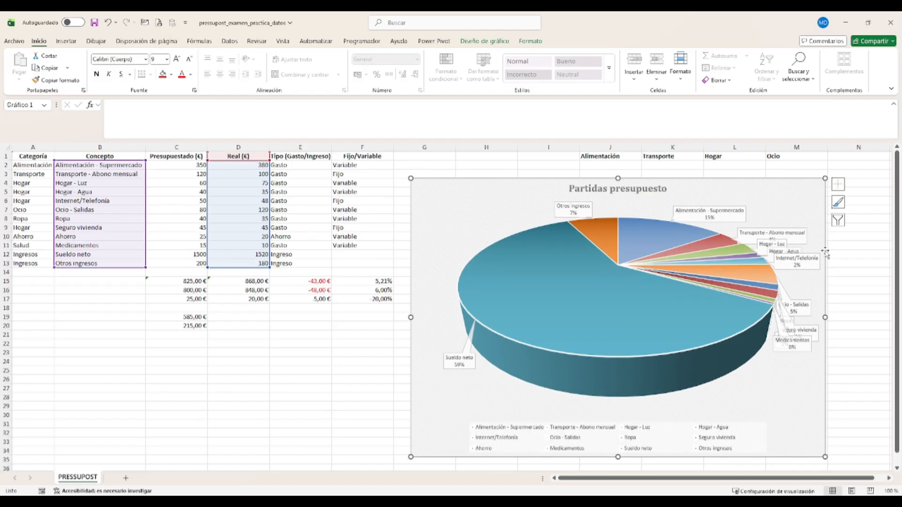
drag(826, 458, 875, 464)
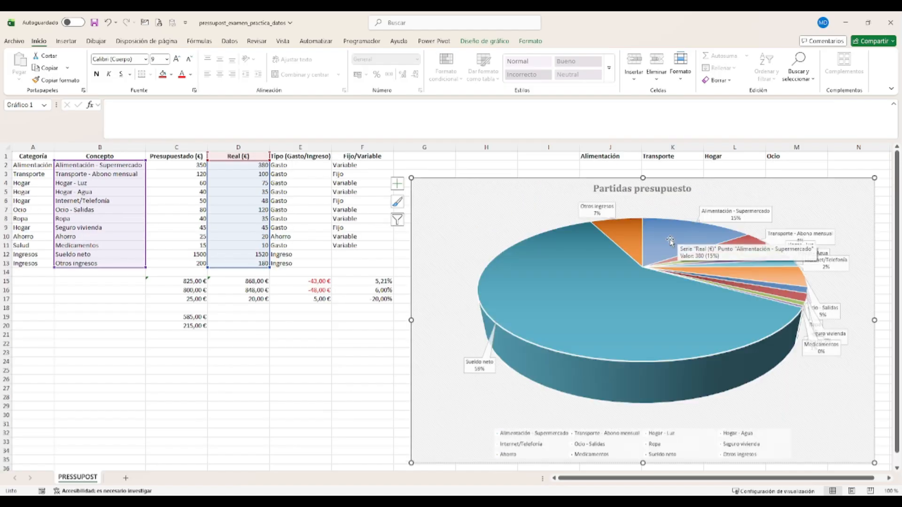
Apply the grey gradient design style with dark callout labels to the chart and set its legend position to Inferior.
click(530, 41)
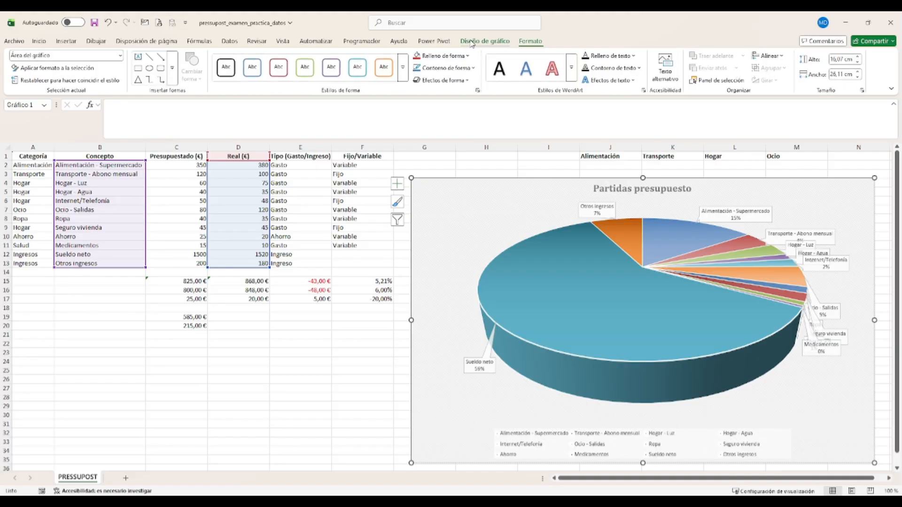
click(485, 41)
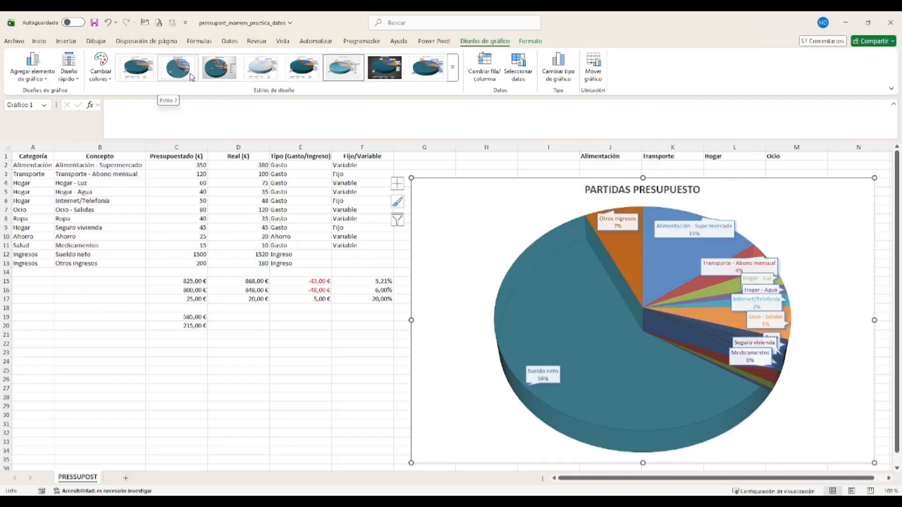
click(211, 76)
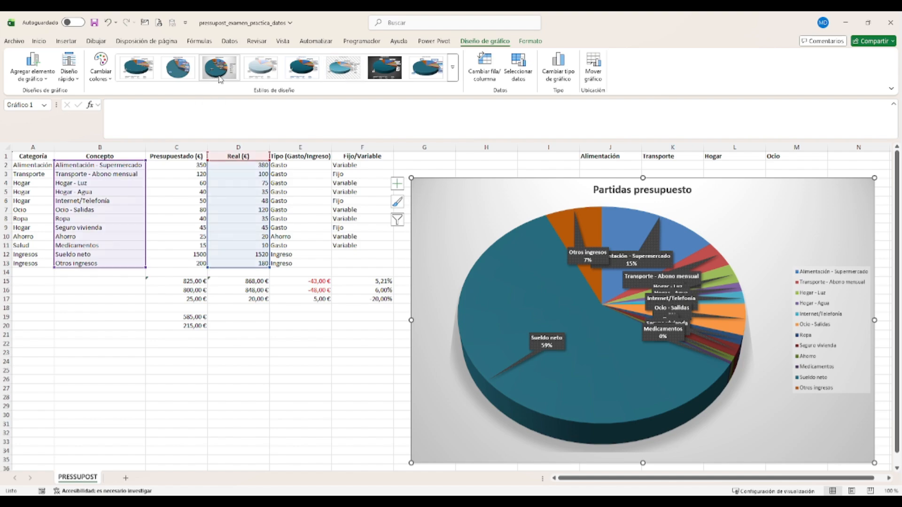
click(397, 183)
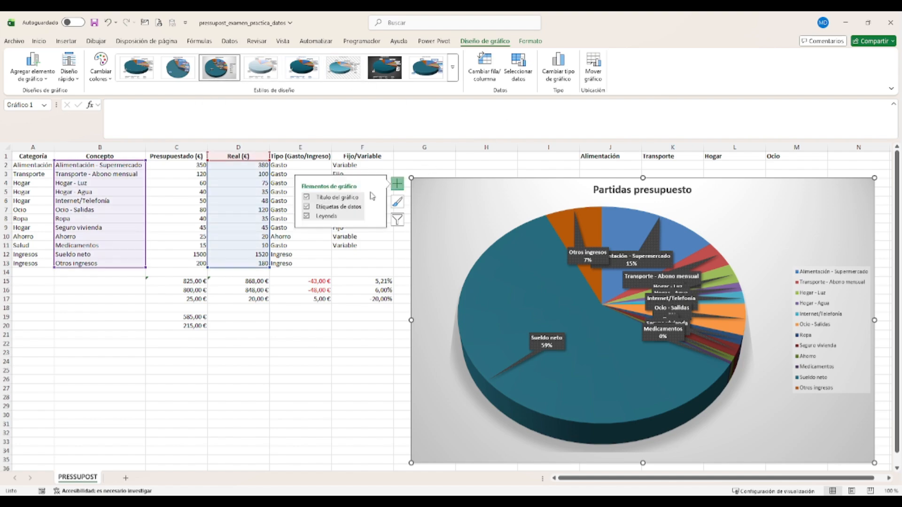
click(375, 216)
click(403, 254)
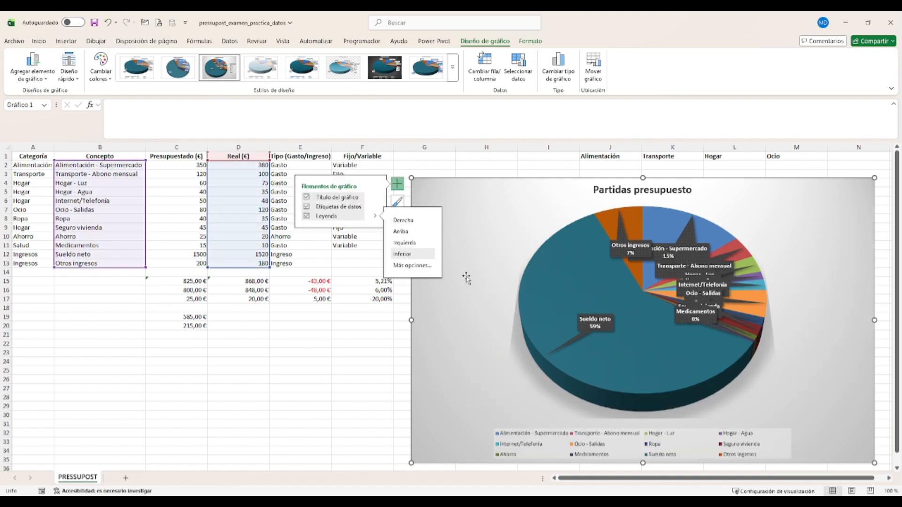
Save the budget workbook, check page 7 of the exercise sheet and switch to the HIPOTECA sheet of PROJECTE_COMPETIC3_C6_ALUMNE.
click(303, 362)
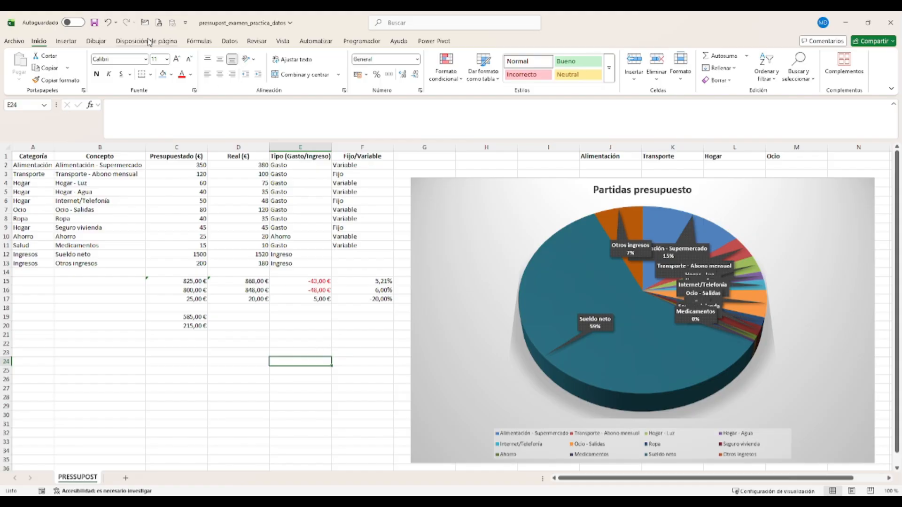
click(94, 23)
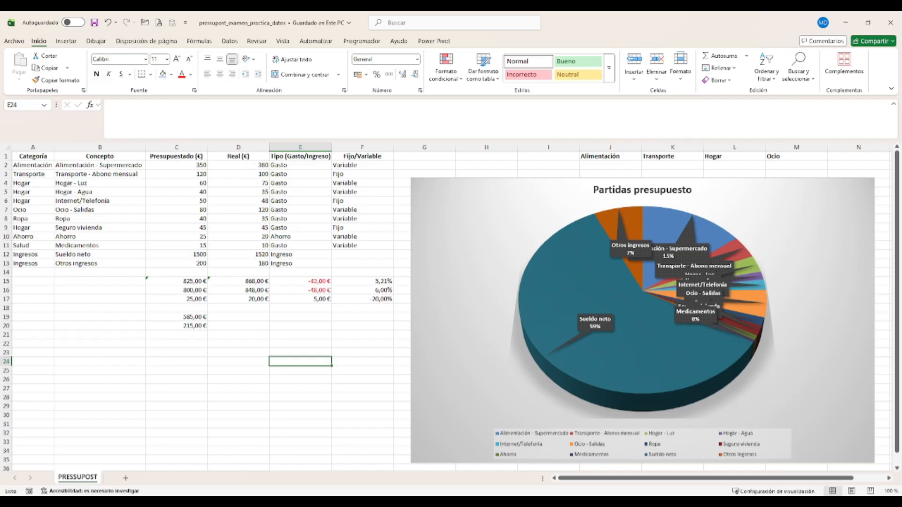
click(649, 503)
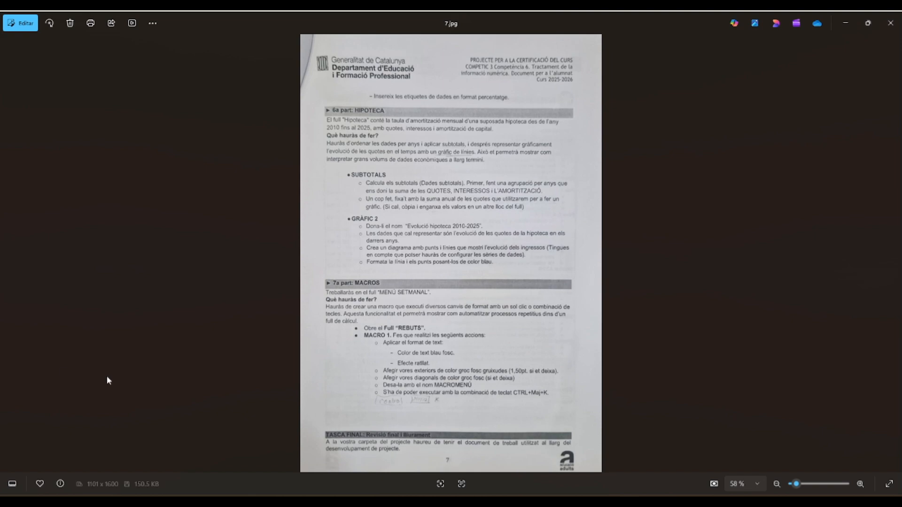
key(alt+Tab)
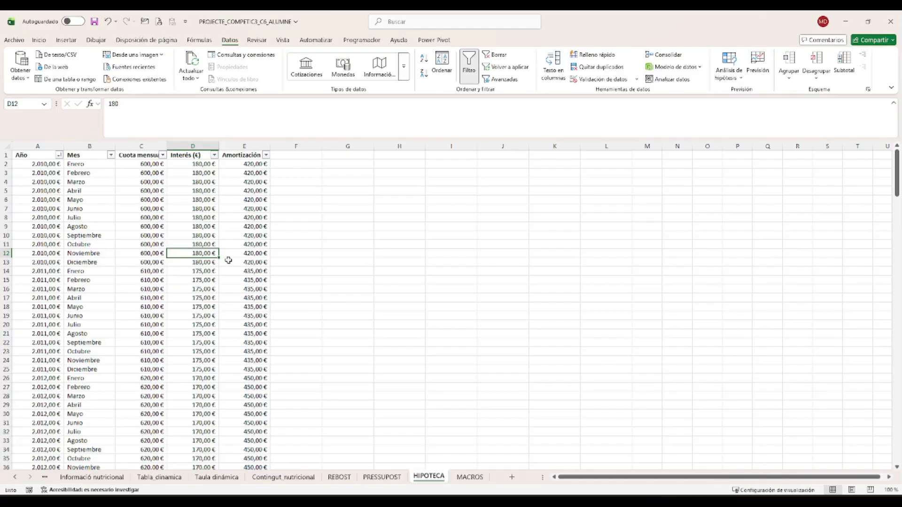
Format the Año column in column A as Número with no decimals.
click(77, 181)
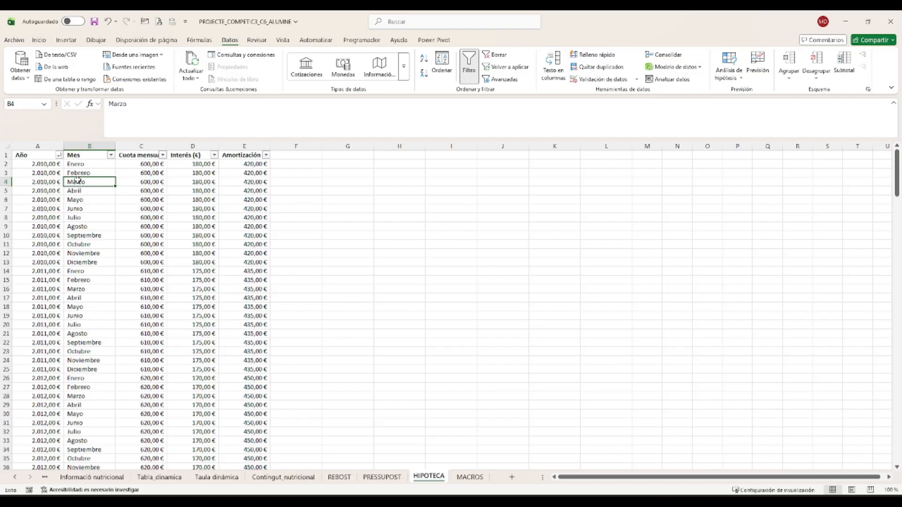
drag(52, 164, 52, 235)
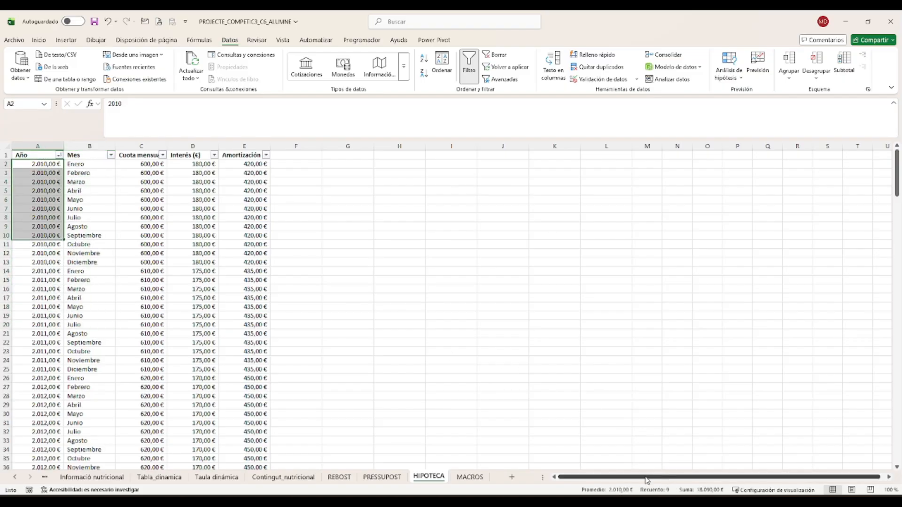
click(47, 146)
click(39, 40)
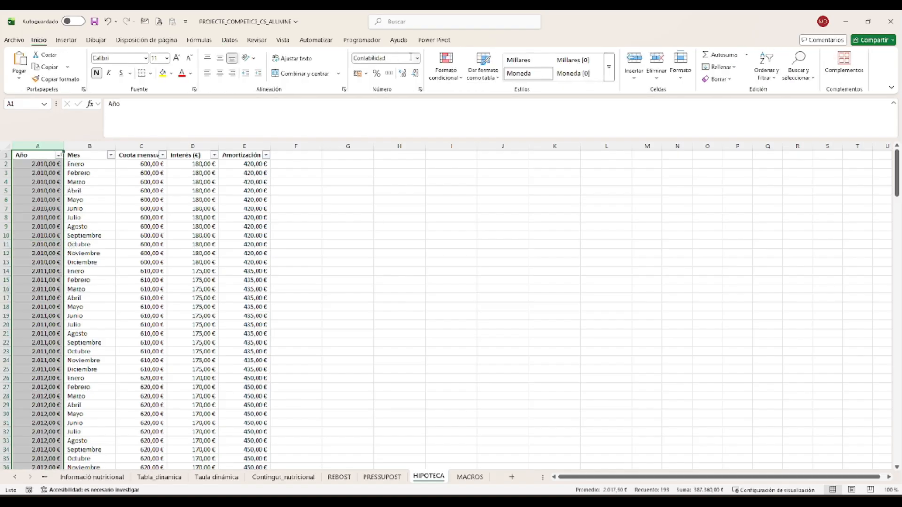
click(417, 57)
click(418, 102)
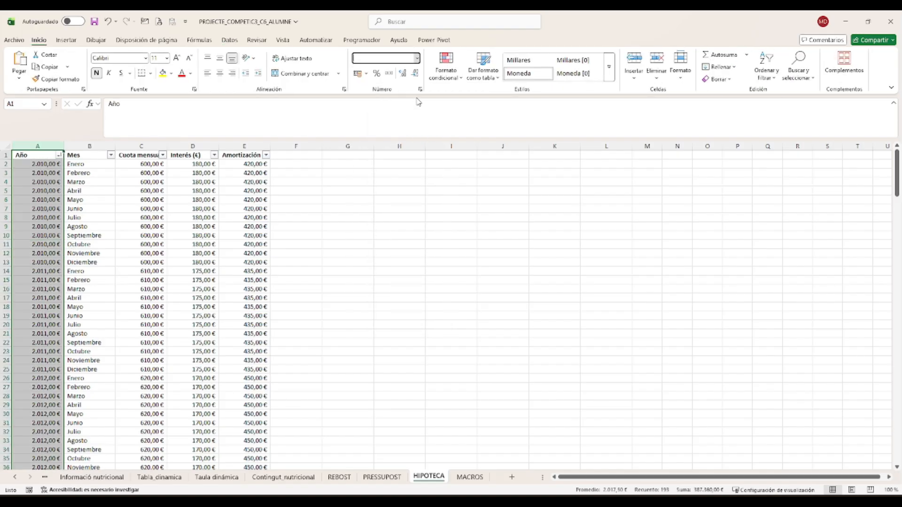
click(416, 74)
click(416, 73)
click(53, 165)
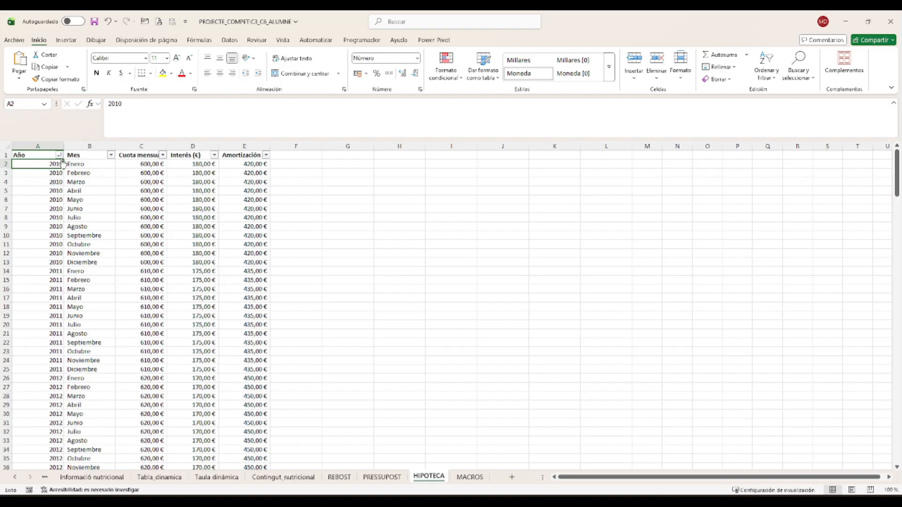
Add subtotals to the mortgage table A1:E193 at each change in Año, using Suma for Cuota mensual, Interés and Amortización.
scroll(54, 308, down, 14)
scroll(54, 308, up, 14)
click(35, 155)
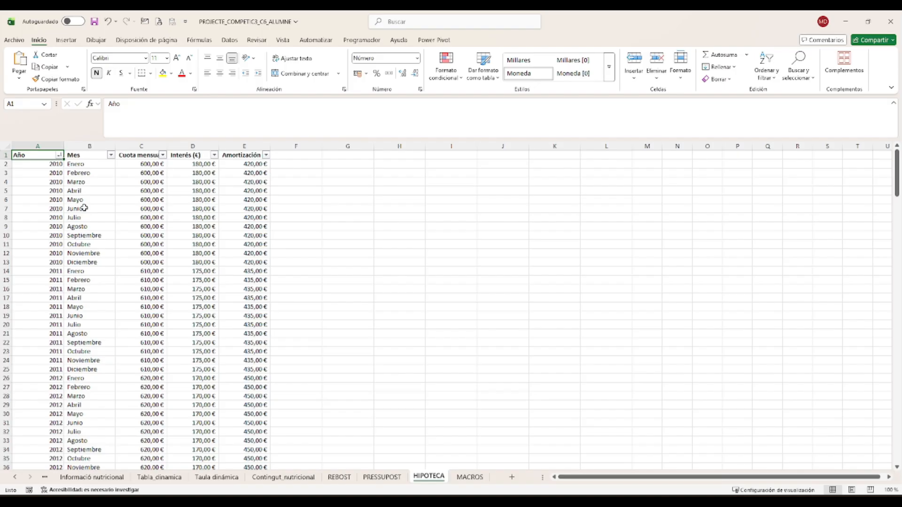
key(ctrl+shift+Right)
key(ctrl+shift+Down)
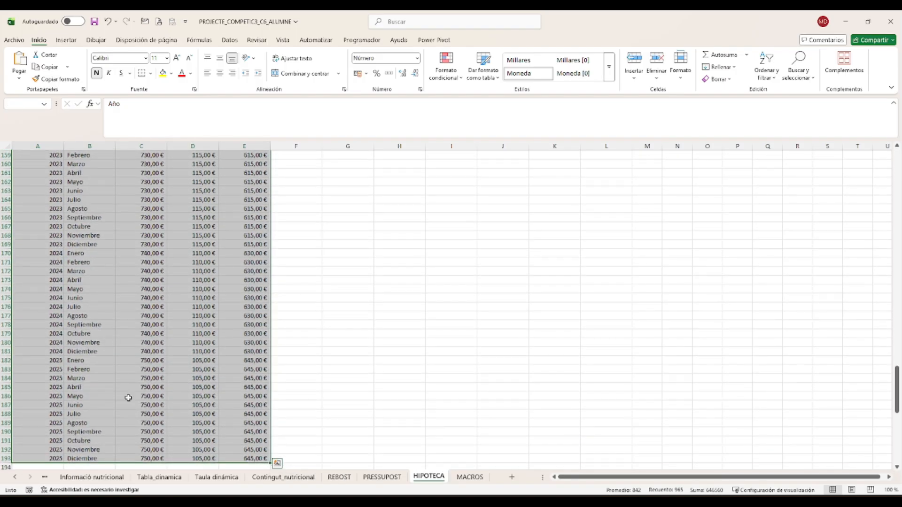
scroll(128, 398, down, 1)
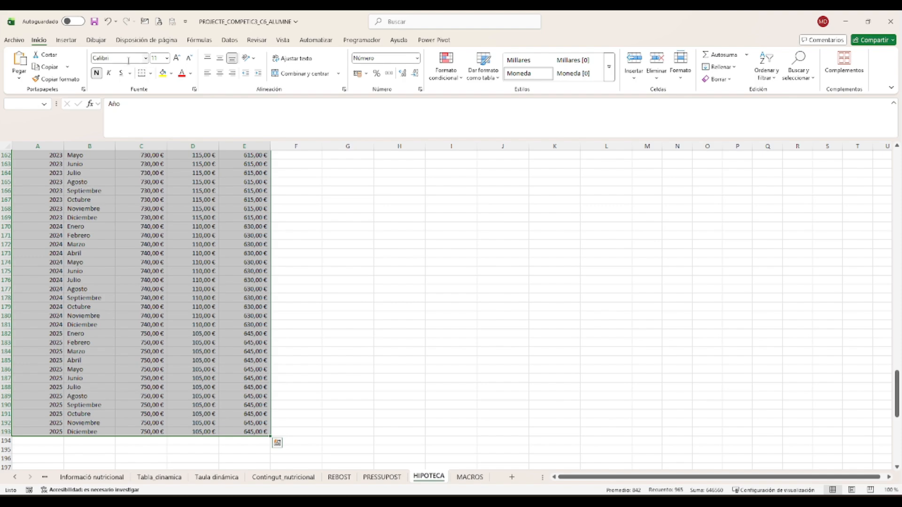
click(230, 40)
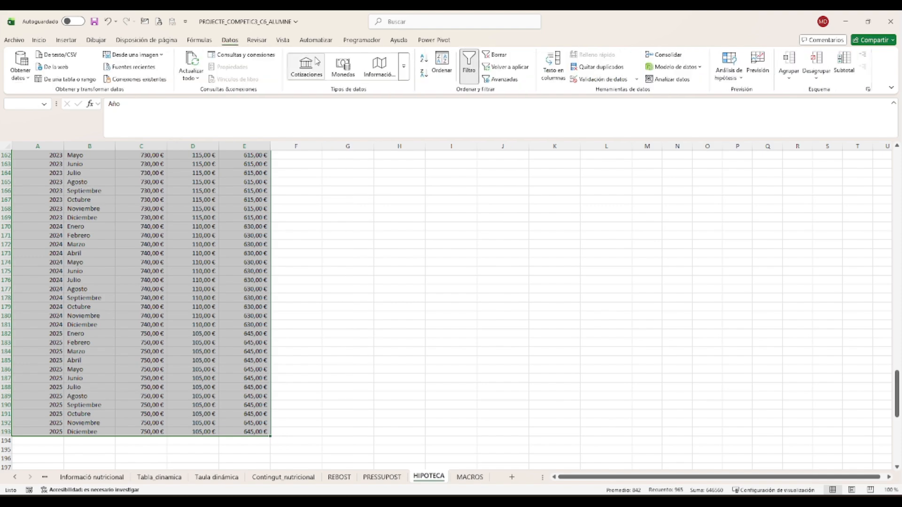
click(844, 69)
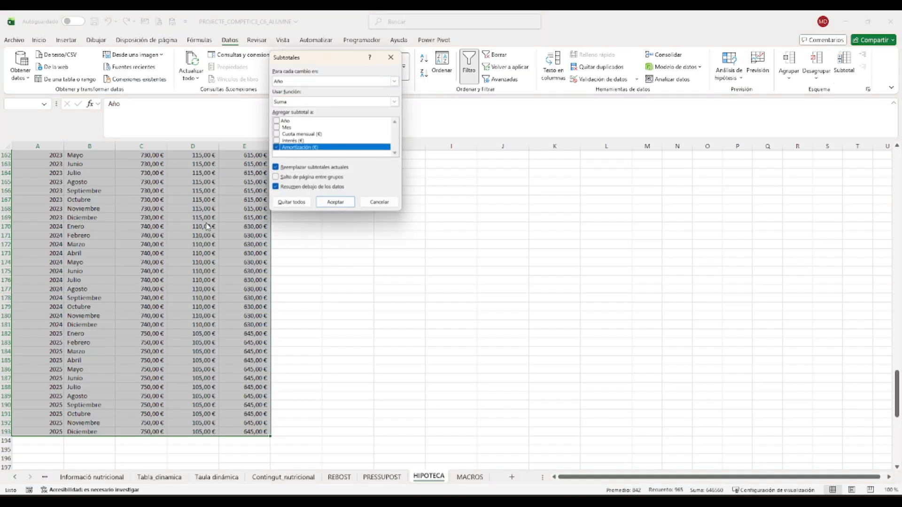
click(292, 83)
click(294, 90)
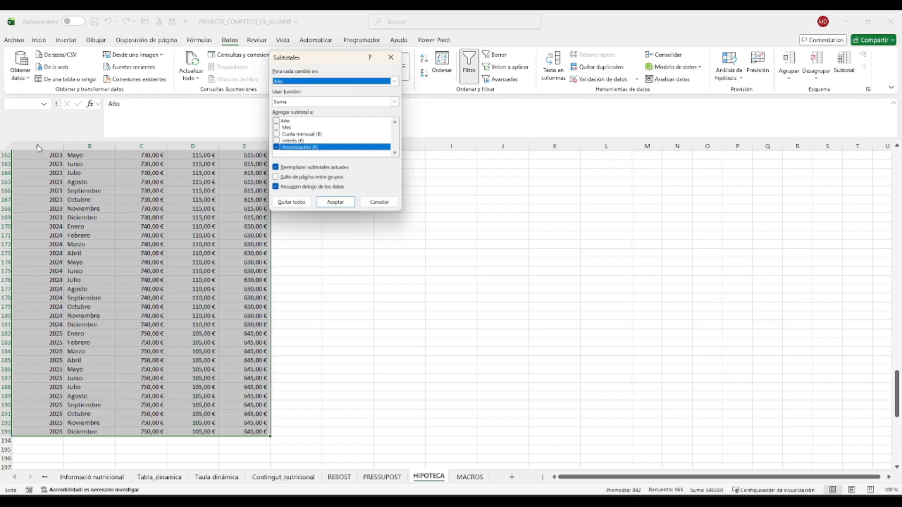
click(295, 103)
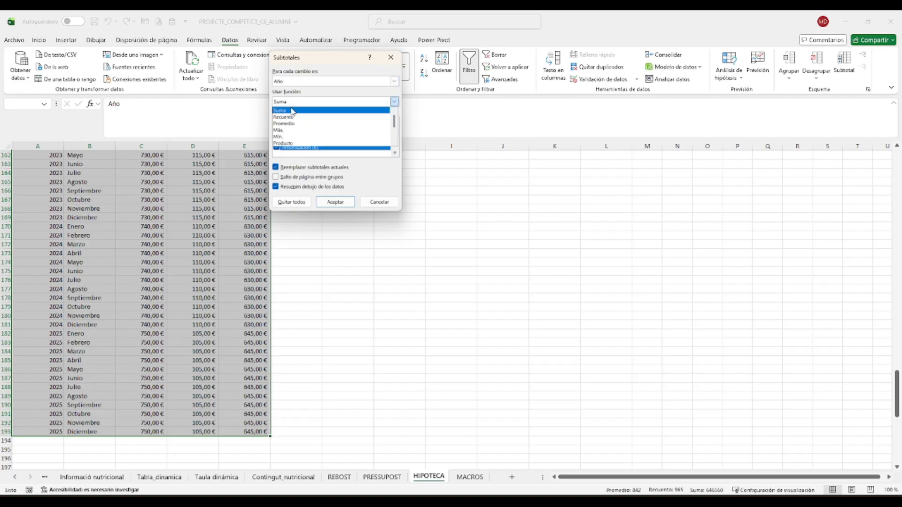
click(293, 109)
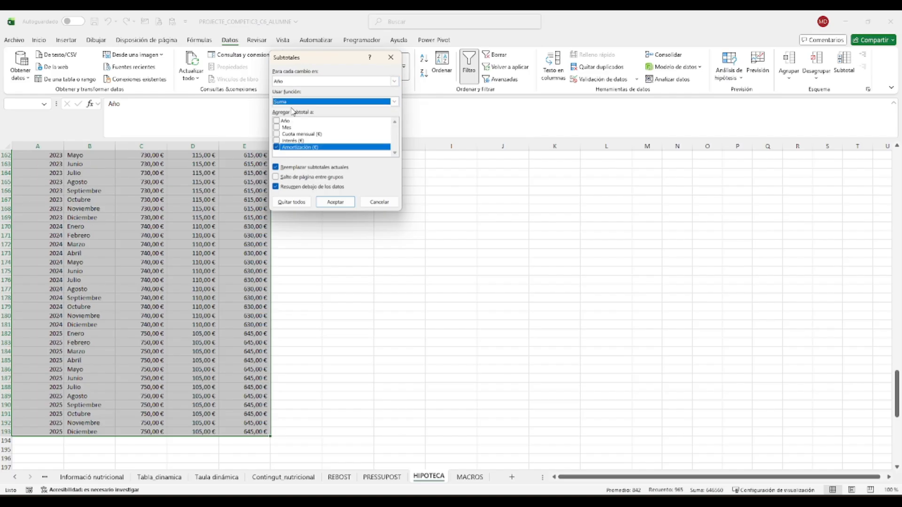
click(277, 135)
click(278, 141)
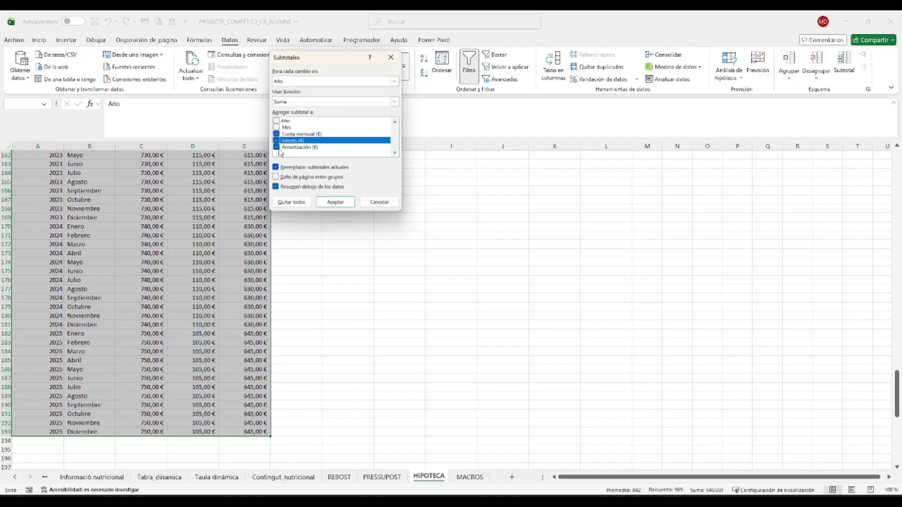
click(335, 202)
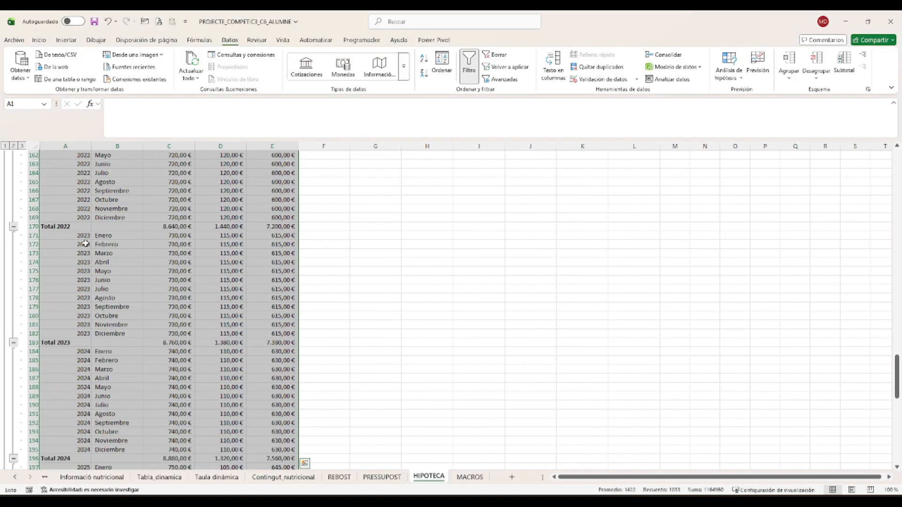
Check the subtotals at each outline level and collapse the table to level 2, showing only the yearly totals and Total general.
scroll(85, 243, up, 20)
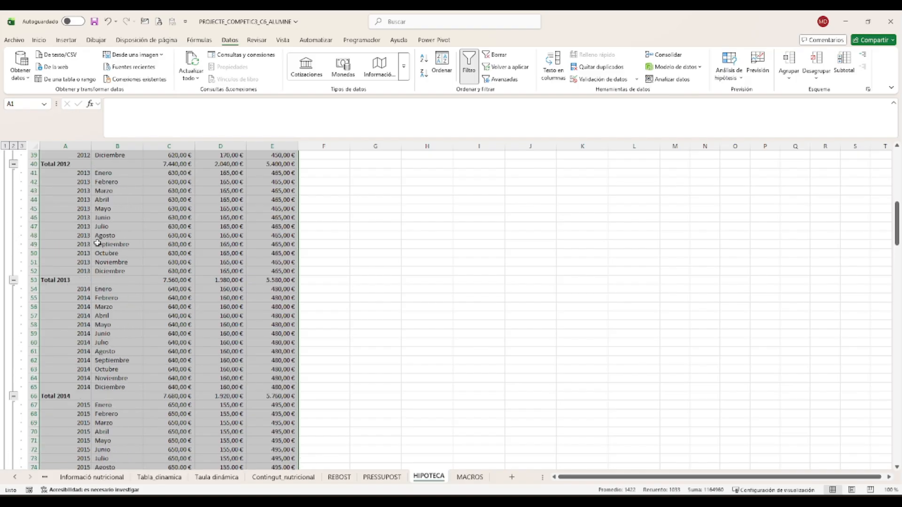
scroll(97, 243, up, 13)
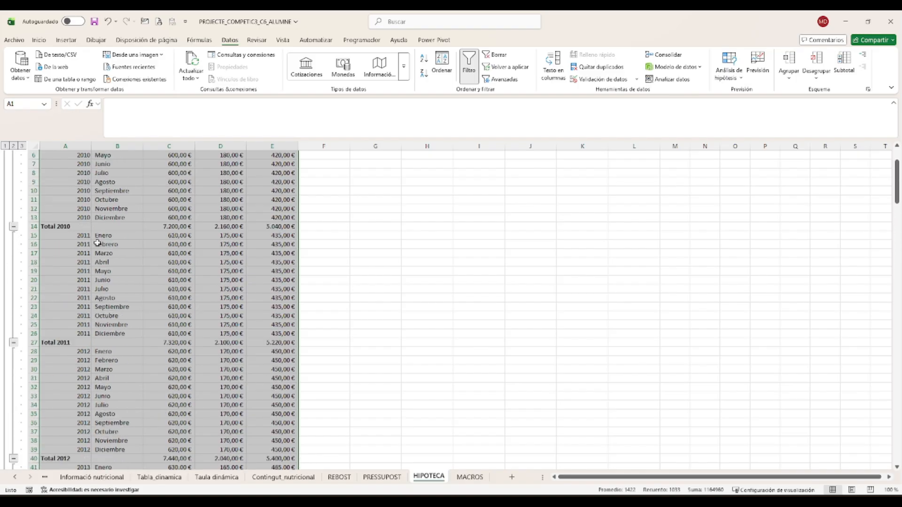
click(14, 146)
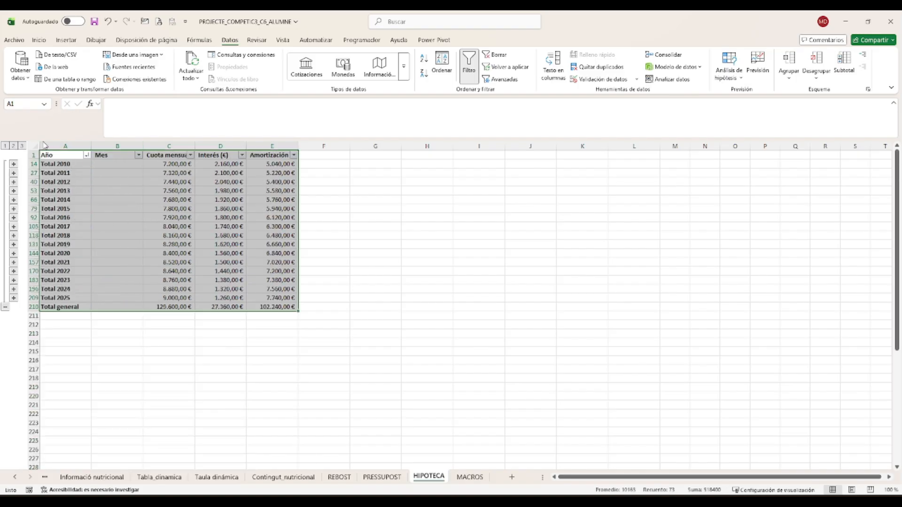
click(22, 146)
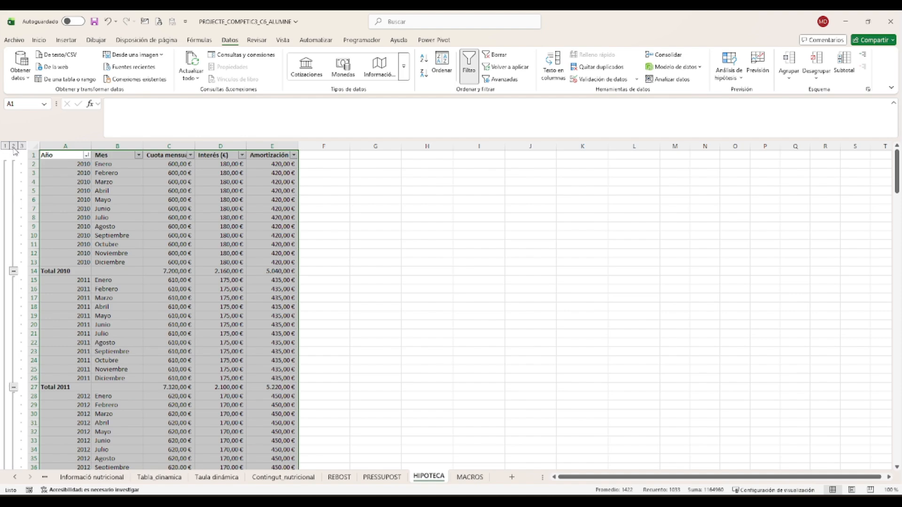
click(5, 146)
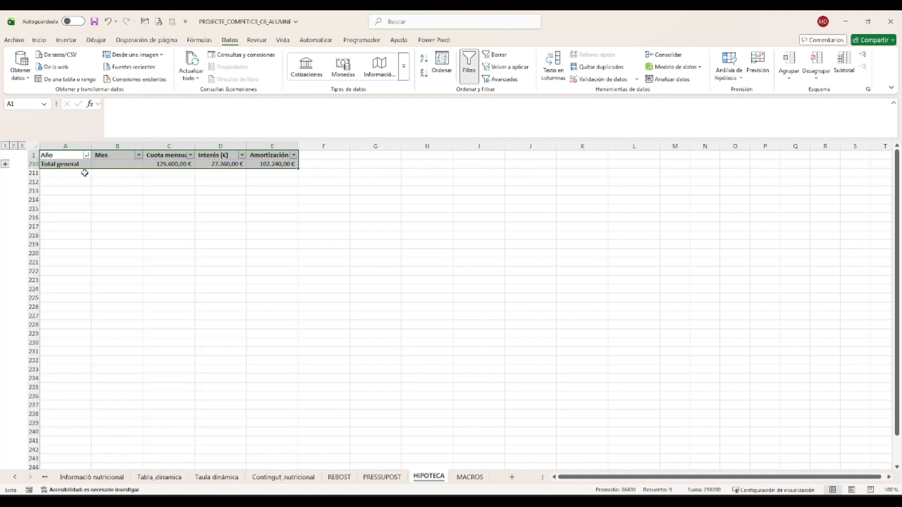
click(14, 146)
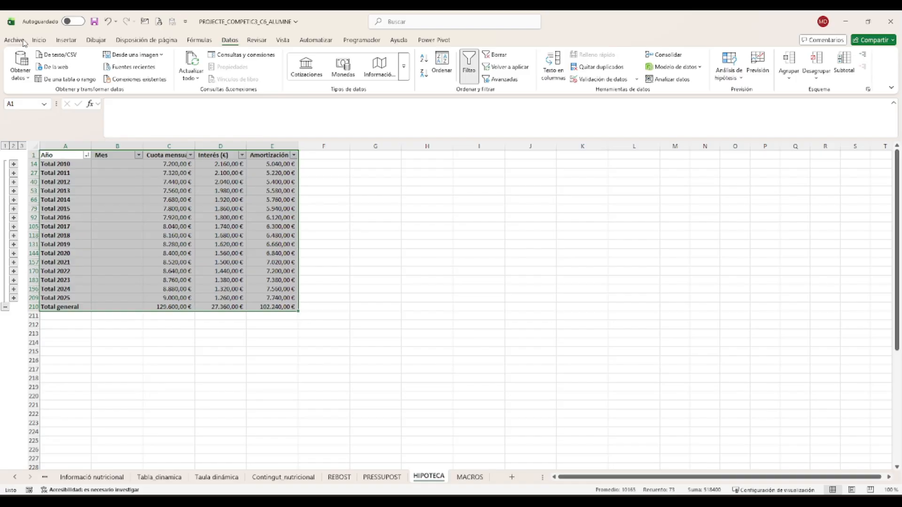
Copy only the visible cells of the collapsed subtotal table and paste them starting at A213.
click(39, 41)
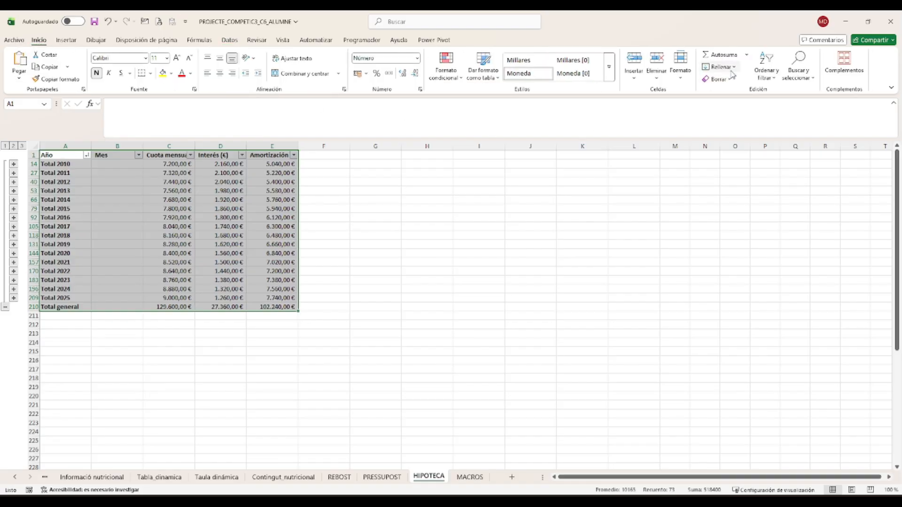
click(798, 81)
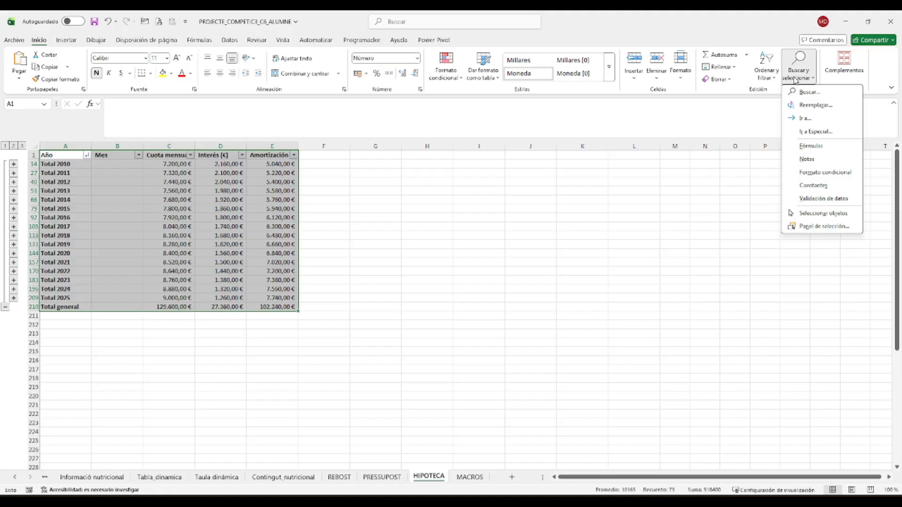
click(820, 132)
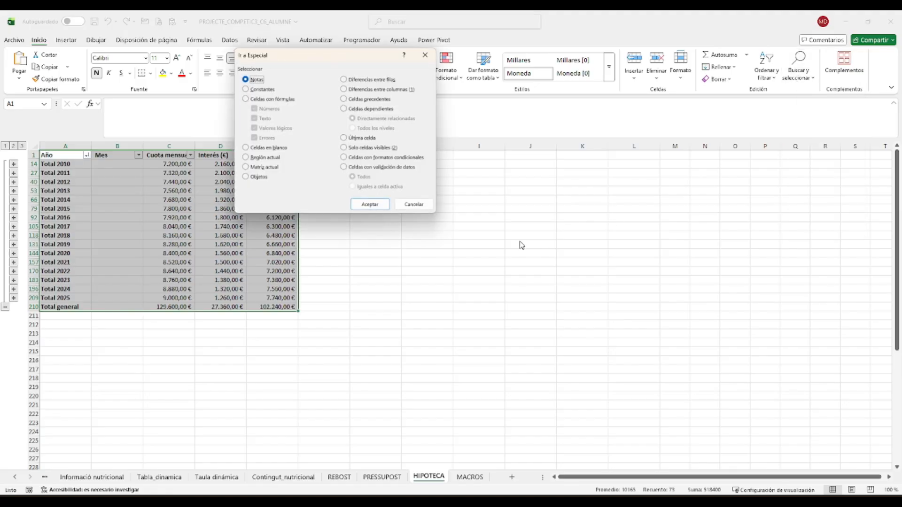
click(365, 149)
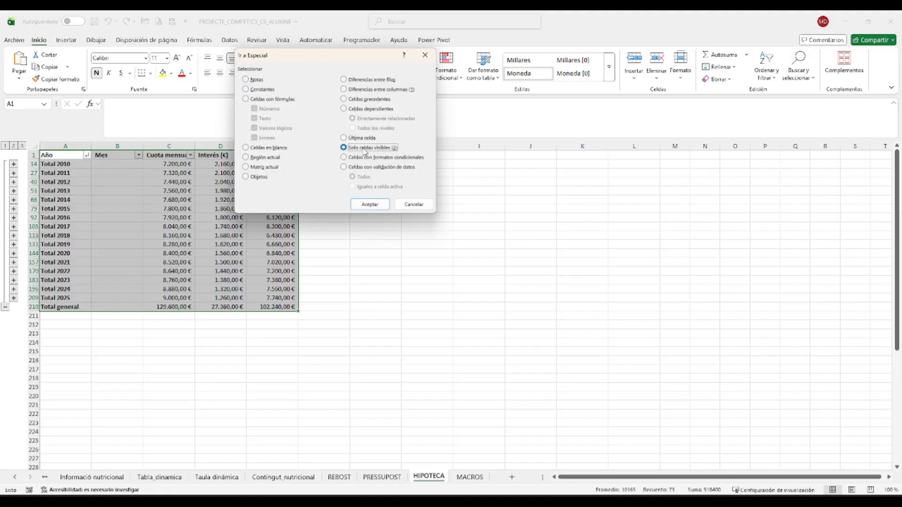
click(370, 205)
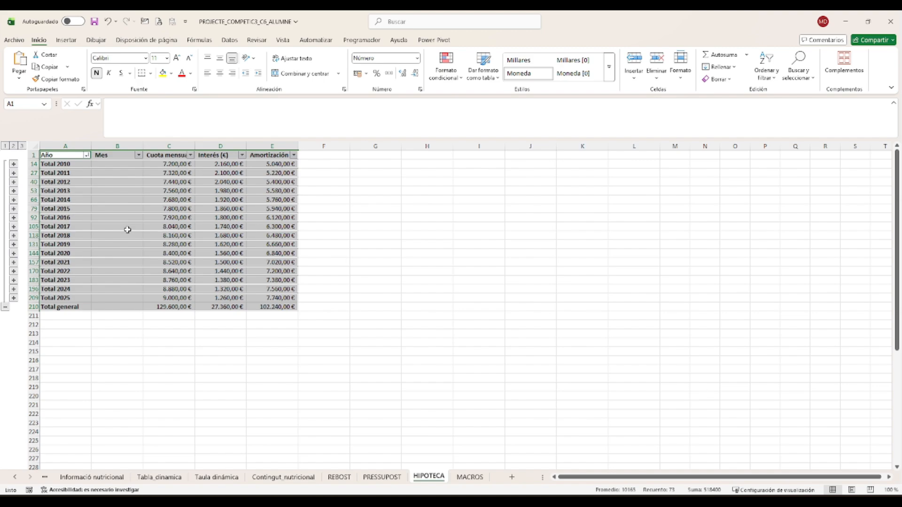
key(ctrl+c)
click(60, 334)
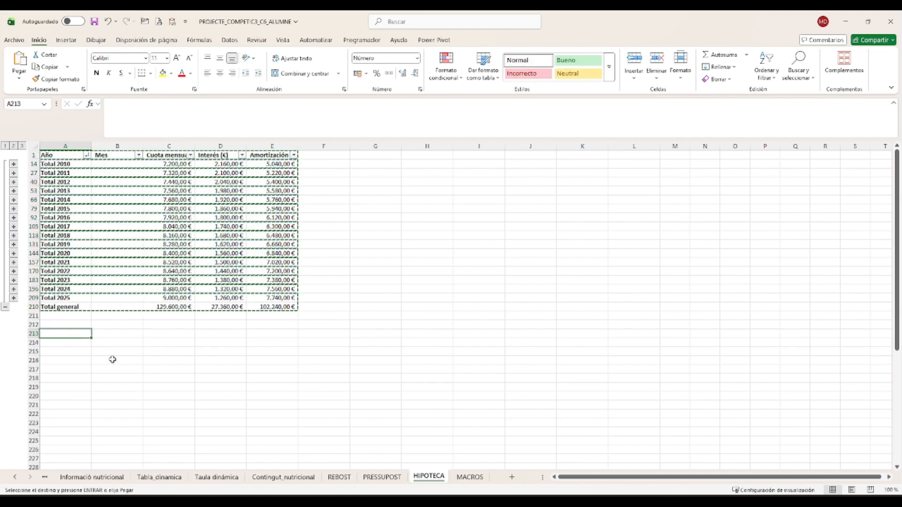
key(ctrl+v)
scroll(112, 359, down, 3)
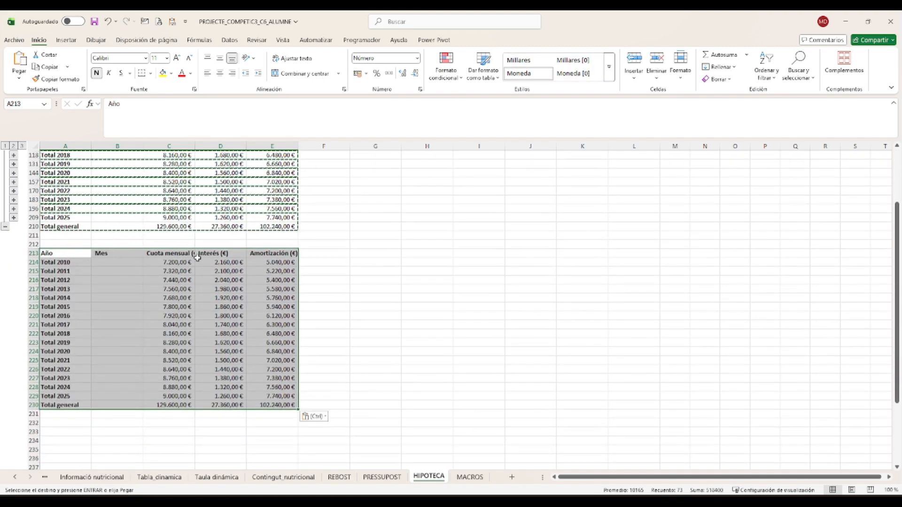
Delete the Interés and Amortización cells from the pasted copy, shifting cells to the left, and delete its Total general row.
drag(211, 254, 271, 405)
right_click(272, 405)
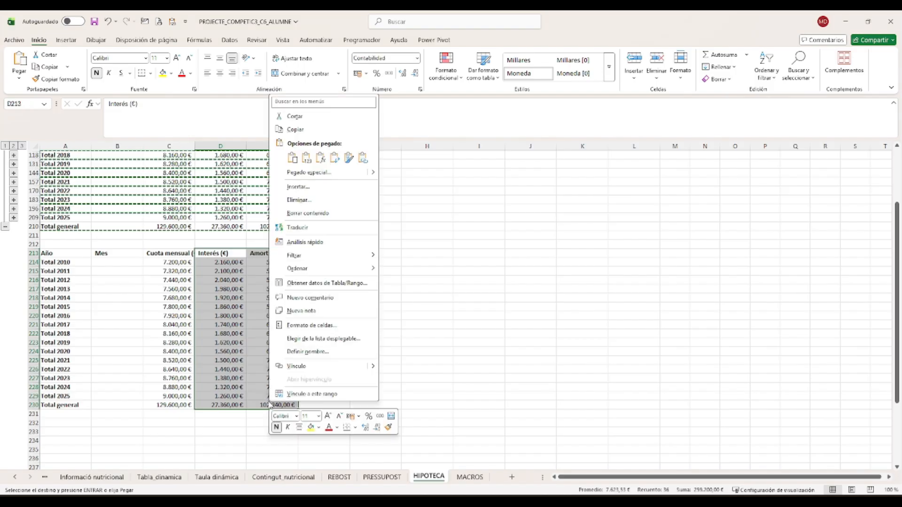
click(300, 200)
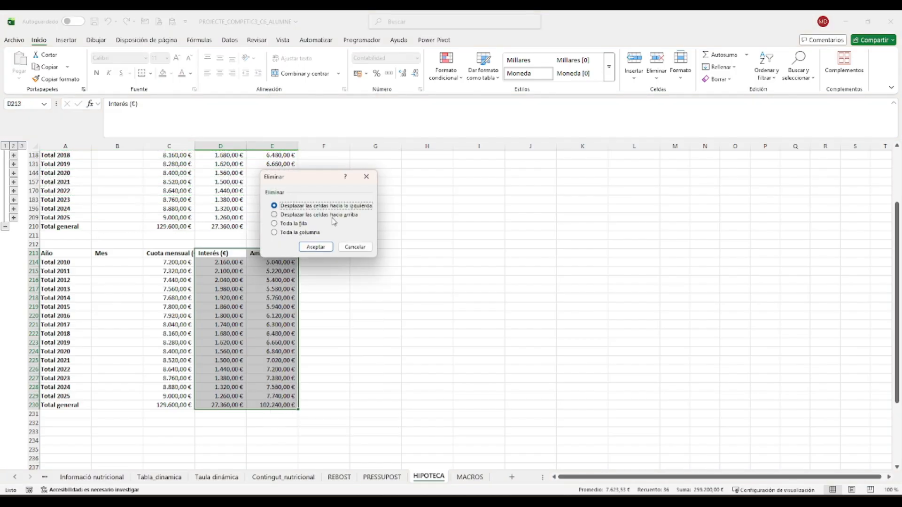
click(315, 247)
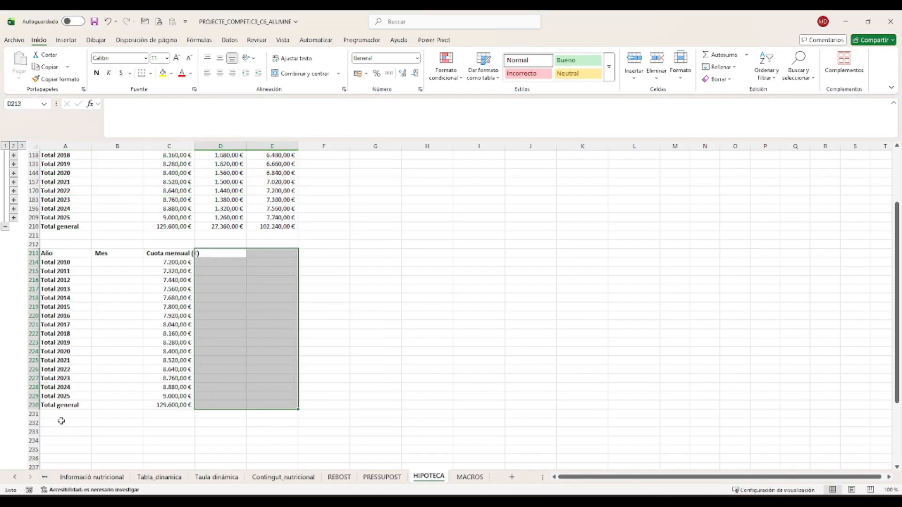
right_click(35, 406)
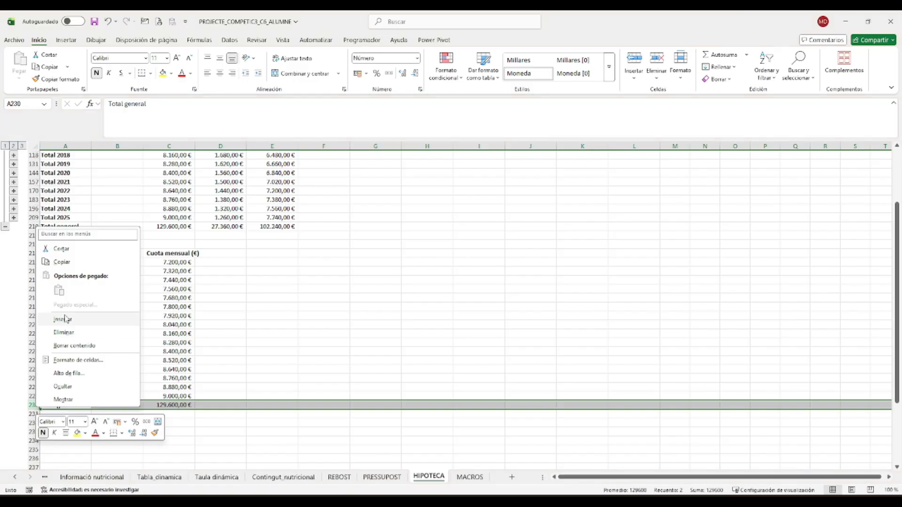
click(68, 333)
Move the copy's Cuota mensual column into B213:B229 in place of the empty Mes column.
click(123, 253)
drag(169, 252, 115, 404)
click(433, 285)
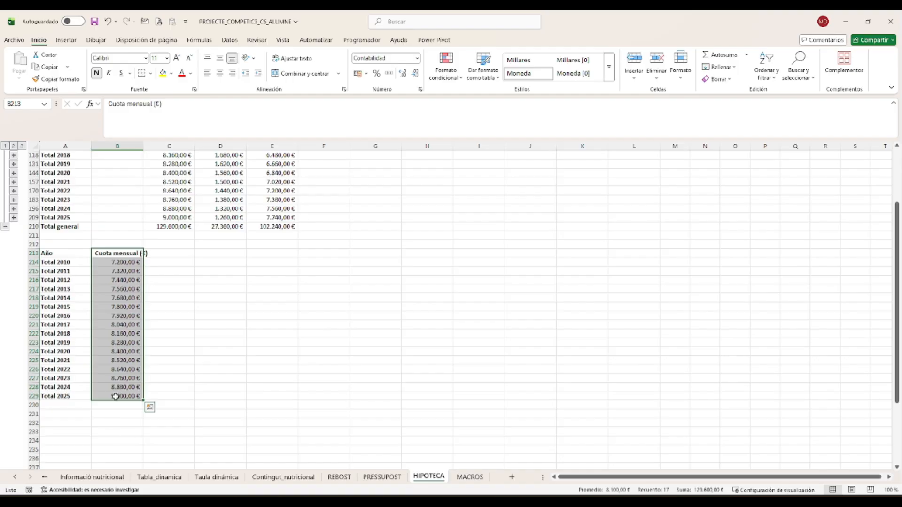
Remove the word "Total" from the year labels in A214:A229 by replacing all occurrences with nothing.
drag(63, 263, 63, 396)
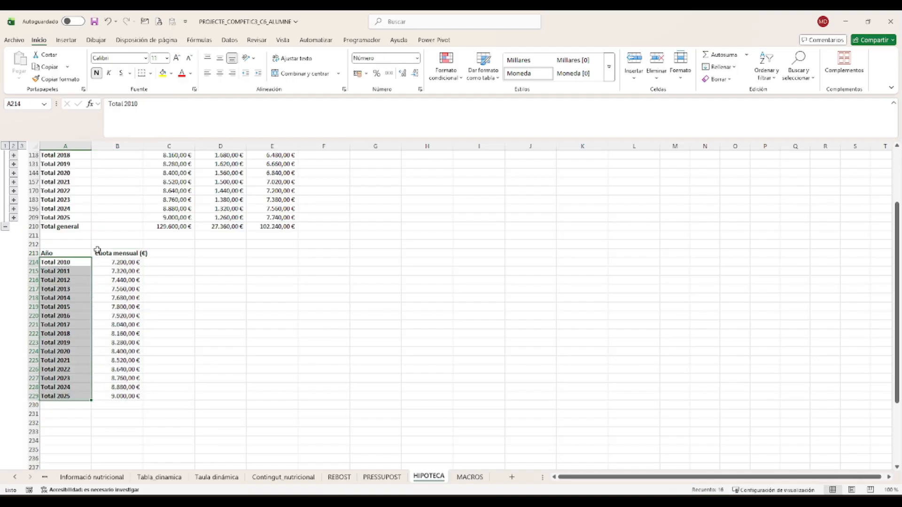
click(798, 63)
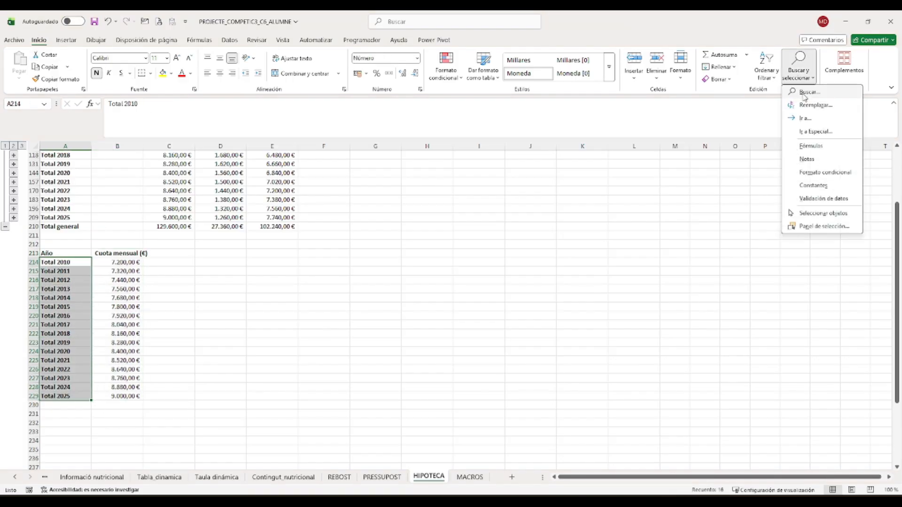
click(820, 105)
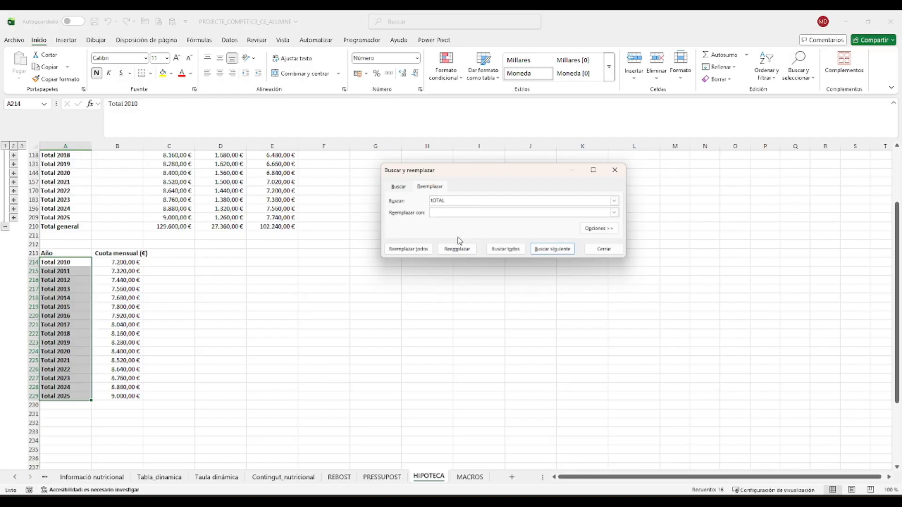
click(483, 200)
click(427, 246)
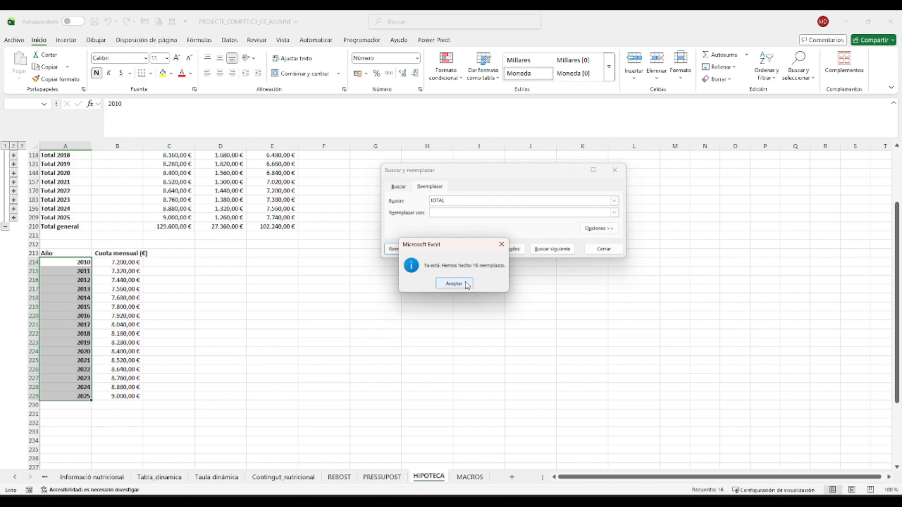
click(453, 281)
click(606, 248)
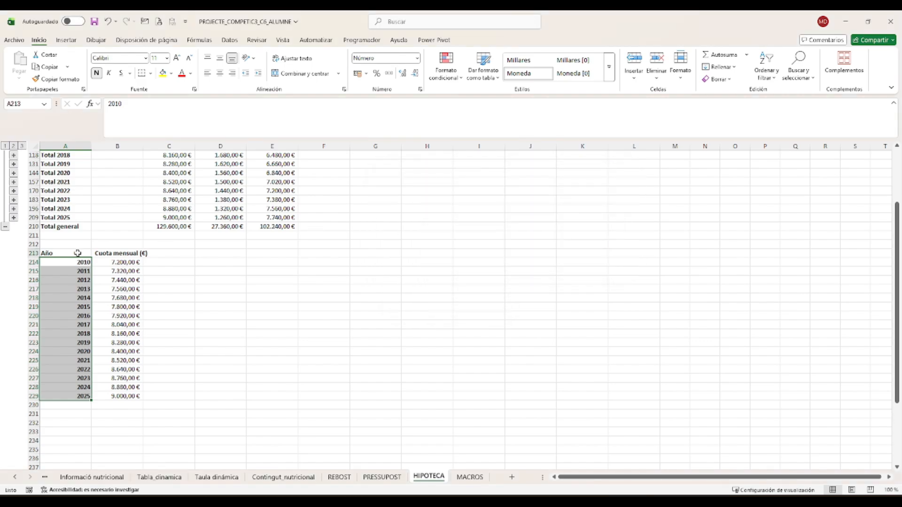
Select the yearly payment table A213:B229 and collapse the outline above it to level 1.
drag(78, 252, 121, 396)
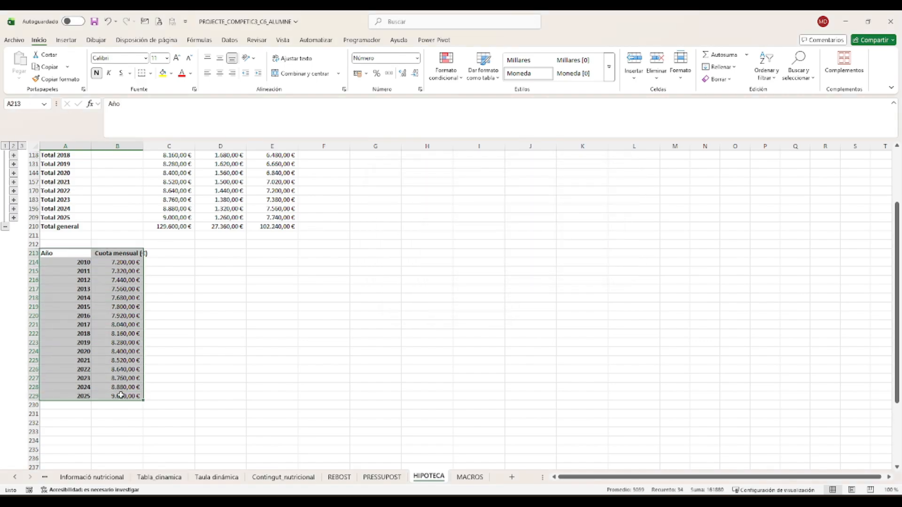
scroll(121, 345, up, 3)
click(5, 147)
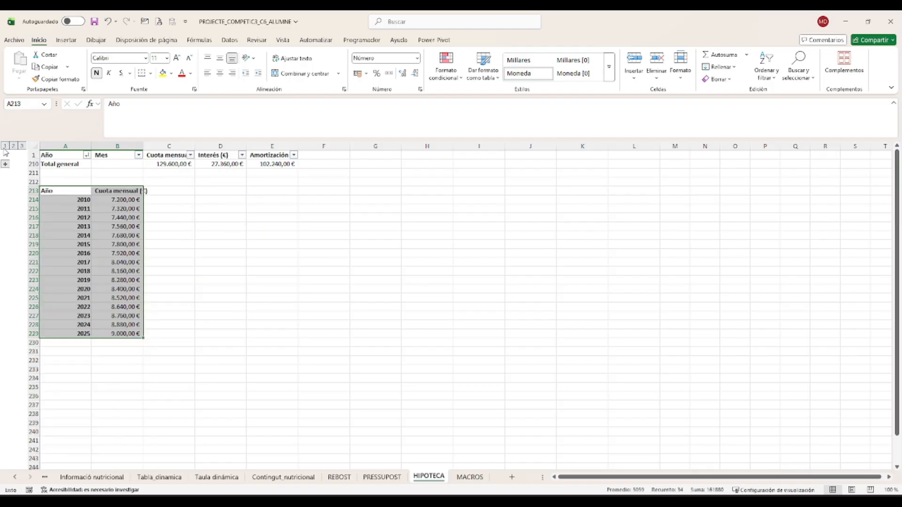
Expand the outline to show all mortgage rows and autofit column B to its Cuota mensual (€) header.
click(22, 146)
scroll(104, 262, down, 5)
scroll(181, 315, down, 20)
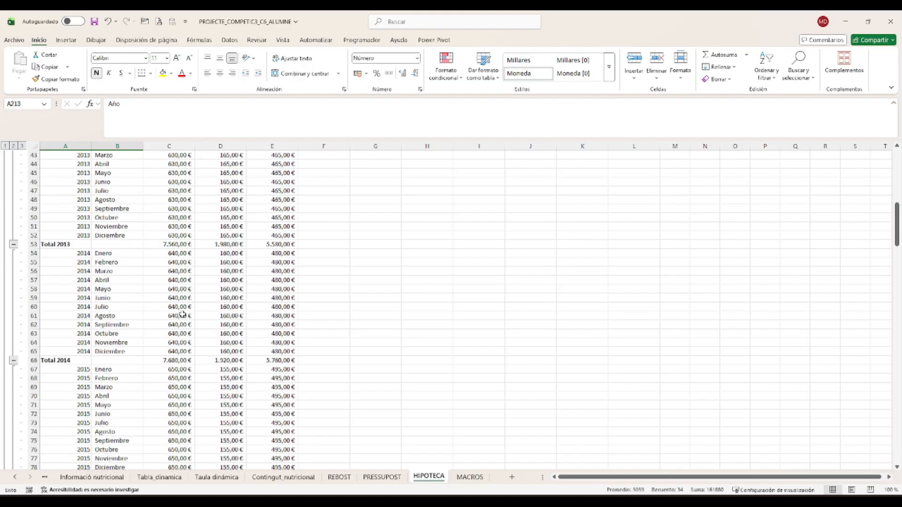
scroll(183, 315, down, 16)
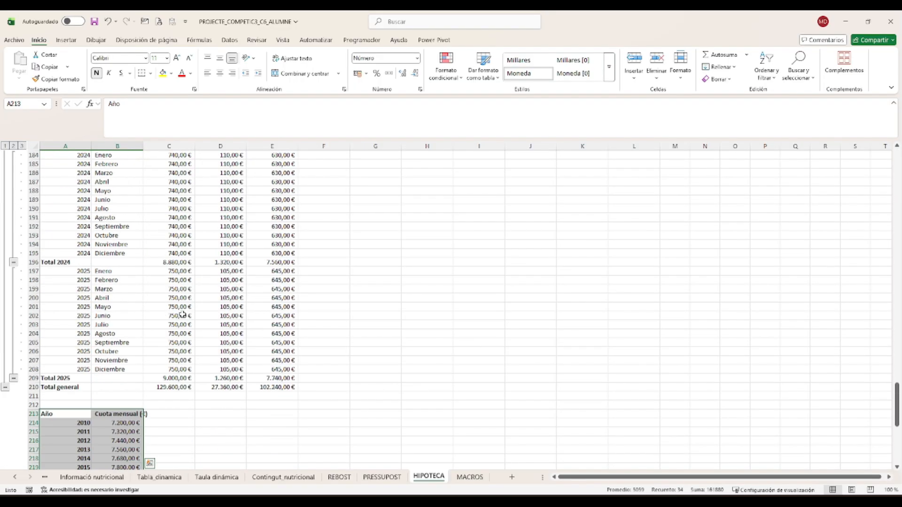
double_click(146, 146)
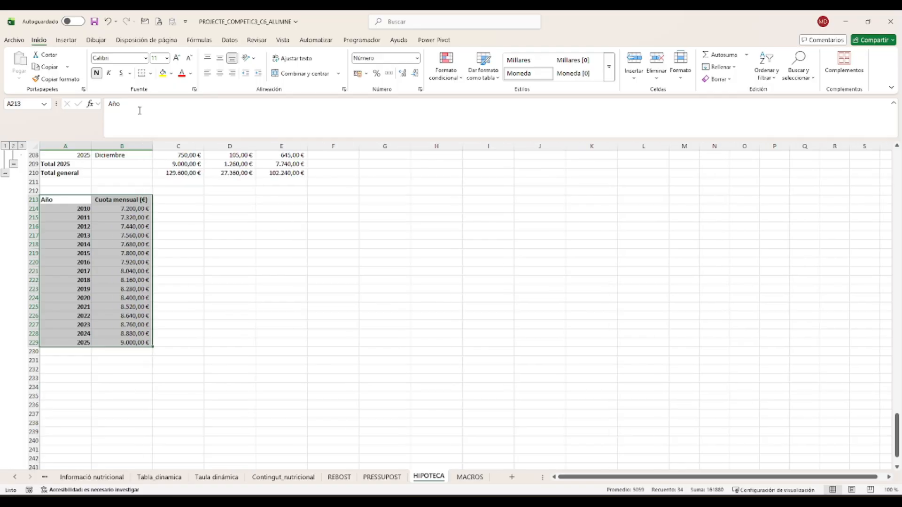
Insert a 2D line chart from A213:B229 using the variant that plots Cuota mensual (€) against the years.
click(66, 40)
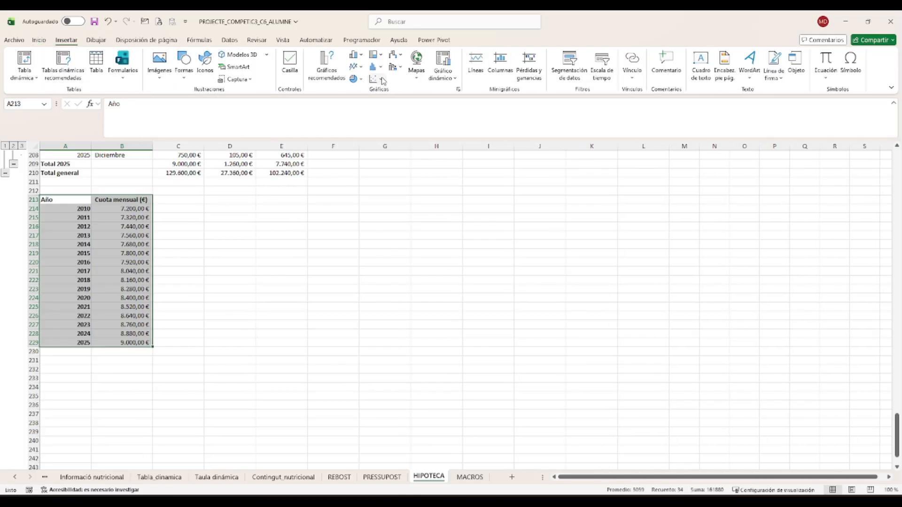
click(356, 66)
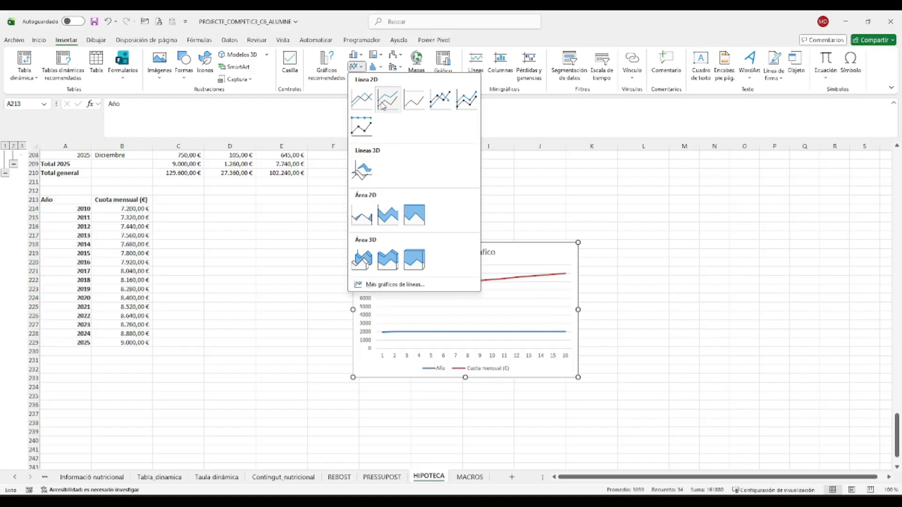
click(327, 88)
click(458, 89)
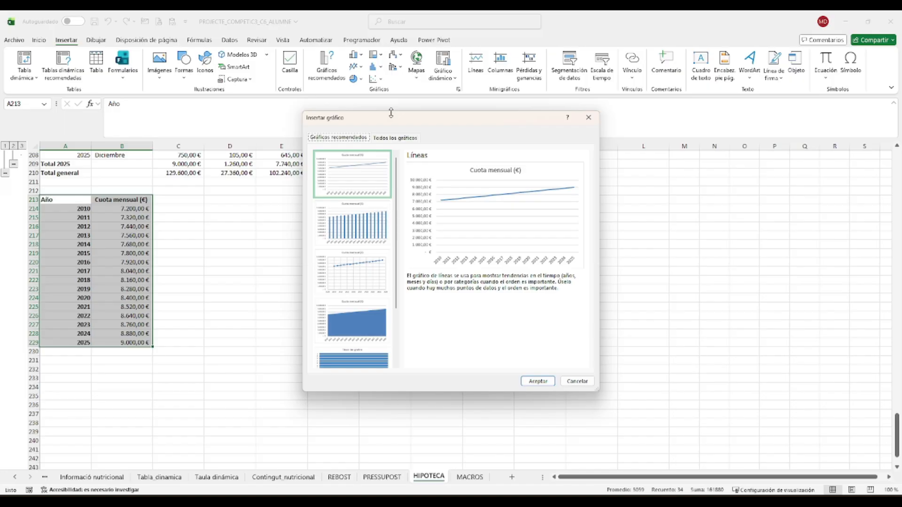
click(381, 137)
click(335, 189)
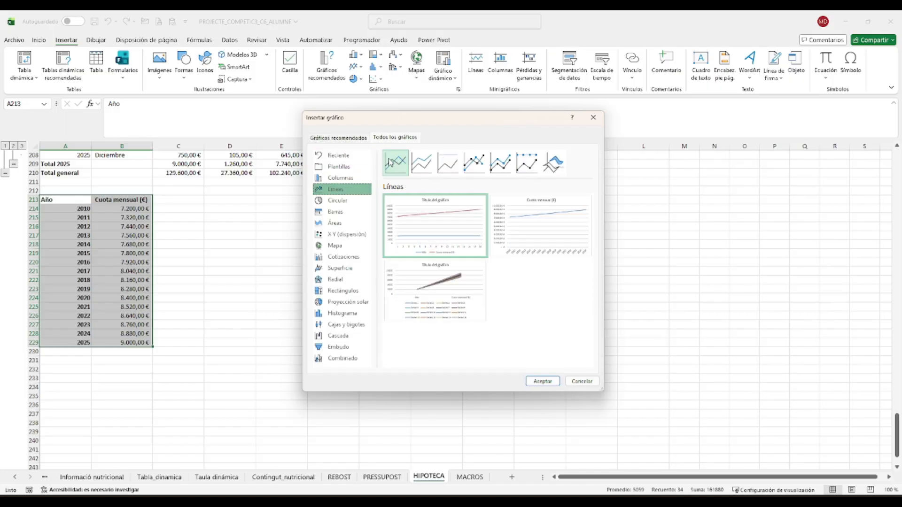
click(541, 239)
click(543, 381)
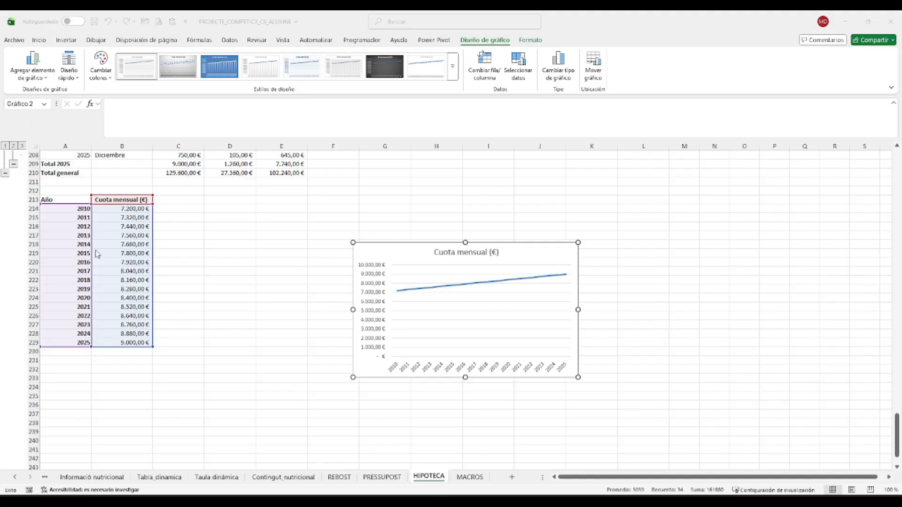
Replace the chart title with "Evolución hipoteca 2010-2025".
double_click(481, 254)
drag(498, 254, 436, 253)
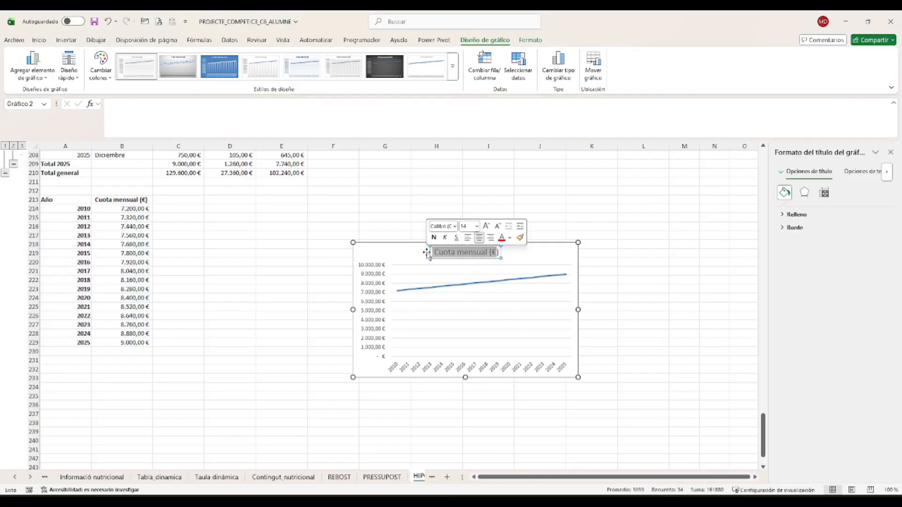
key(BackSpace)
key(ctrl+v)
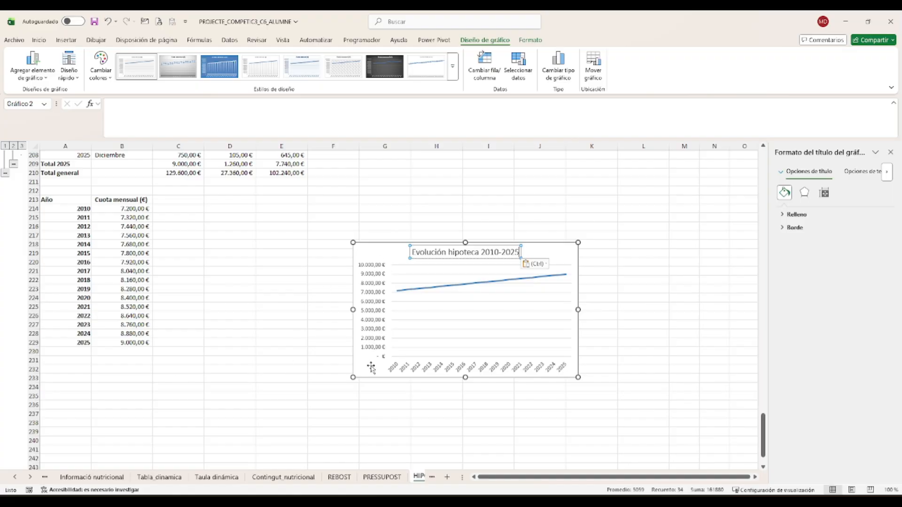
Enlarge the chart so it spans about columns E to M and rows 218 to 237.
click(569, 372)
drag(579, 377, 696, 413)
drag(354, 413, 258, 413)
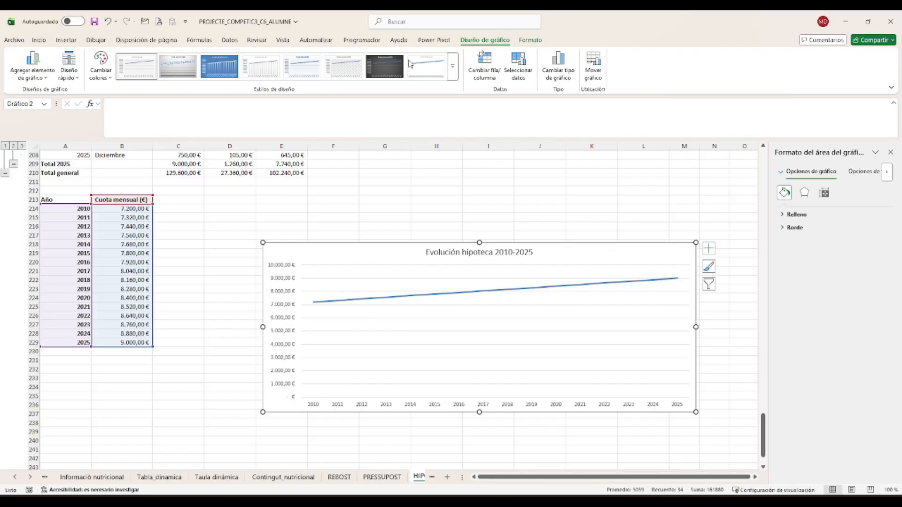
click(436, 68)
click(454, 70)
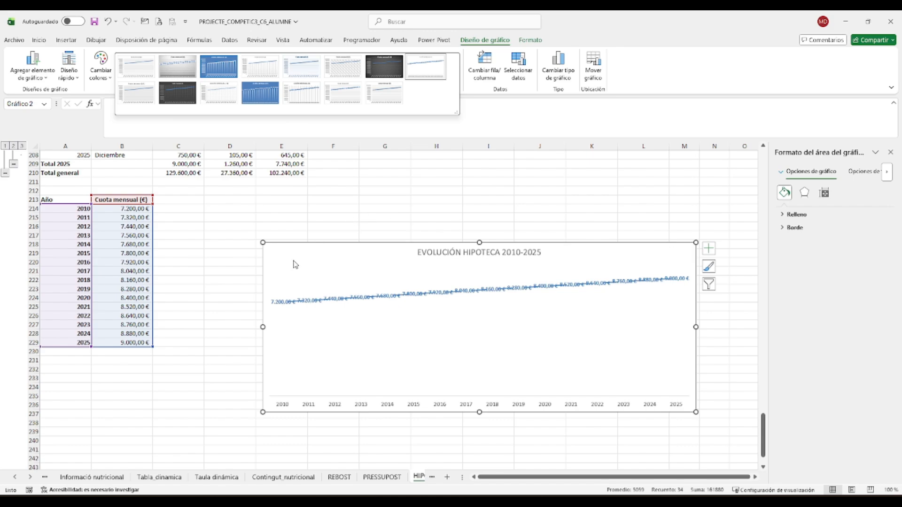
click(316, 213)
click(316, 225)
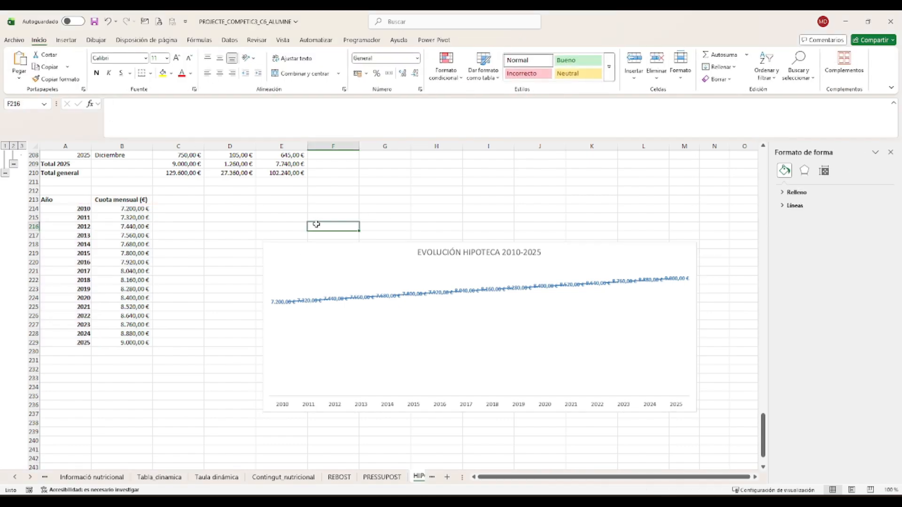
click(314, 258)
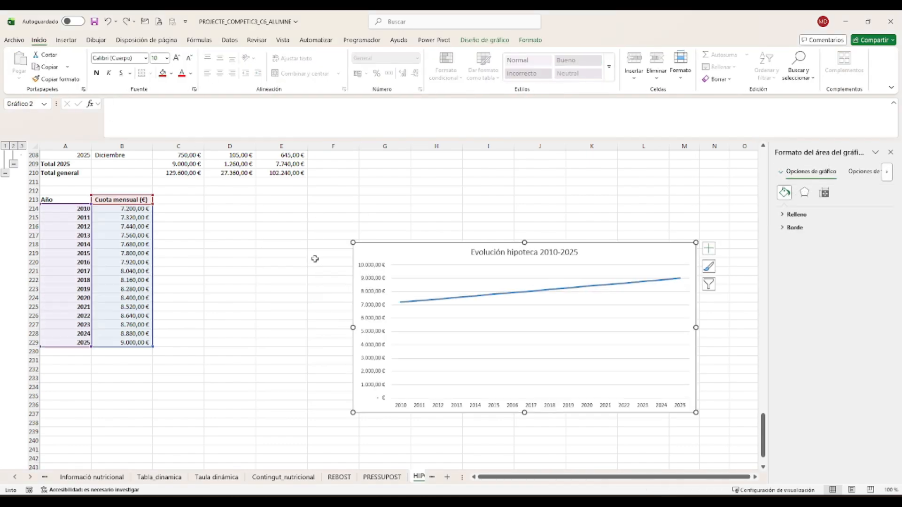
click(108, 21)
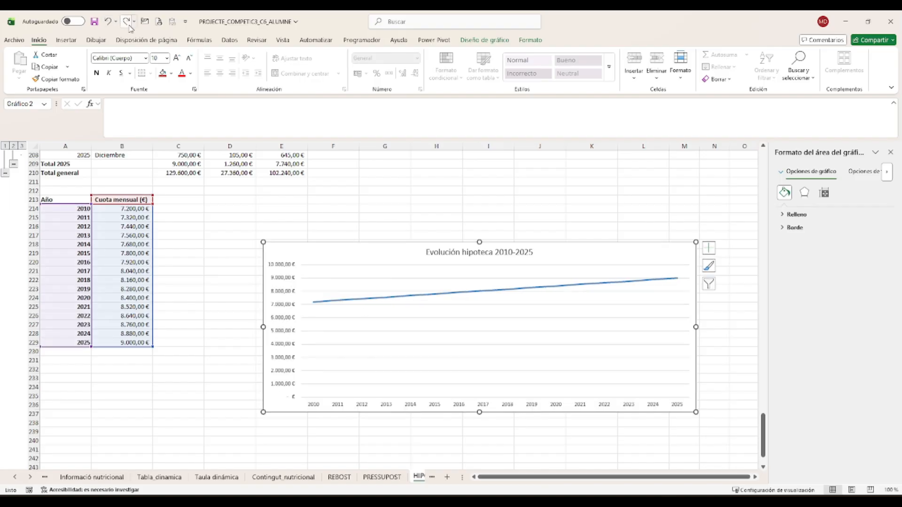
Apply the chart style with blue point markers, vertical gridlines and a bold uppercase title.
click(503, 41)
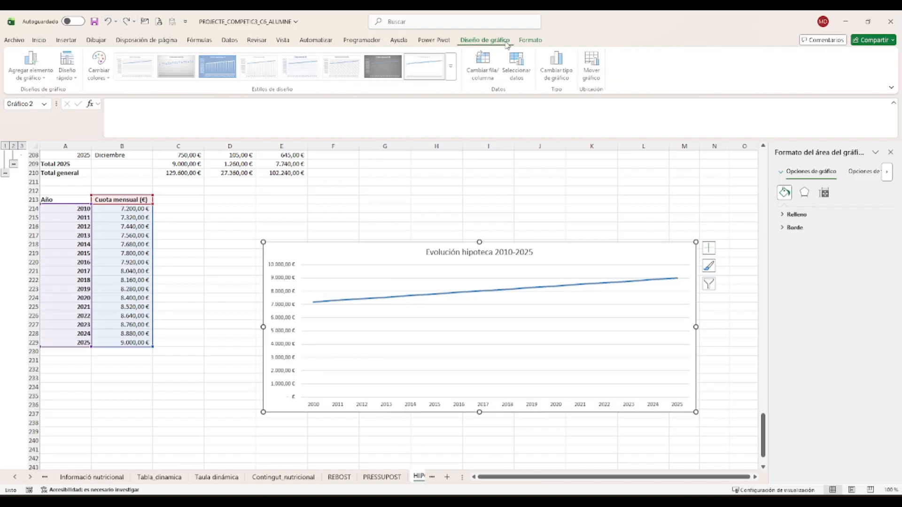
click(452, 71)
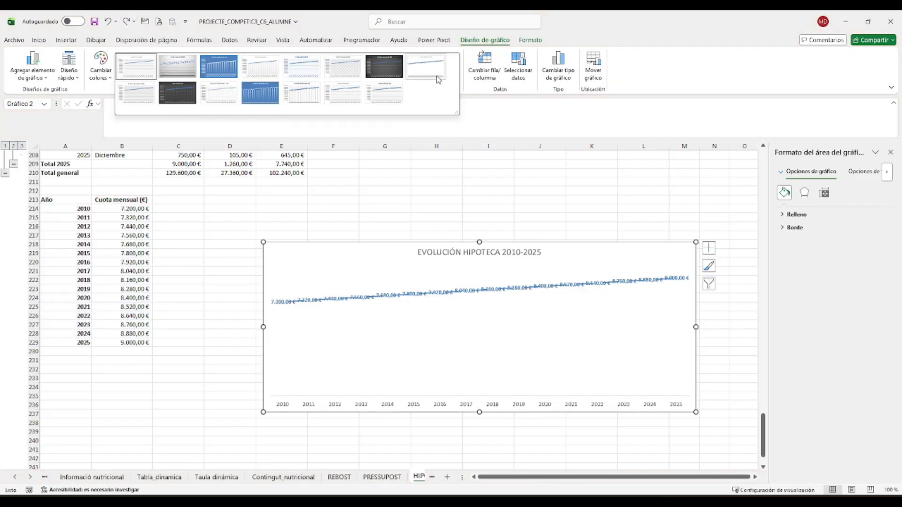
click(288, 104)
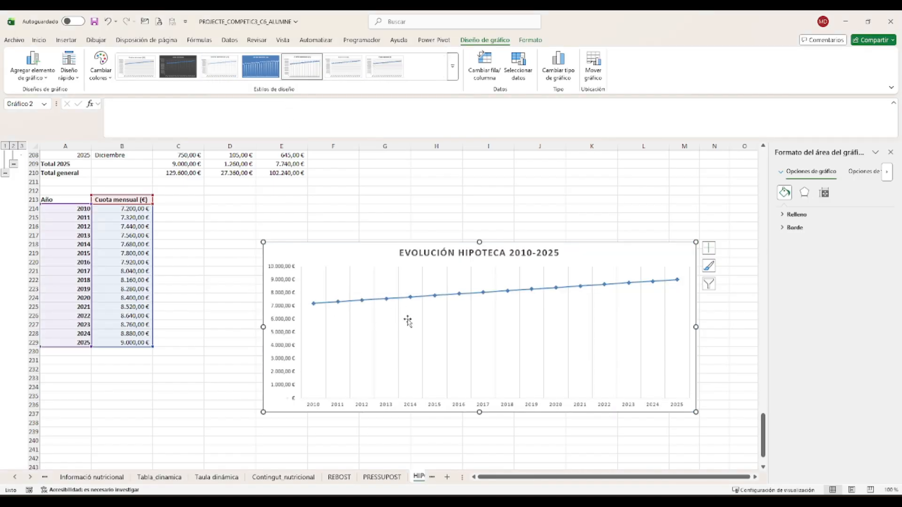
click(345, 197)
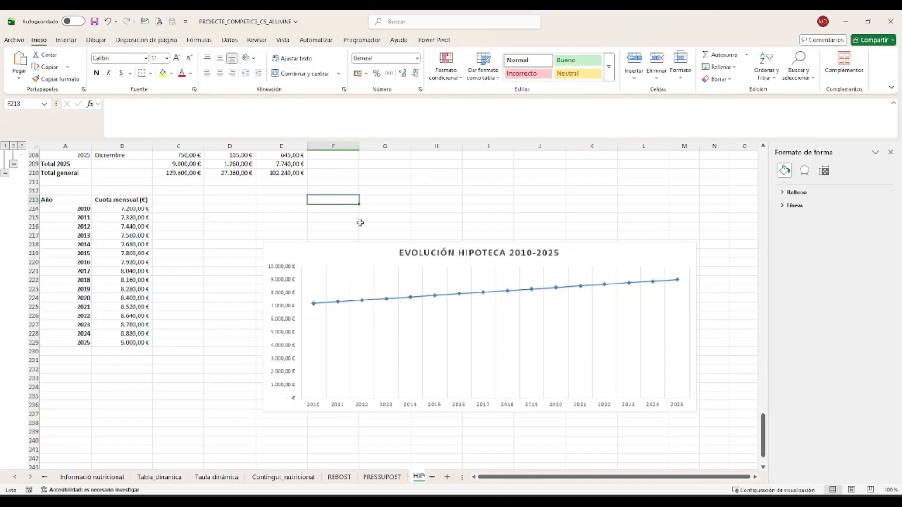
Close the formatting pane and move the chart beside the yearly payment table, starting around cell D214.
click(891, 152)
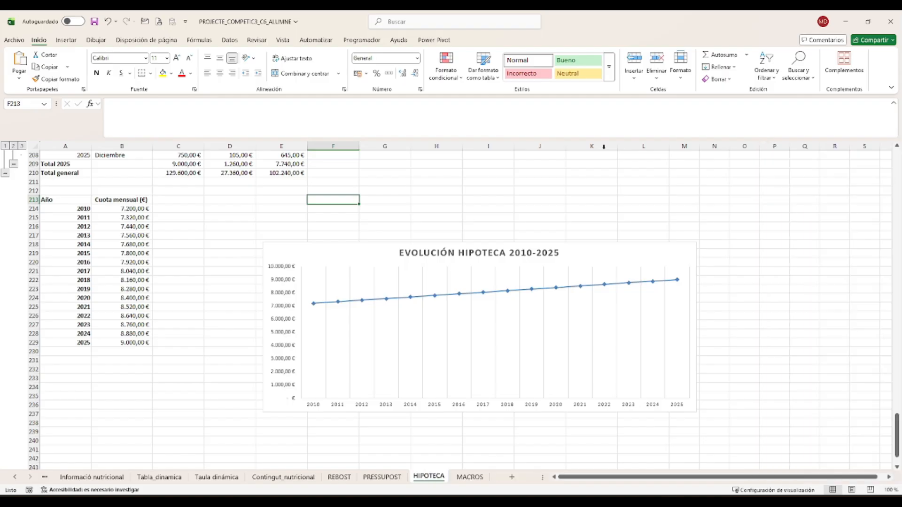
drag(318, 244, 277, 207)
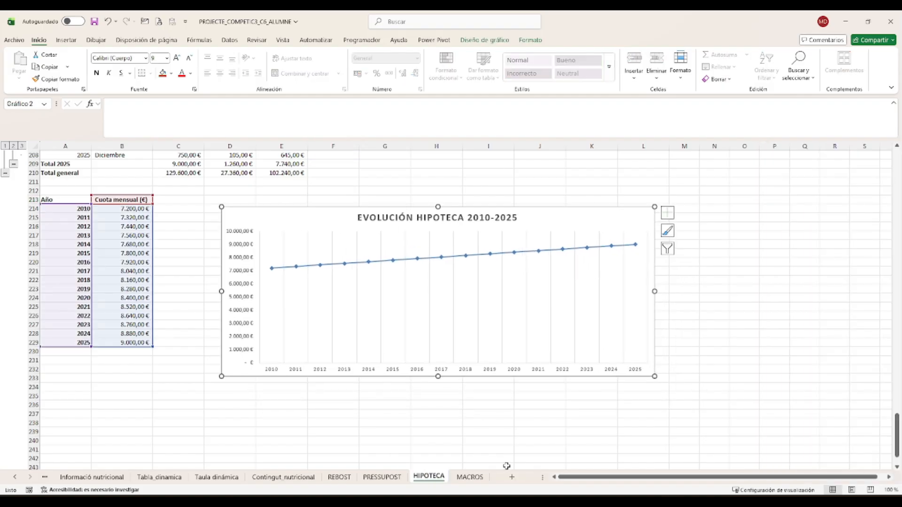
click(606, 438)
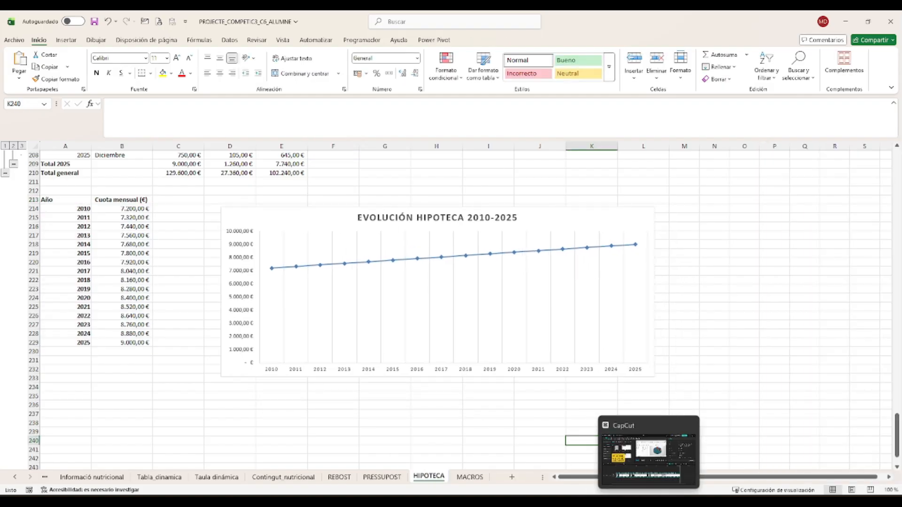
Switch to the exam image 7.jpg in the photo viewer and read the MACROS section requirements.
click(628, 502)
scroll(429, 262, up, 5)
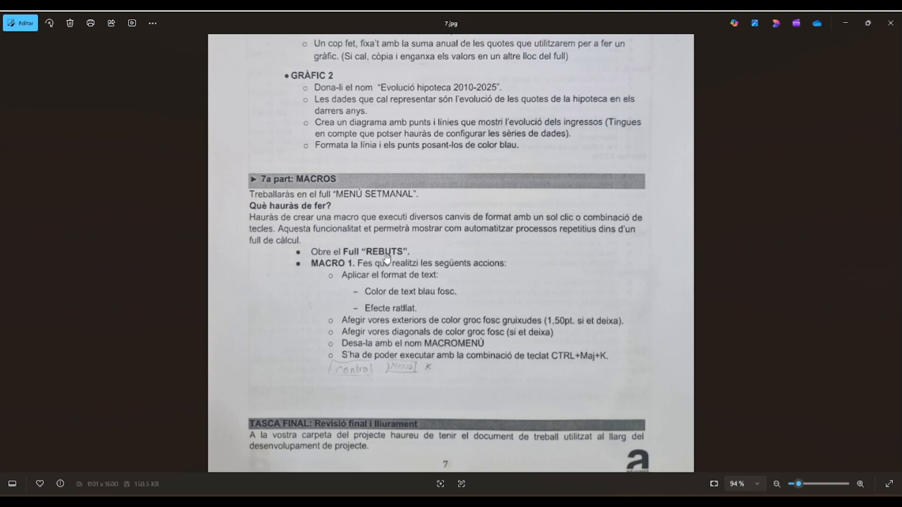
Return to the Excel workbook and examine the cells with diagonal borders on the REBOST sheet.
mouse_move(669, 502)
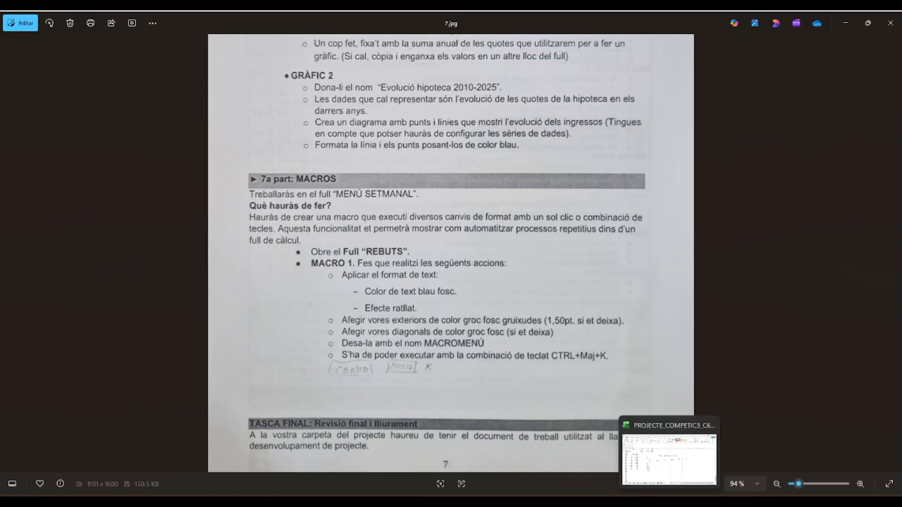
click(669, 500)
click(339, 477)
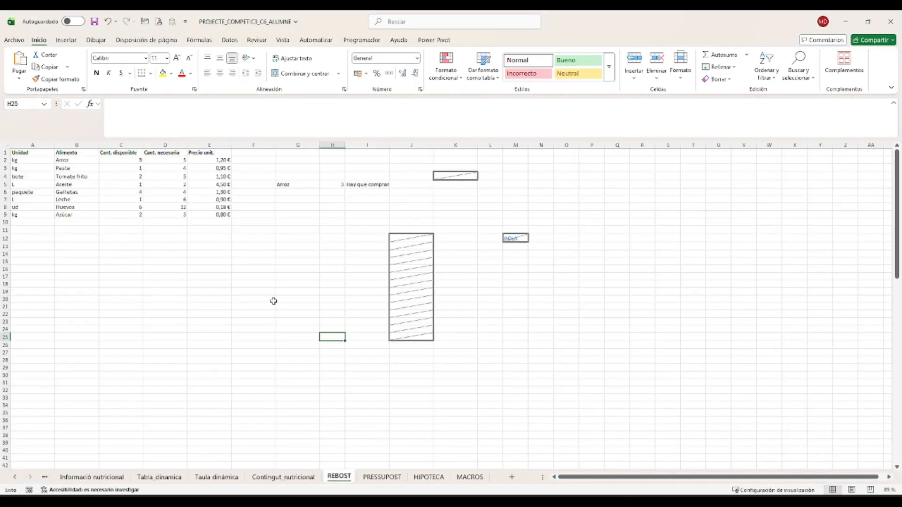
click(455, 177)
click(409, 263)
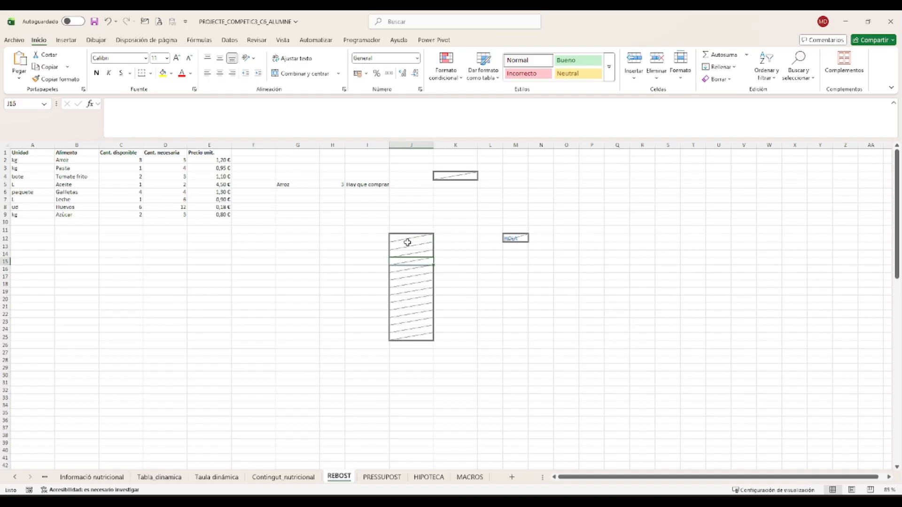
drag(408, 242, 408, 343)
click(384, 271)
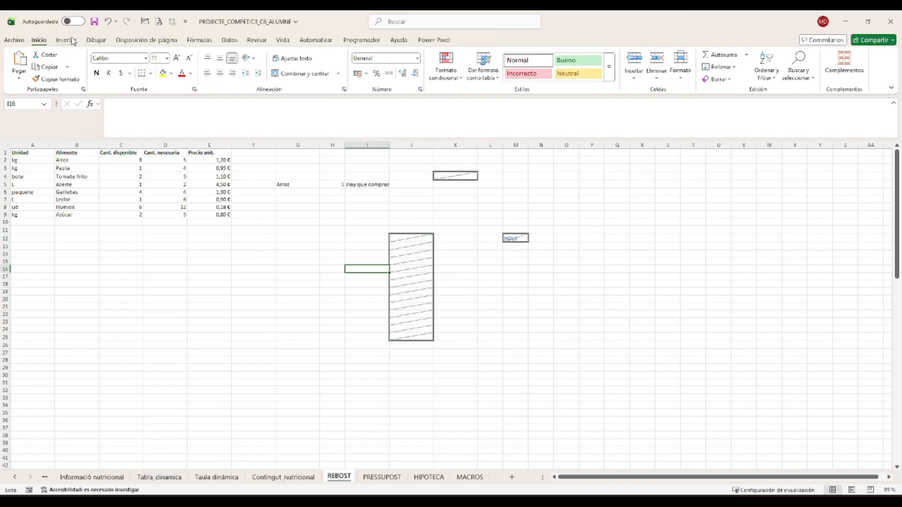
Select cell R3 on the MENÚ SETMANAL sheet and open the dialog for recording a new macro.
click(286, 41)
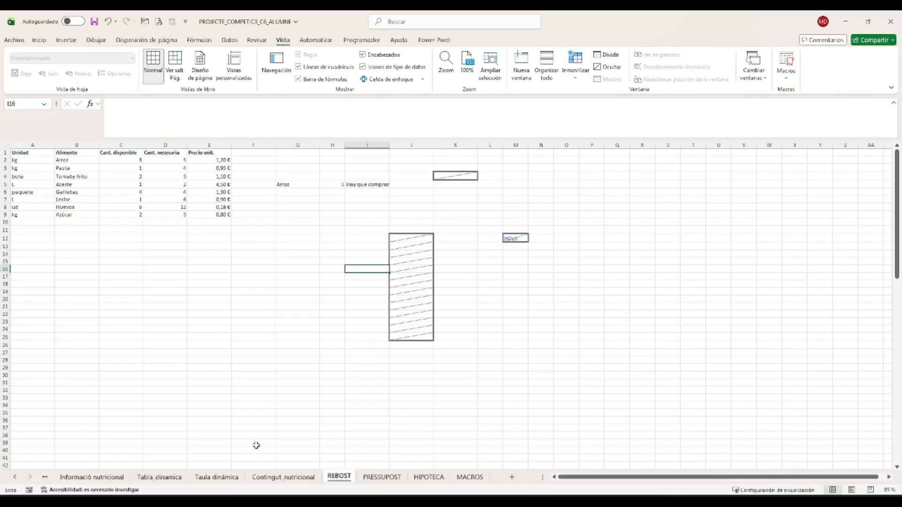
click(14, 477)
click(86, 477)
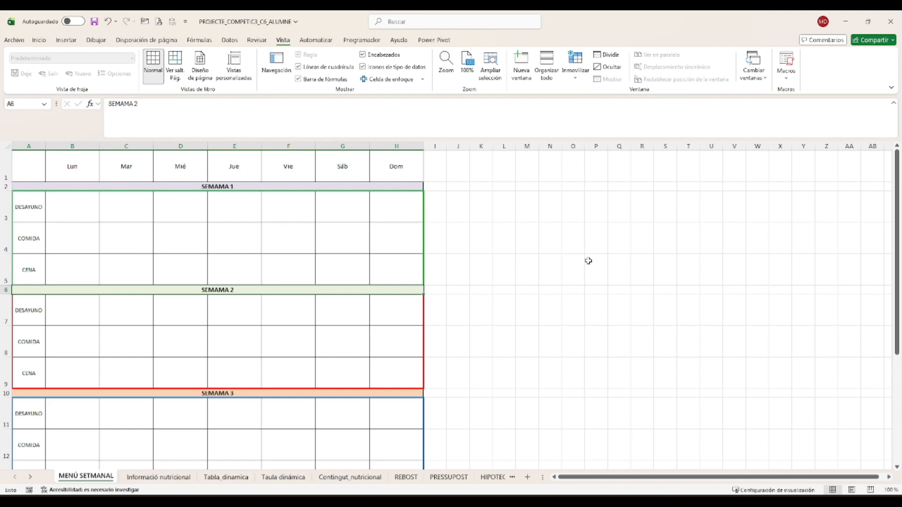
click(651, 191)
click(796, 77)
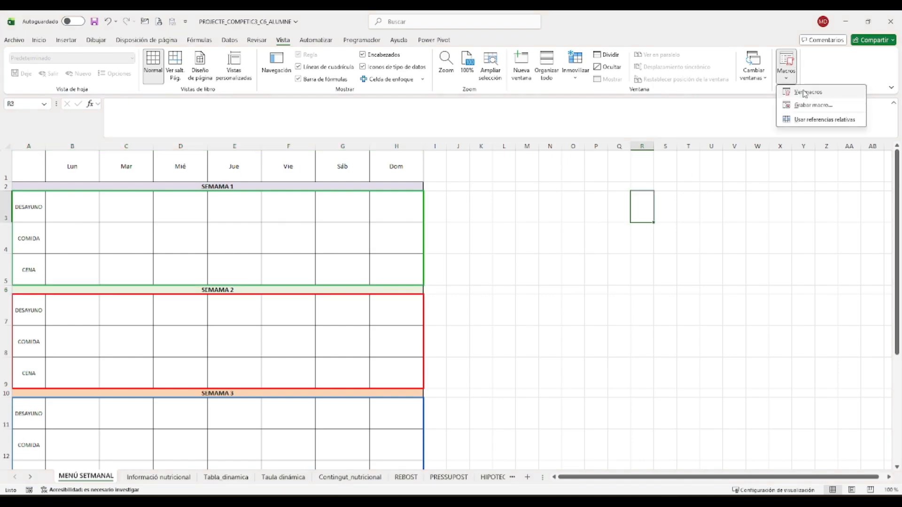
click(810, 105)
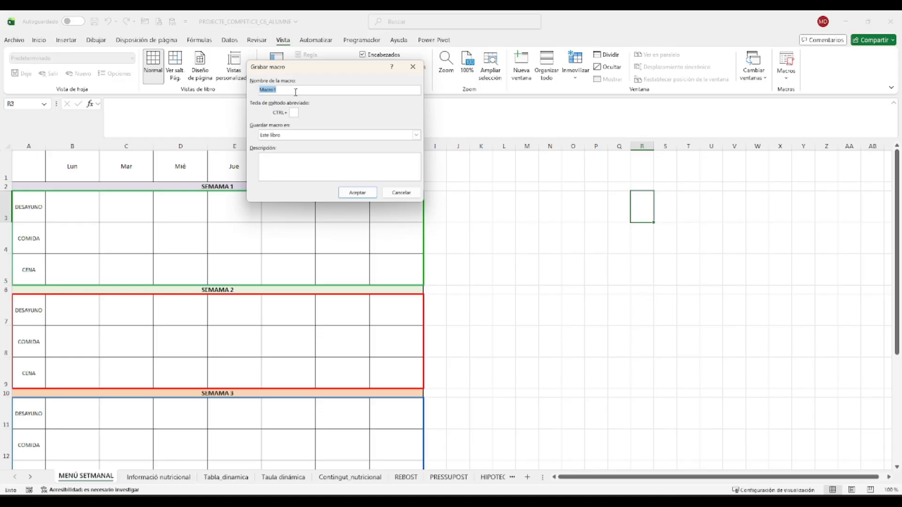
Name the new macro macromenu_, store it in this workbook, assign the shortcut Ctrl+Mayús+K, and start recording.
text(mac)
text(k)
click(369, 195)
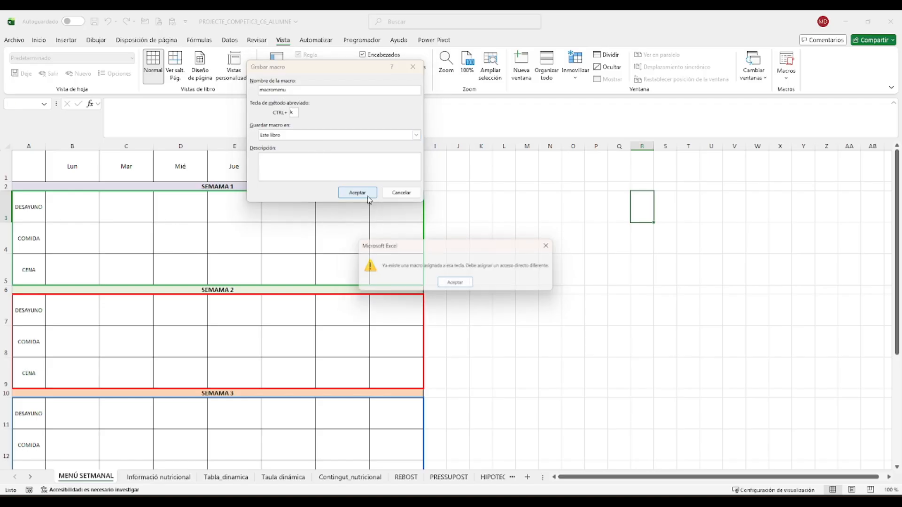
click(453, 283)
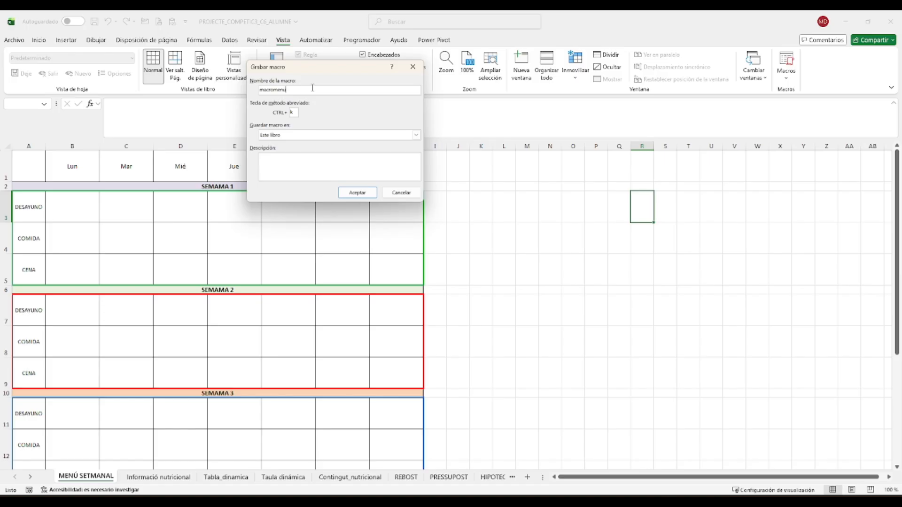
click(364, 193)
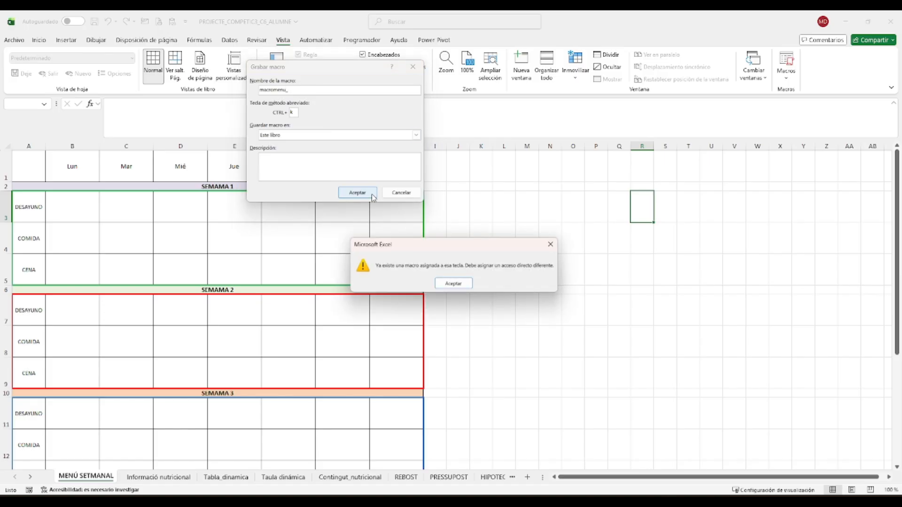
click(458, 285)
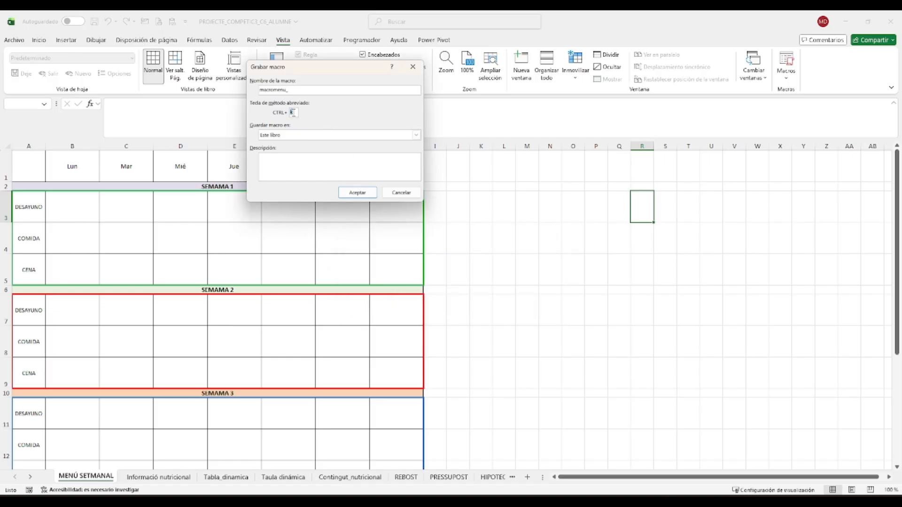
text(K)
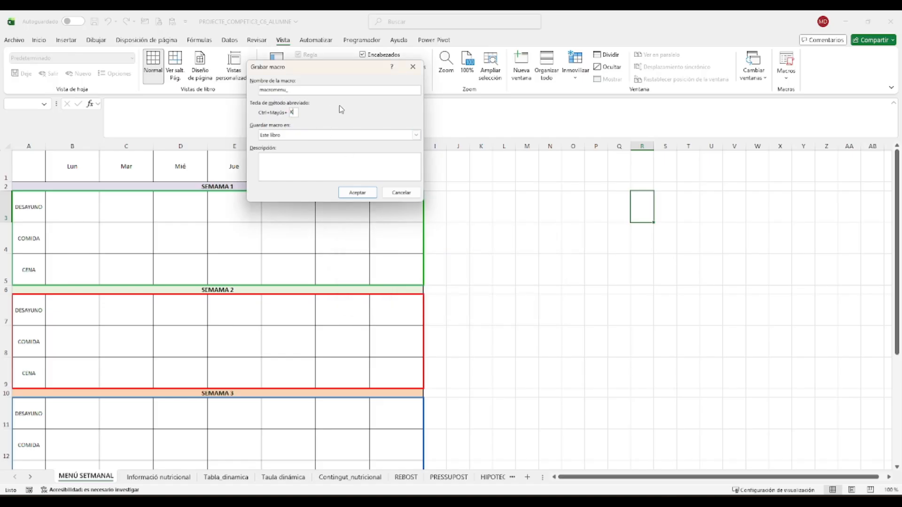
click(355, 193)
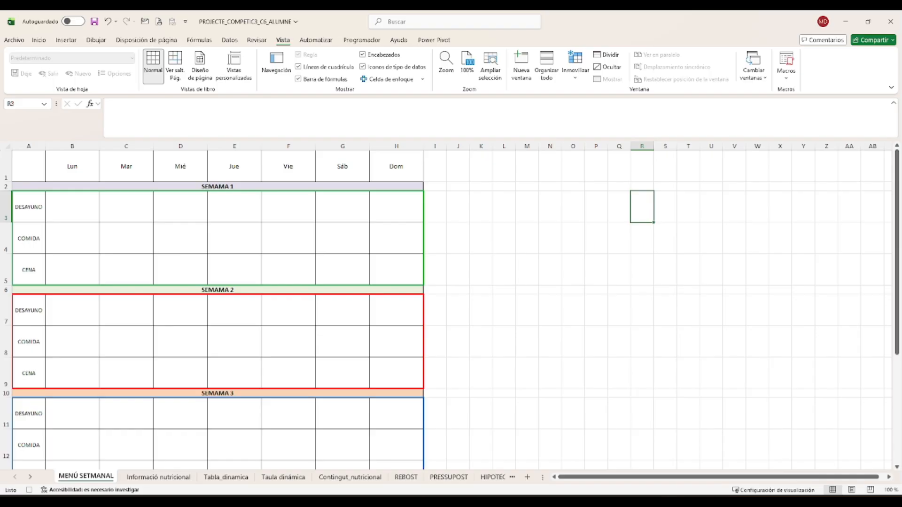
In the cell formatting for R3, set a medium blue theme font color and enable strikethrough.
click(42, 42)
click(345, 89)
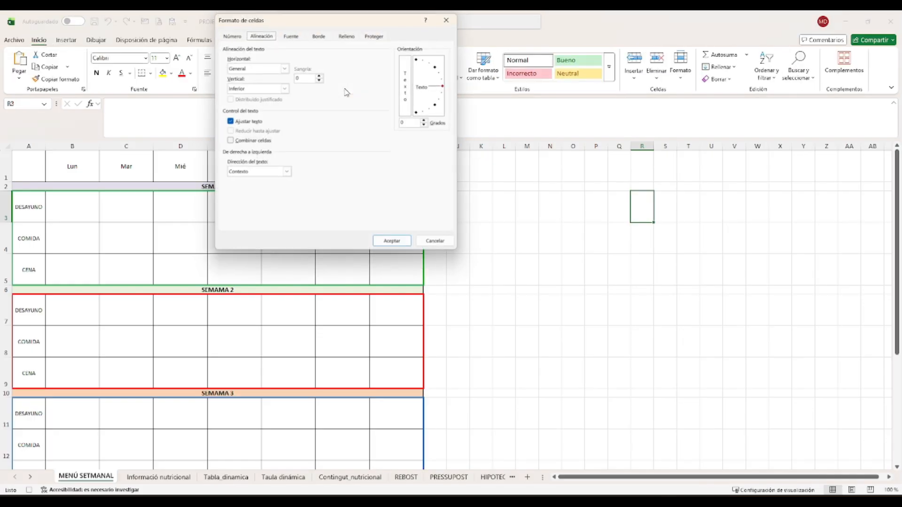
drag(277, 22, 288, 147)
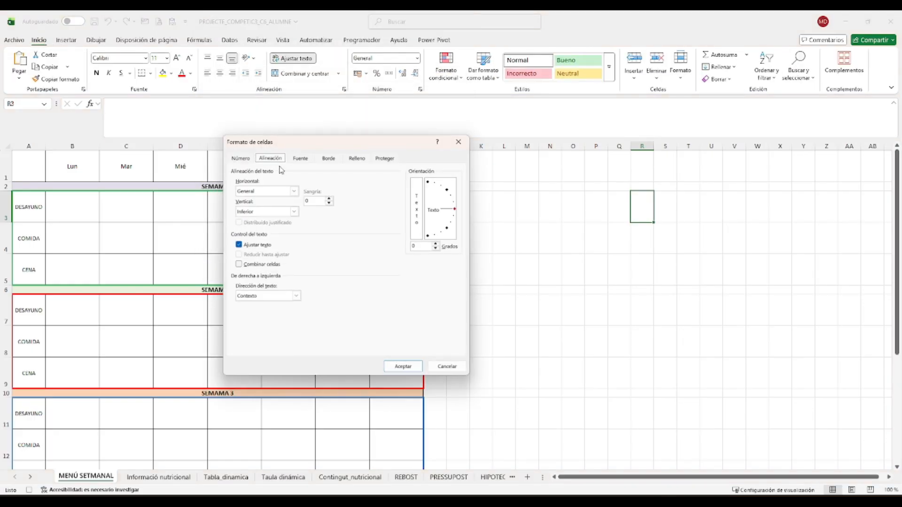
click(303, 159)
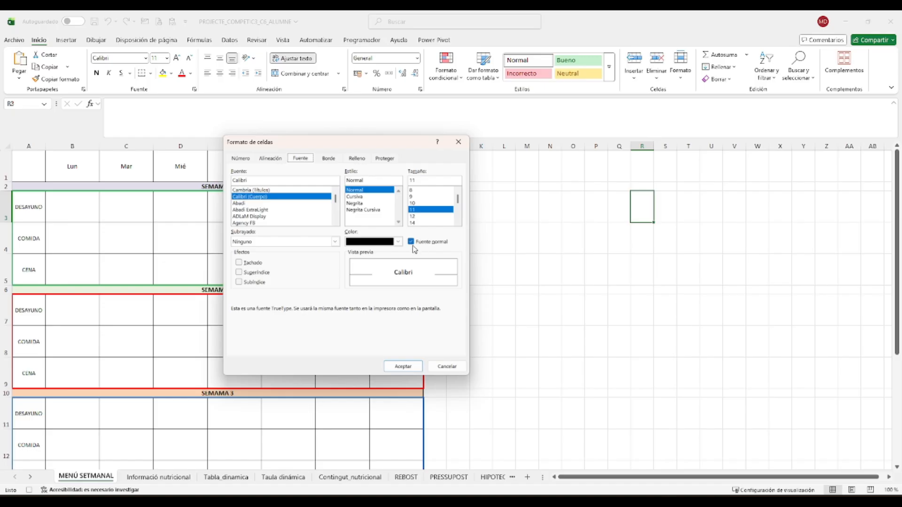
click(398, 241)
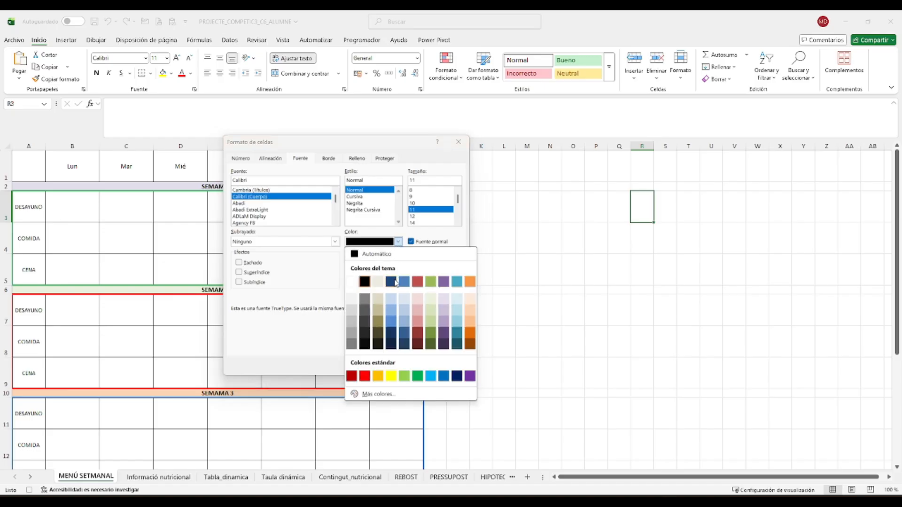
click(396, 282)
click(397, 241)
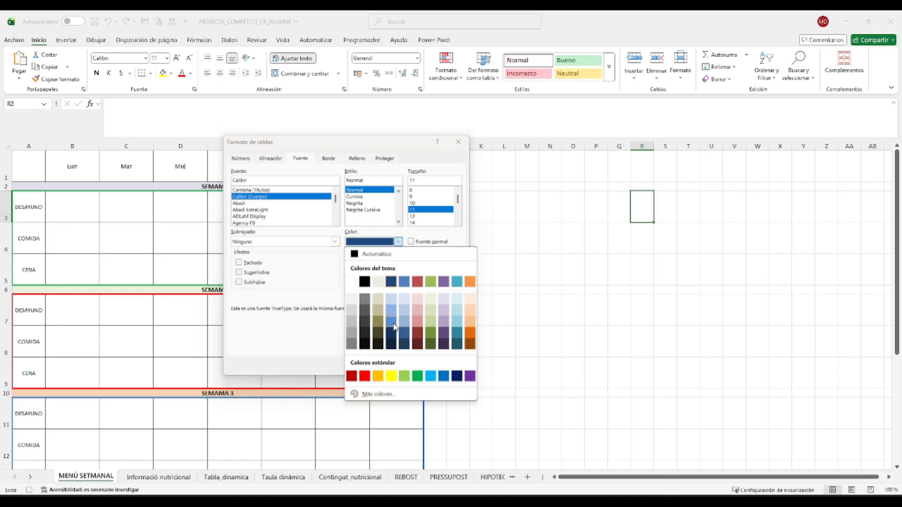
click(394, 326)
click(251, 263)
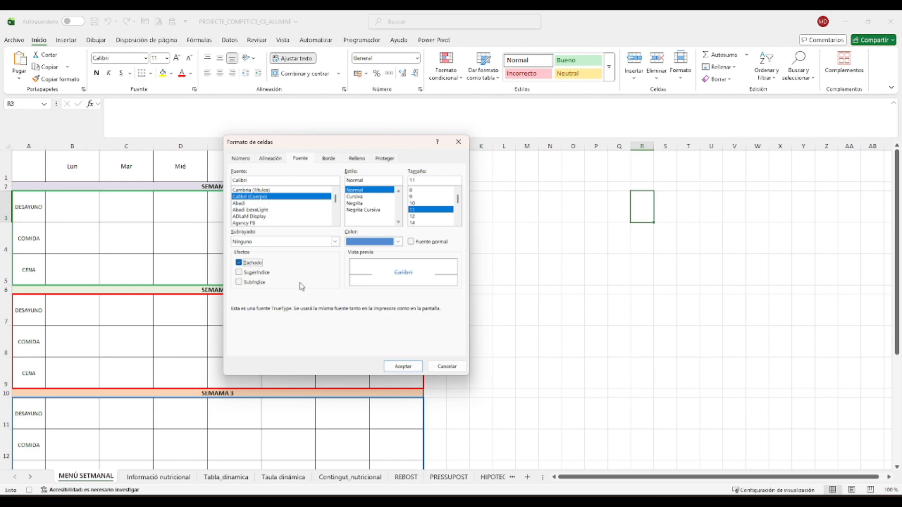
Add a thick dark-grey outline border around cell R3.
click(331, 160)
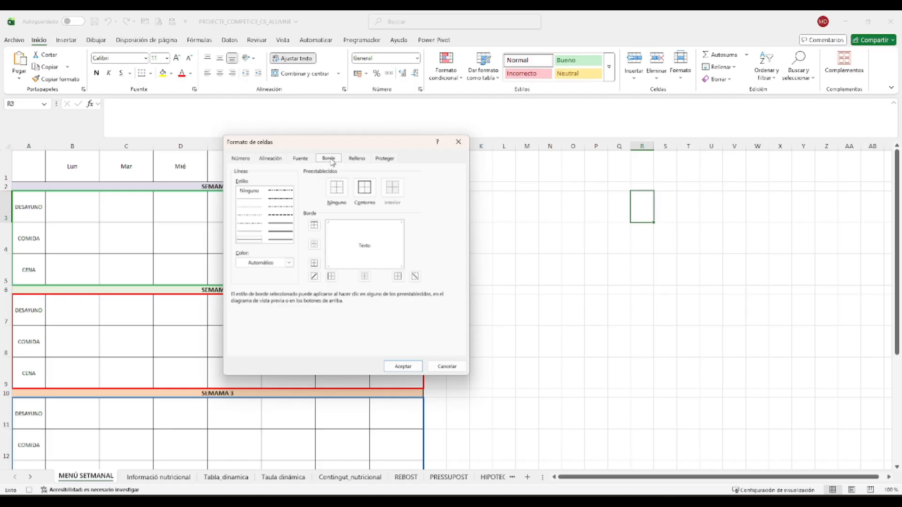
click(287, 236)
click(289, 263)
click(243, 355)
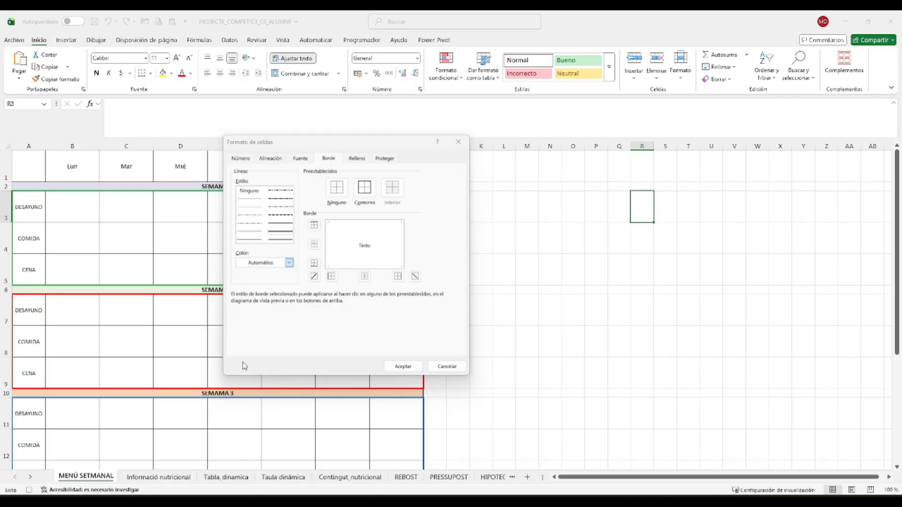
click(366, 199)
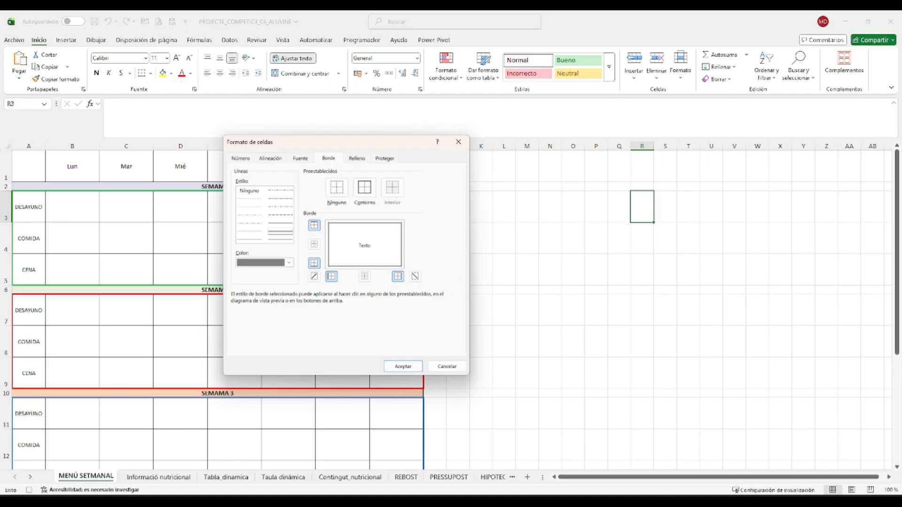
Add a fine light-grey diagonal border rising from lower left to upper right in R3, and apply the cell formatting.
click(259, 200)
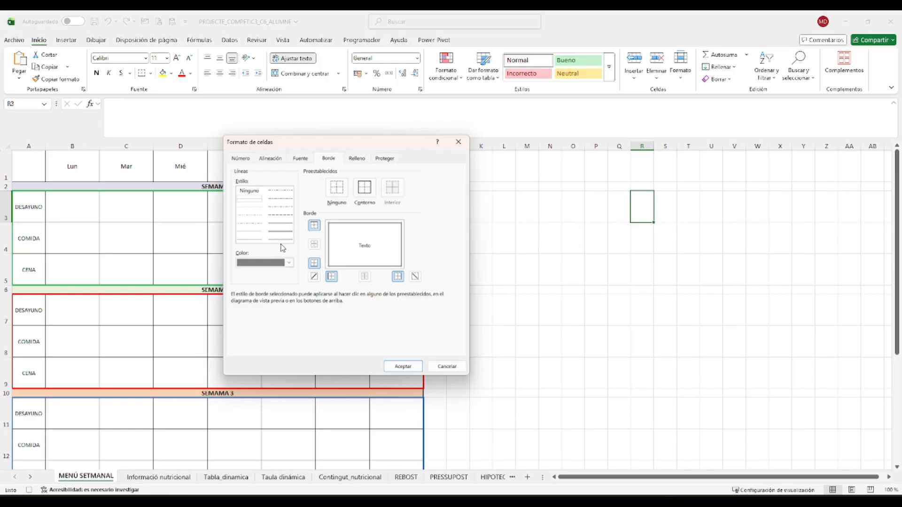
click(290, 267)
click(245, 351)
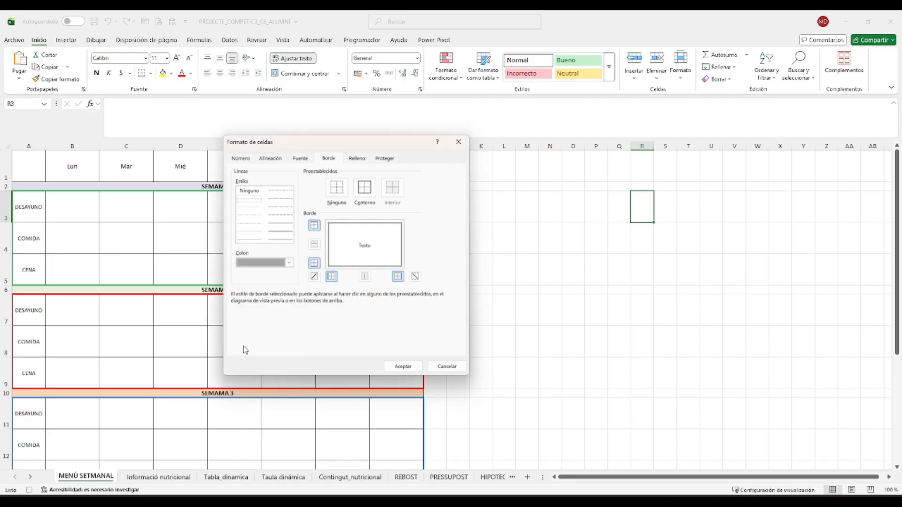
click(314, 276)
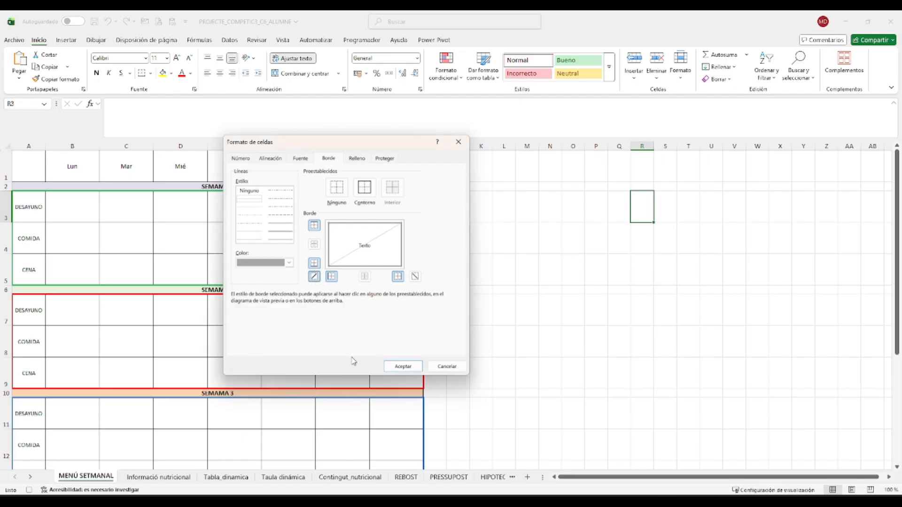
click(413, 277)
click(412, 277)
click(396, 367)
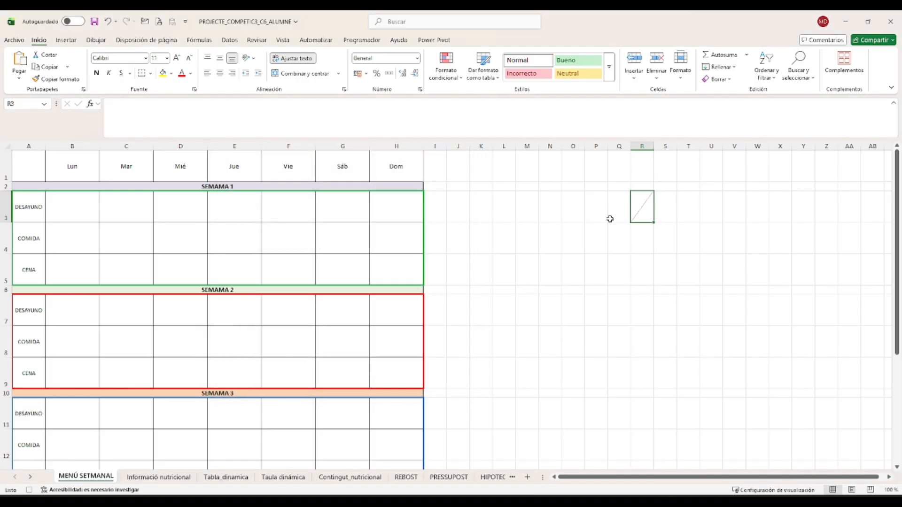
Apply the recorded macro formatting to cells O4:O8 and test it by entering 43 in O4.
drag(576, 239, 568, 331)
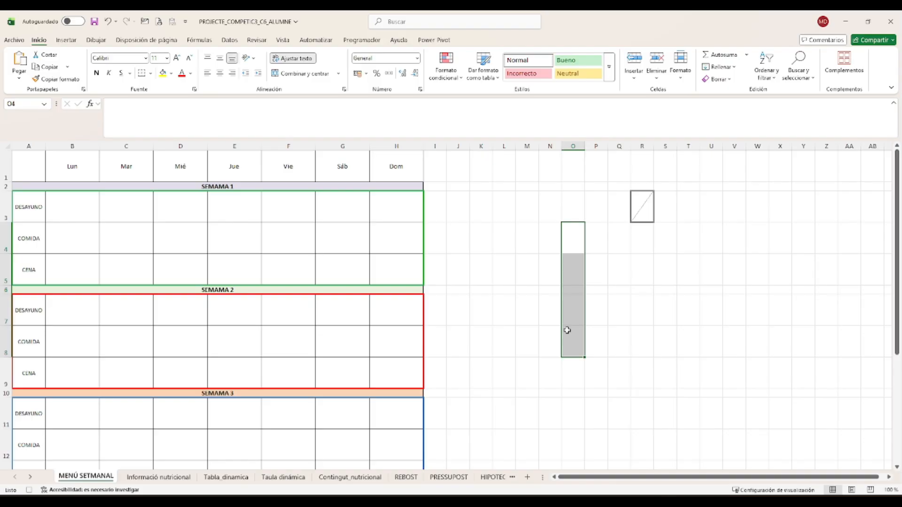
key(F4)
key(ctrl+;)
click(595, 280)
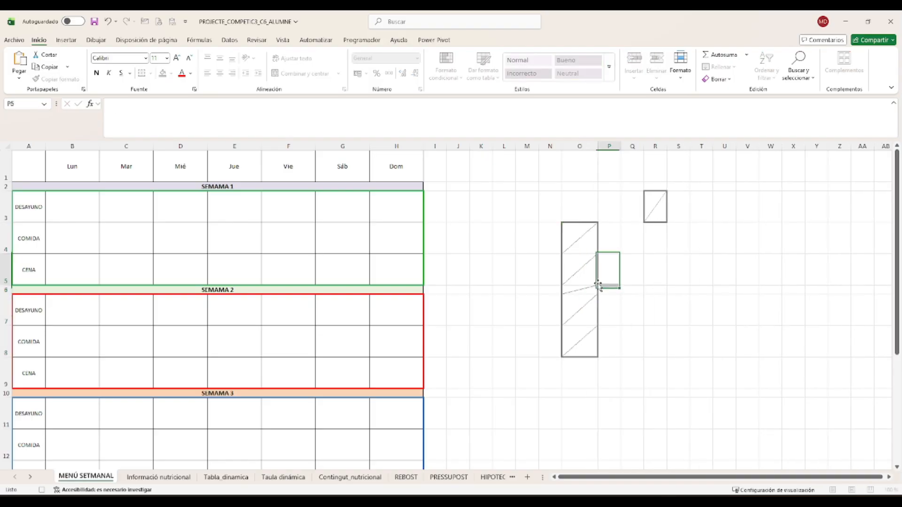
click(574, 250)
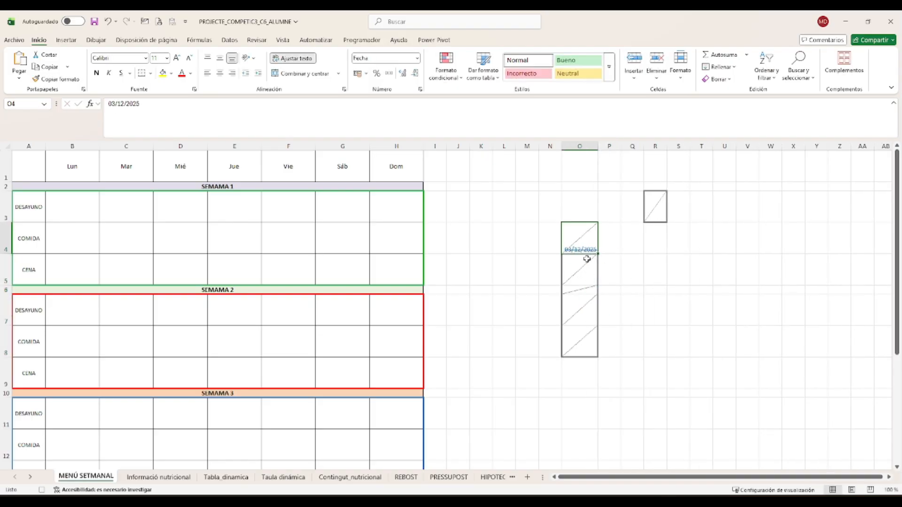
text(43)
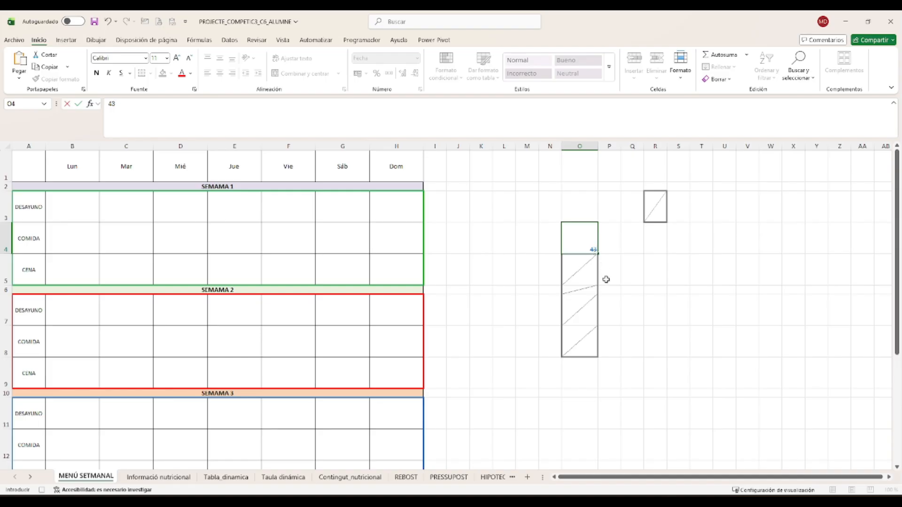
click(606, 280)
click(583, 245)
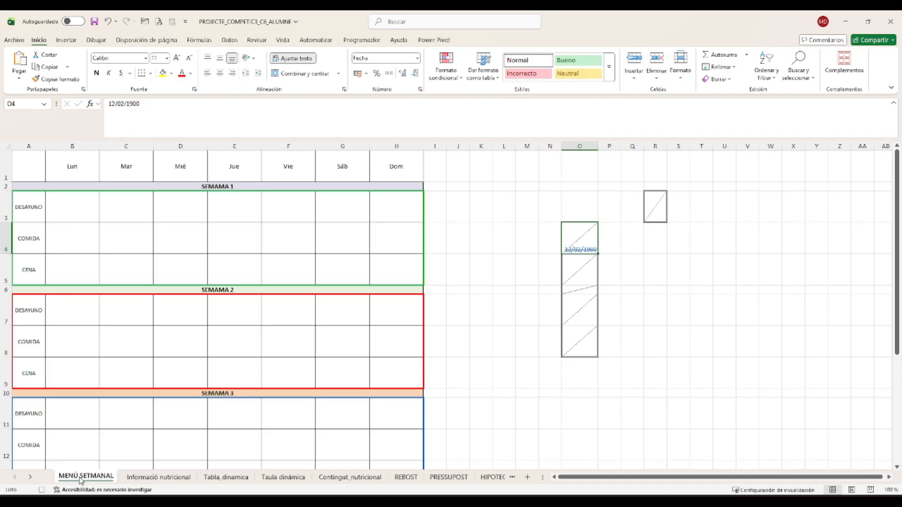
Apply the recorded macro formatting to cells Q15:Q27 on the REBOST sheet.
click(406, 477)
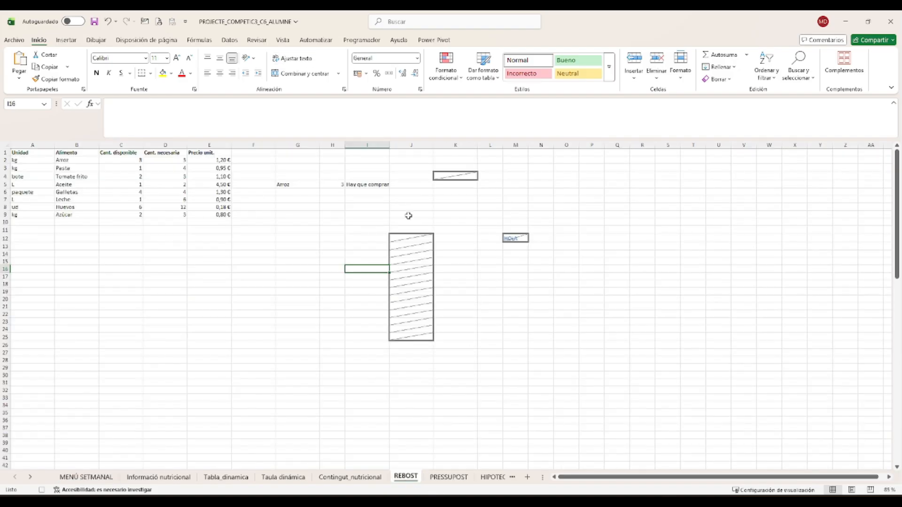
click(439, 228)
drag(608, 262, 624, 357)
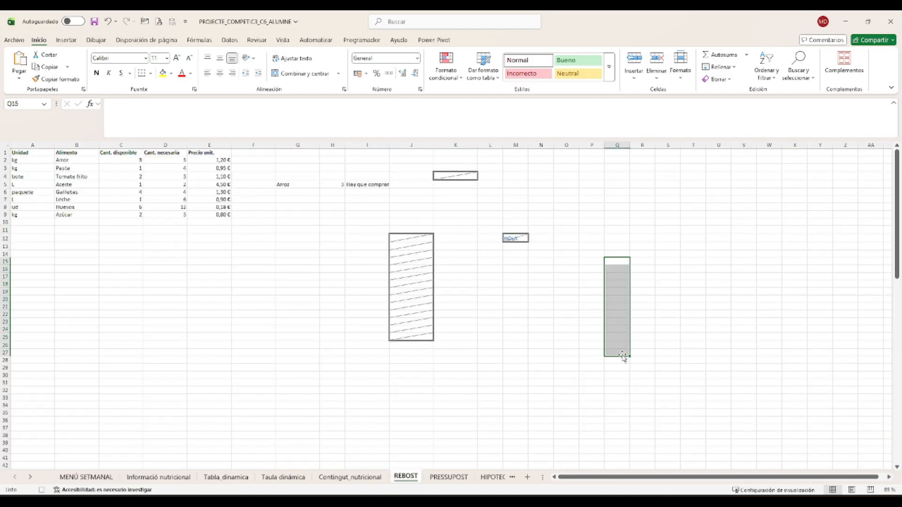
key(F4)
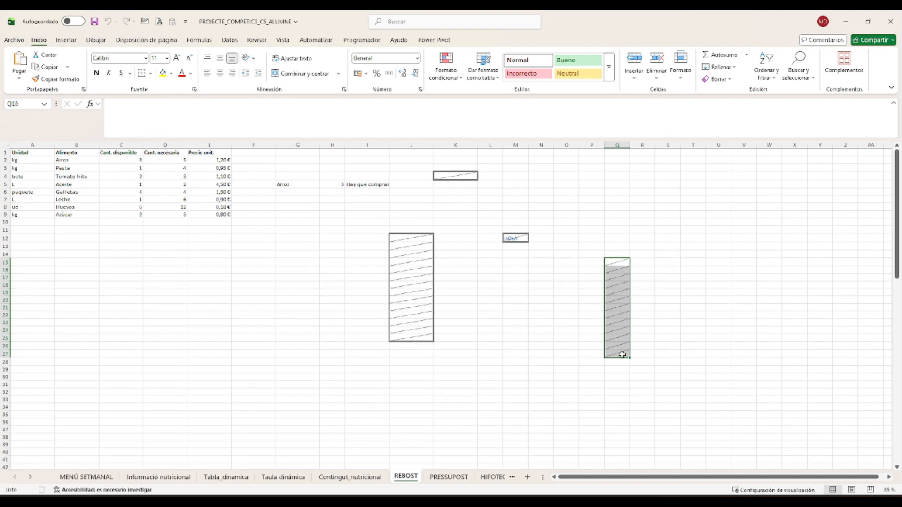
click(585, 345)
Enter short sample texts in the formatted cells Q20, Q25 and Q18 to test the font formatting.
click(614, 299)
text(sasfs)
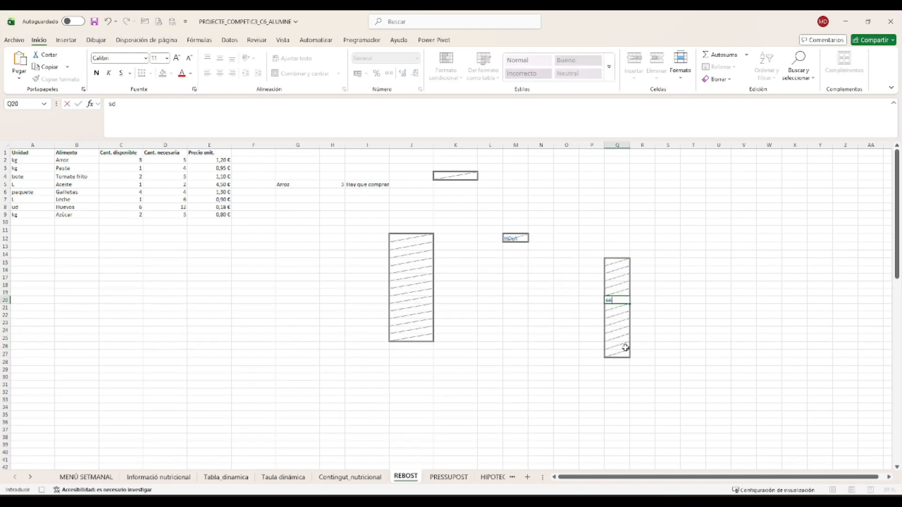
click(623, 339)
text(sfasaf)
click(624, 285)
text(safs)
click(571, 329)
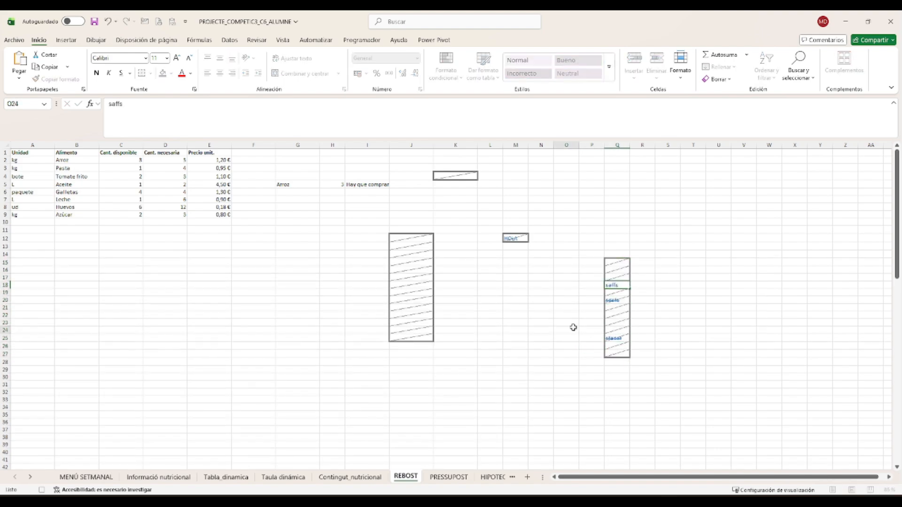
Return to the MENÚ SETMANAL sheet and save the workbook as macro-enabled PROJECTE_COMPETIC3_C6_ALUMNE in the Dic2025 folder, replacing the existing file.
click(91, 481)
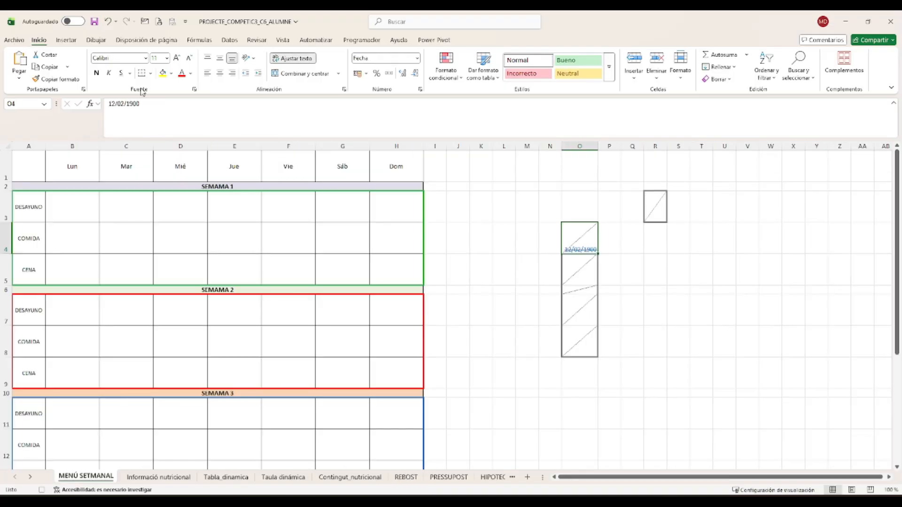
click(20, 41)
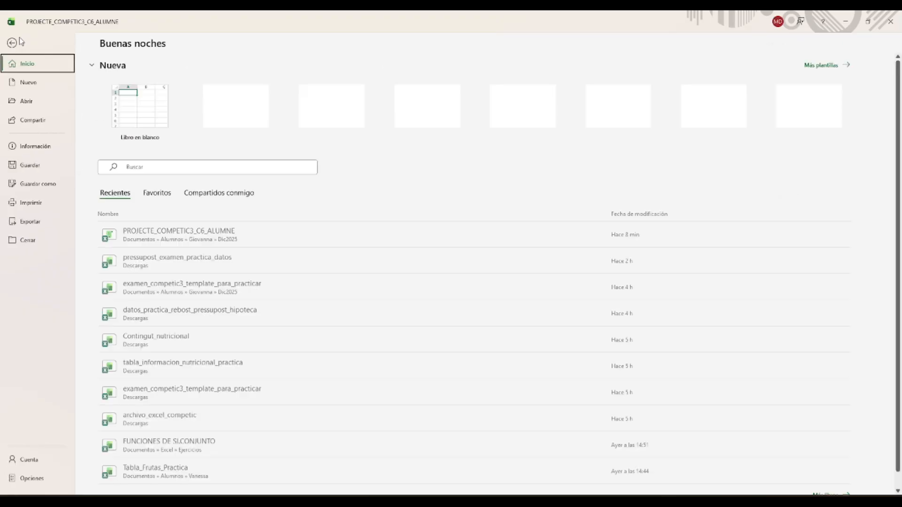
click(29, 184)
click(157, 231)
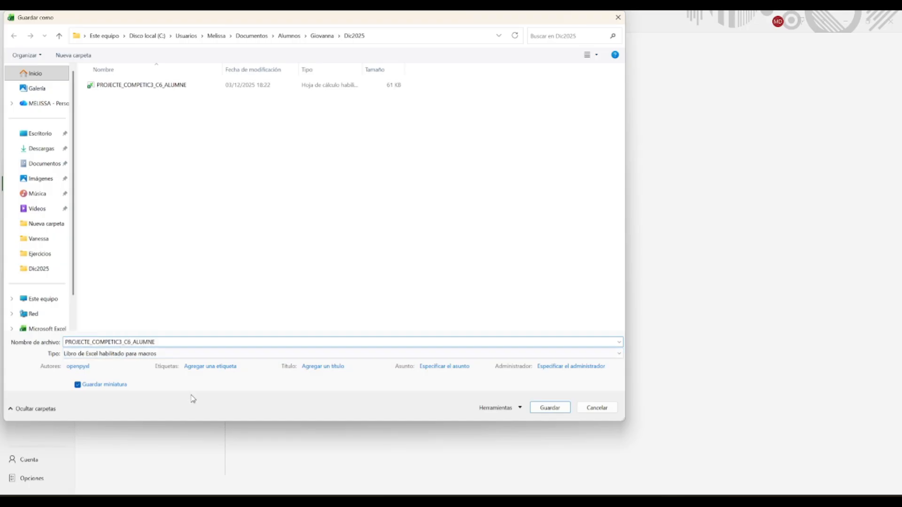
click(564, 409)
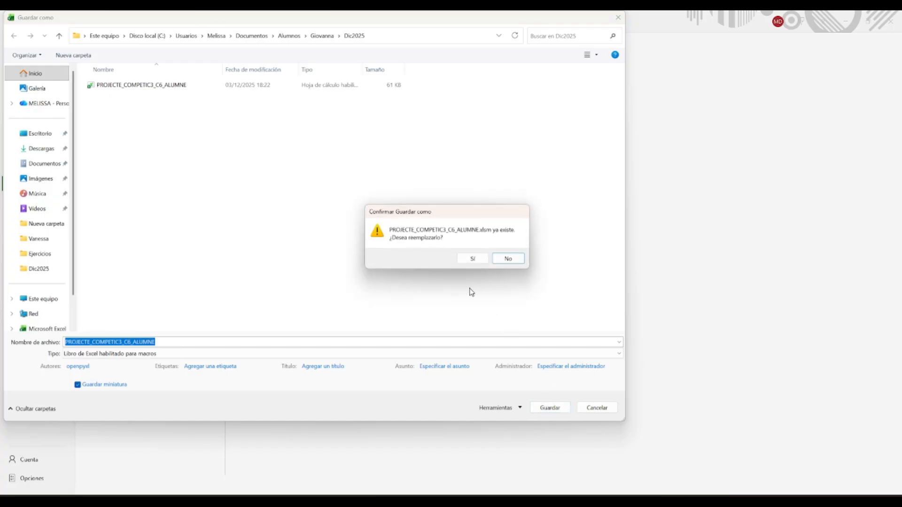
click(474, 258)
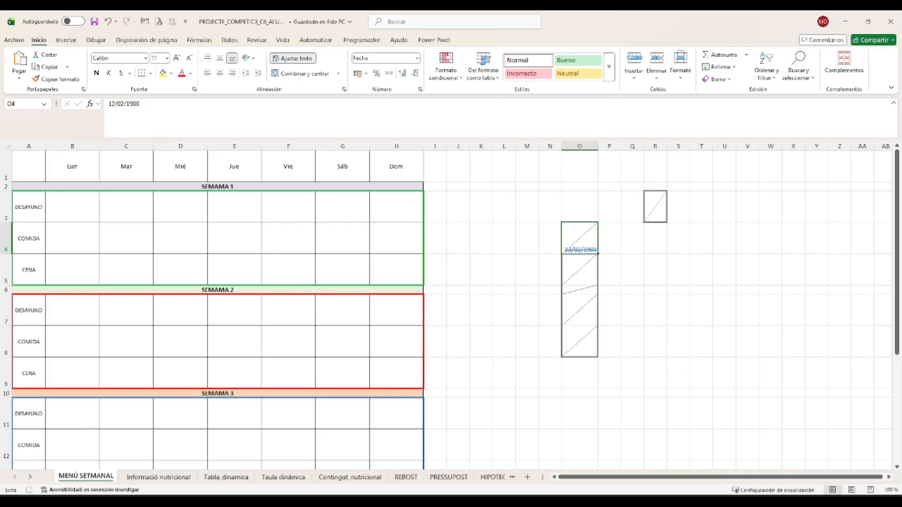